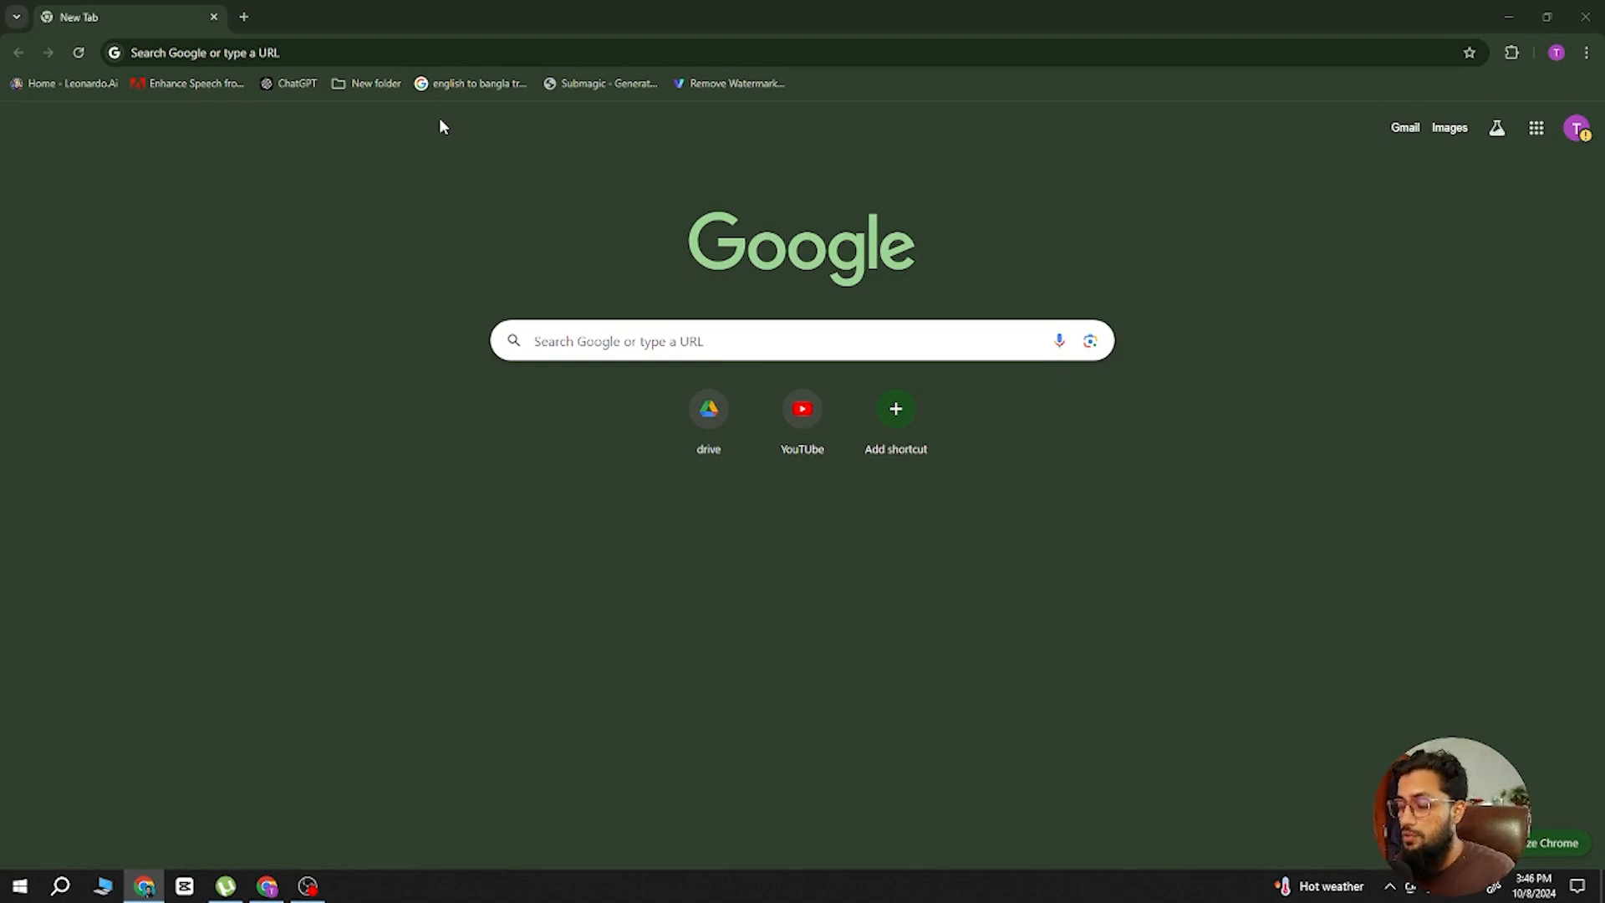
left_click(400, 59)
left_click(144, 886)
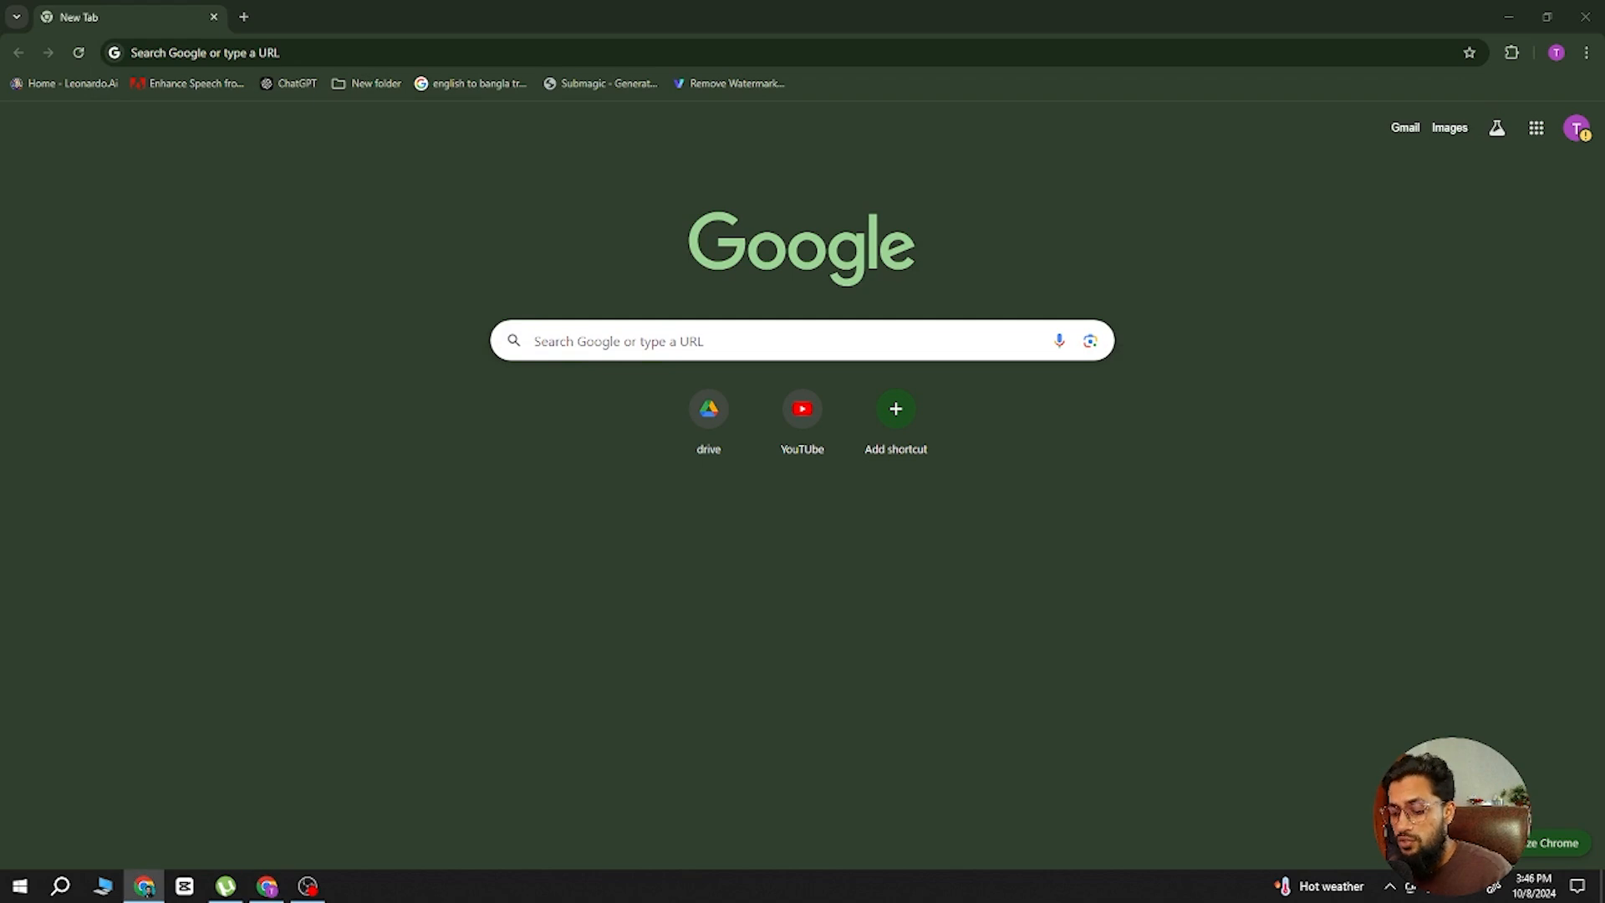
left_click(336, 52)
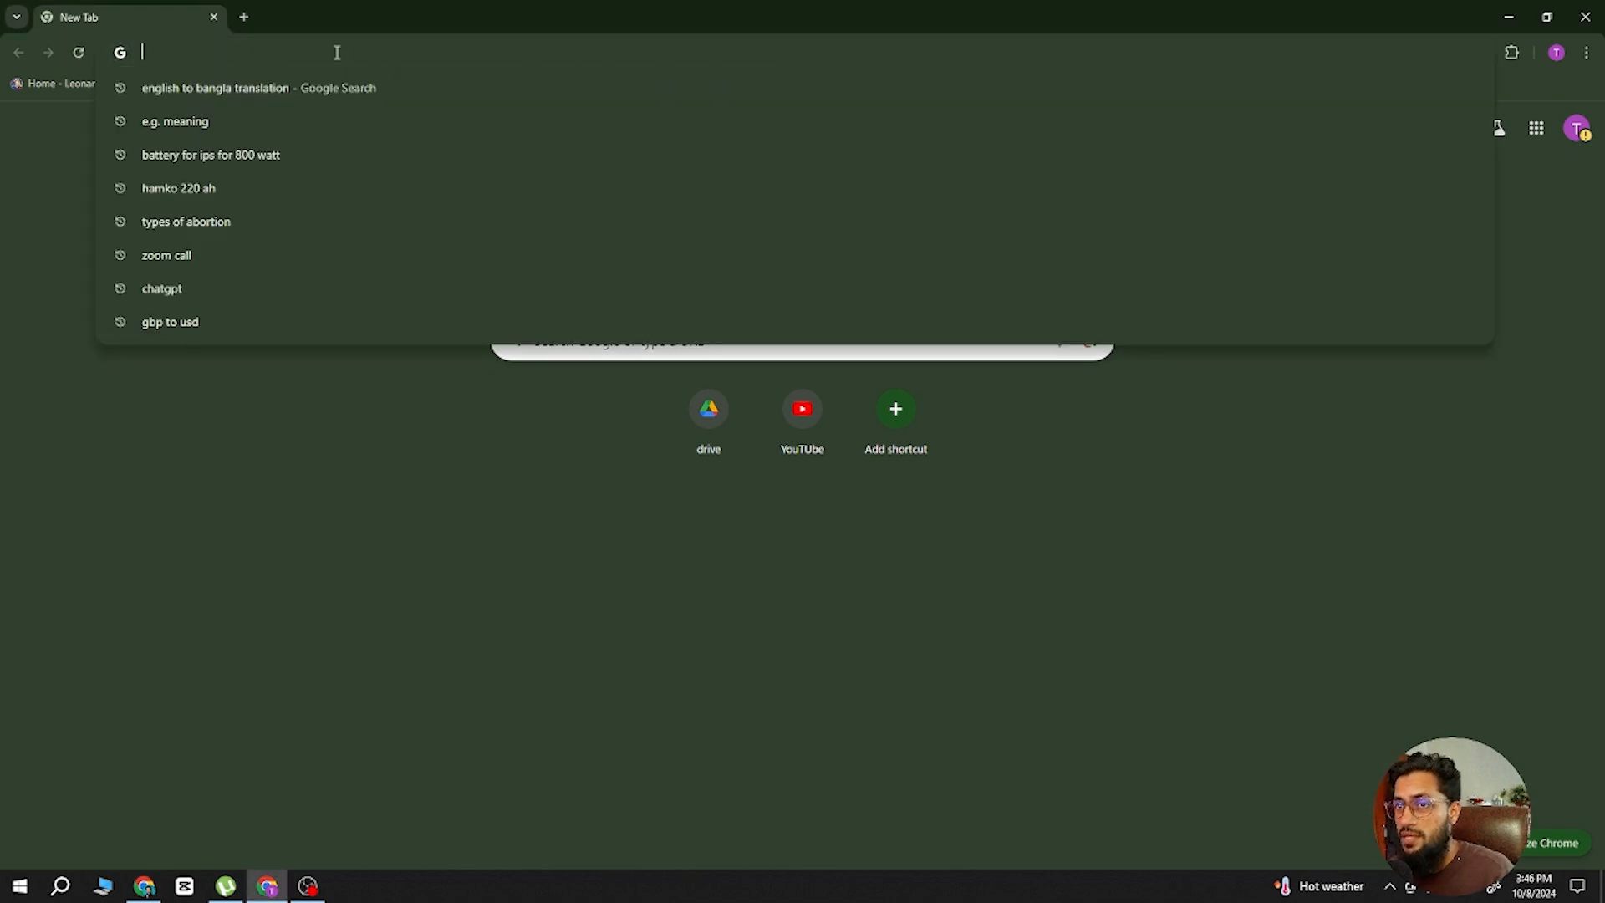
type("https://editormusamoni.blogspot.com/")
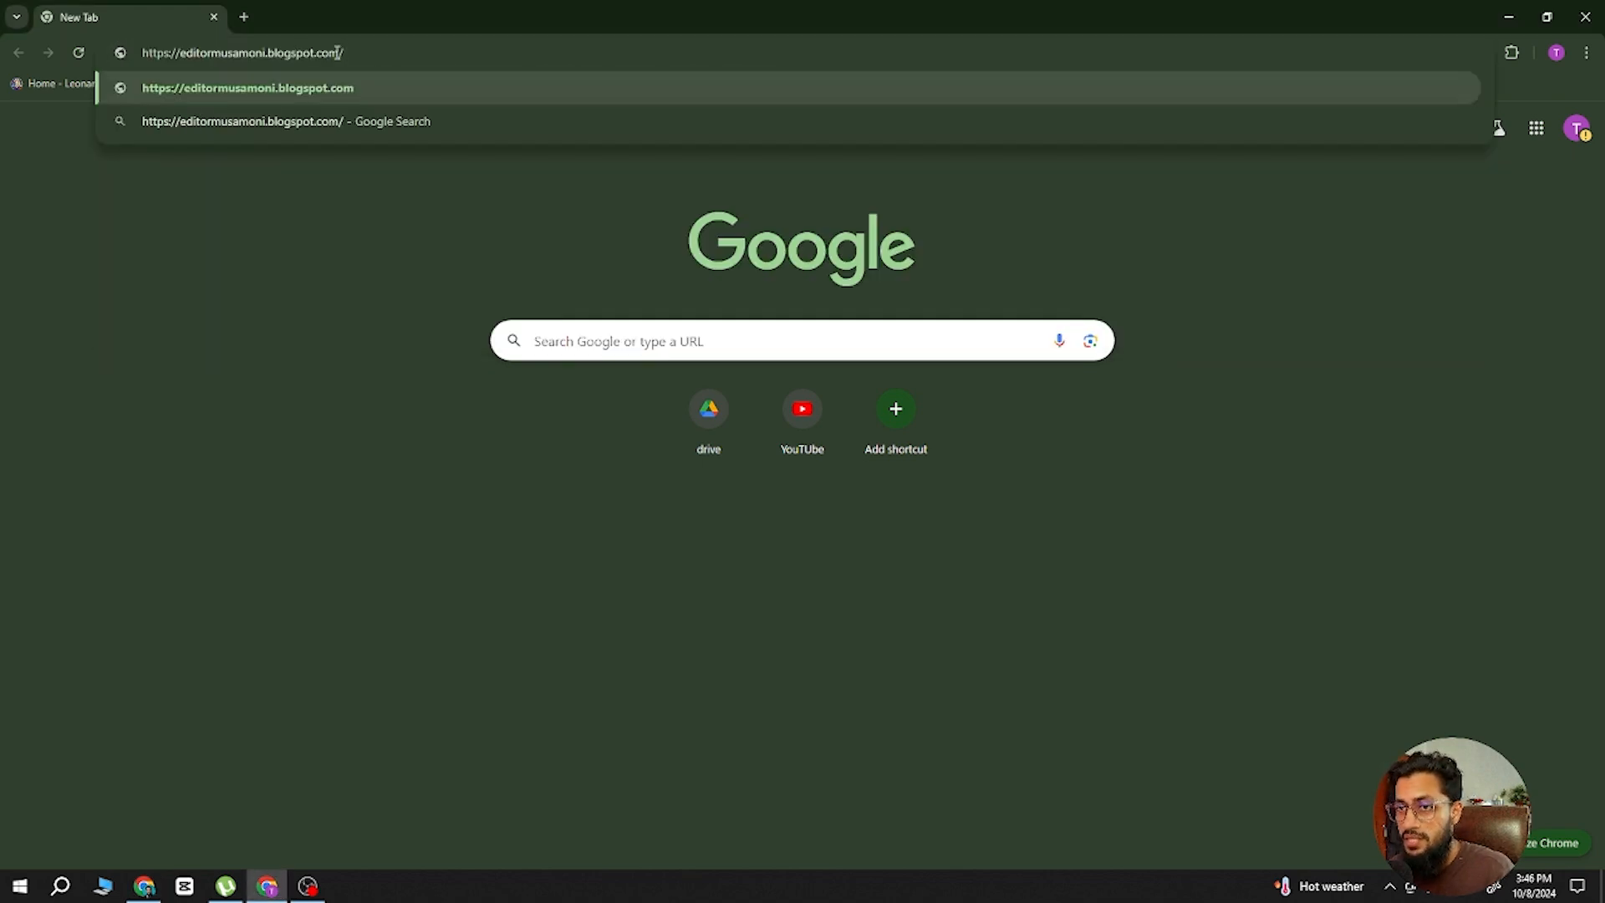
key("Return")
Examine the site's full web address, highlighting its custom name and the blogspot.com domain.
left_click(305, 54)
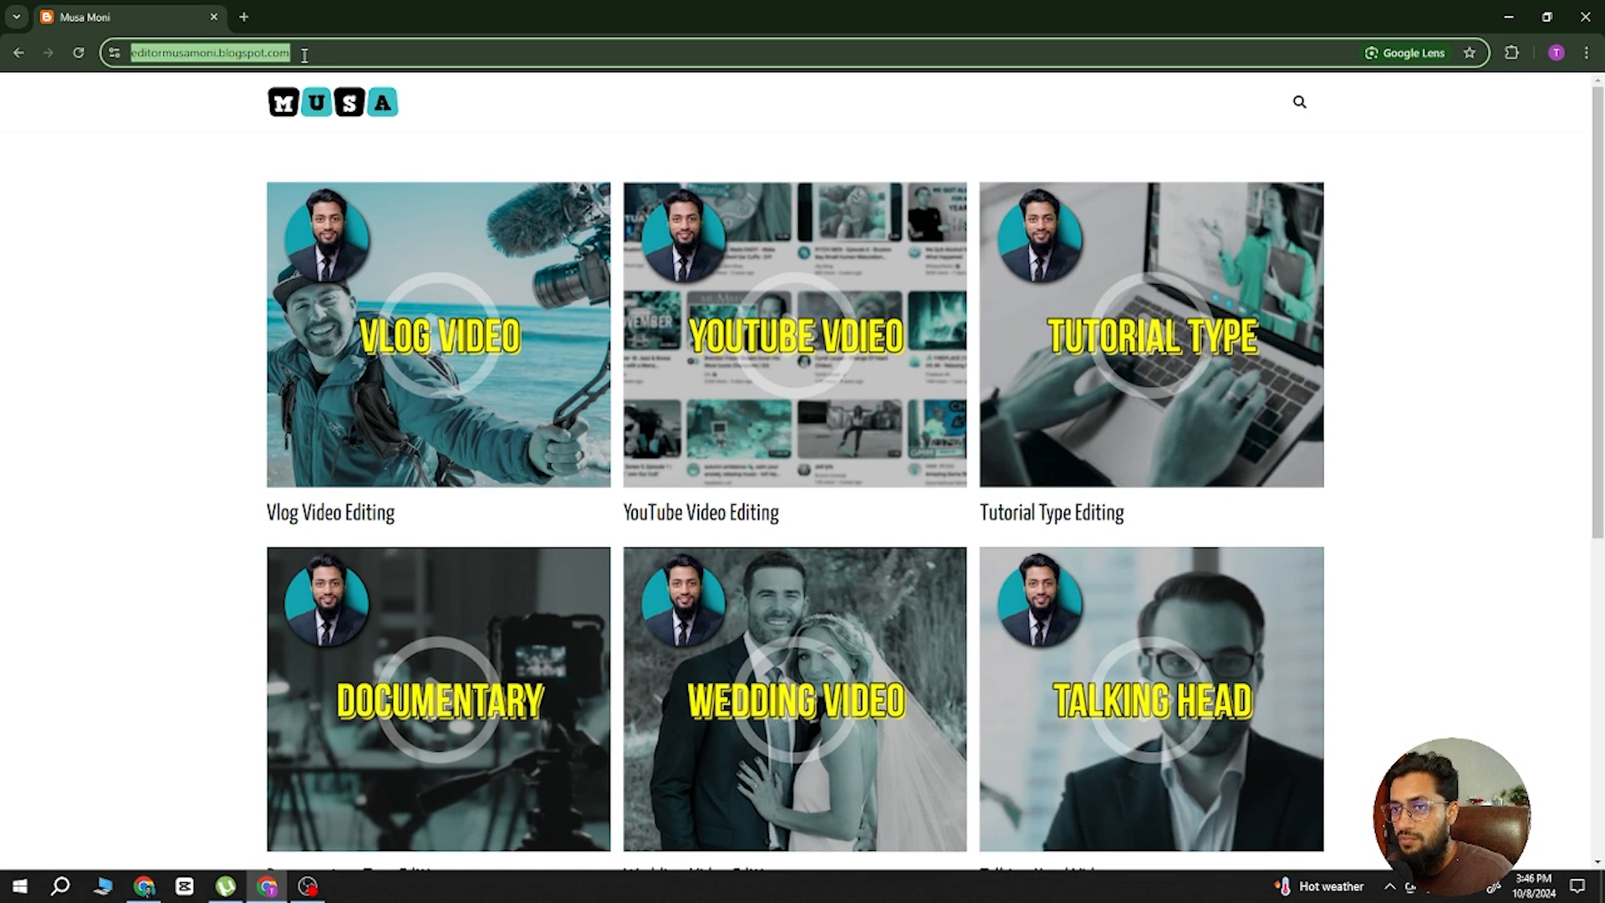
left_click(310, 54)
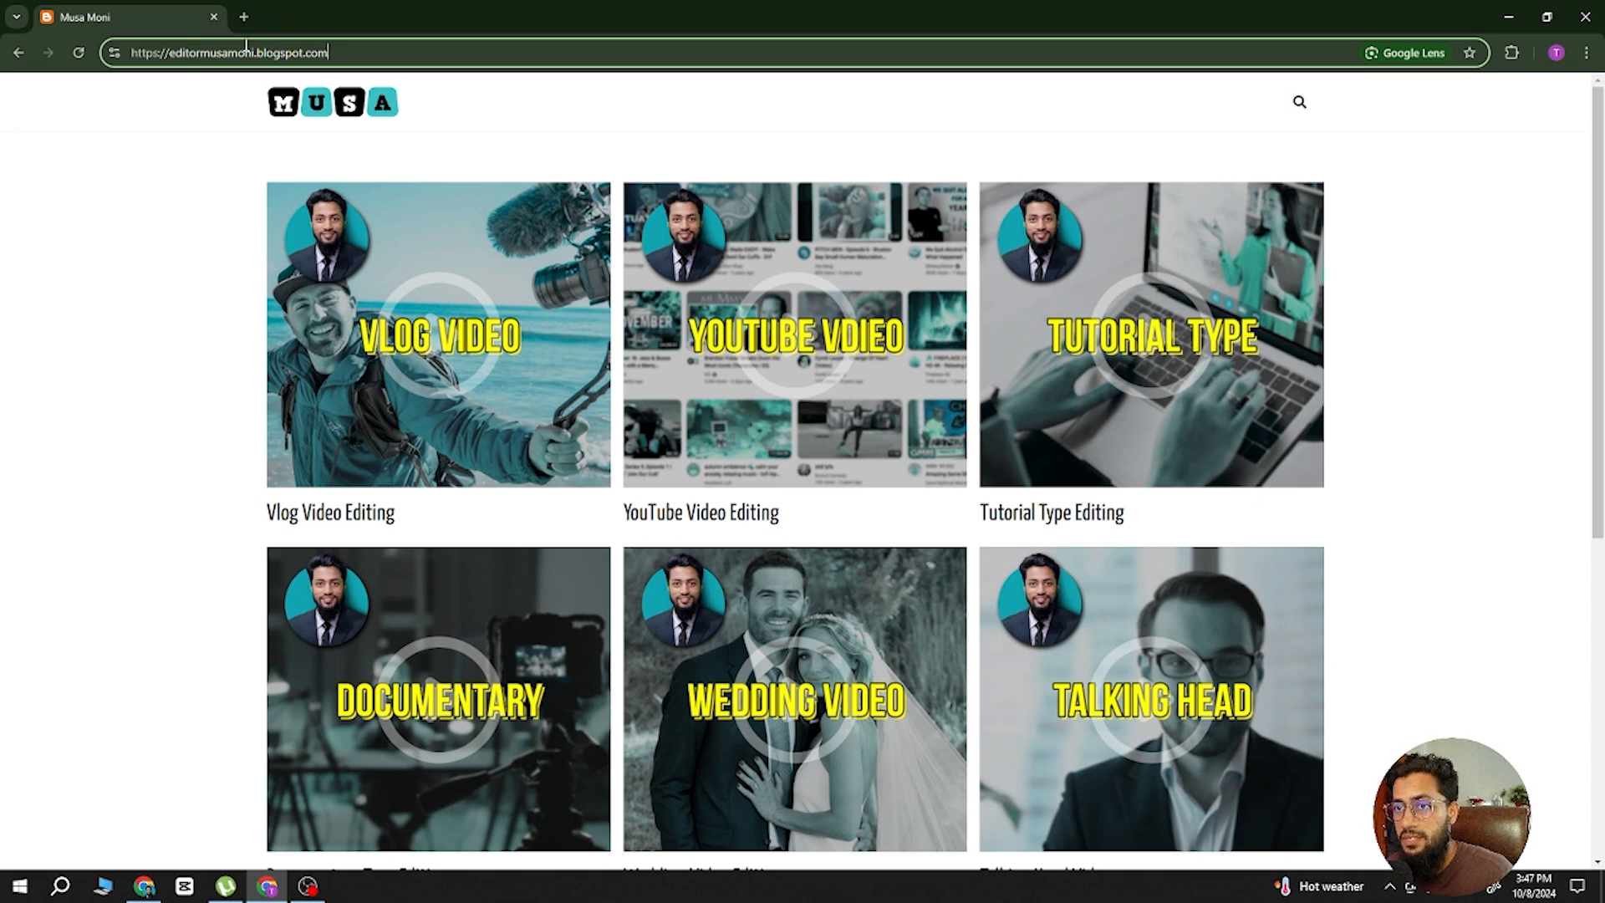
left_click_drag(177, 53, 326, 53)
left_click(368, 53)
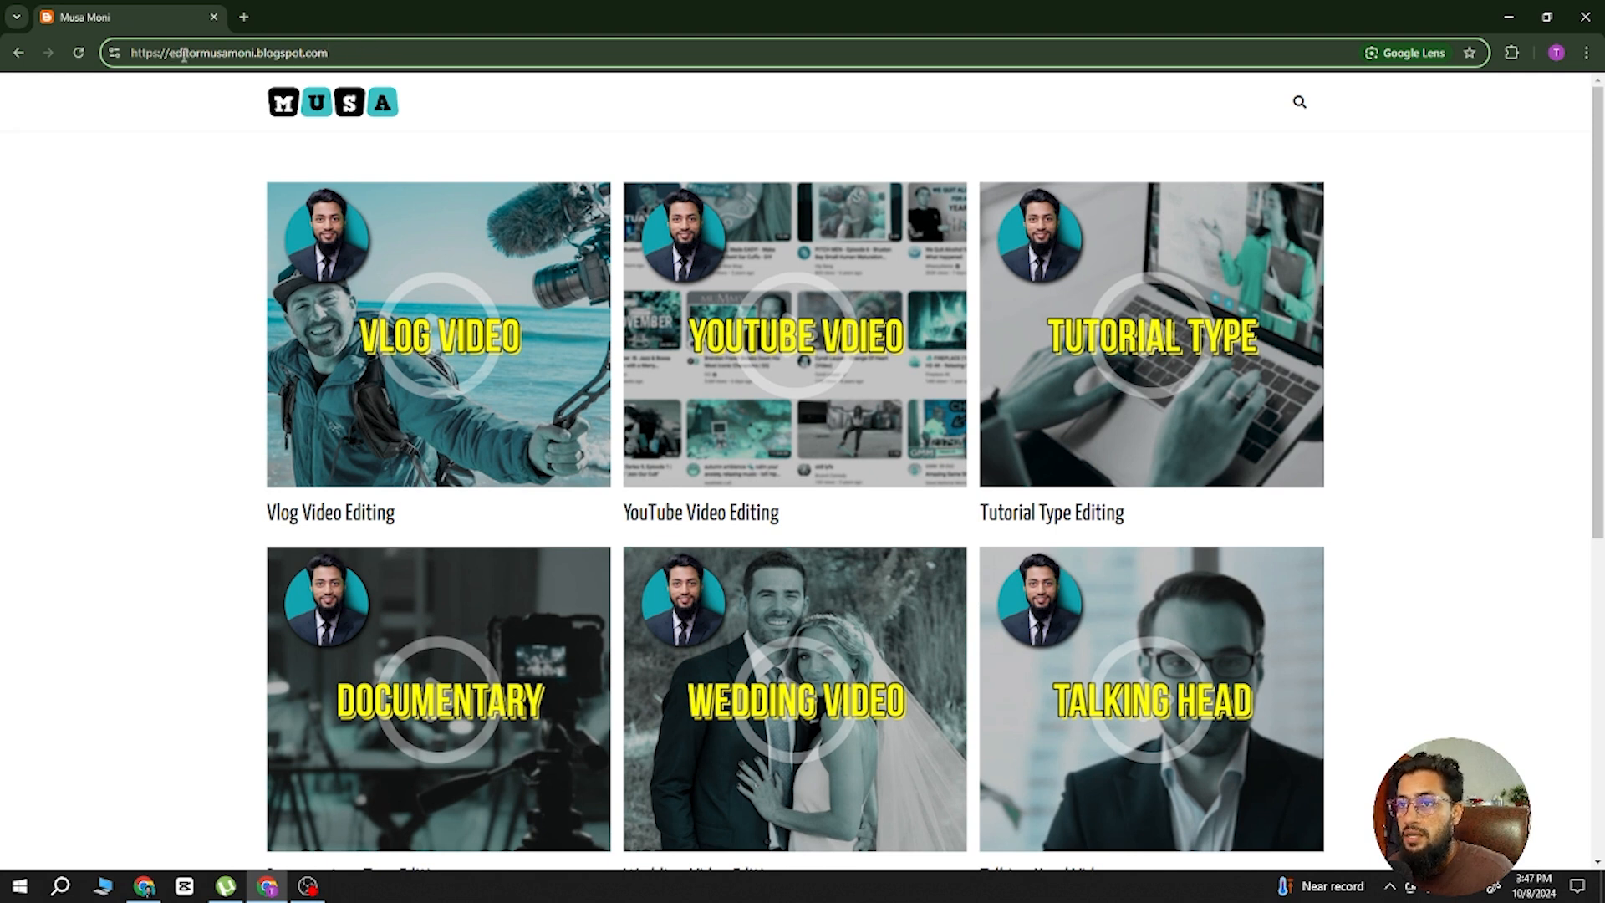
left_click_drag(189, 54, 254, 54)
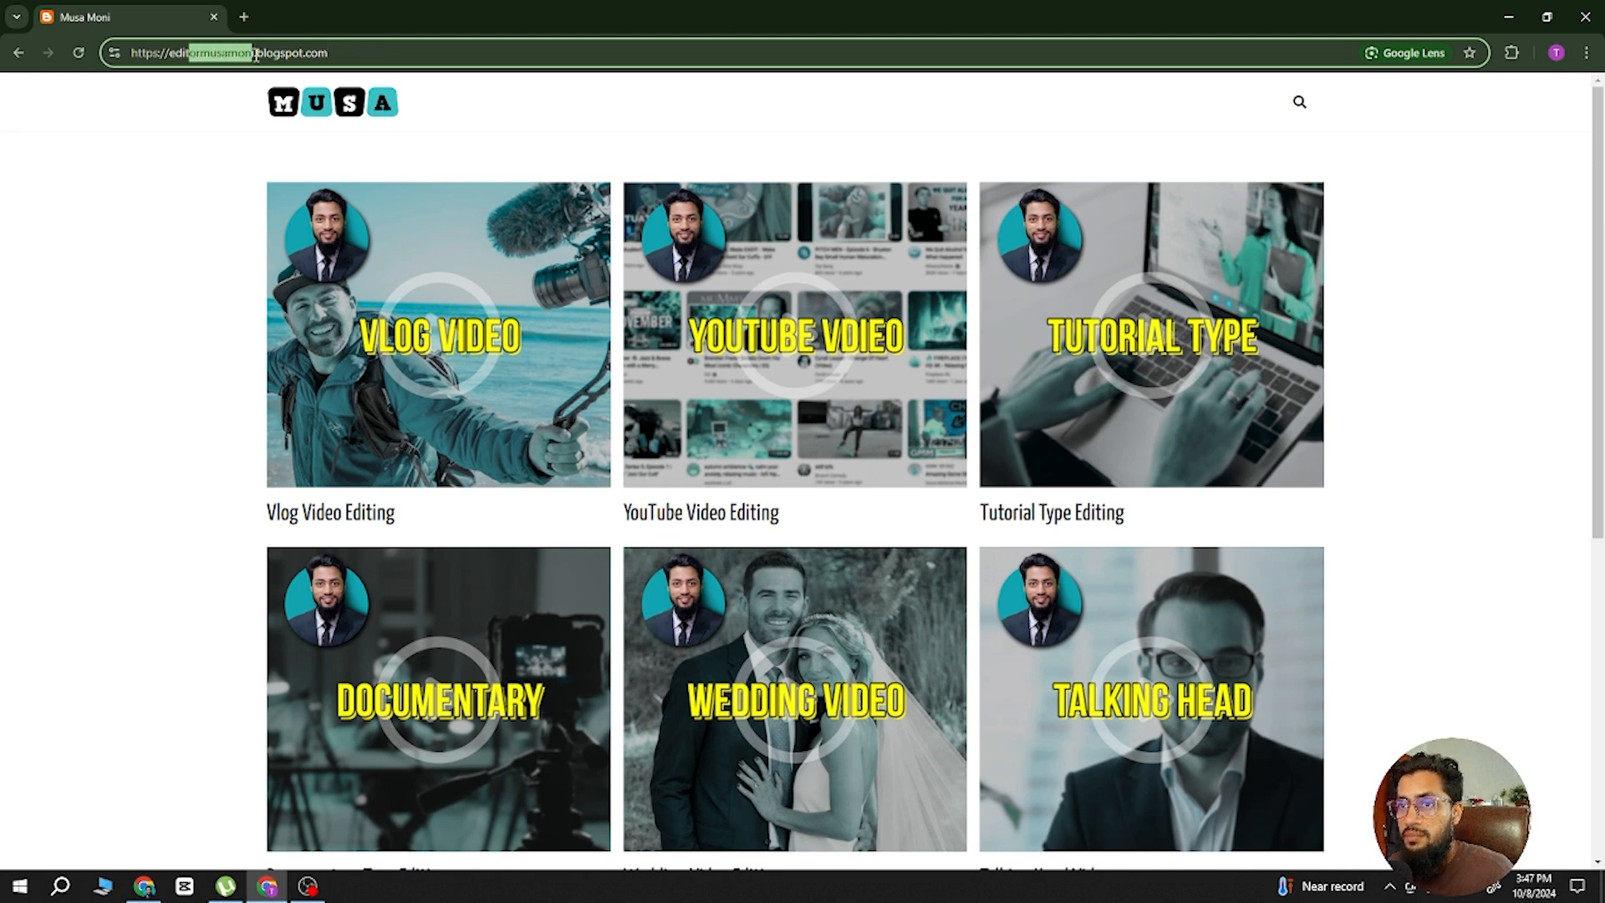
left_click(303, 53)
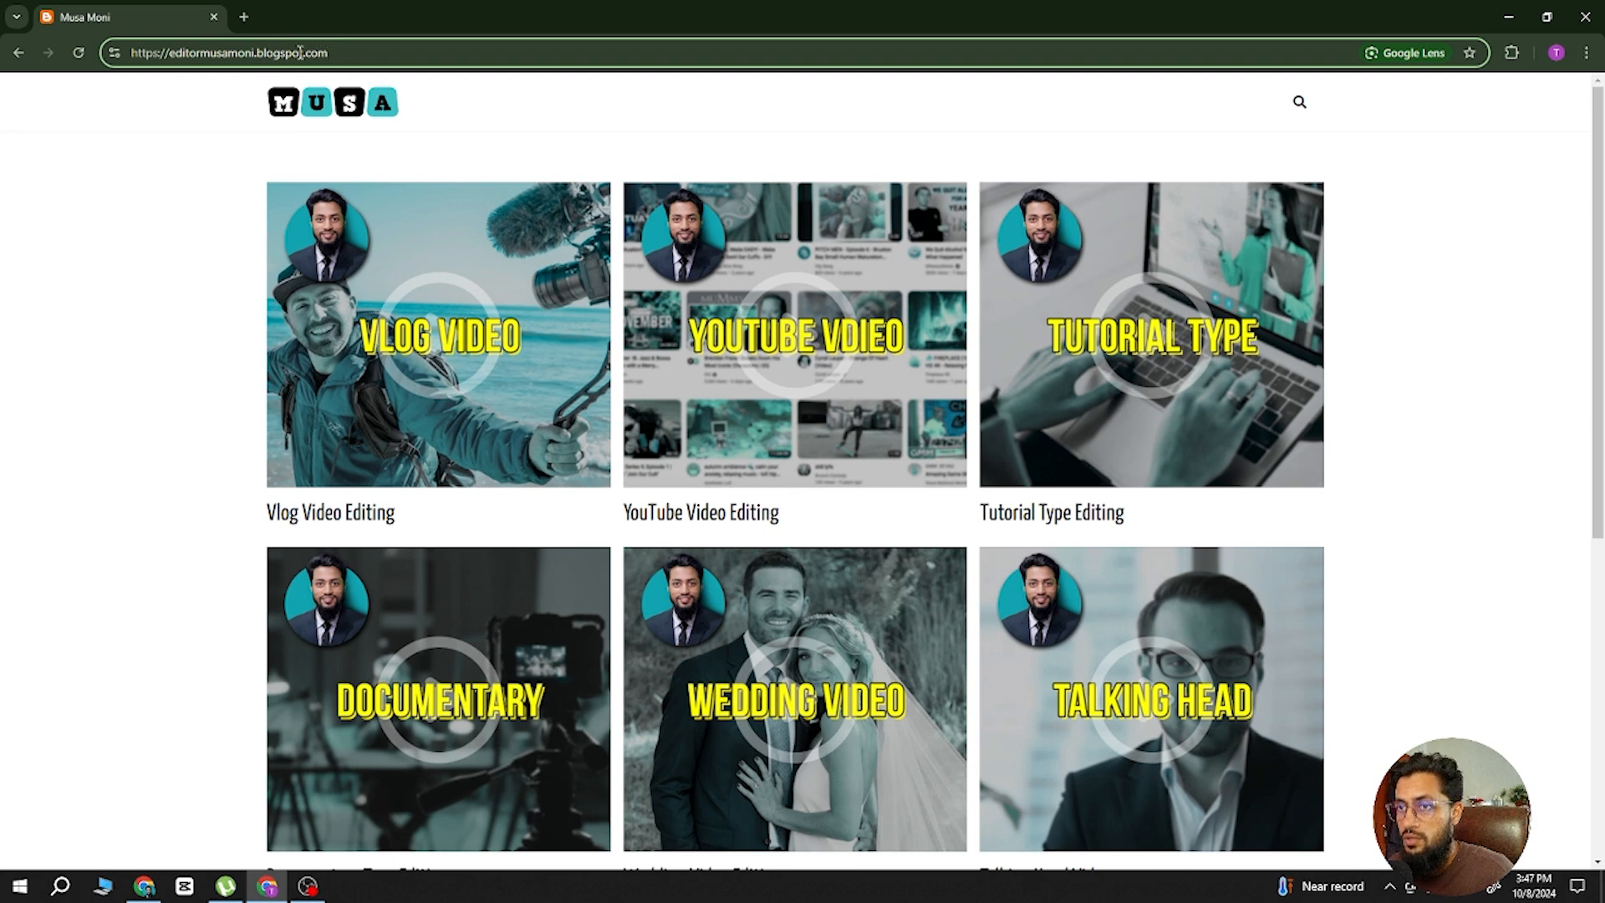
left_click_drag(358, 52, 141, 53)
left_click(158, 94)
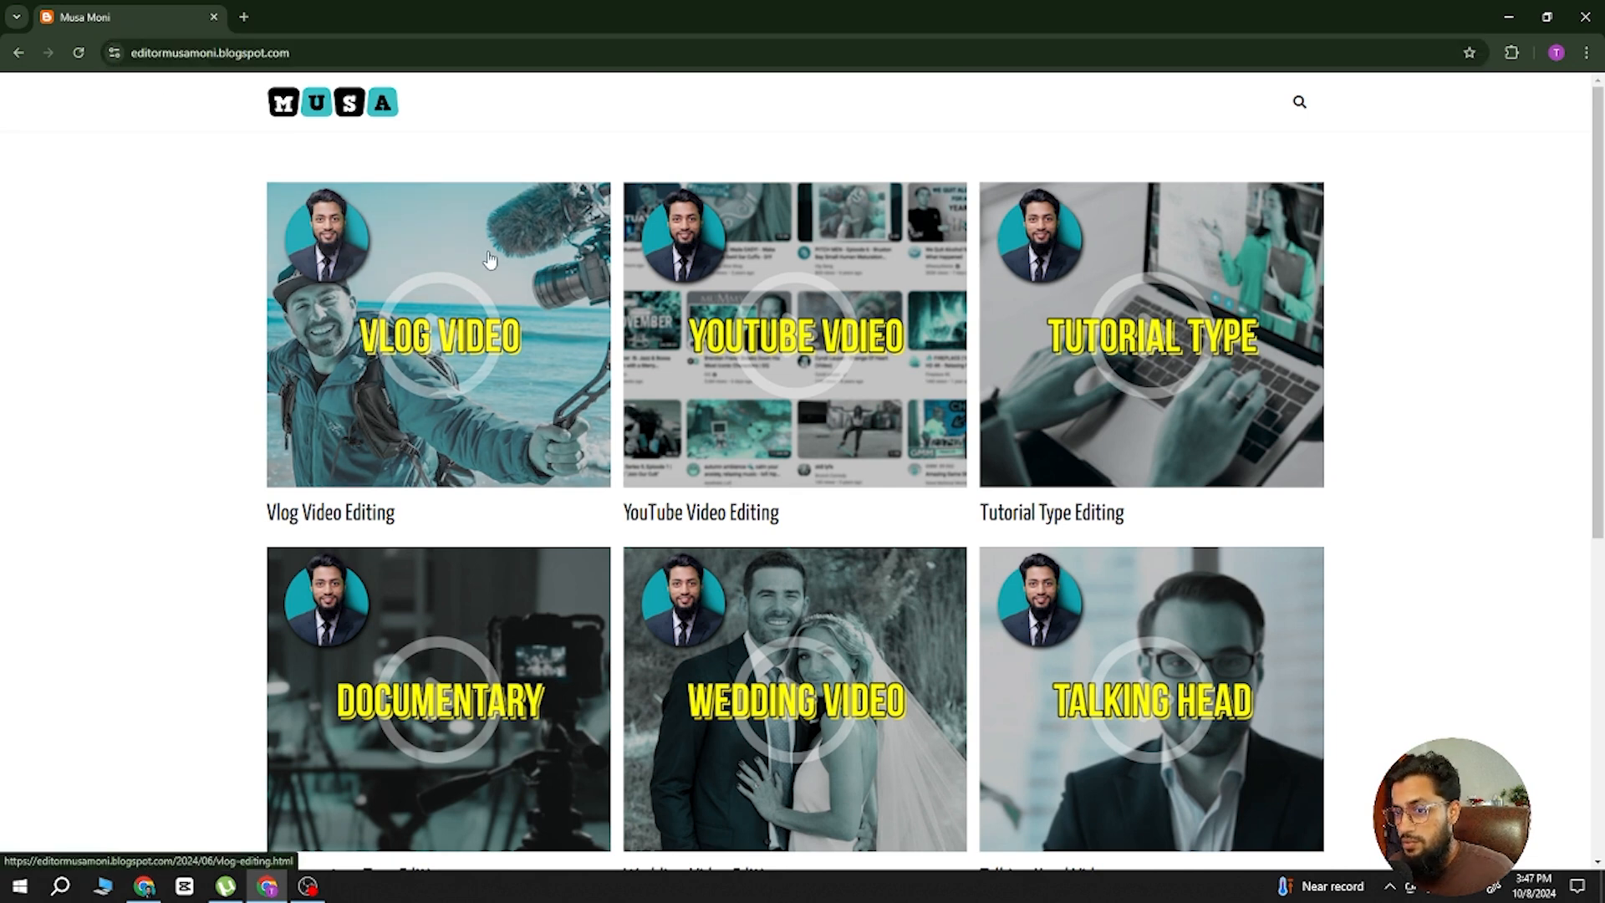
Look through the portfolio homepage from the video category thumbnails down to the contact details and footer links.
scroll(487, 276, "down", 6)
scroll(661, 479, "up", 1)
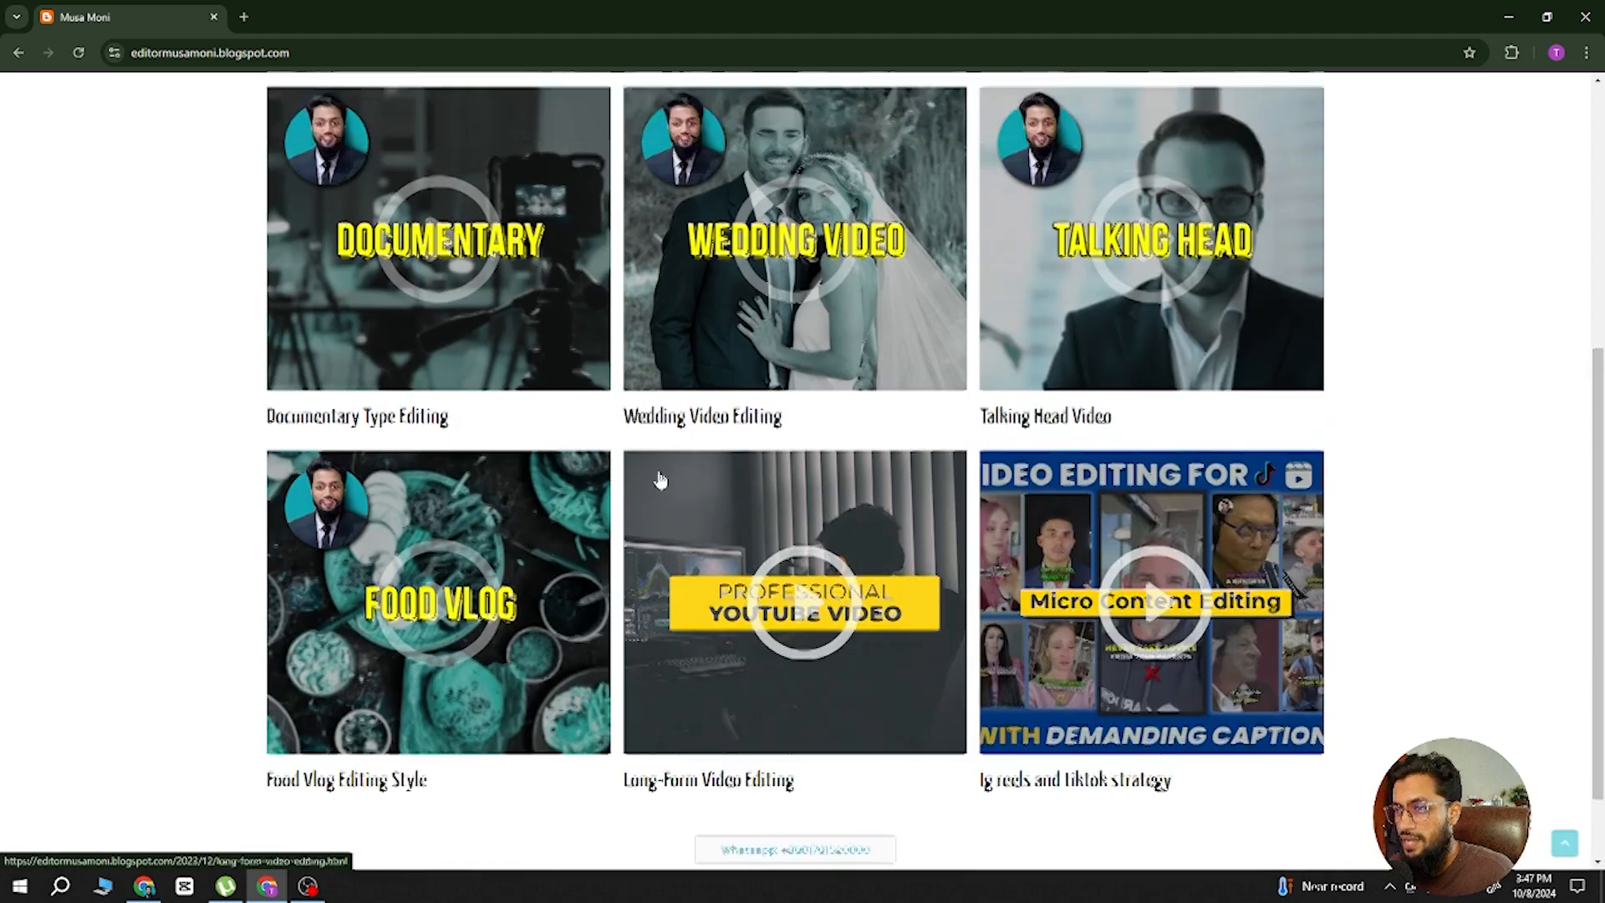
scroll(660, 480, "up", 5)
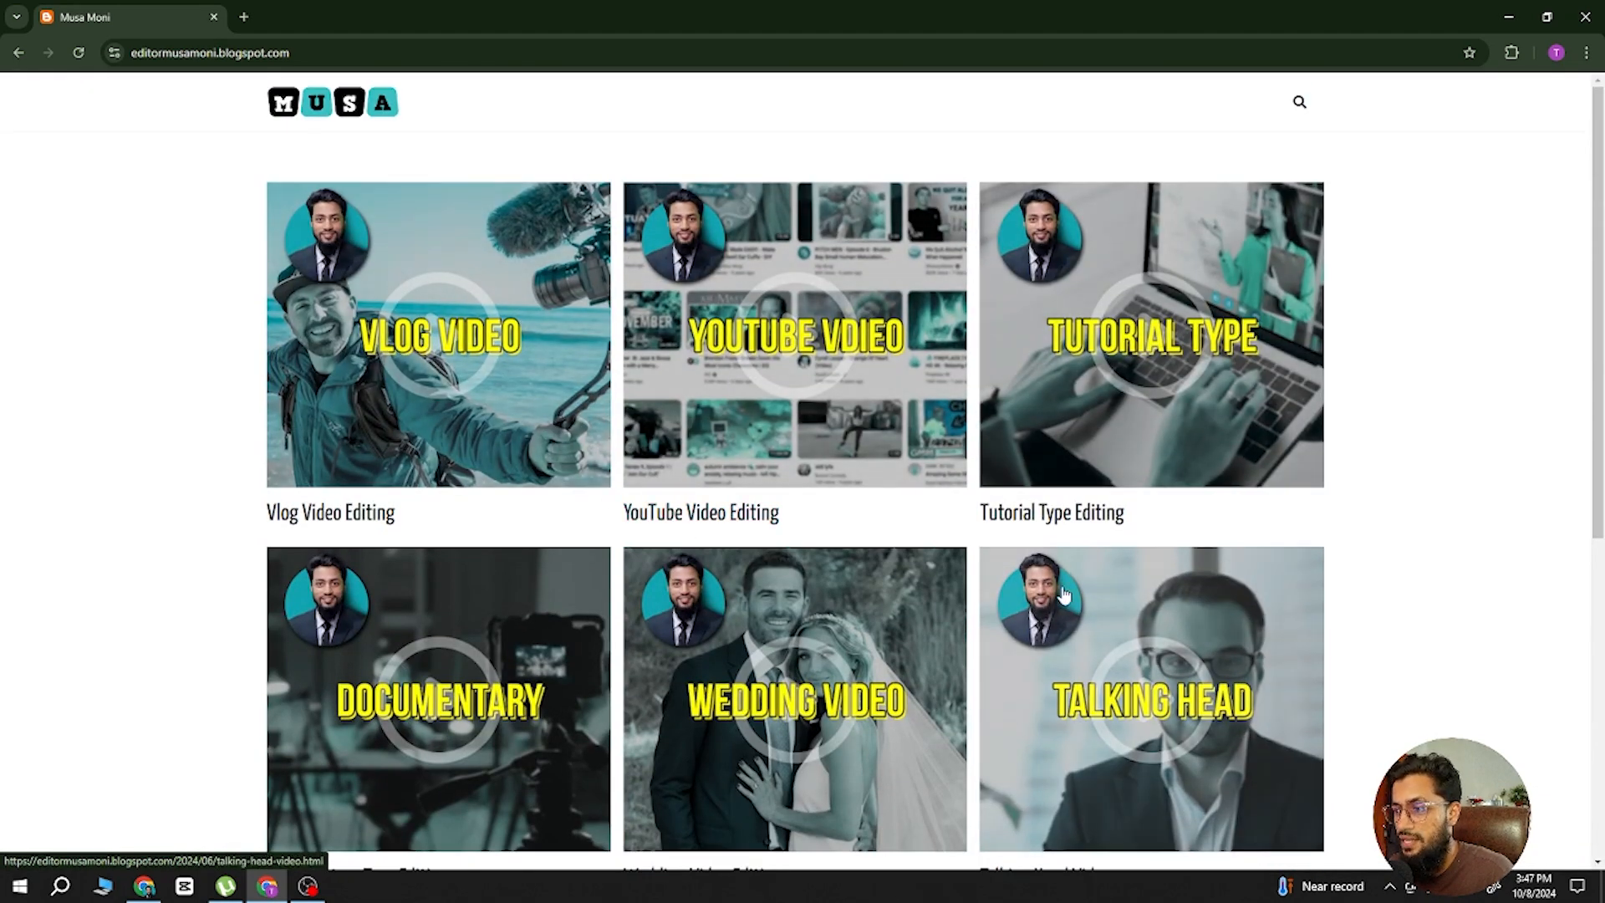
scroll(1000, 667, "down", 6)
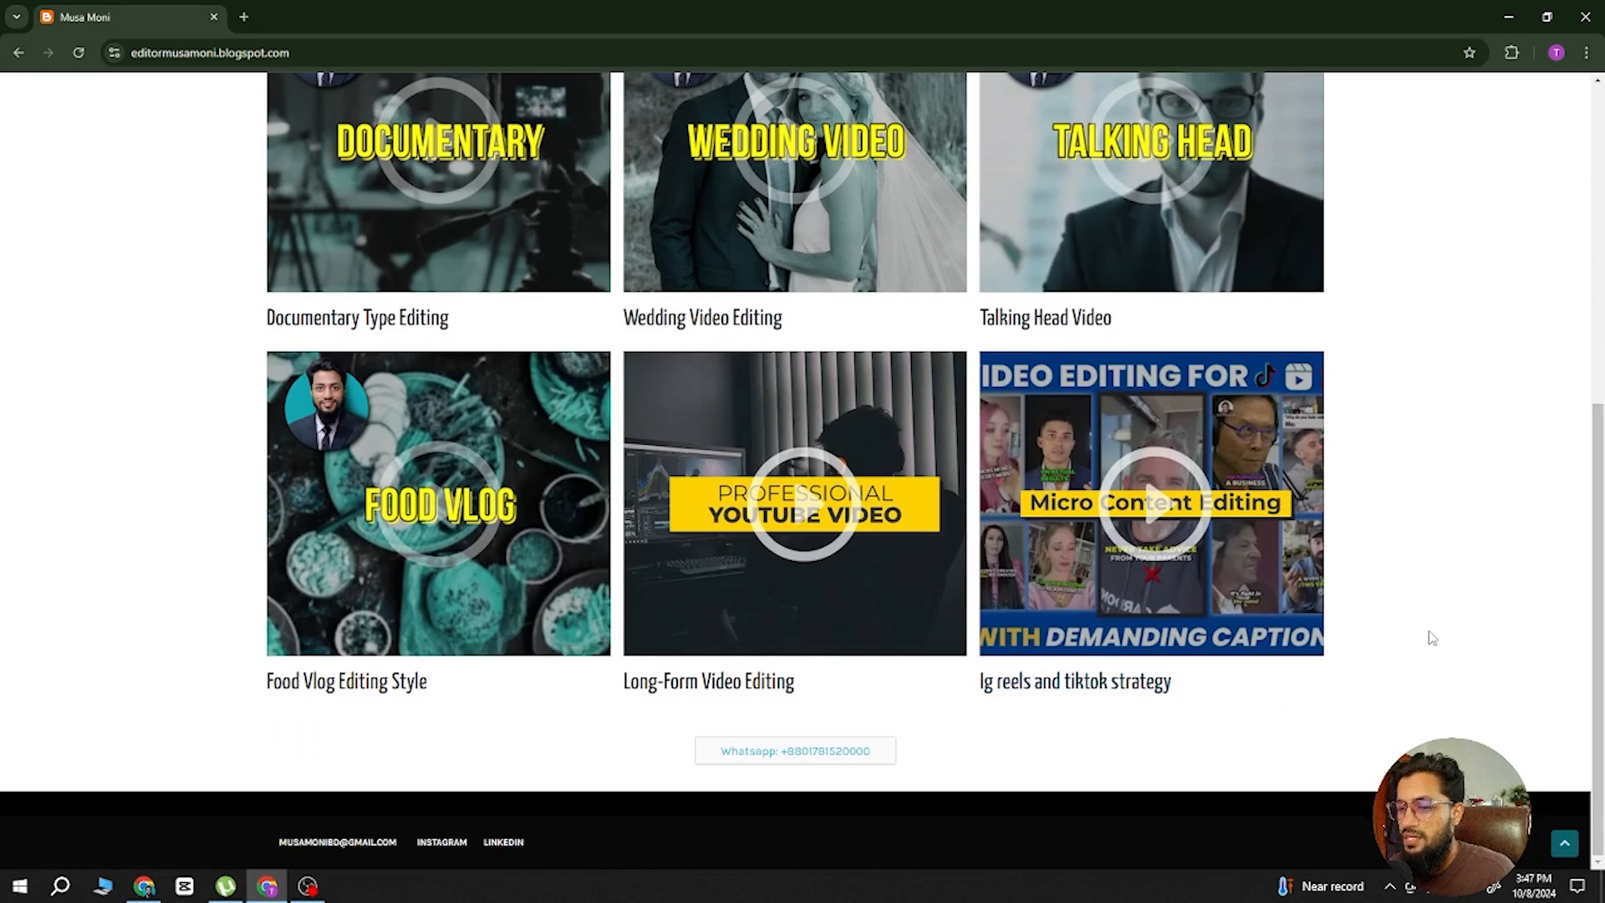
scroll(1436, 627, "up", 6)
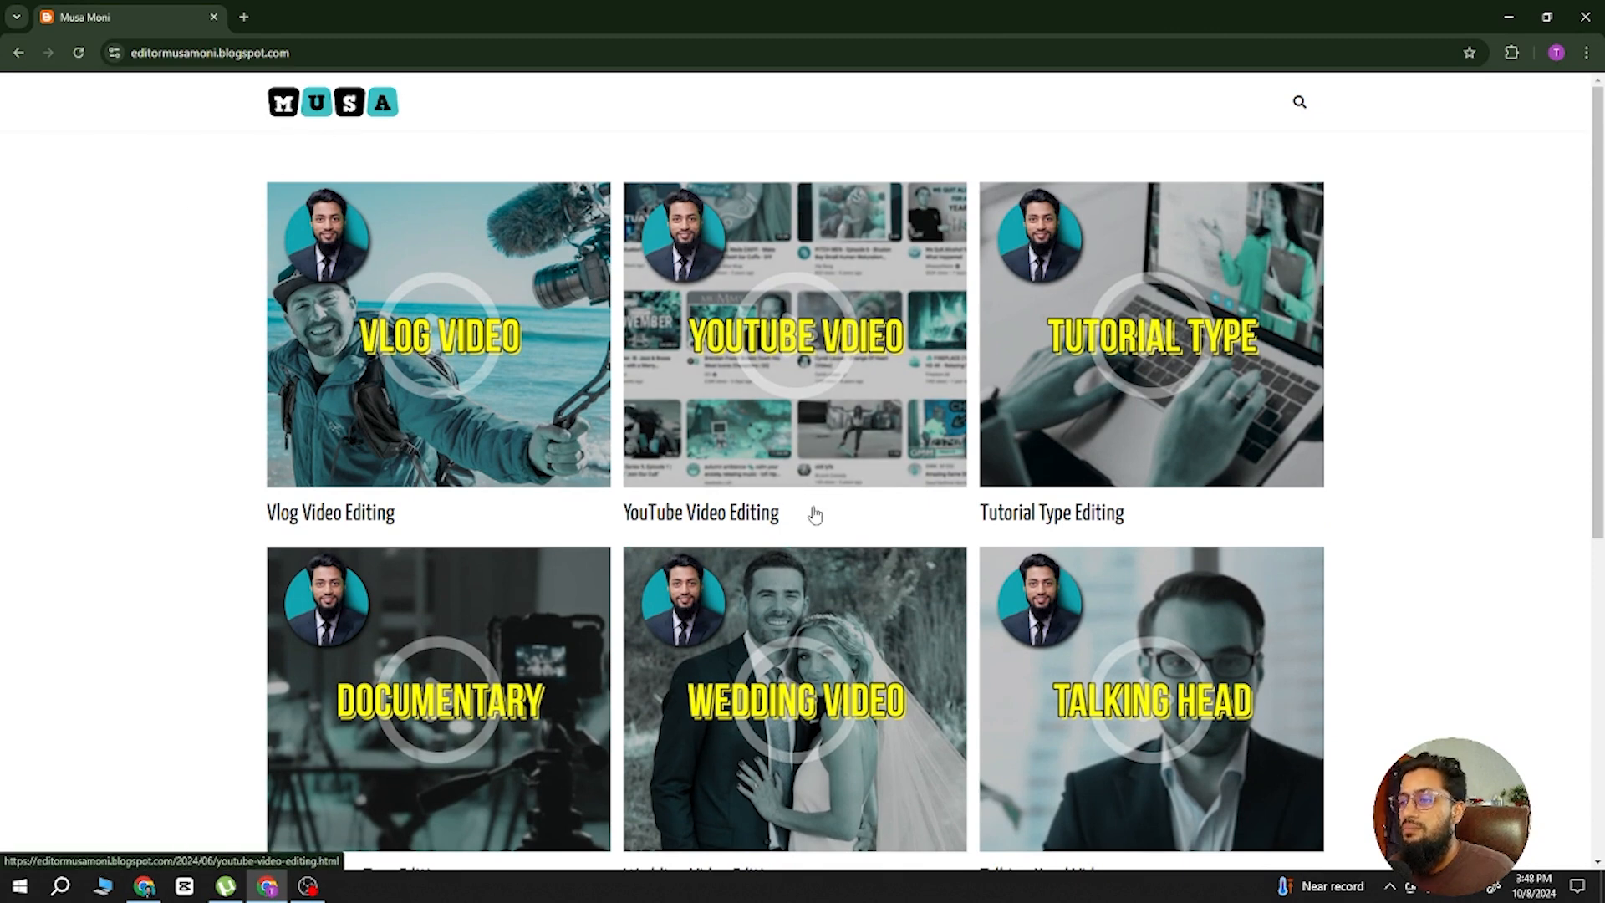
scroll(685, 612, "down", 2)
scroll(685, 613, "down", 5)
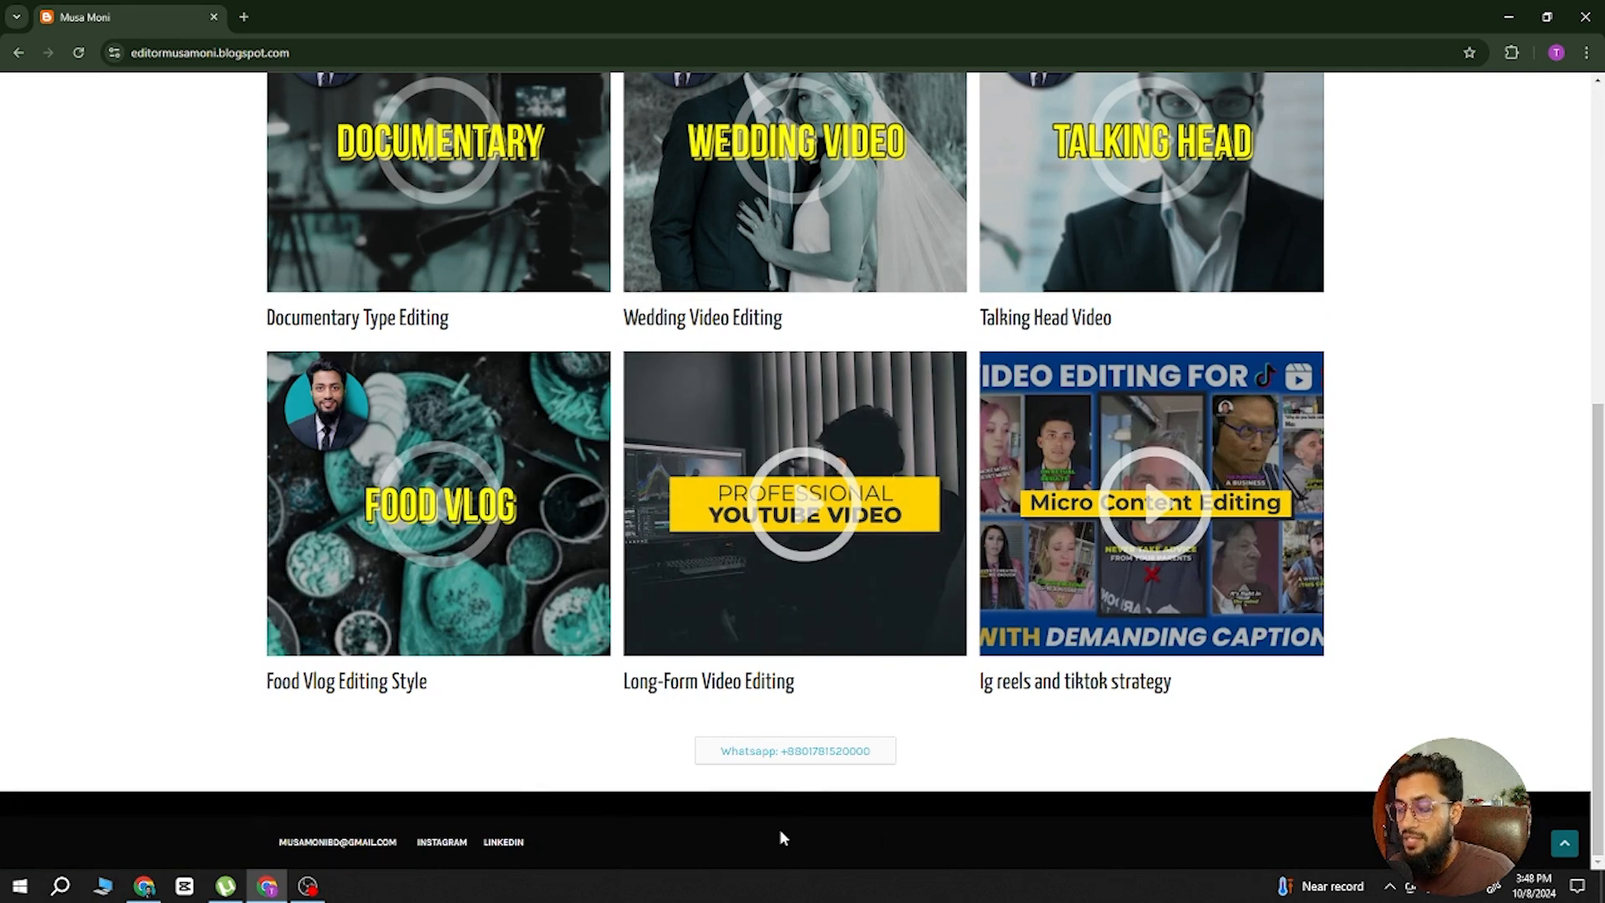
scroll(928, 799, "up", 7)
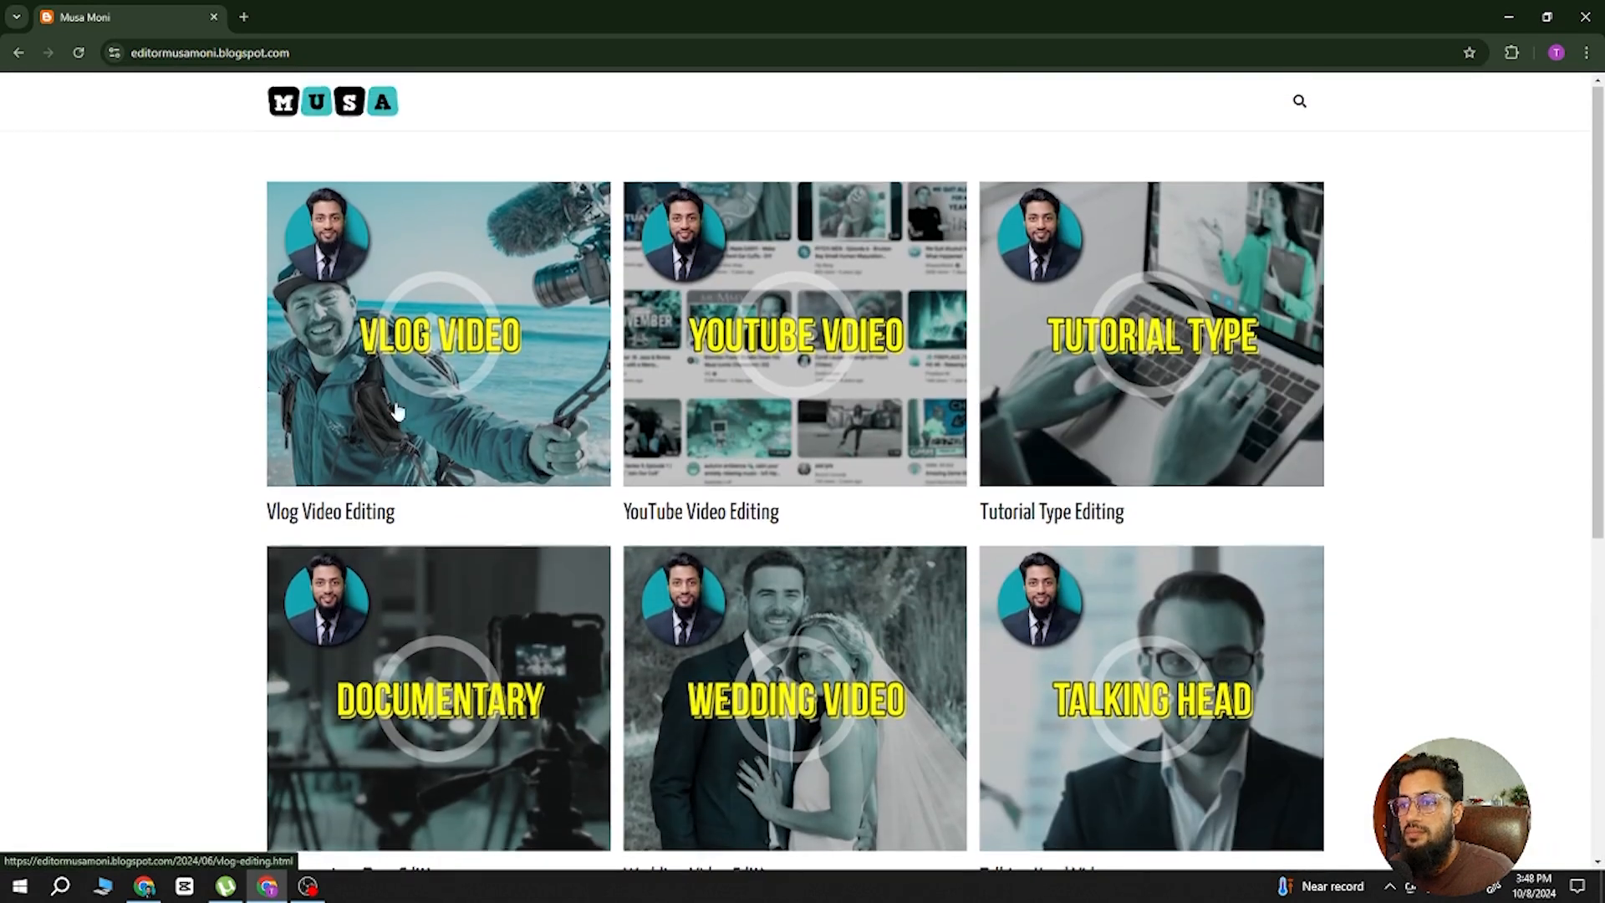
scroll(124, 282, "down", 4)
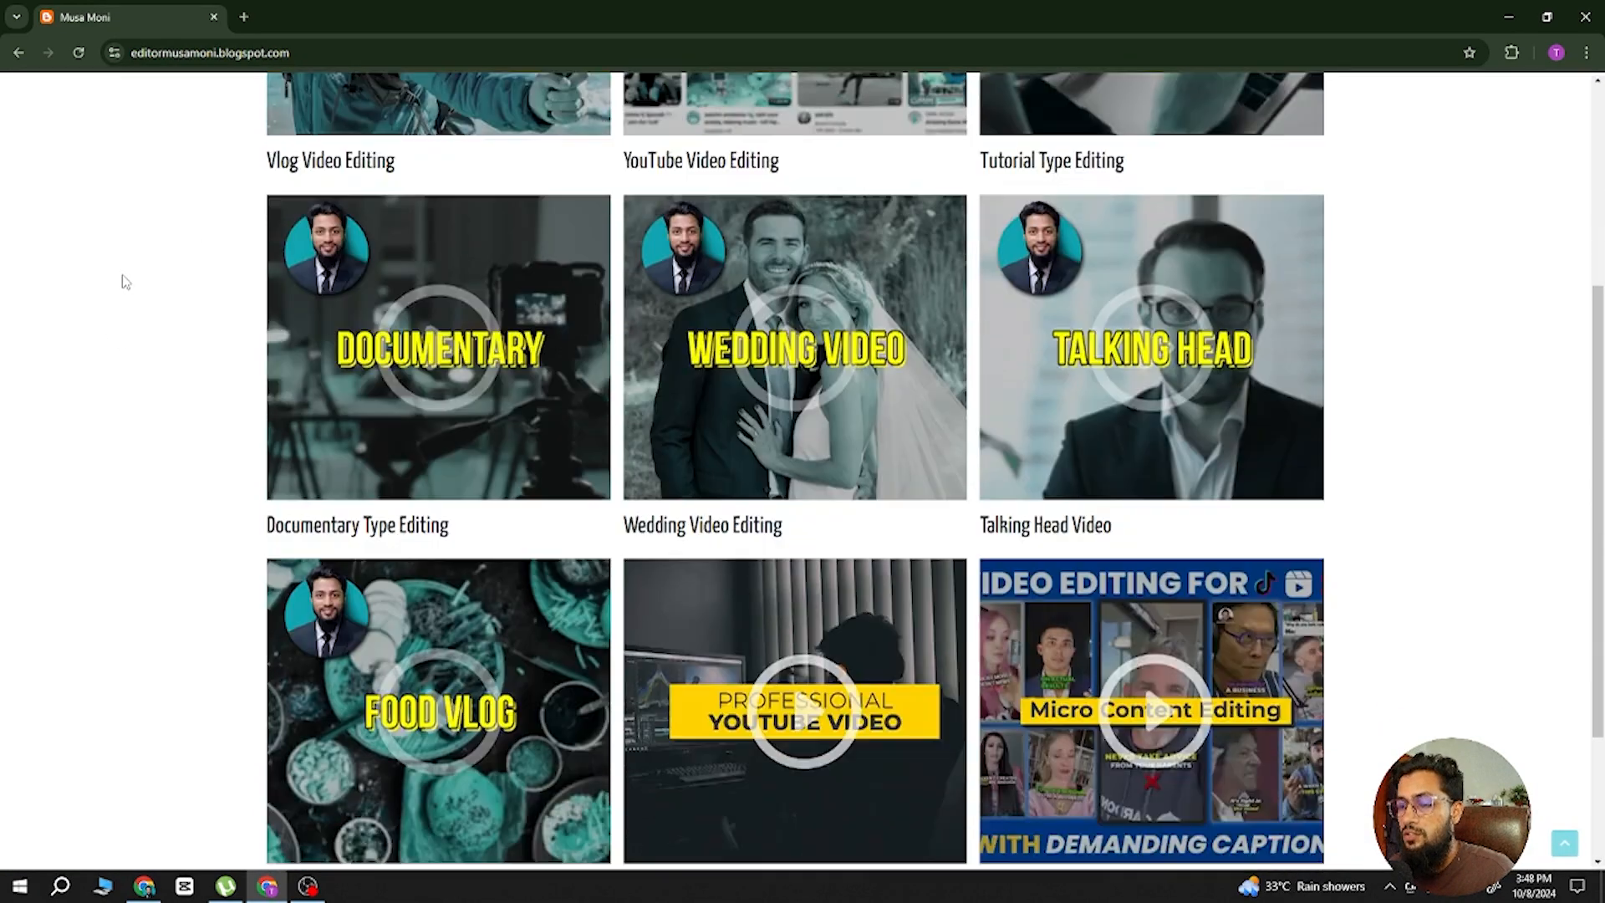
scroll(124, 282, "up", 4)
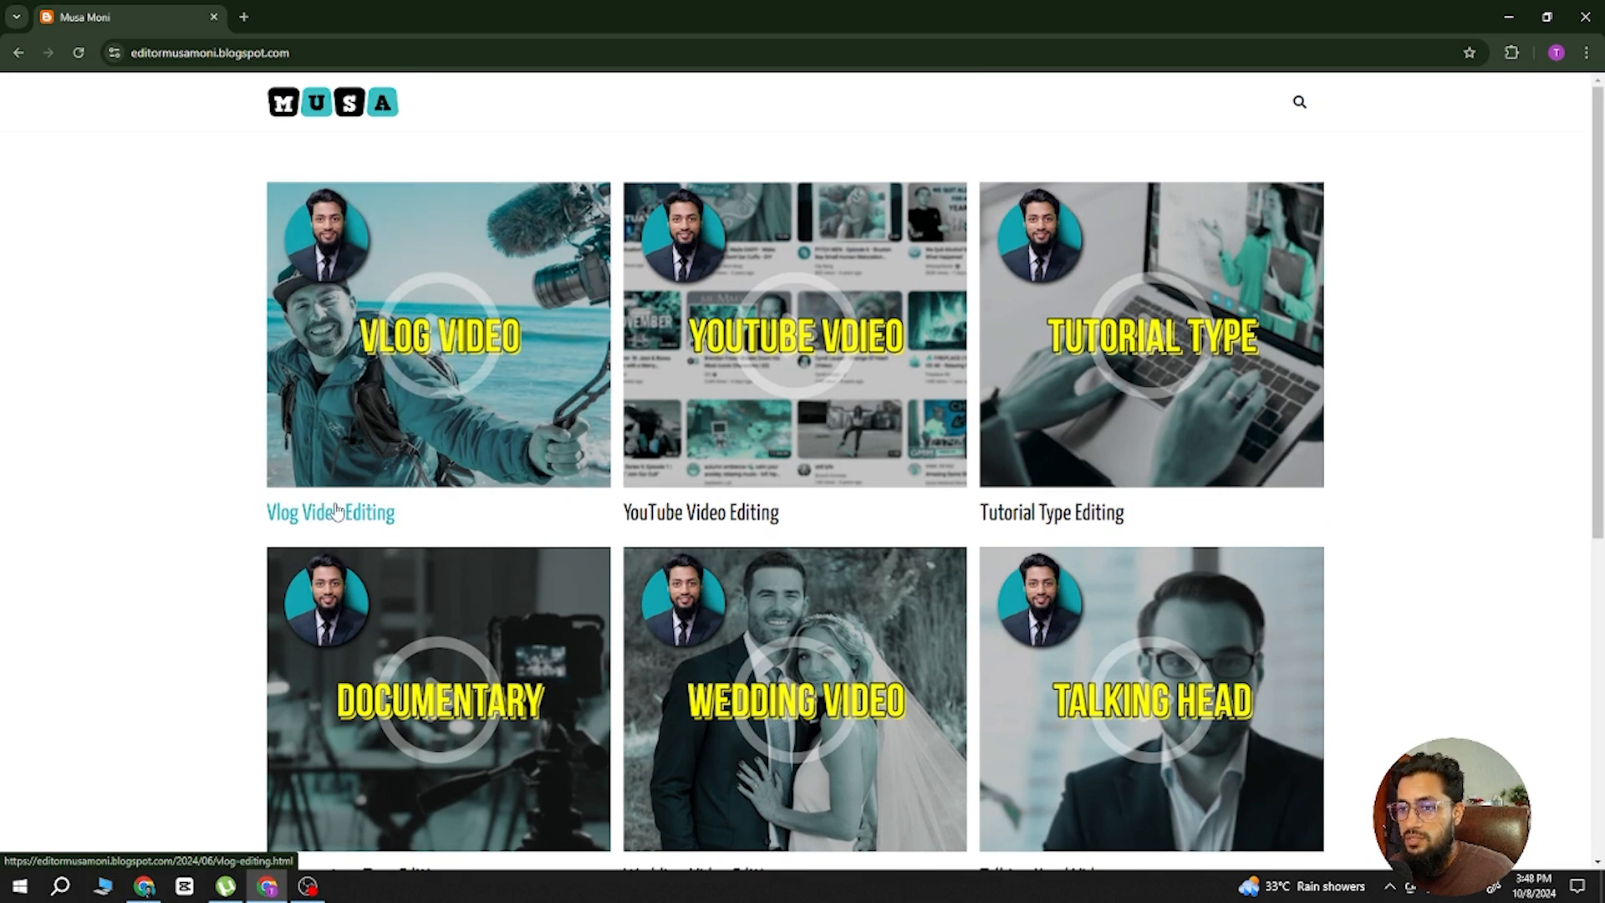
View the Vlog Video Editing post with its thumbnail and embedded video, and return to the portfolio homepage.
left_click(432, 355)
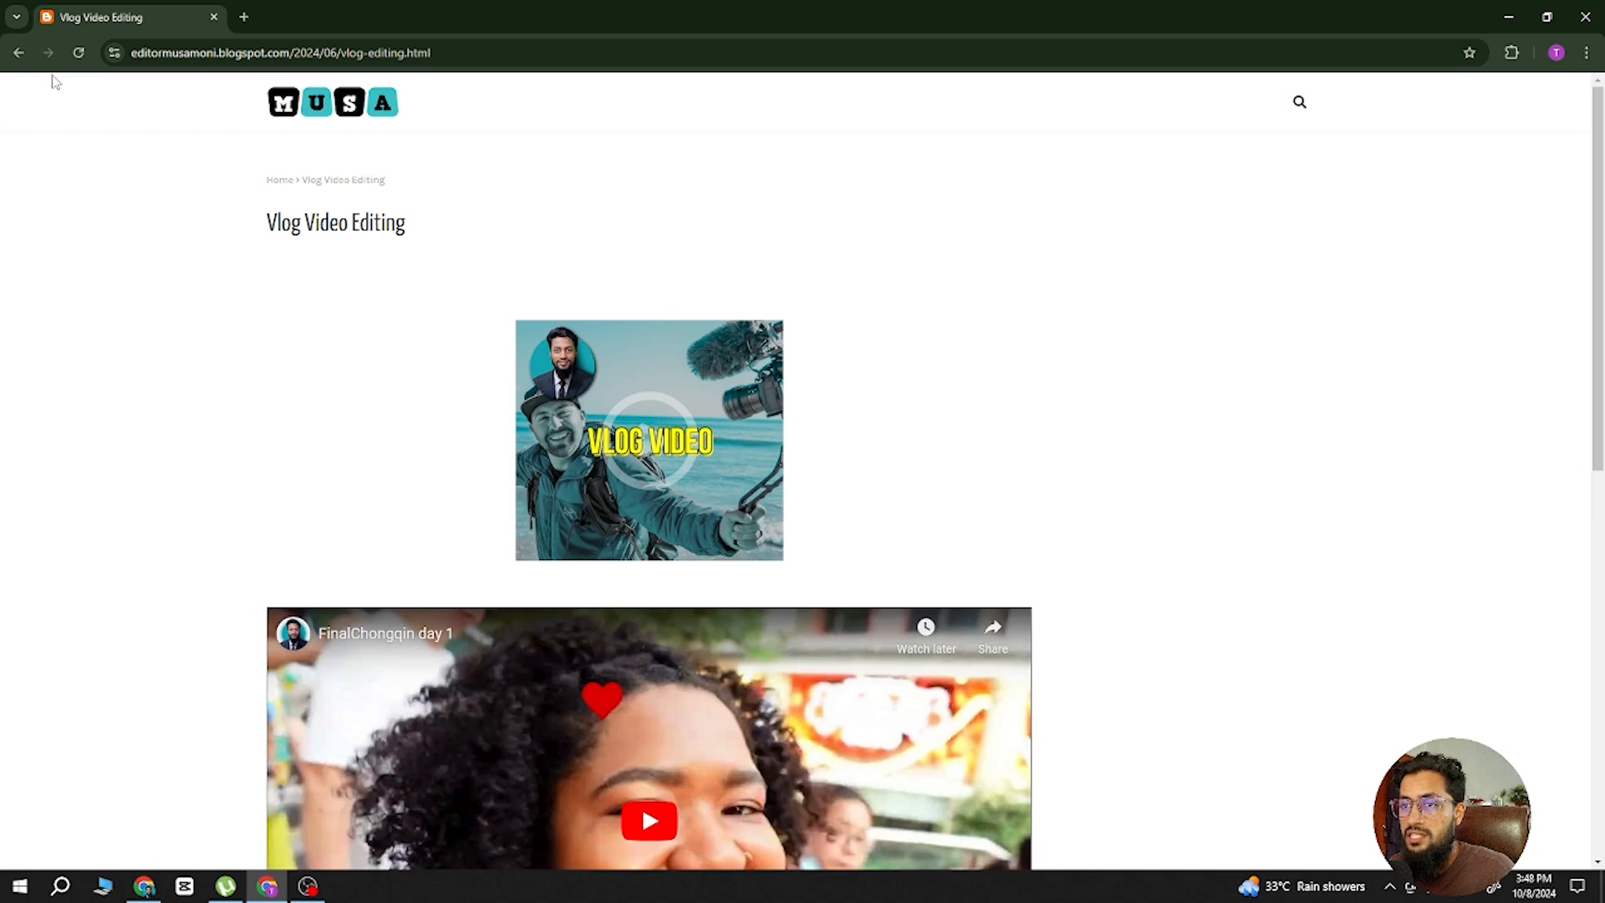
left_click(17, 52)
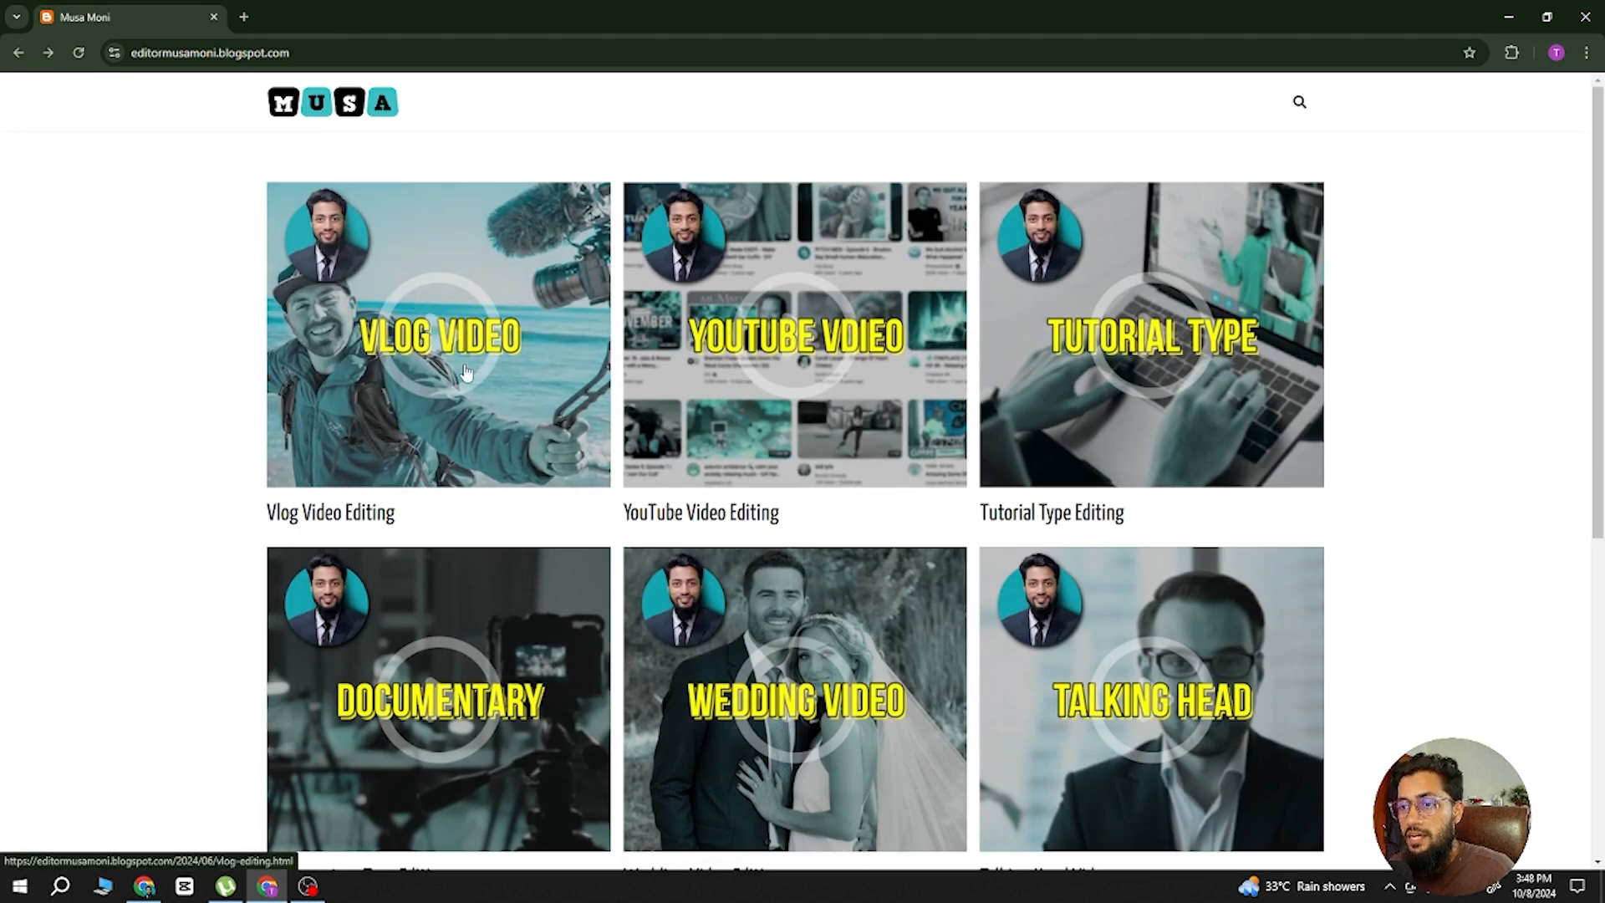
left_click(462, 308)
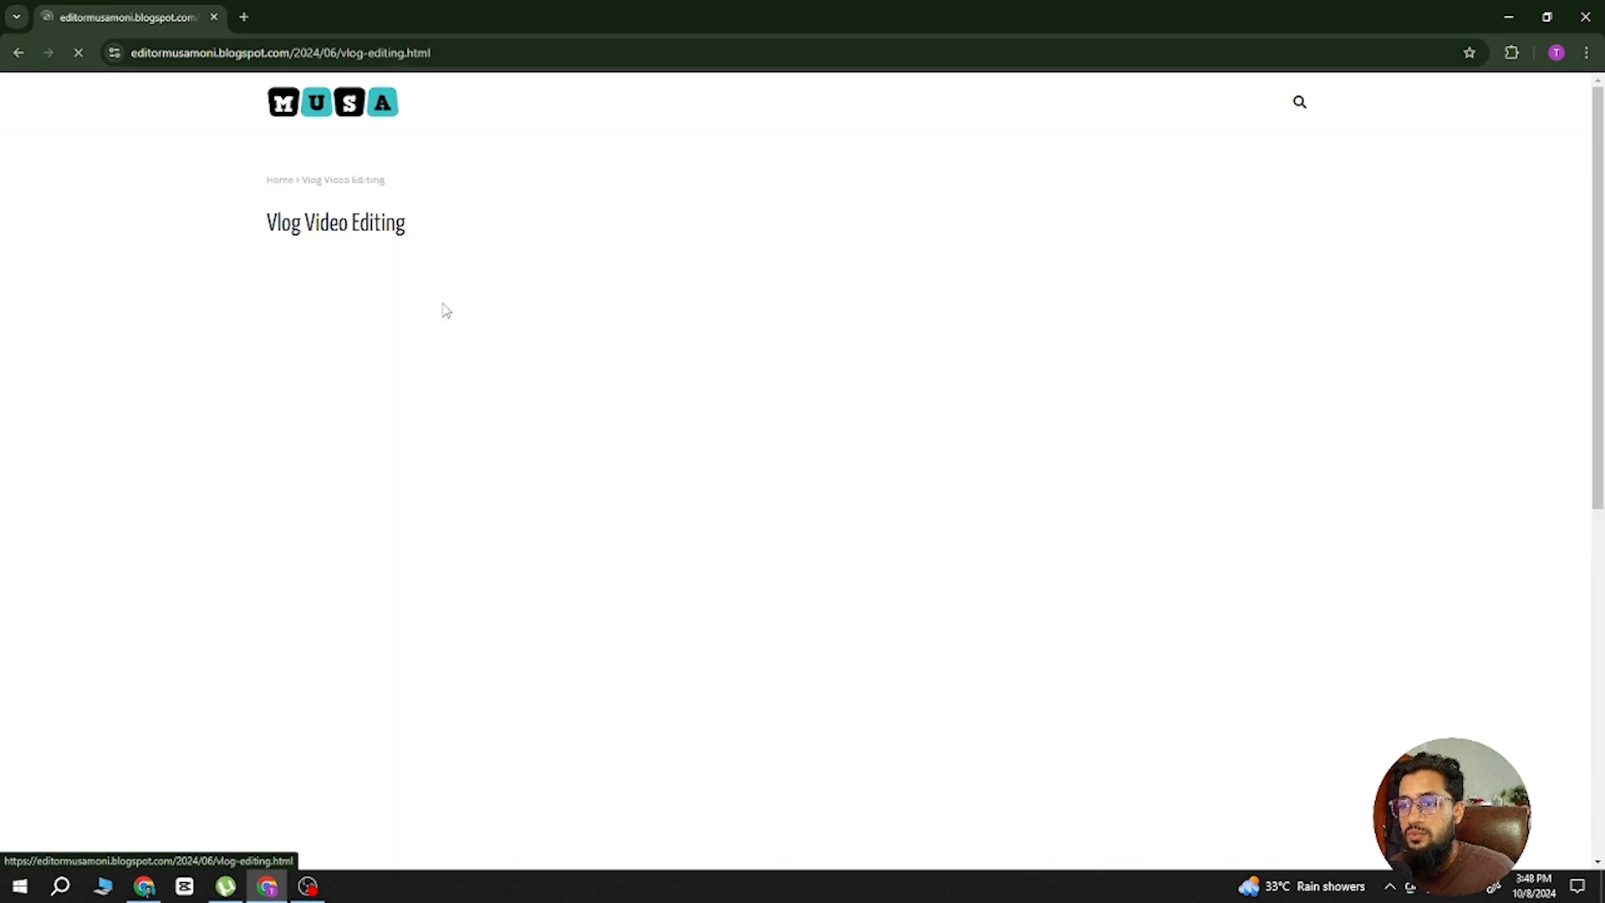
scroll(631, 522, "down", 4)
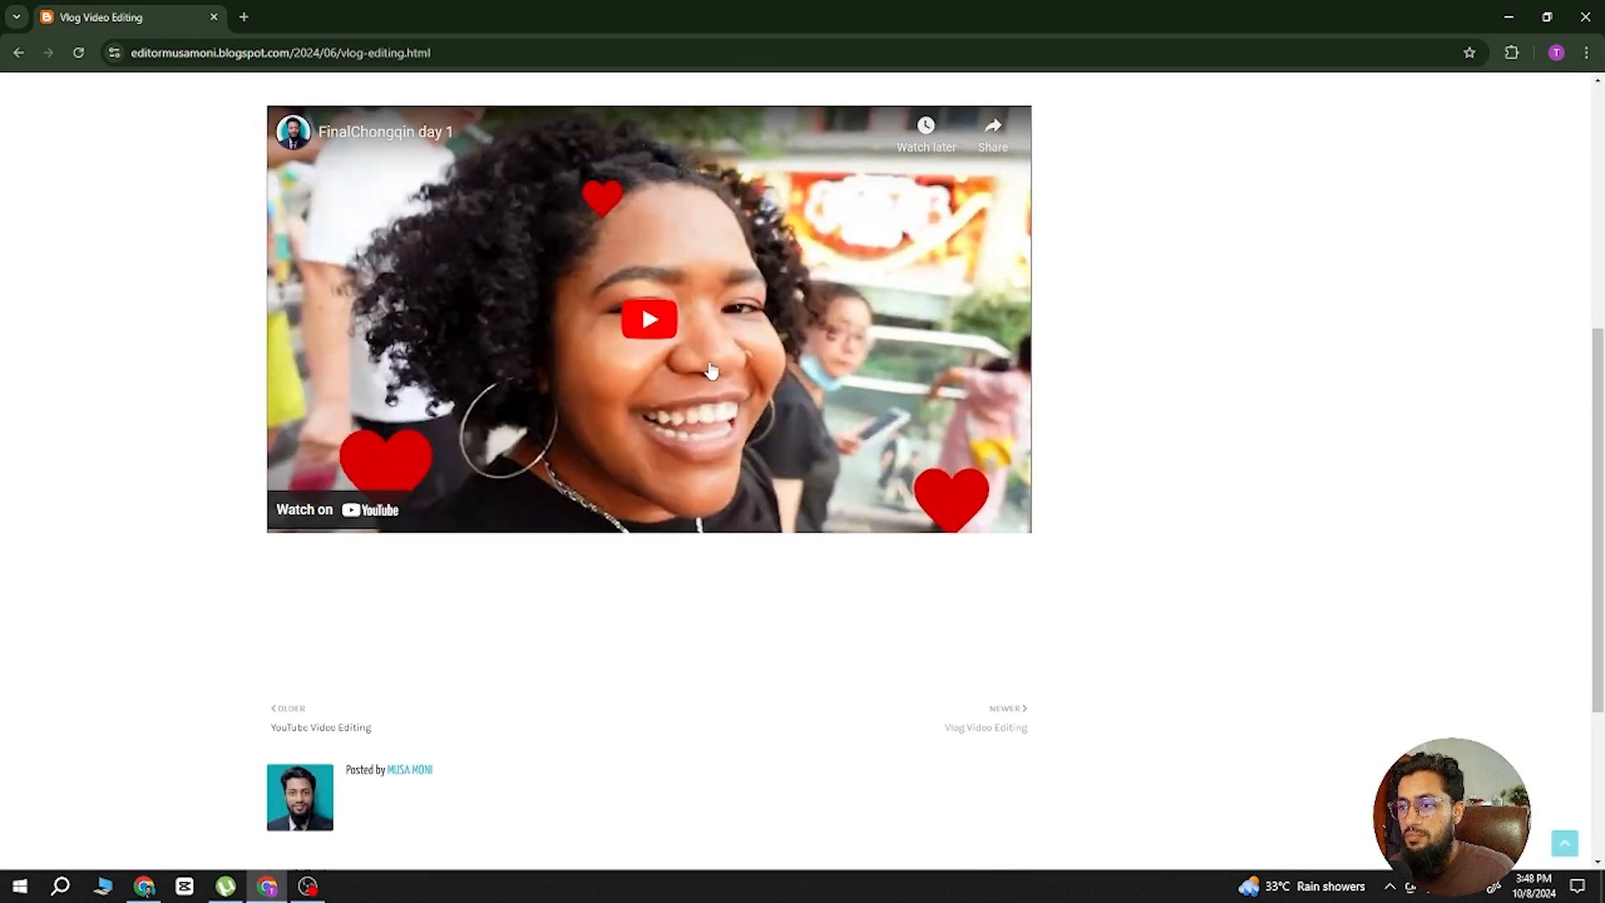
scroll(231, 167, "up", 6)
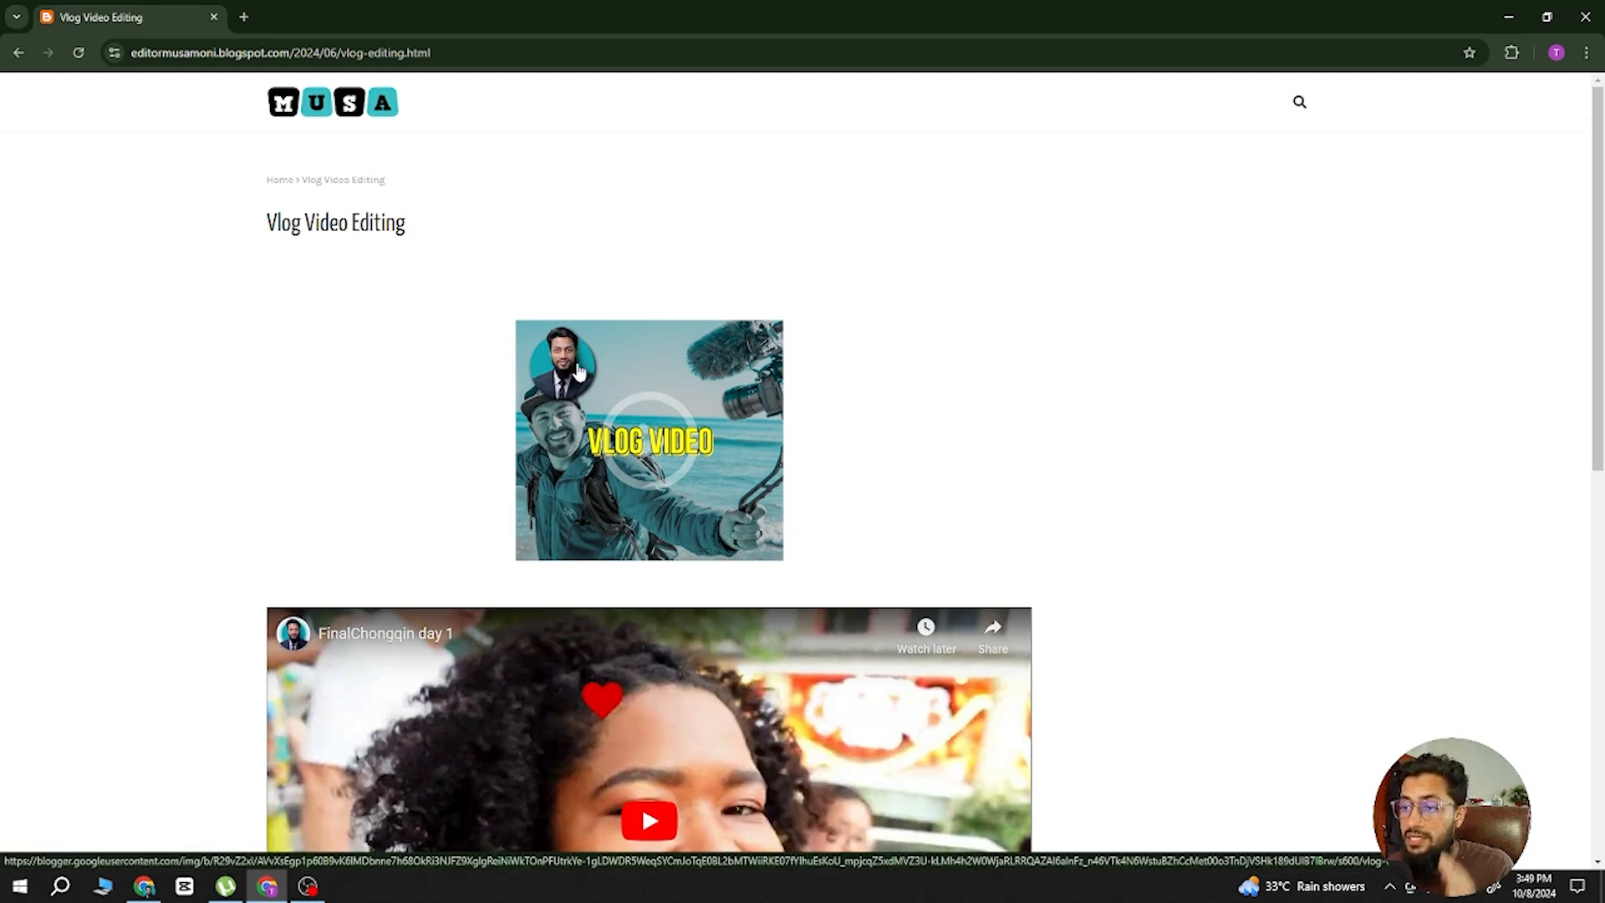
scroll(658, 746, "down", 4)
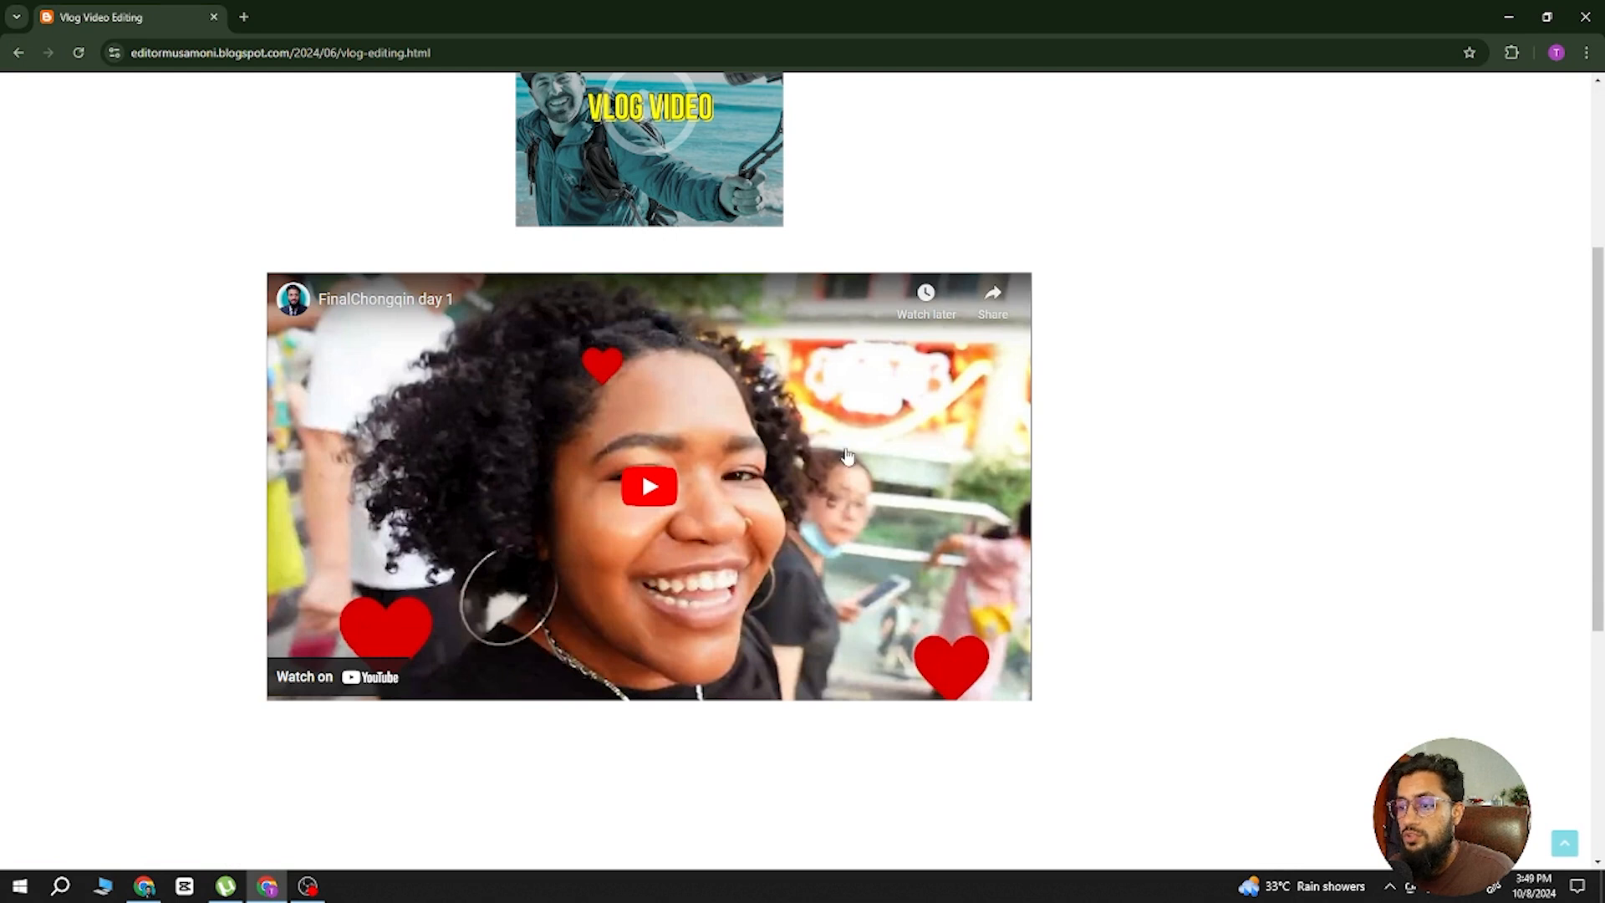
left_click(25, 53)
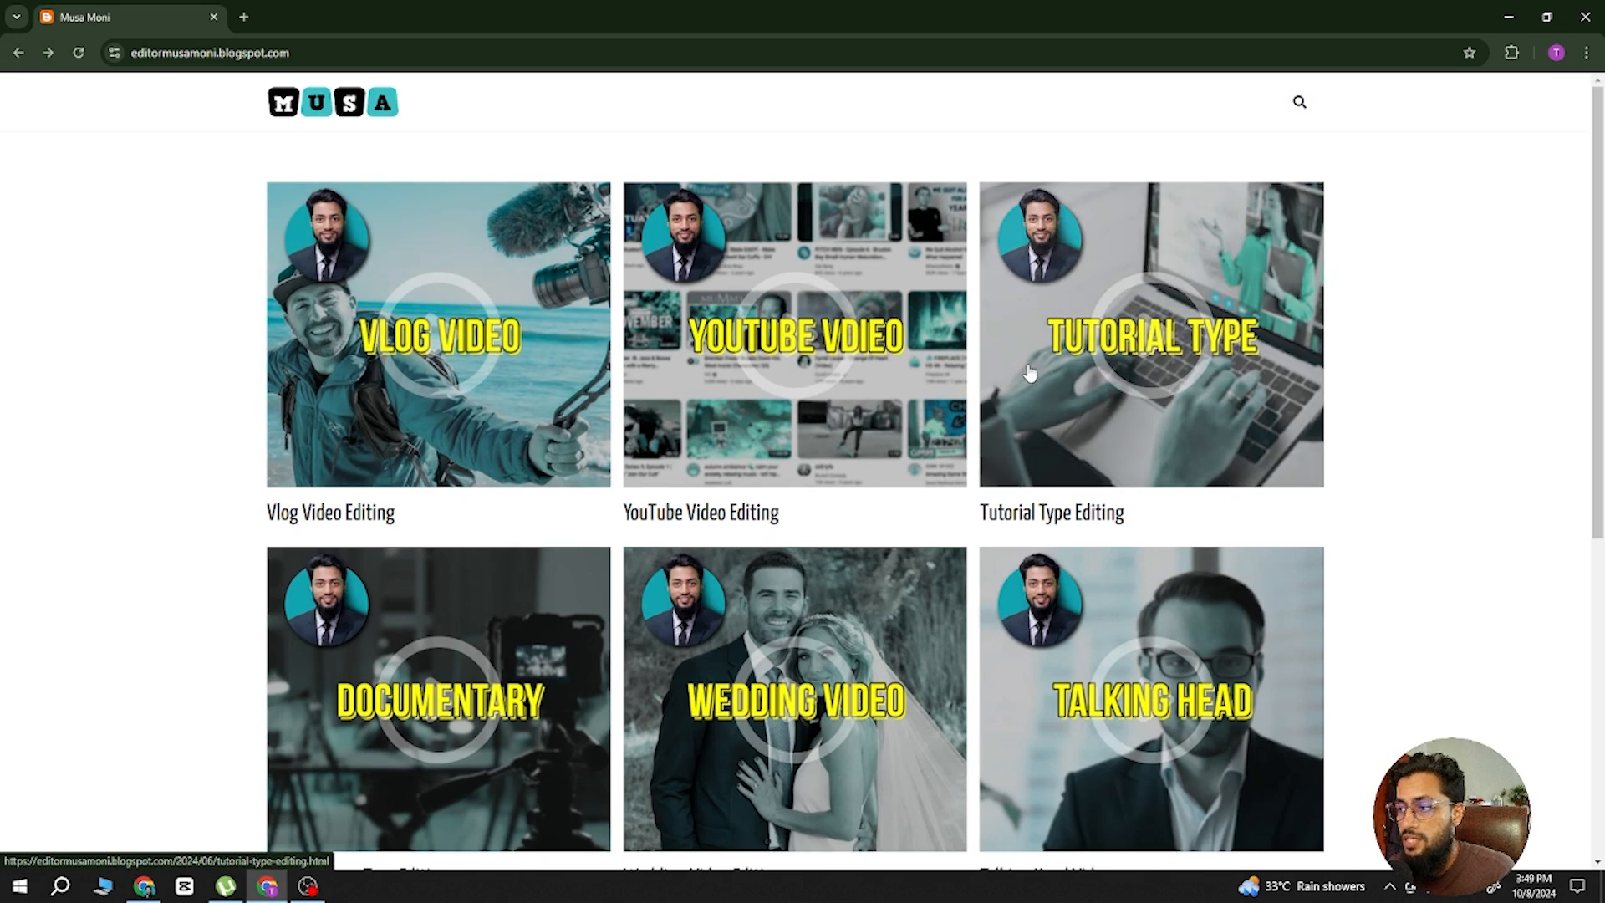
Reopen the Vlog Video Editing post and play its embedded video "FinalChongqin day 1".
left_click(459, 340)
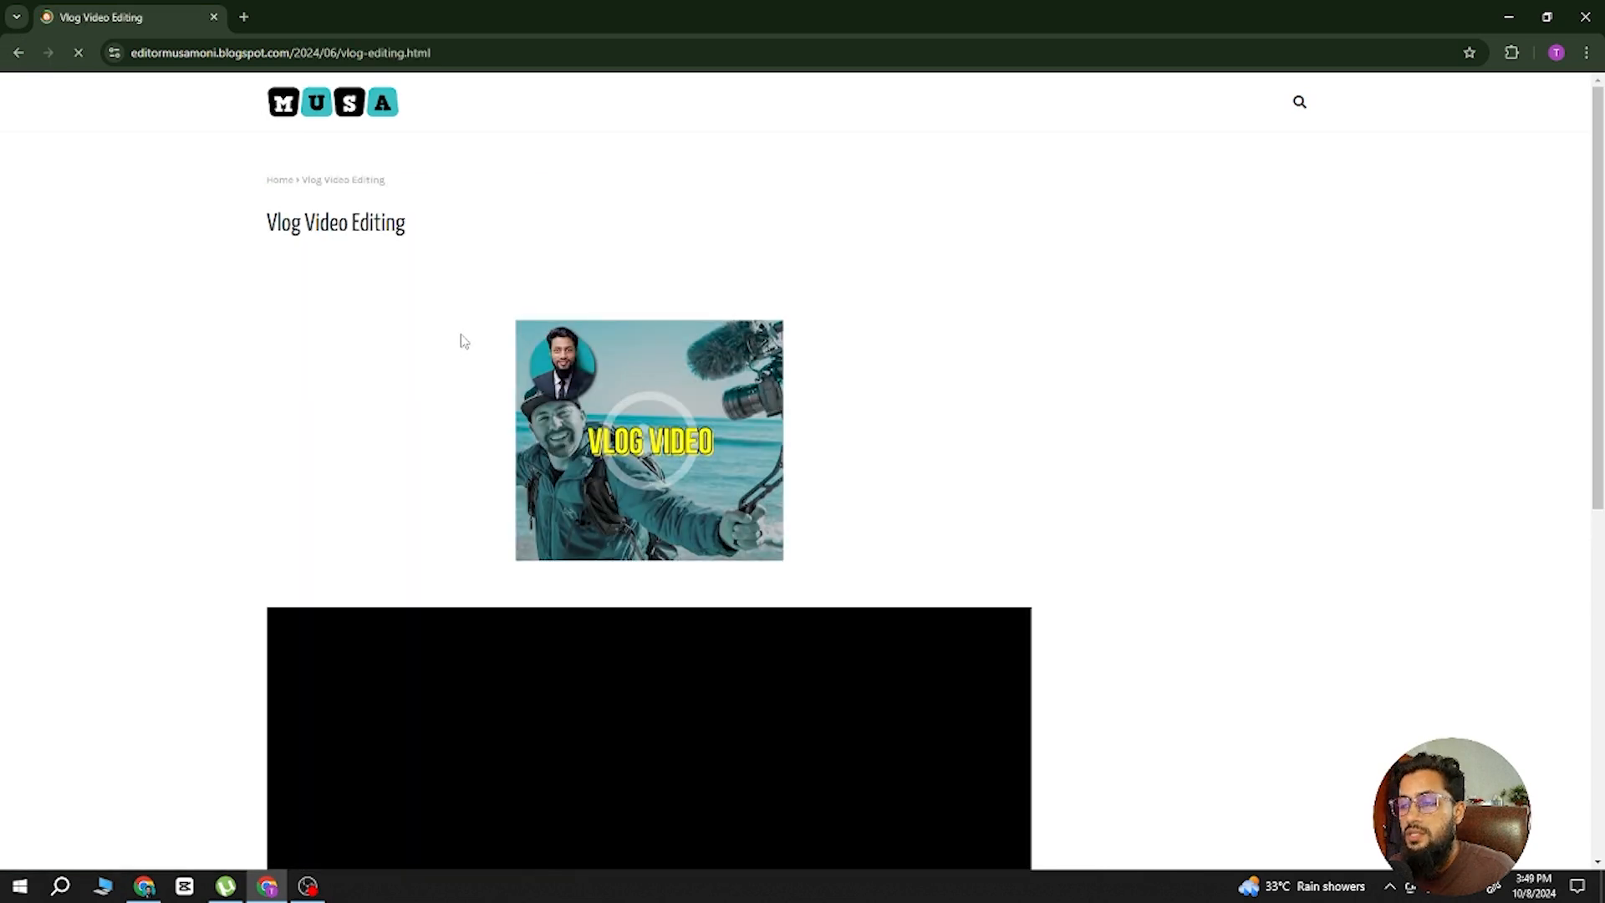
scroll(649, 410, "down", 5)
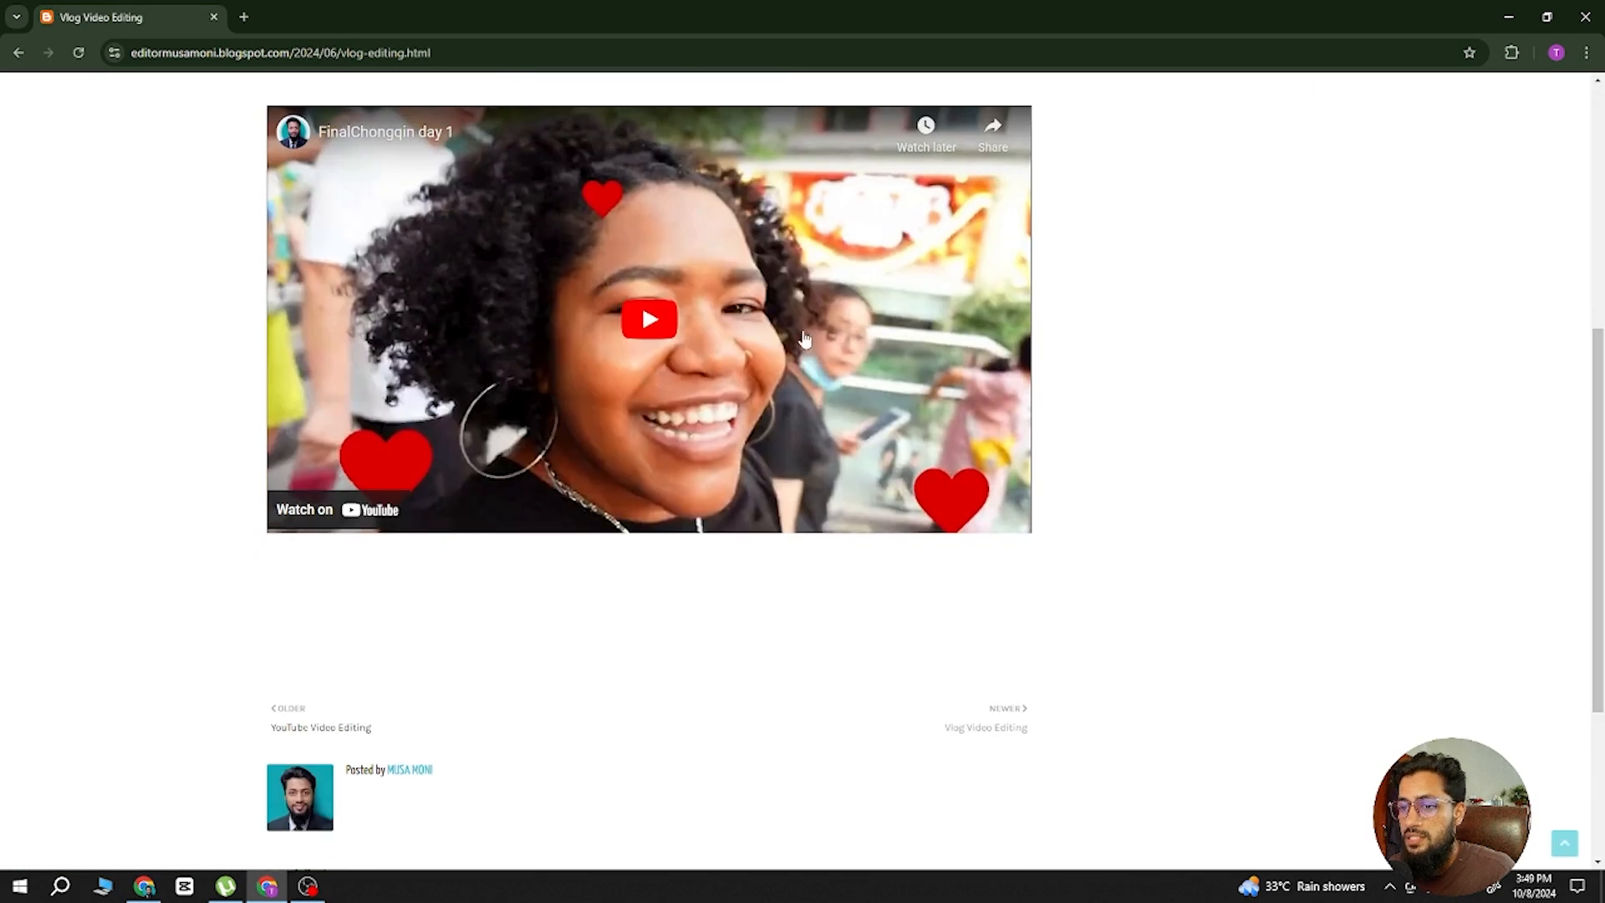
scroll(136, 351, "up", 2)
scroll(768, 452, "down", 4)
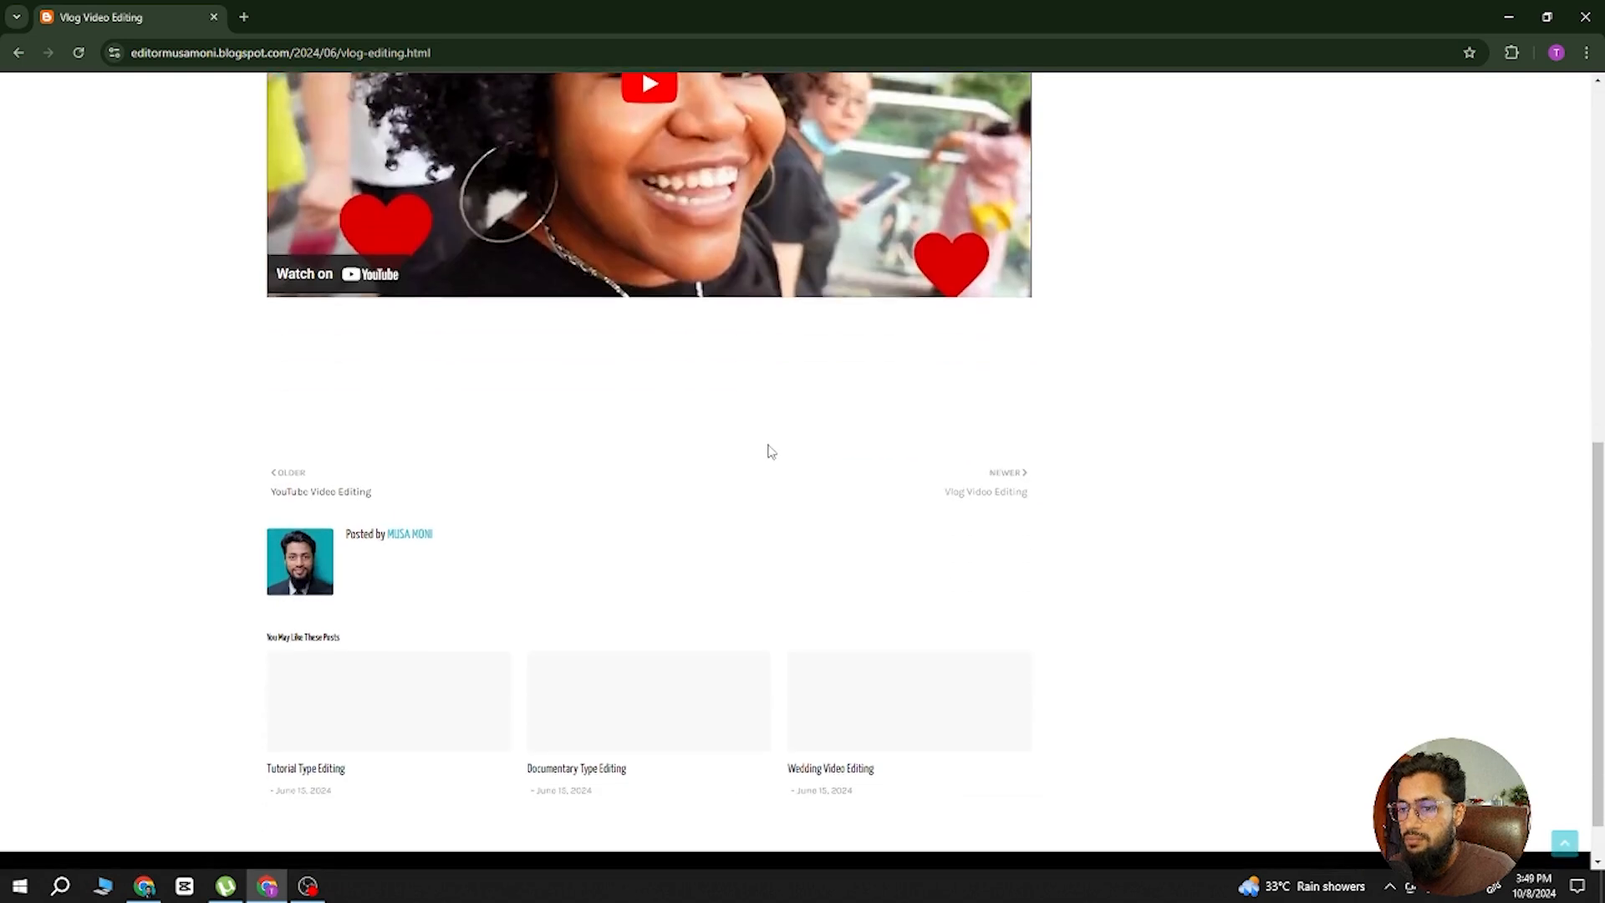
scroll(665, 340, "up", 2)
left_click(648, 274)
scroll(696, 355, "up", 2)
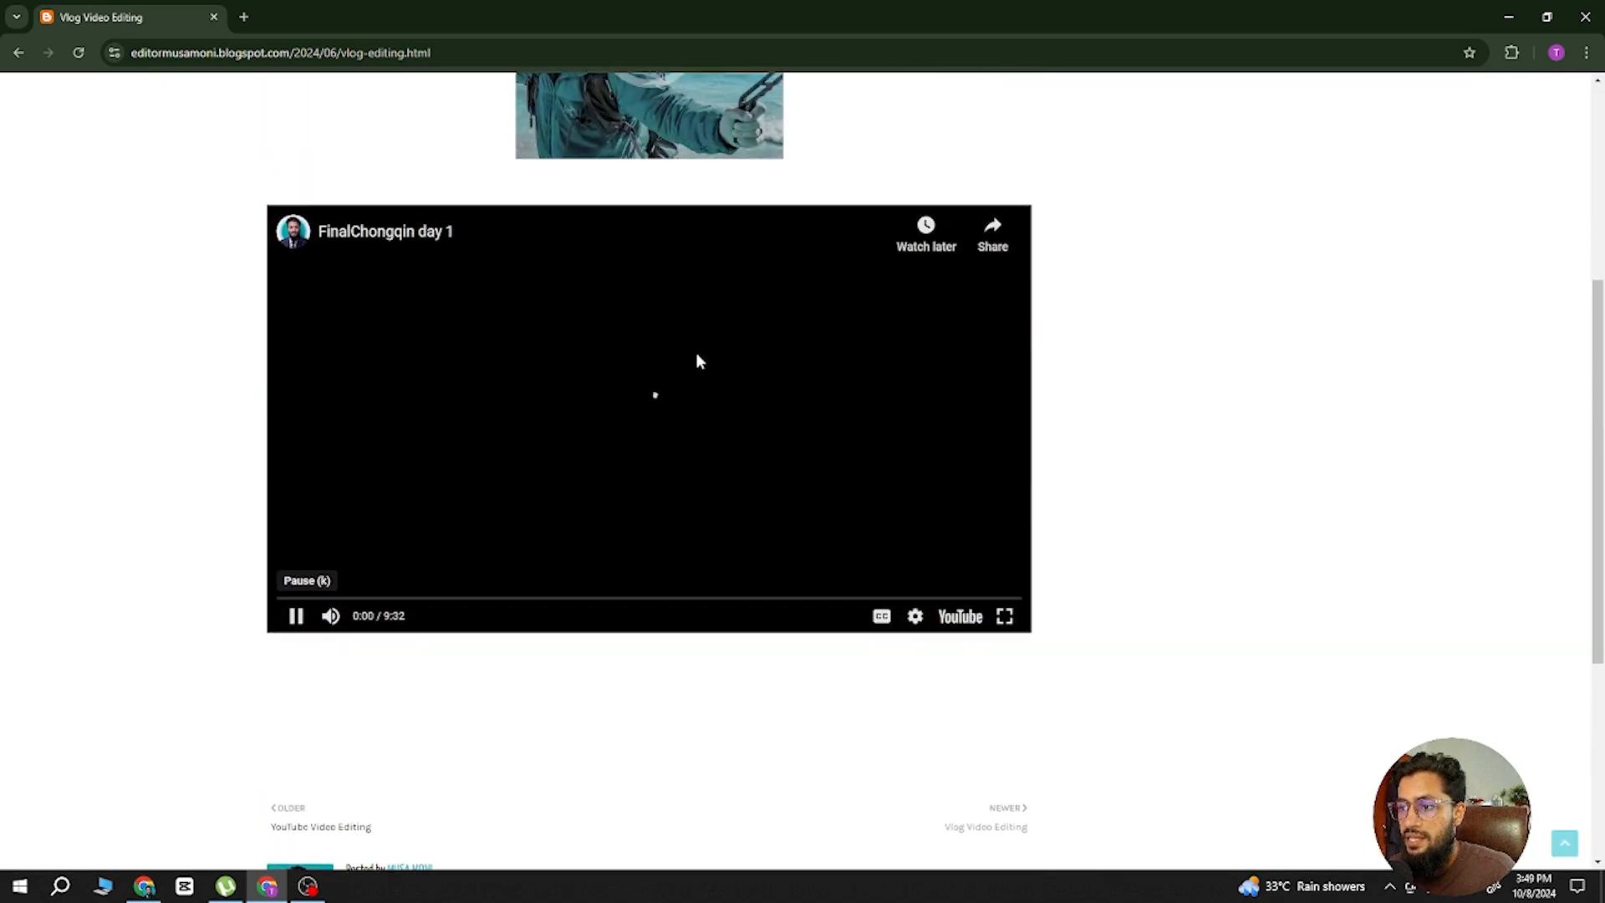
scroll(167, 334, "up", 5)
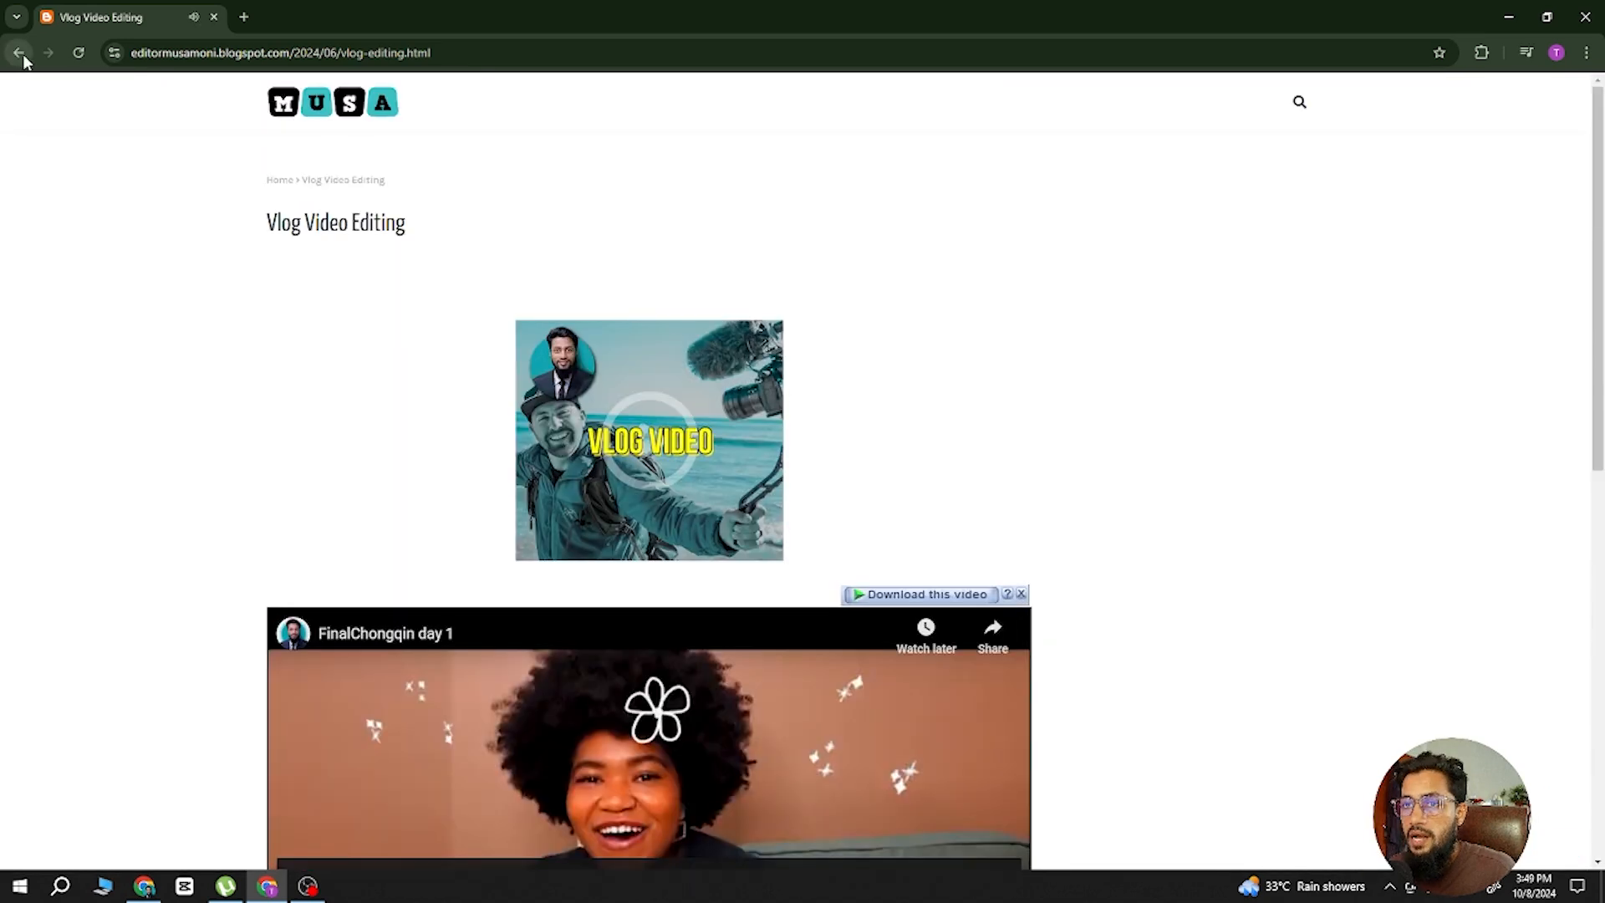
Return to the homepage and look through the YouTube Video Editing post with its embedded sample.
left_click(18, 53)
left_click(773, 351)
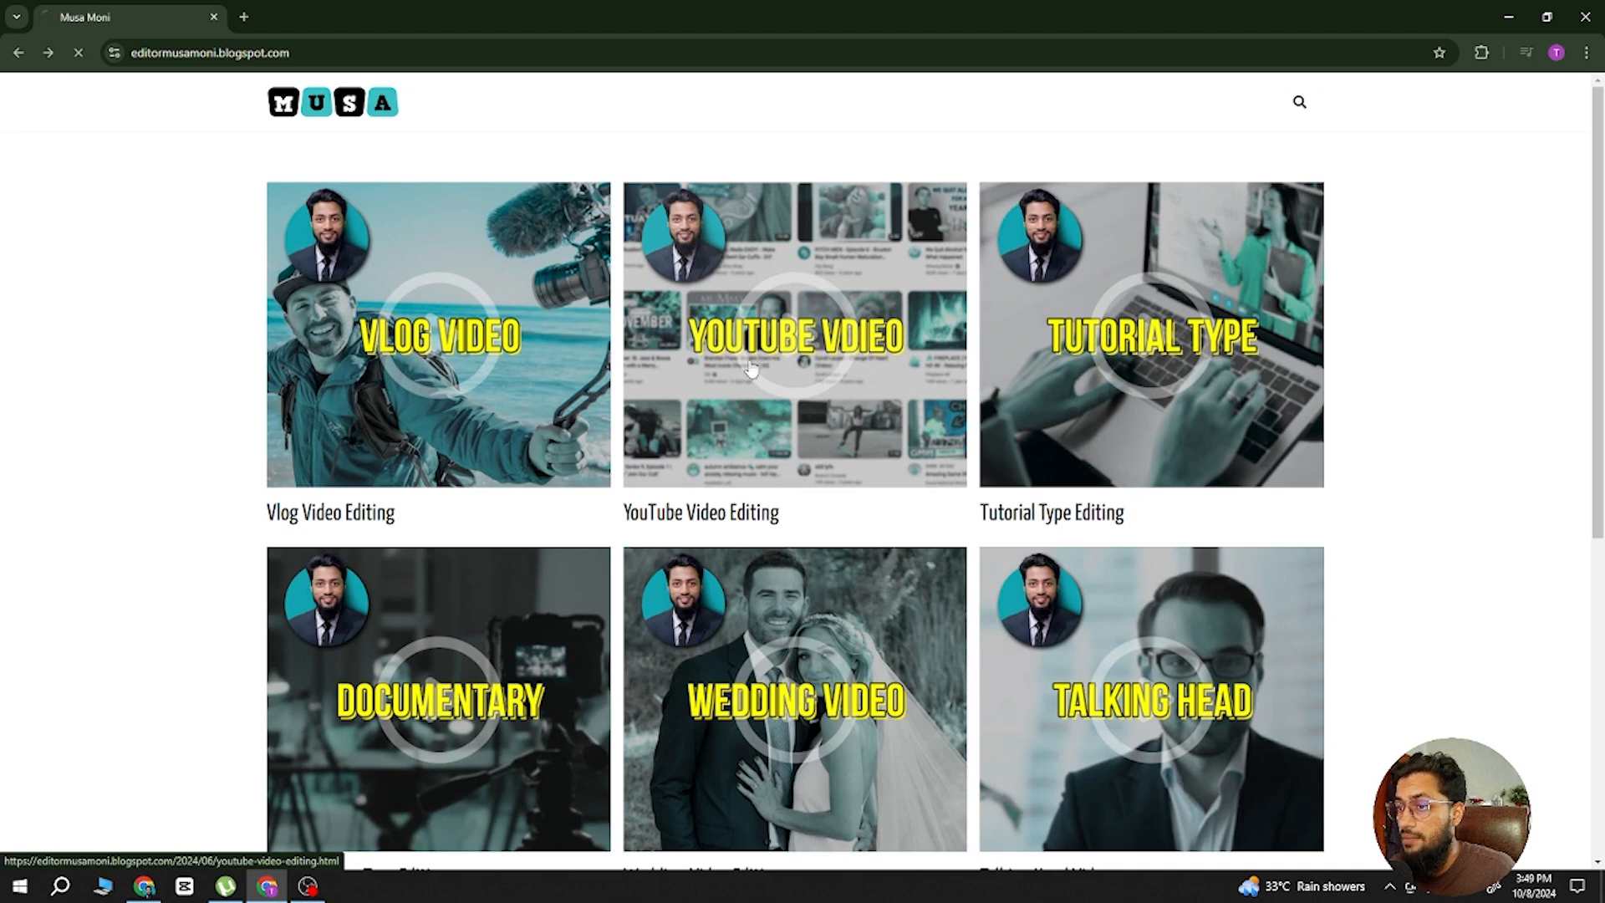
scroll(745, 366, "down", 4)
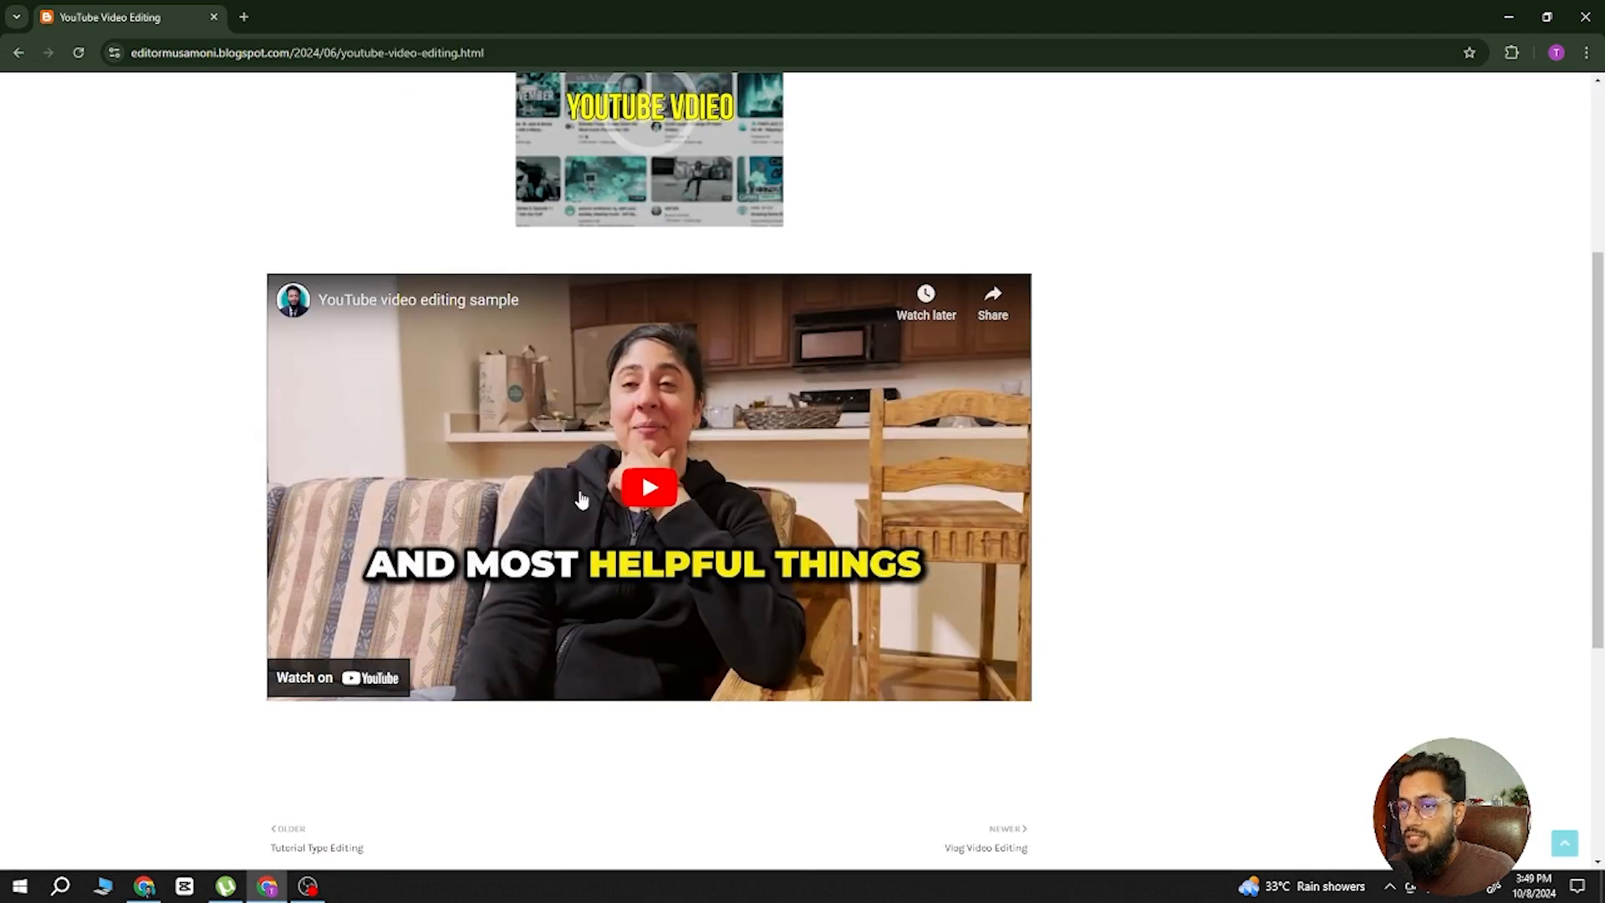
scroll(670, 519, "down", 3)
scroll(669, 519, "up", 6)
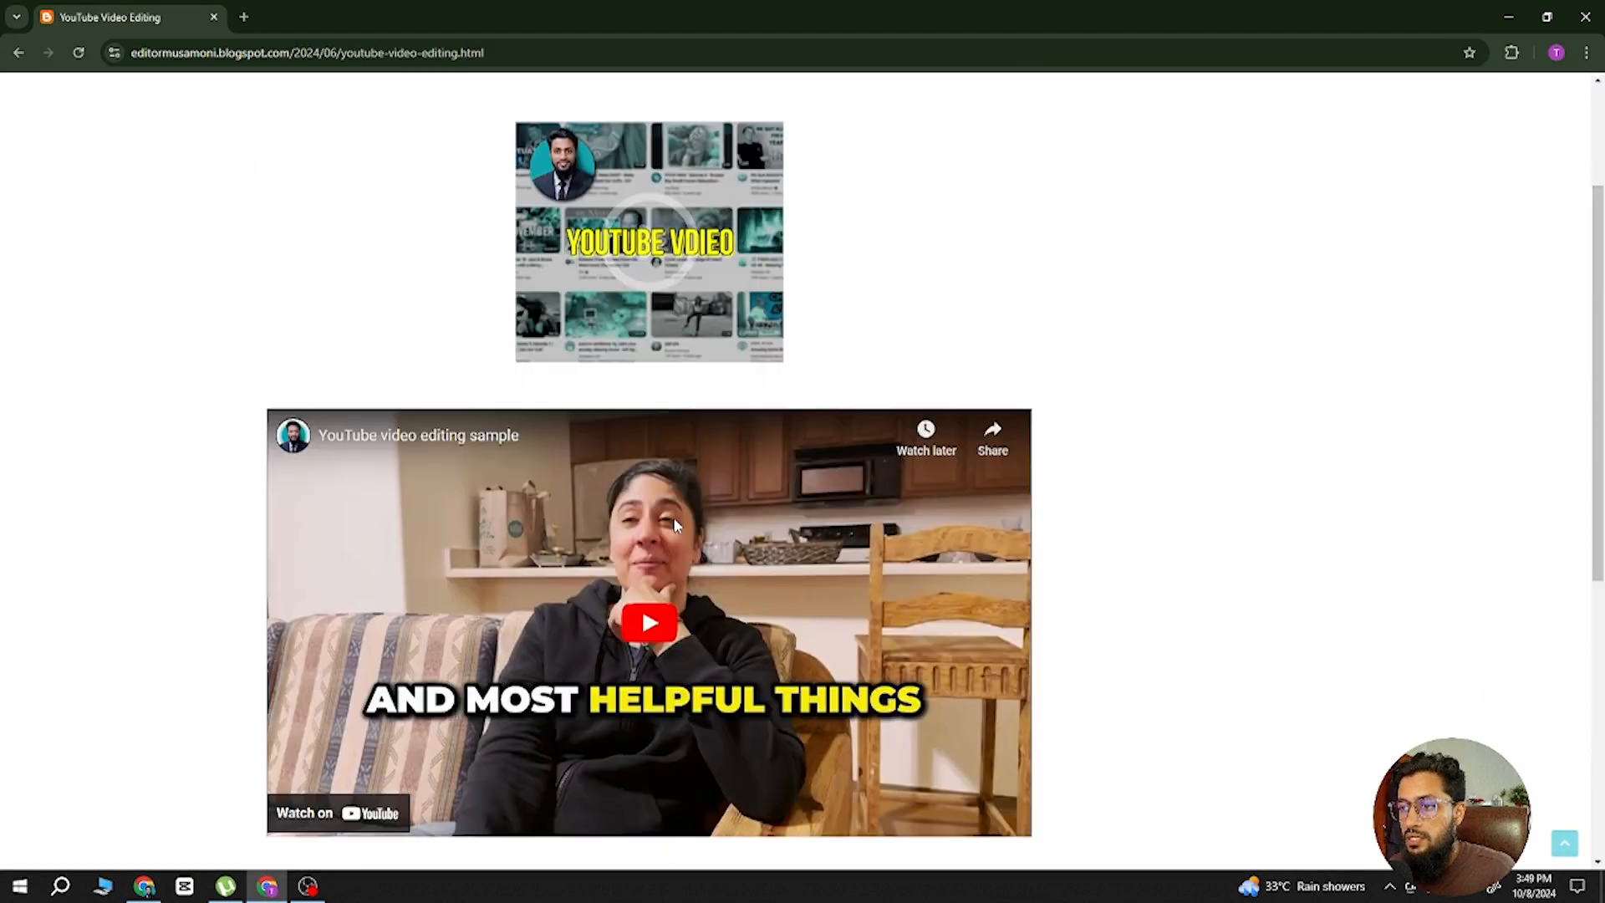
Go back to the homepage and look through the Tutorial Type Editing post with its embedded video.
left_click(19, 53)
left_click(1052, 372)
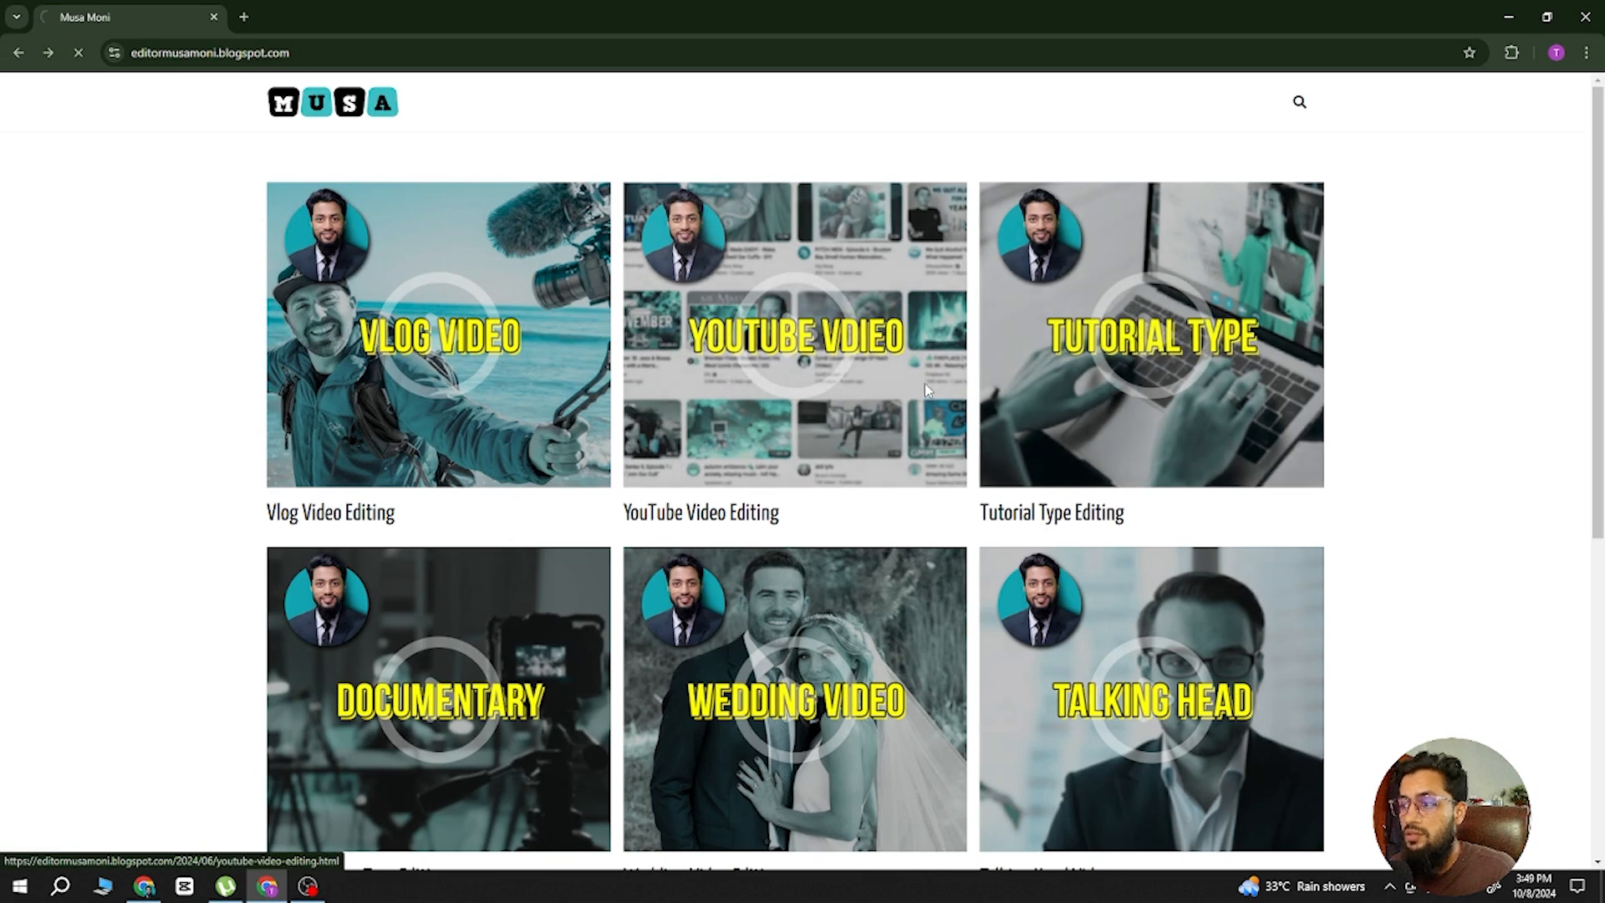
scroll(836, 418, "down", 7)
scroll(795, 434, "up", 5)
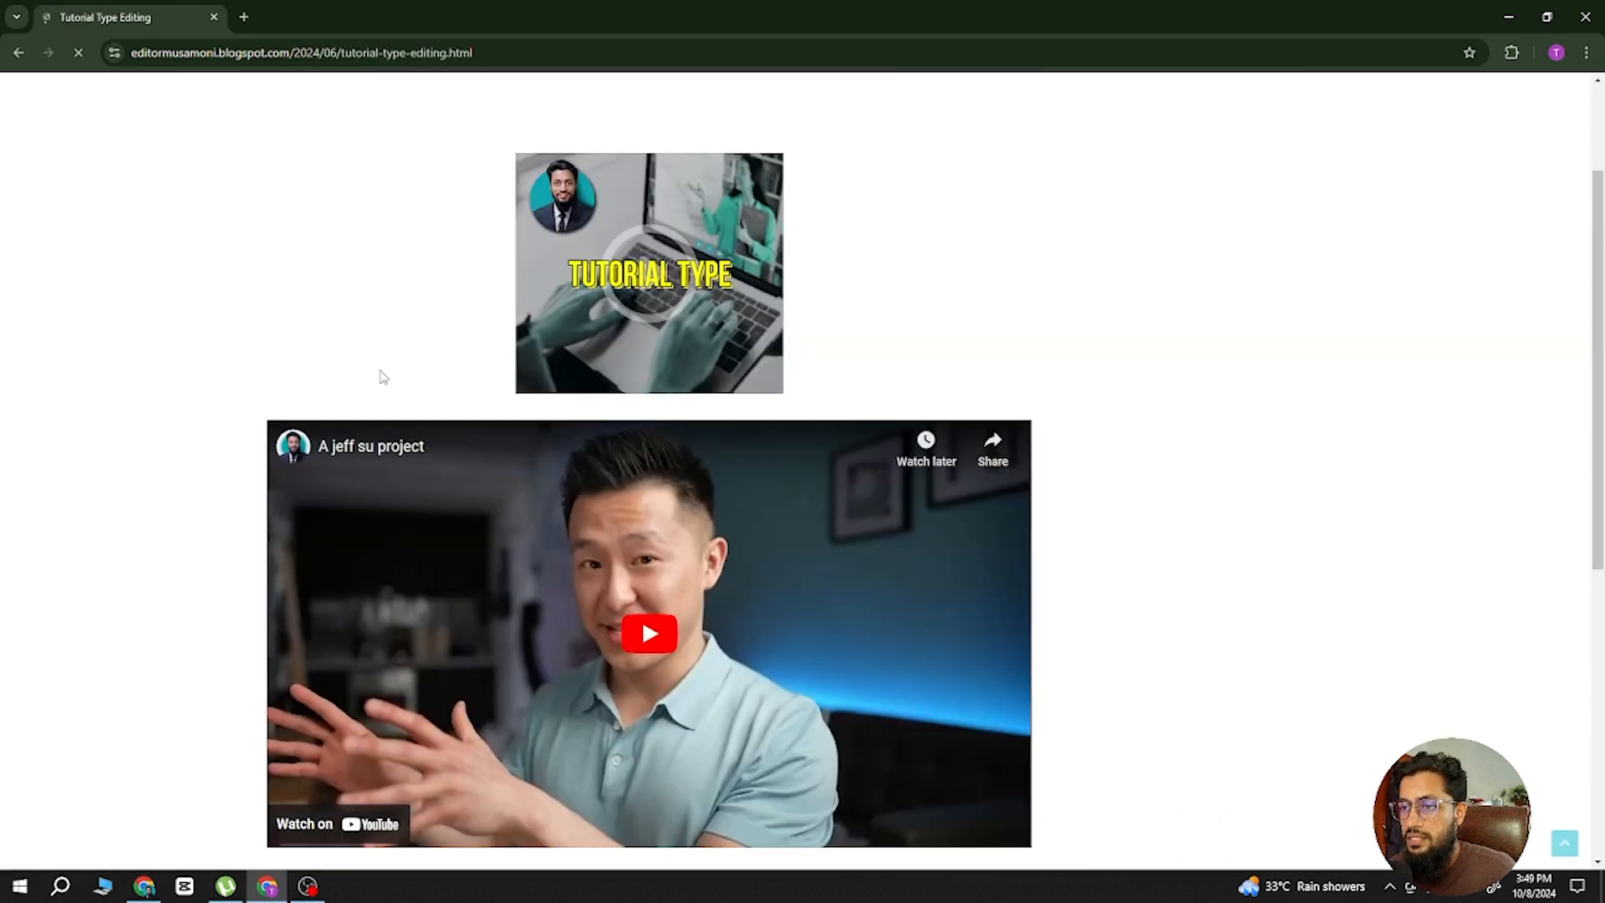
scroll(614, 449, "down", 5)
scroll(614, 449, "up", 8)
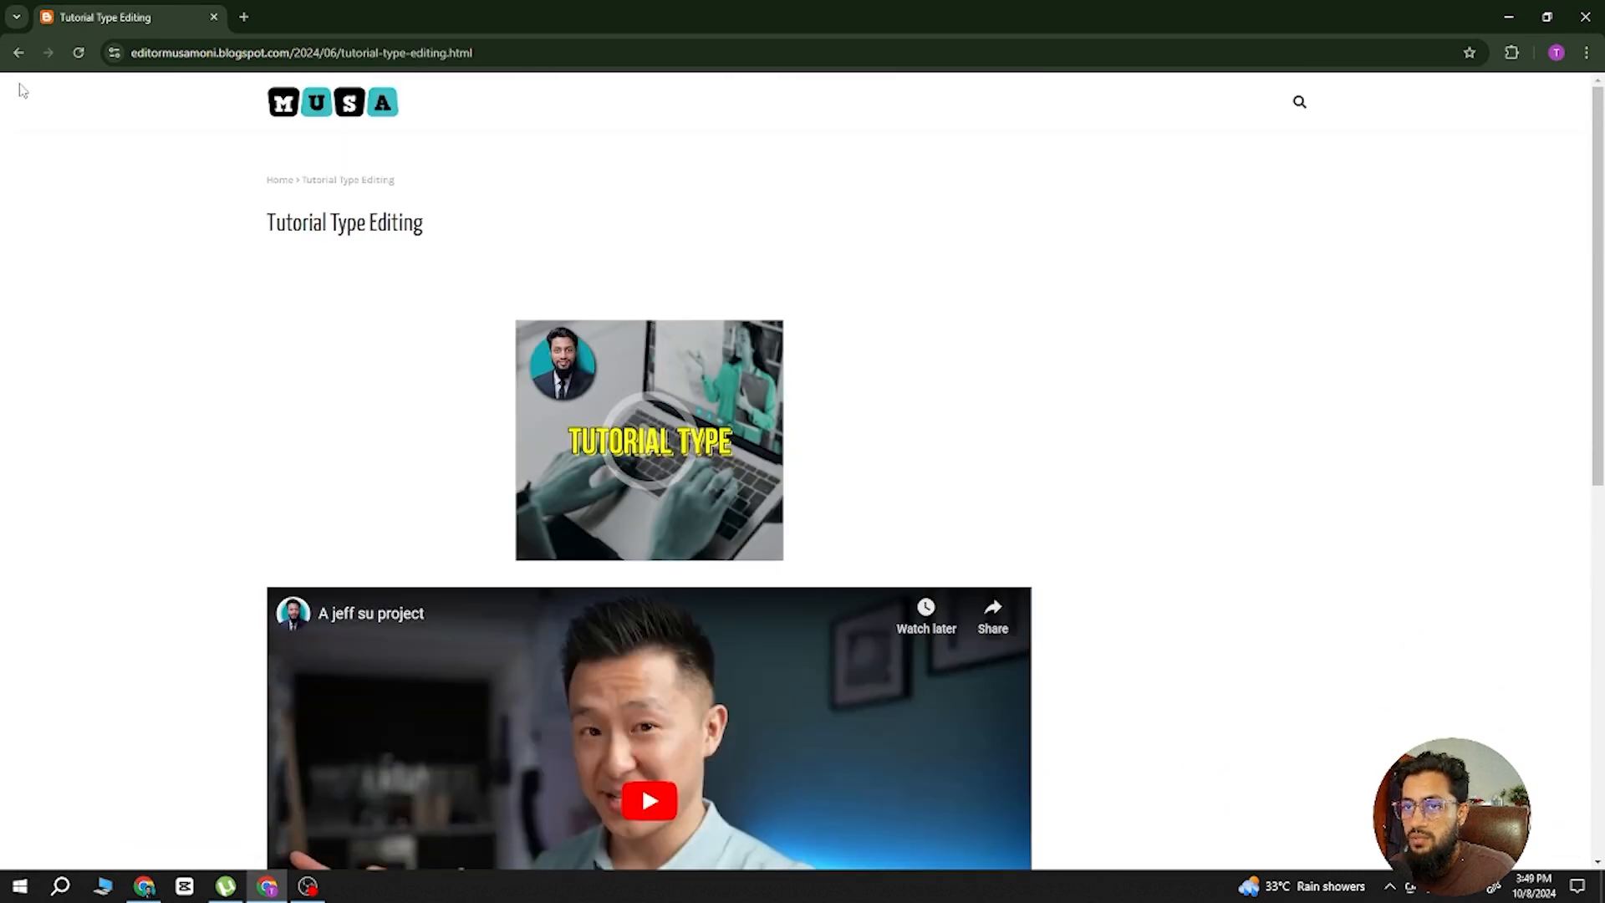
Return to the portfolio homepage and look over the grid of video editing posts.
left_click(18, 53)
scroll(934, 284, "down", 4)
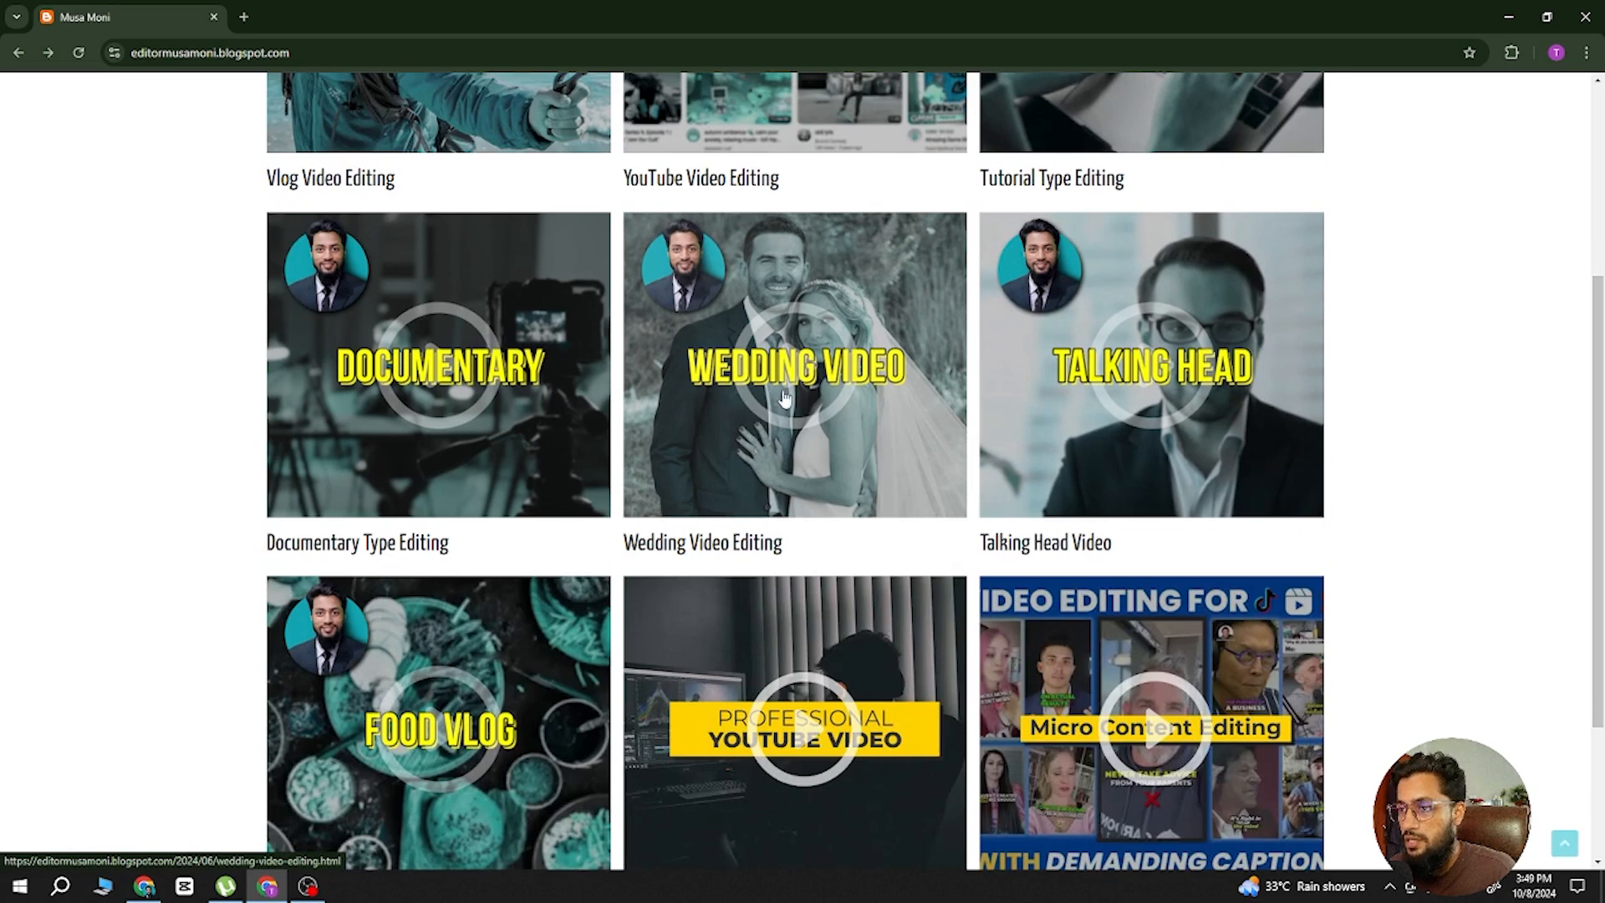
scroll(473, 227, "up", 4)
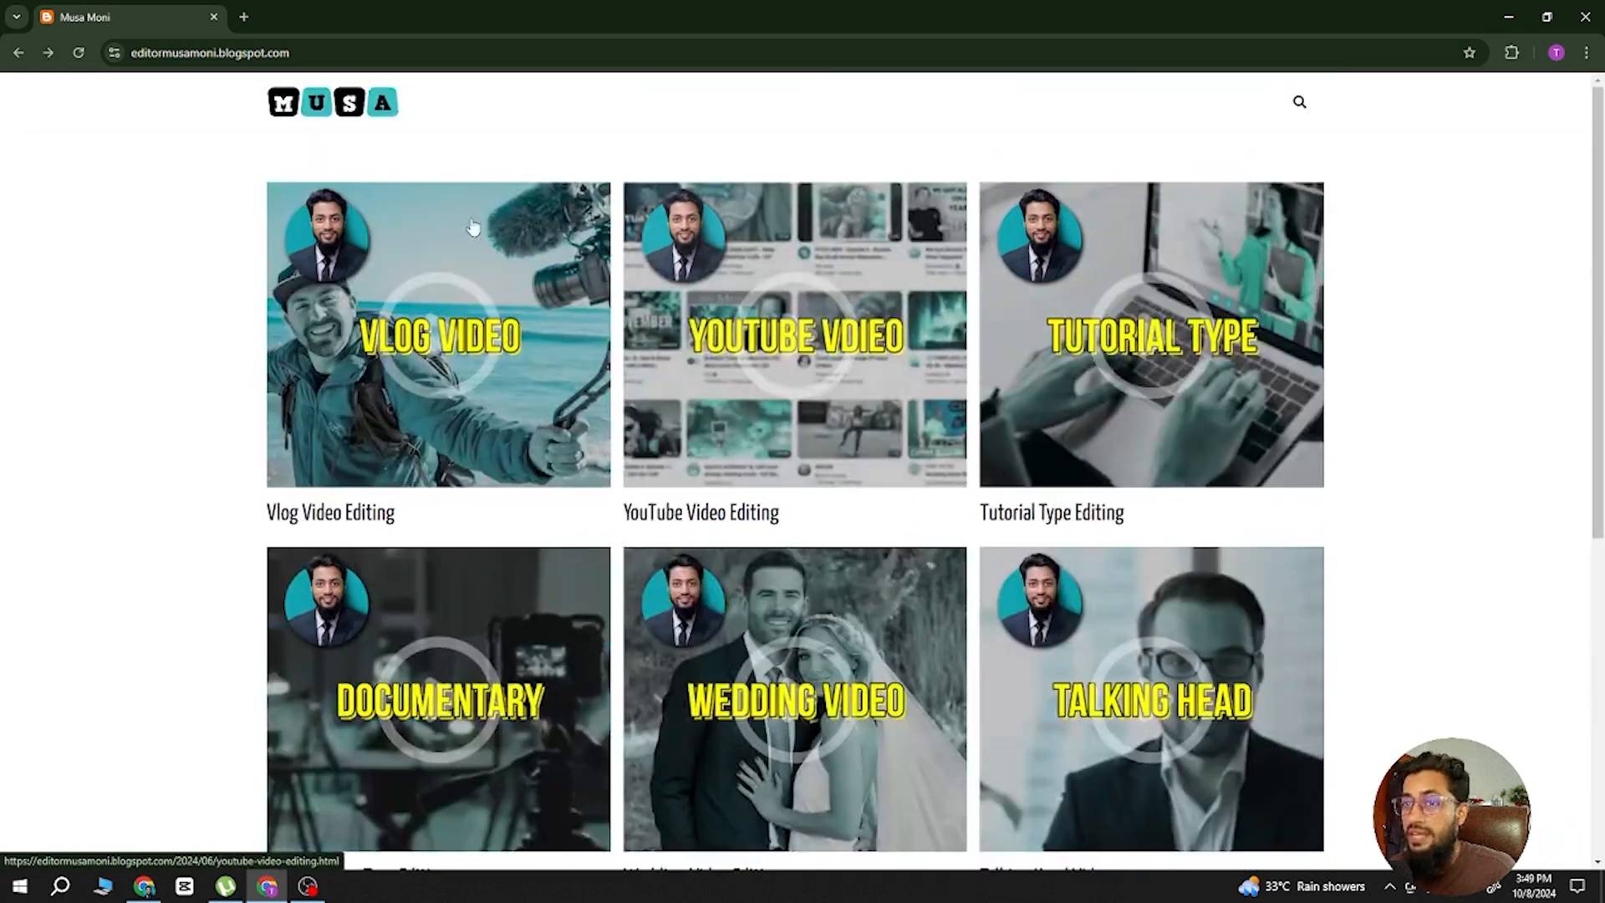
Find Blogger through a web search in a new browser tab and sign in with the test Google account, skipping the recovery and profile suggestions.
left_click(244, 16)
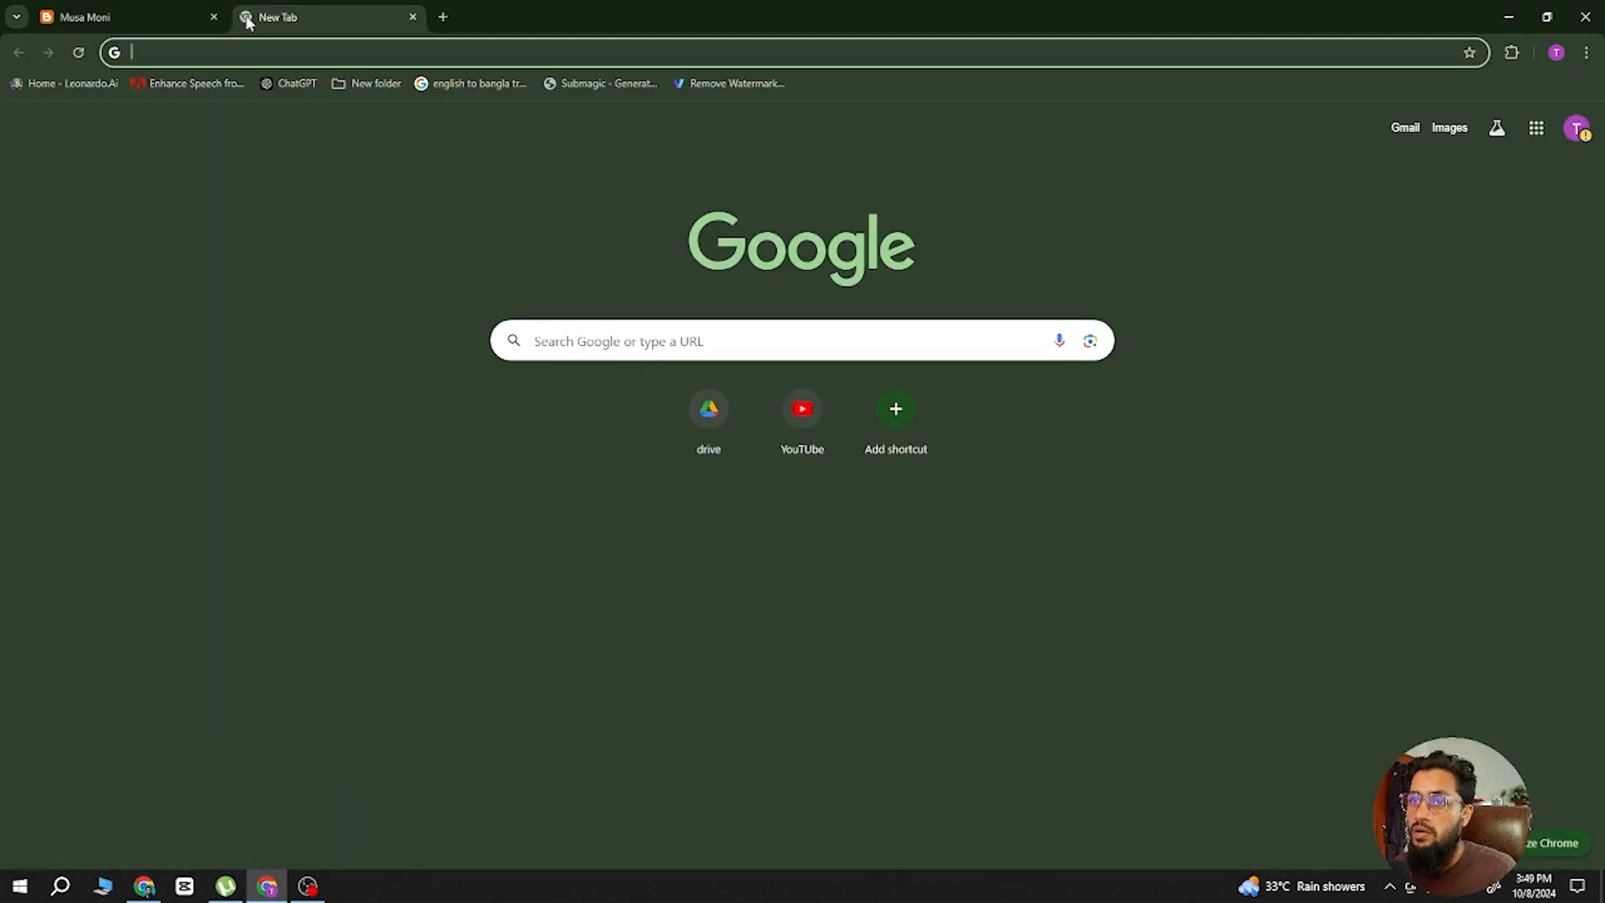
type("blogger")
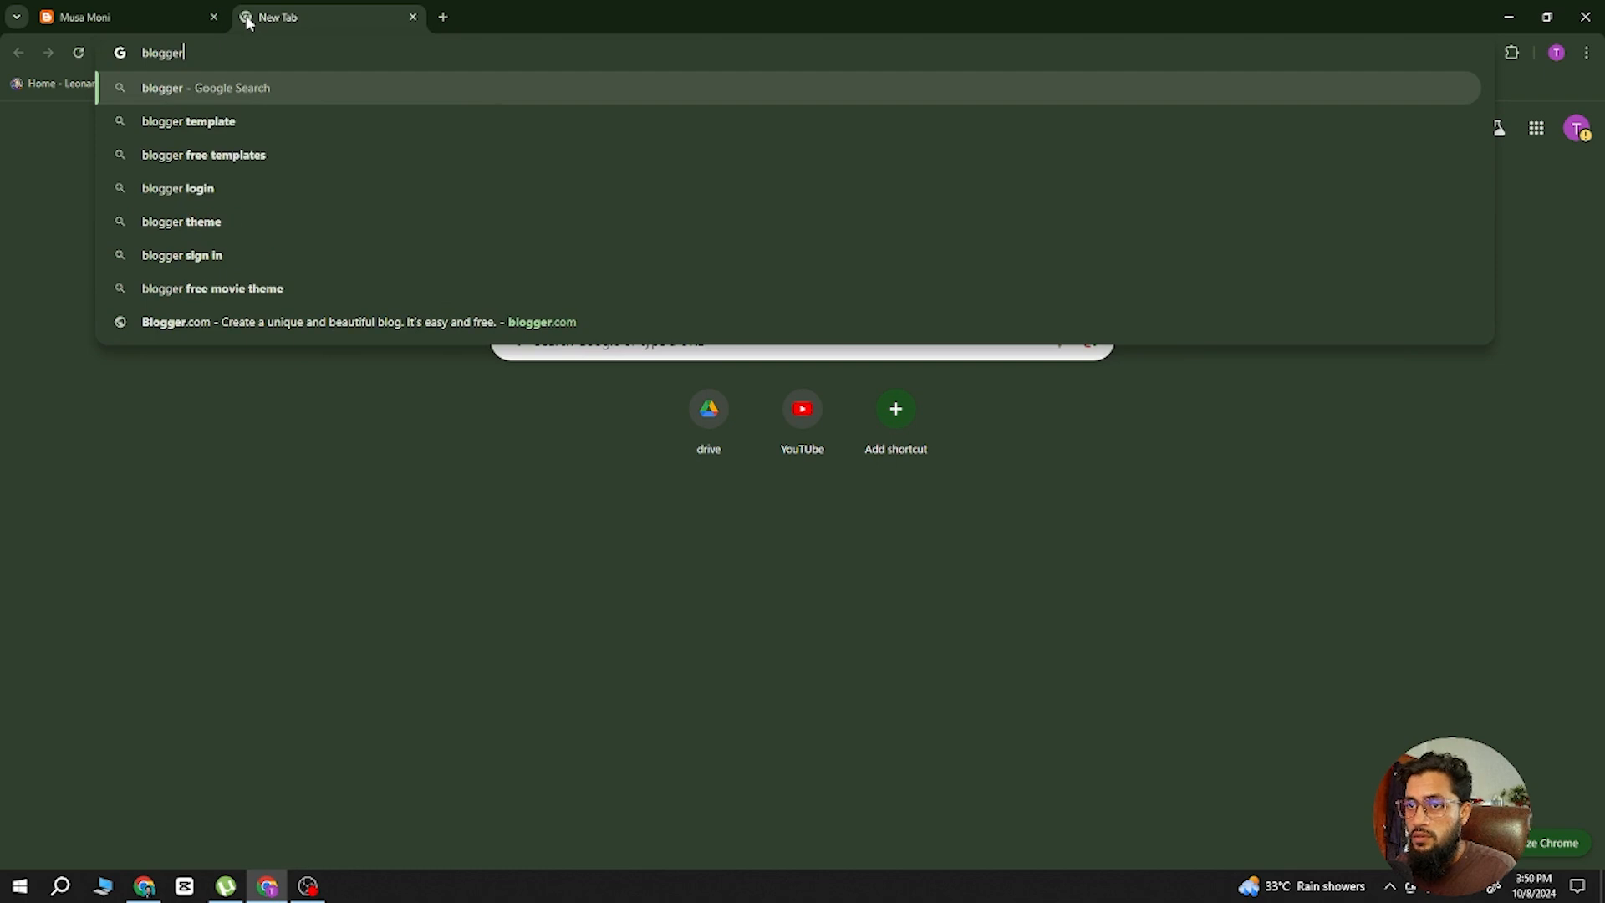
key("Return")
left_click(290, 259)
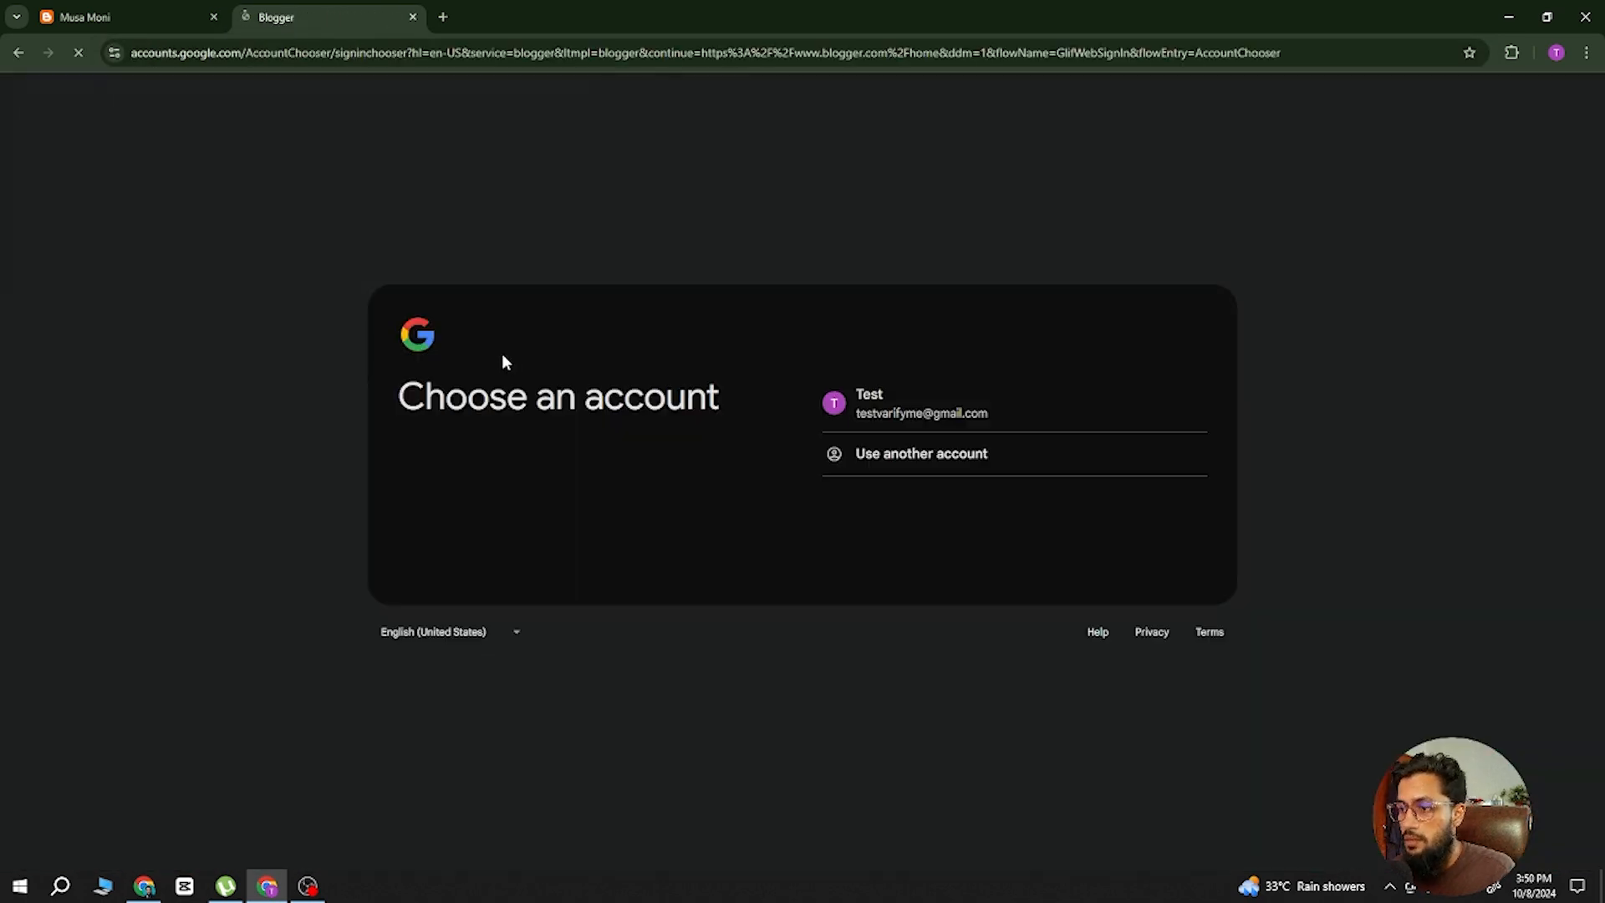
left_click(936, 411)
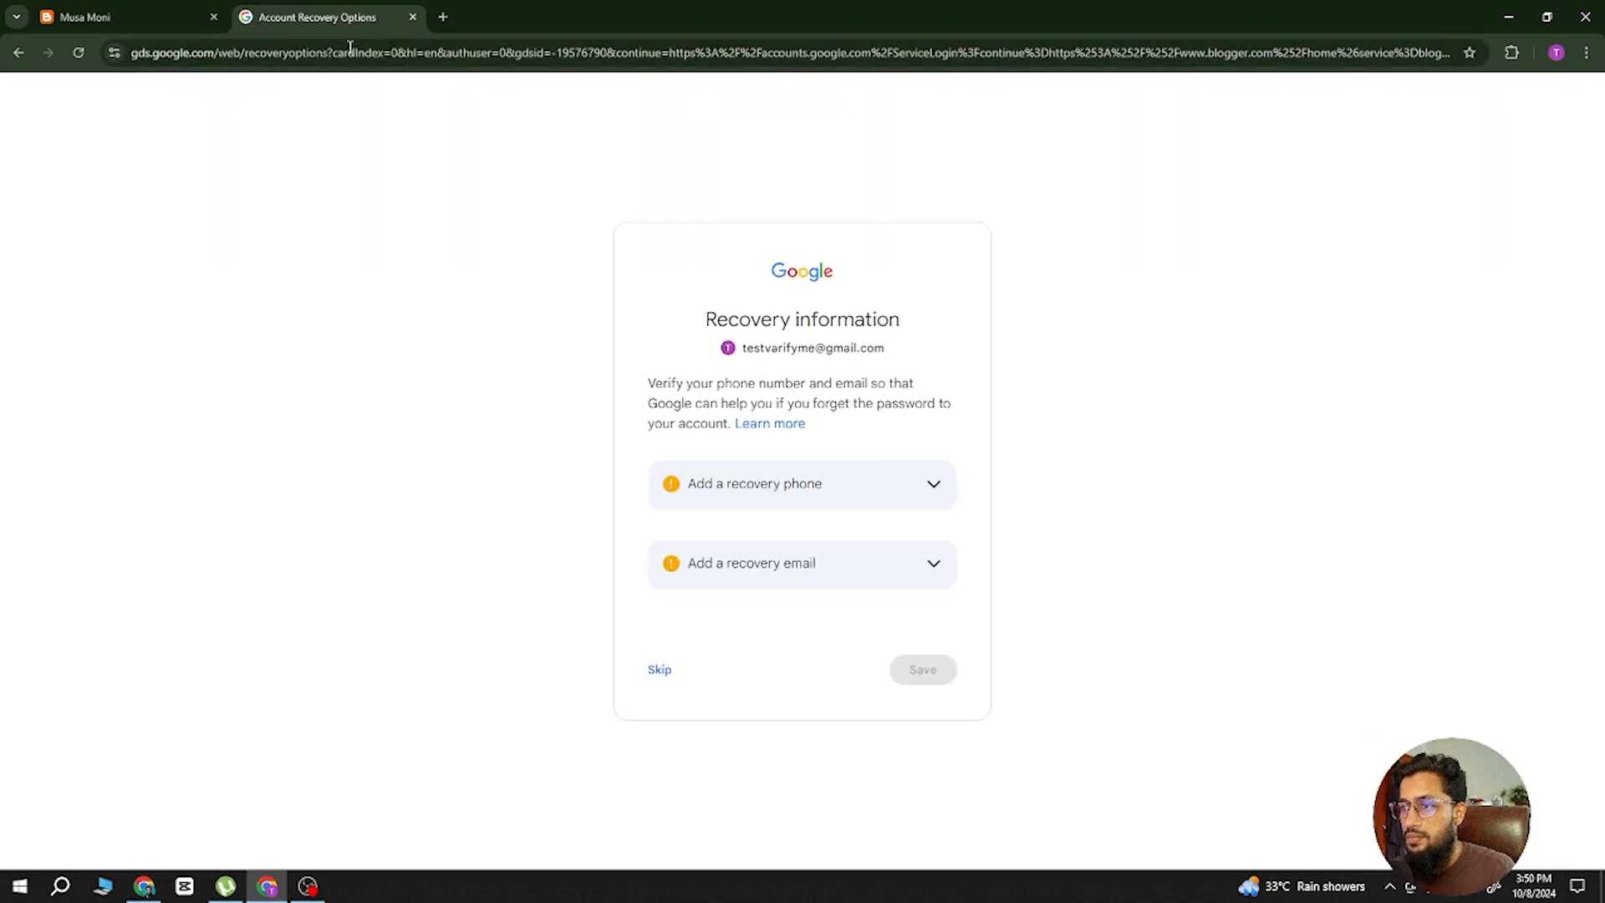
left_click(659, 669)
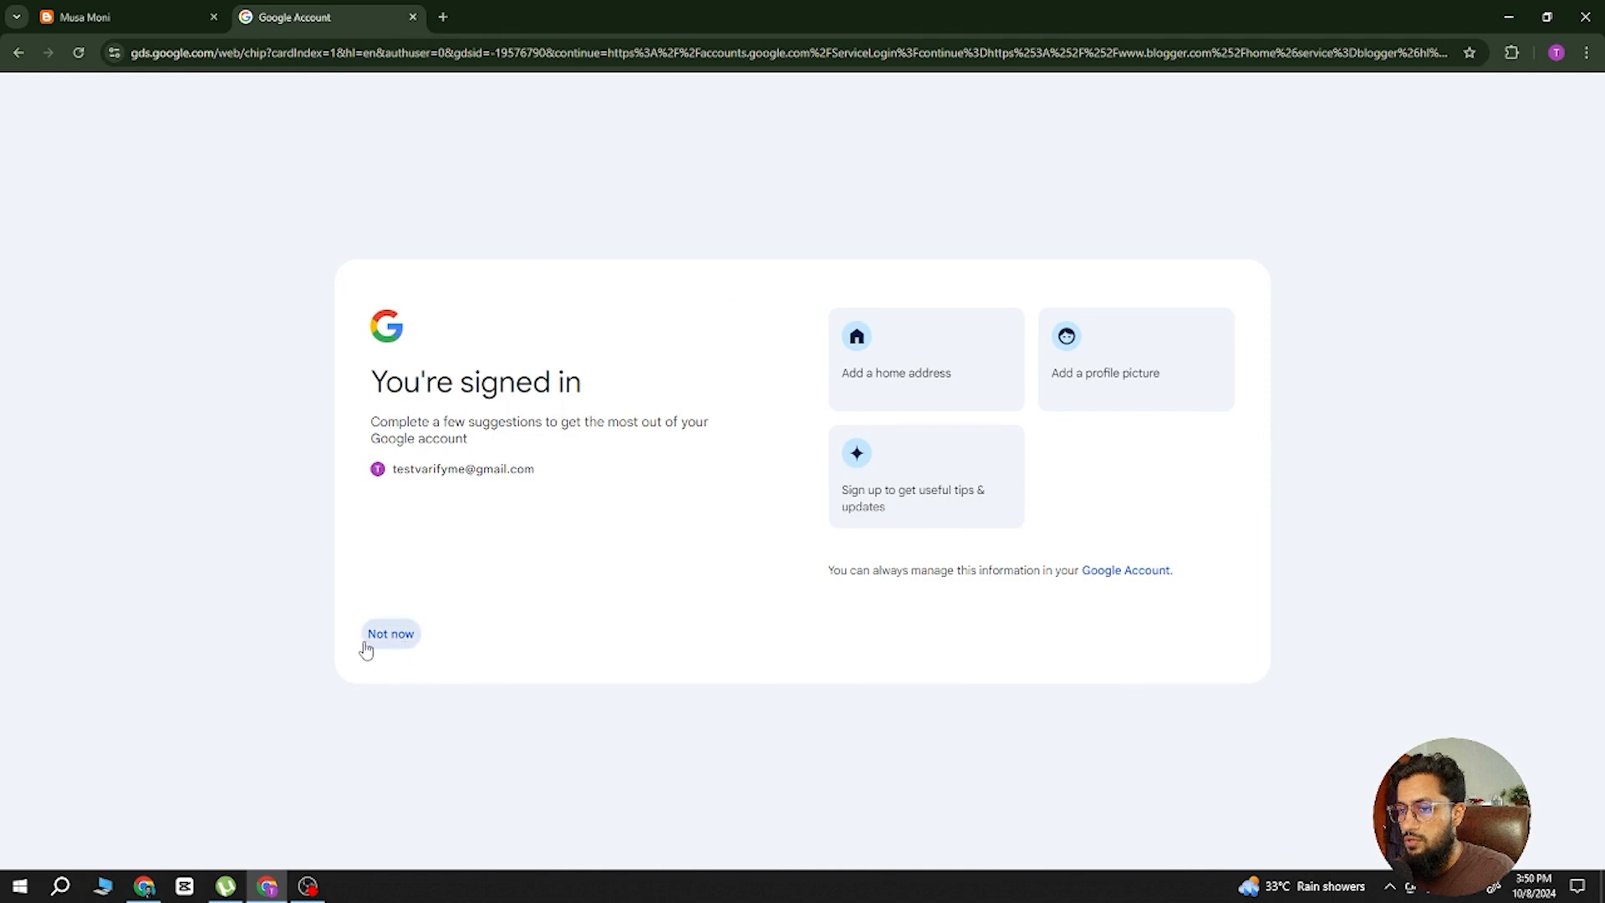
left_click(389, 637)
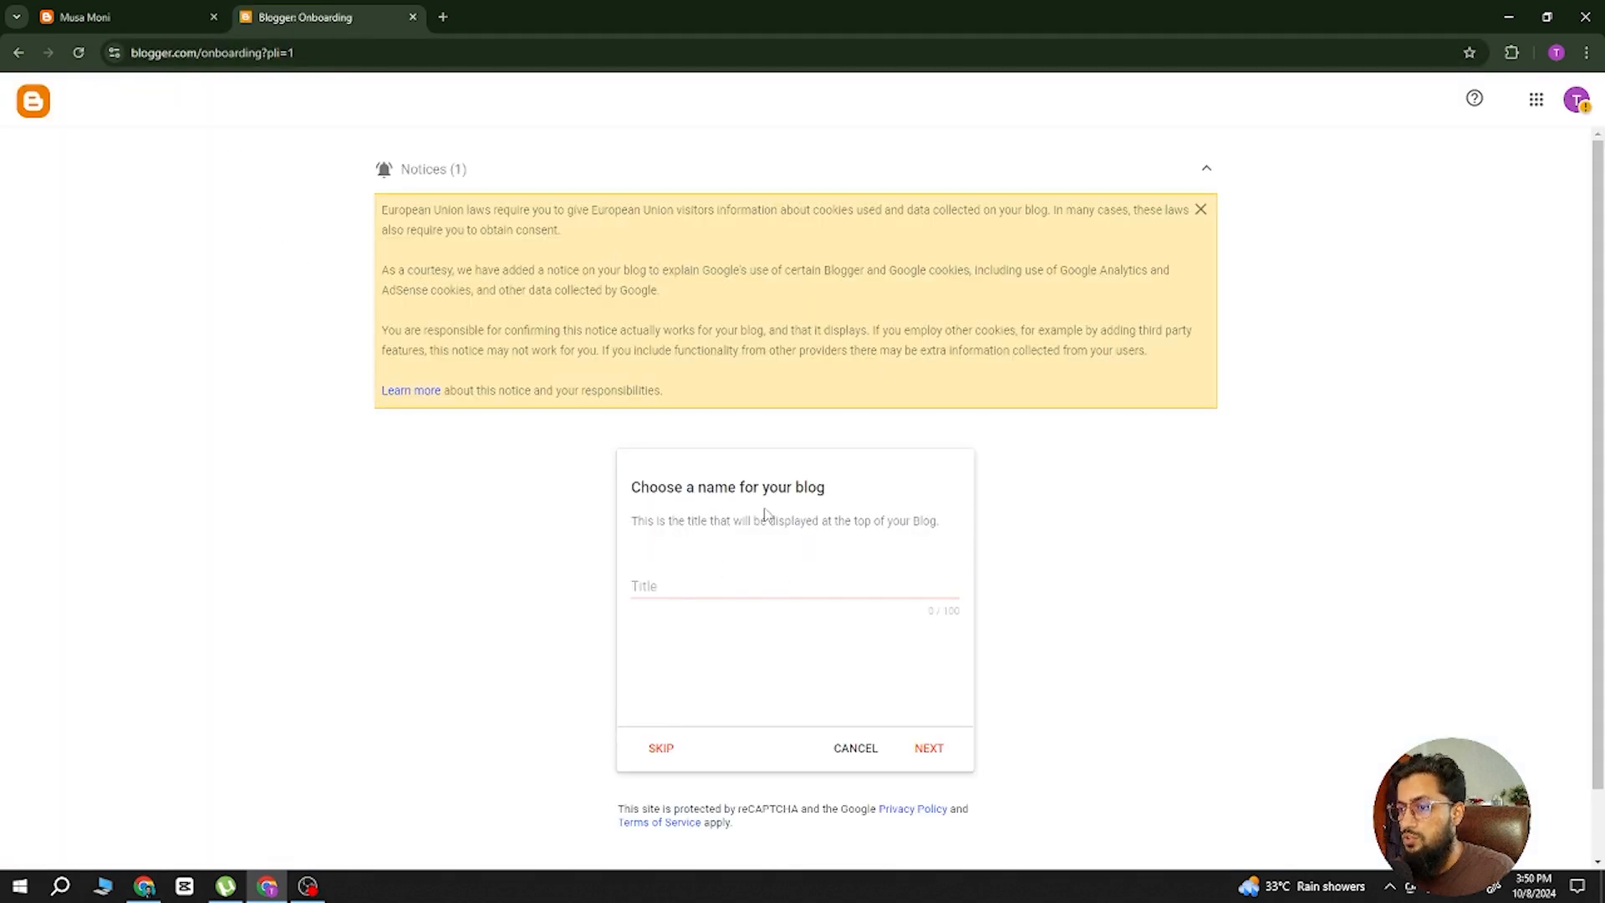
Title the new blog "Graphic Design" and set its address to graphicsdesignbd99.blogspot.com.
left_click(673, 594)
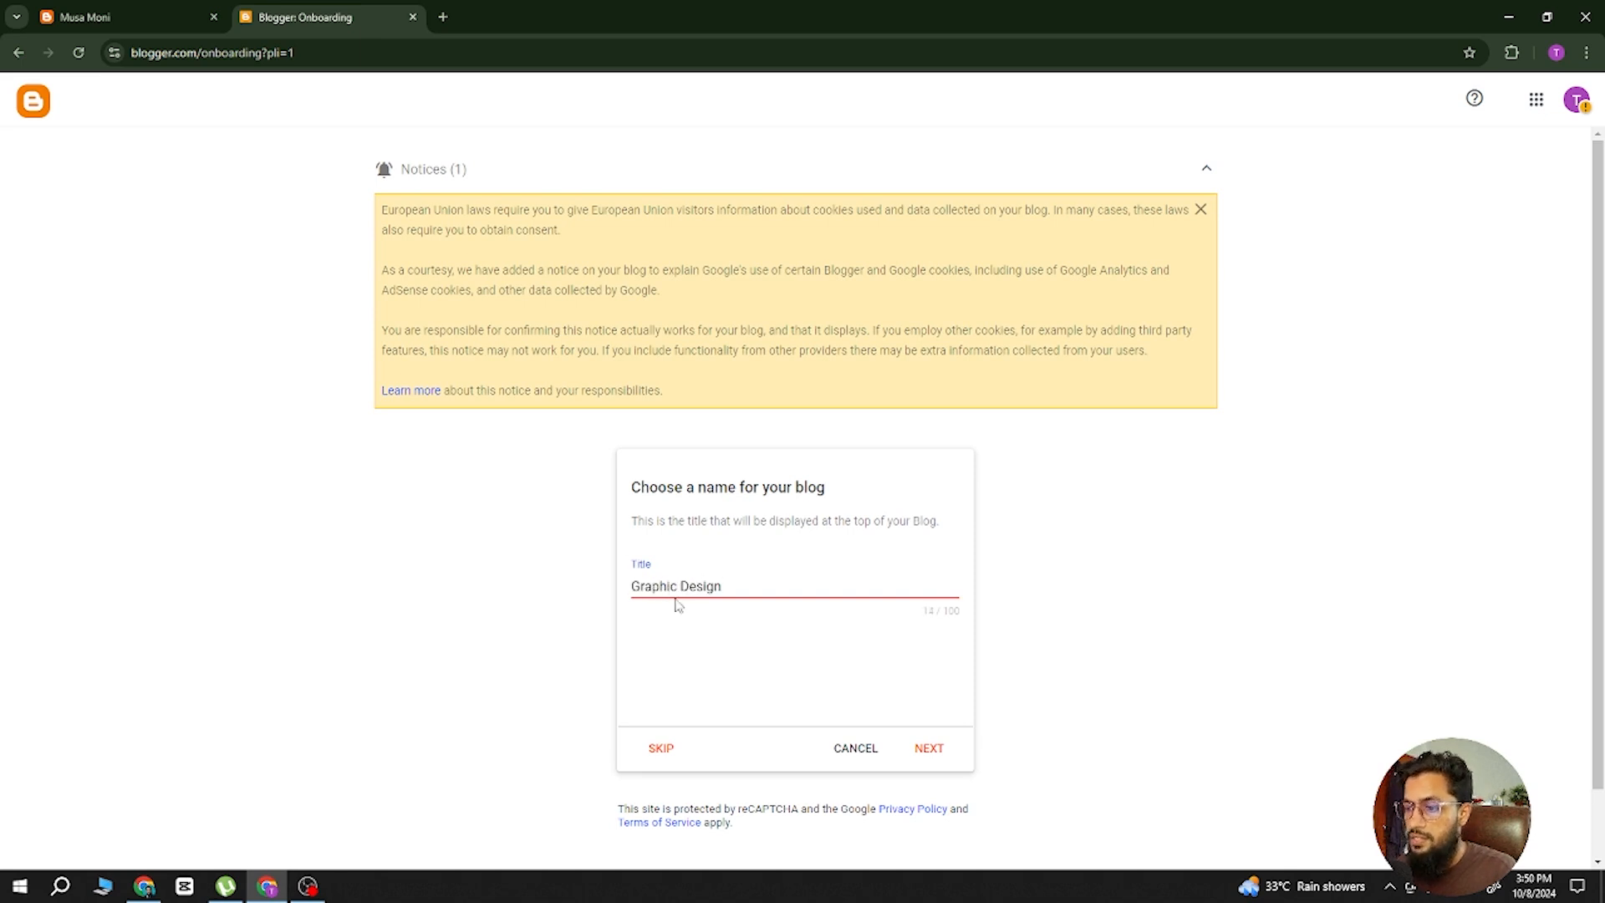
left_click(930, 748)
left_click(677, 587)
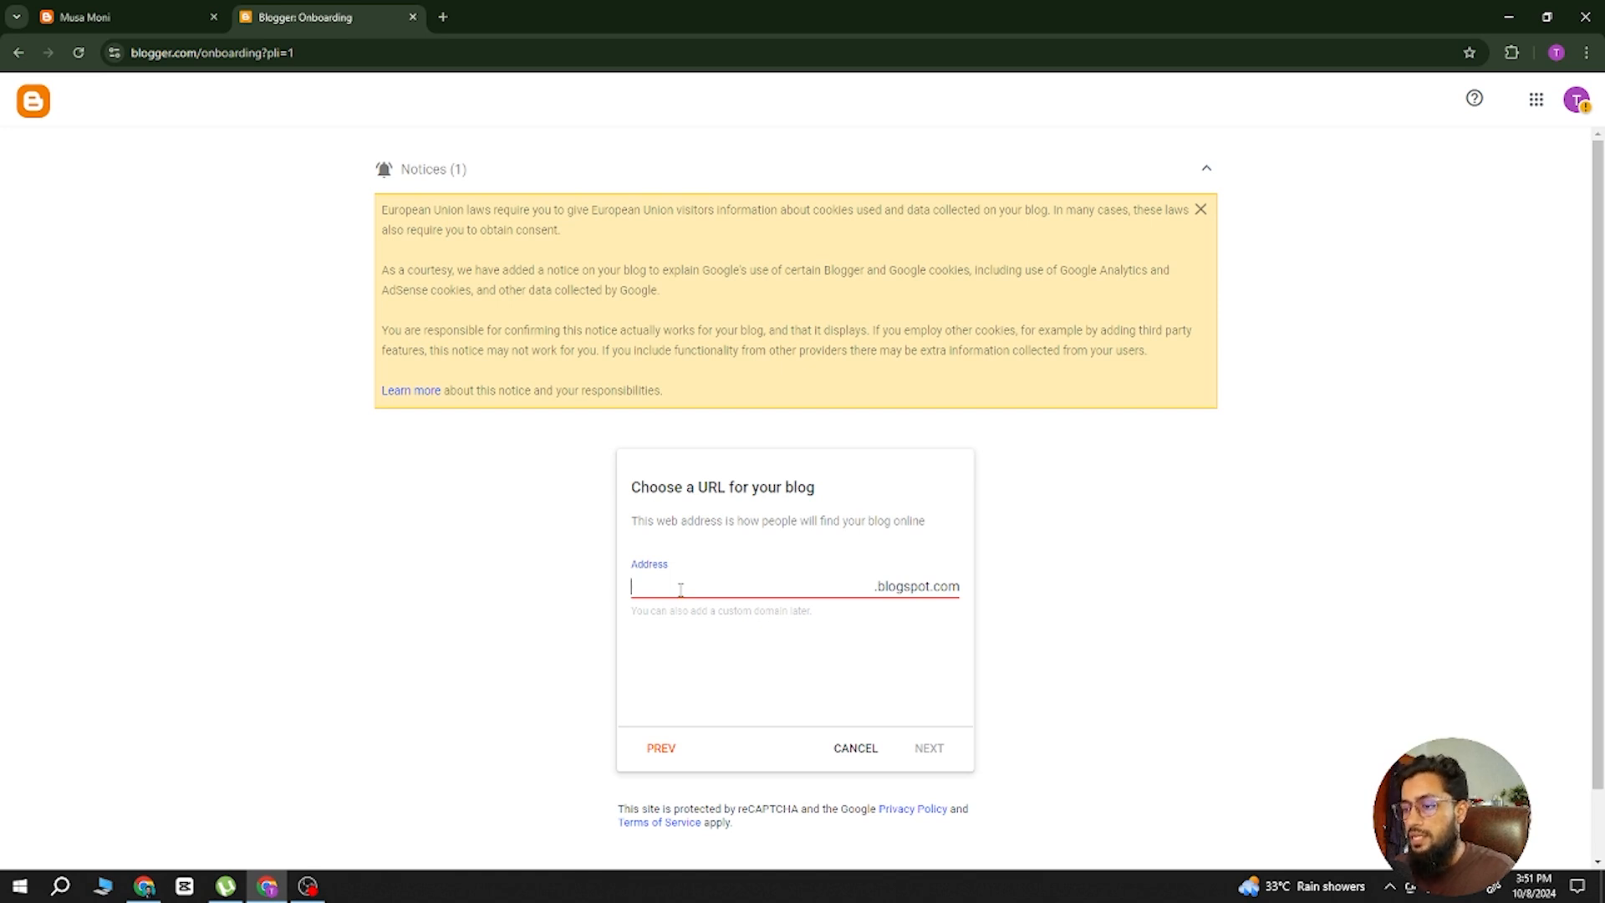
type("graphicsdesign")
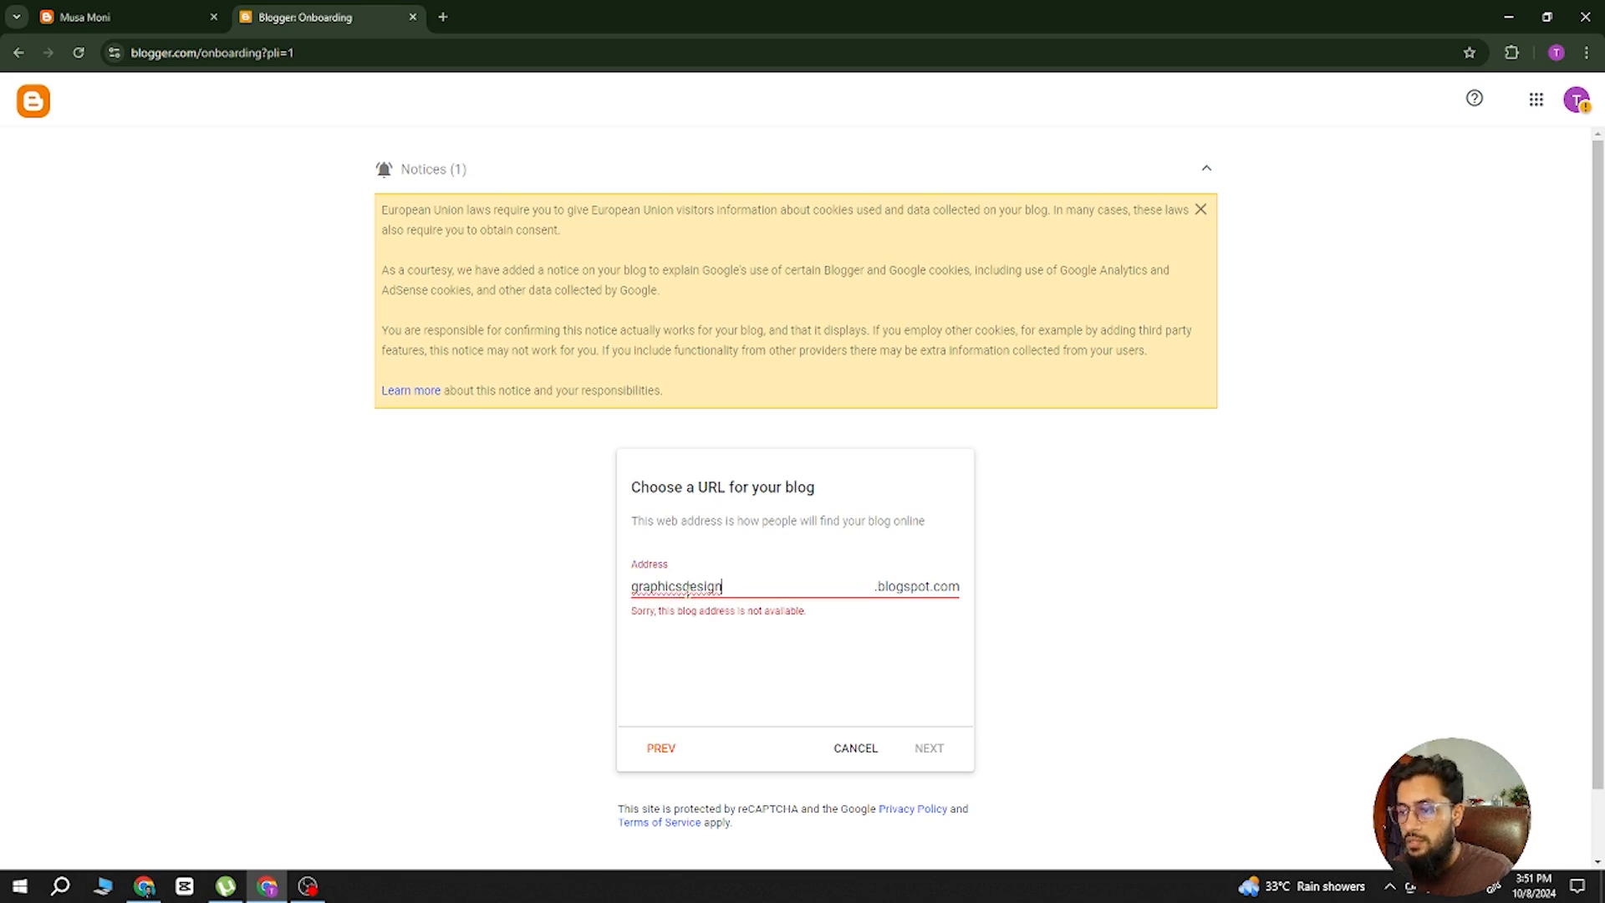
left_click(815, 652)
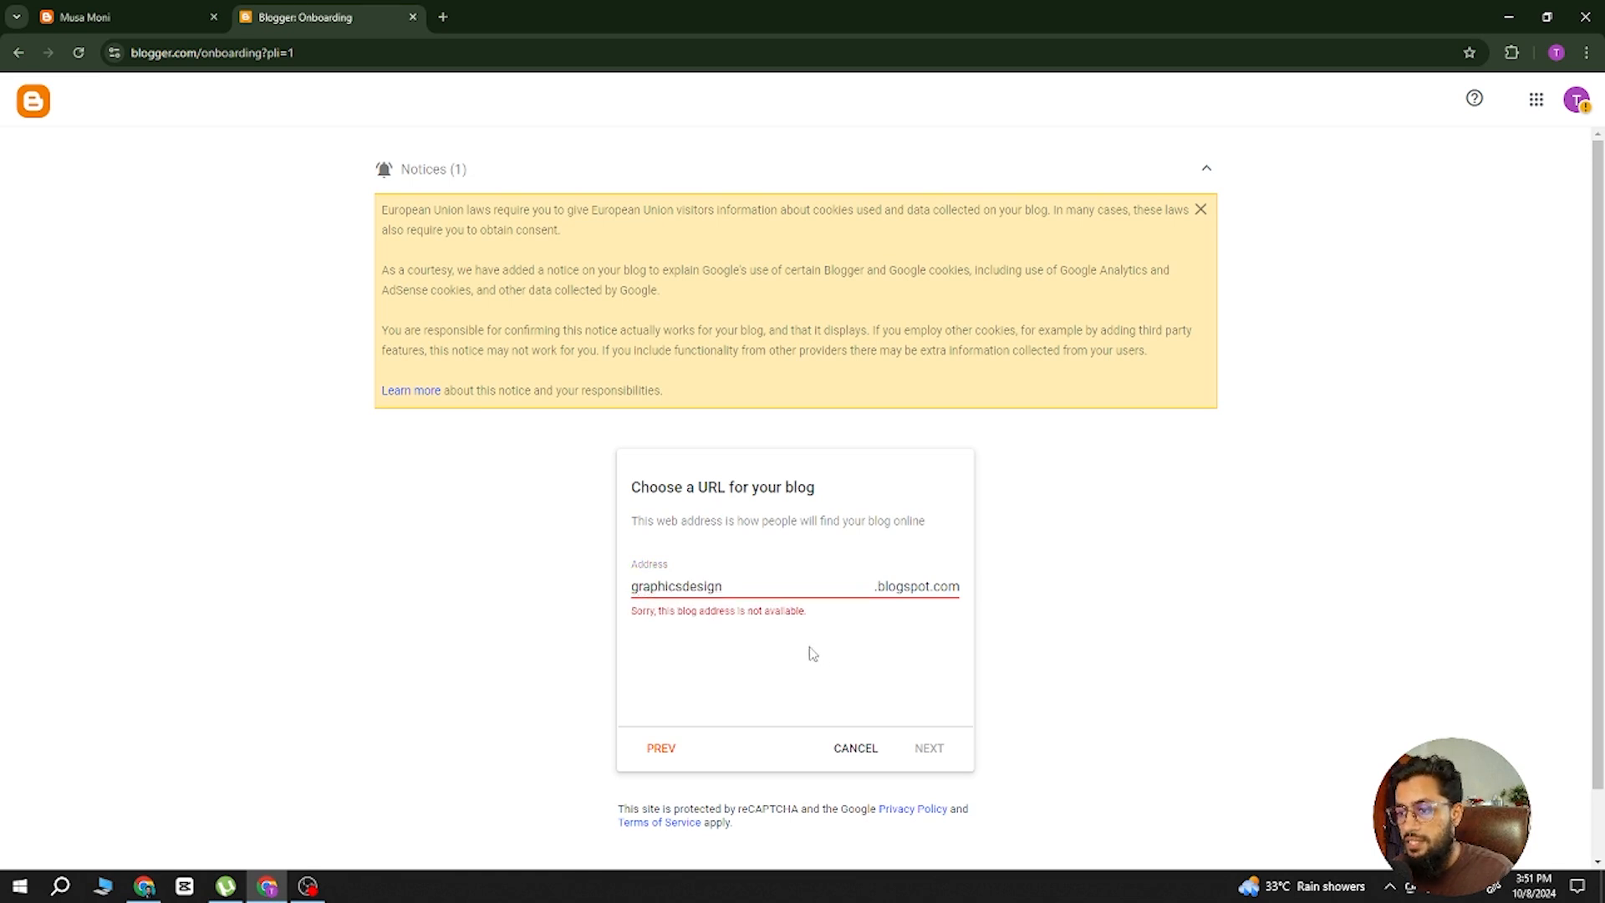
left_click(734, 586)
type("bd99")
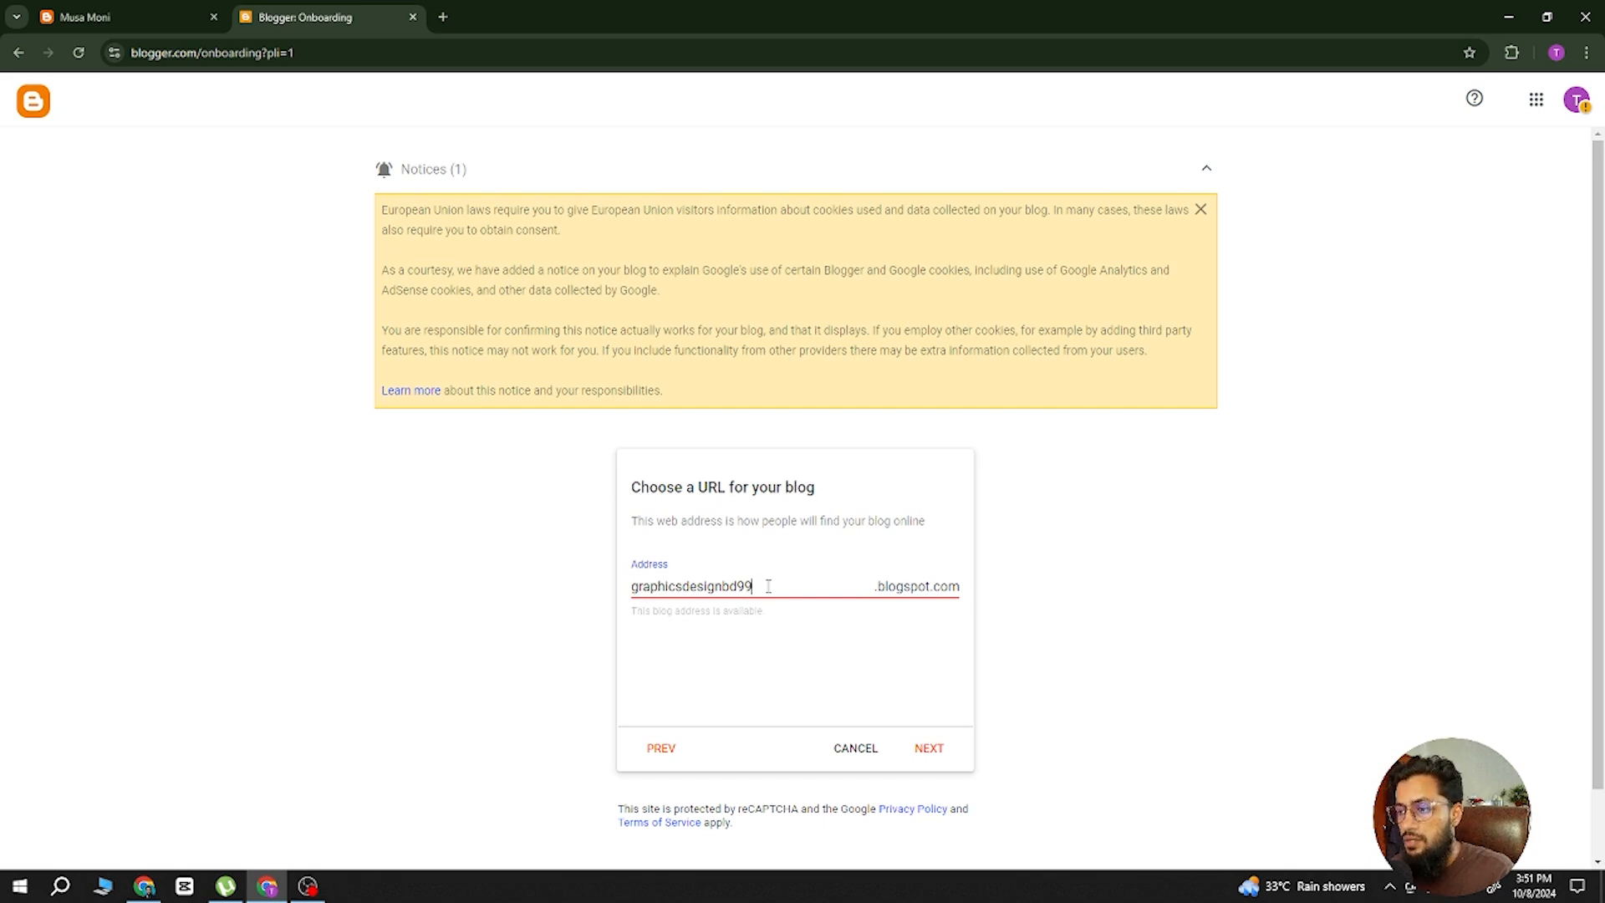
left_click(932, 756)
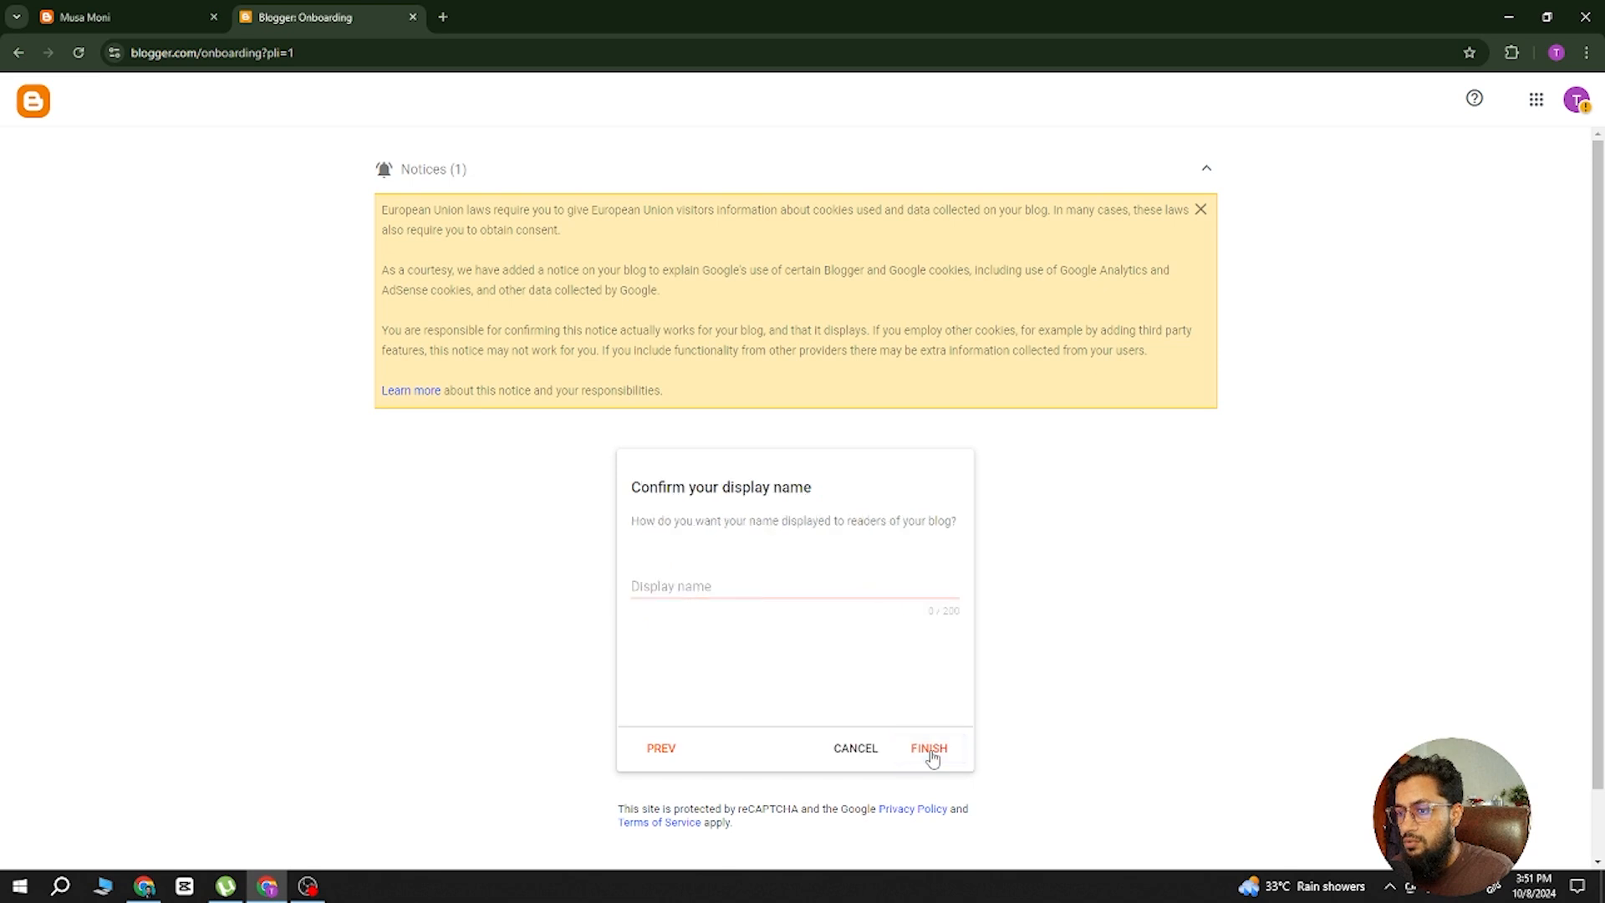
Set the display name to "Graphic Design" and finish creating the blog.
left_click(725, 583)
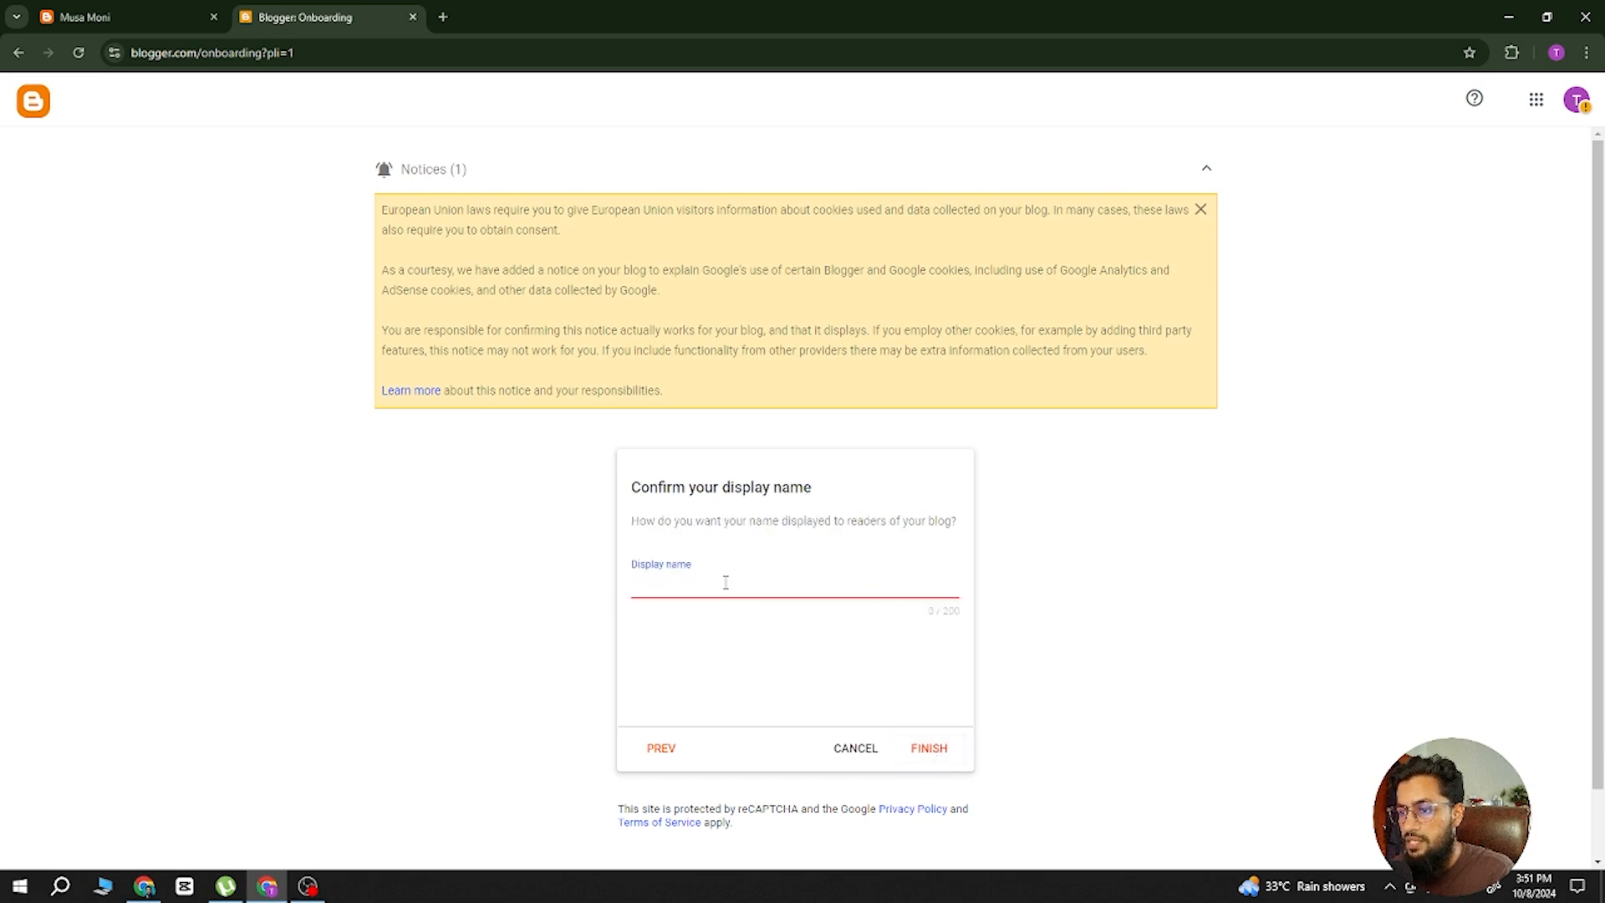
type("Gra")
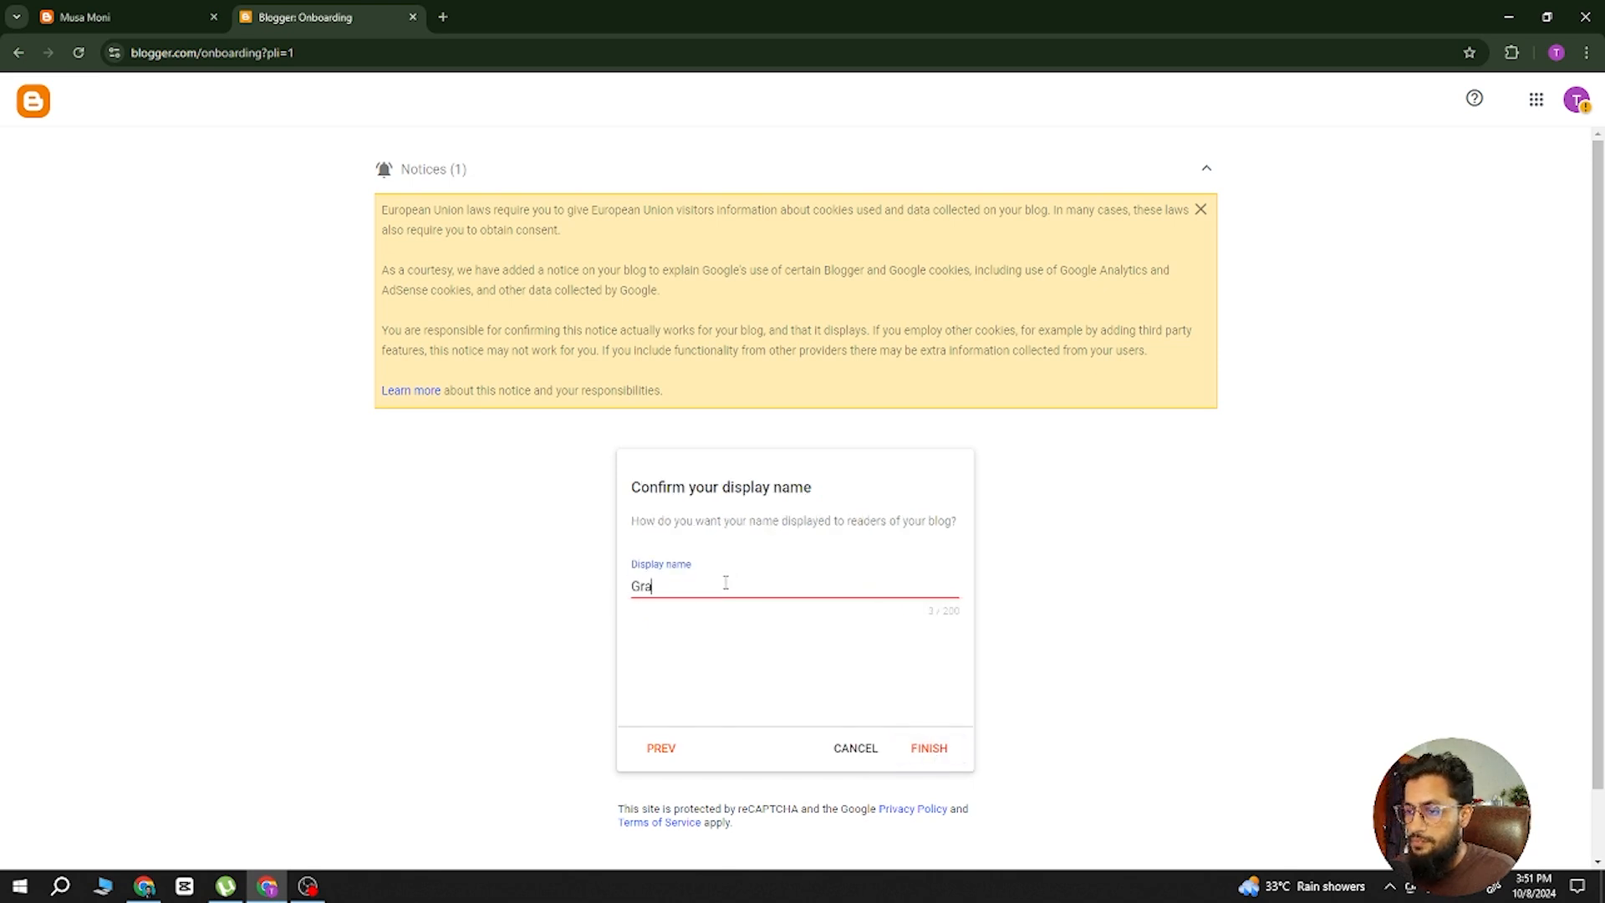
type("phic Design")
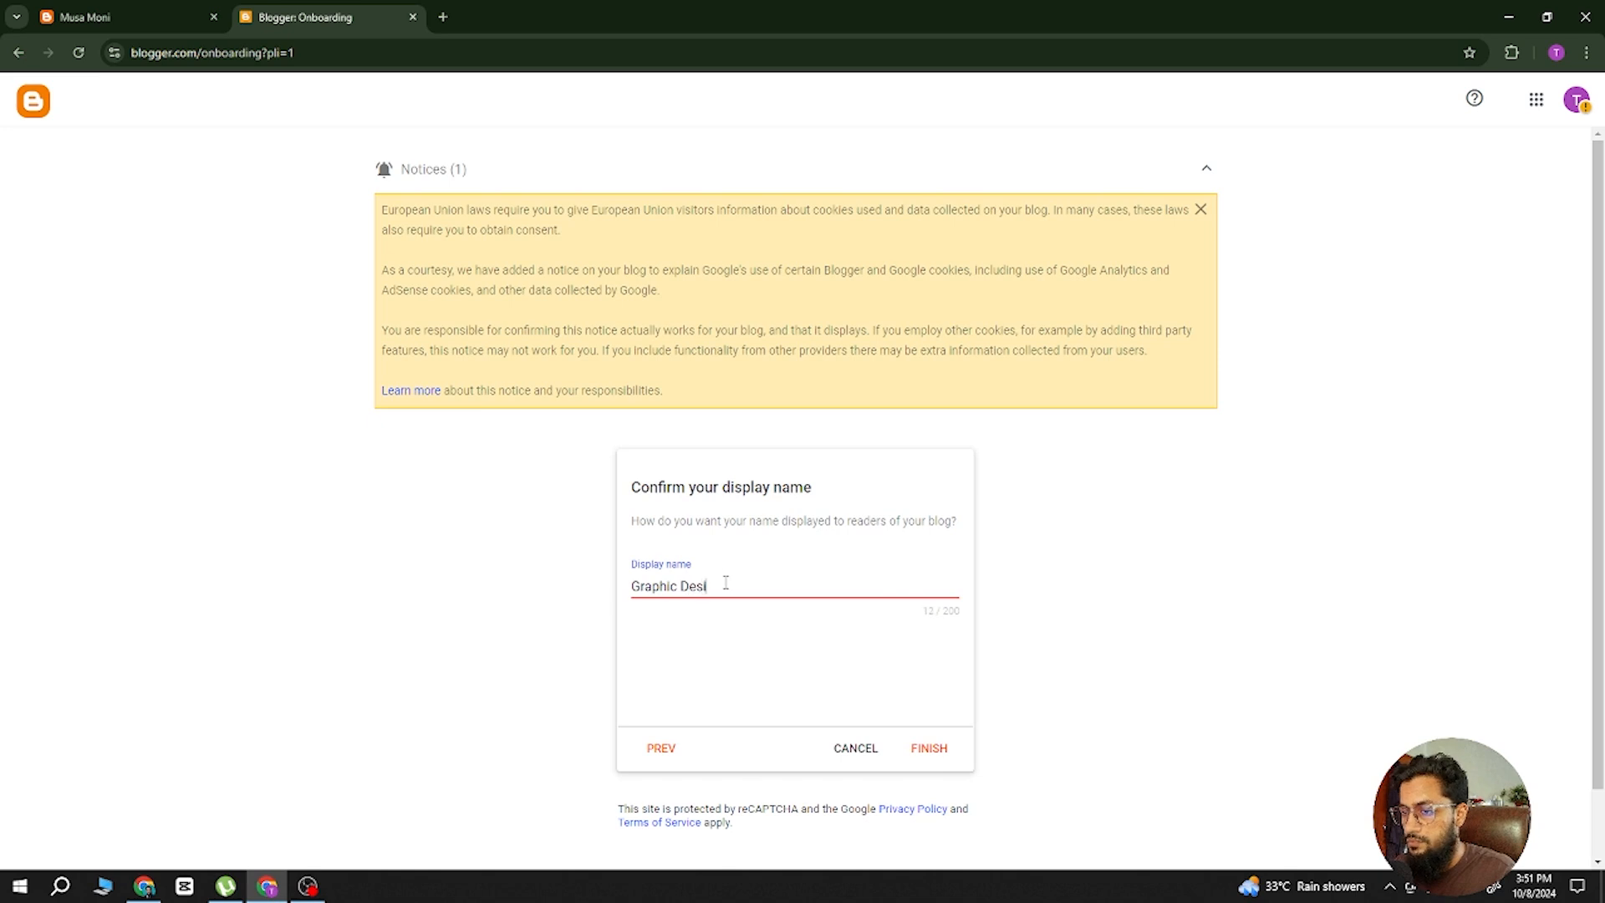
left_click(930, 751)
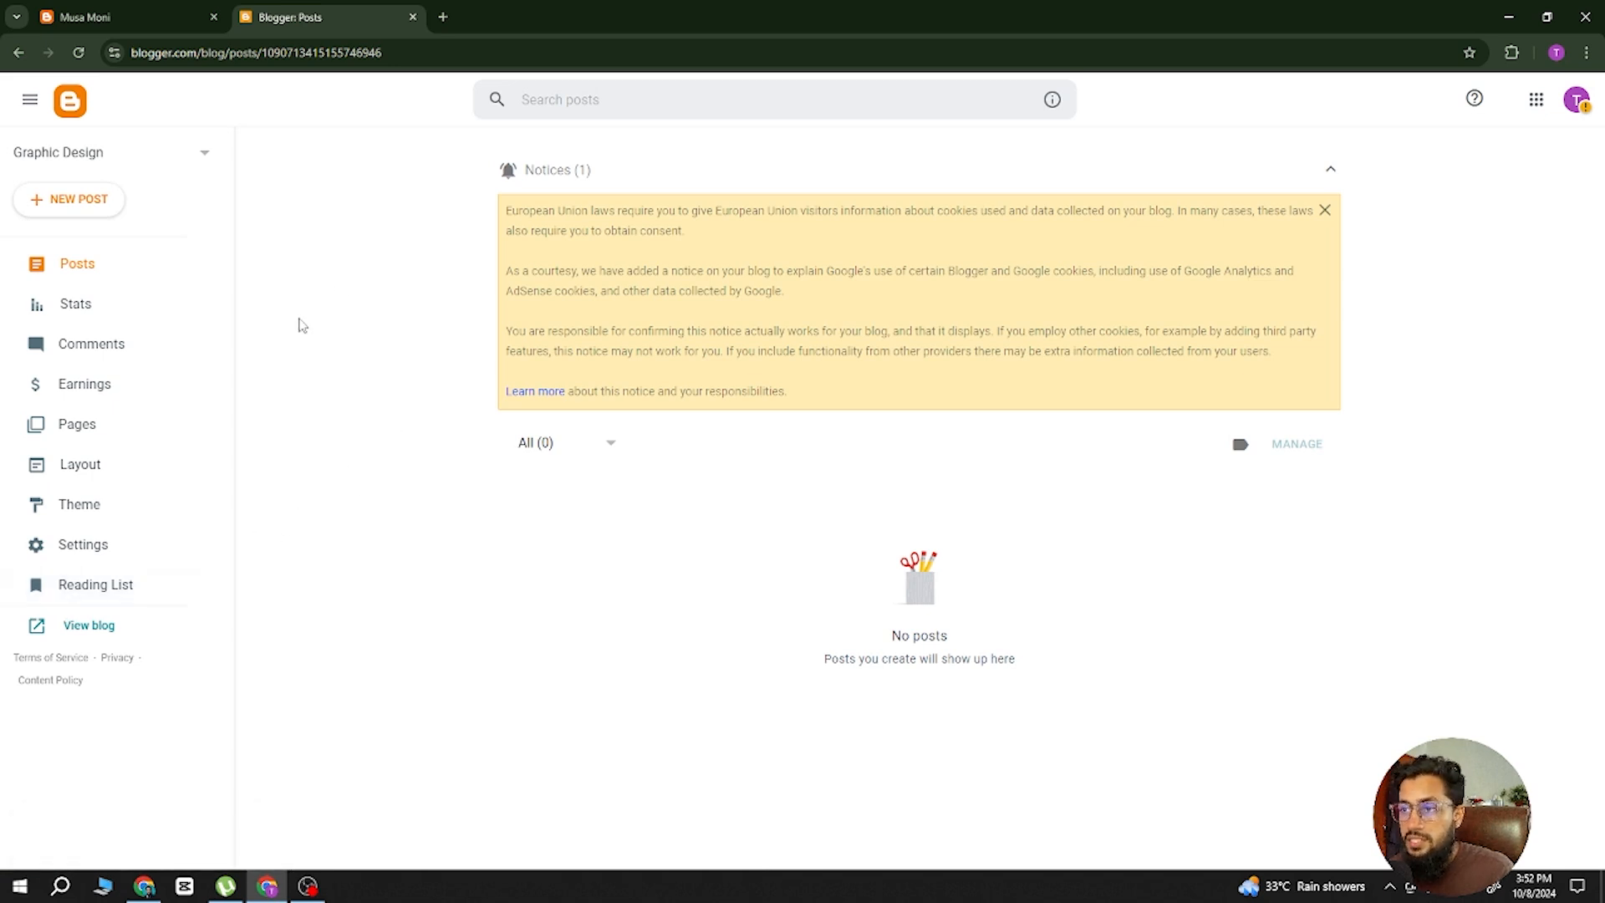
View the new Graphic Design blog's live page and examine its empty post area.
left_click(82, 633)
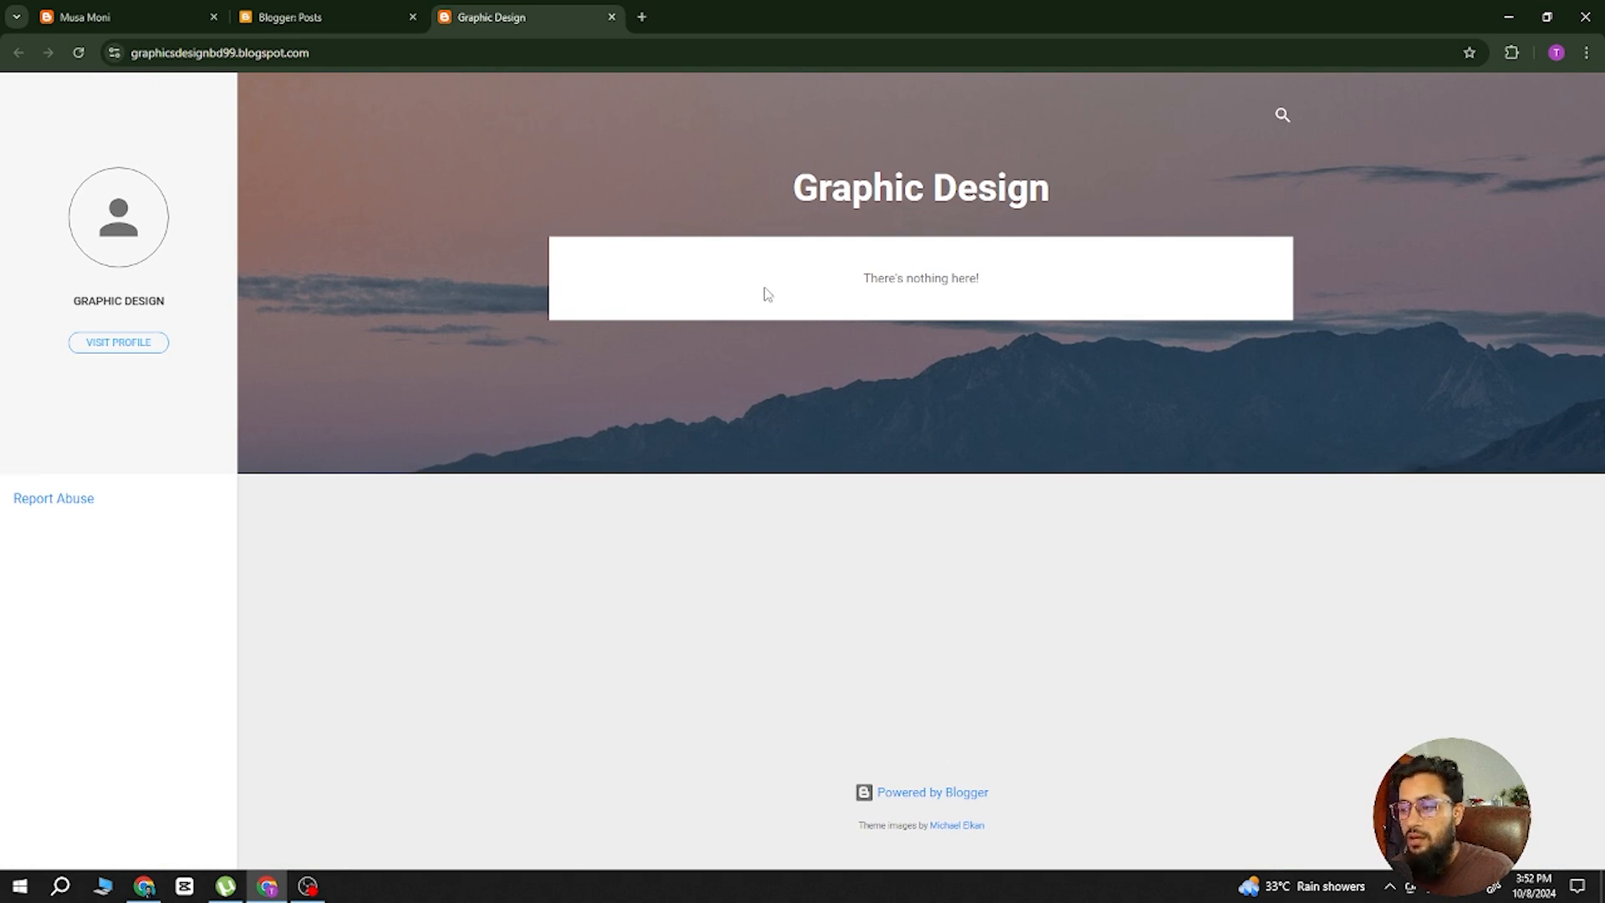
left_click_drag(872, 282, 1007, 287)
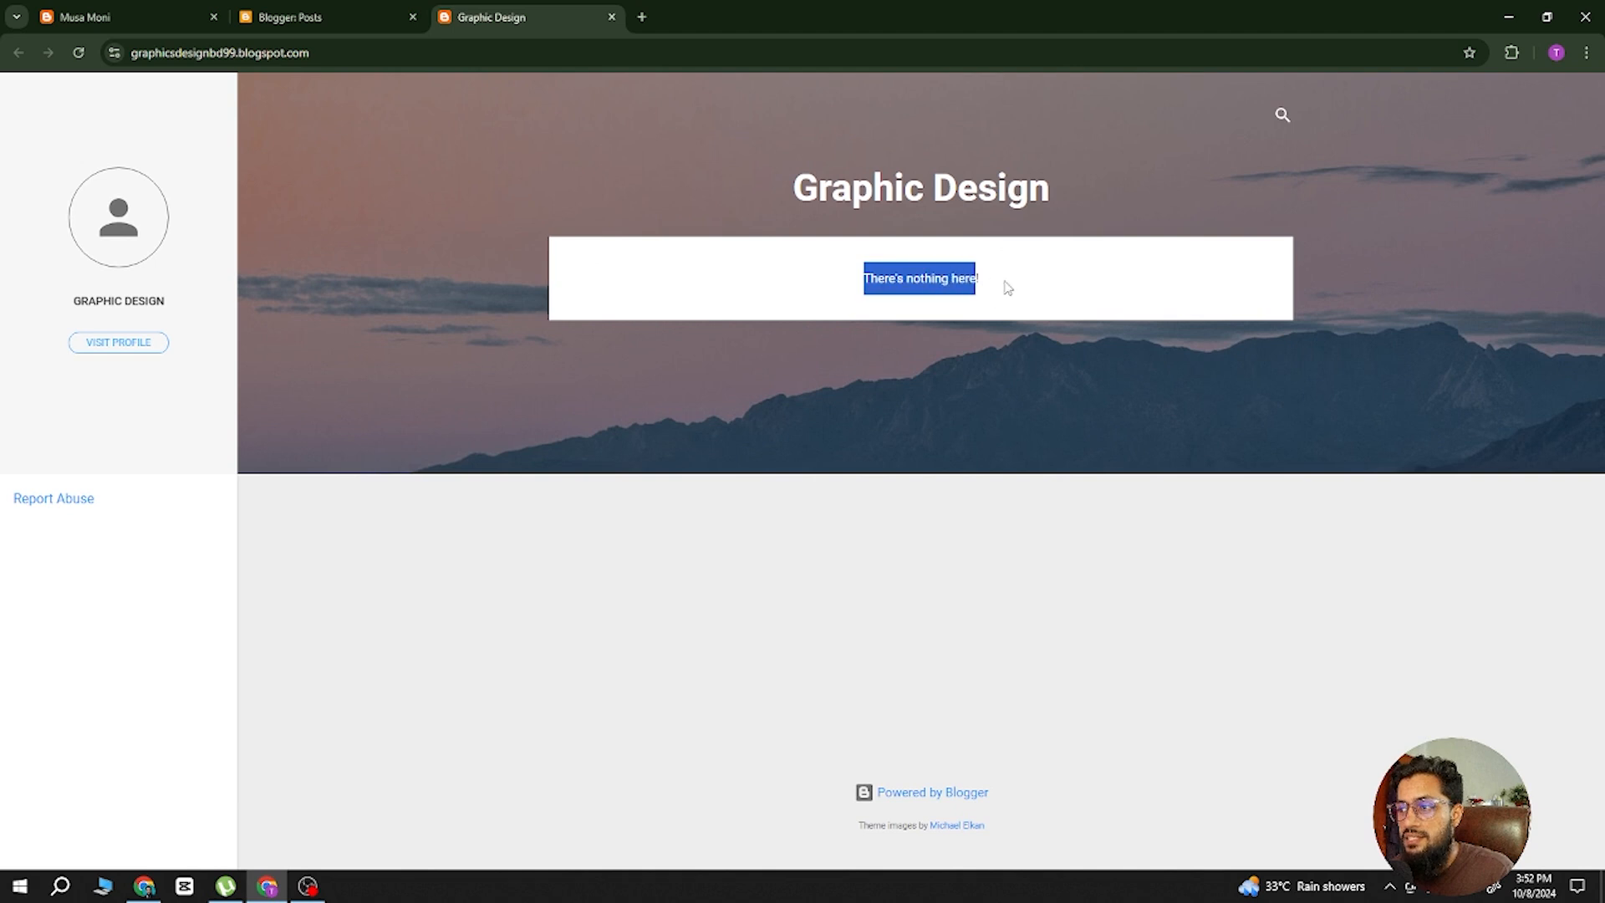
left_click(995, 287)
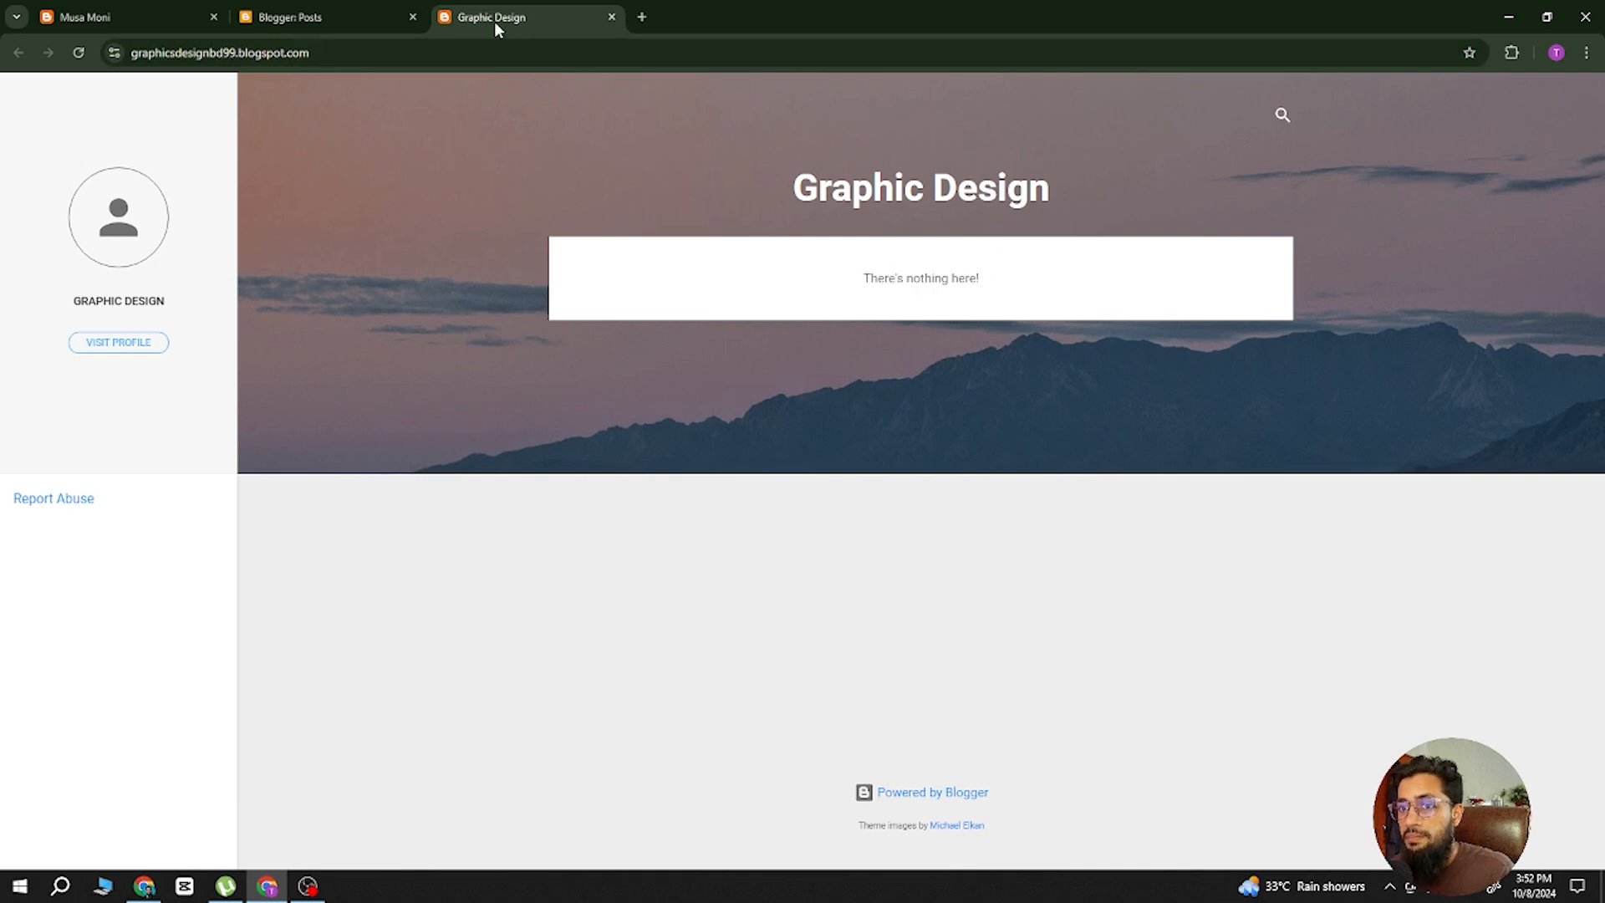
Return to the Blogger dashboard and create a new post titled "T-shirt Design".
left_click(348, 6)
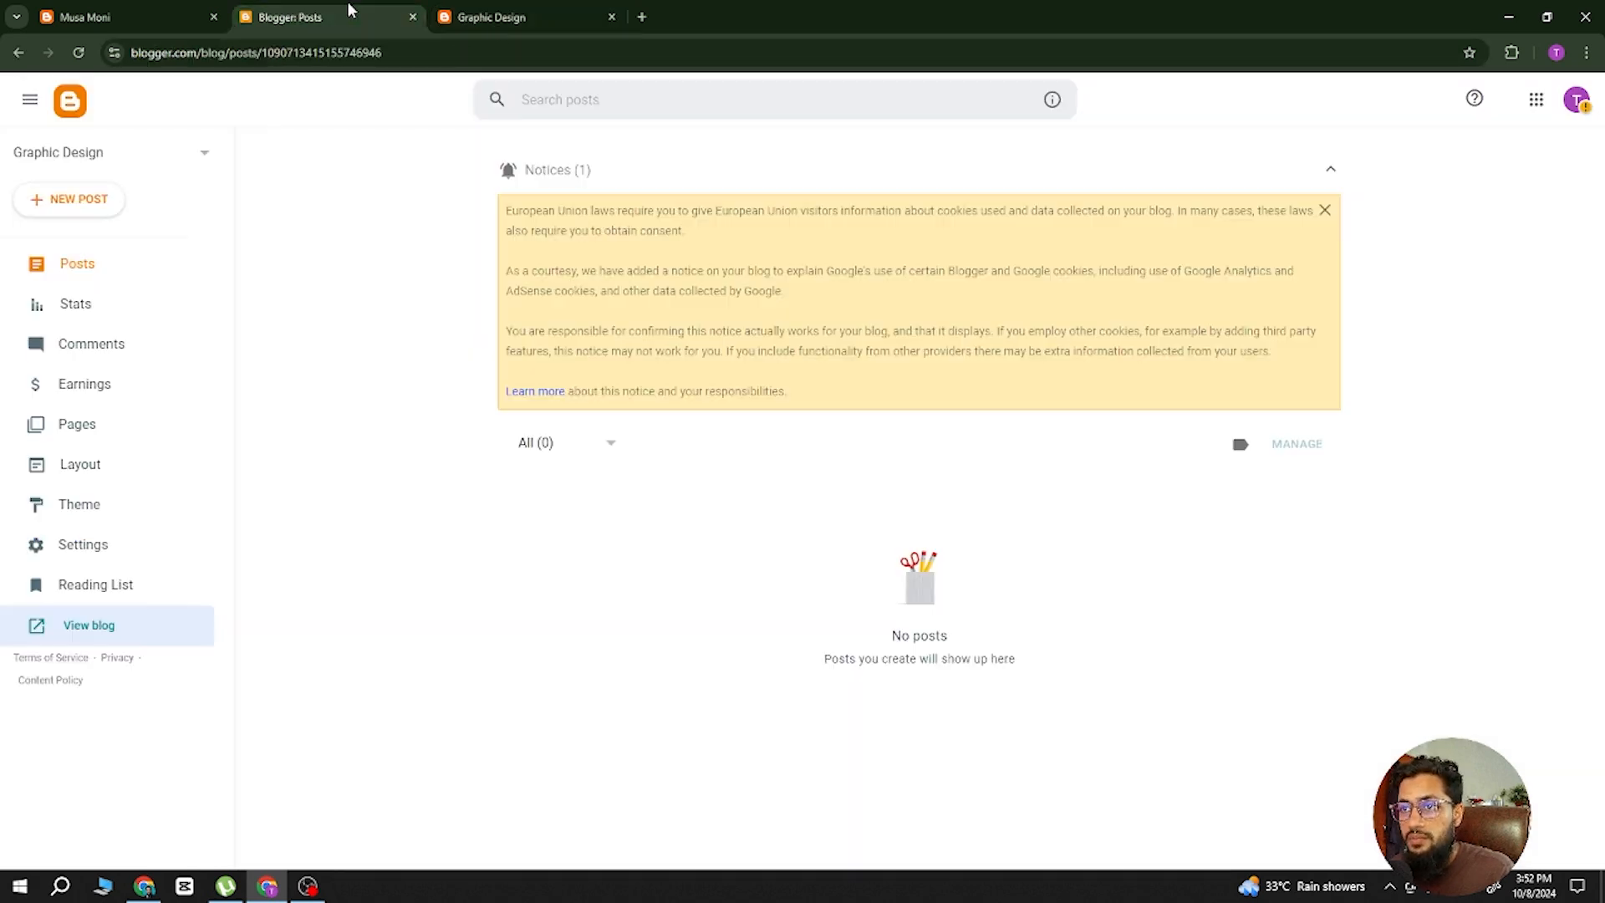
left_click(87, 207)
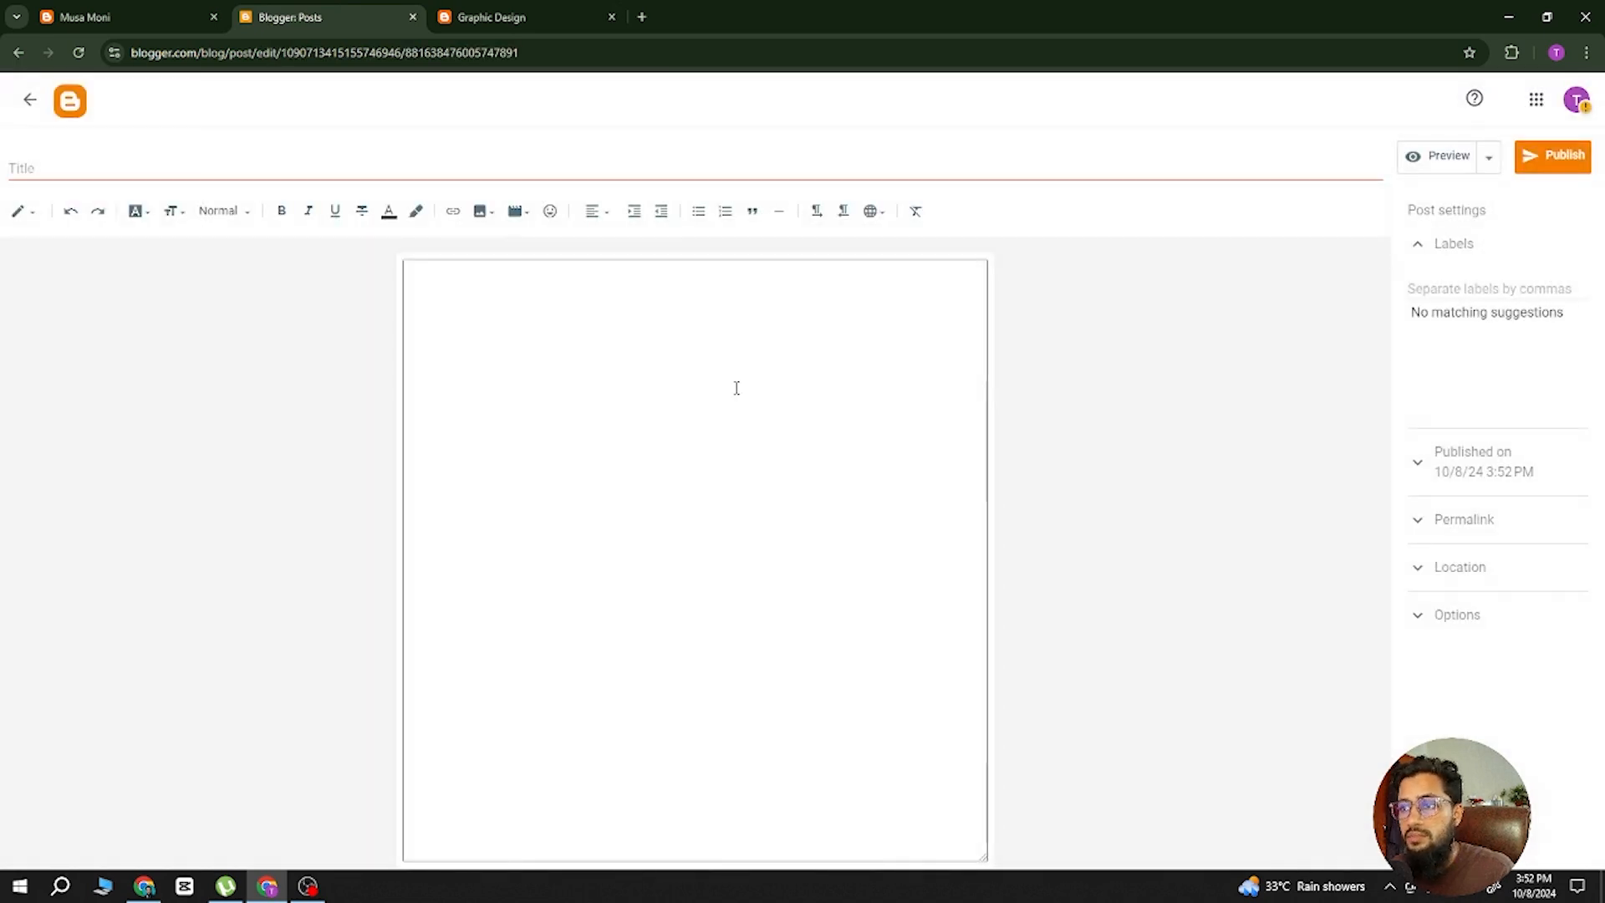
left_click(90, 162)
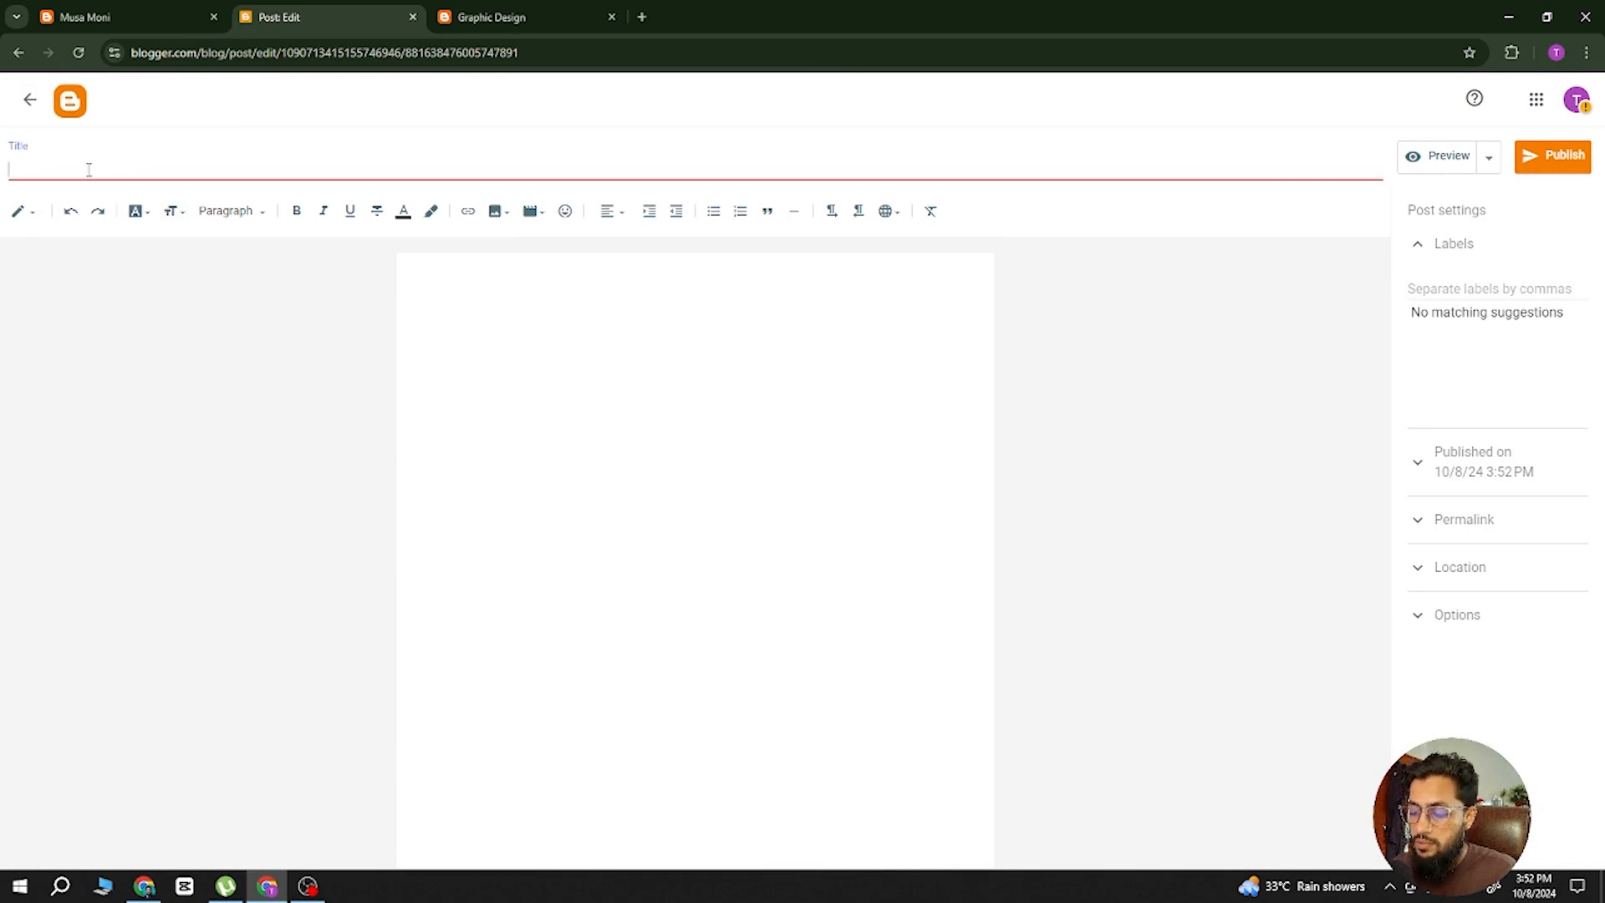
type("T shirt Design")
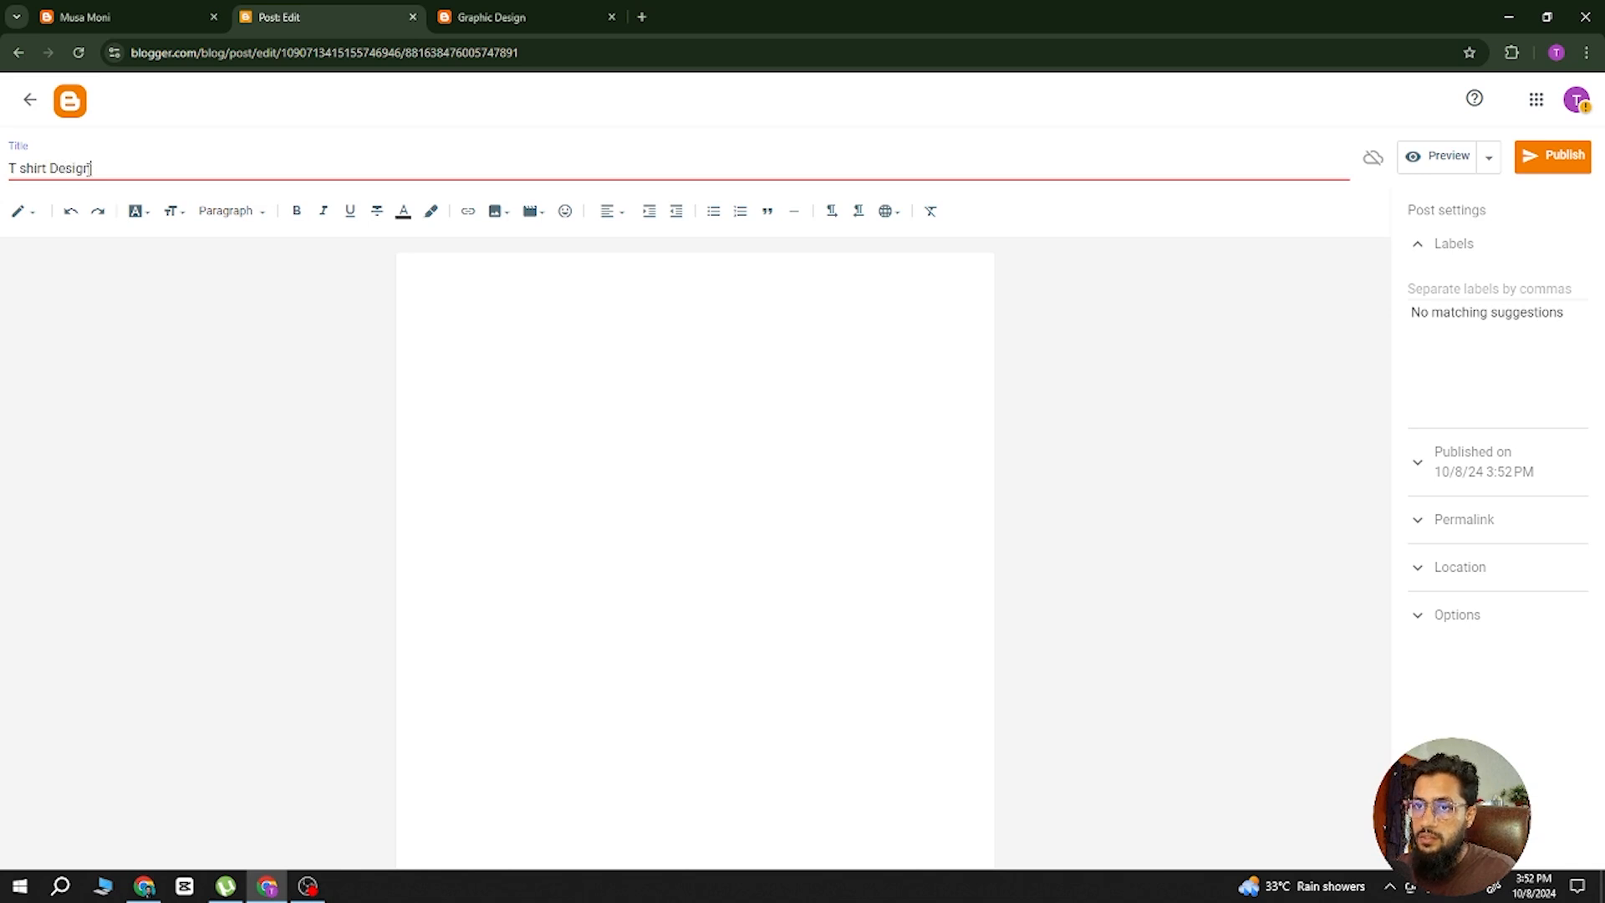
left_click(23, 167)
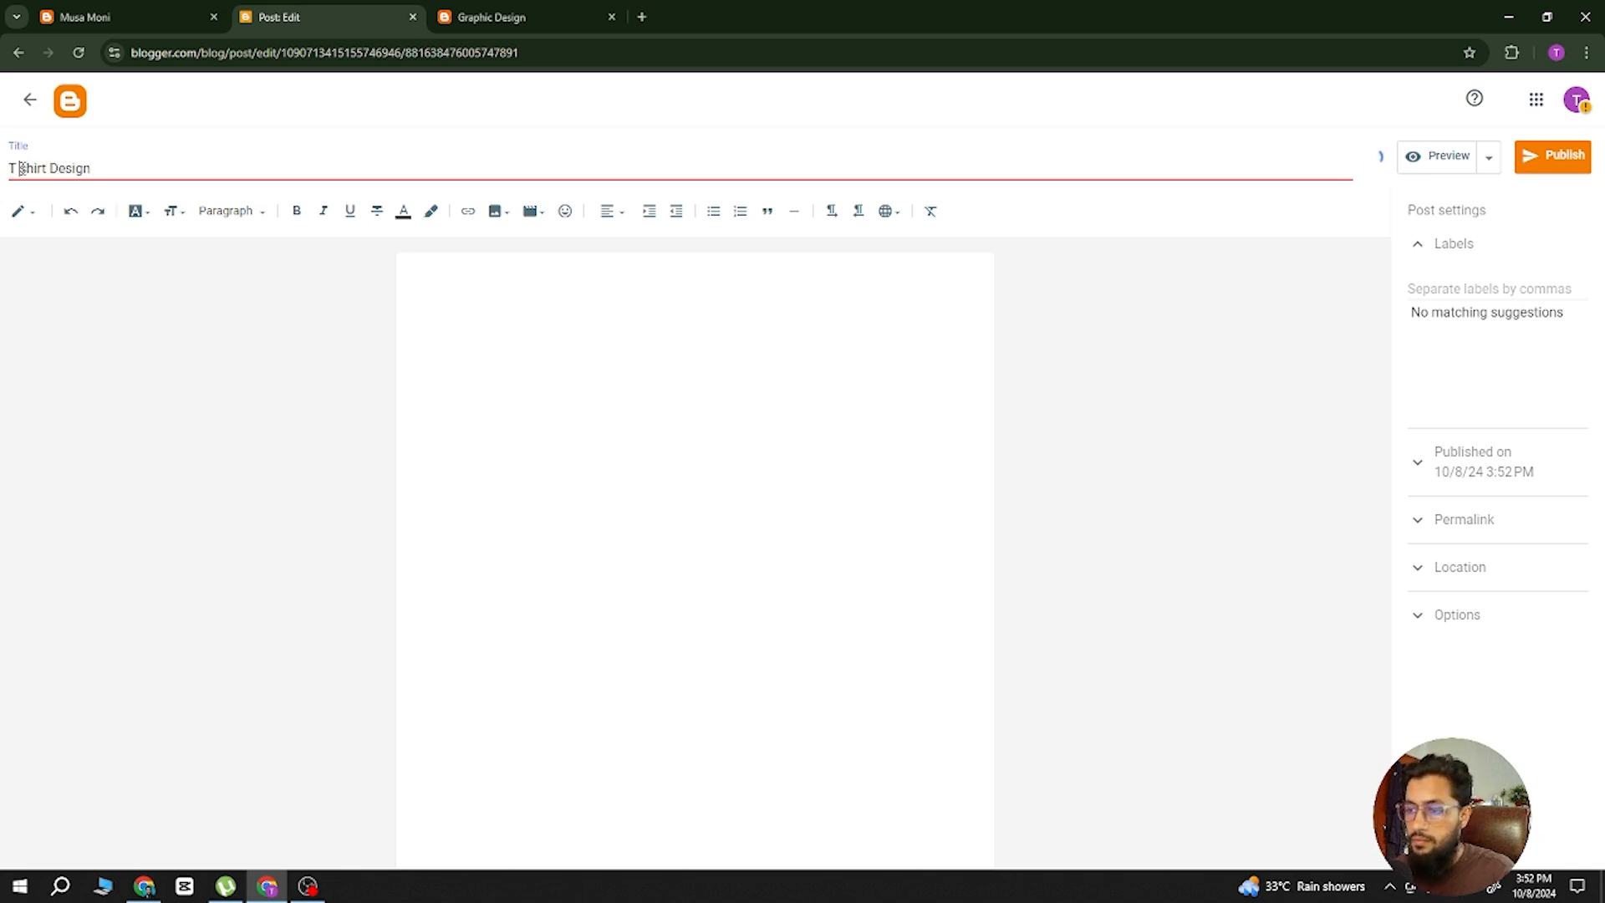
key("BackSpace")
type("-")
Insert the image file beginning with 459249802 from the computer's Downloads folder into the post body.
left_click(533, 343)
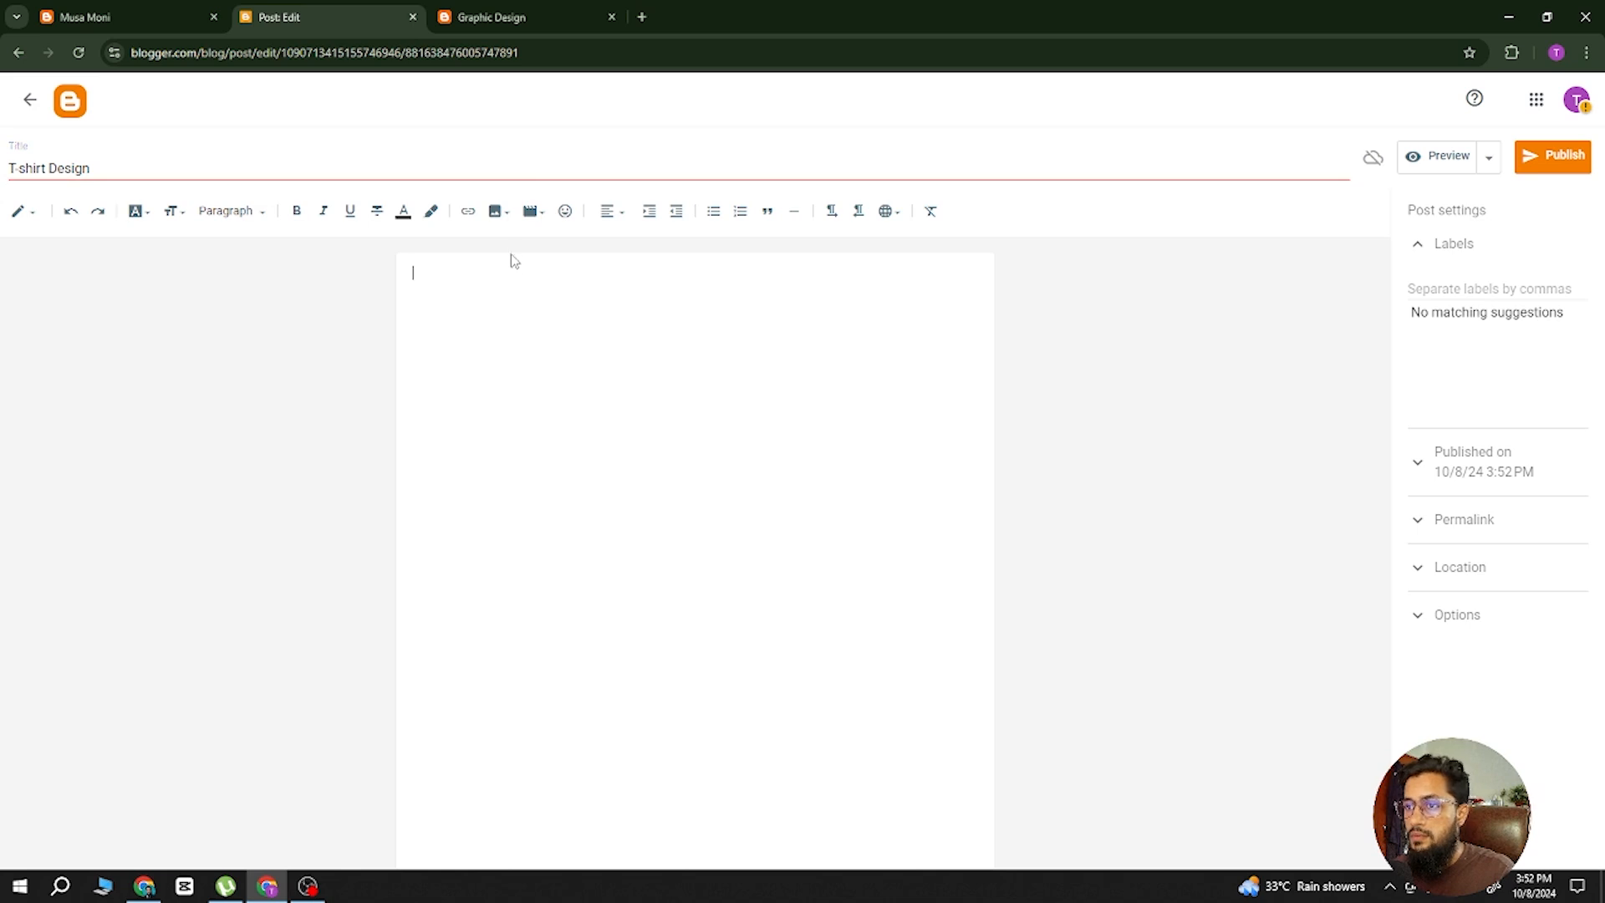
left_click(497, 210)
left_click(562, 266)
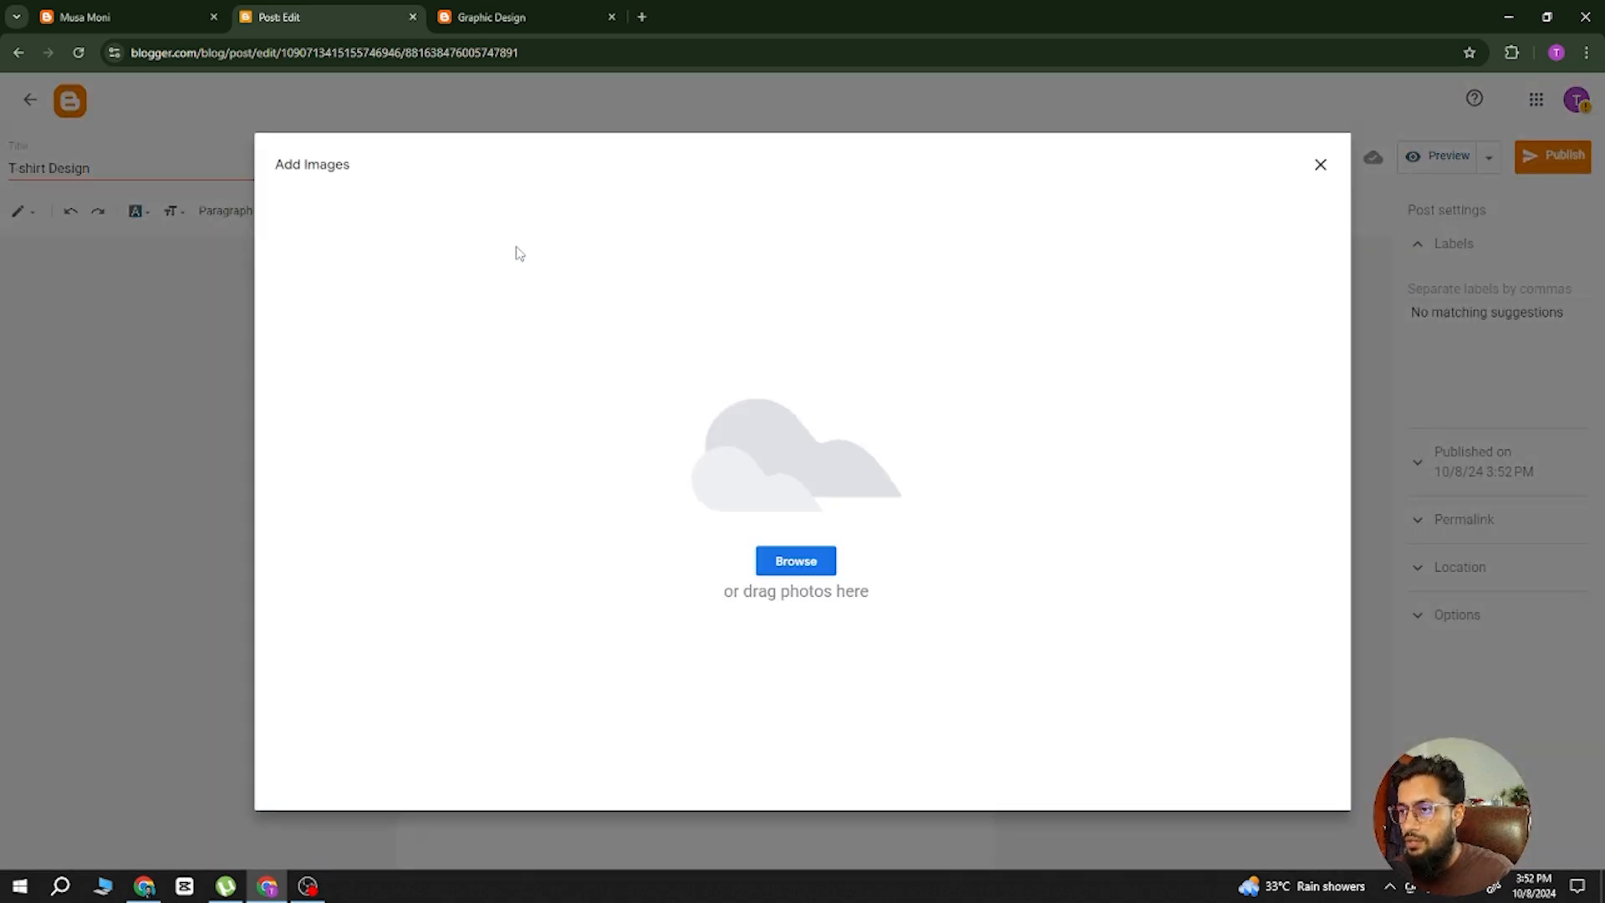
left_click(795, 560)
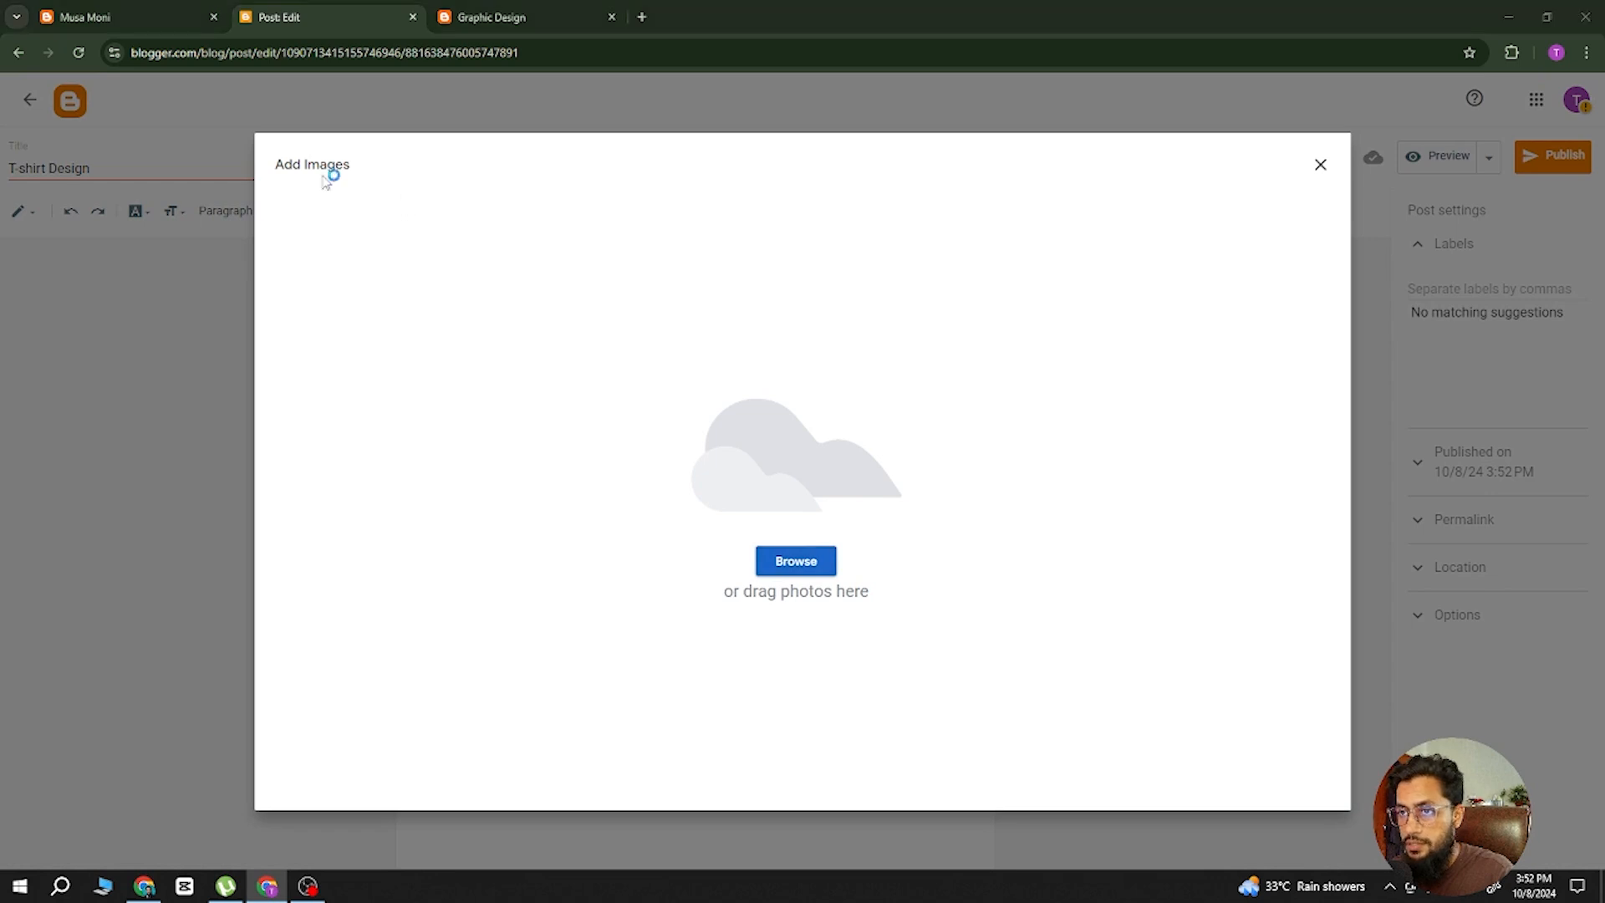
scroll(90, 173, "up", 5)
left_click(73, 124)
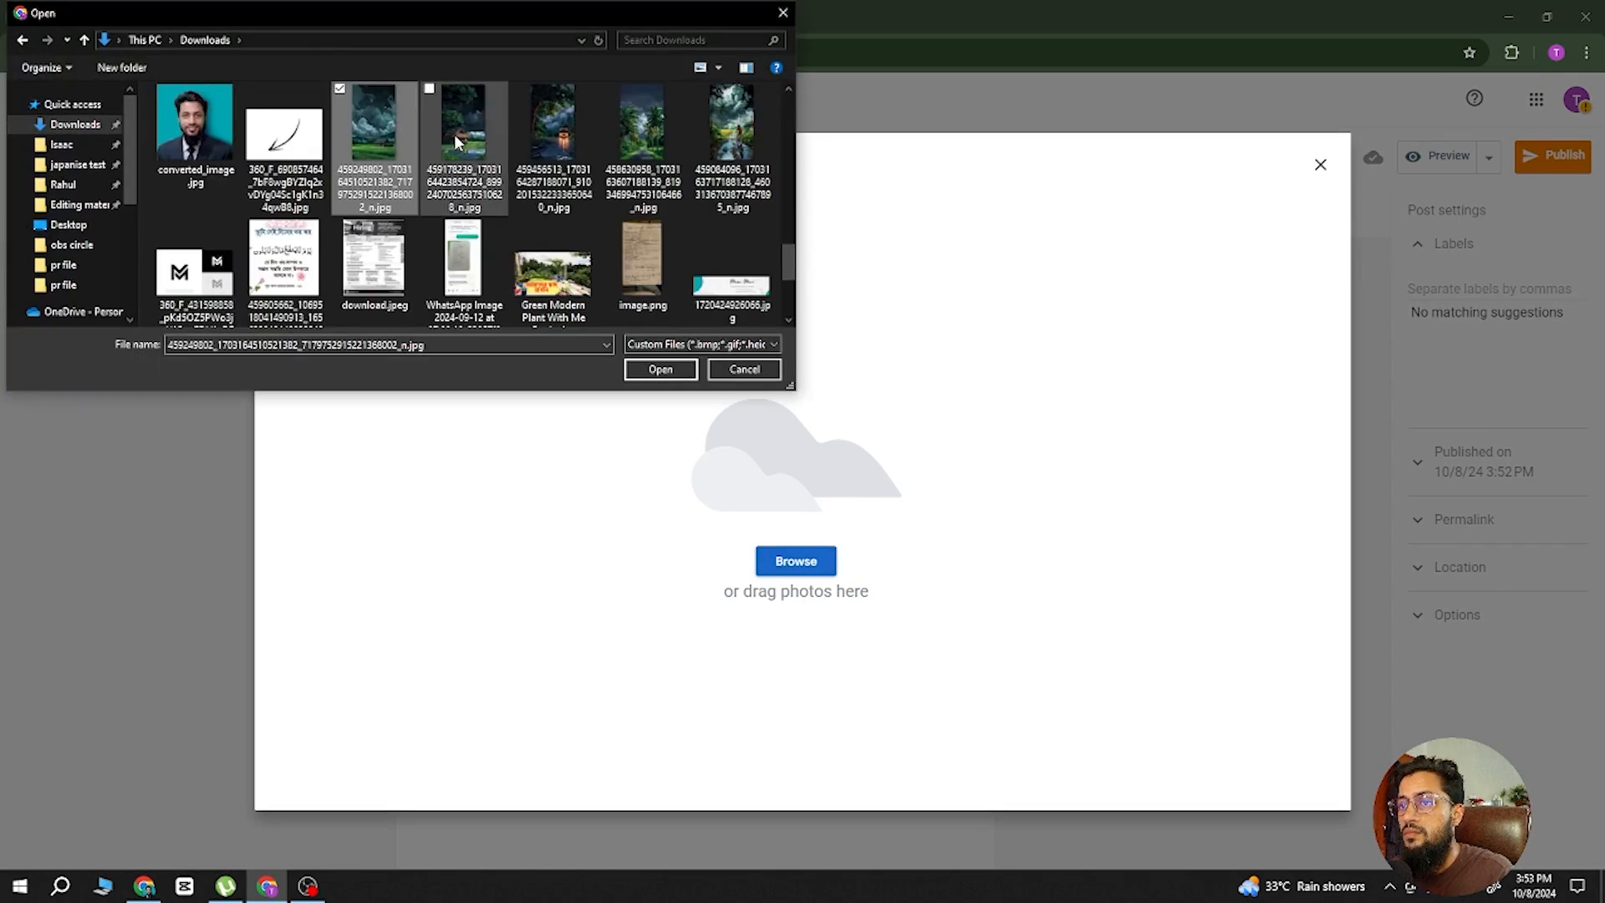
left_click(377, 150)
left_click(656, 369)
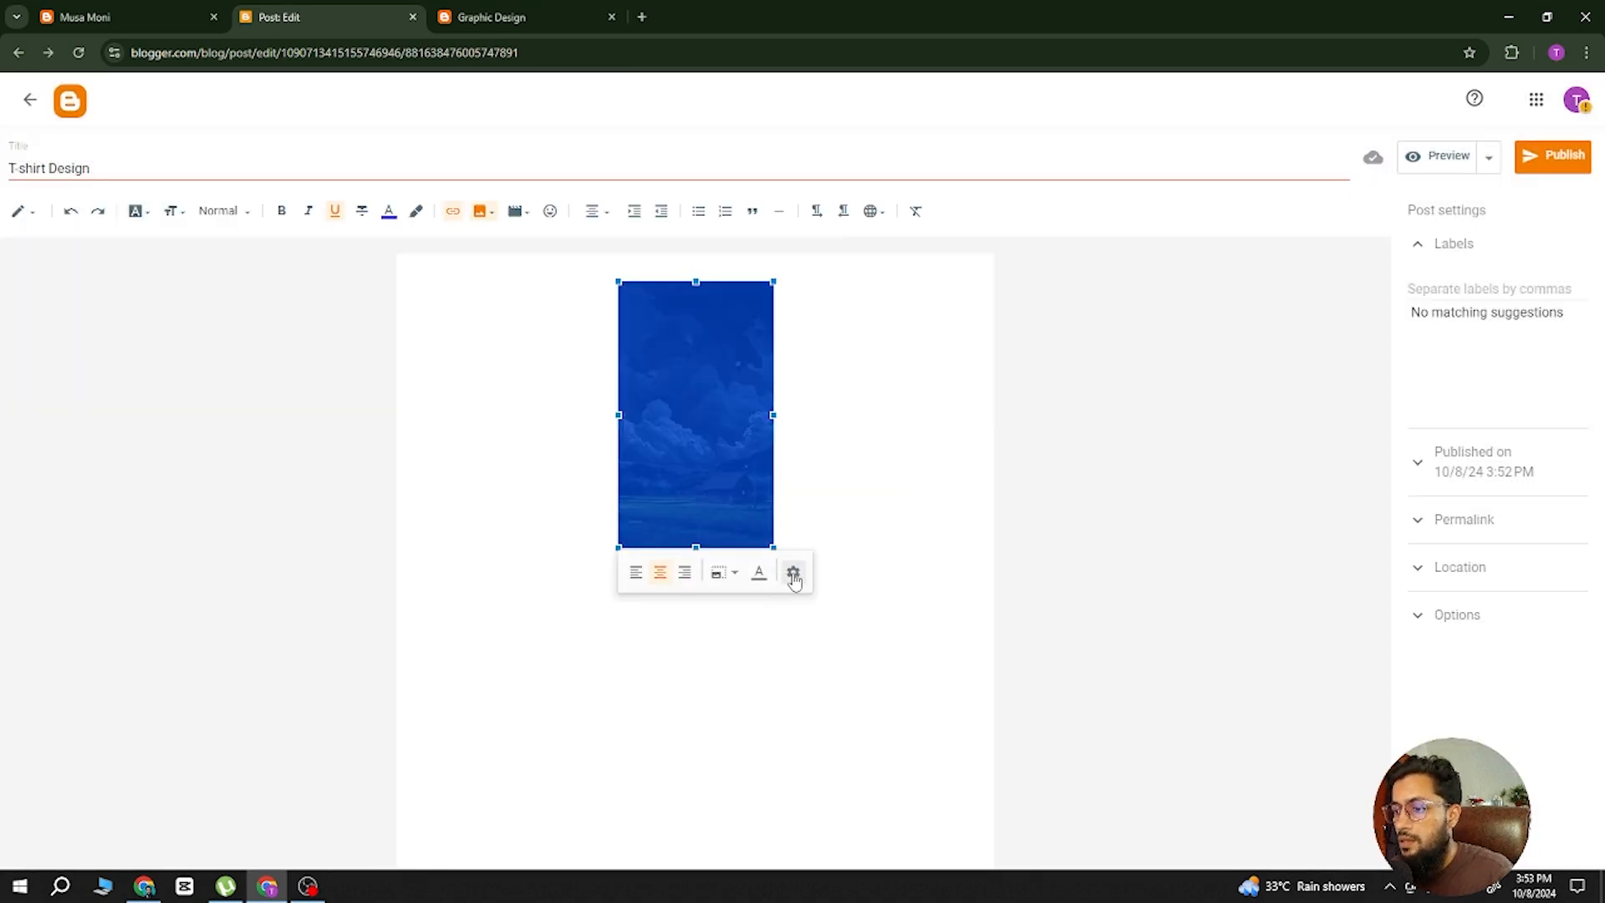
Set the size of the image in the T-shirt Design post to Large.
left_click(793, 575)
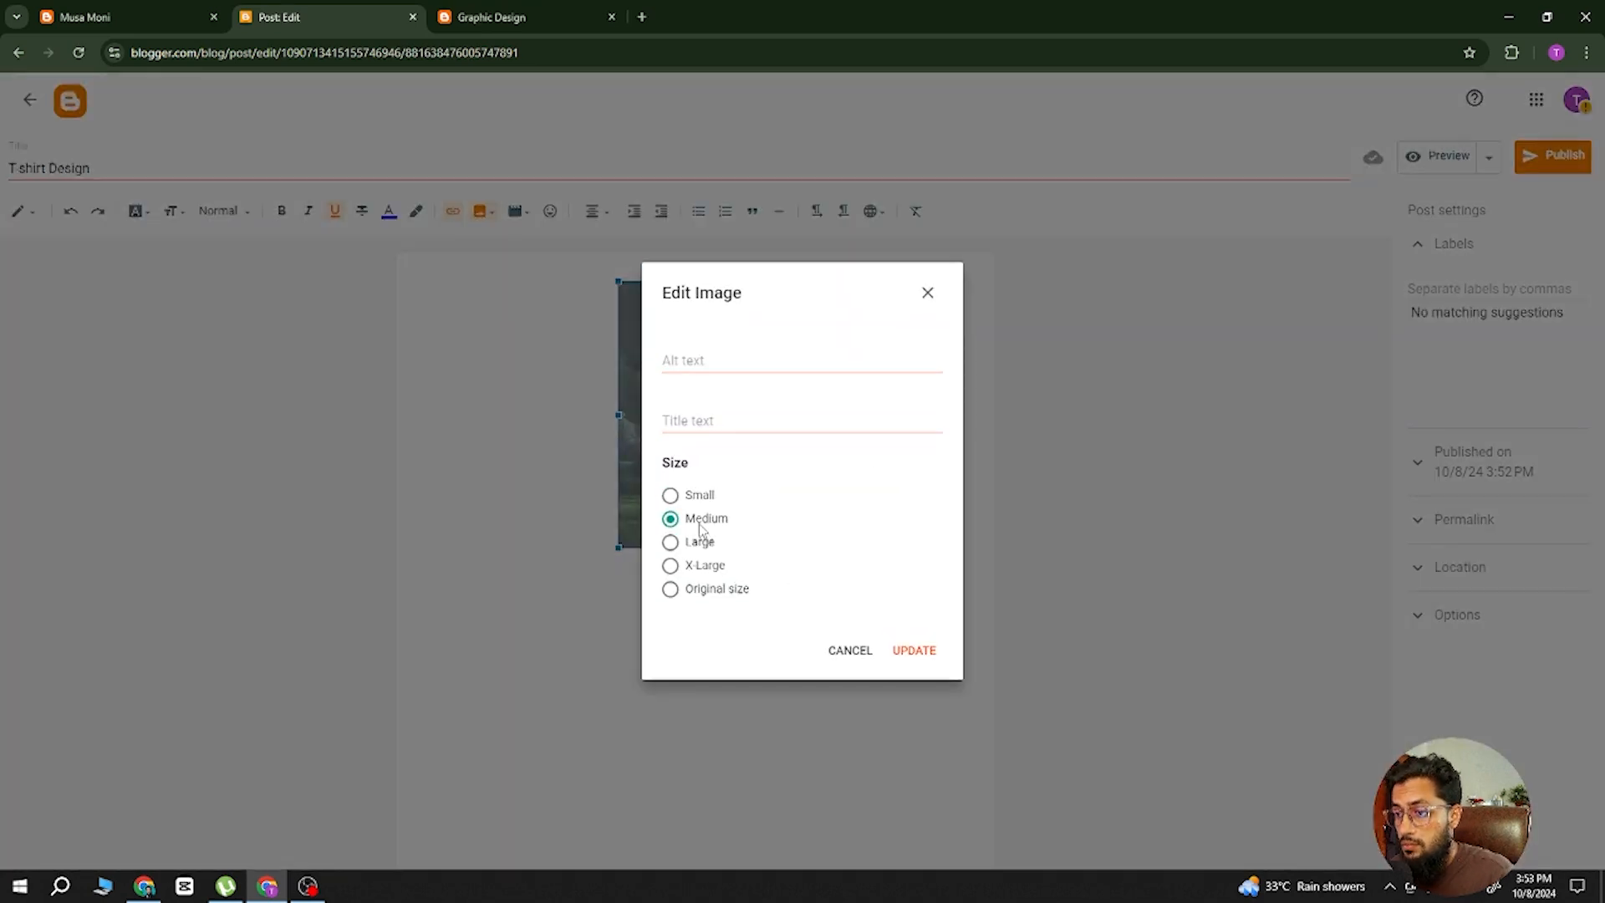
left_click(928, 294)
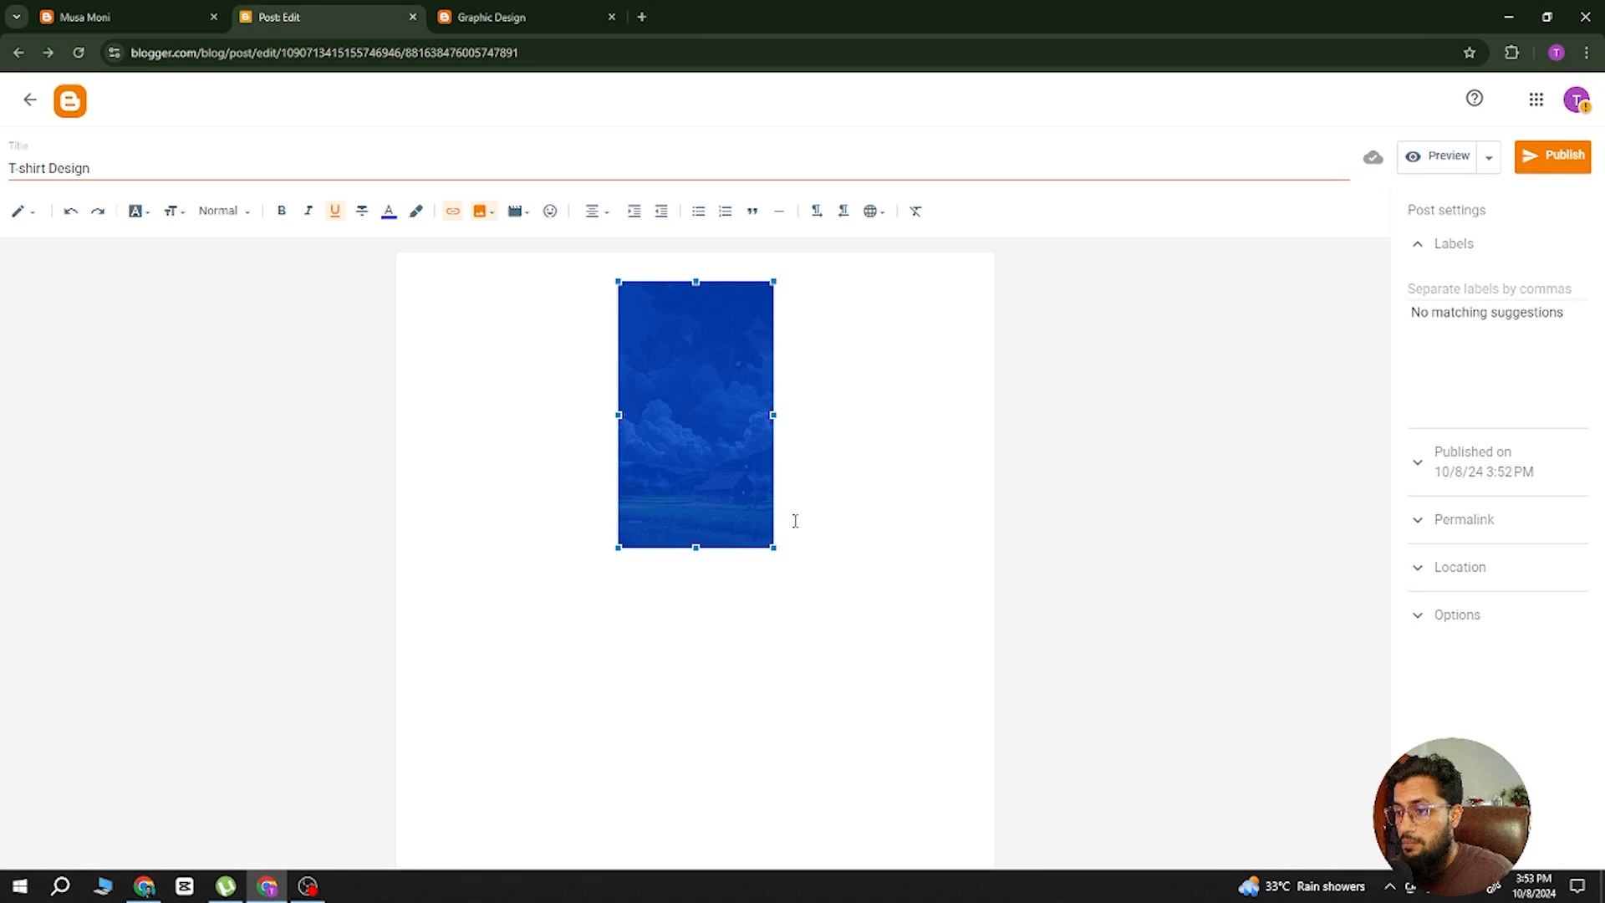
left_click(740, 523)
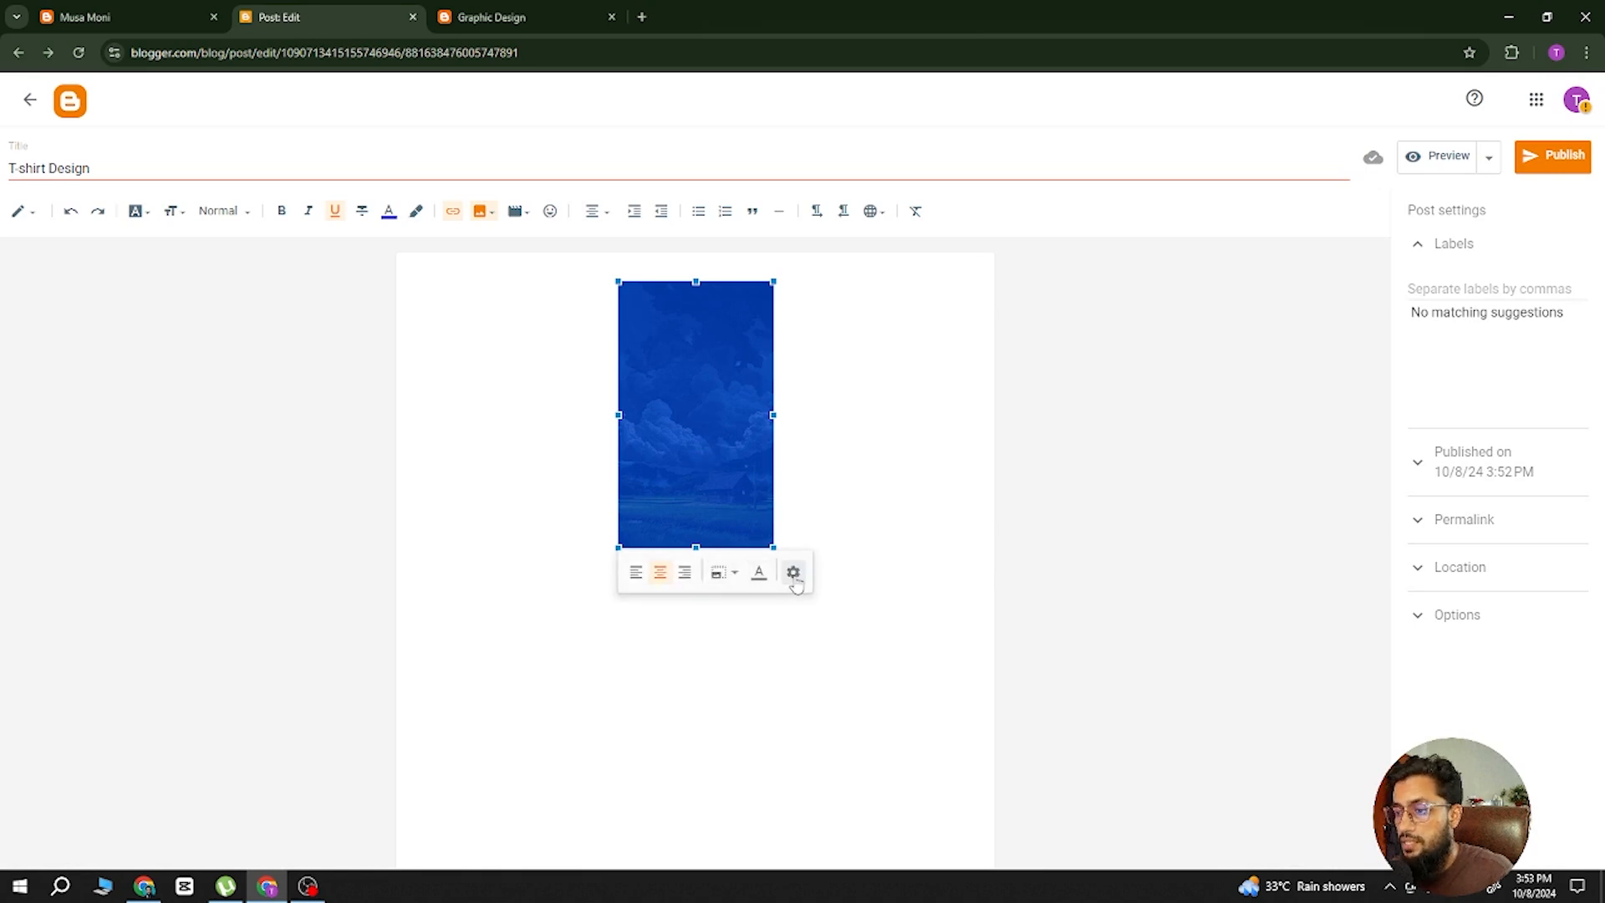
left_click(794, 573)
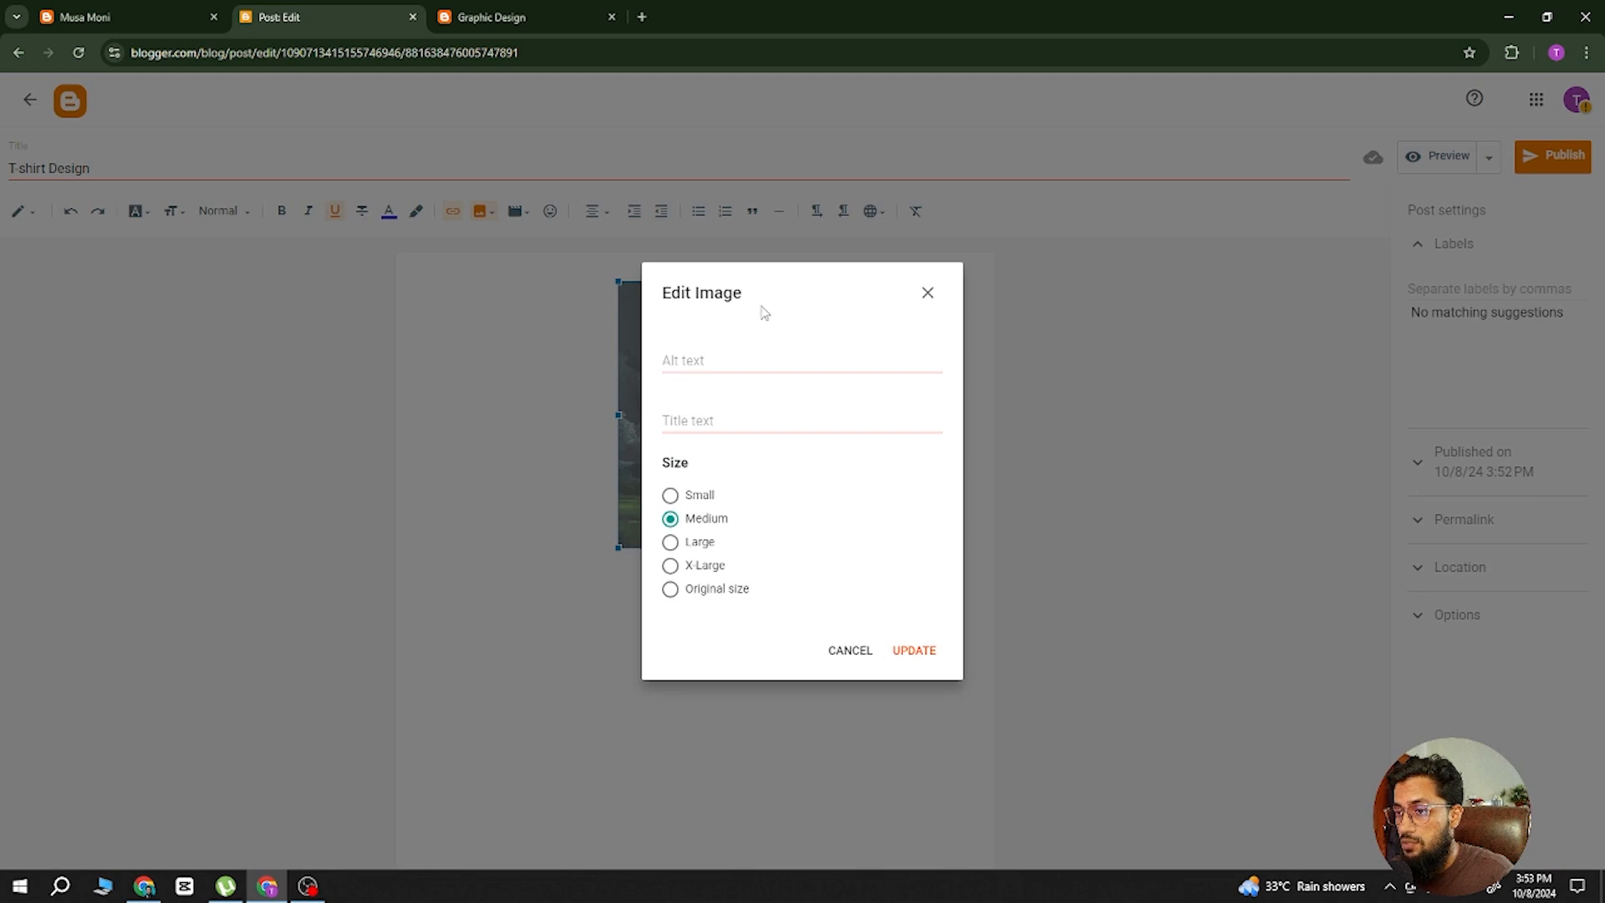
left_click(697, 541)
left_click(913, 651)
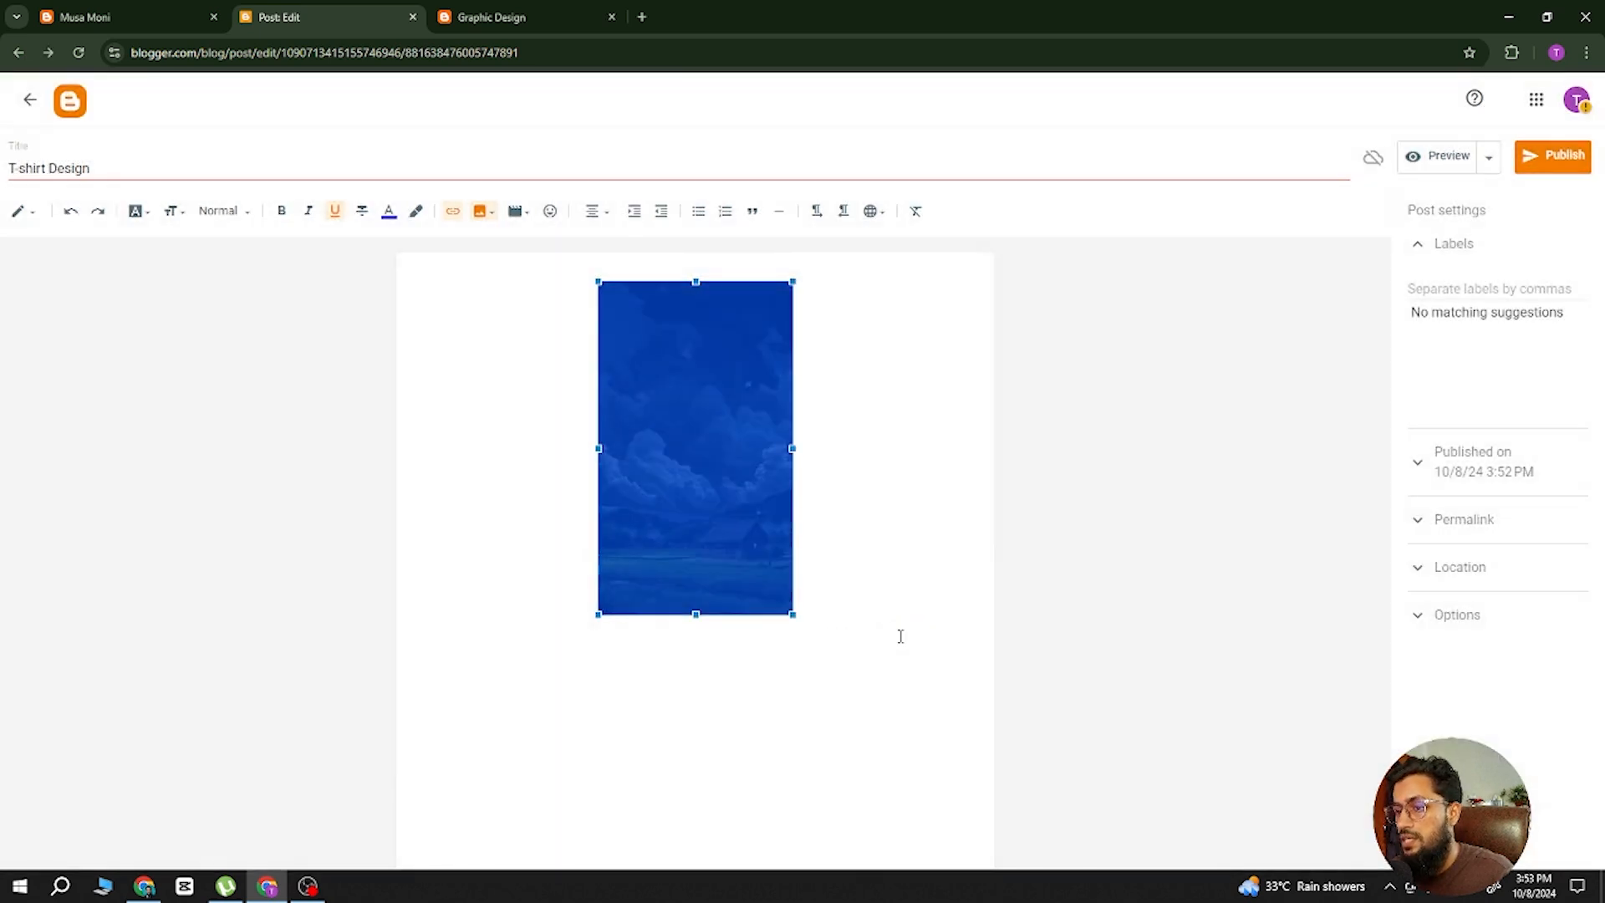
Open the image's settings again and look at the alt text and title text fields, leaving both empty.
left_click(753, 555)
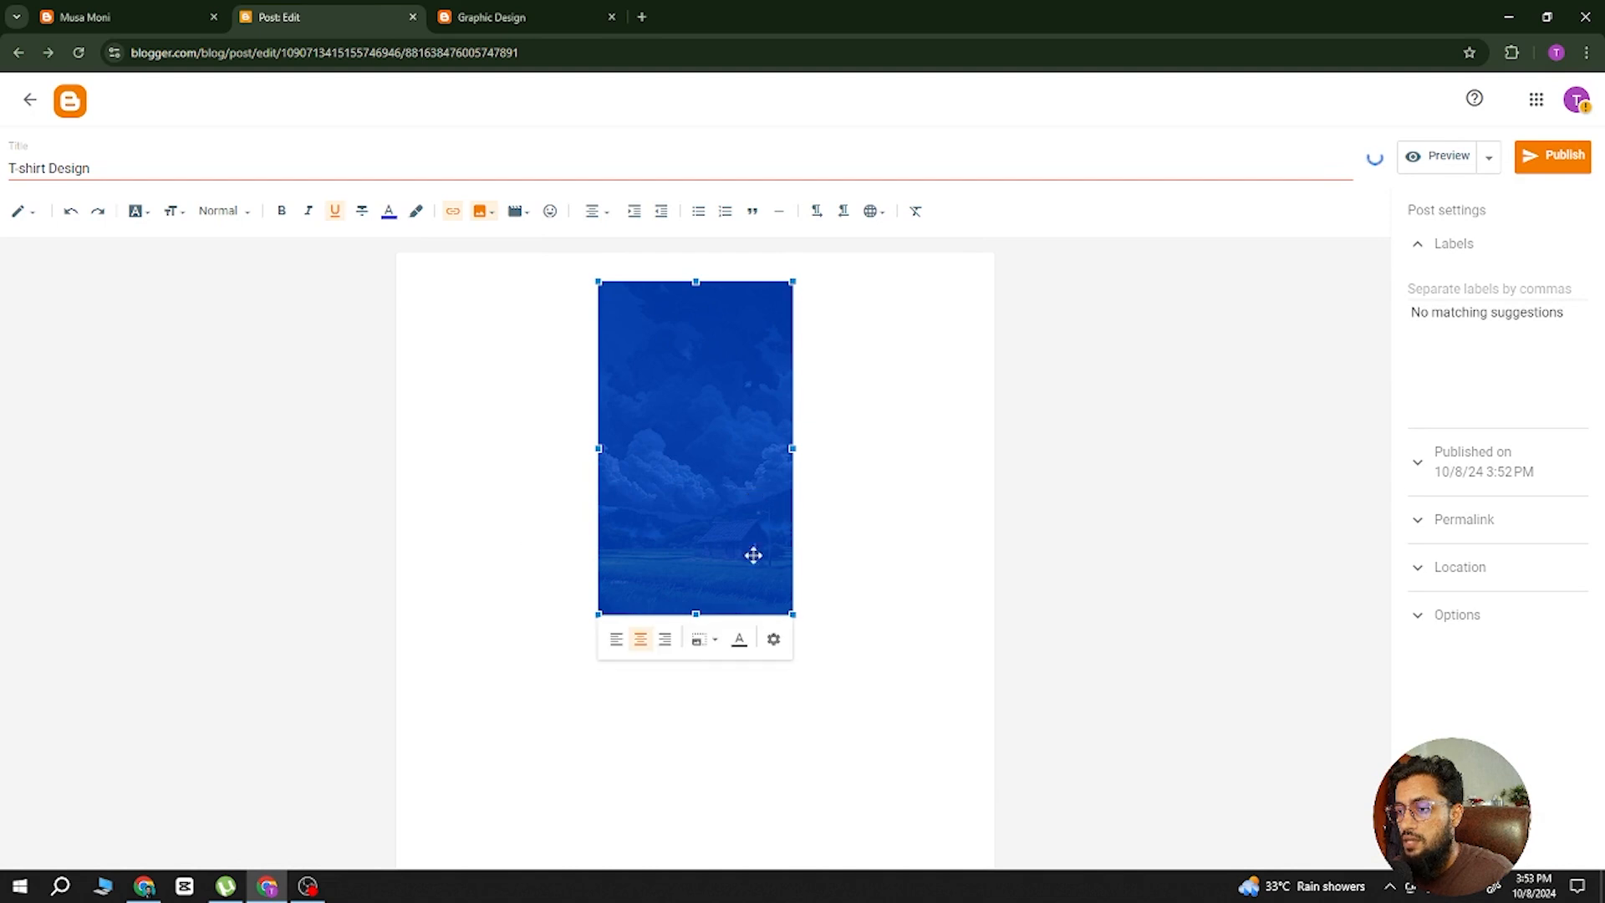
left_click(774, 638)
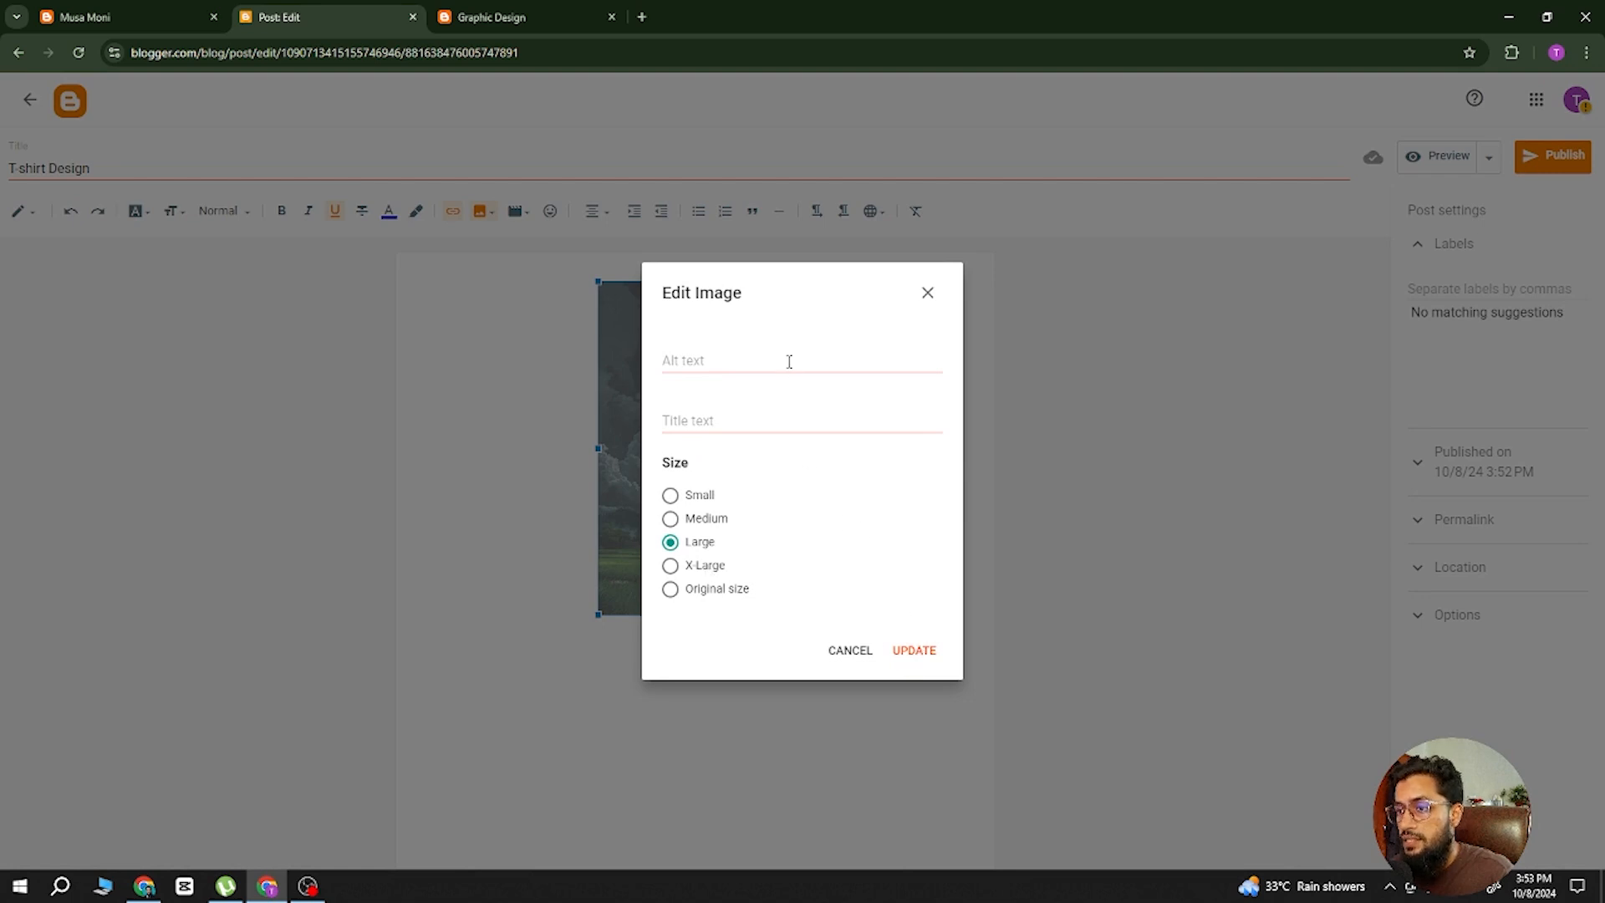
left_click(695, 360)
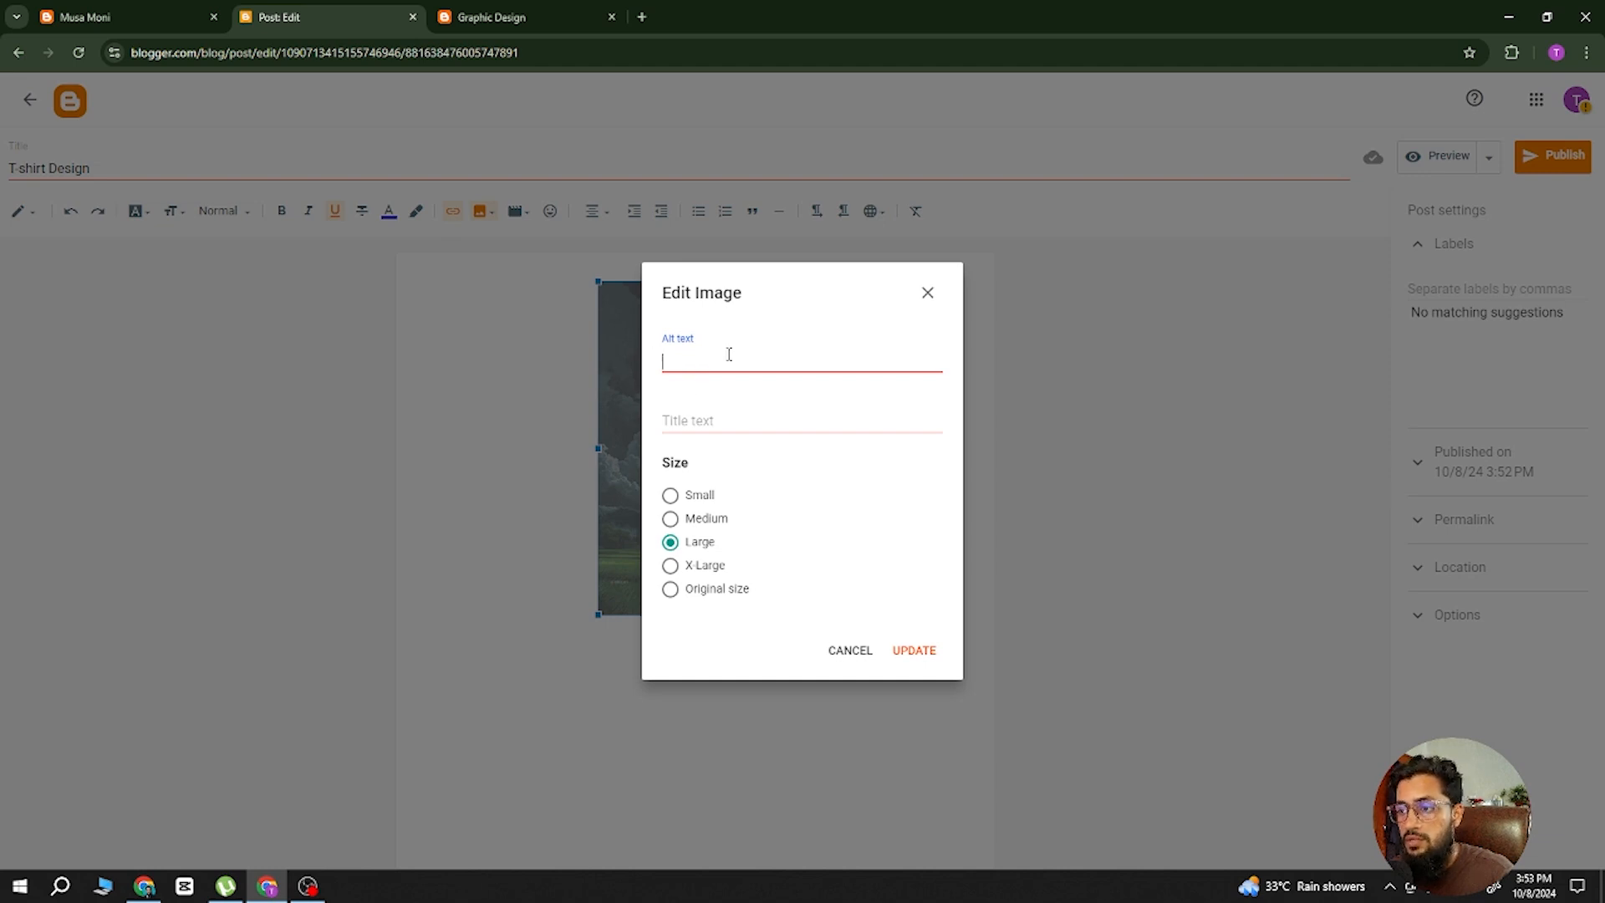
left_click(705, 421)
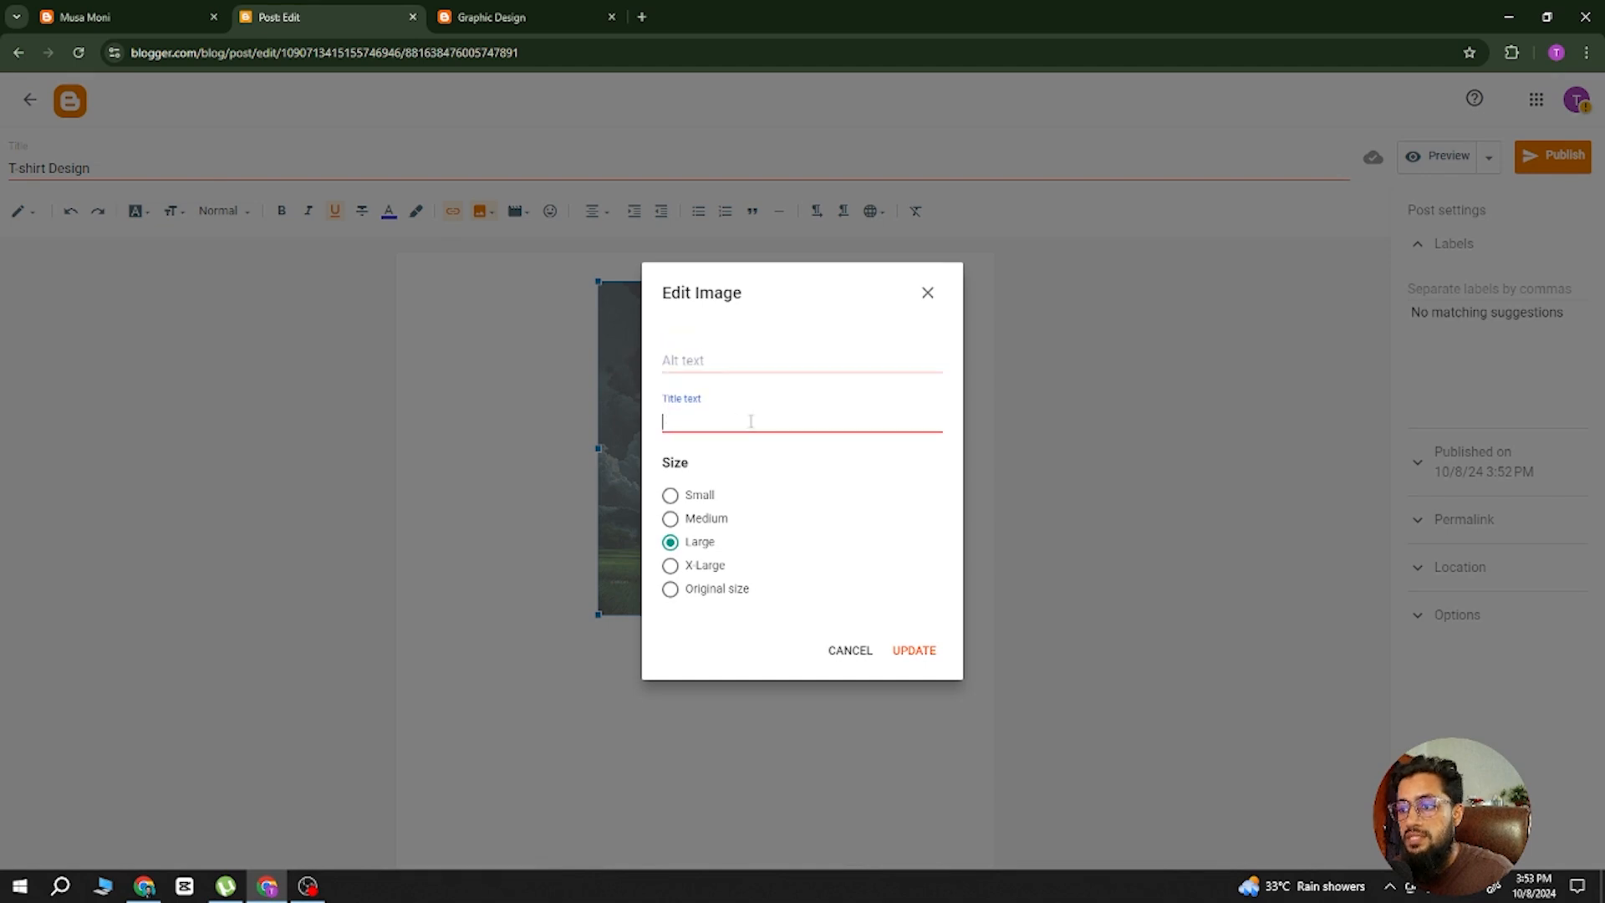
left_click(909, 652)
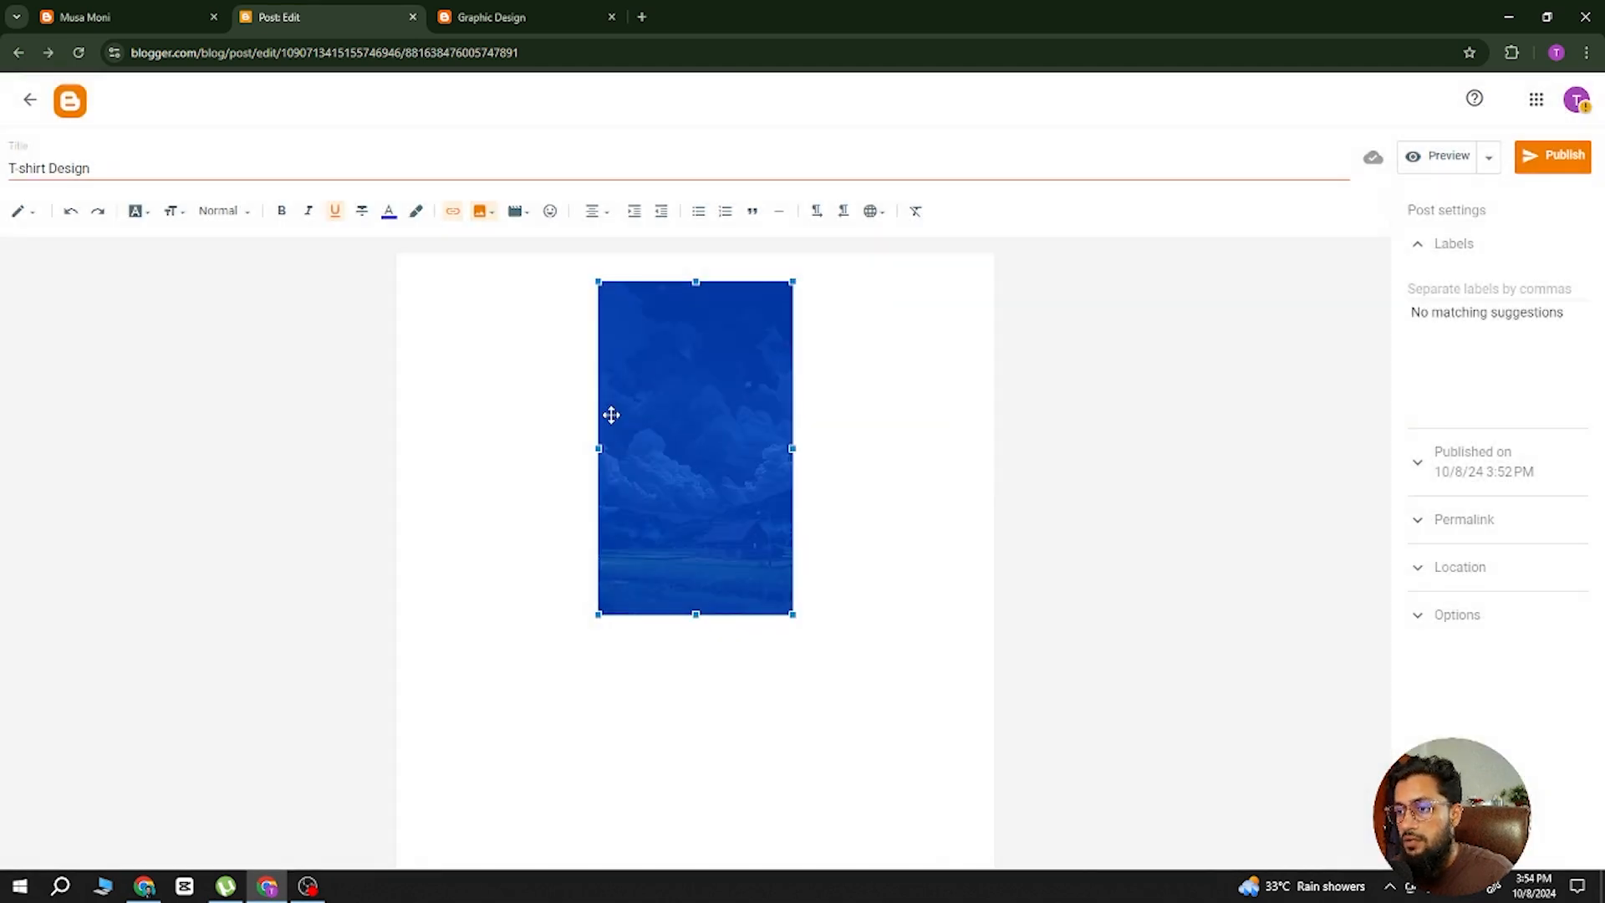
Add the placeholder text "dfhdsfijsdfosdpfodksfldsfdjffsd" below the image.
left_click(861, 421)
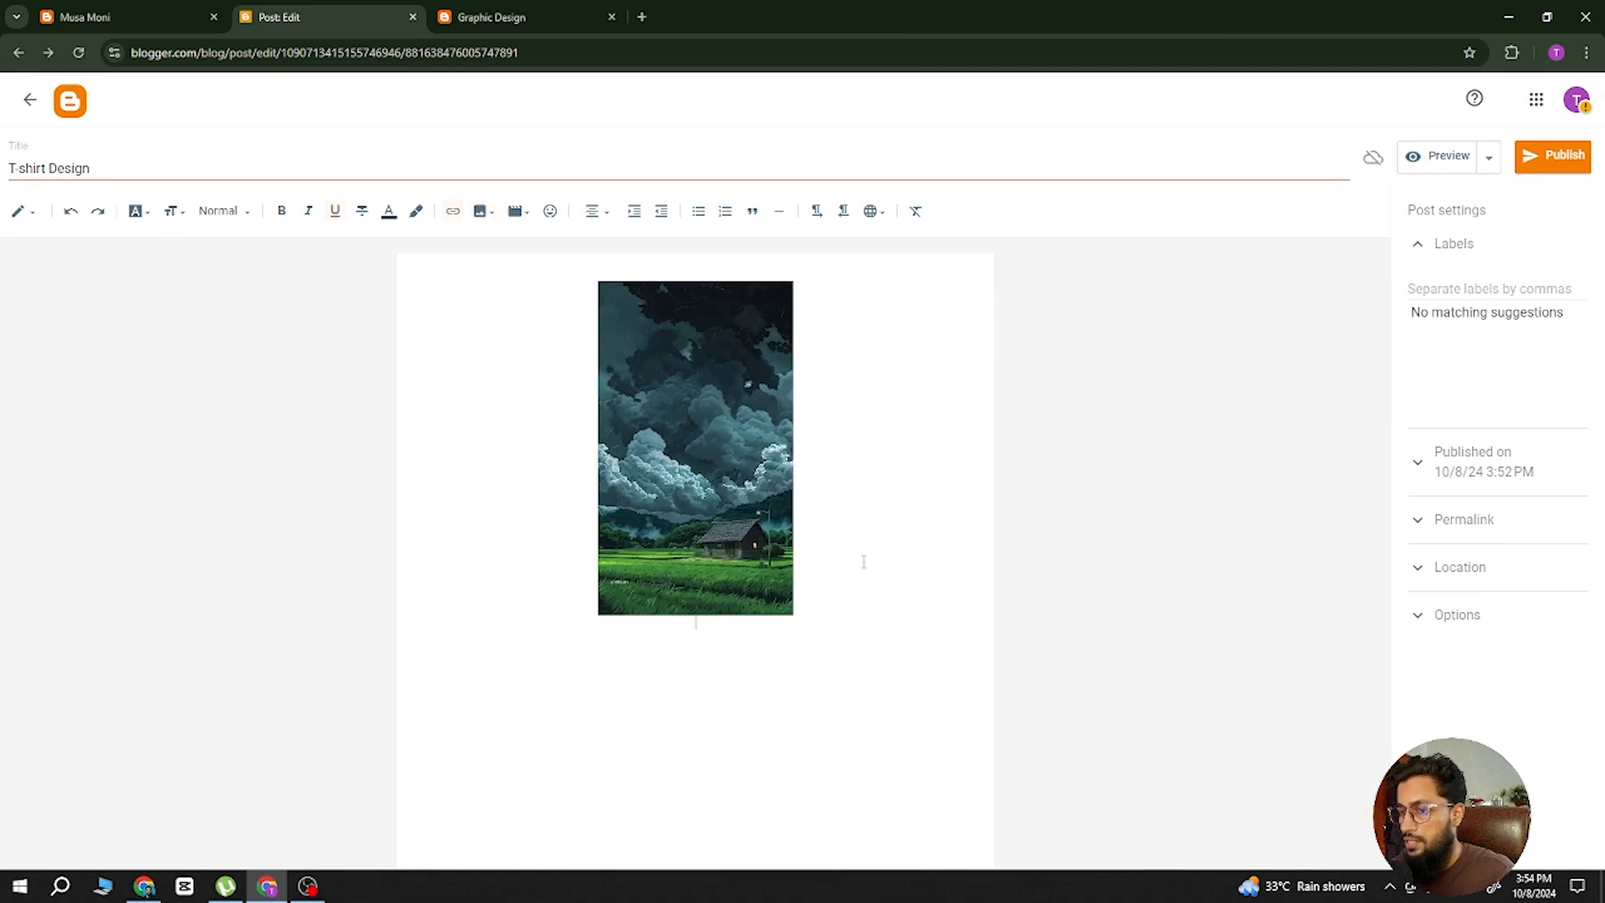
type("dfhdsfijsdfosdpfodksfldsfdjffsd")
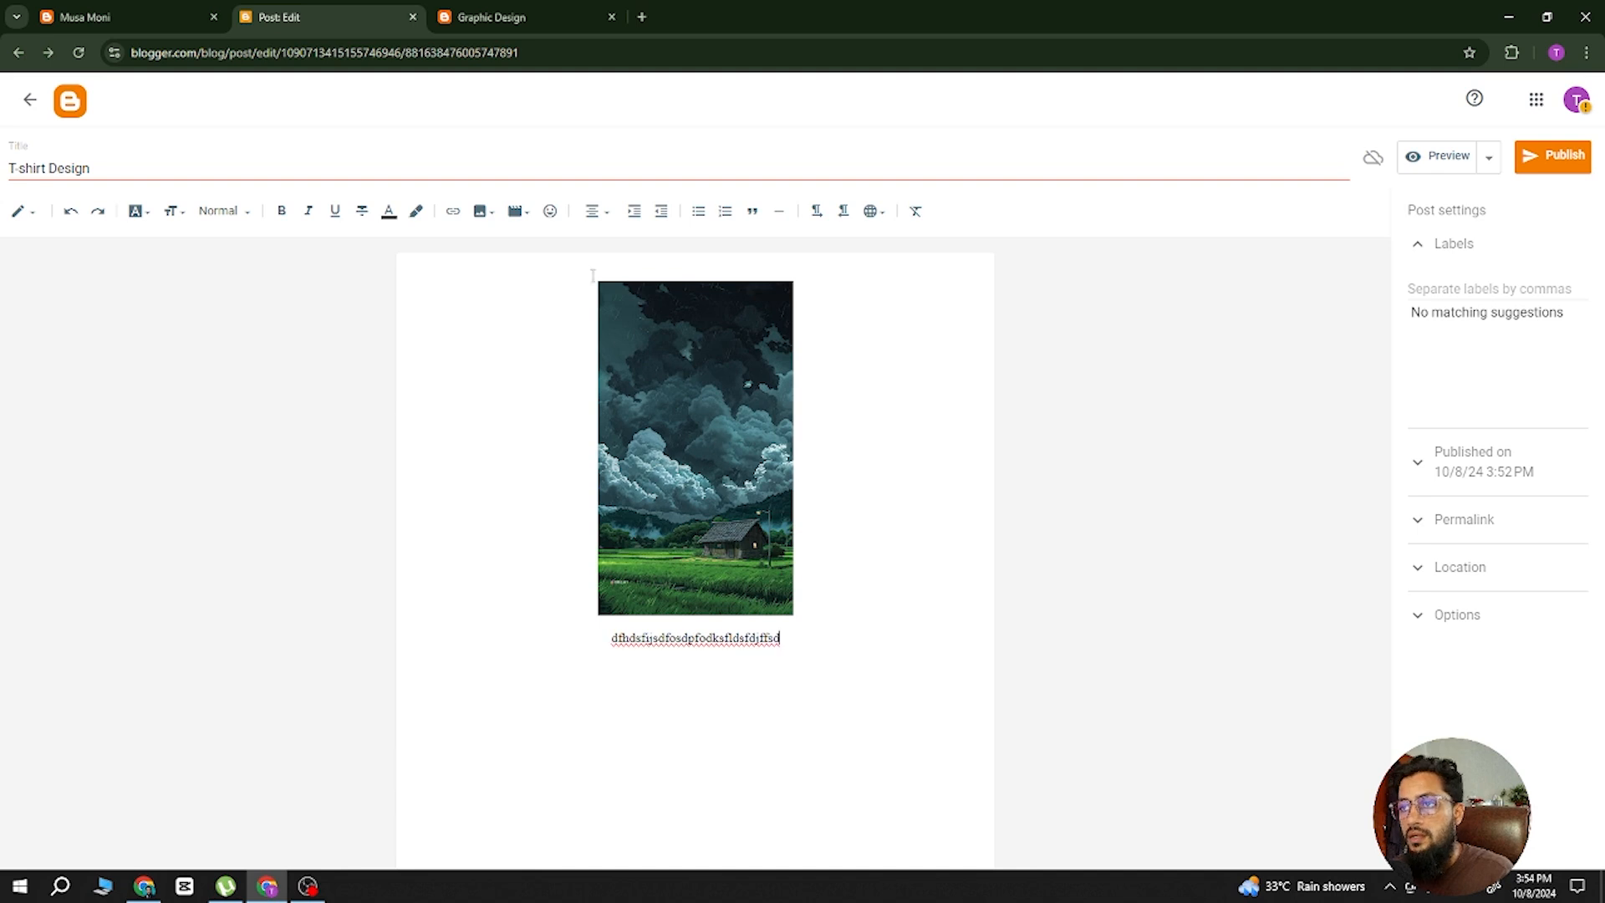
double_click(727, 640)
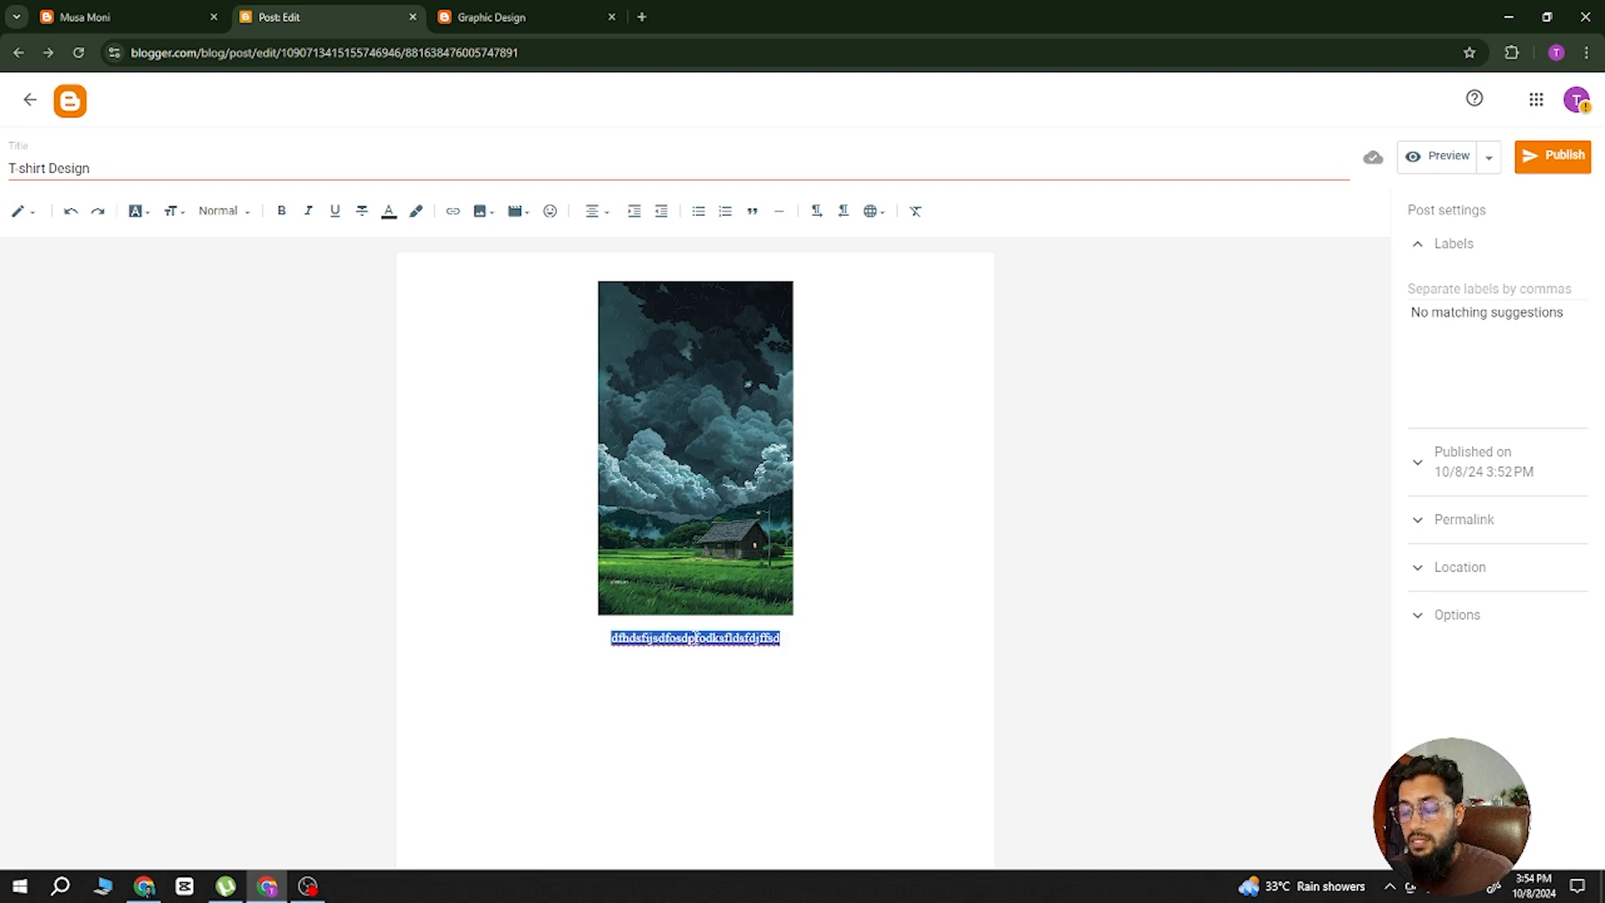
left_click(694, 639)
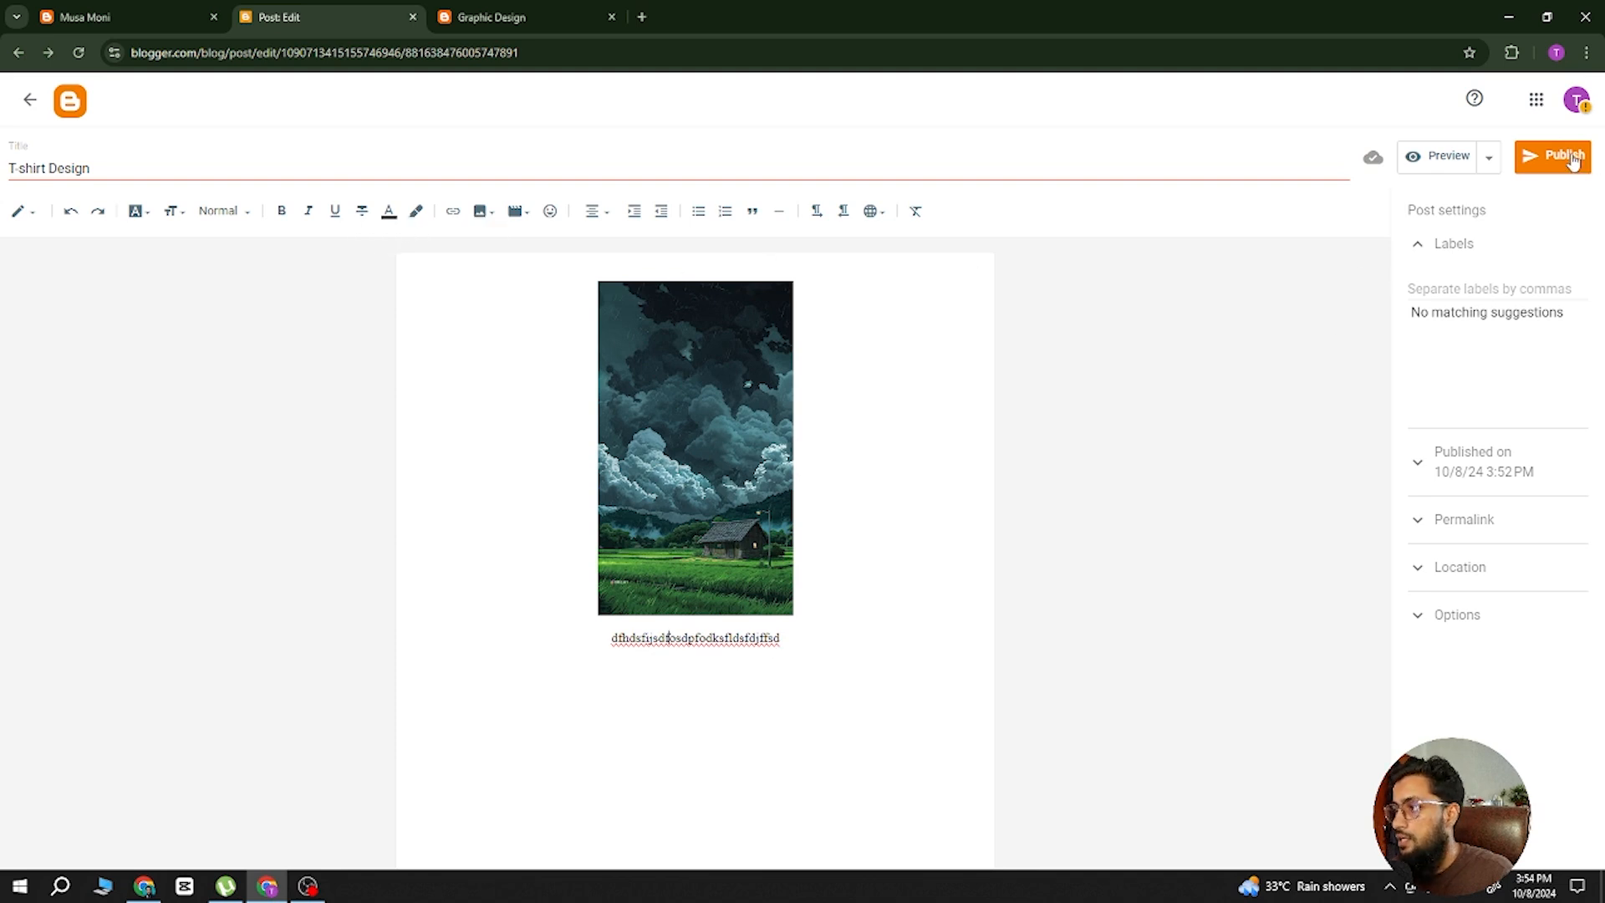
Publish the T-shirt Design post to the blog and dismiss the European Union cookie notice.
left_click(1457, 251)
left_click(1457, 251)
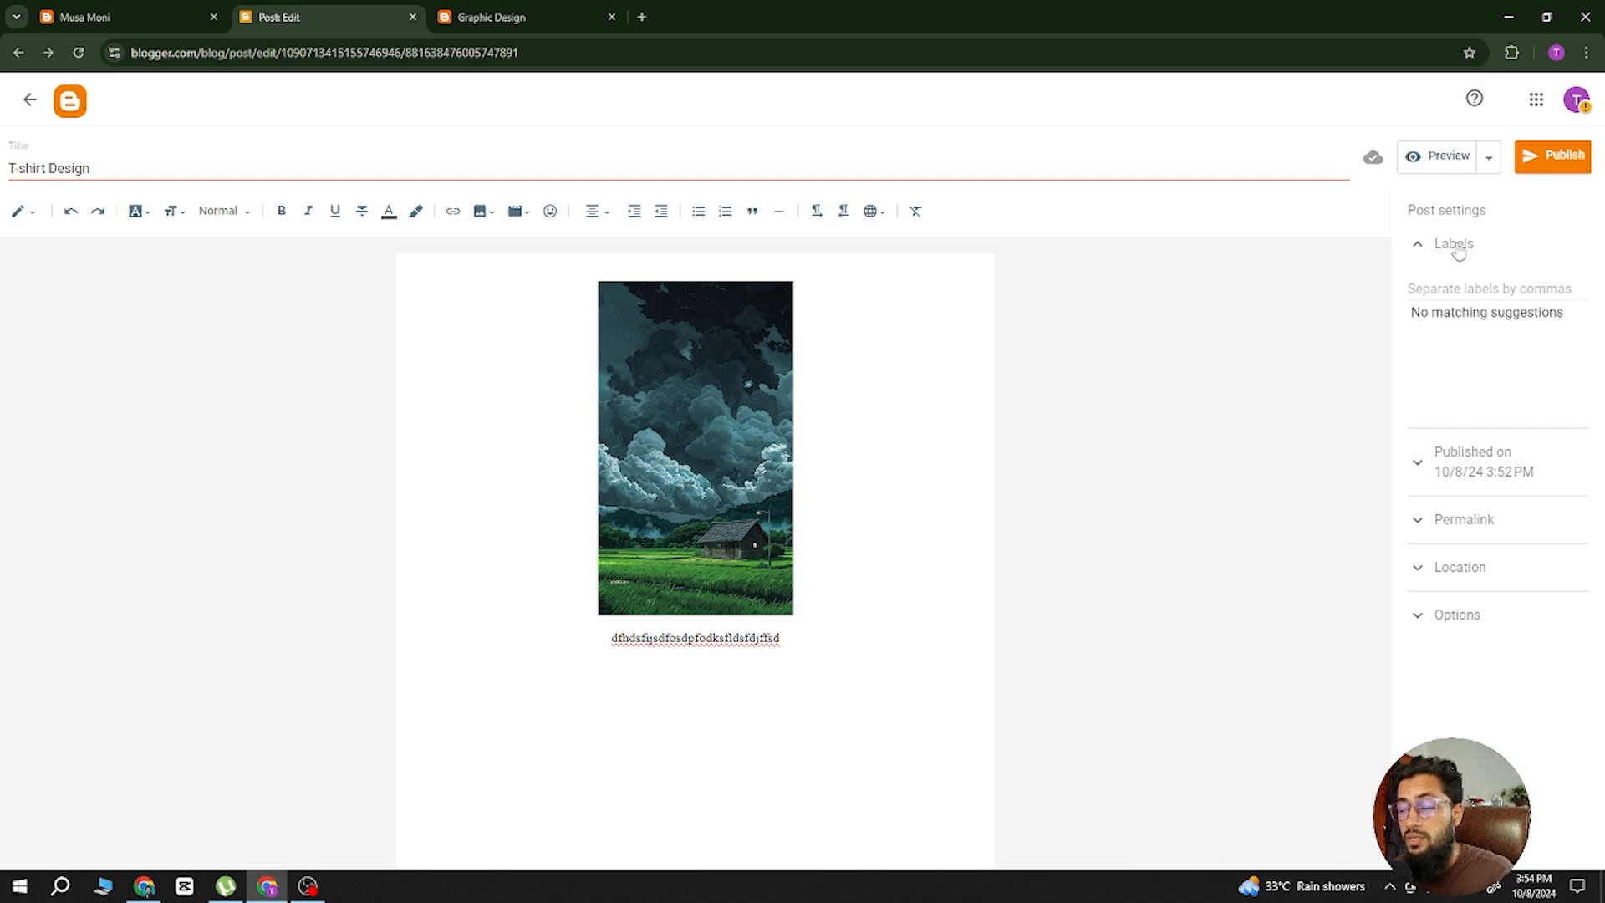
left_click(1566, 163)
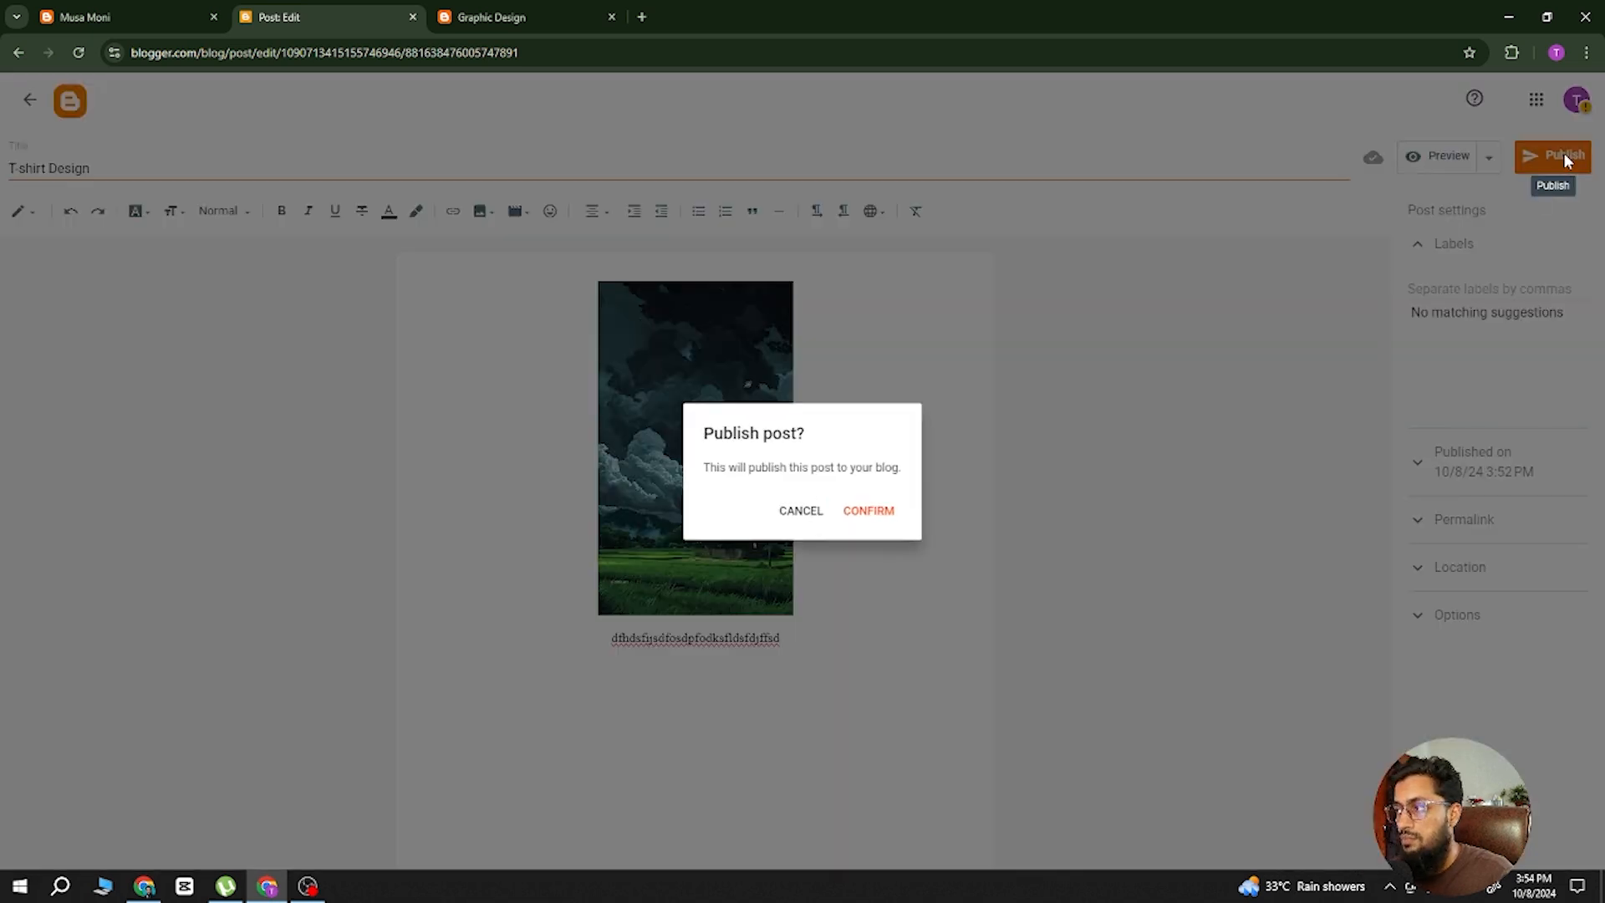
left_click(887, 519)
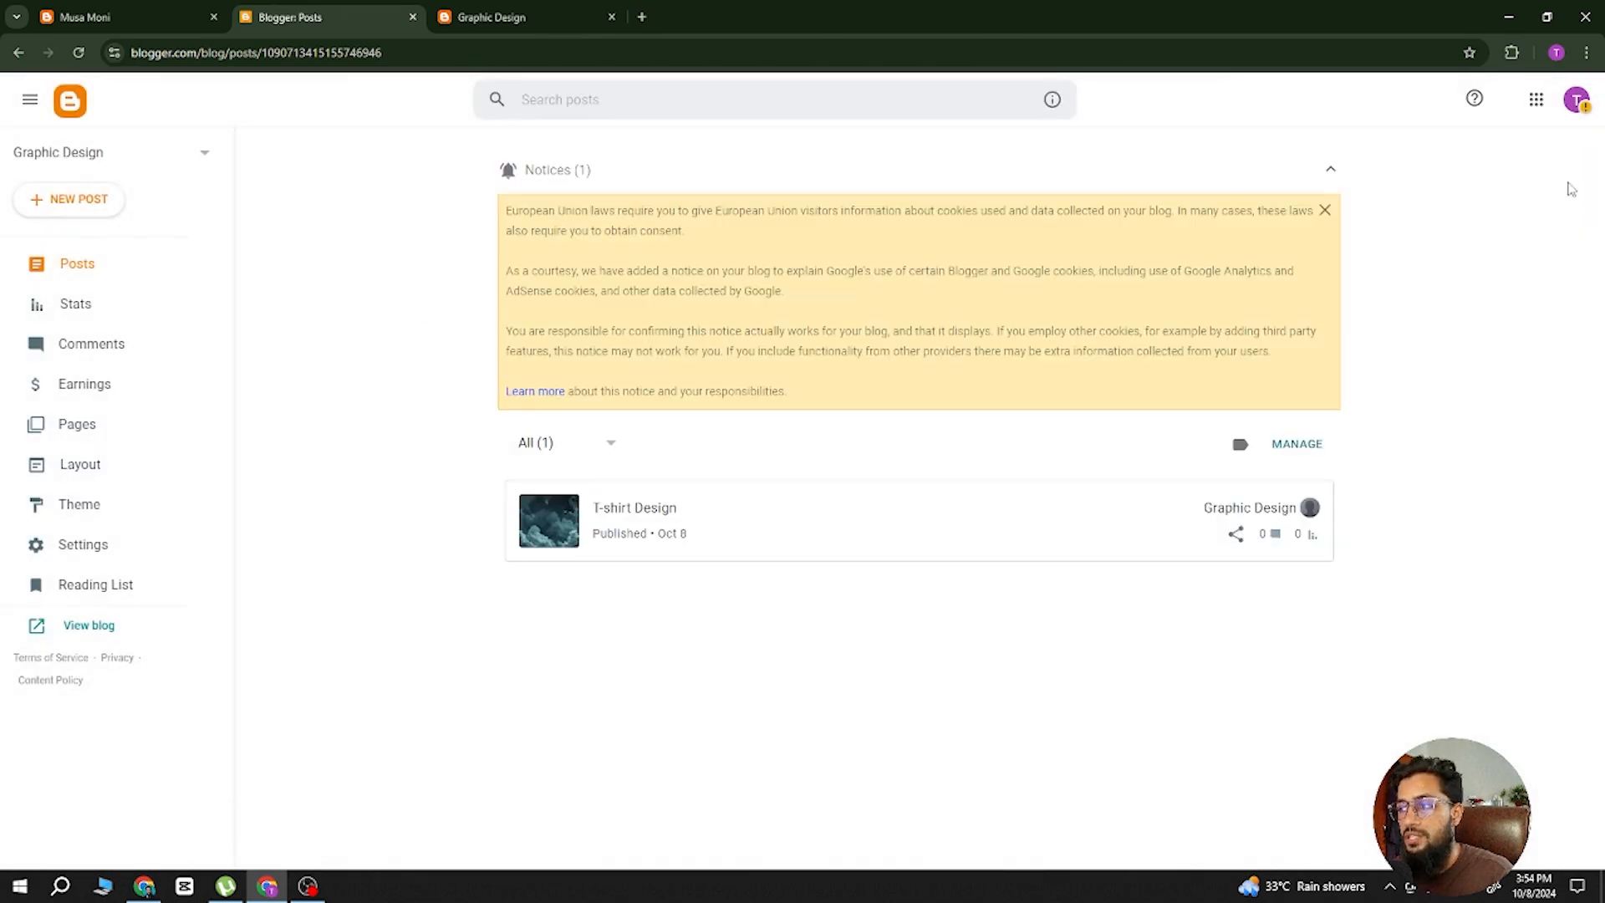
left_click(1325, 210)
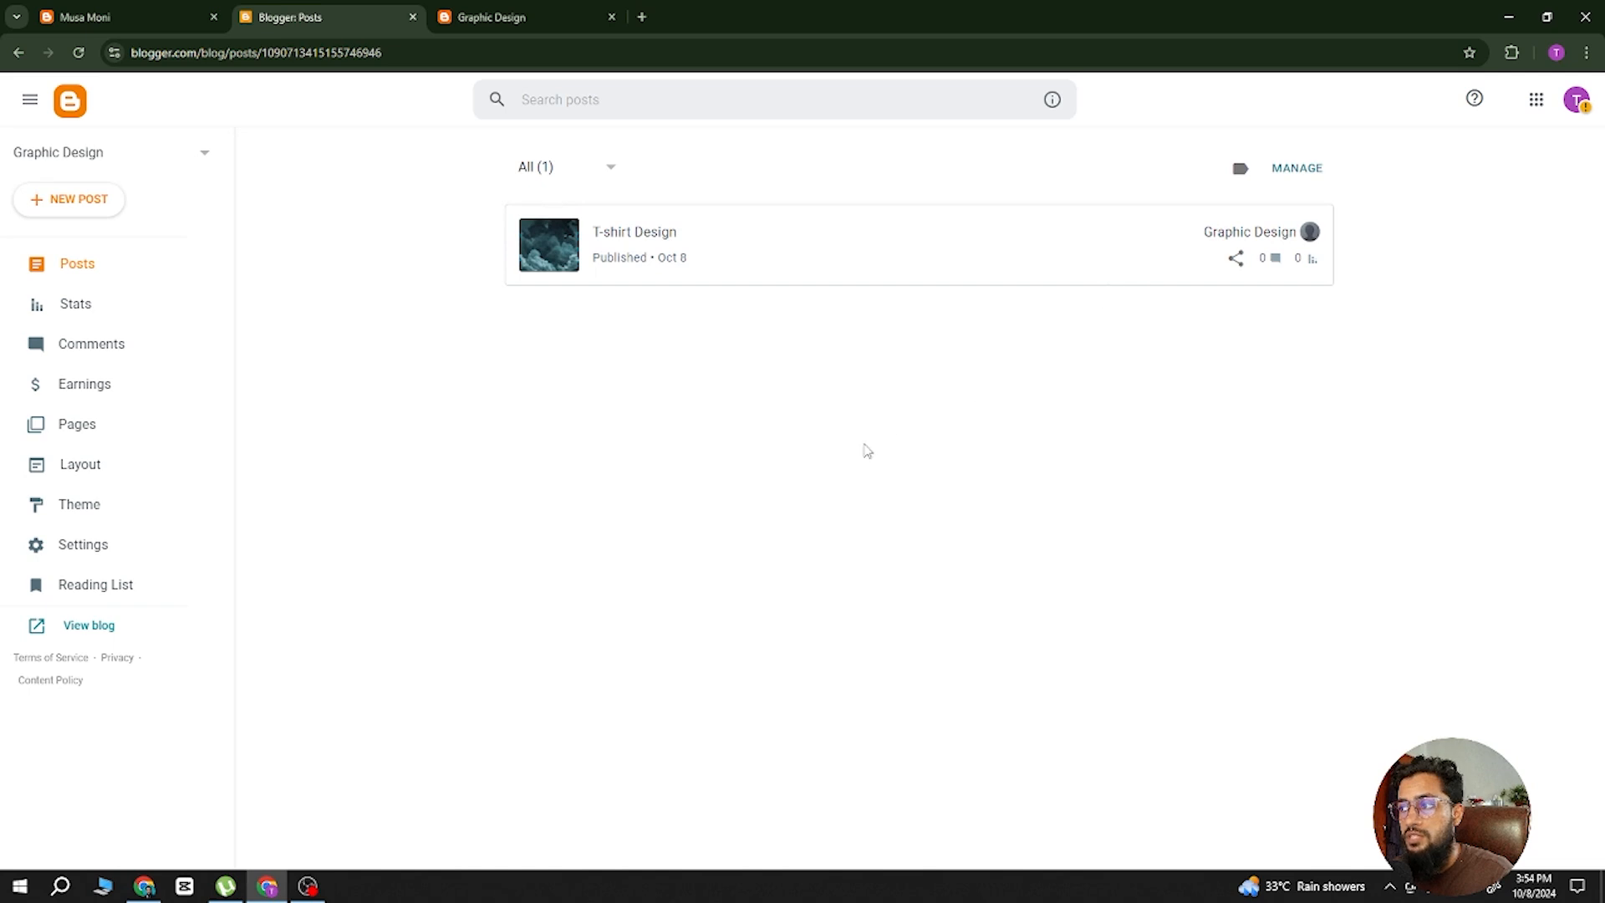
View the live Graphic Design blog and examine how the published T-shirt Design post looks.
left_click(73, 632)
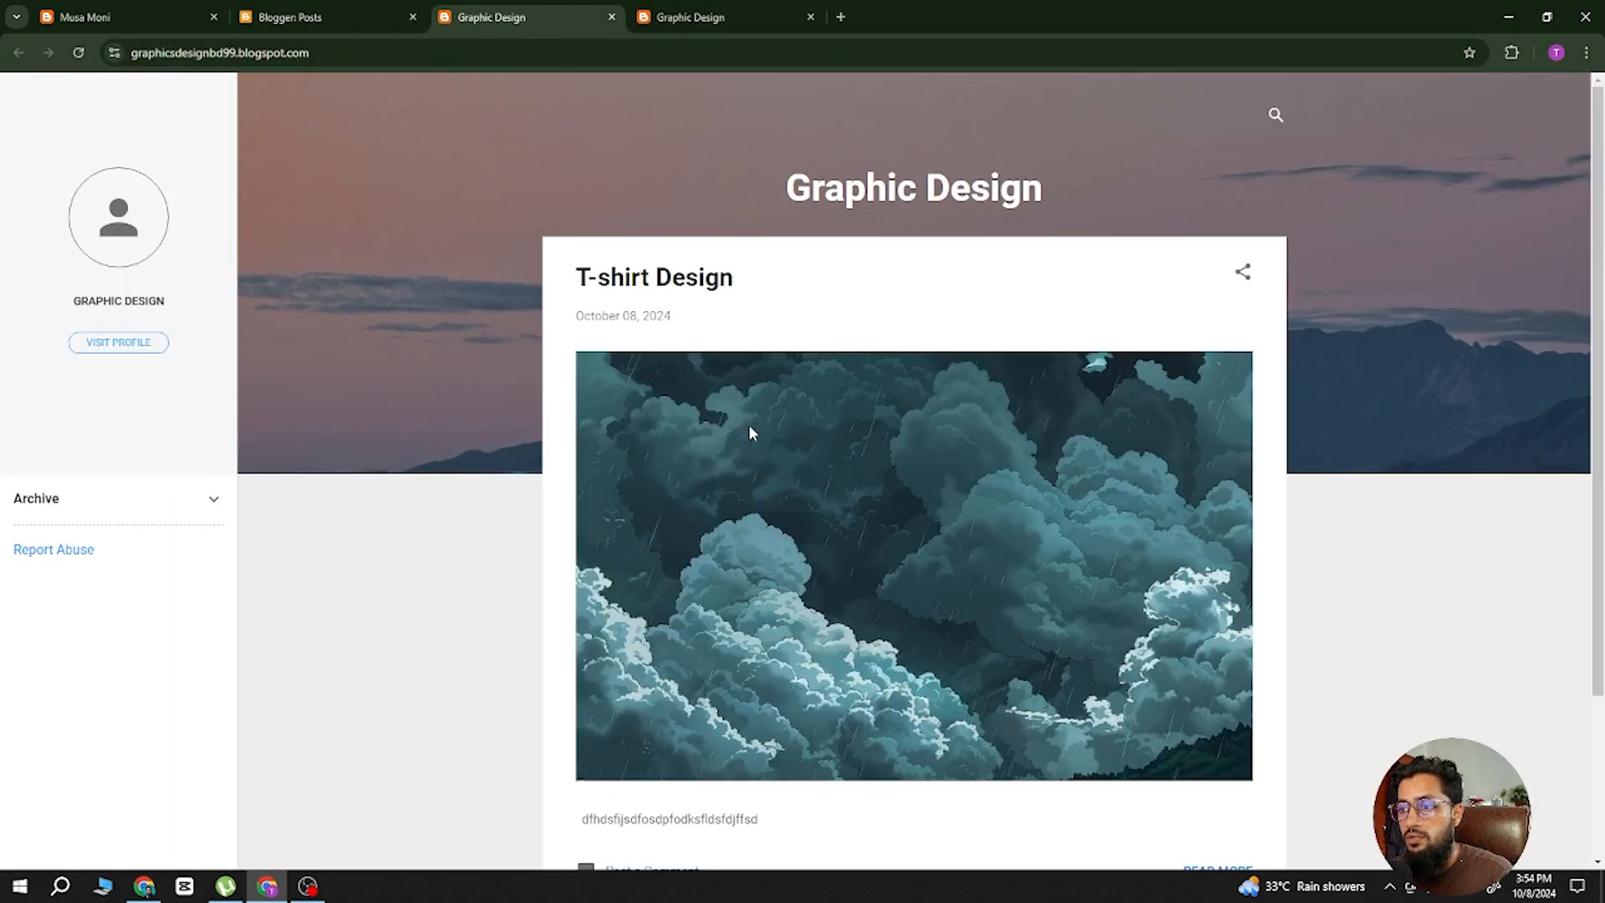
scroll(1050, 333, "down", 2)
scroll(1029, 330, "up", 2)
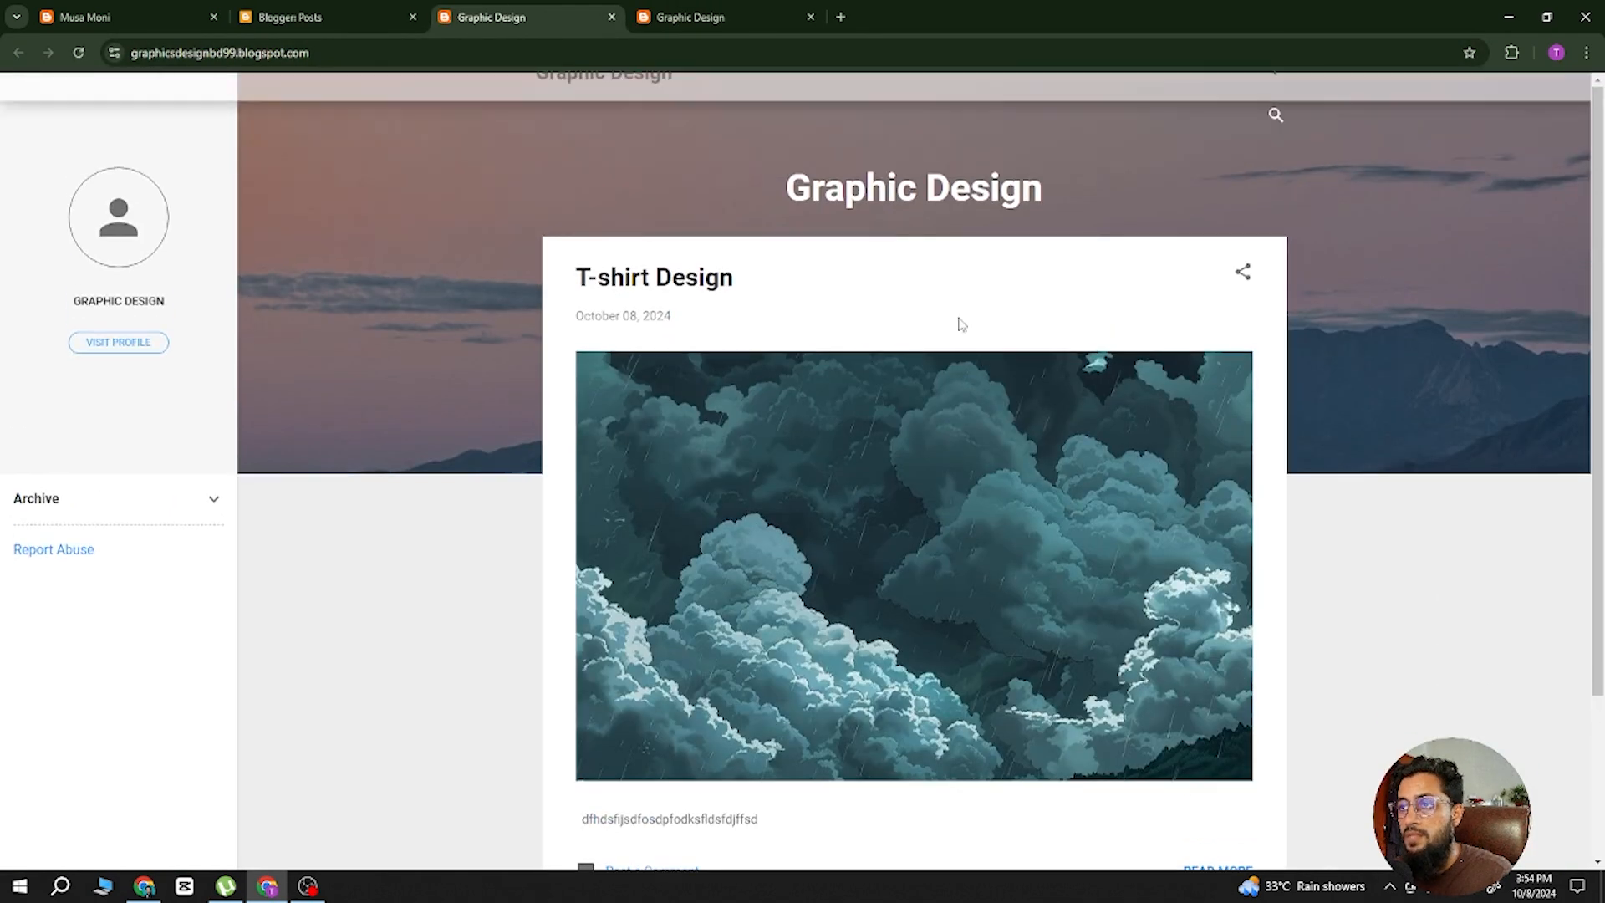
scroll(683, 484, "down", 3)
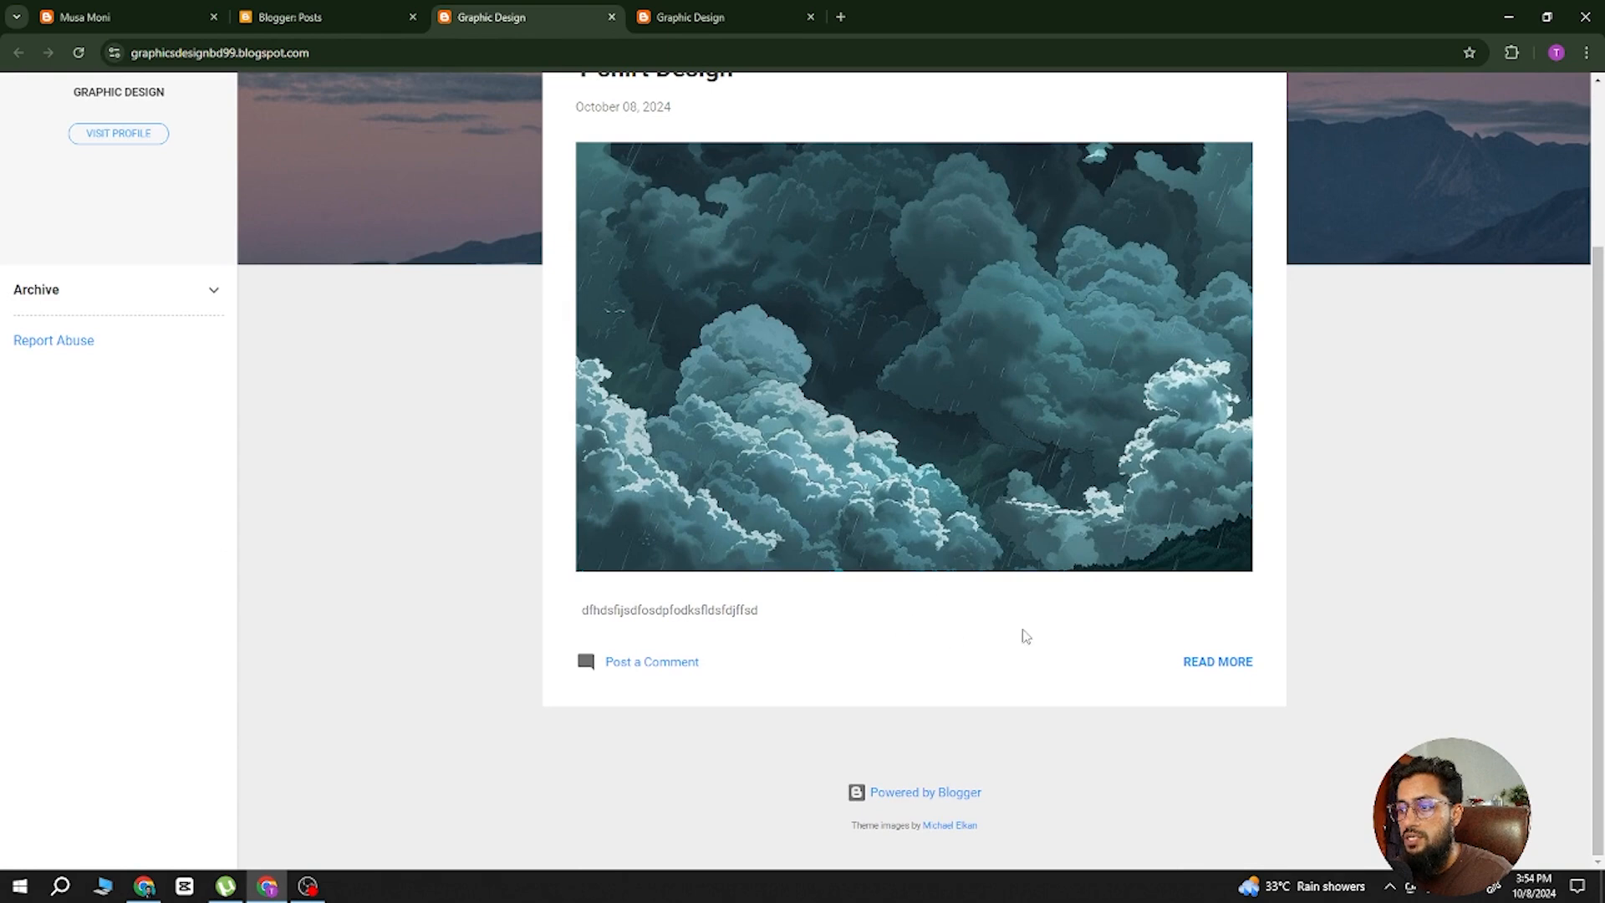
scroll(882, 545, "up", 3)
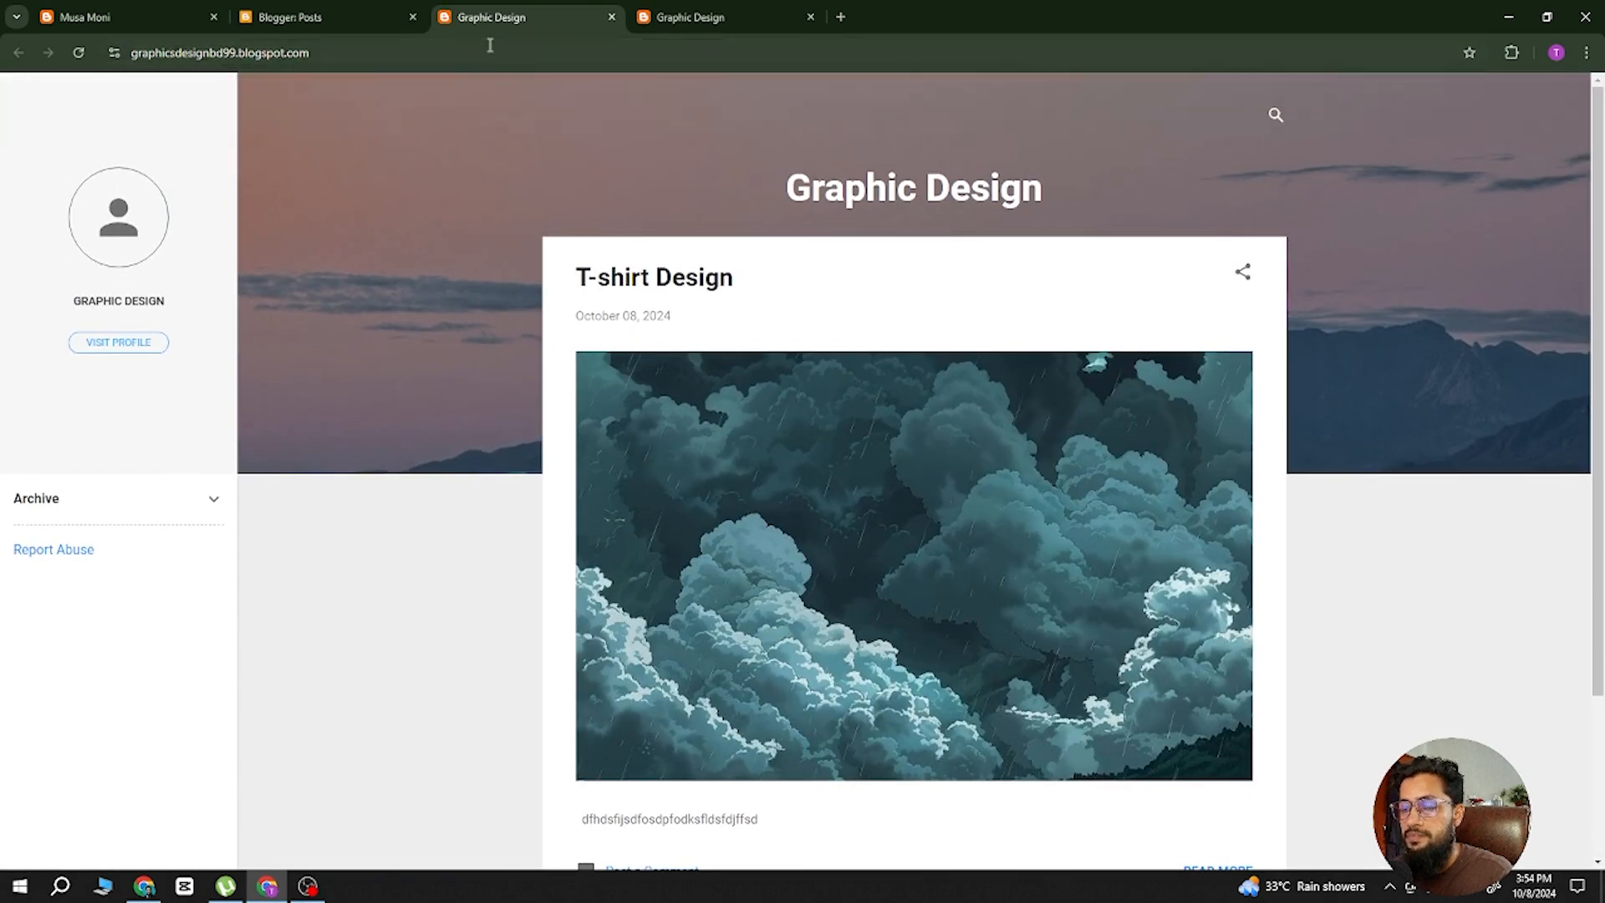
scroll(589, 193, "down", 3)
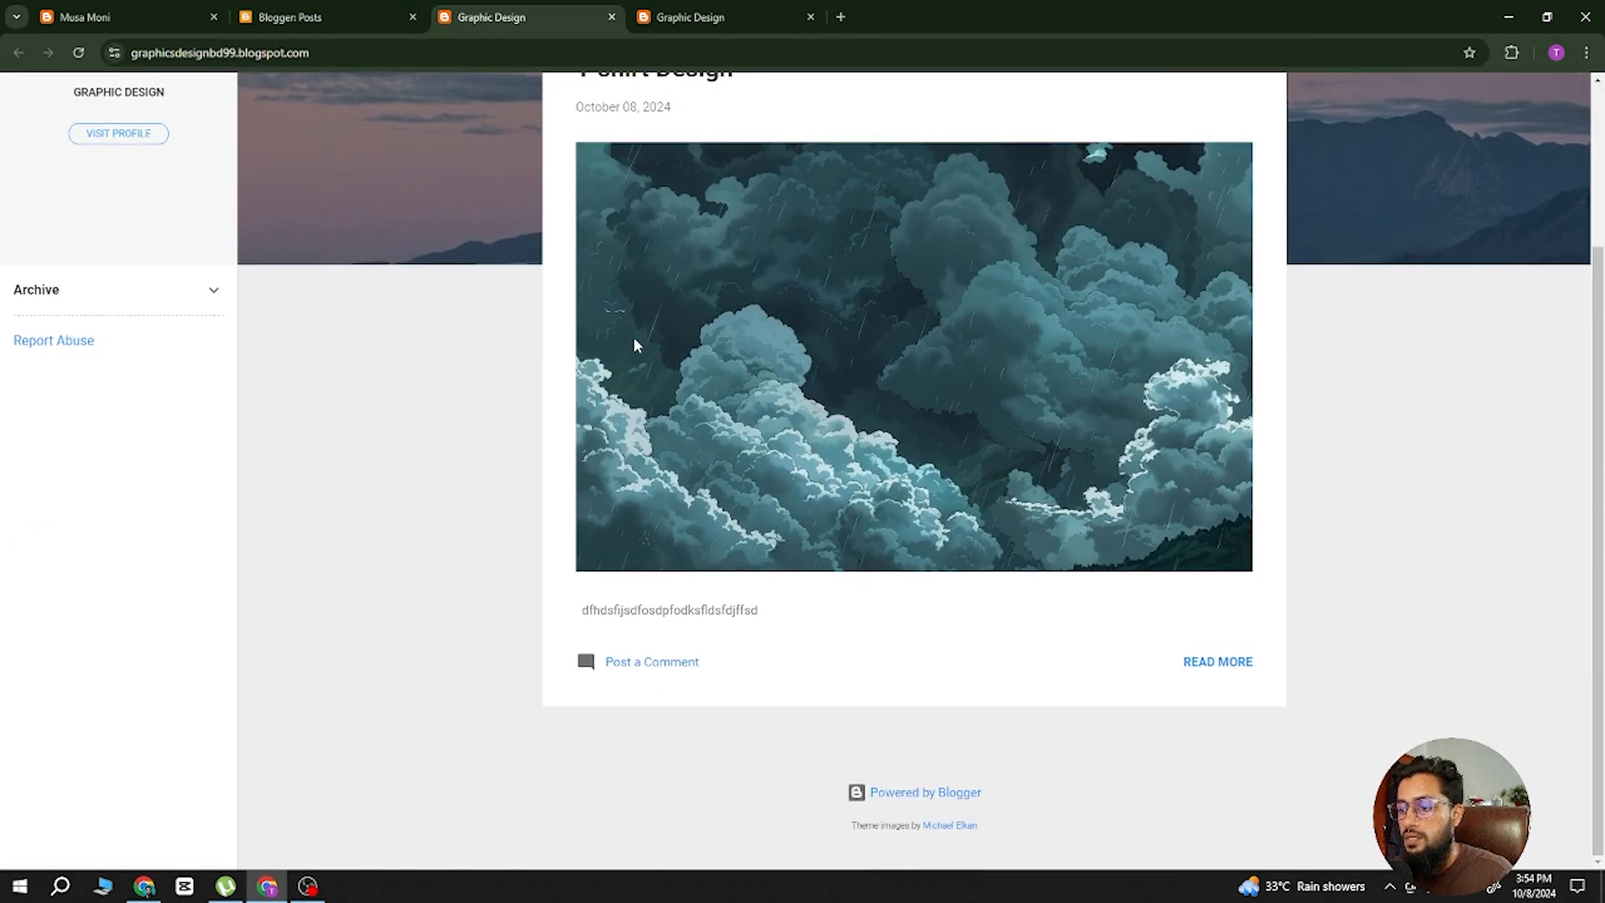
scroll(633, 345, "up", 3)
Return to the Blogger dashboard and create a new post titled "Photo Editing".
left_click(329, 14)
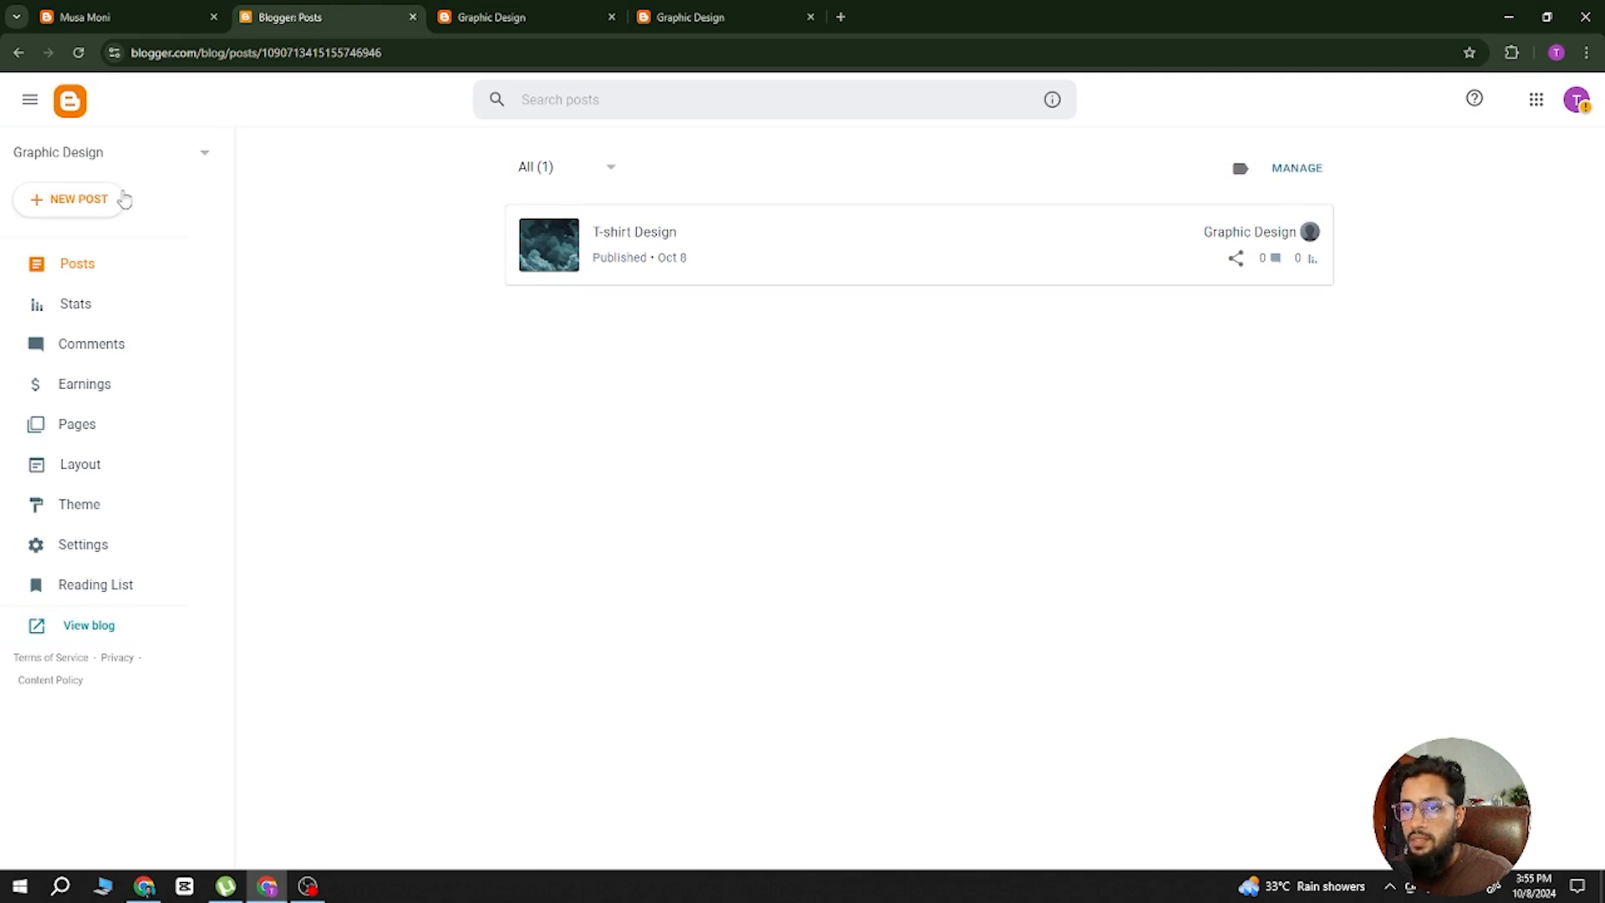
left_click(95, 205)
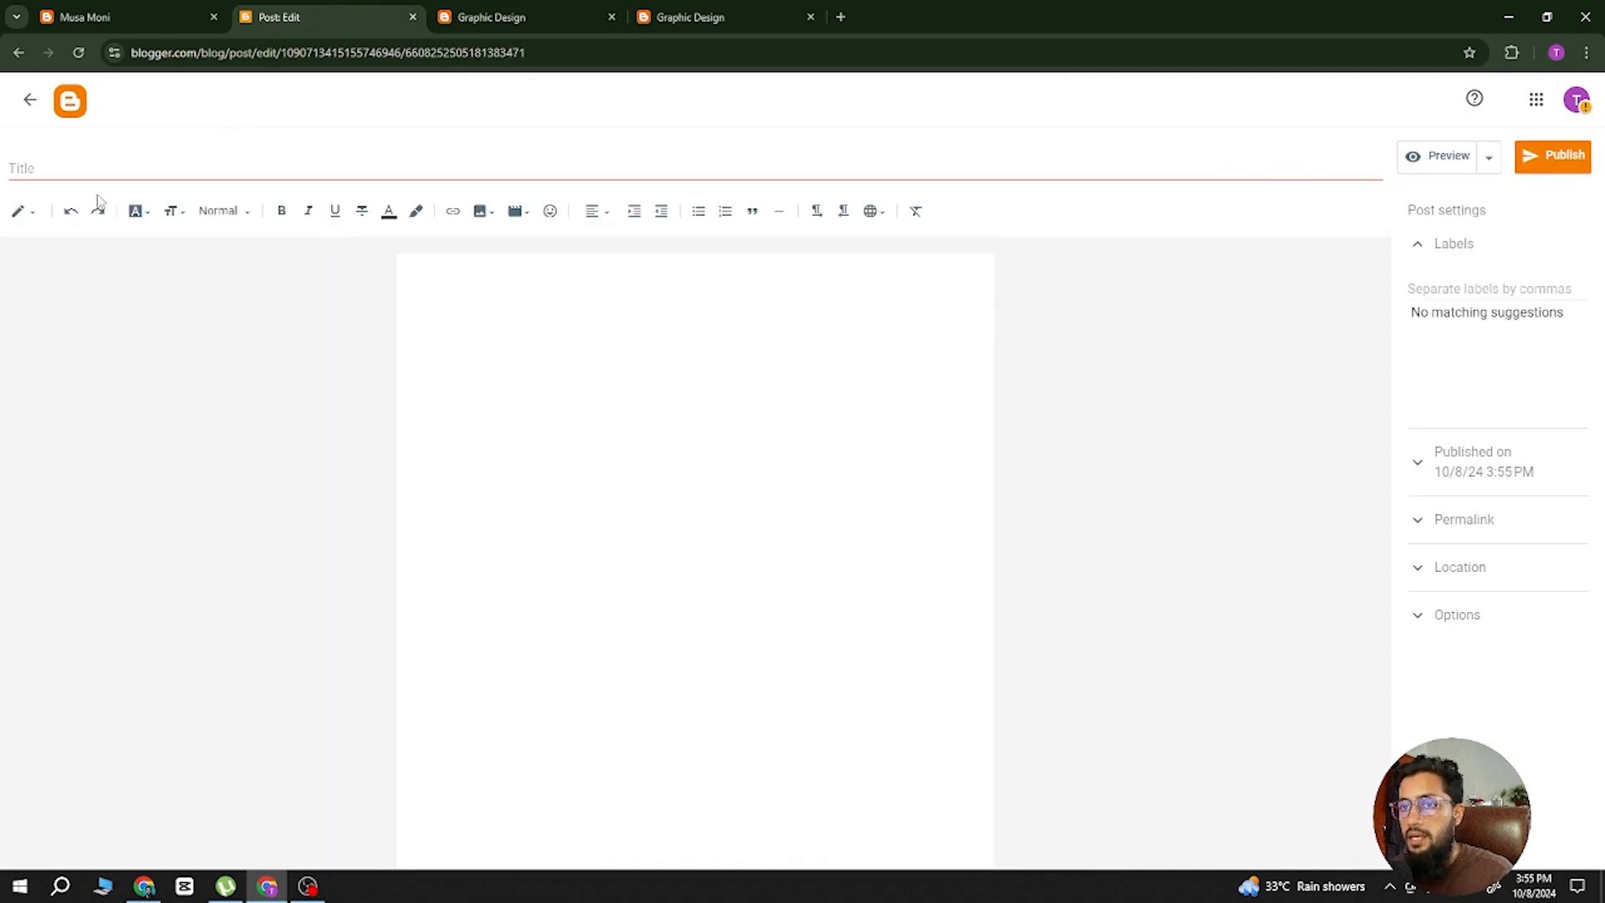
left_click(52, 172)
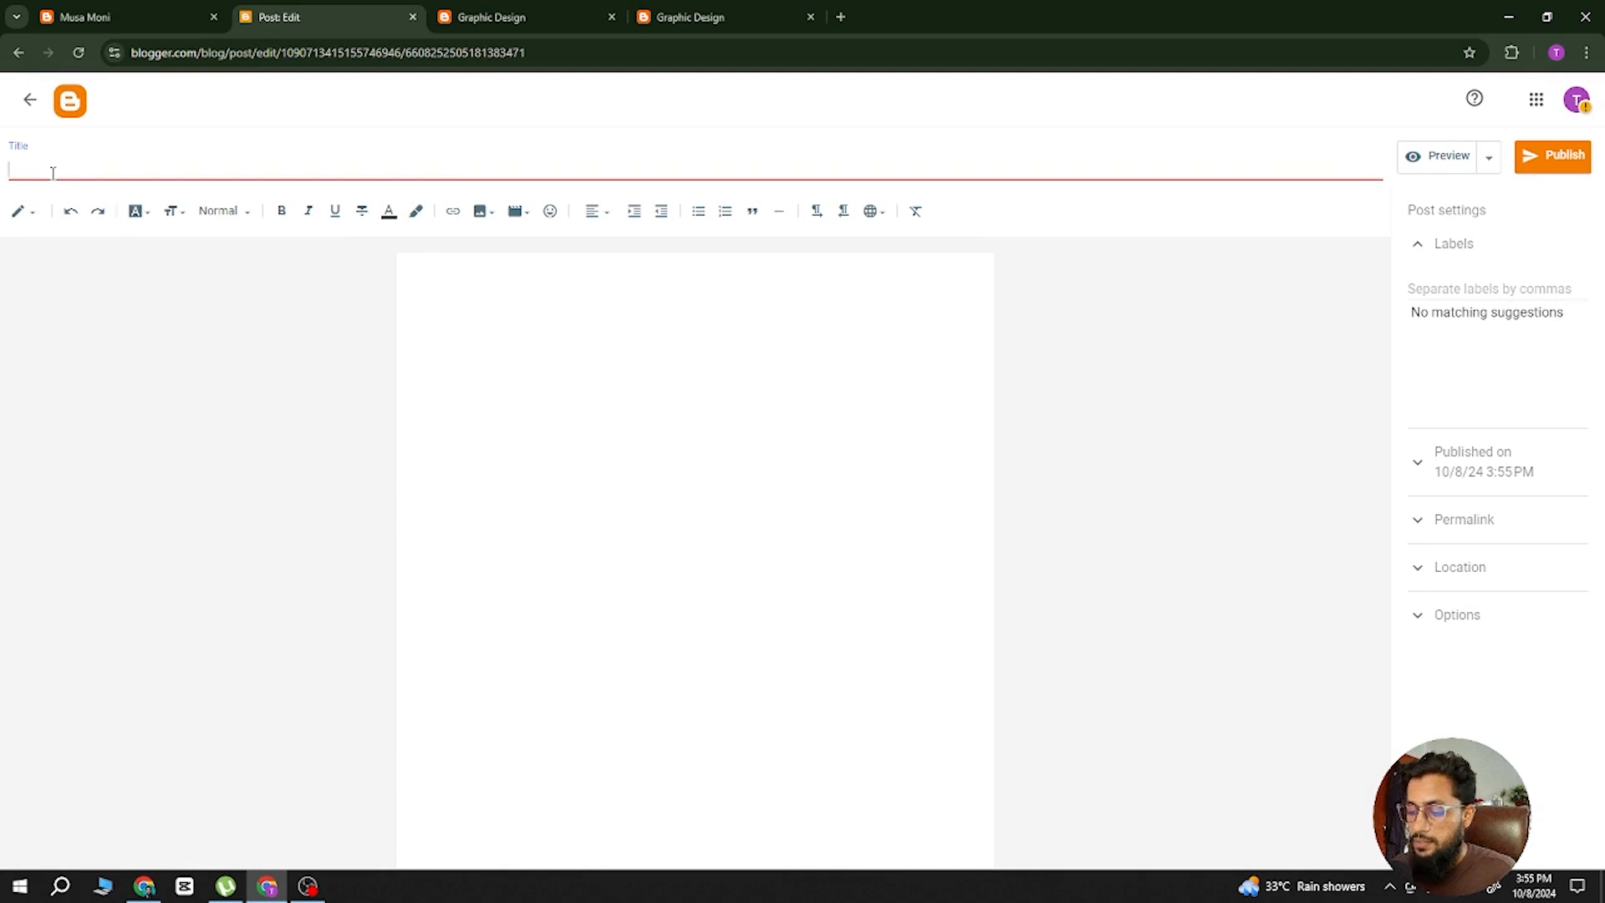
type("Photo E")
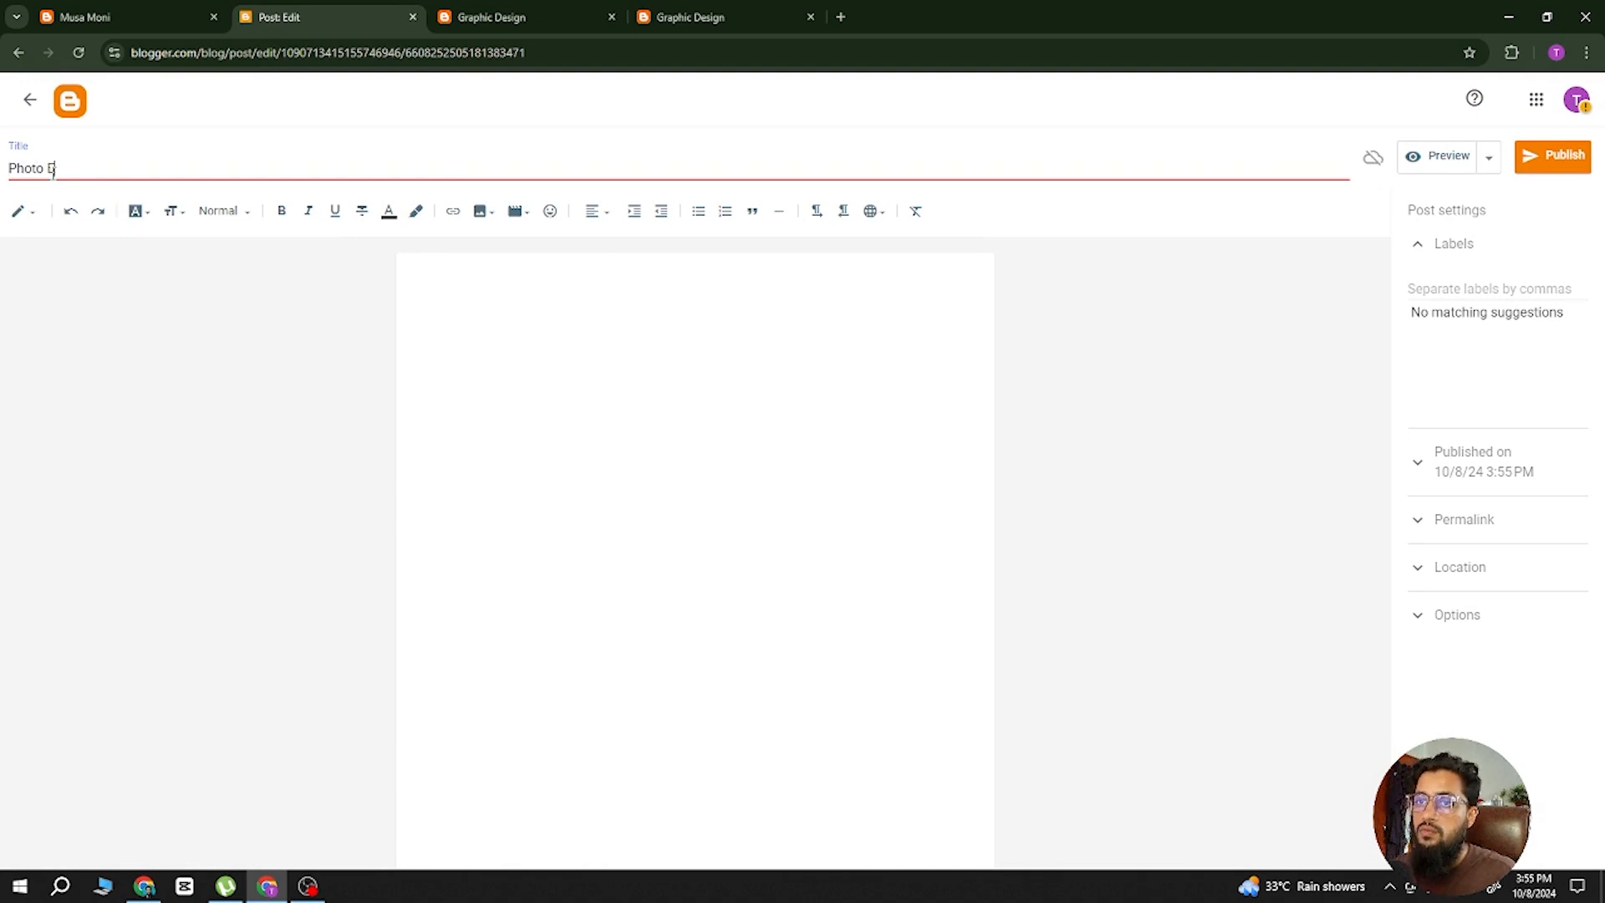
type("diting")
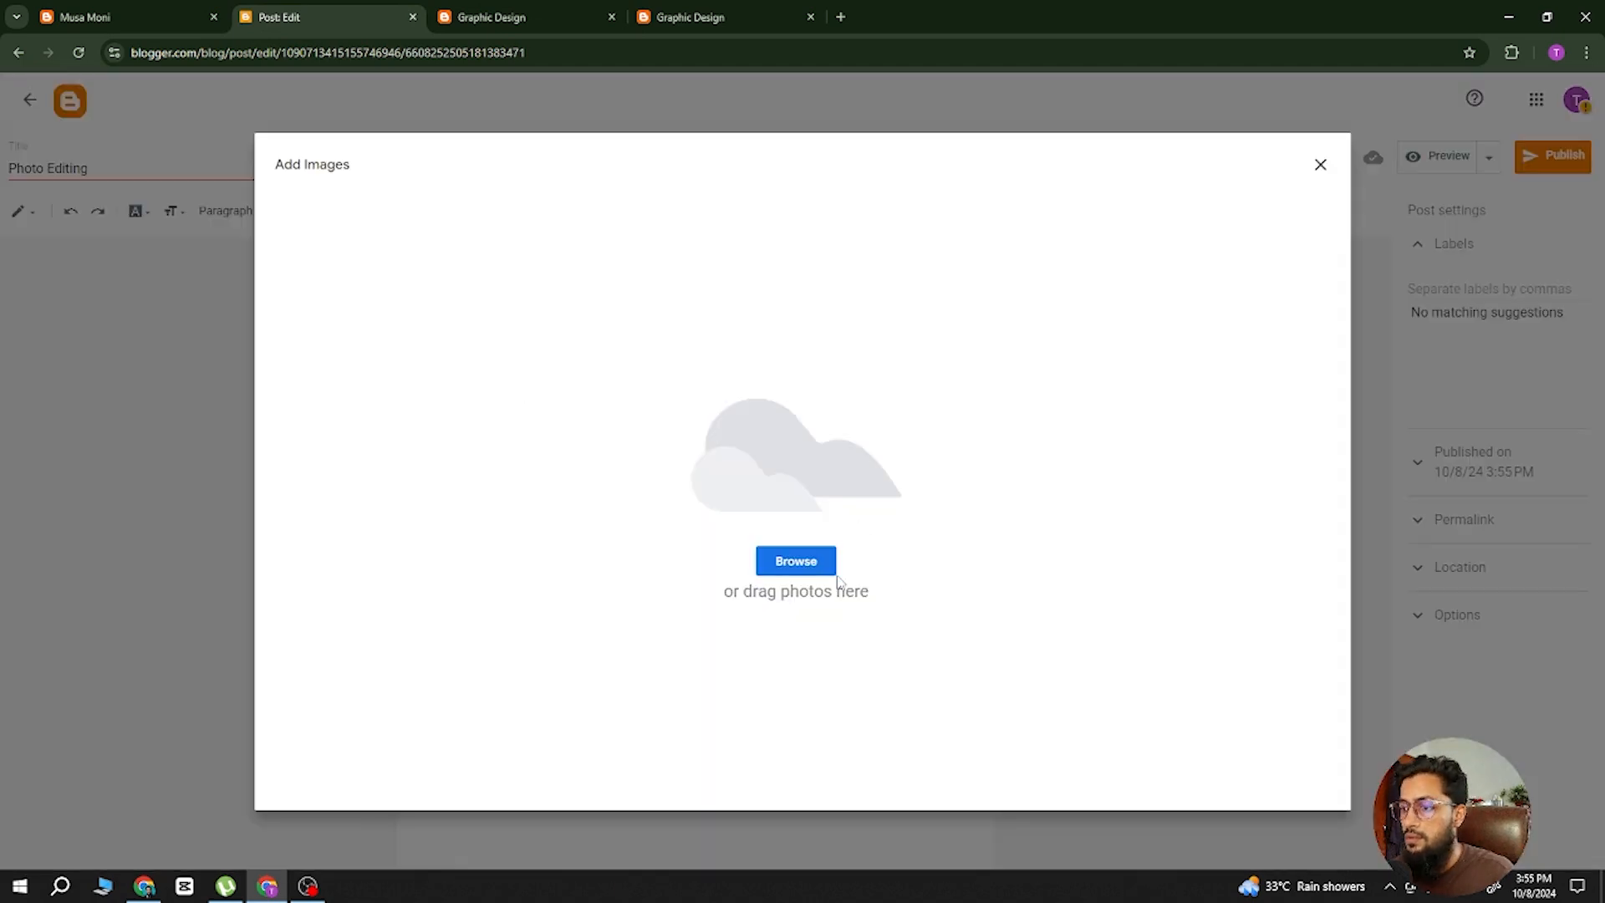
Insert the palm-lined road image from the computer's Downloads folder into the Photo Editing post.
left_click(796, 560)
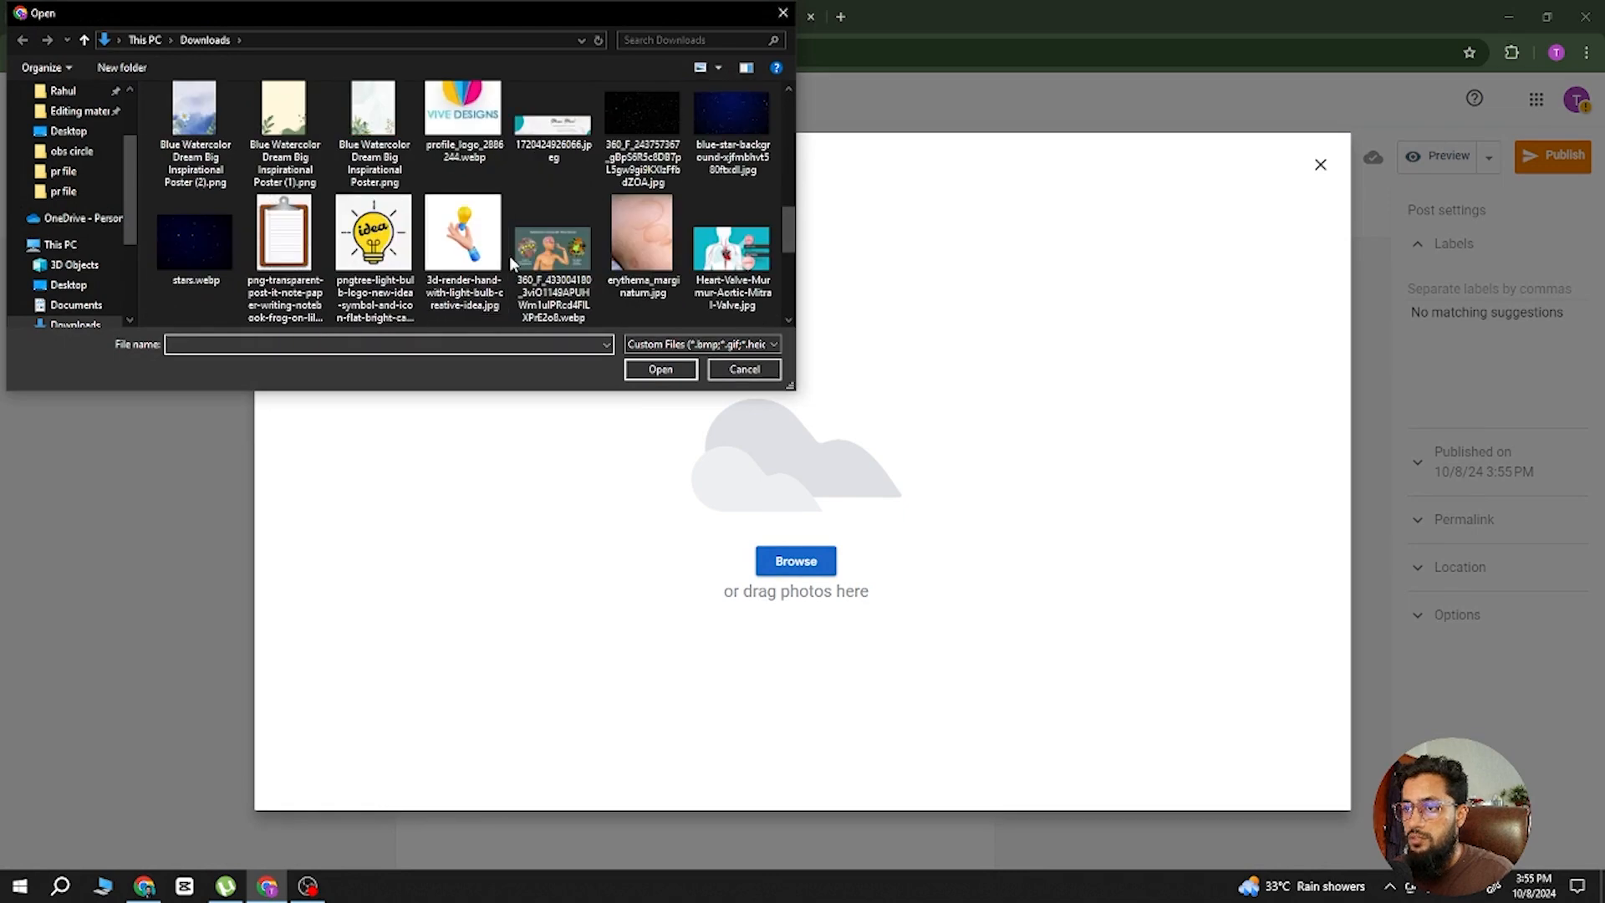
scroll(509, 254, "down", 3)
double_click(530, 258)
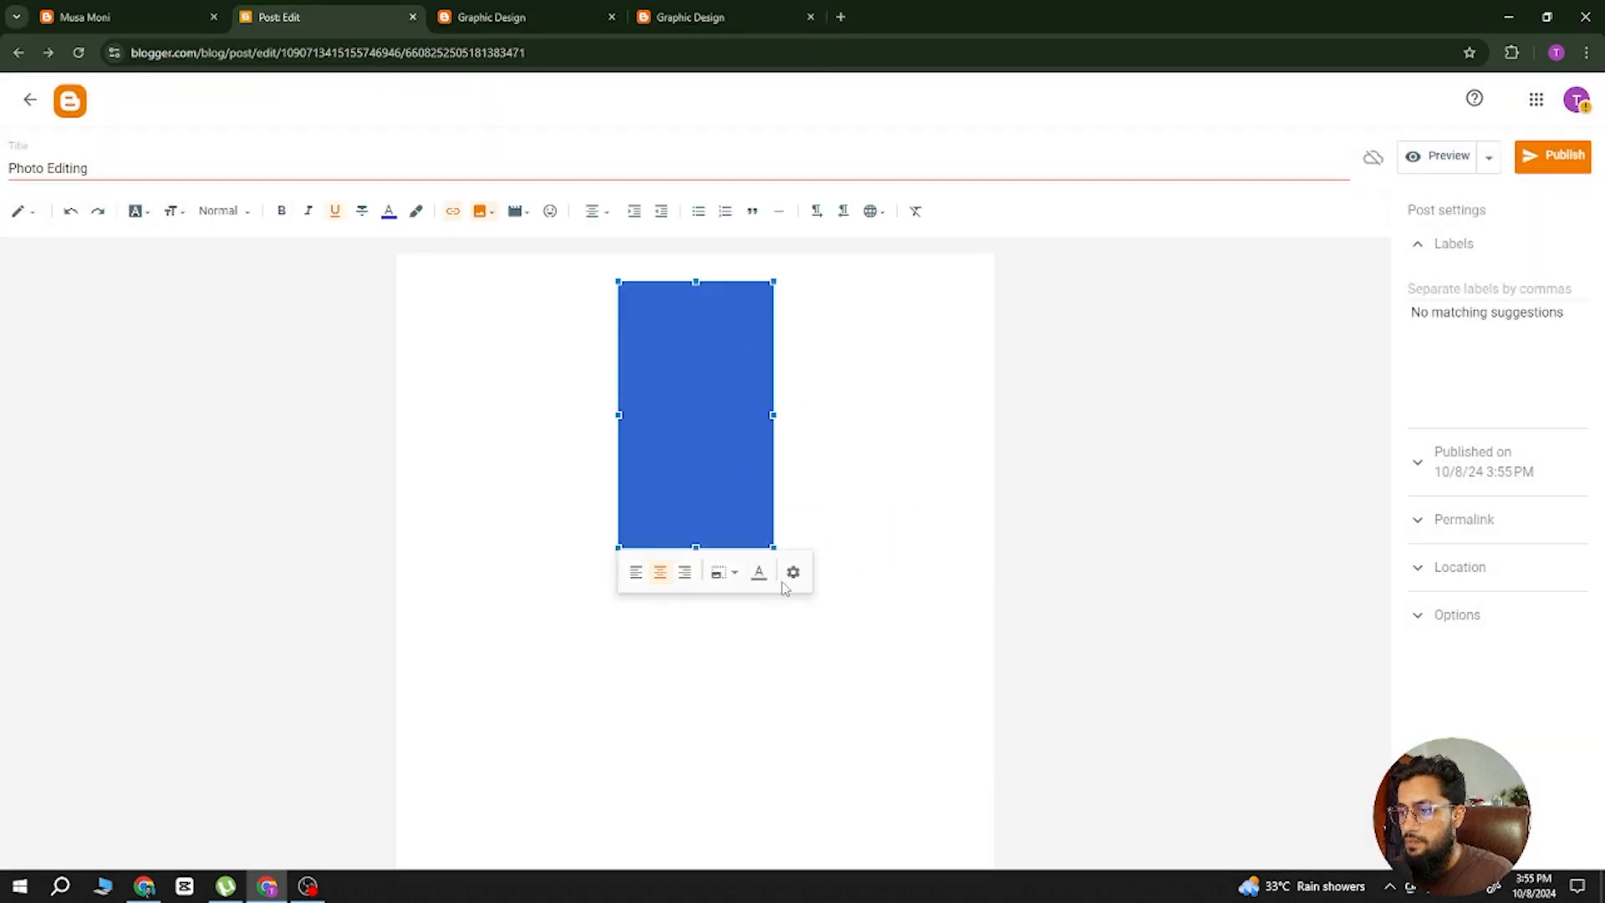
Set the size of the image in the Photo Editing post to X-Large.
left_click(794, 577)
left_click(705, 566)
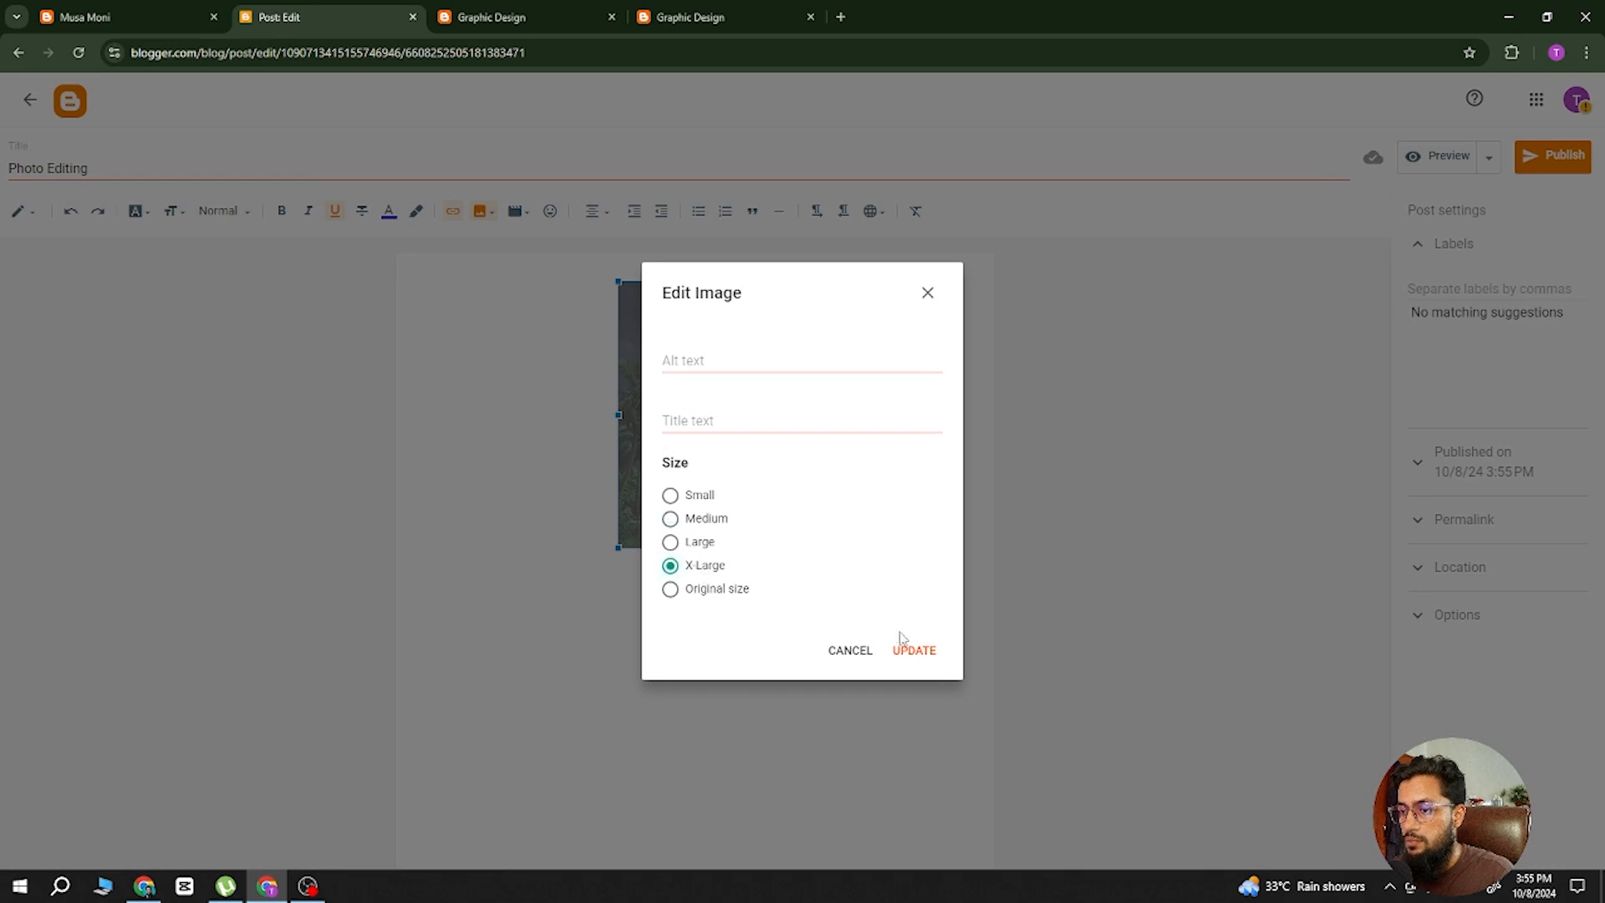
left_click(904, 652)
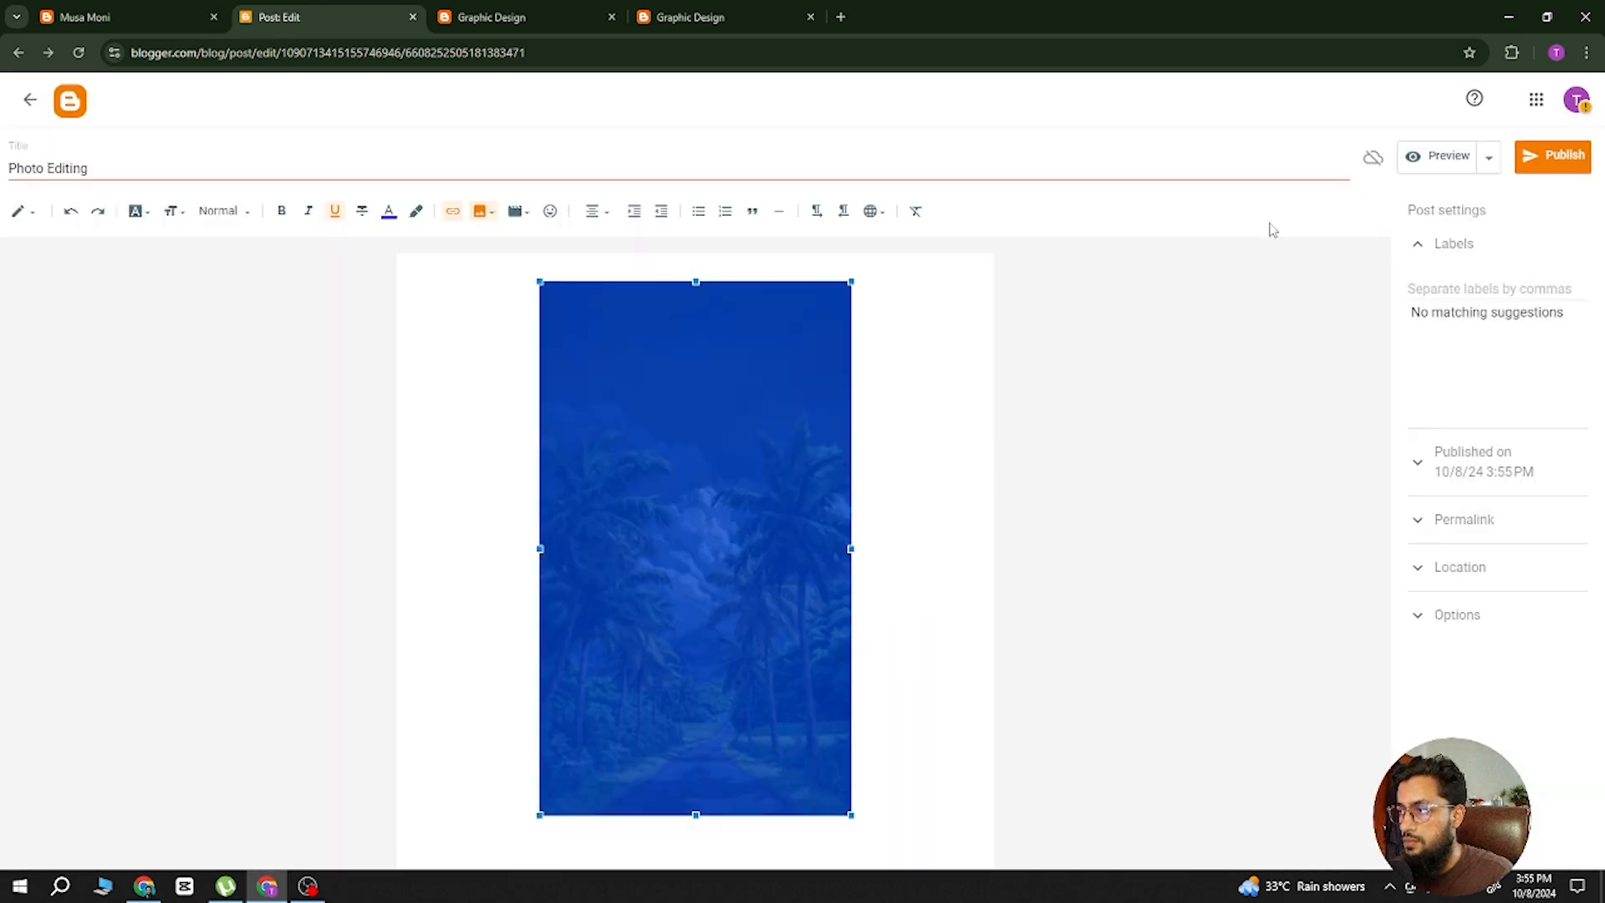
left_click(865, 463)
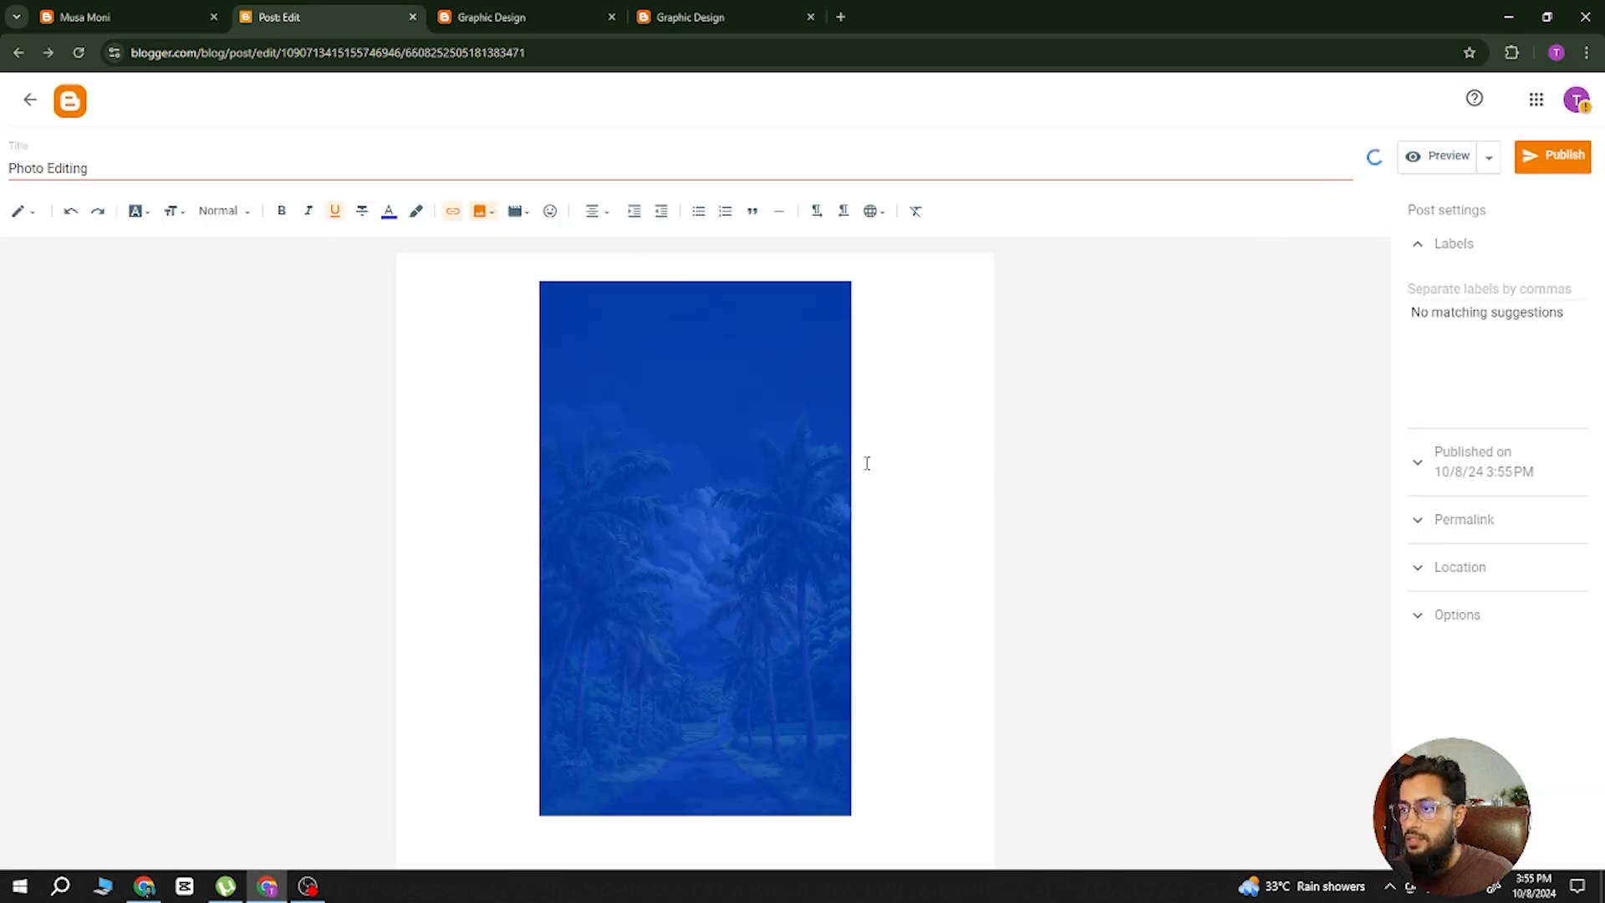
left_click(717, 414)
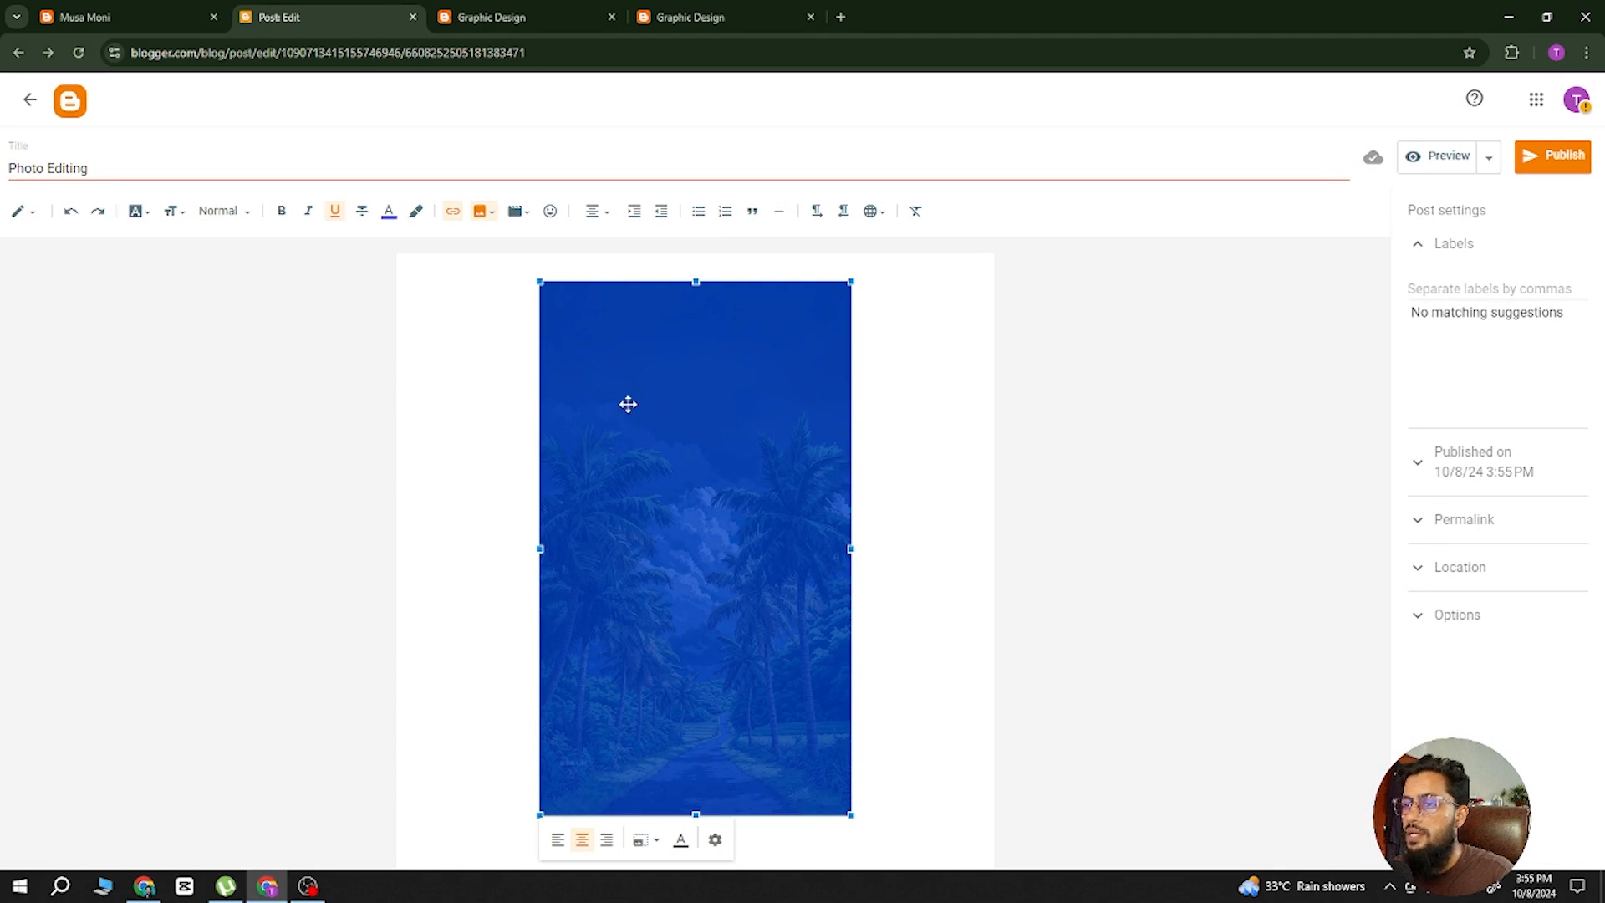
left_click(880, 673)
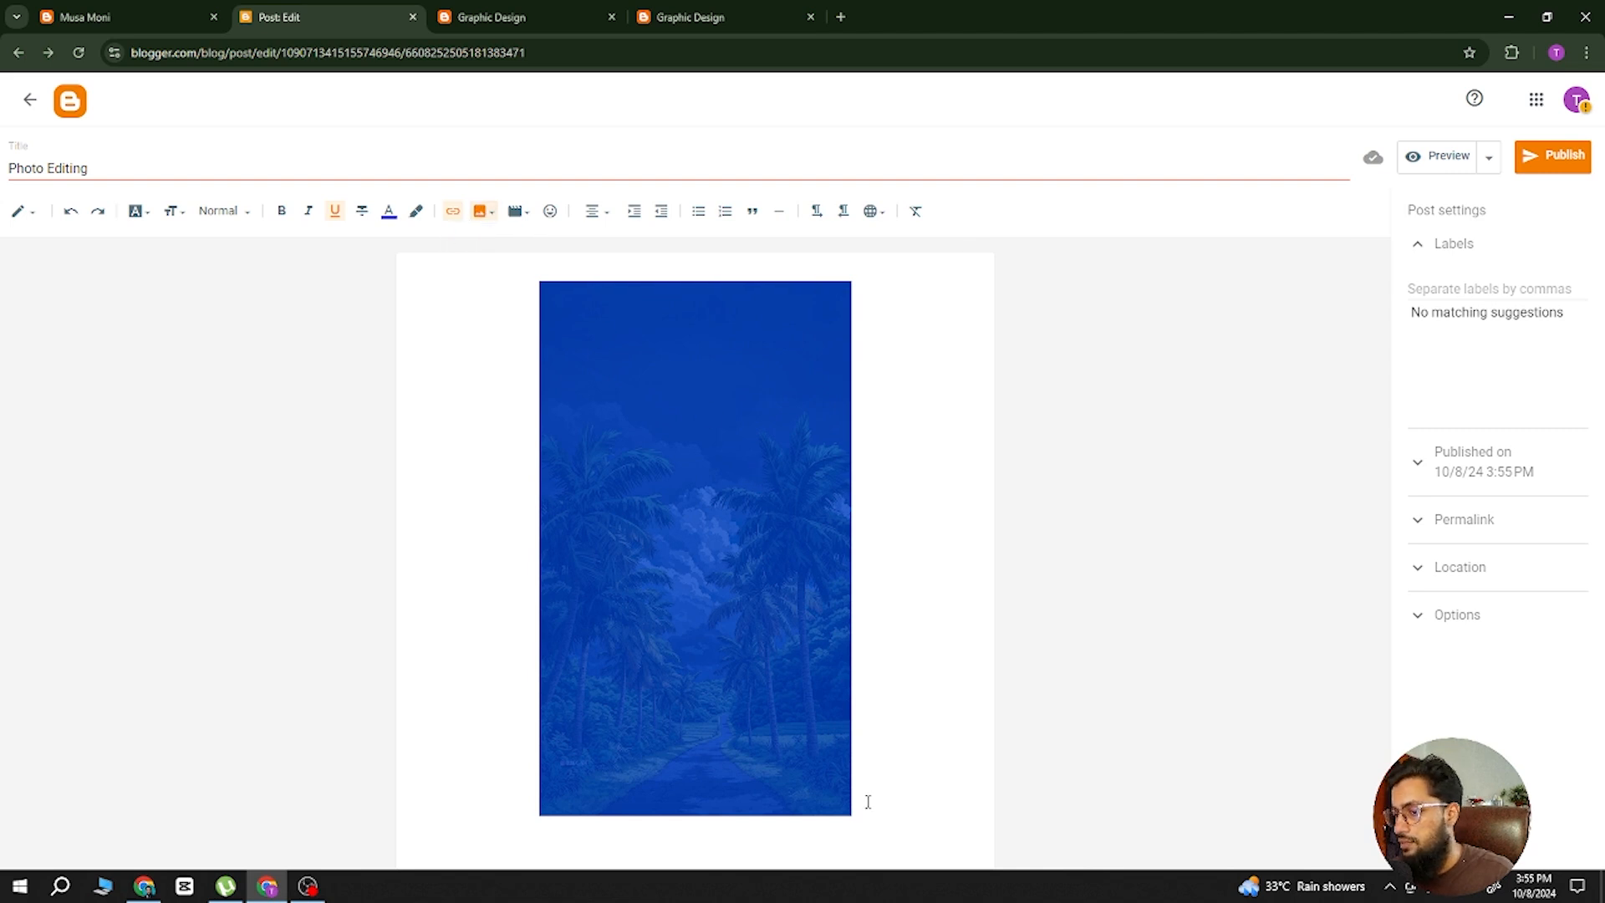
Delete the image from the Photo Editing post and insert the YouTube video at youtube.com/watch?v=-LiWV6GRSYo in its place.
left_click(809, 679)
key("Delete")
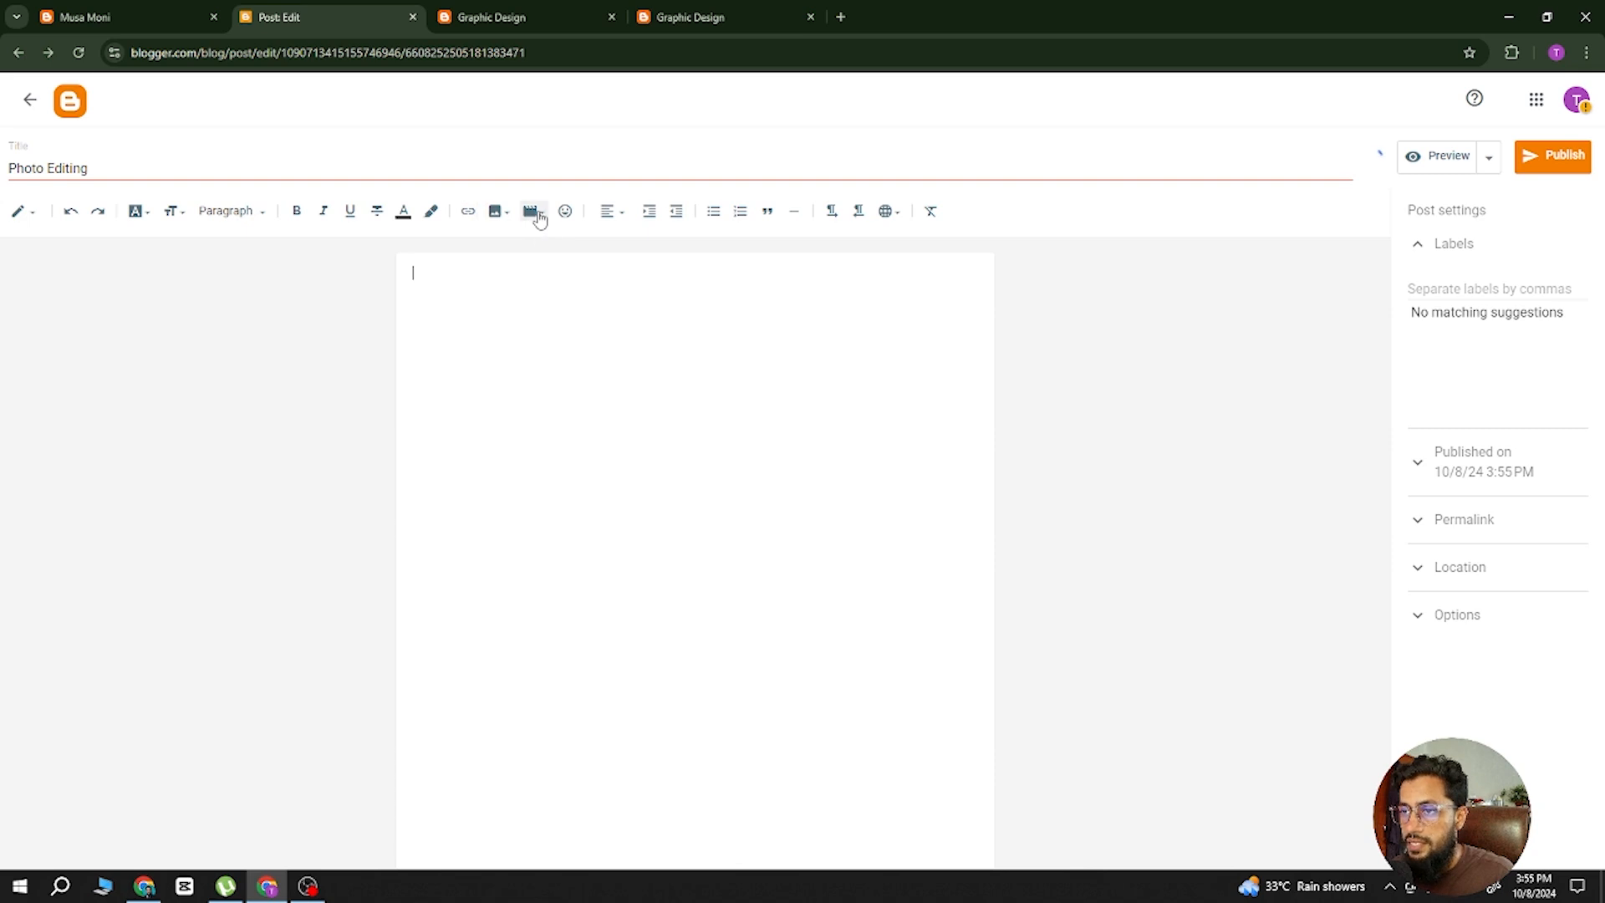
left_click(536, 214)
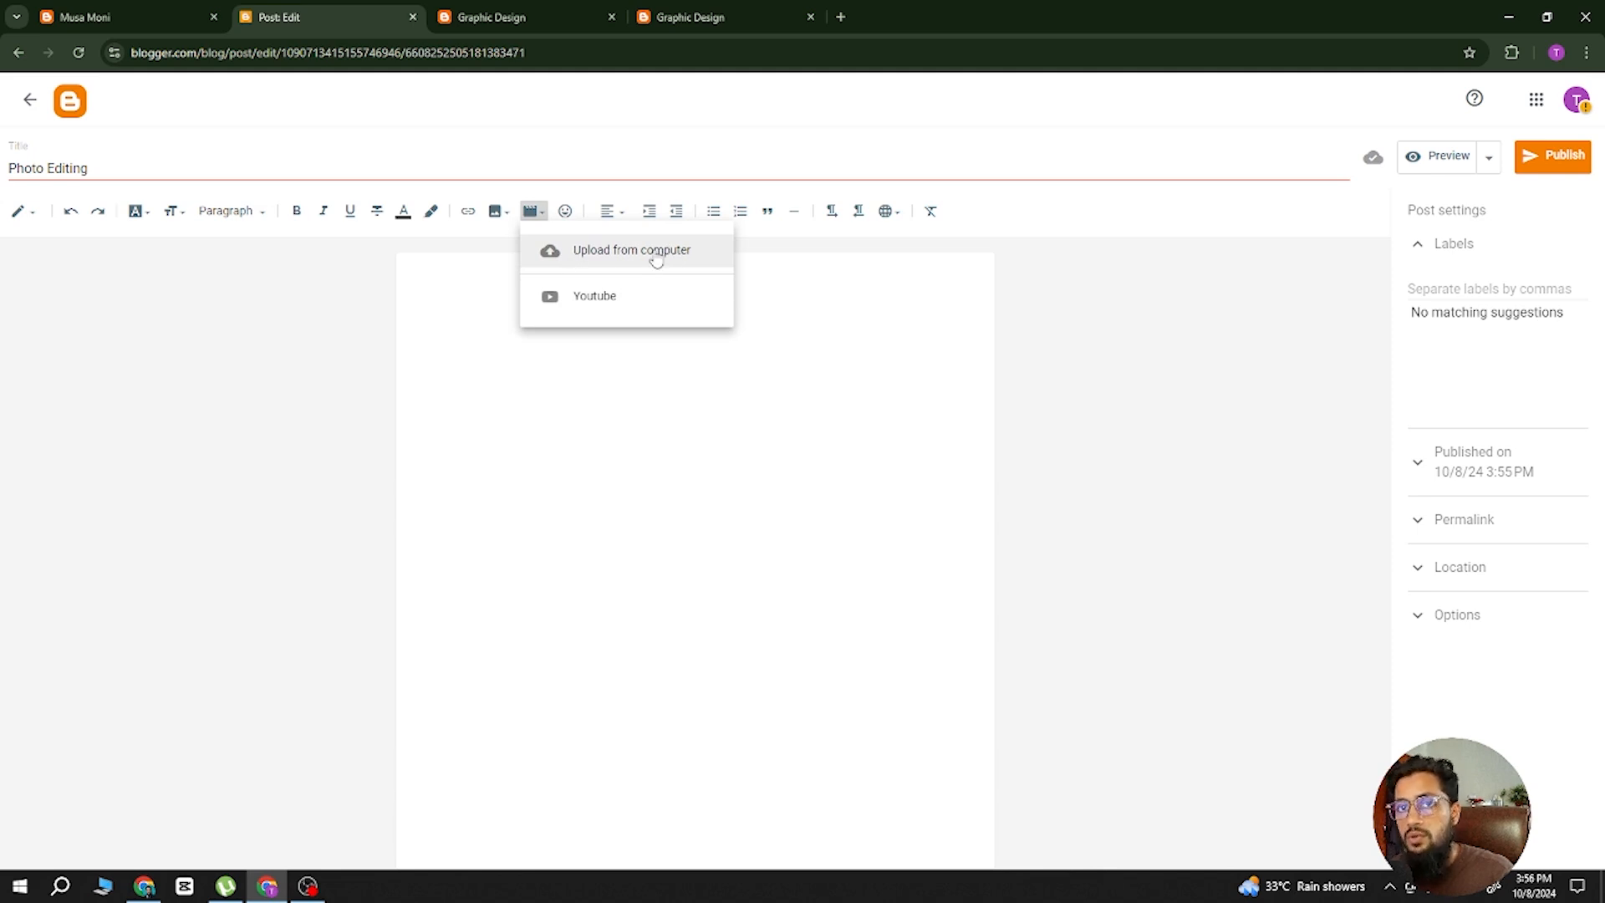
left_click(613, 306)
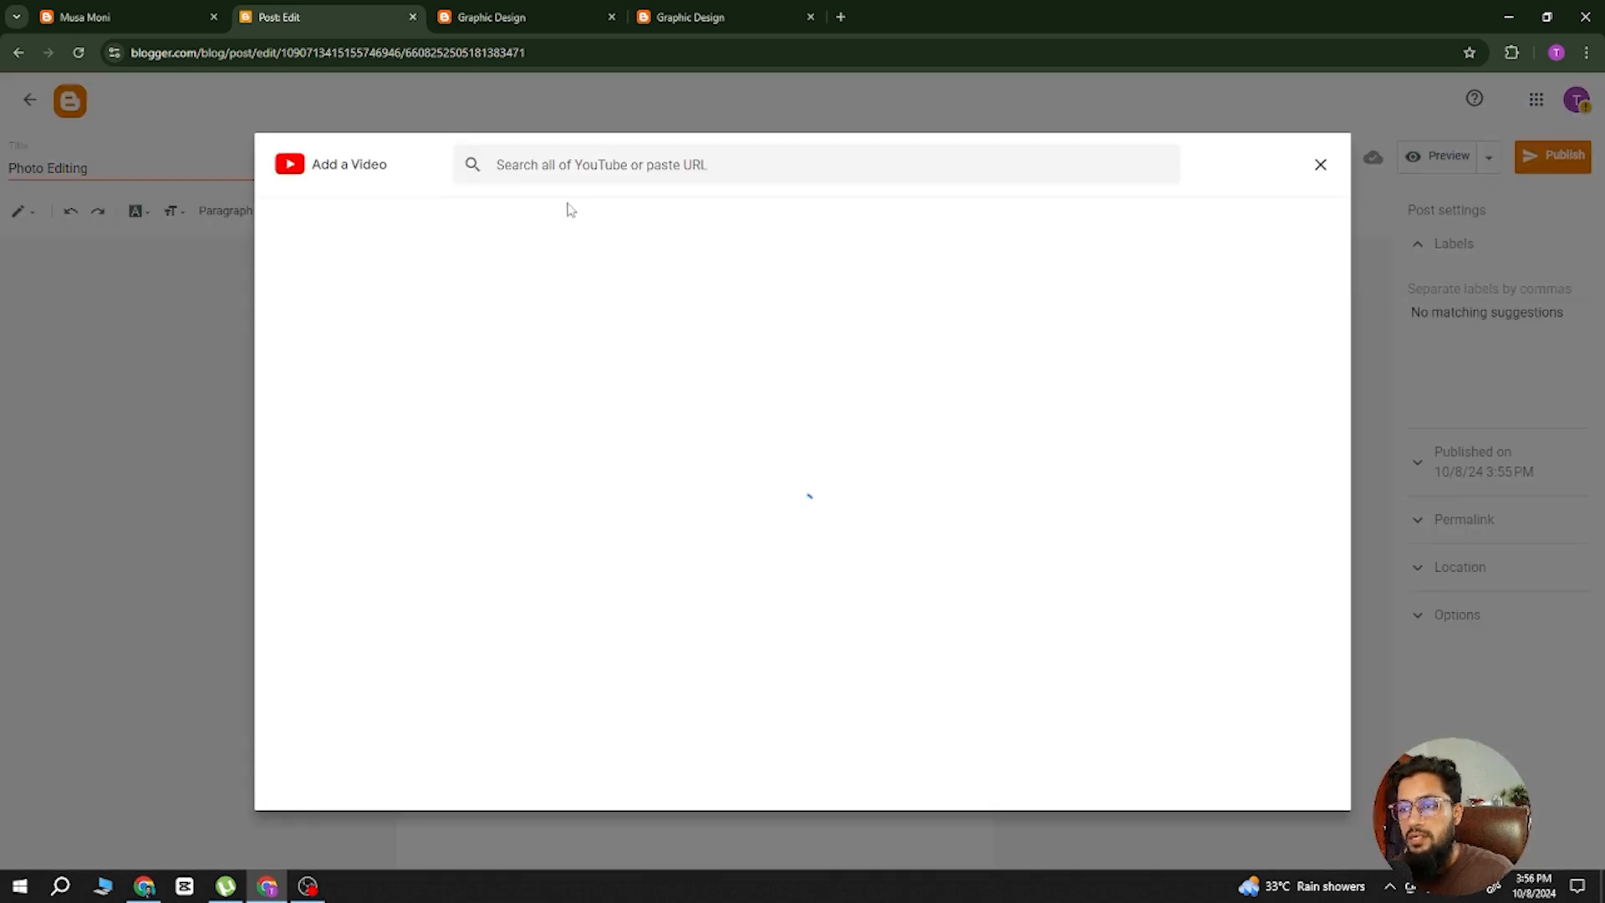
left_click(627, 165)
key("alt+Tab")
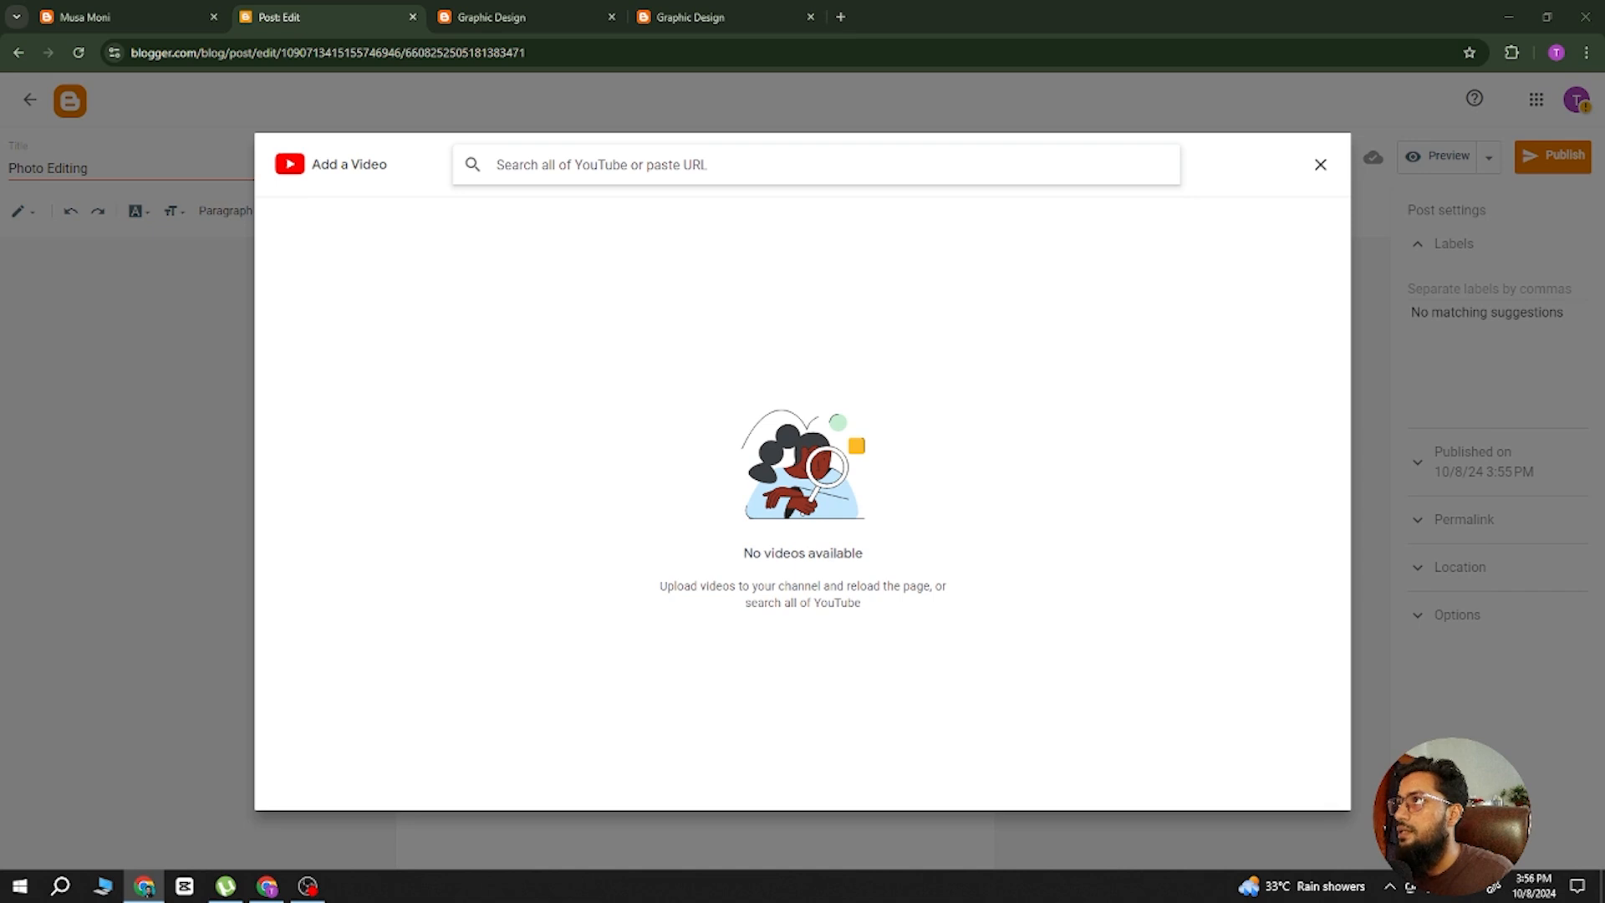
left_click(607, 166)
type("https://www.youtube.com/watch?v=-LIWV6GRSYo&ab_channel=MusaMoni%28Portfolio%29")
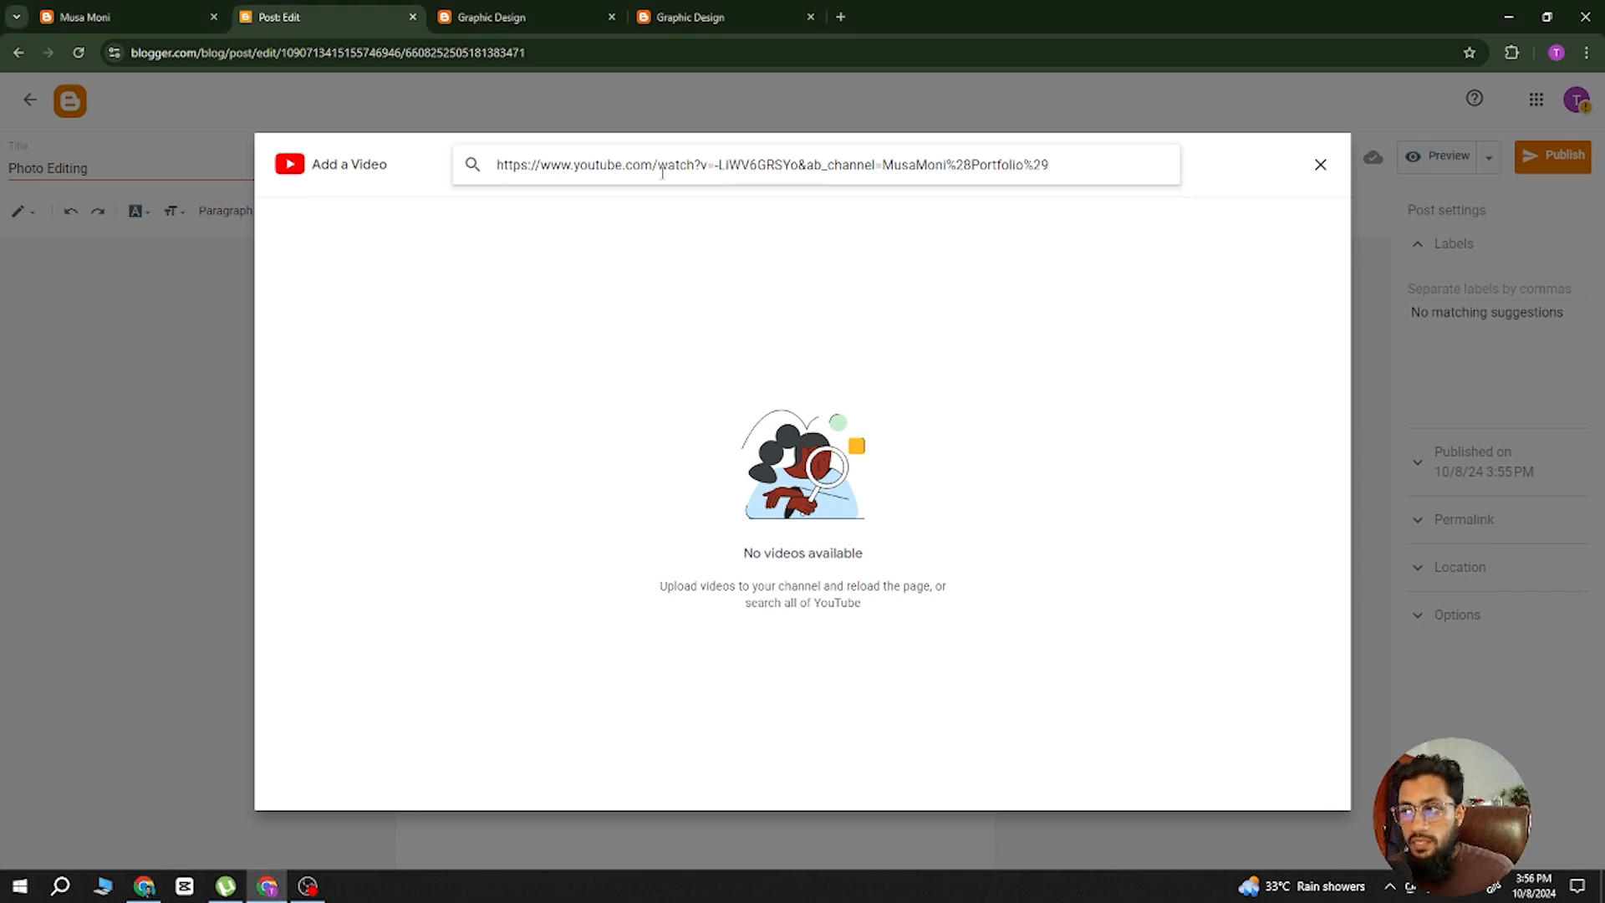
key("Return")
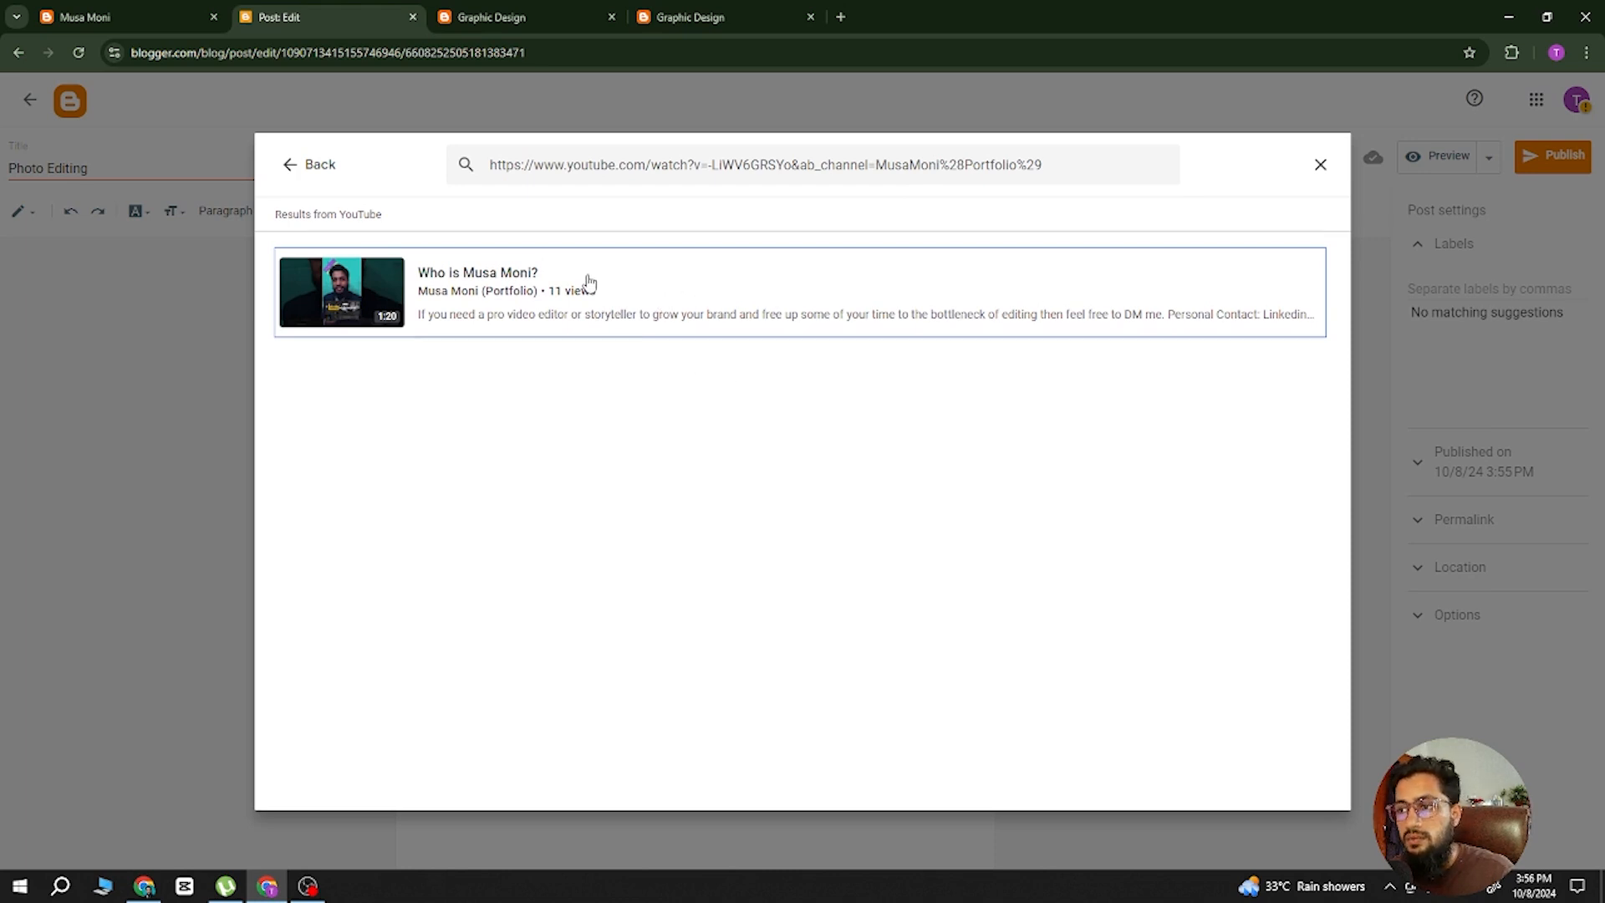
left_click(659, 298)
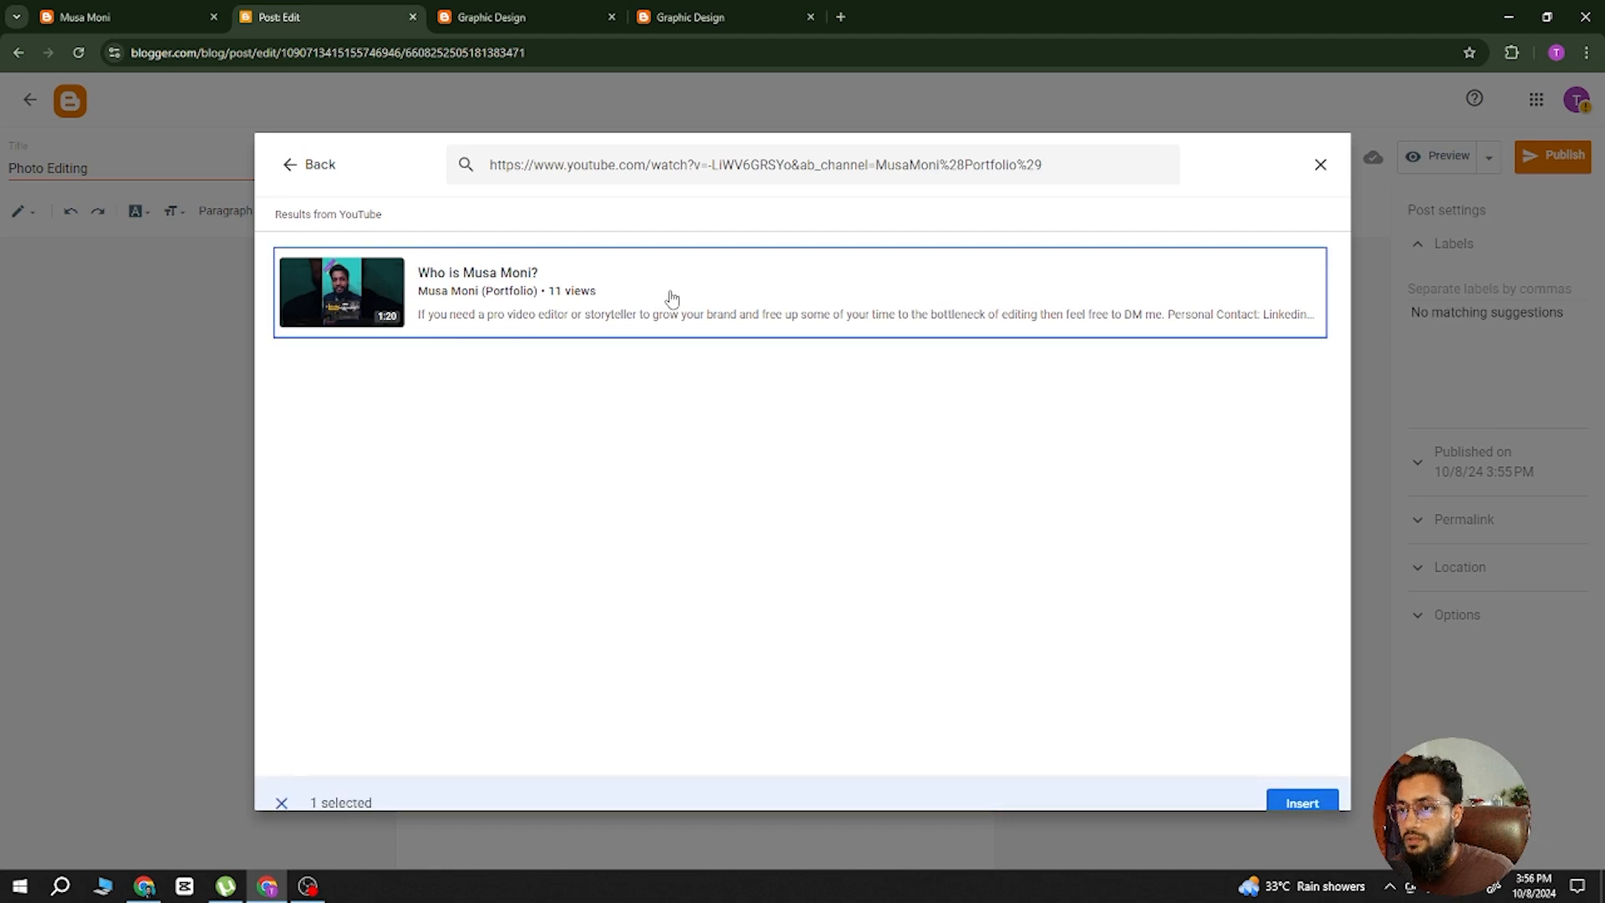
left_click(1302, 784)
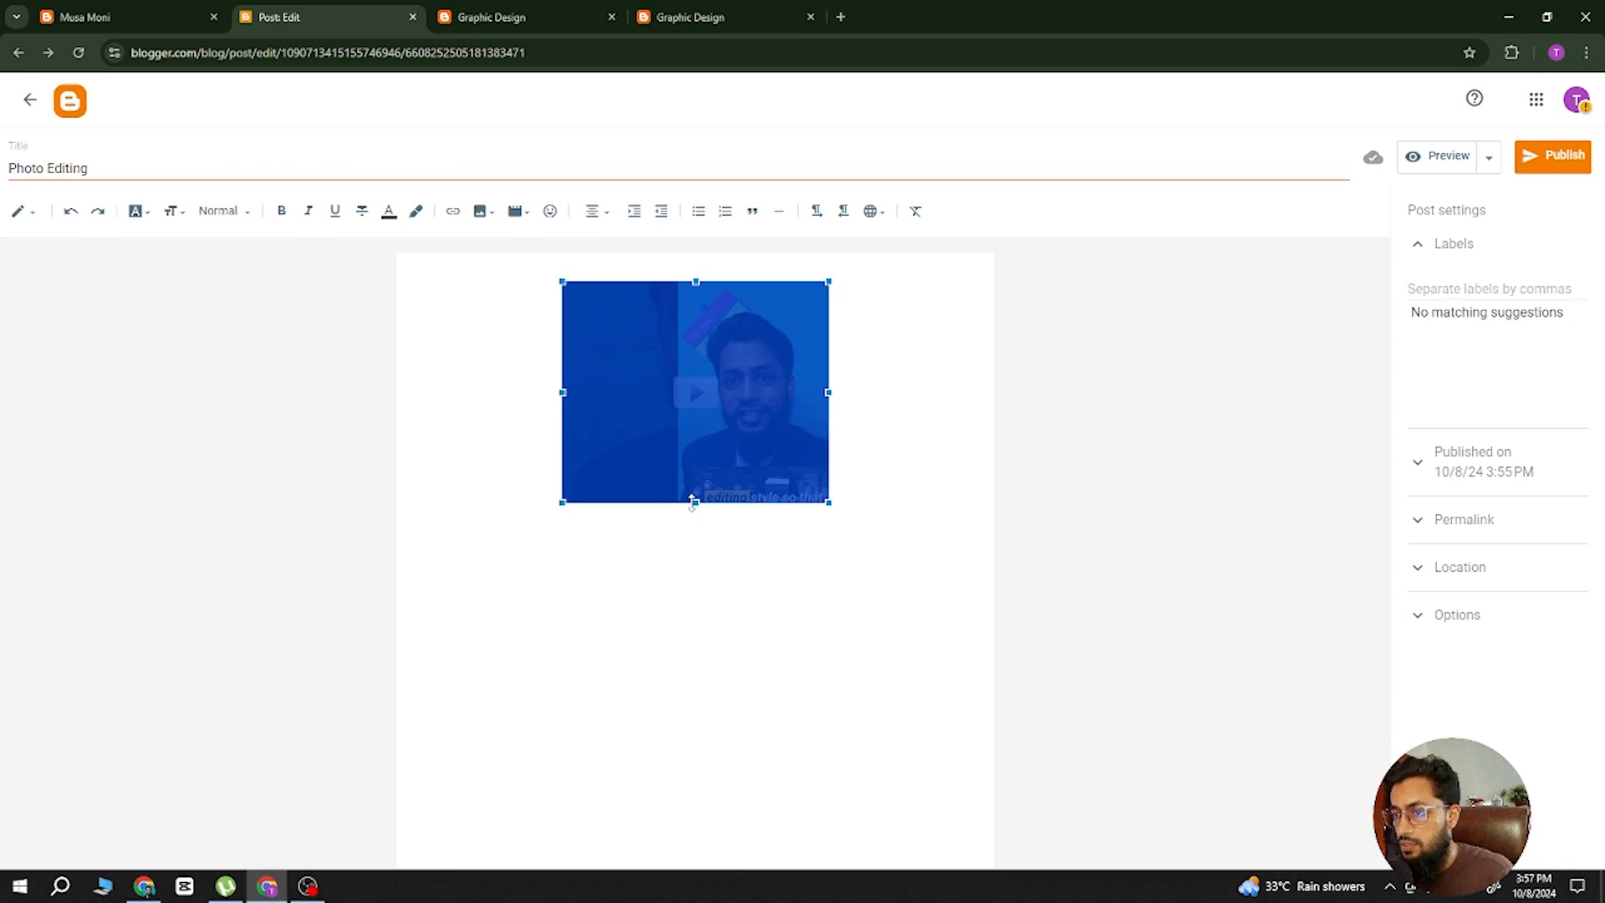
Enlarge the embedded video in the Photo Editing post and publish the post to the blog.
left_click(954, 392)
left_click(736, 392)
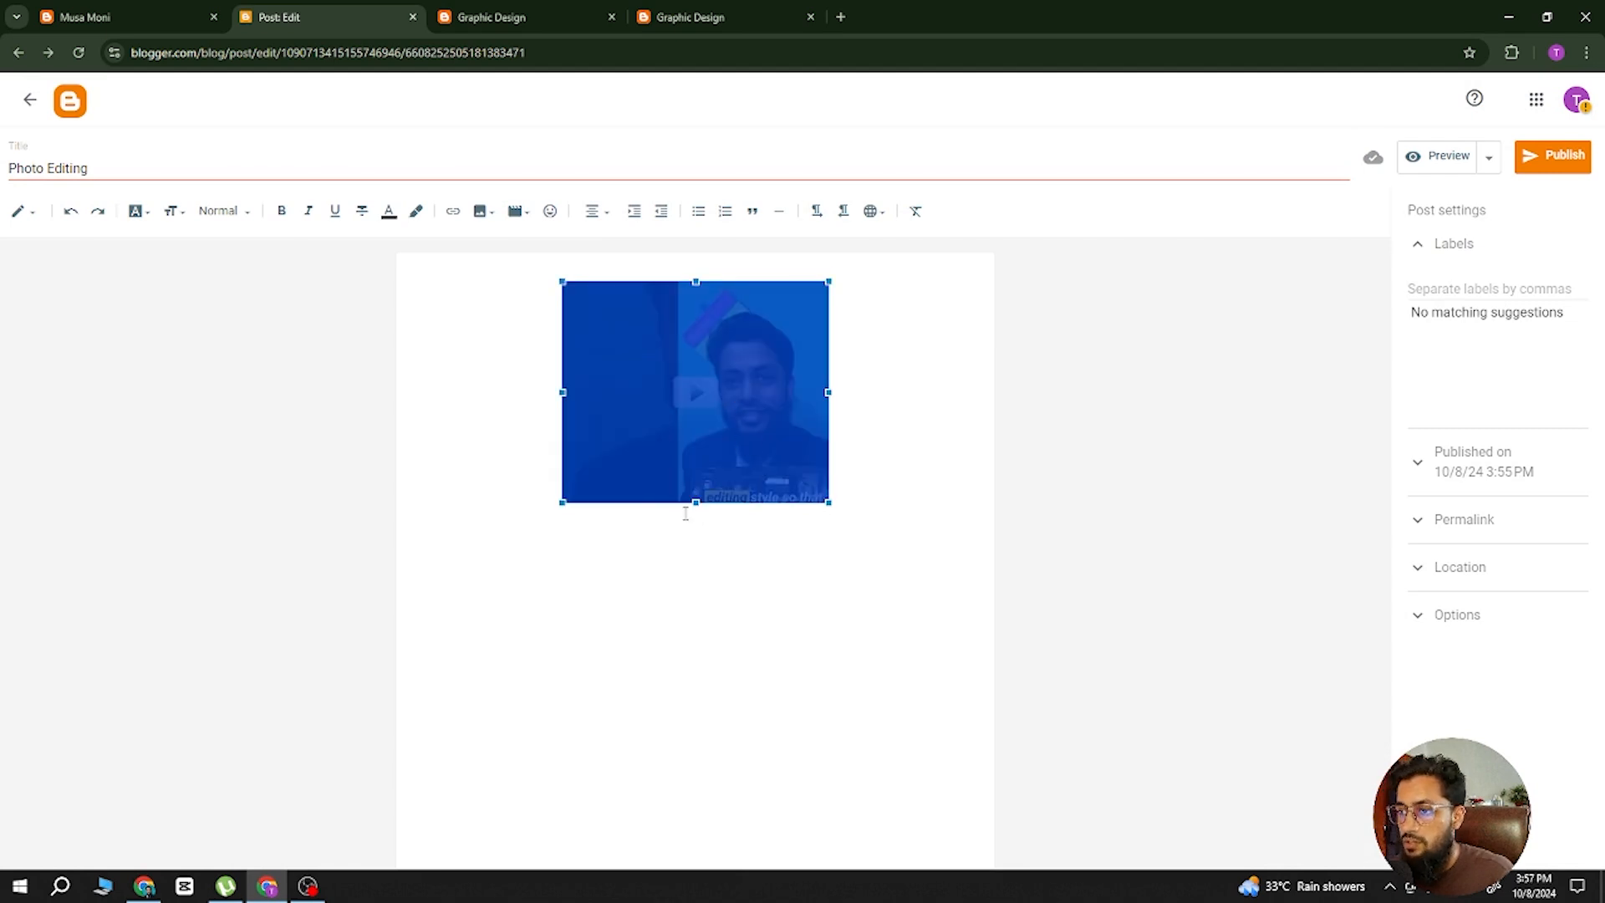
left_click_drag(693, 502, 682, 804)
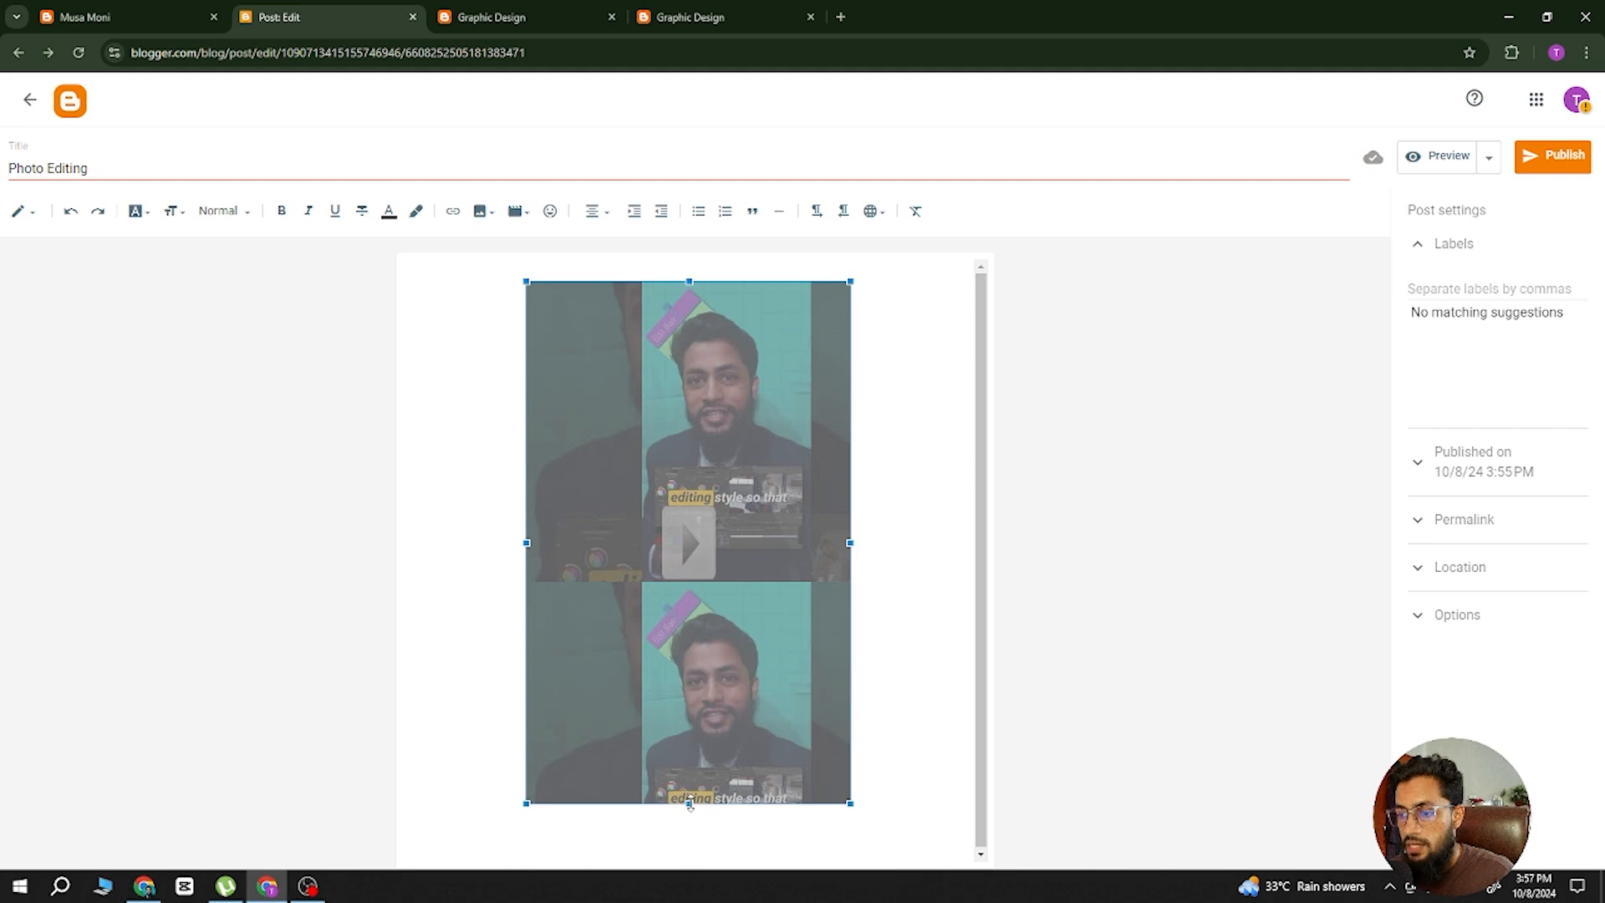
left_click_drag(689, 804, 691, 577)
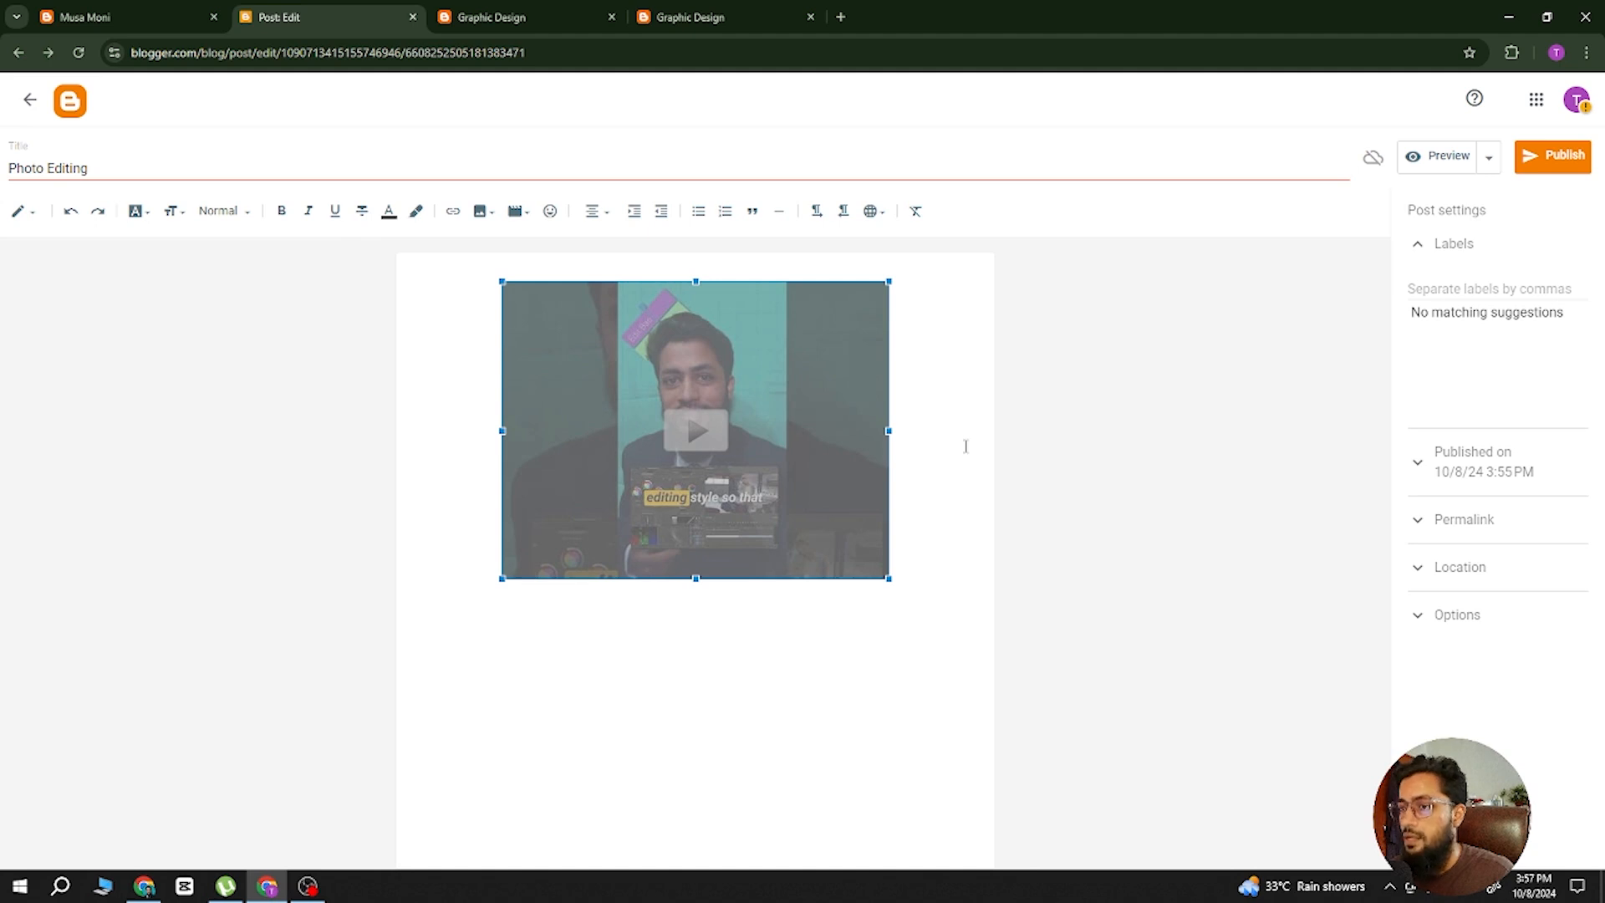
left_click(1555, 155)
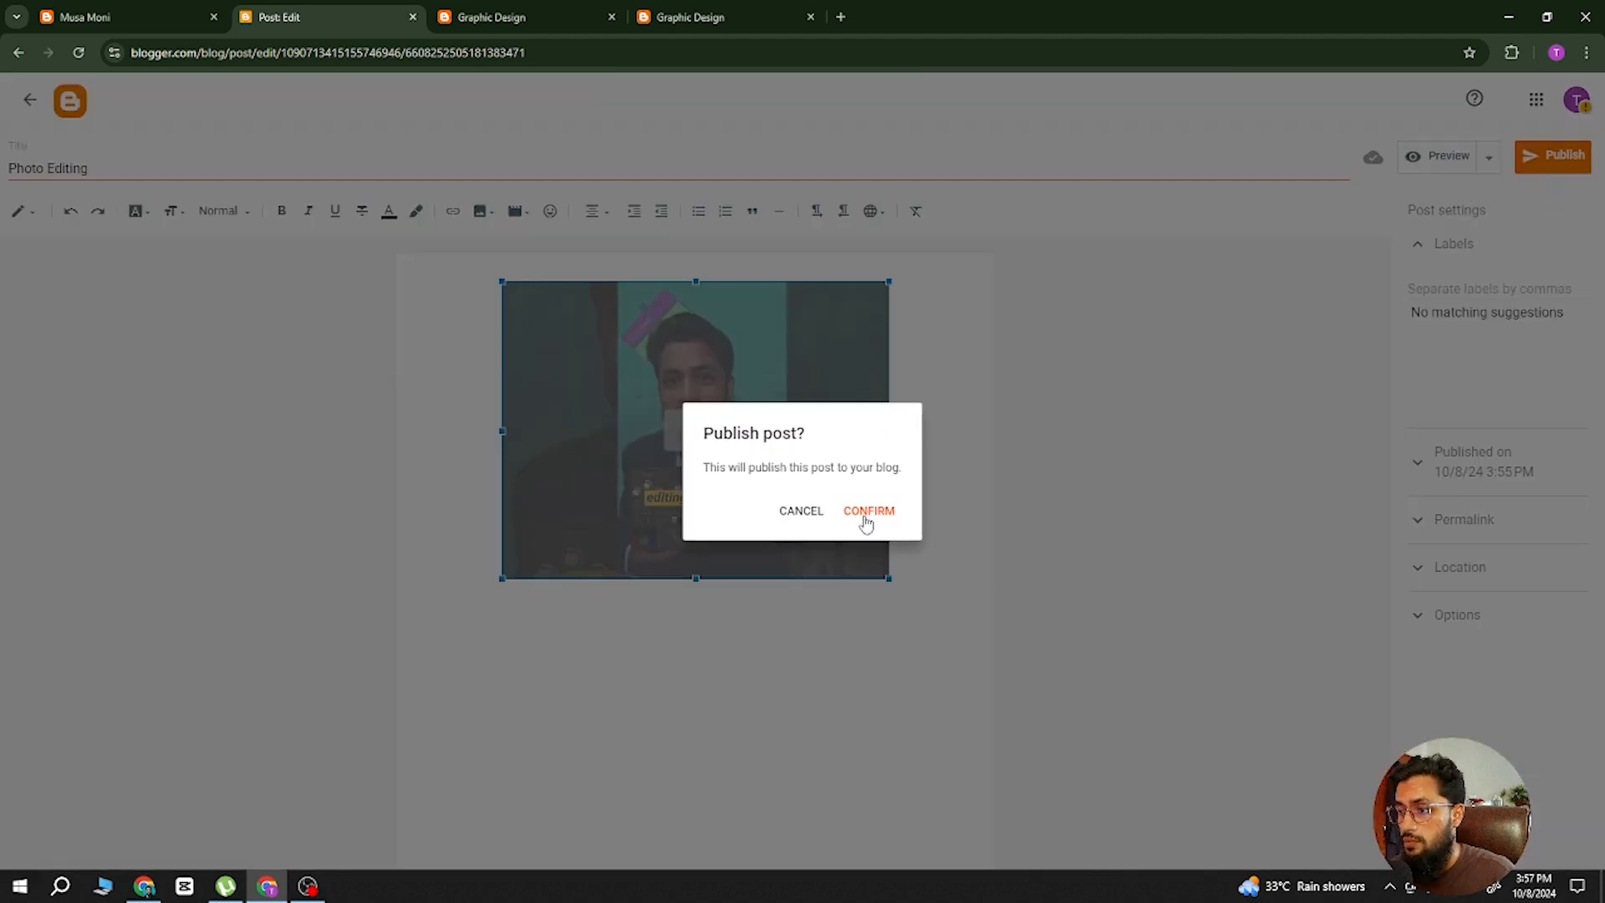
left_click(869, 509)
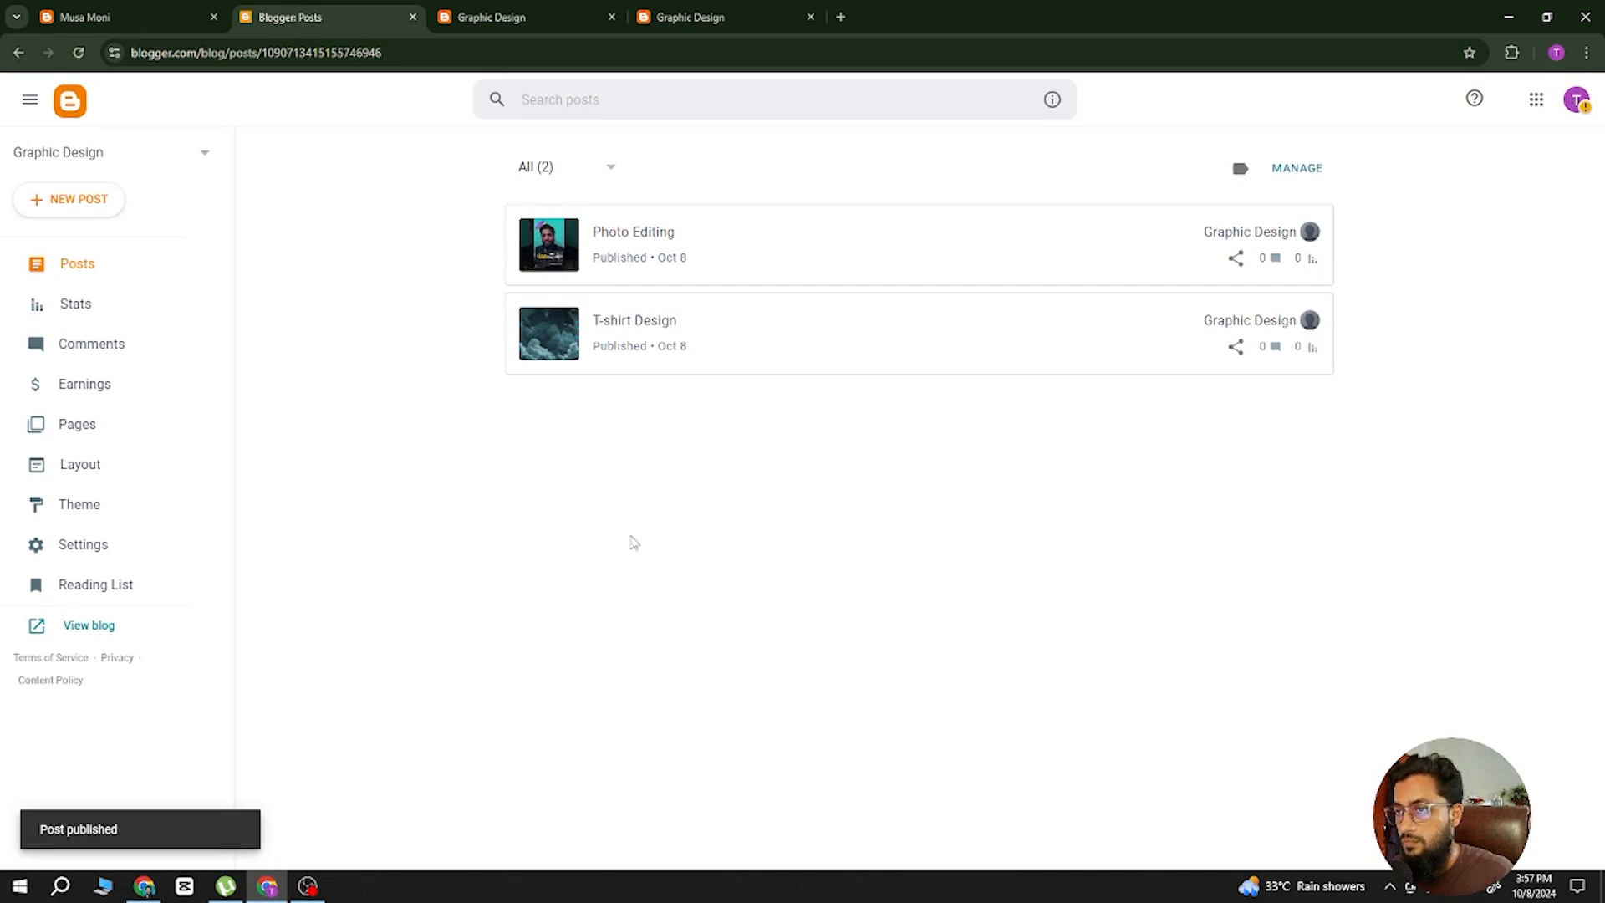
Close the duplicate live blog tab, reload the remaining one and examine how the Photo Editing and T-shirt Design posts look.
left_click(535, 15)
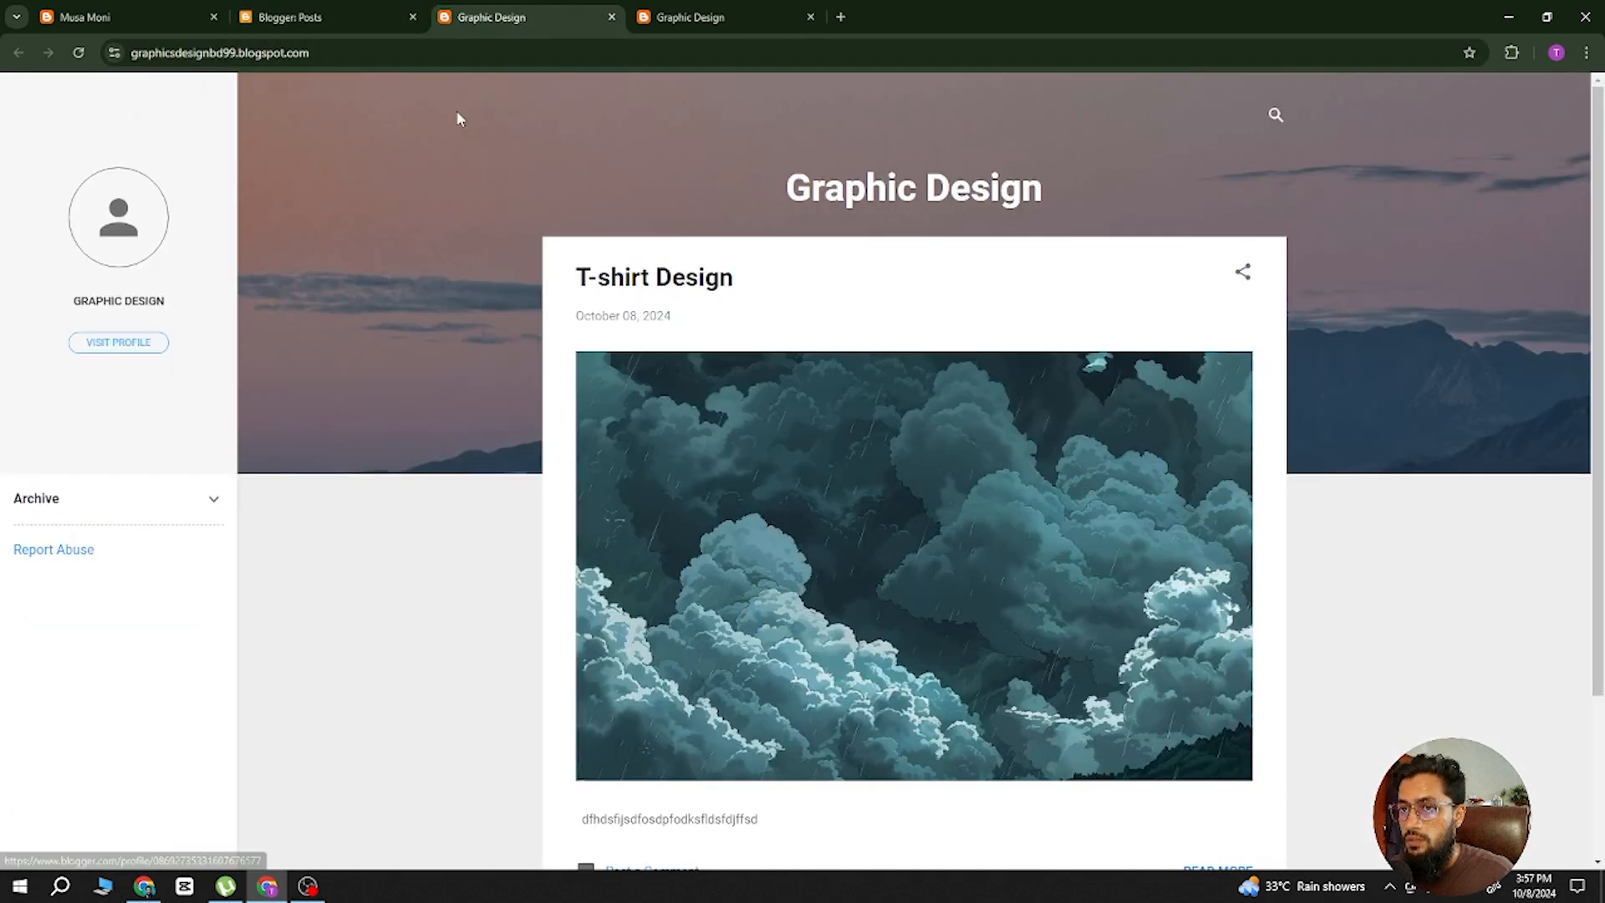
left_click(694, 17)
left_click(810, 17)
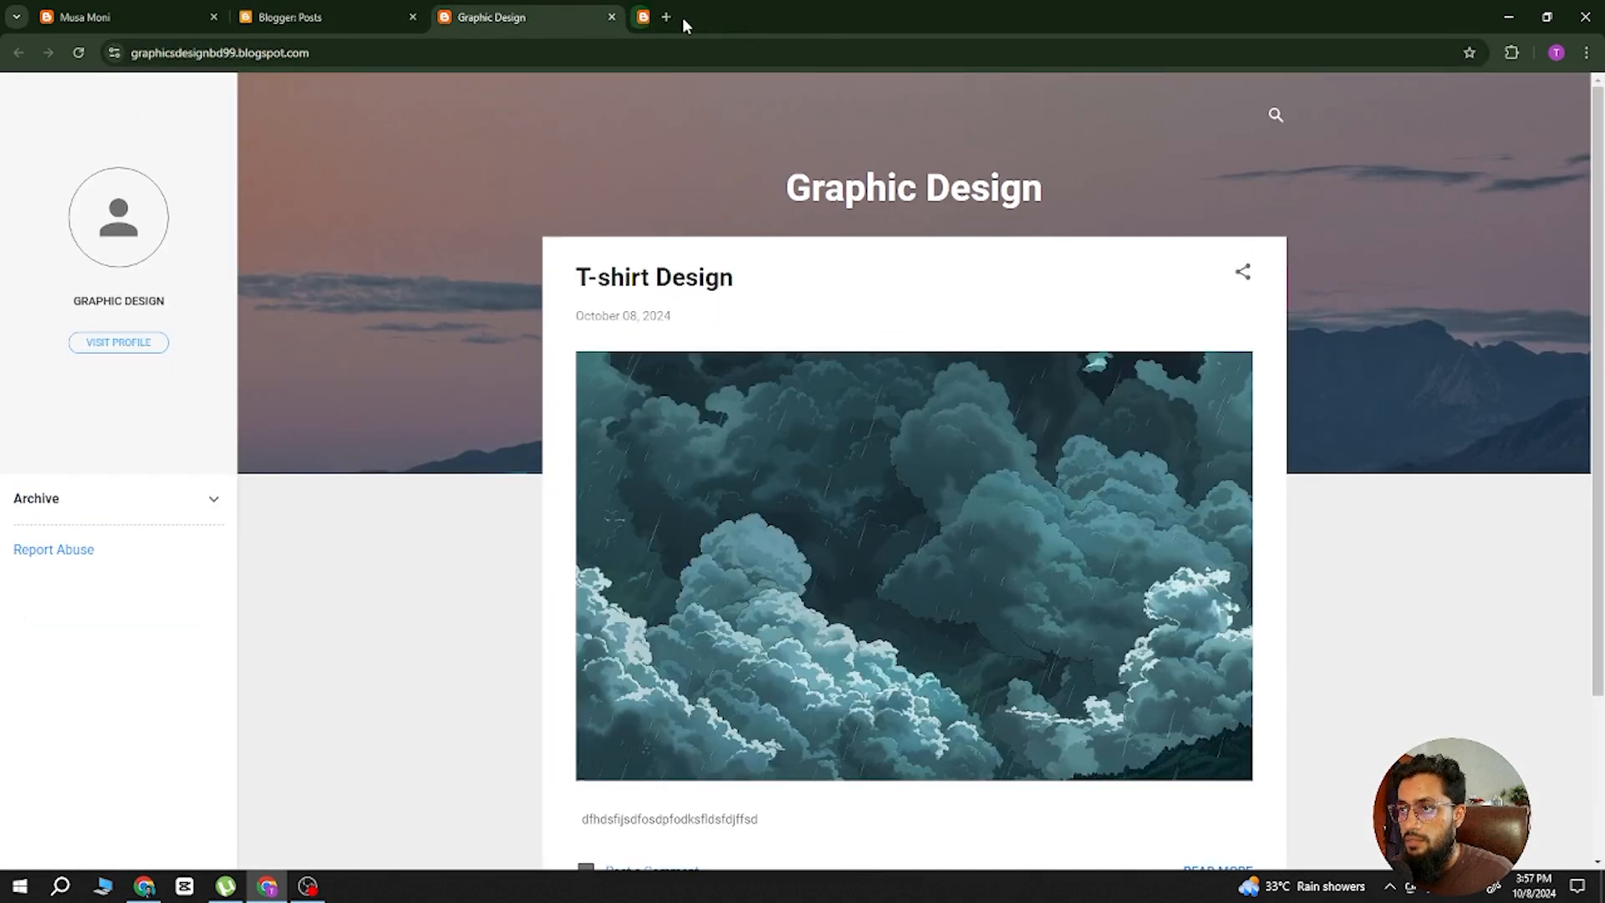
left_click(77, 53)
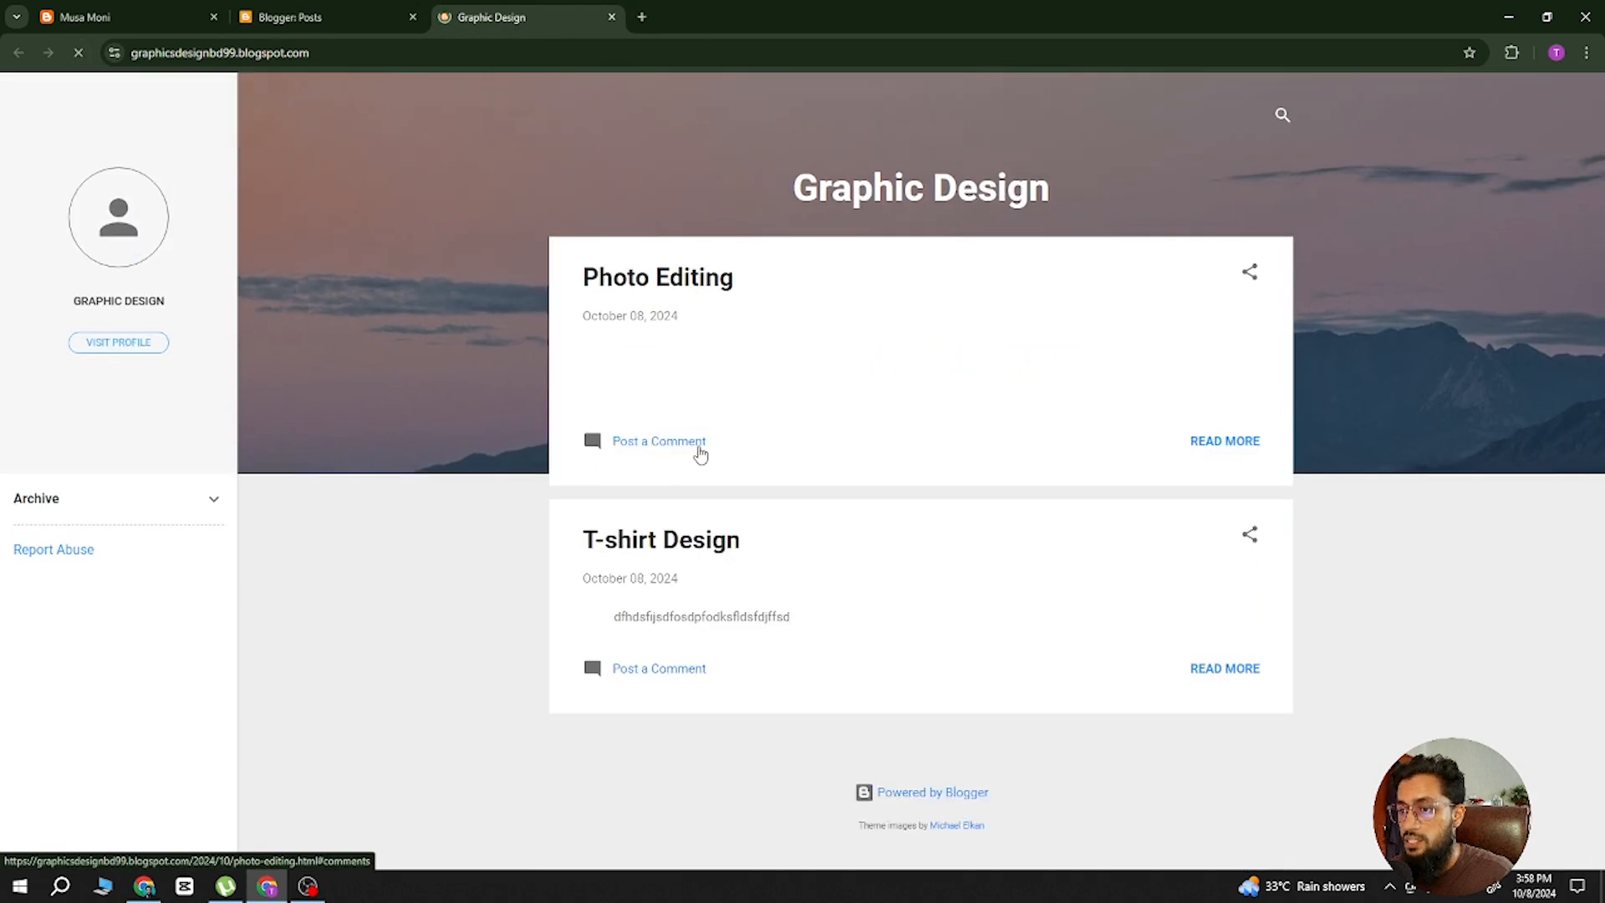
scroll(687, 364, "down", 1)
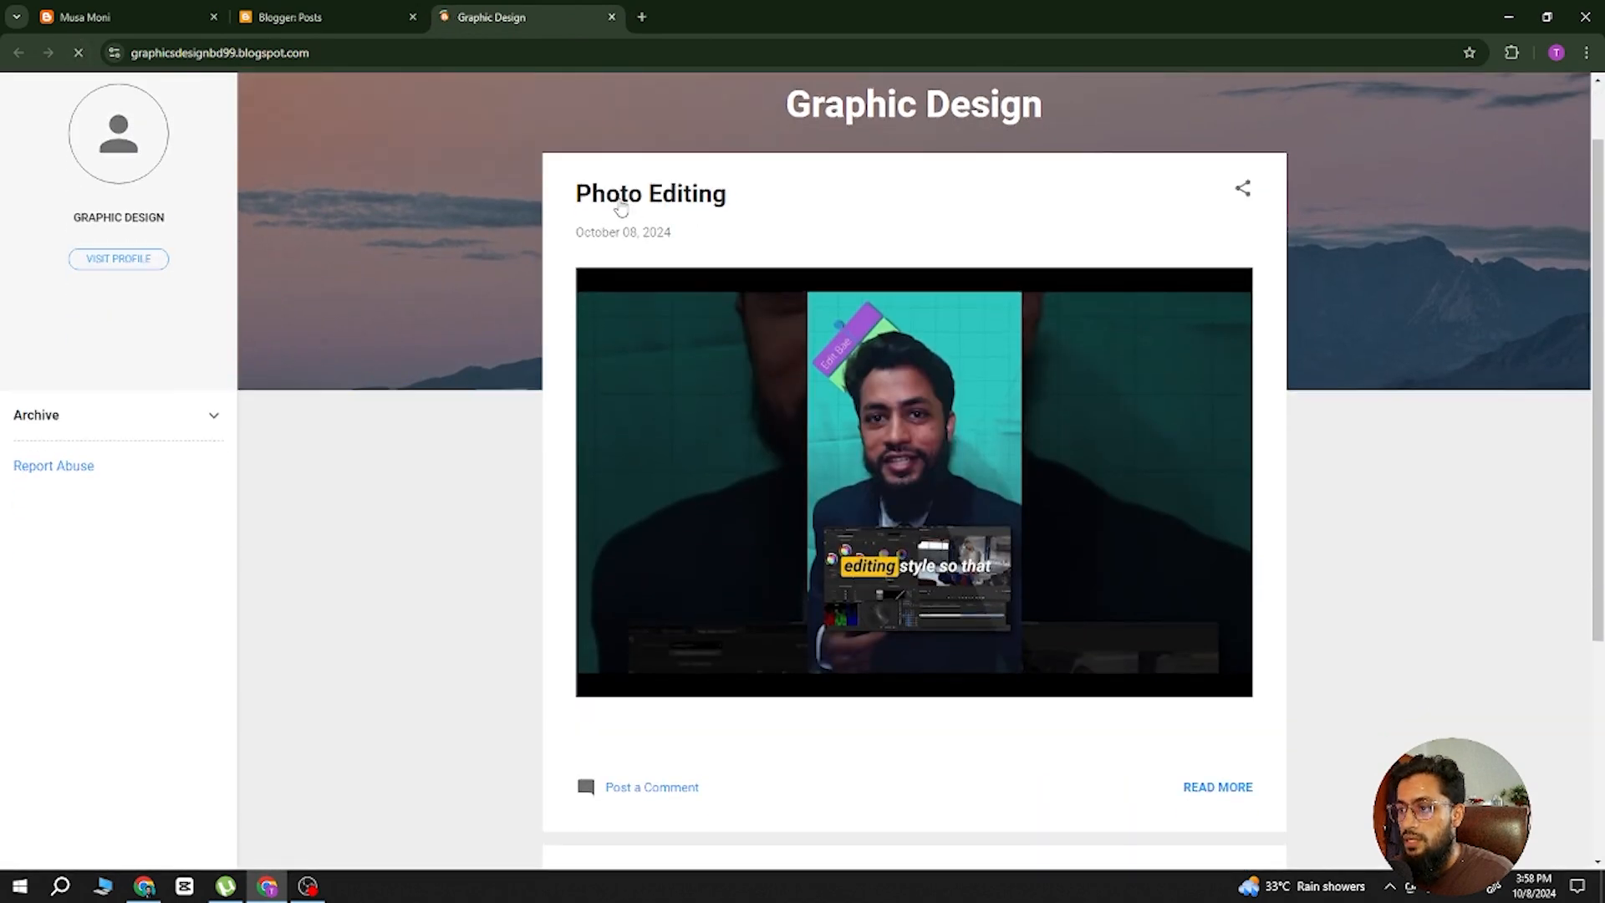
scroll(872, 298, "down", 4)
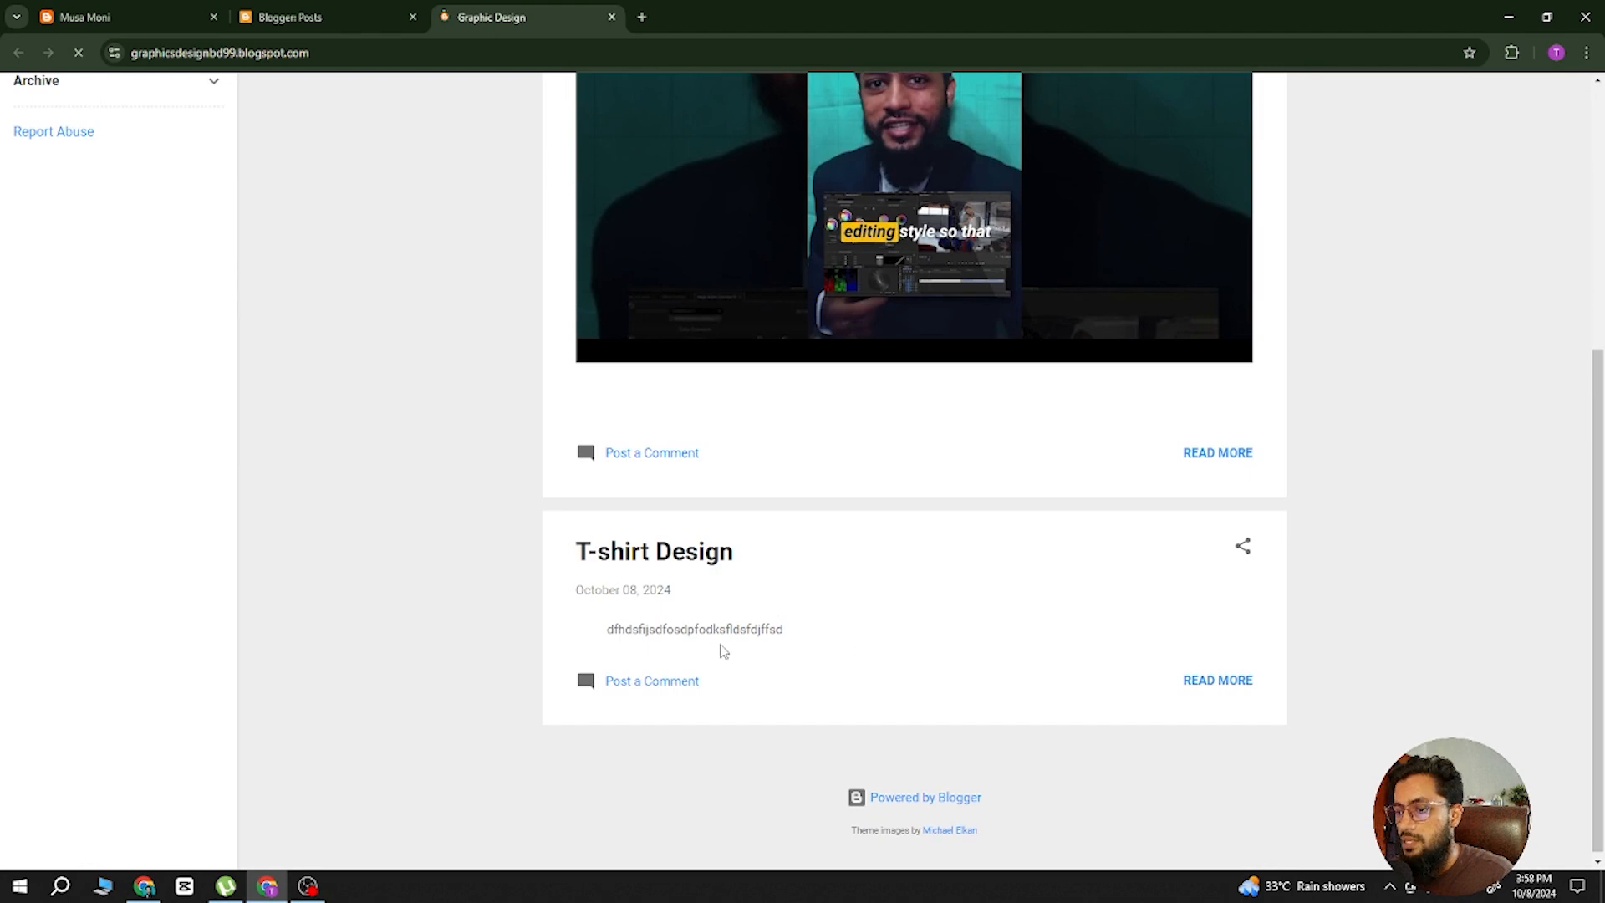
scroll(797, 613, "up", 5)
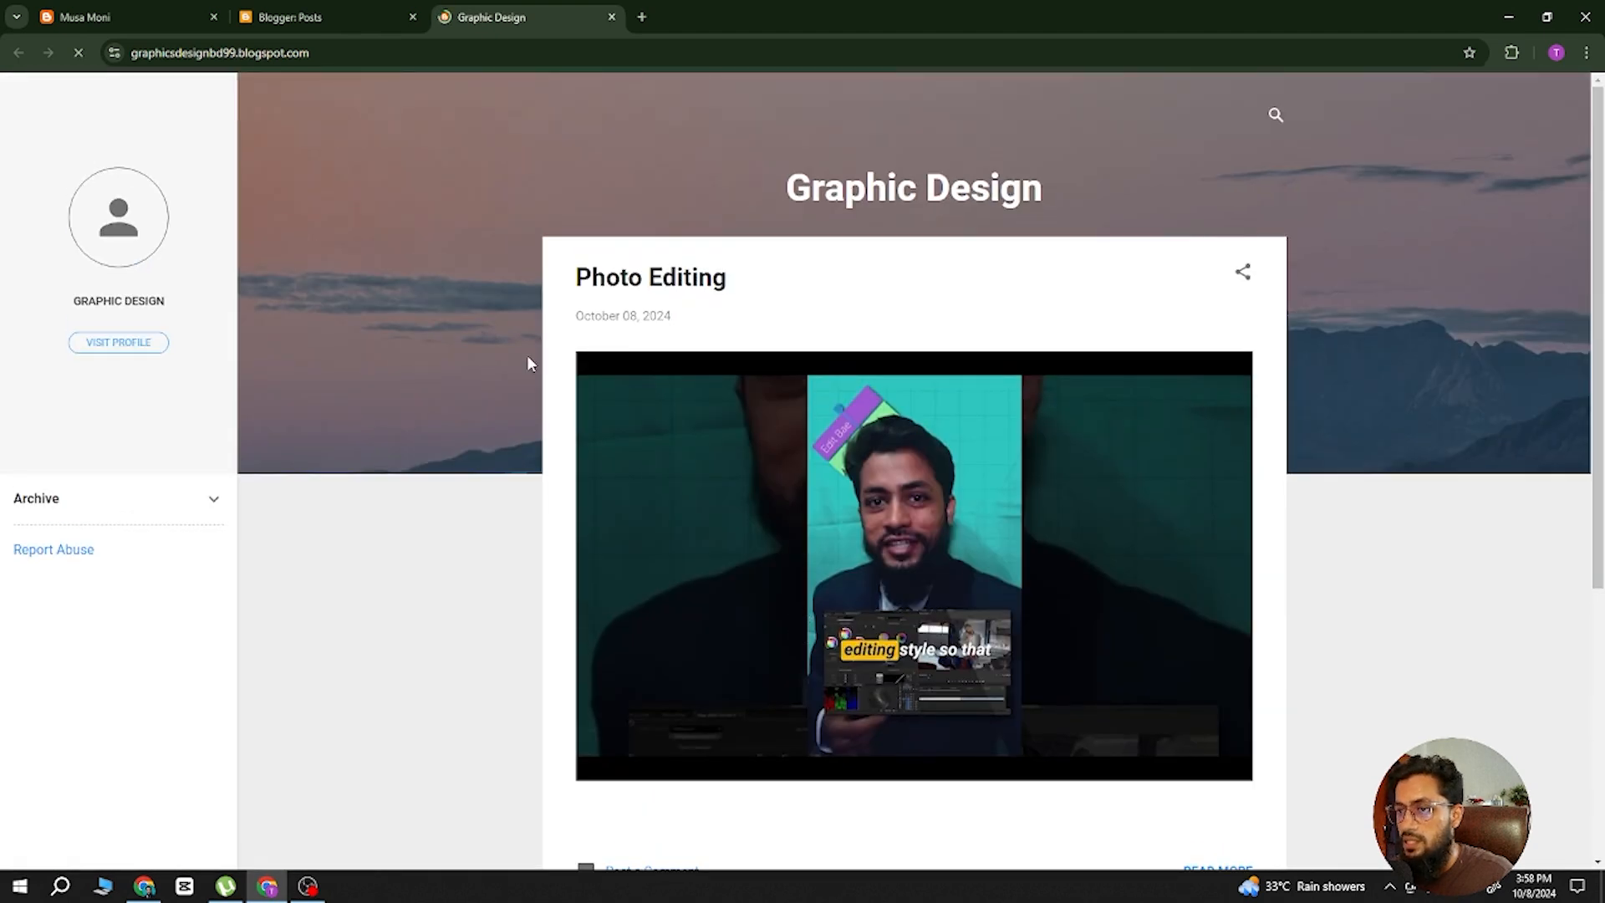
Reopen the T-shirt Design post from the Blogger dashboard, set its image size to X-Large and save the change.
left_click(325, 18)
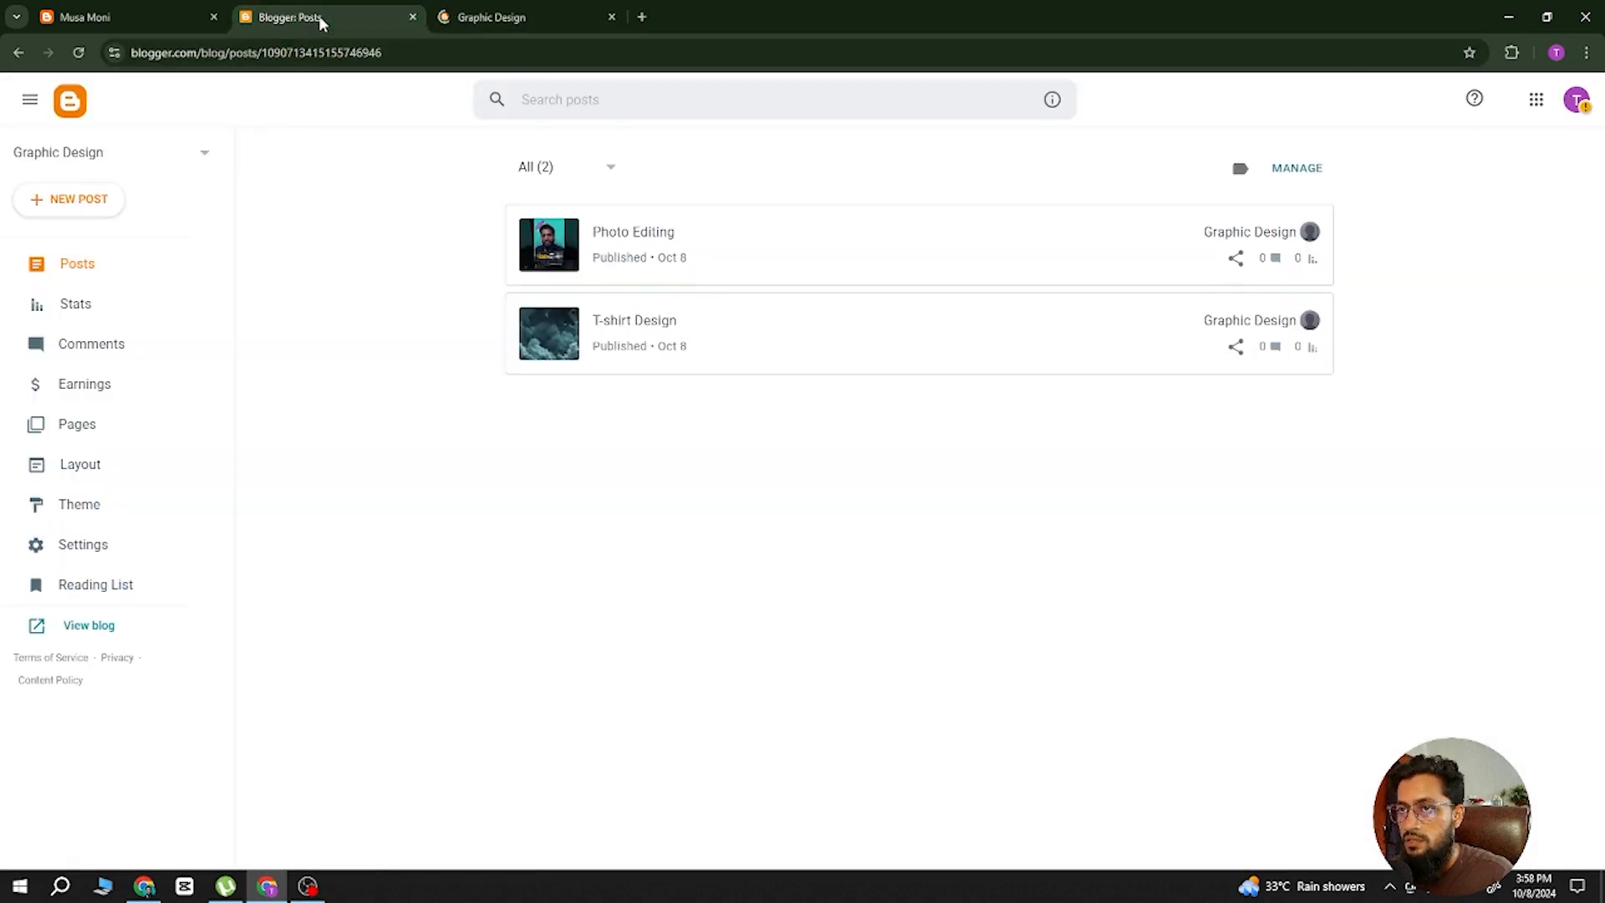
left_click(765, 337)
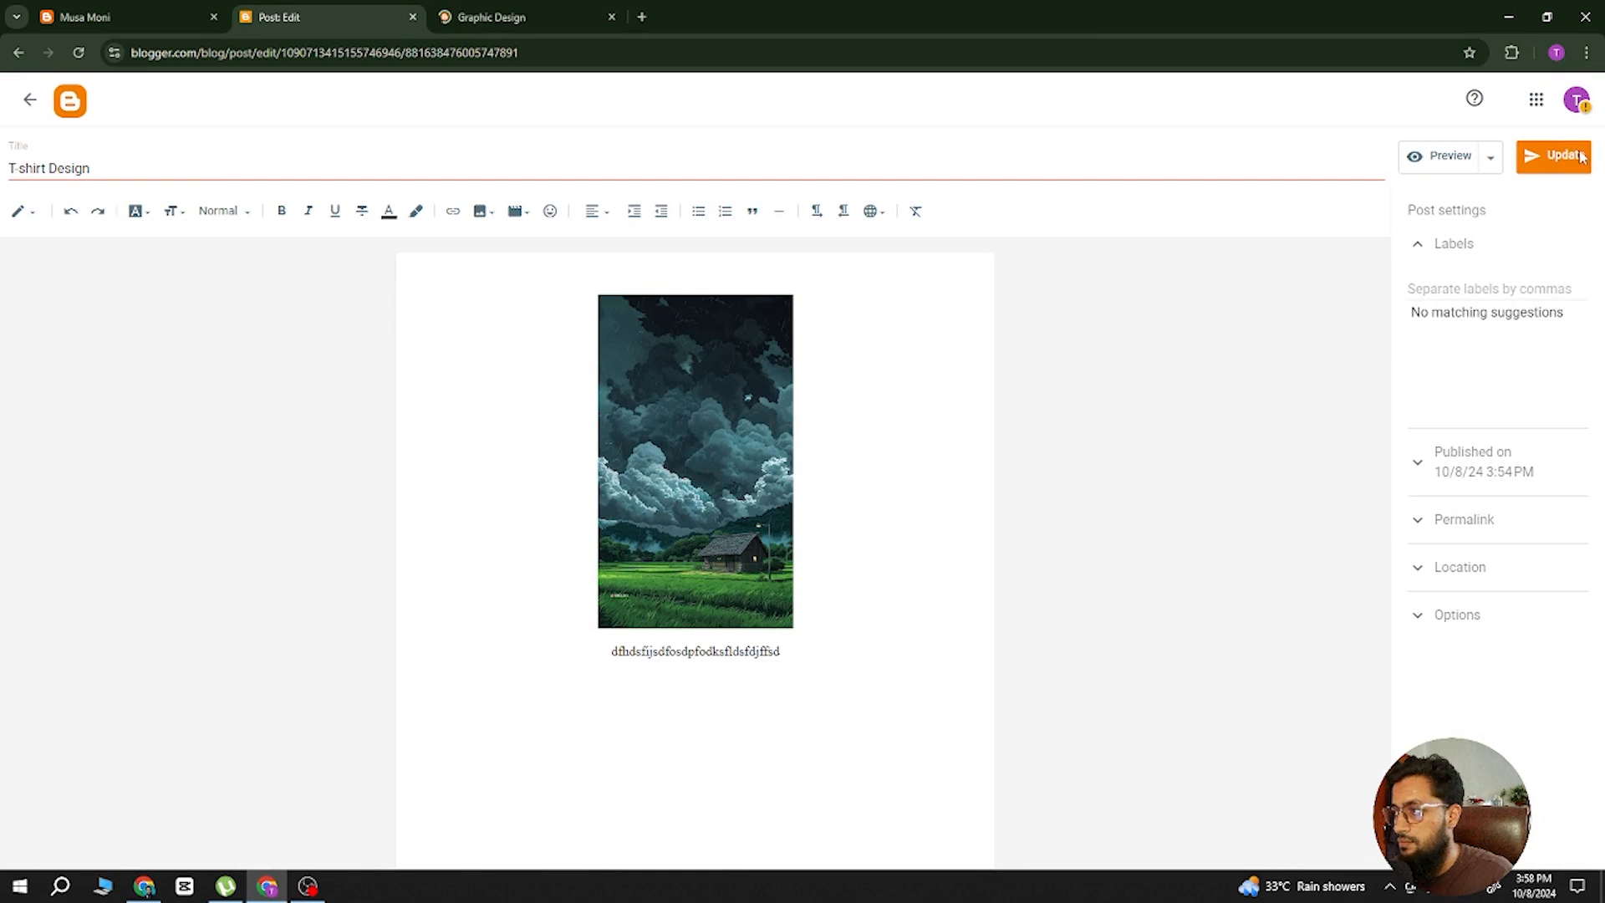
left_click(770, 613)
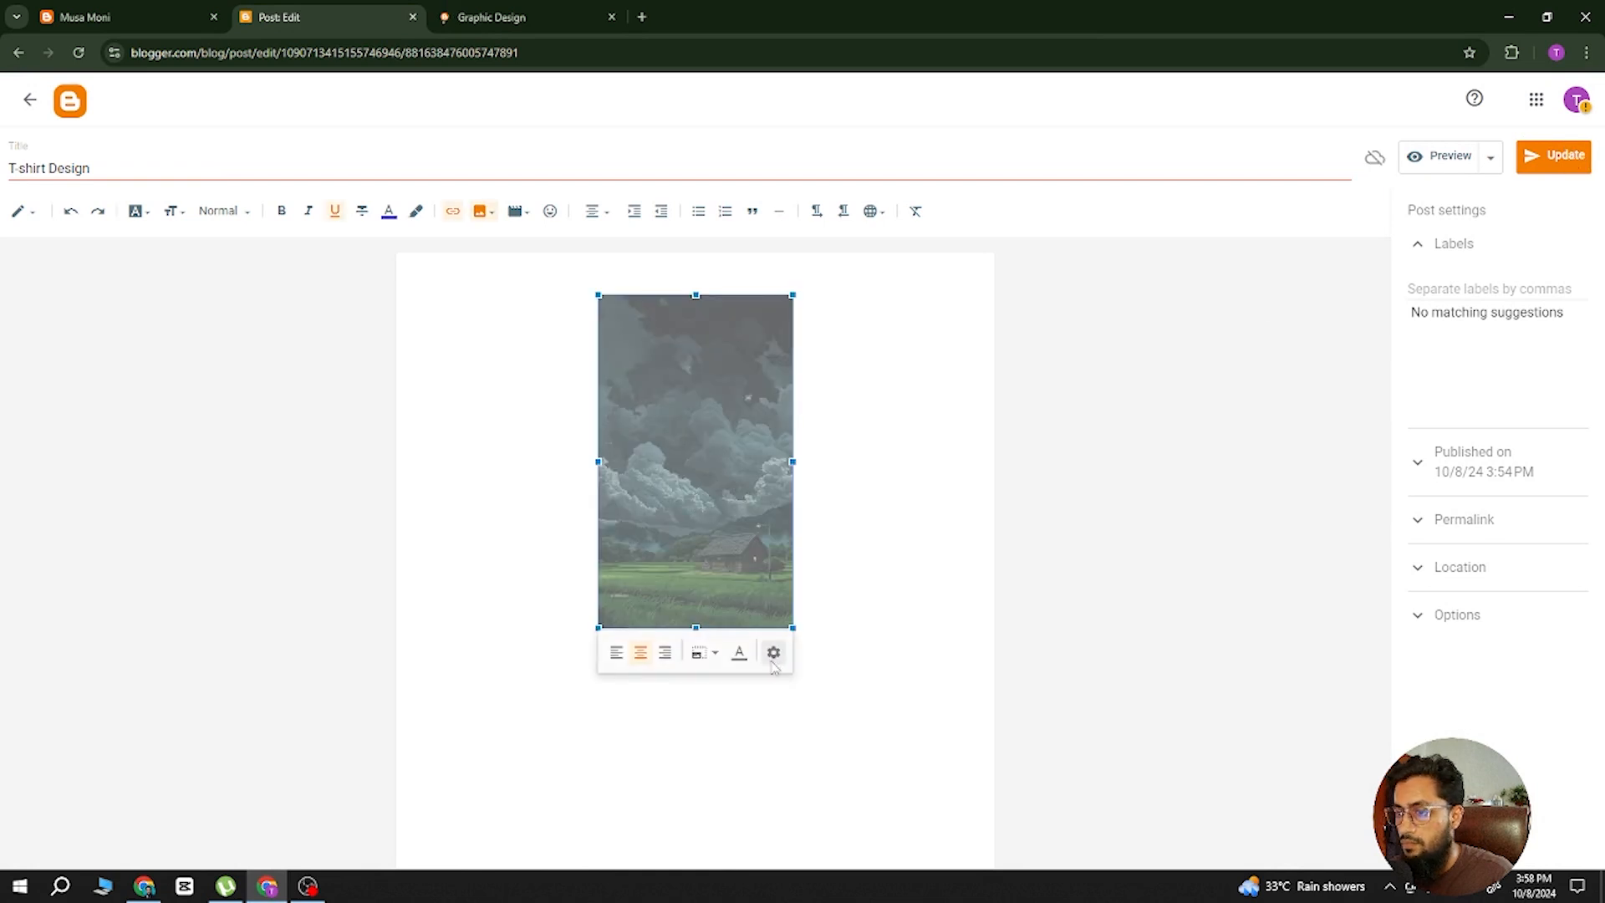
left_click(774, 652)
left_click(695, 566)
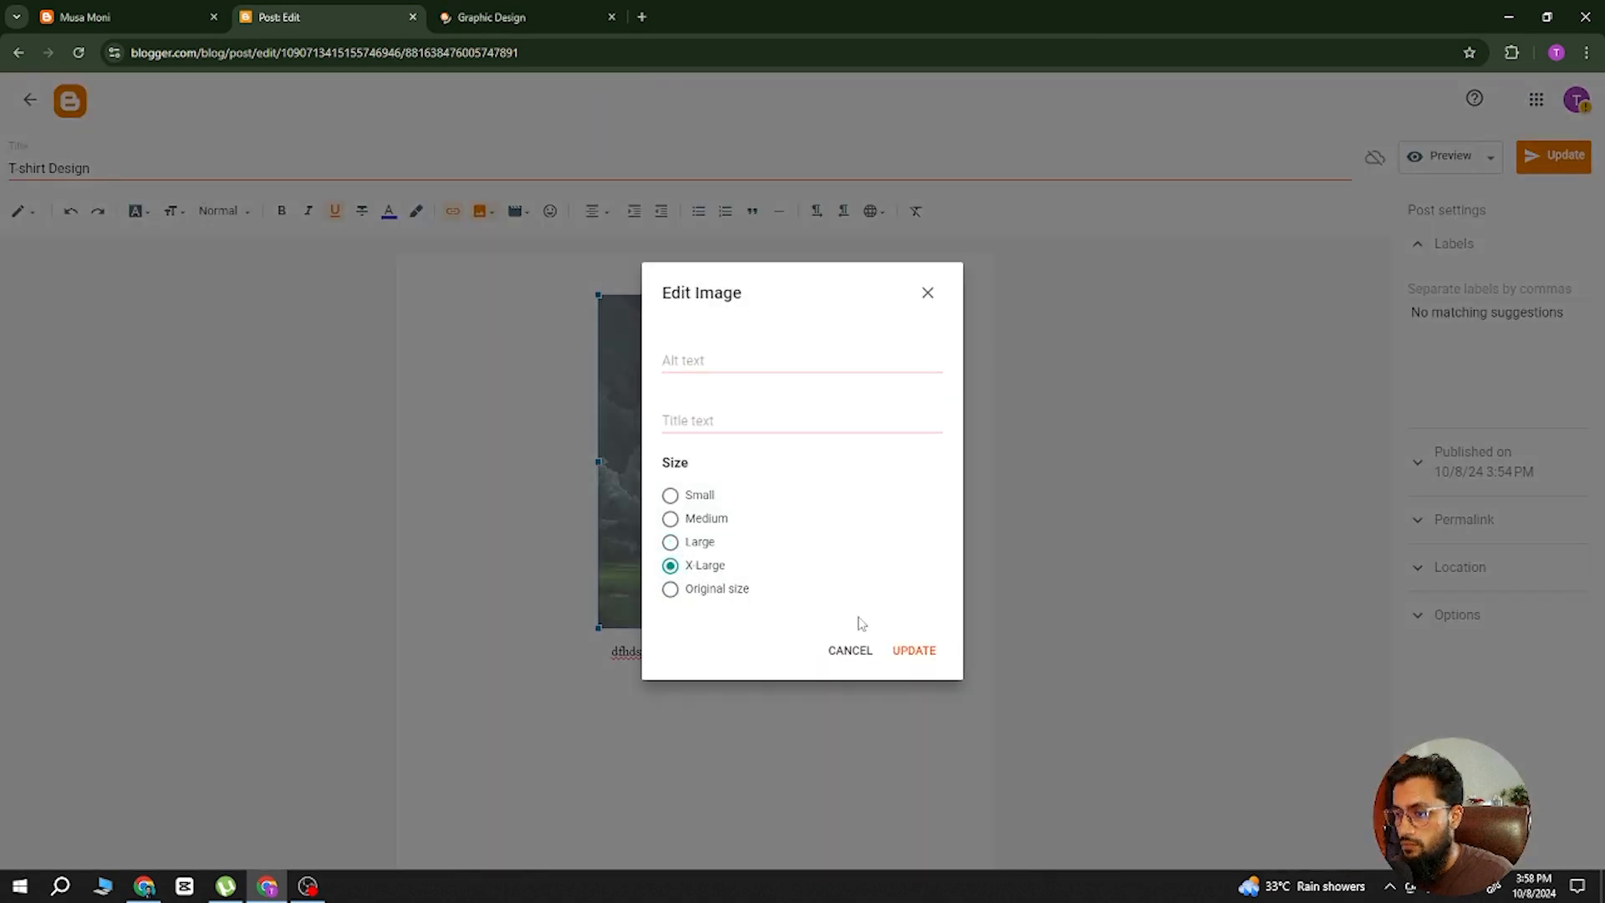
left_click(917, 656)
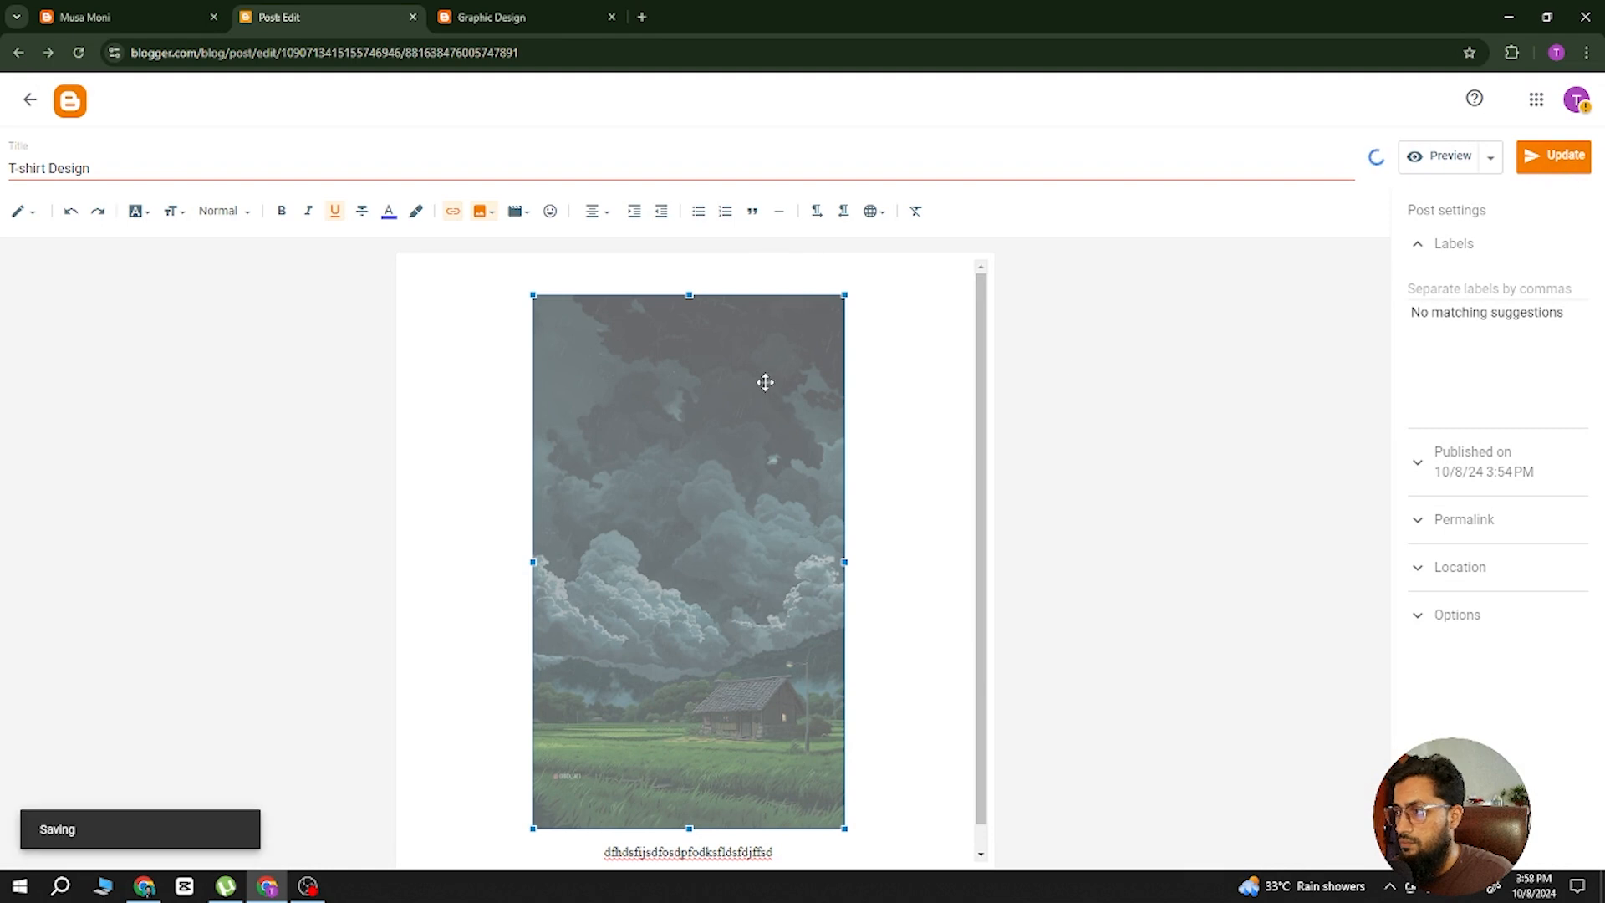
Reload the live Graphic Design blog and examine the layout of the video post and the updated T-shirt Design post.
left_click(497, 28)
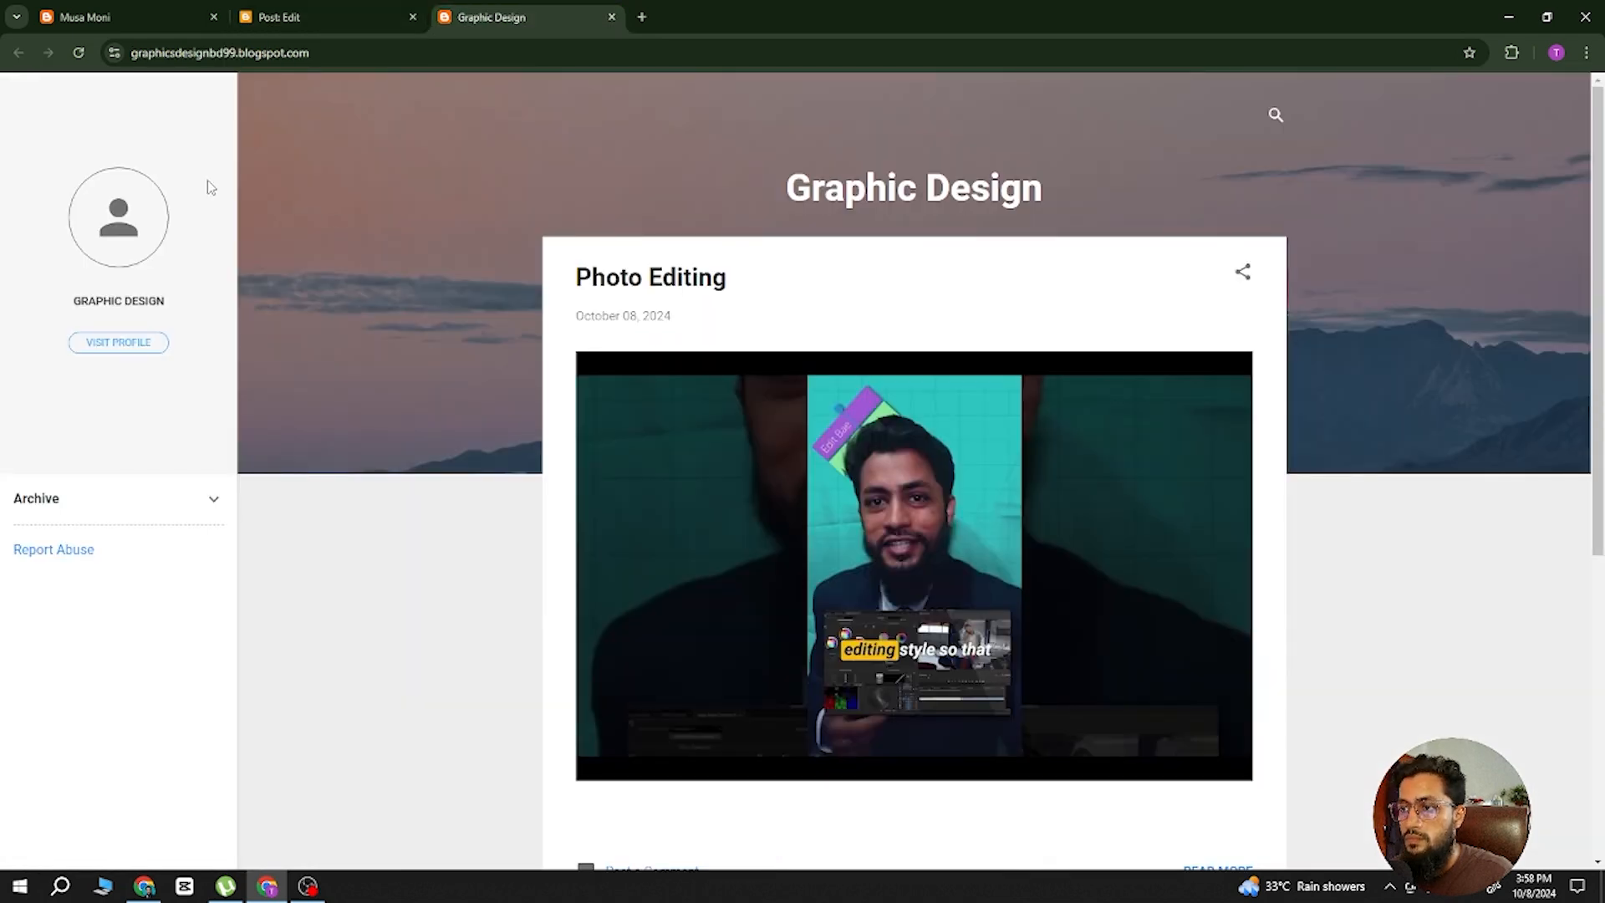
left_click(78, 53)
scroll(963, 495, "down", 5)
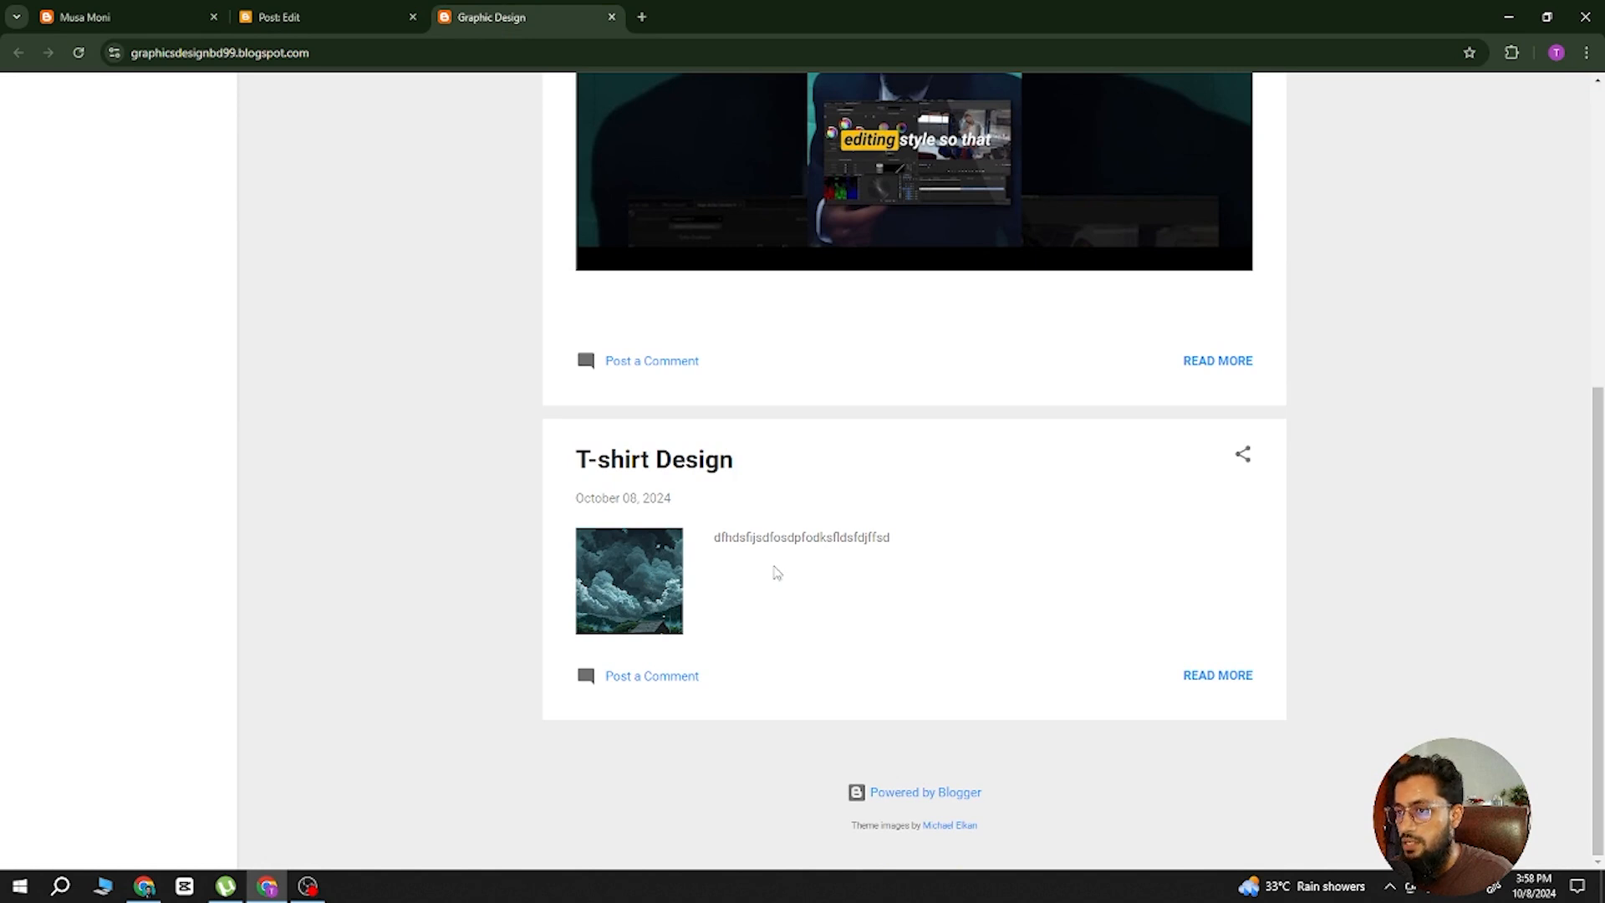
scroll(512, 361, "up", 5)
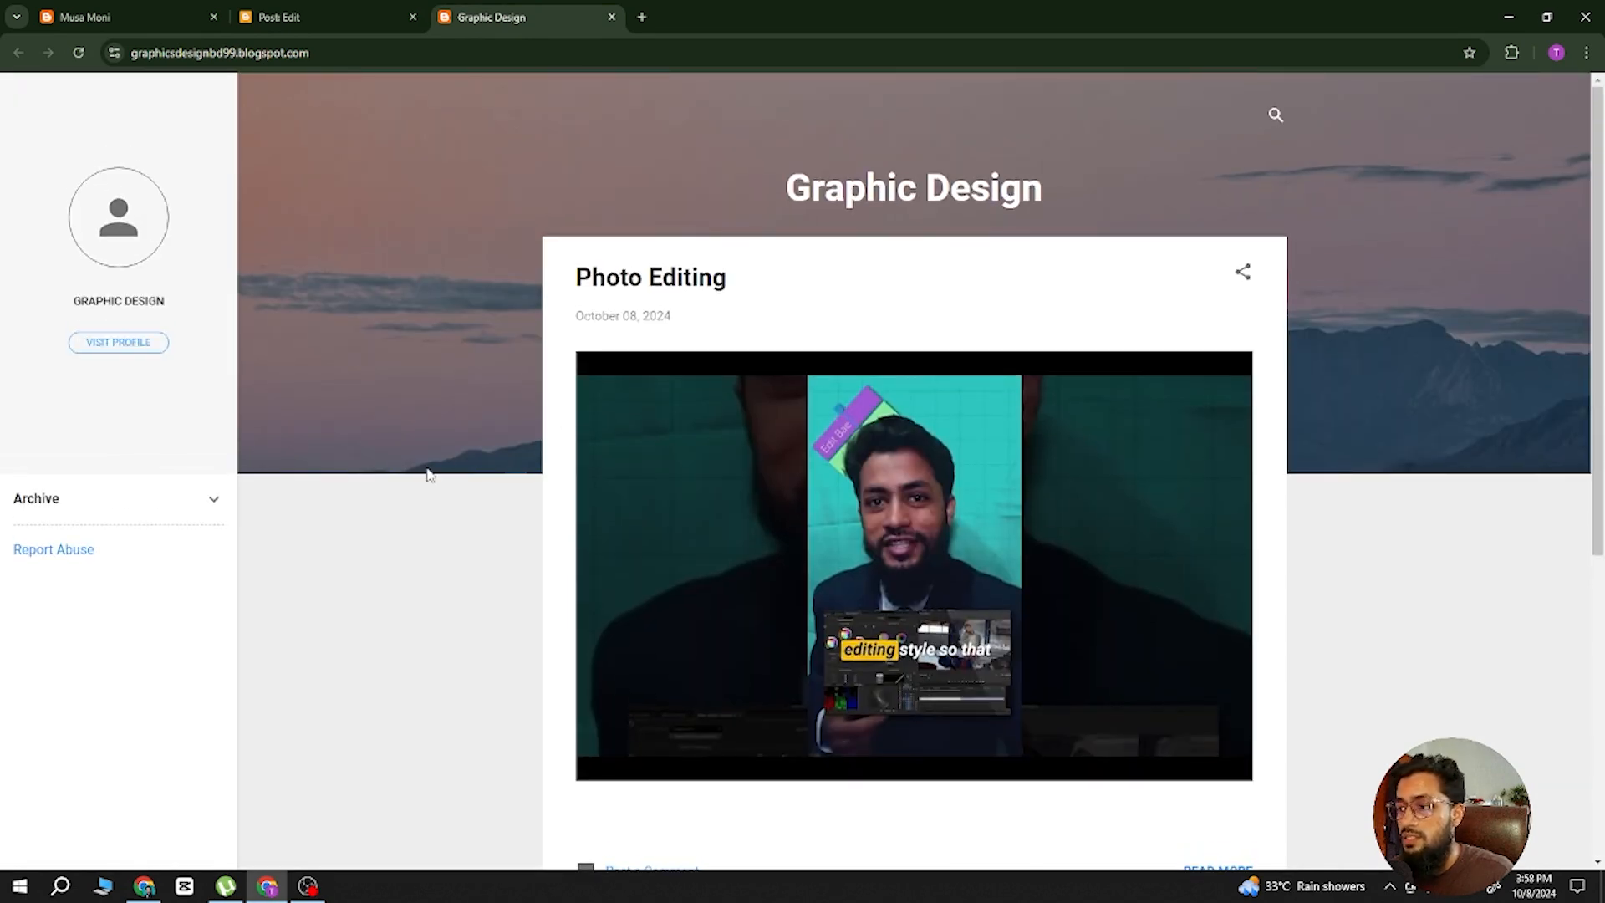
scroll(632, 408, "down", 1)
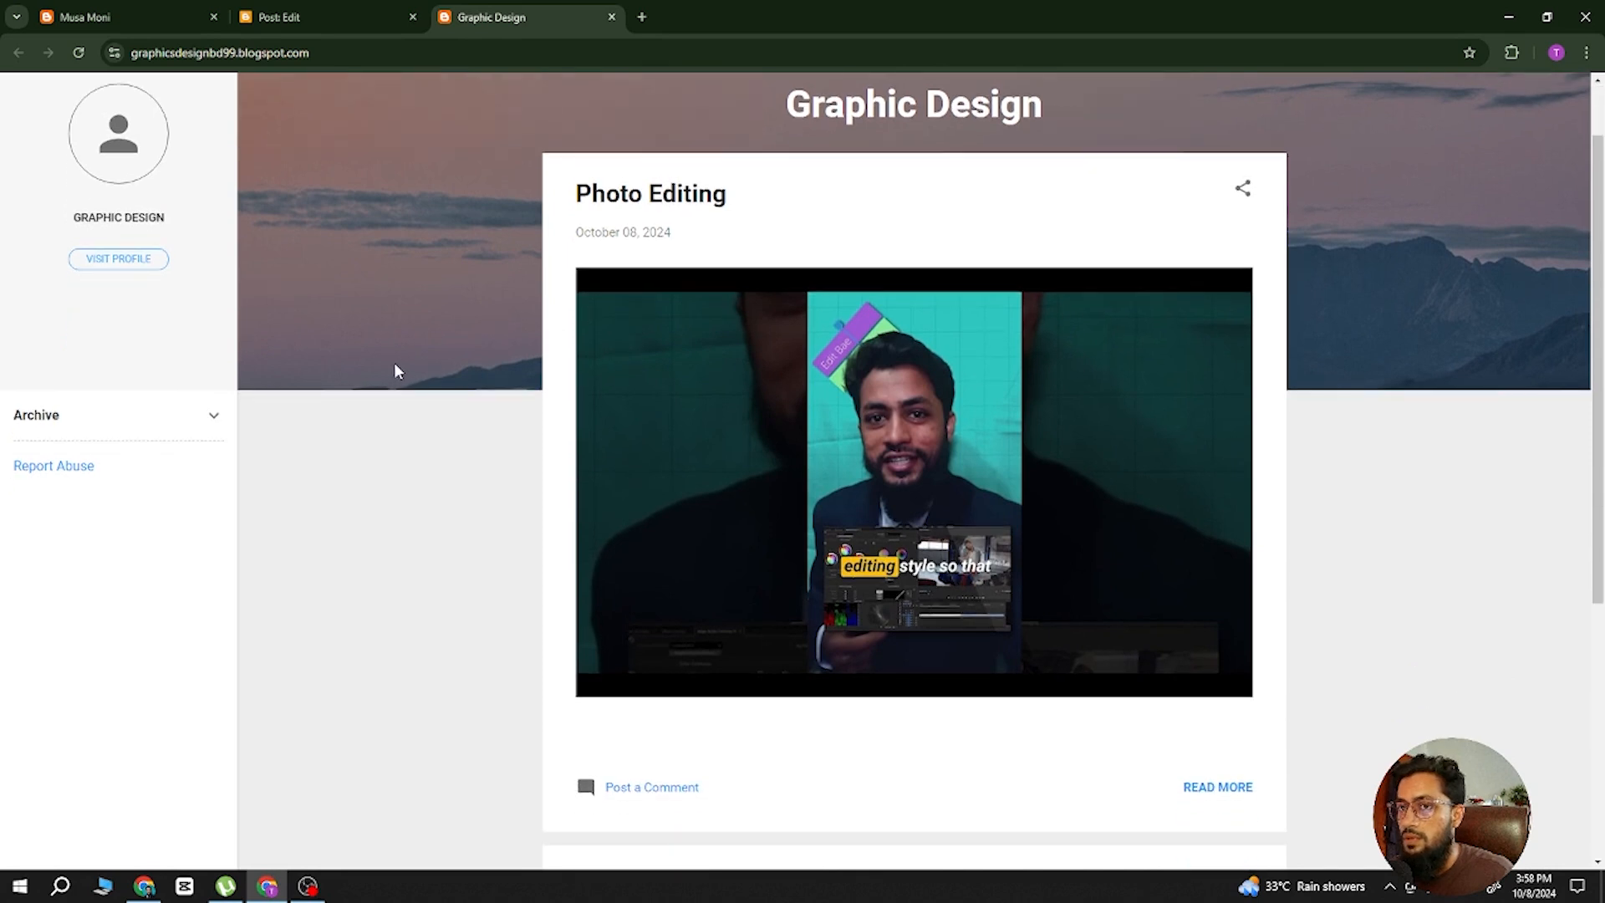
scroll(493, 334, "up", 1)
scroll(686, 234, "down", 3)
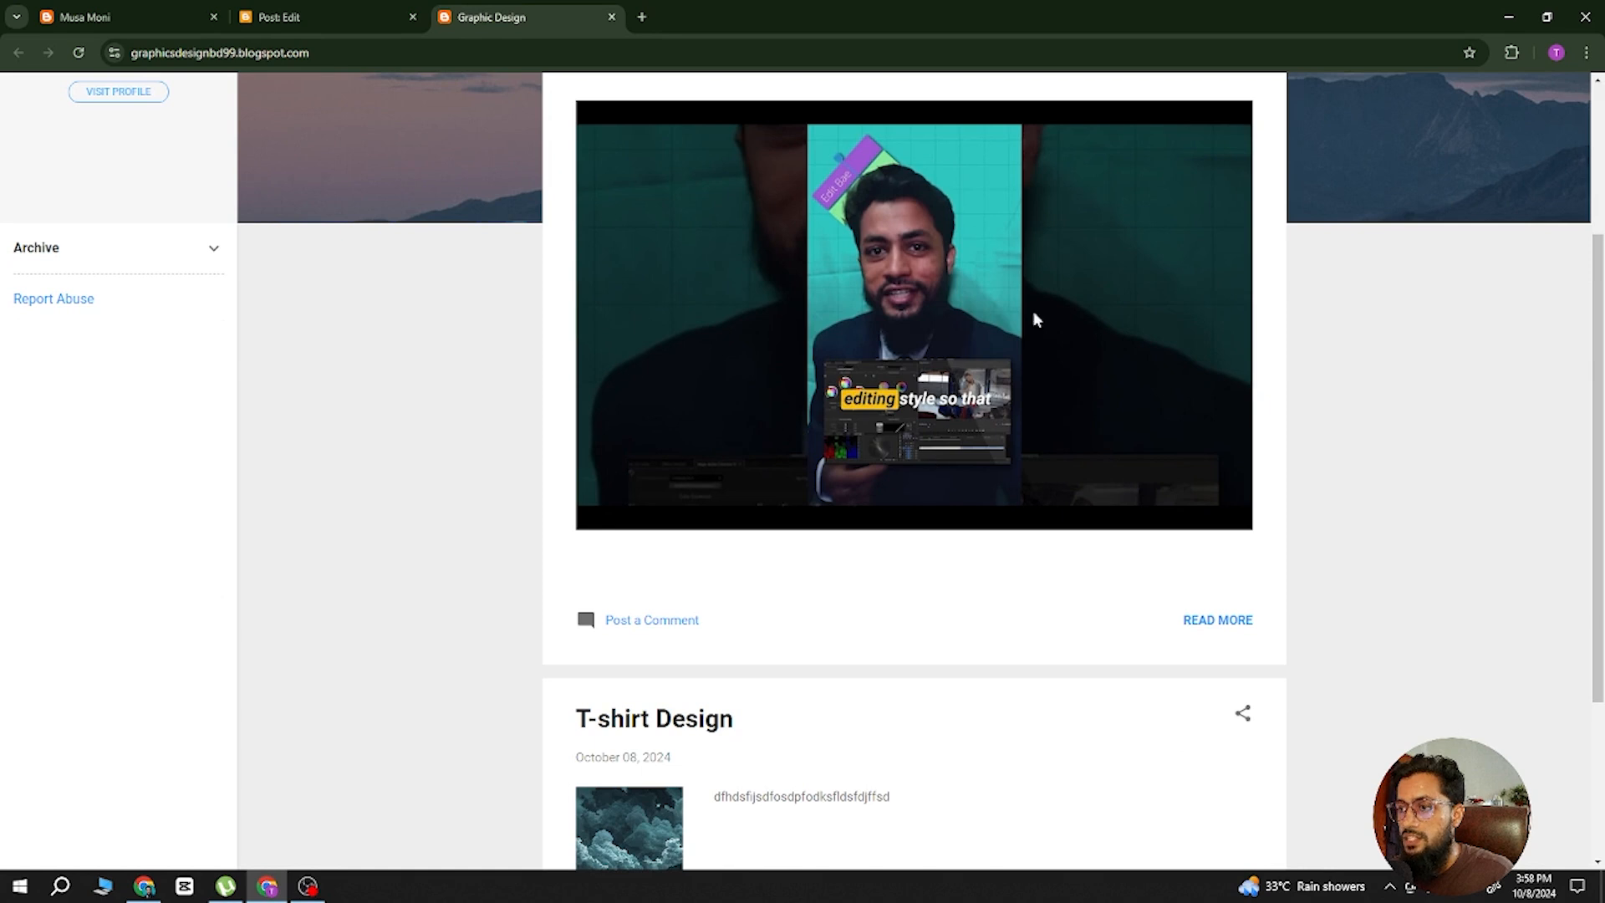
scroll(656, 608, "down", 3)
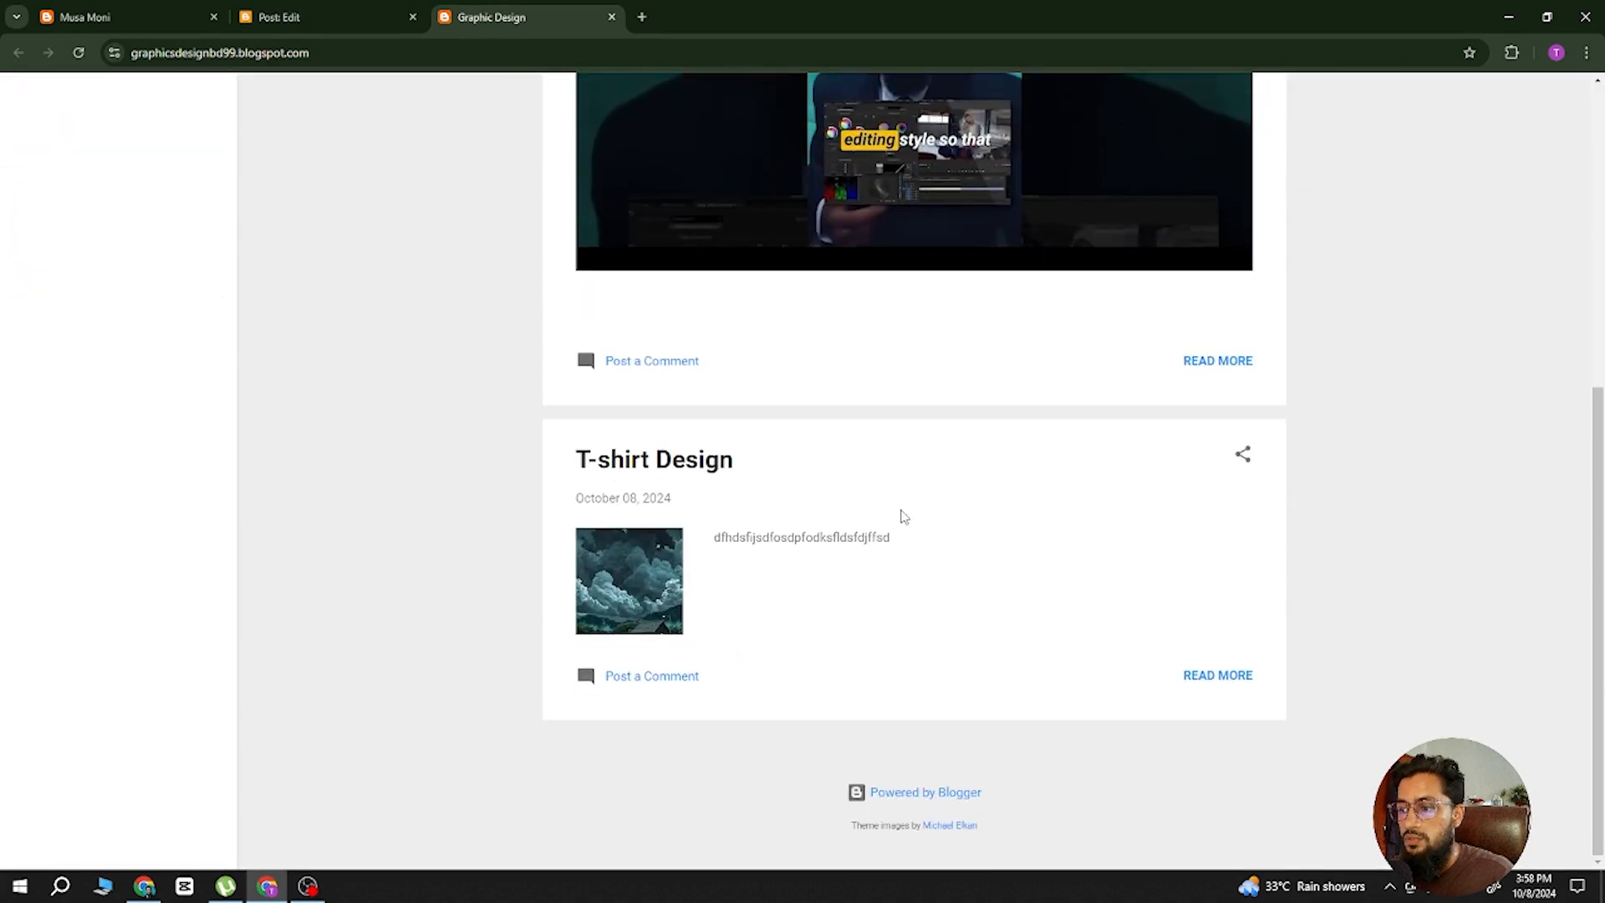
scroll(865, 555, "up", 6)
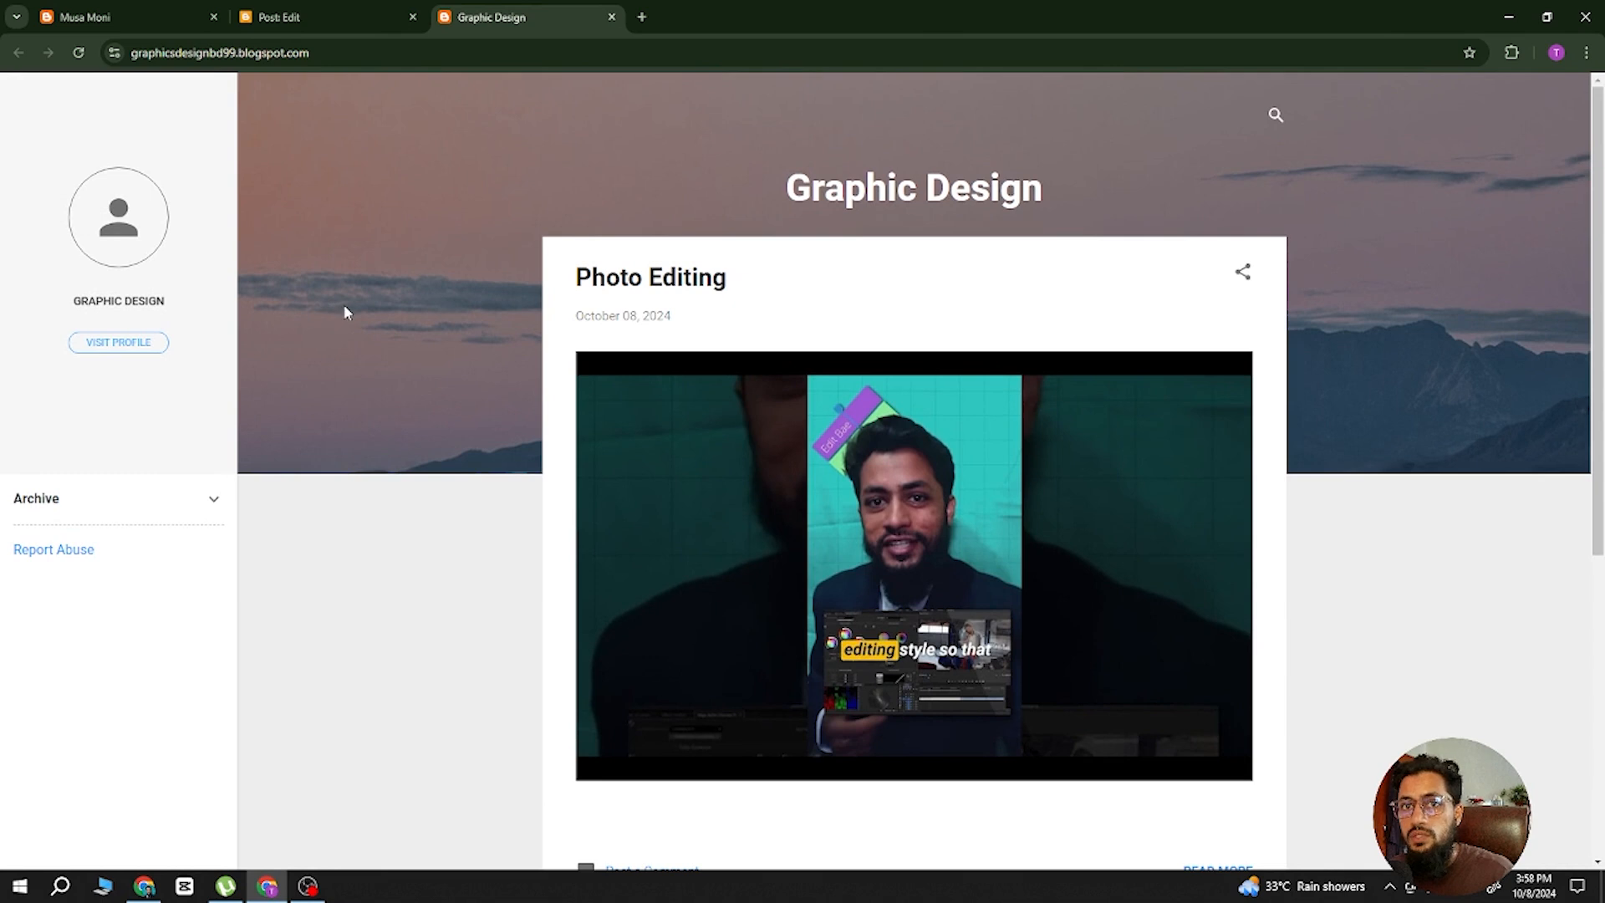
Search the web in a new tab for "free template blogger portfolio".
left_click(321, 18)
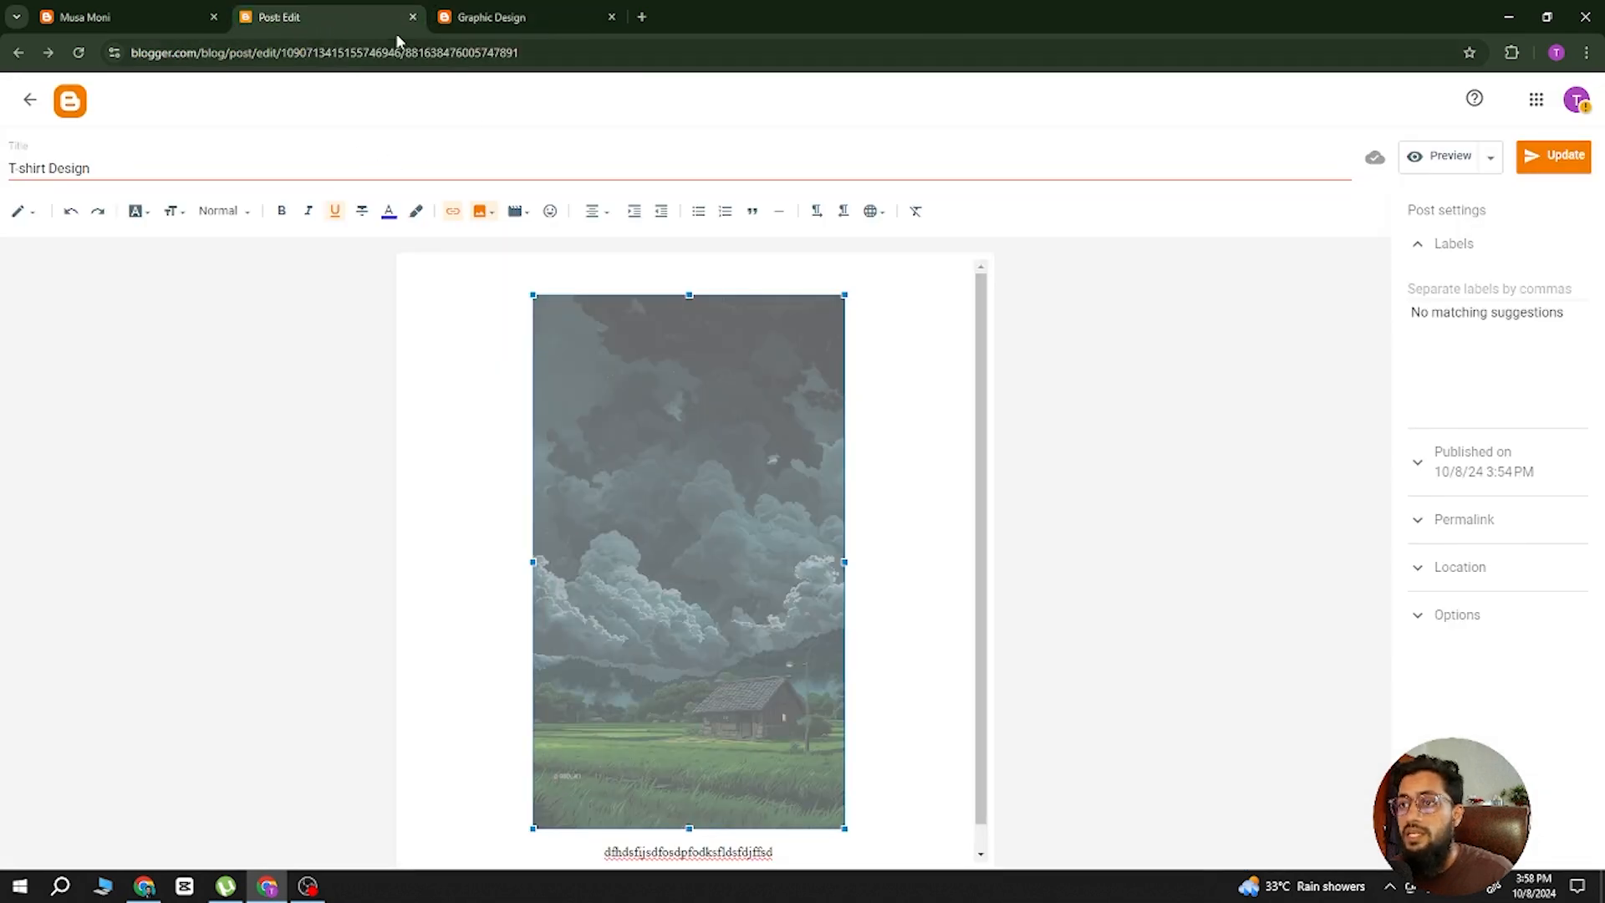
left_click(641, 17)
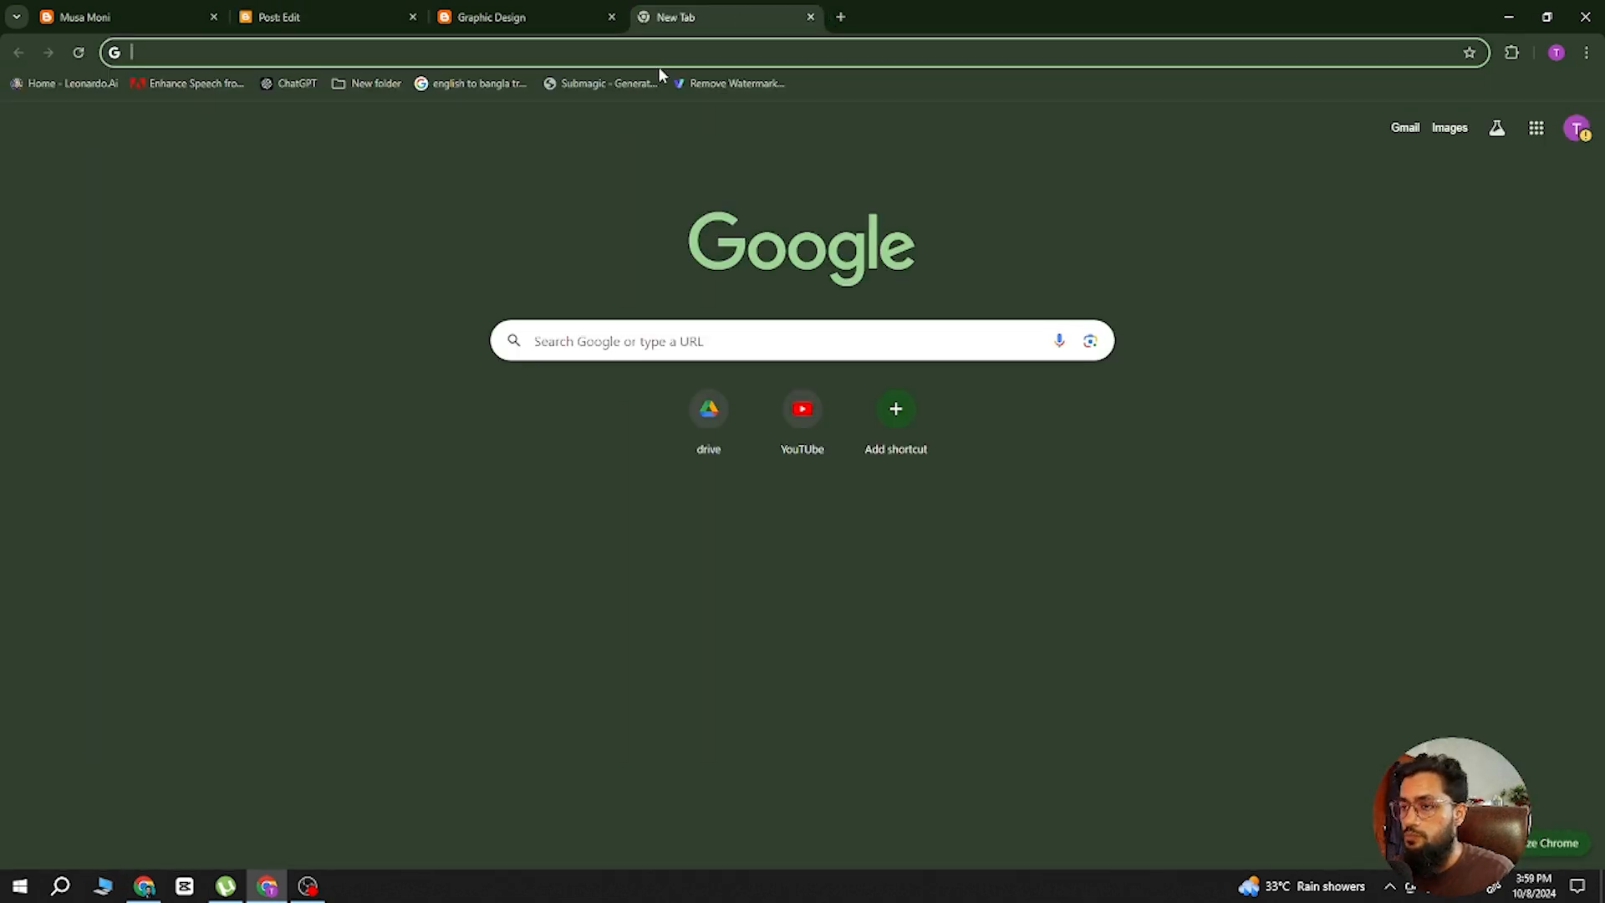
type("free te")
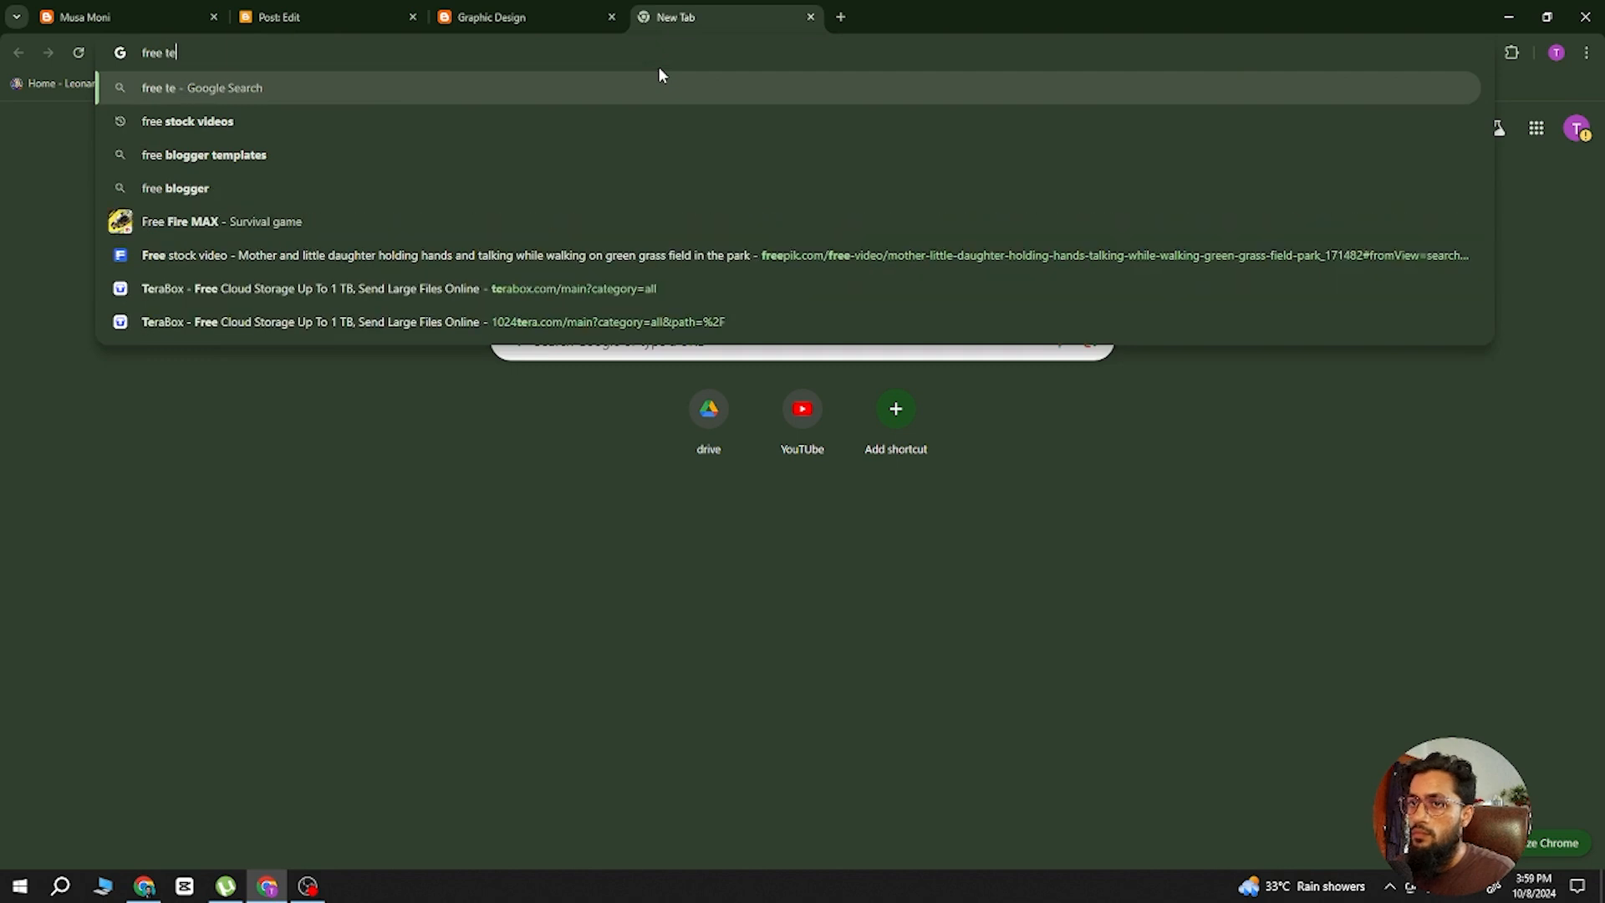
type("mpla")
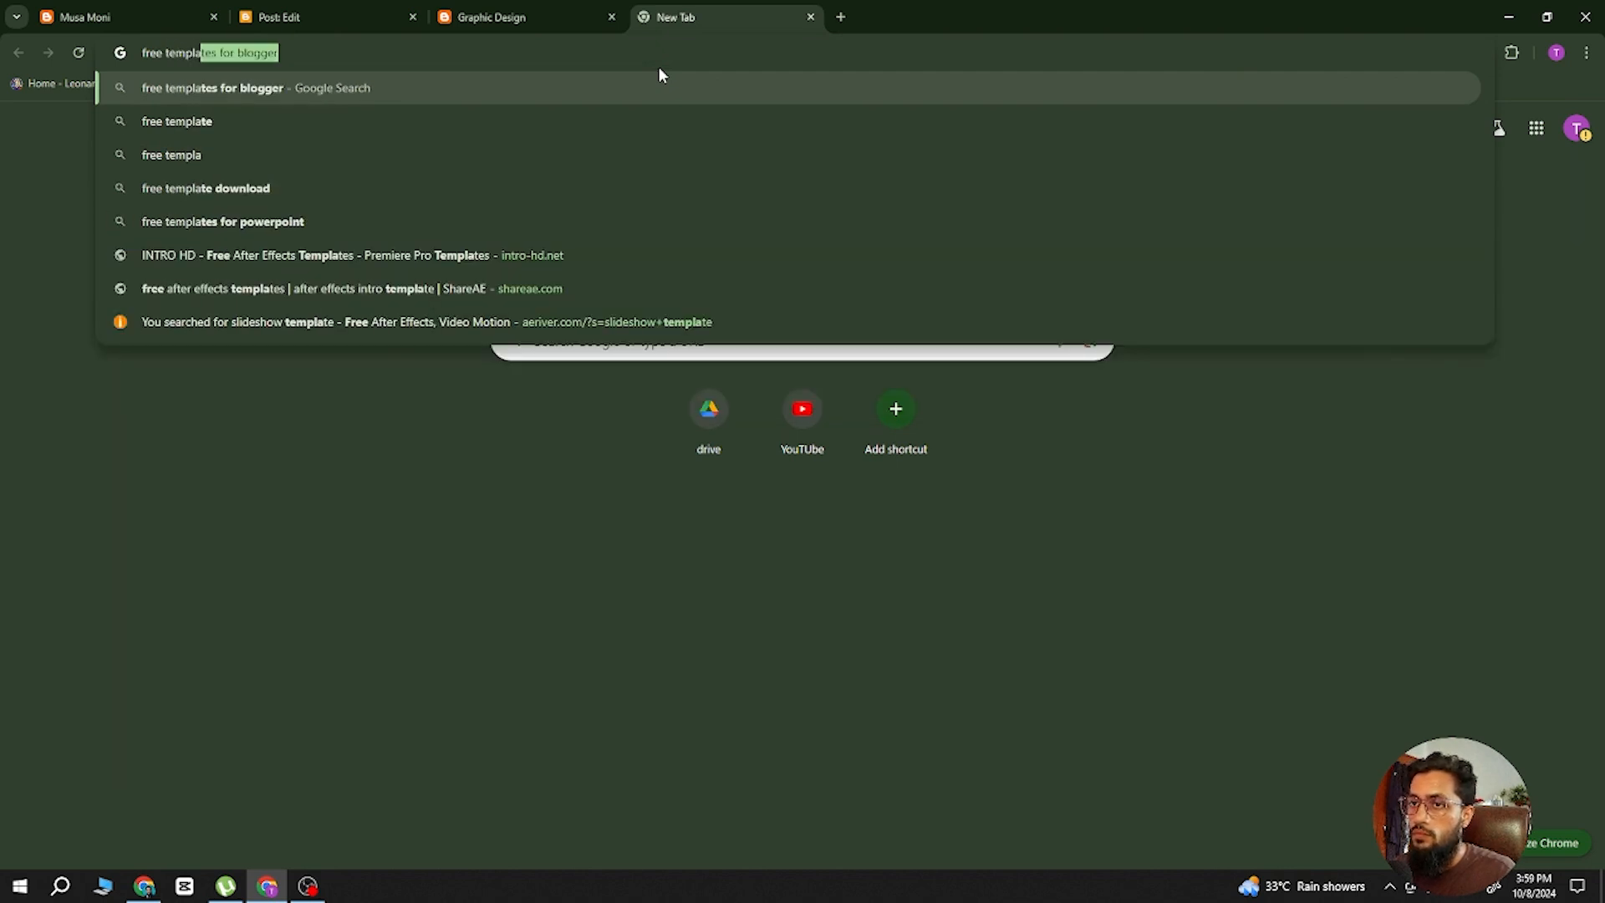
type("te for blo")
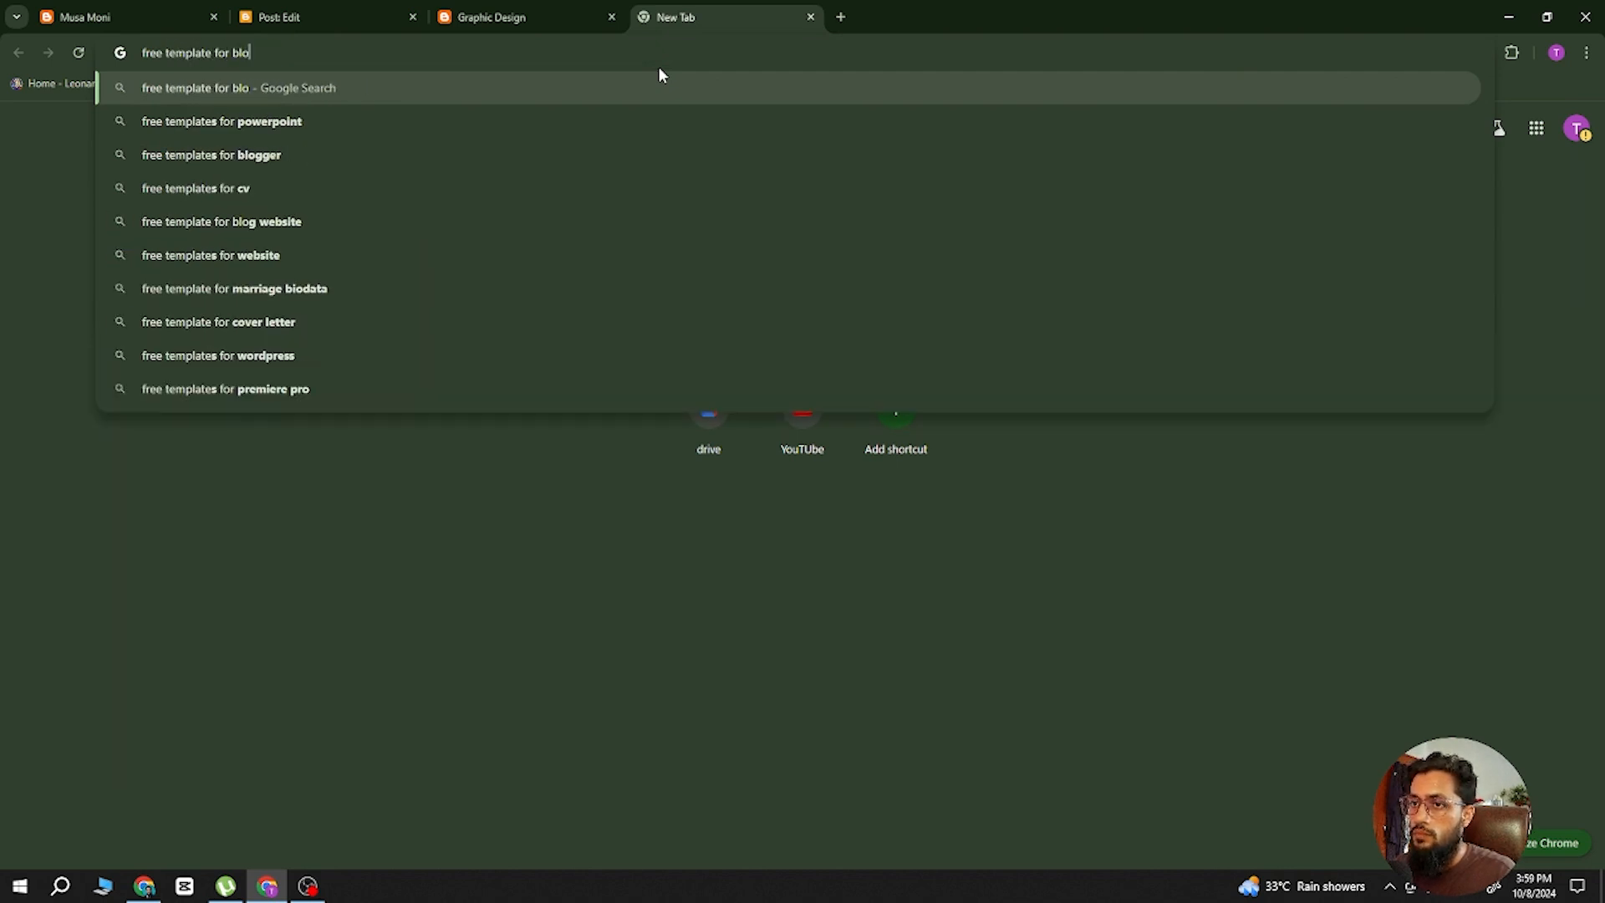
type("gger po")
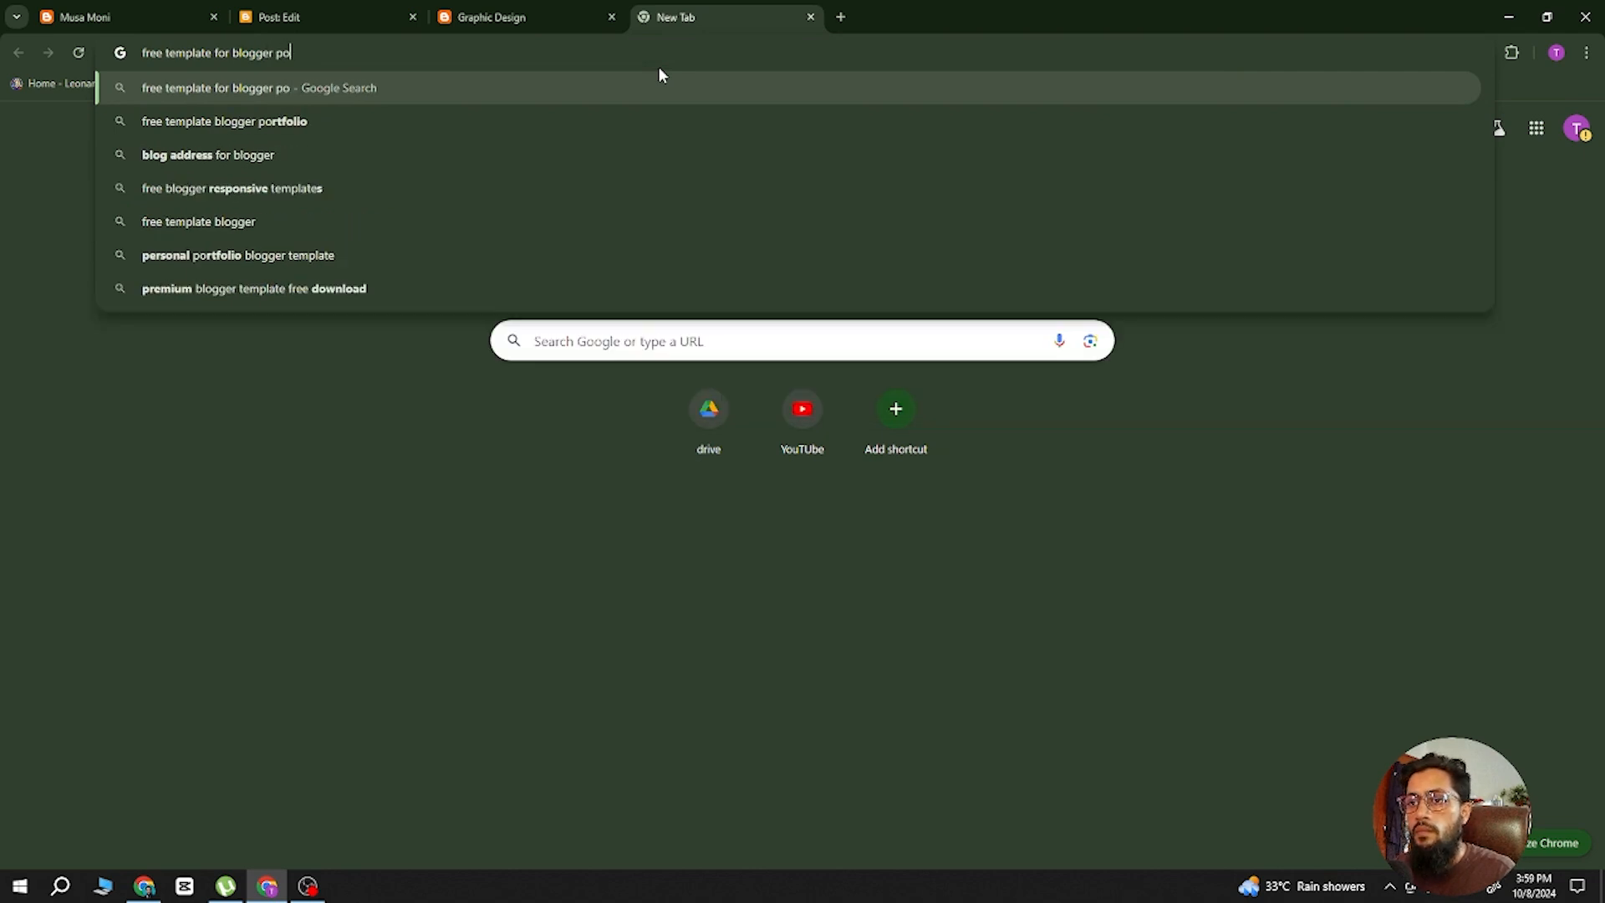
left_click(480, 124)
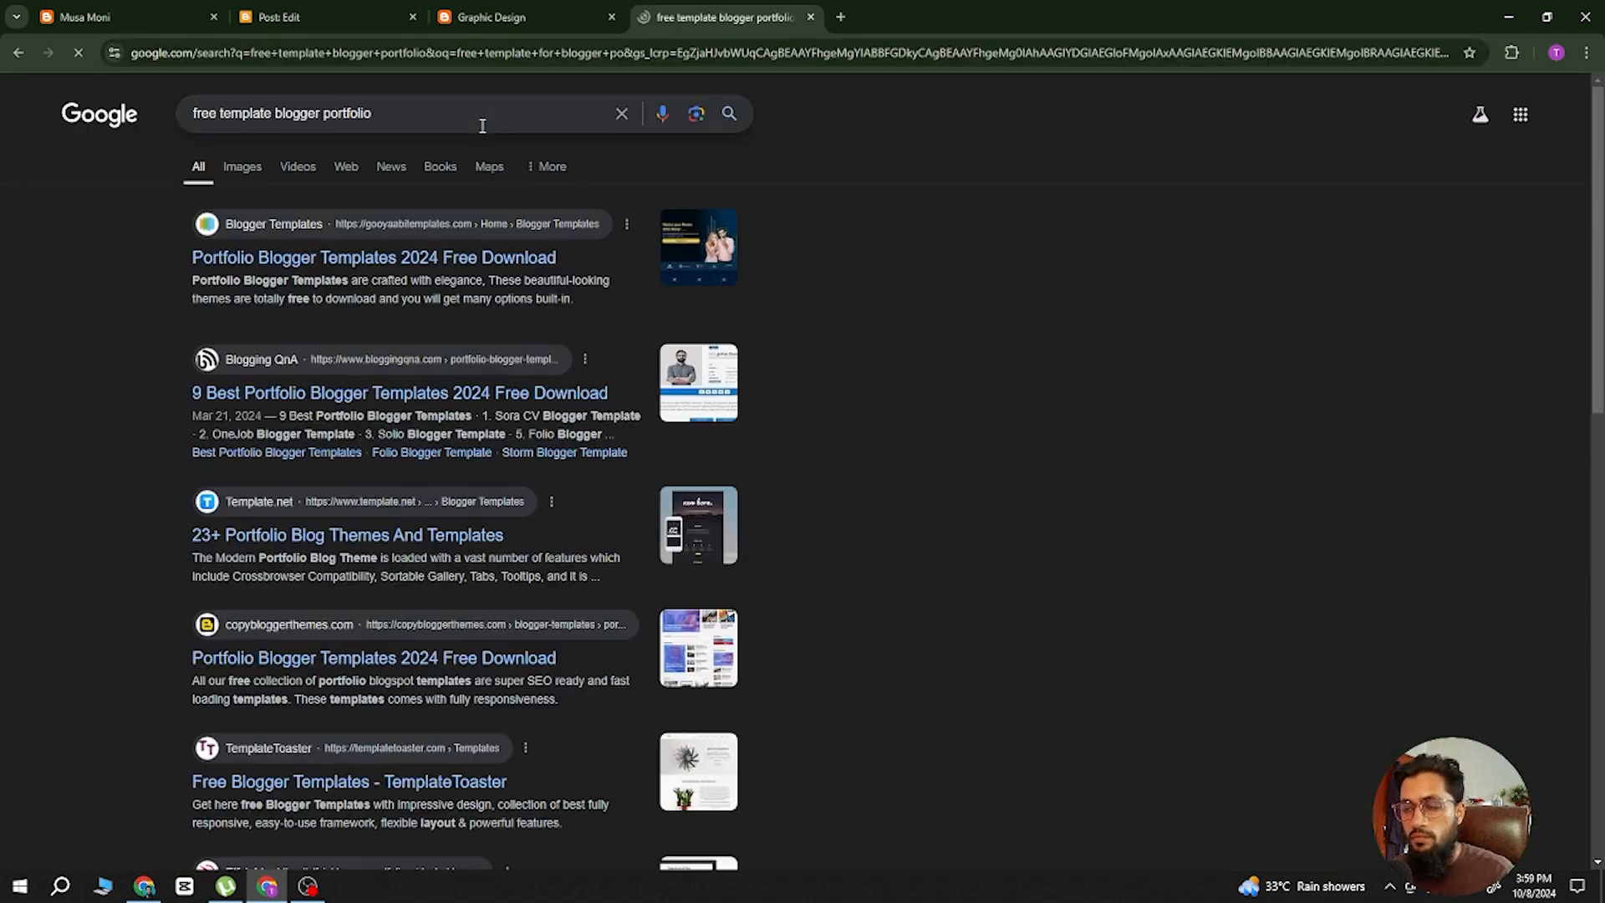
left_click(362, 112)
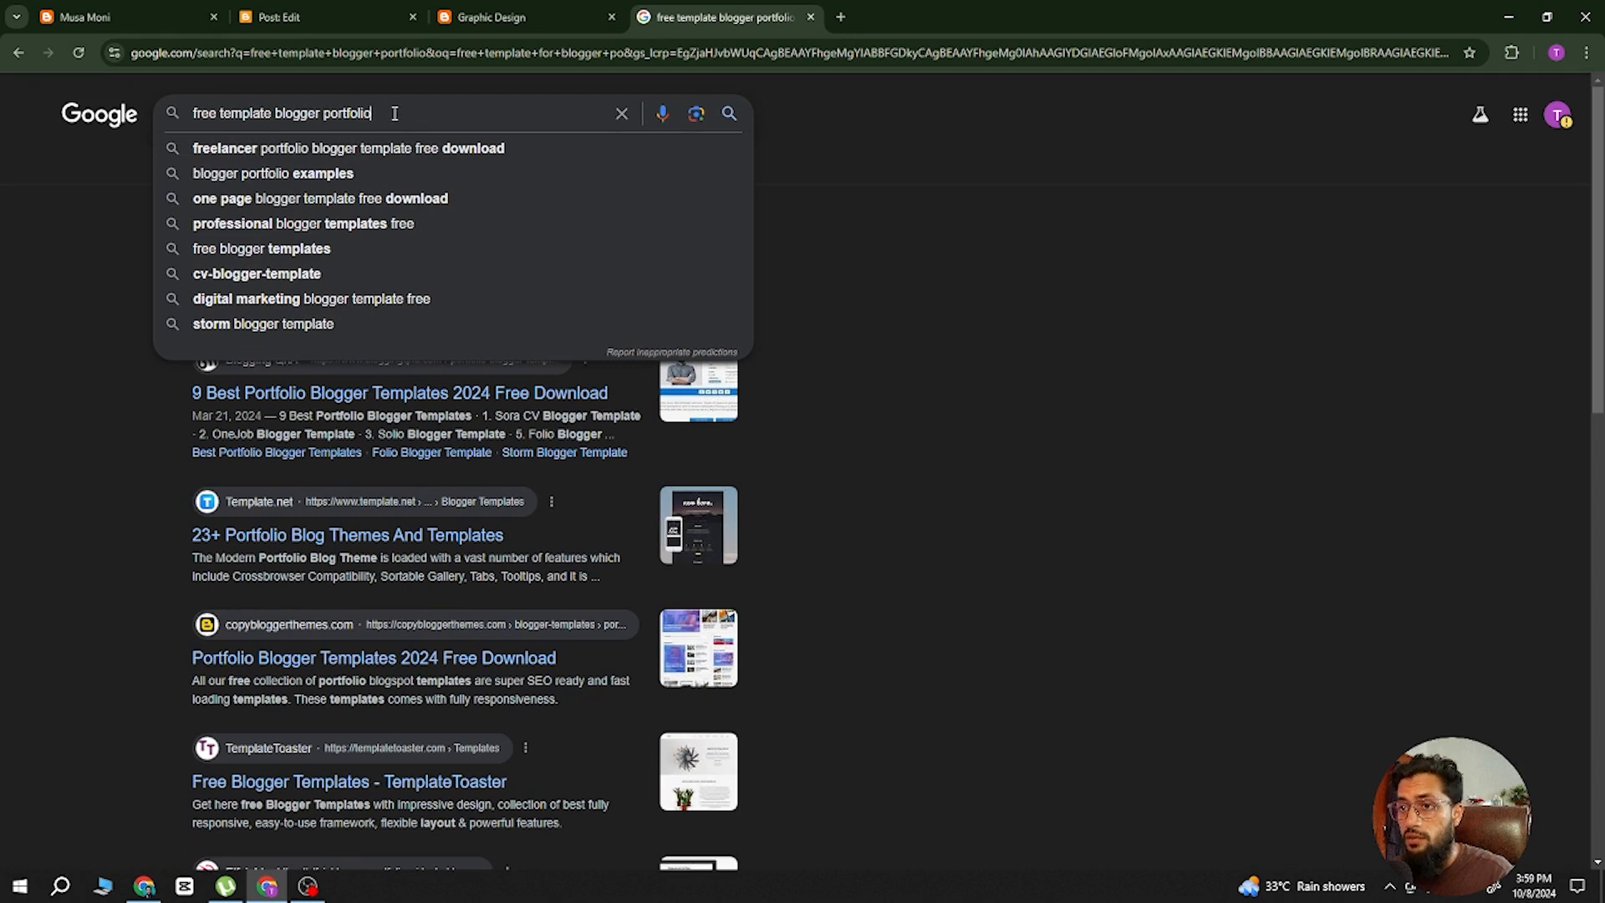
key("Escape")
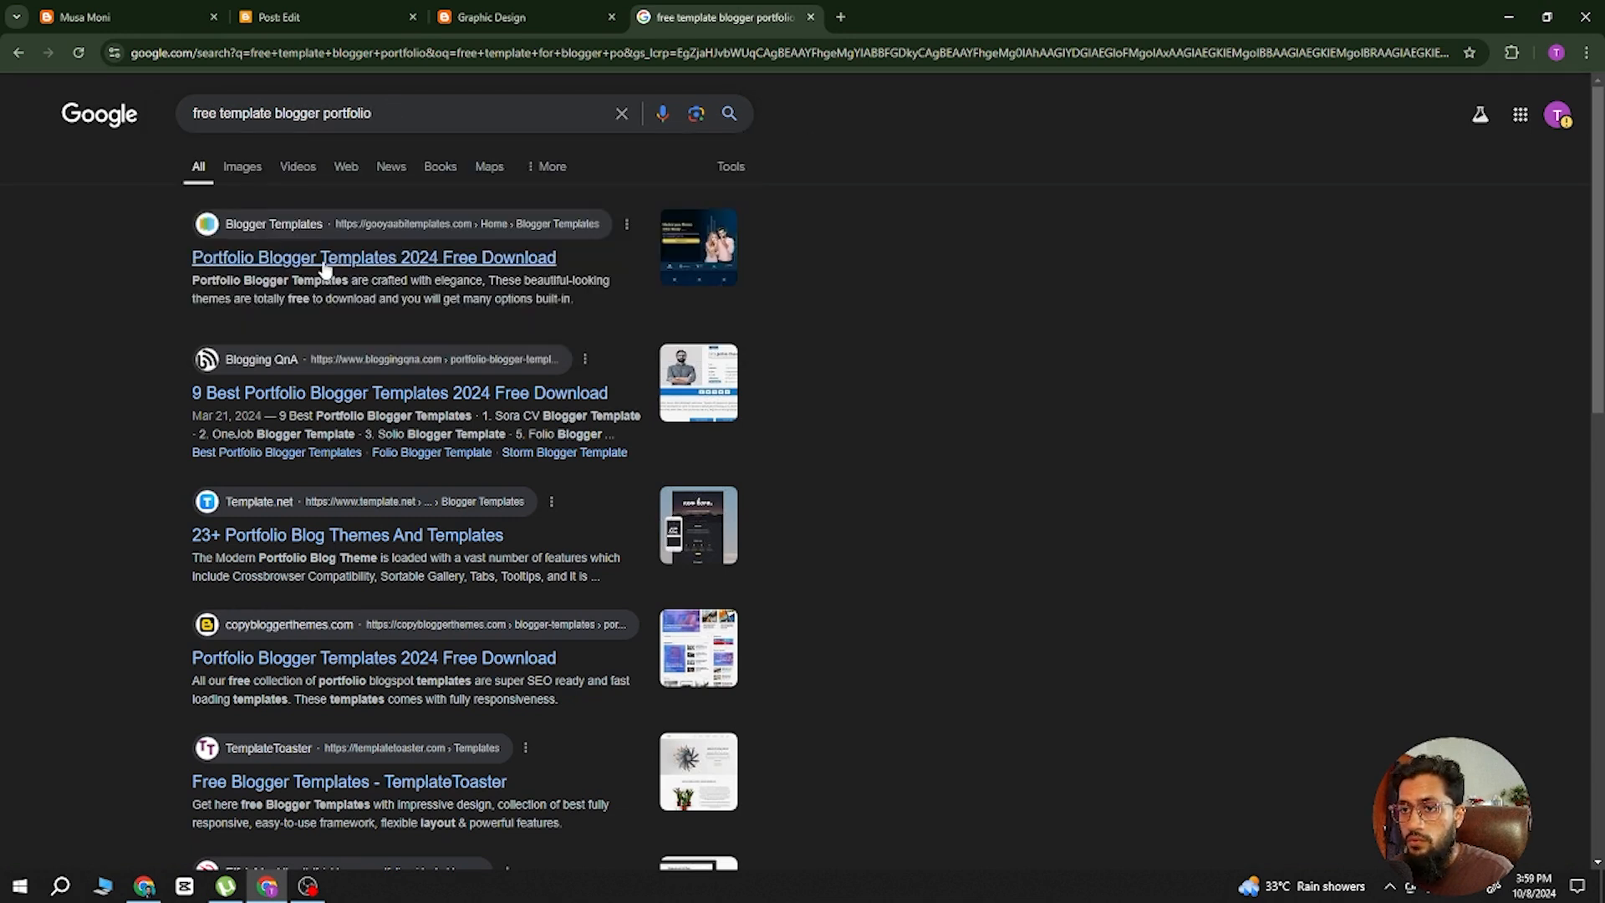
Open the Gooyaabi Templates, Template.net and Blogging QnA portfolio results in separate tabs and switch to the Gooyaabi page.
middle_click(326, 261)
middle_click(314, 538)
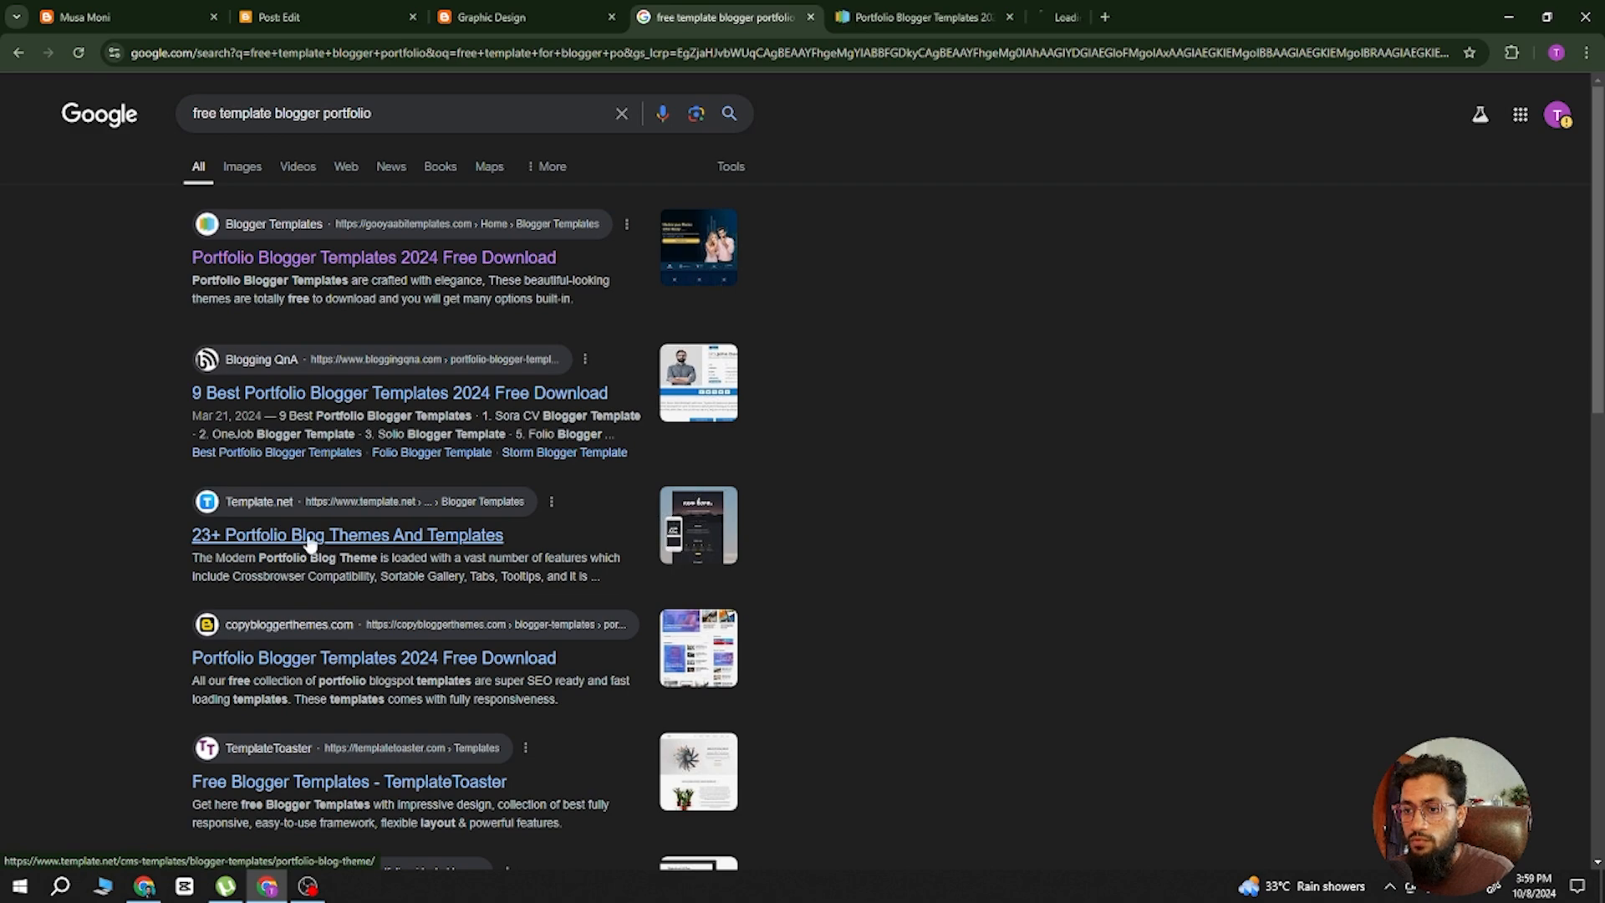
middle_click(324, 396)
left_click(936, 17)
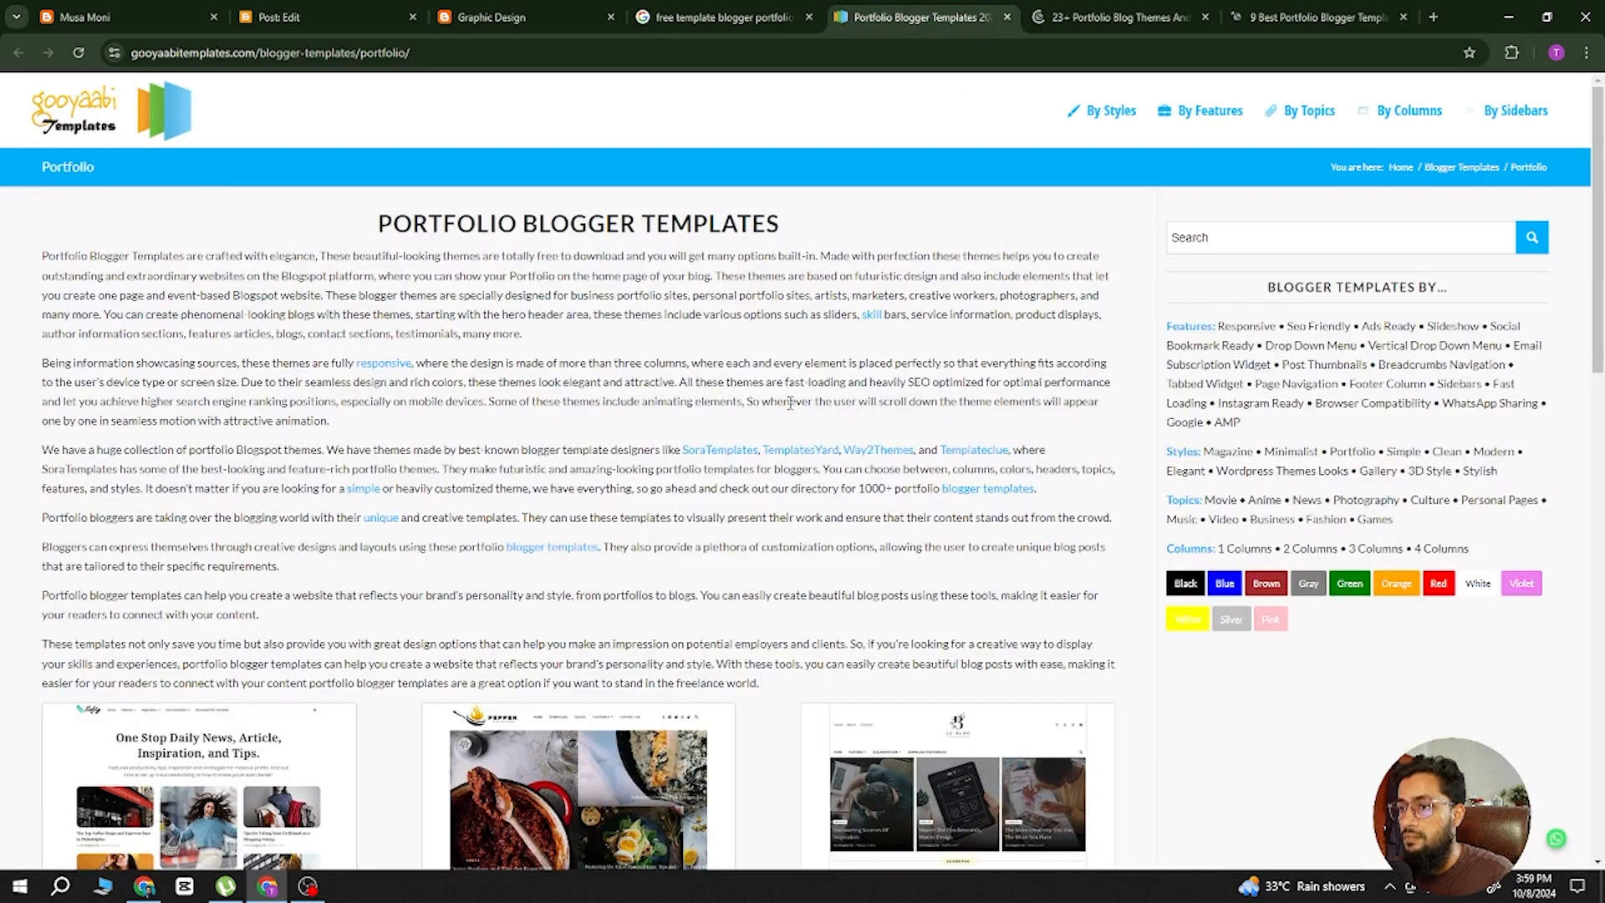
Look through the portfolio template gallery and open the page of the Pager template.
scroll(782, 418, "down", 5)
scroll(782, 418, "down", 10)
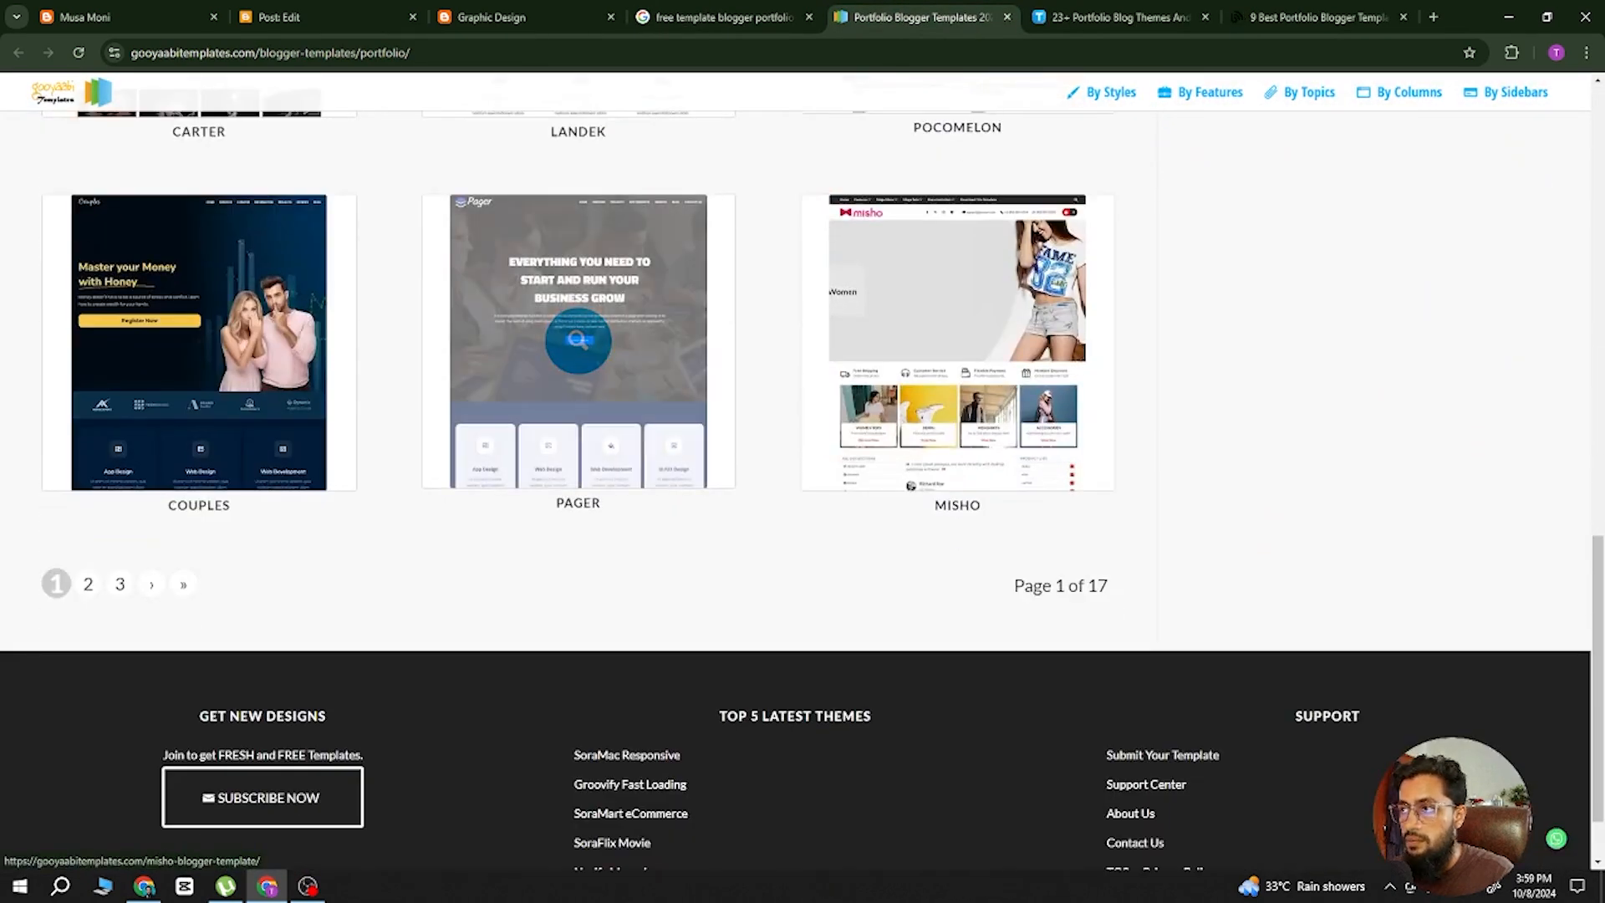
left_click(1137, 19)
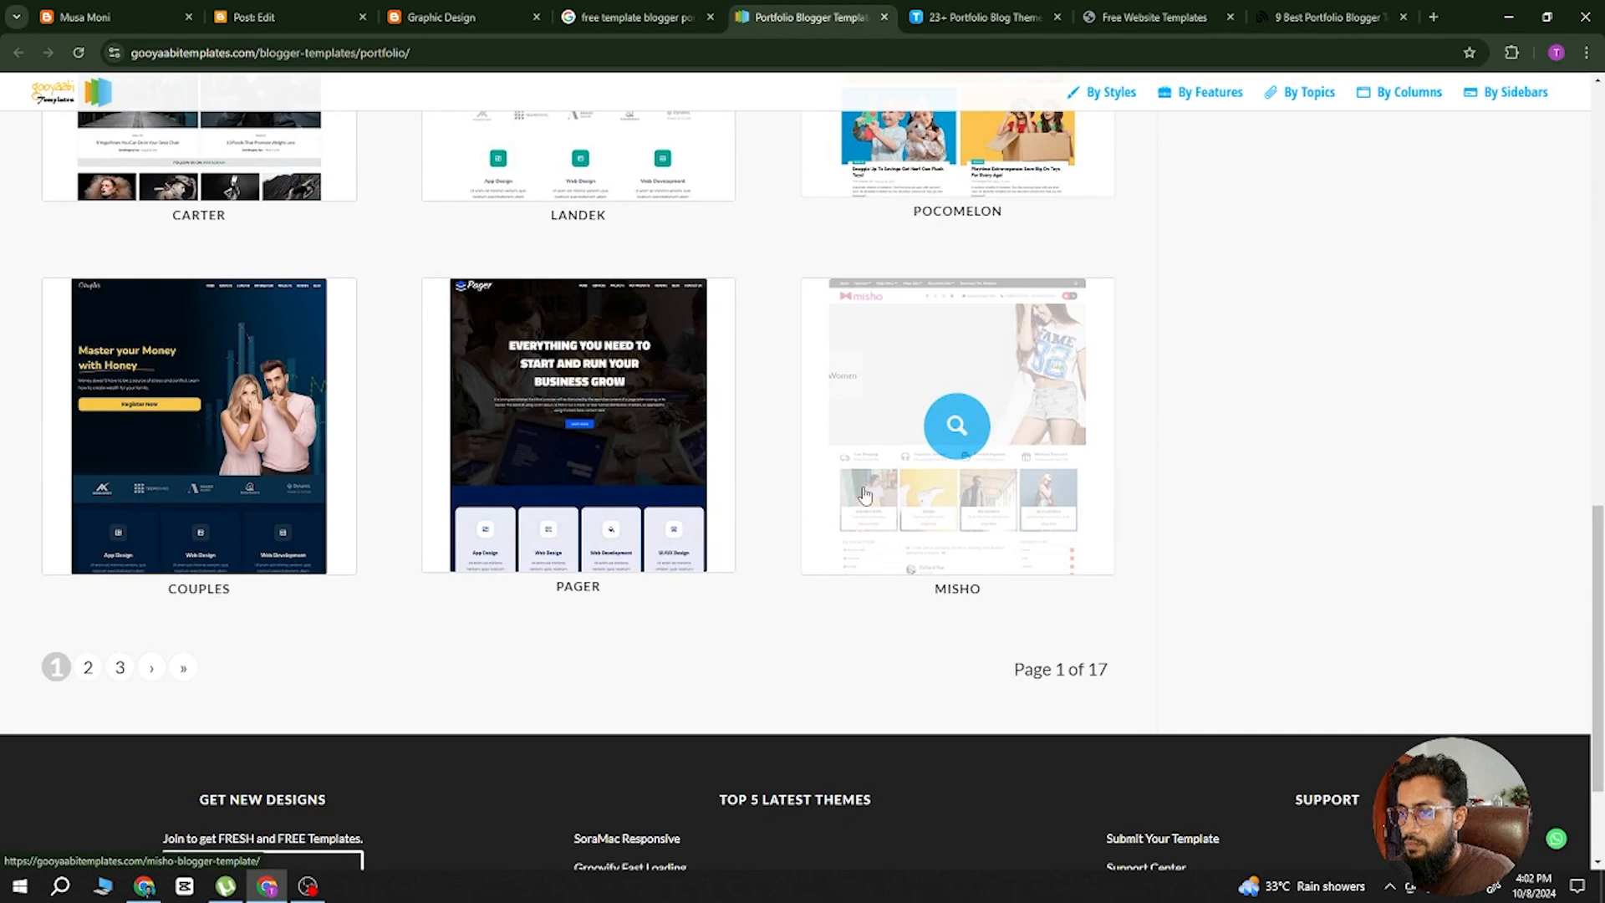
scroll(953, 426, "up", 4)
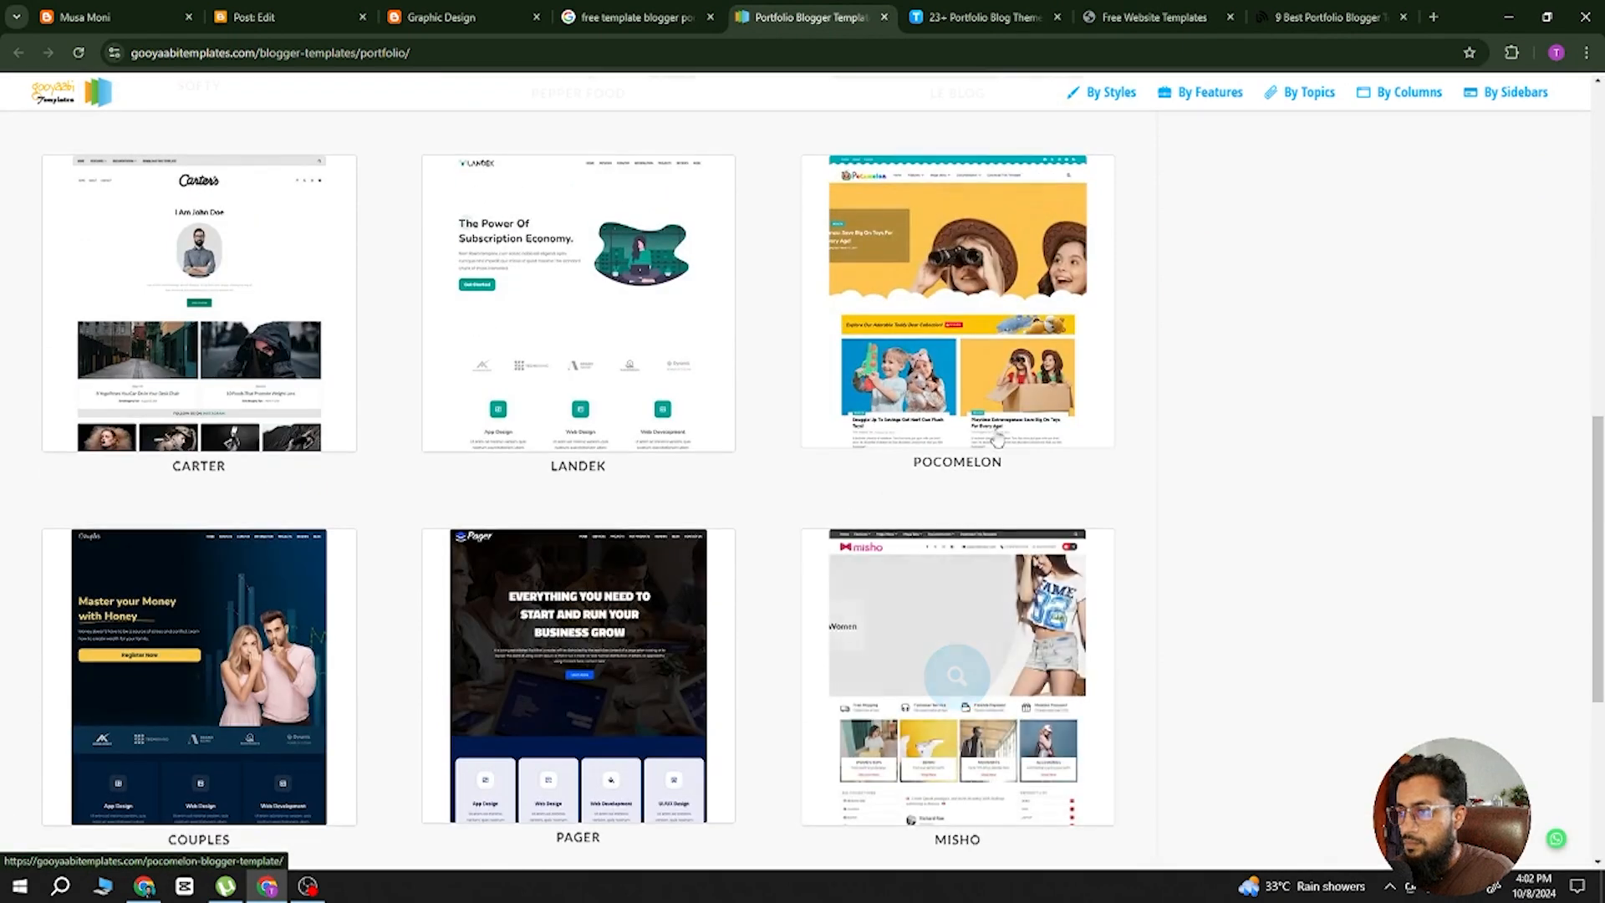
left_click(632, 629)
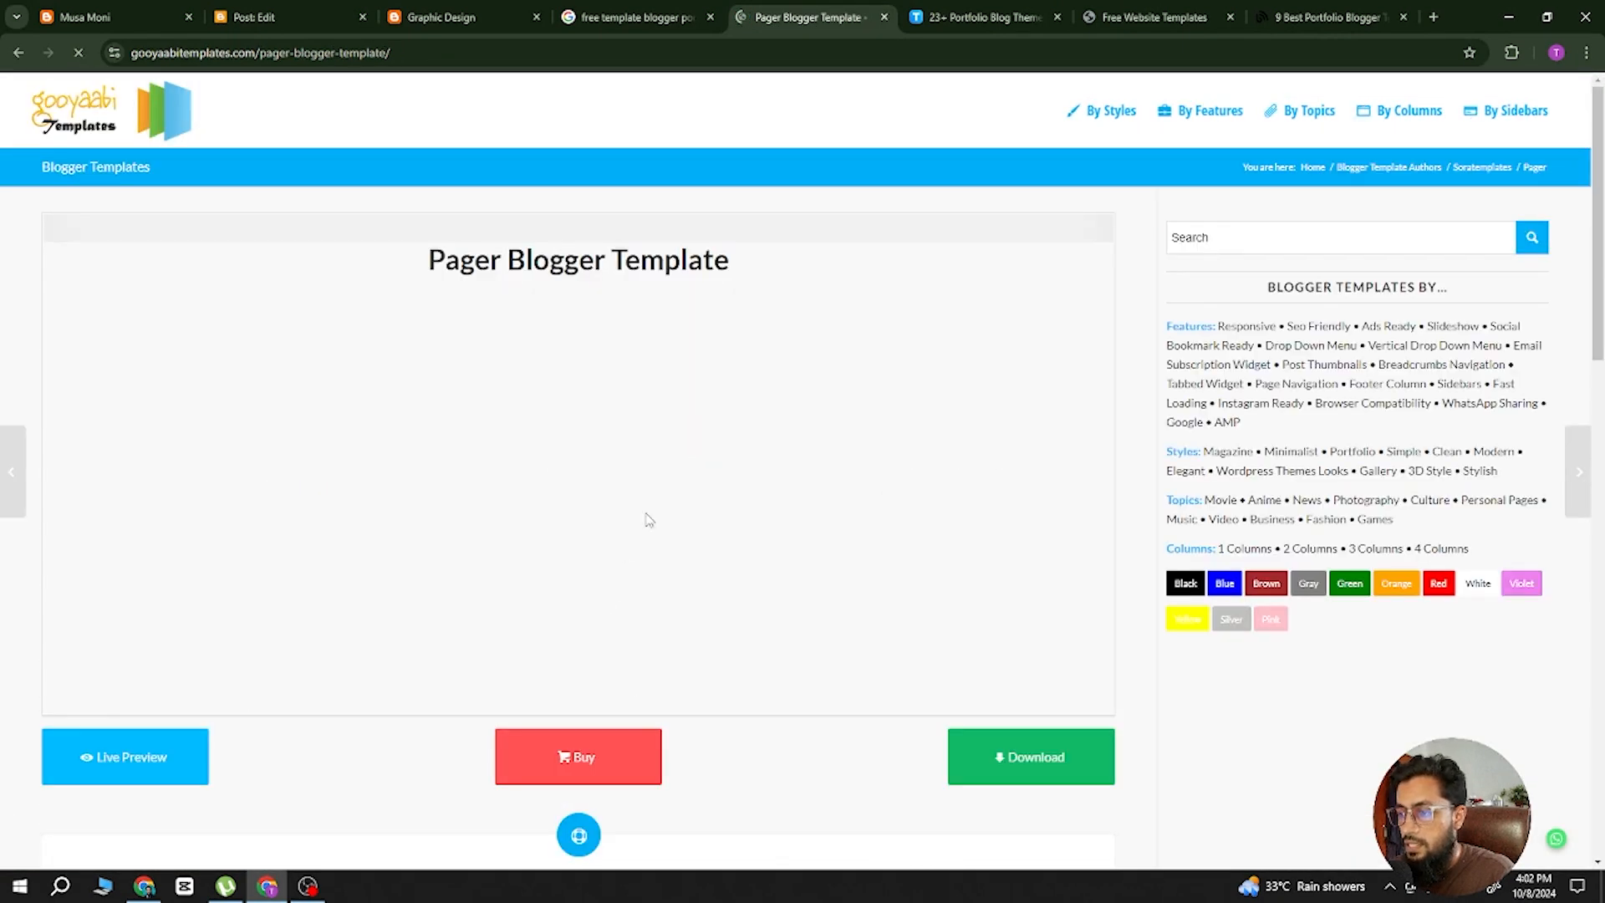
Download the Pager template as Pager-Free-Version-1.0.zip and open the Downloads folder in File Explorer.
scroll(615, 535, "down", 1)
scroll(608, 541, "down", 1)
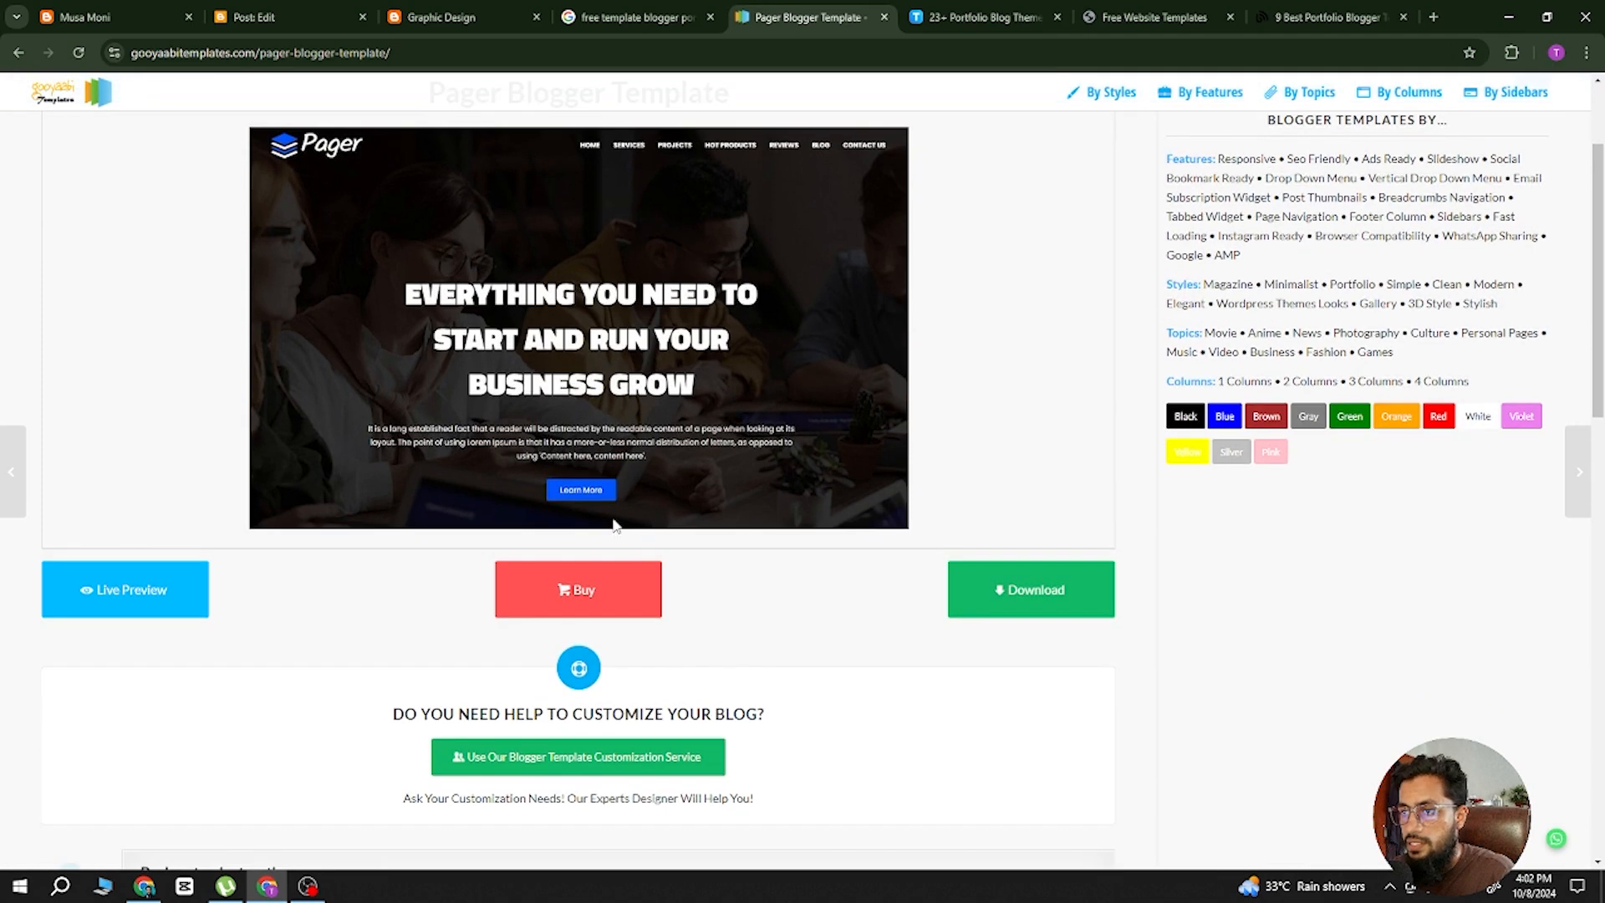
scroll(489, 485, "down", 3)
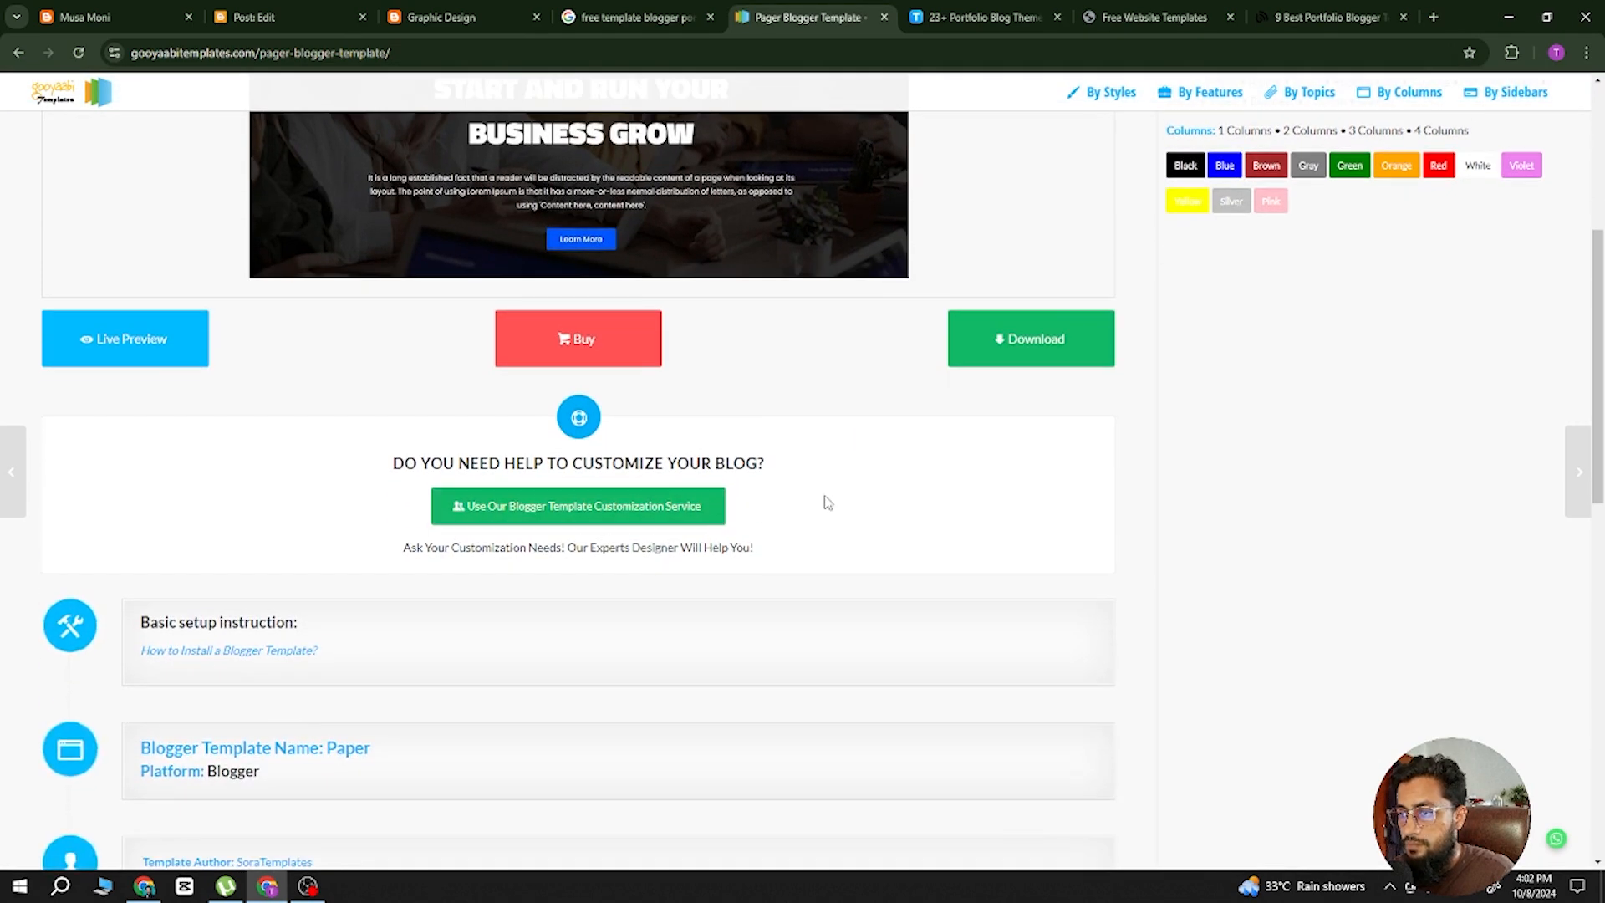
left_click(1048, 345)
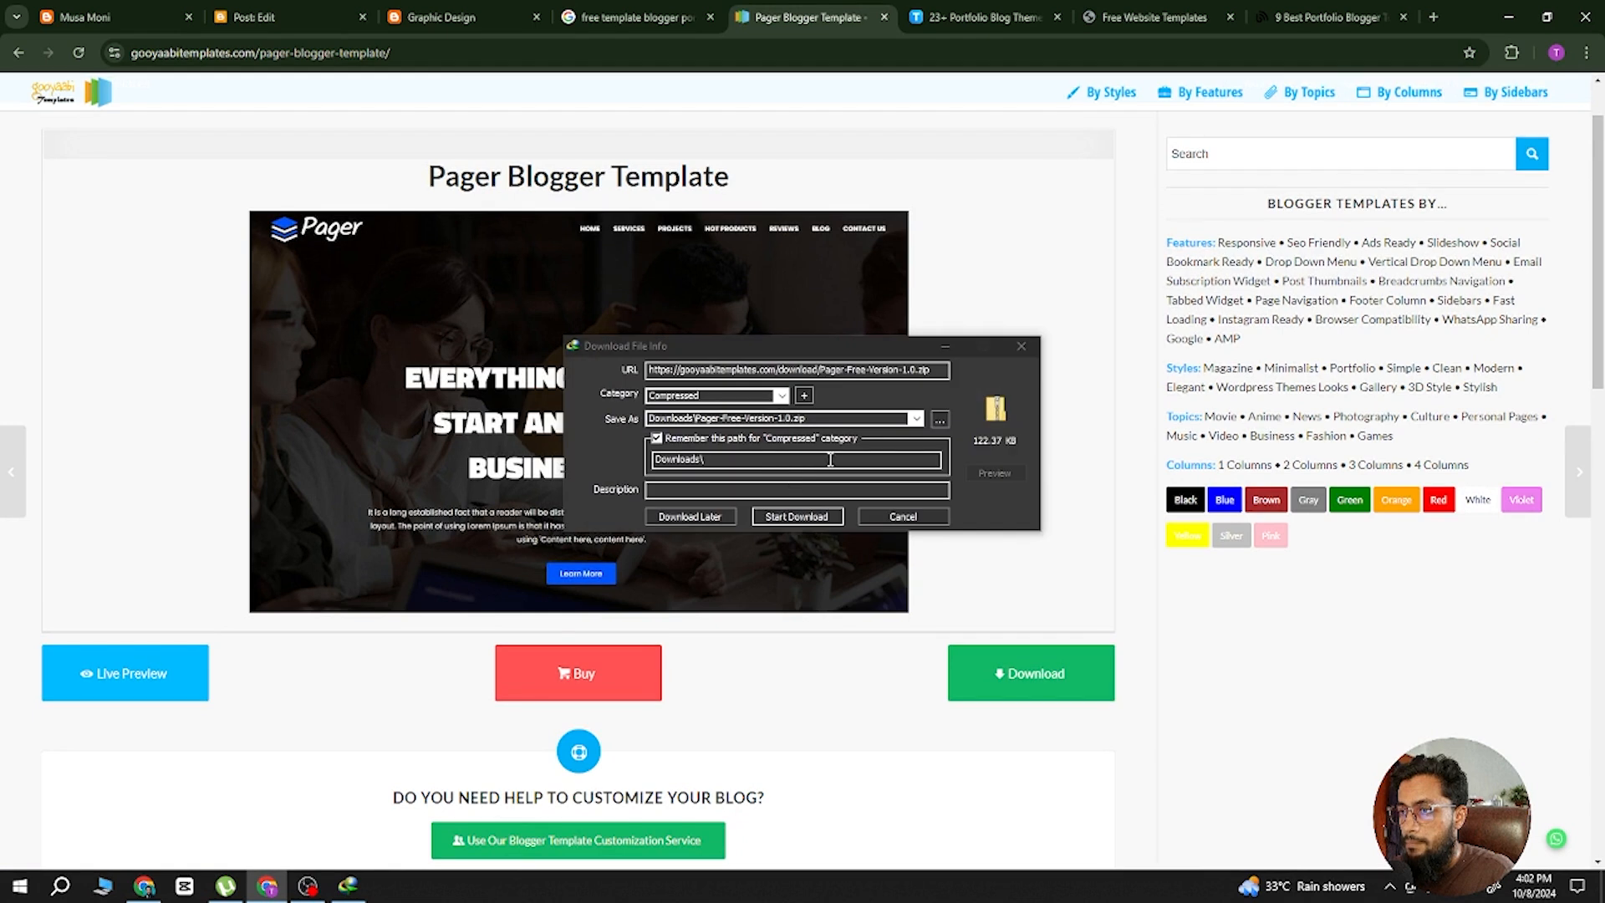
left_click(782, 516)
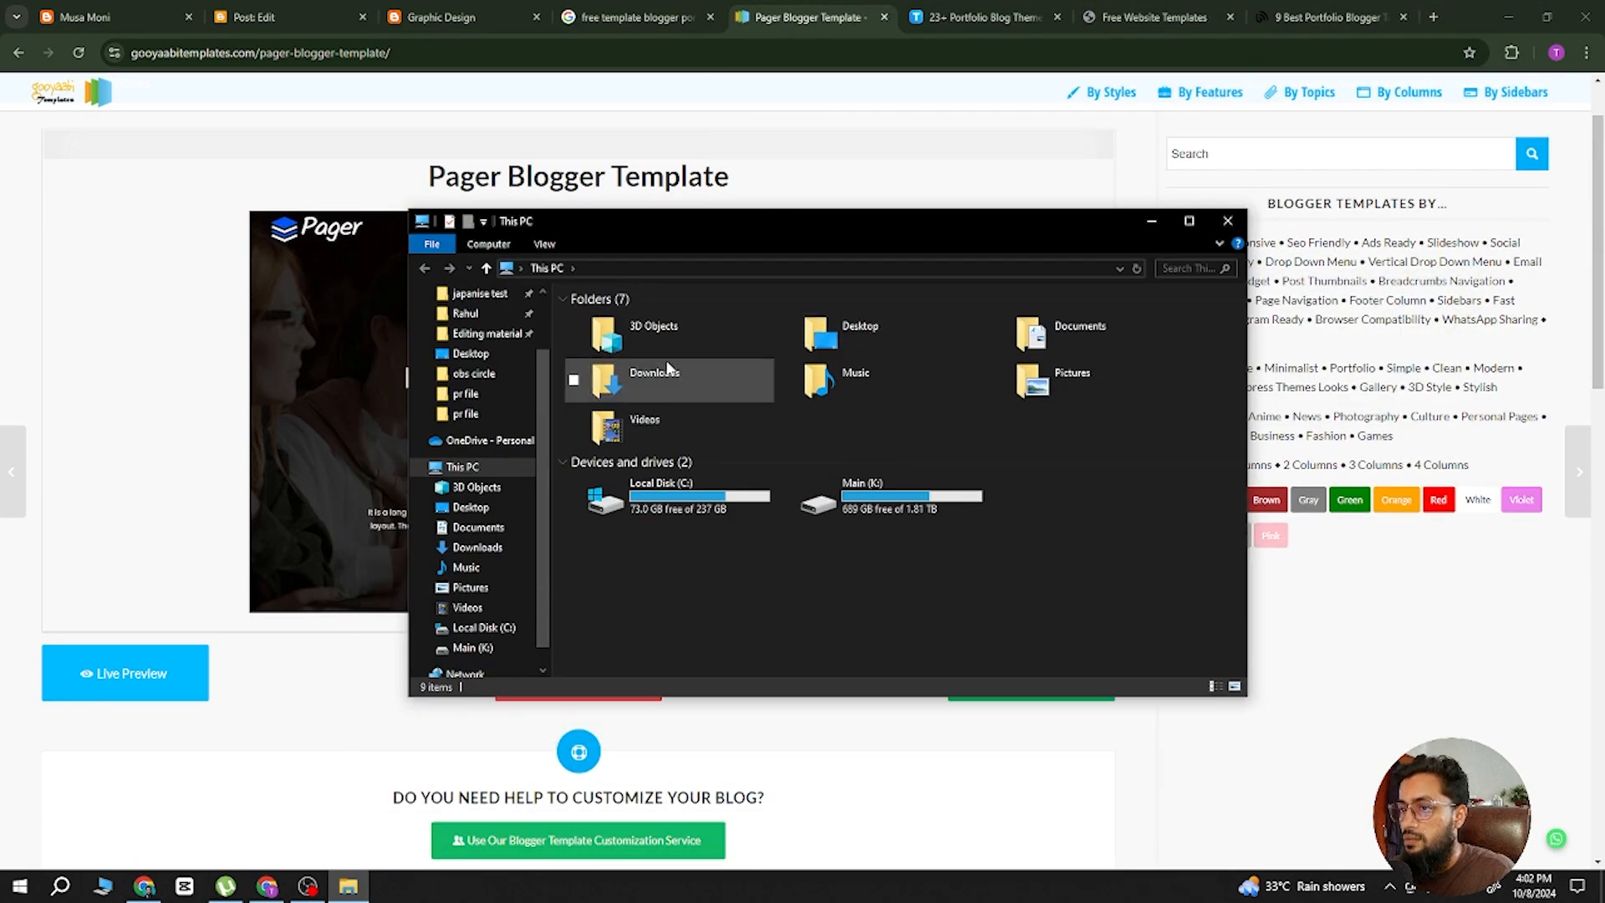
double_click(664, 372)
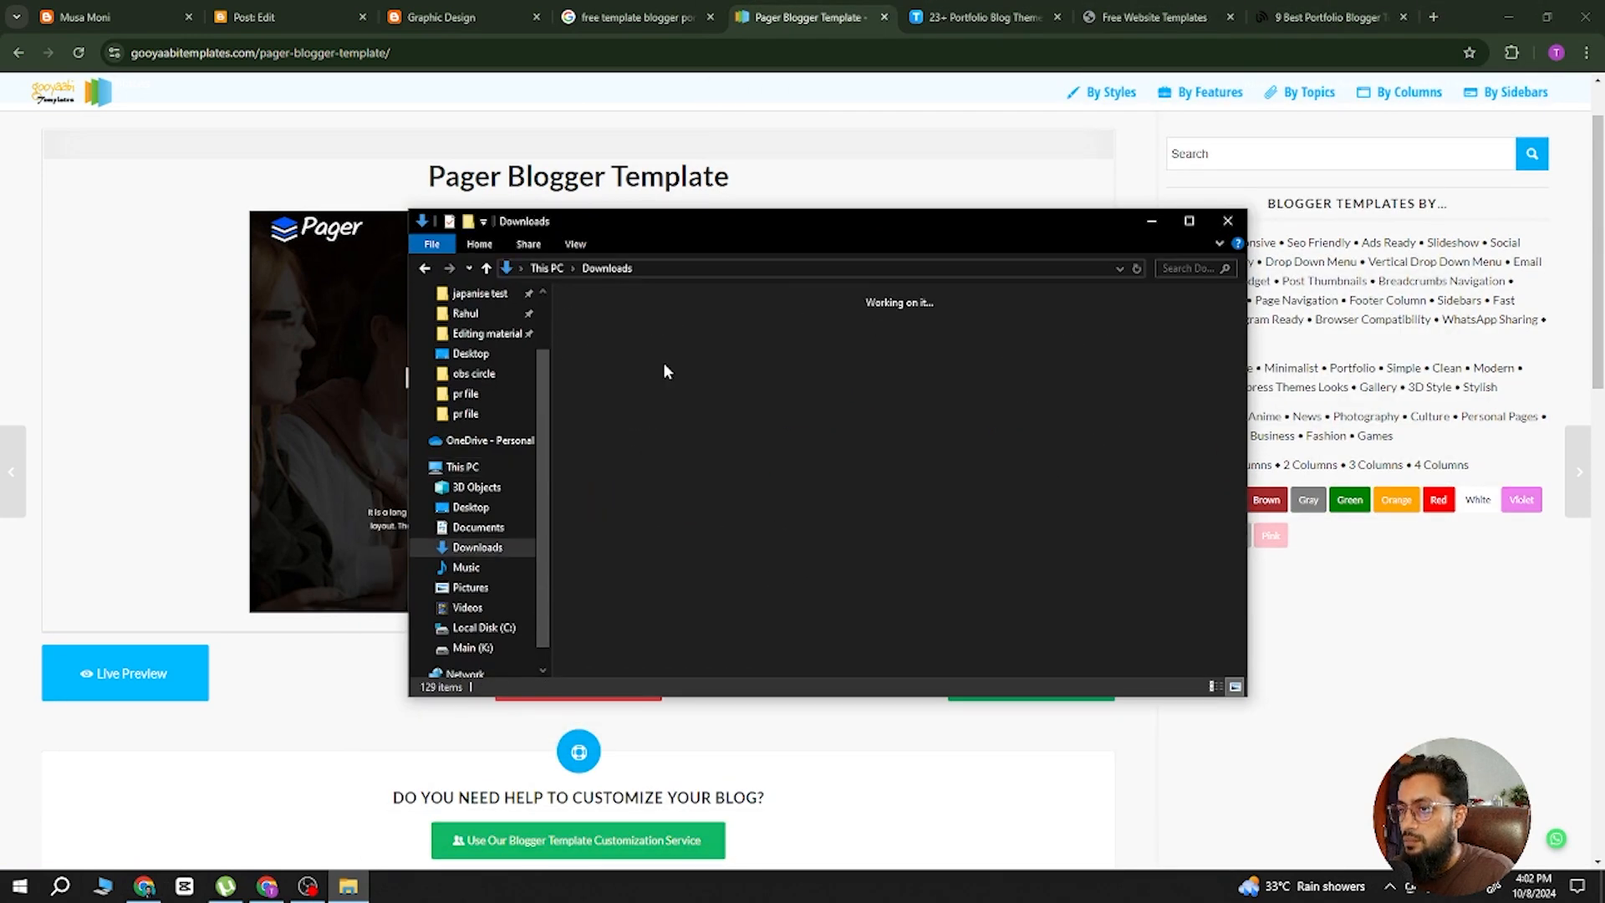
right_click(716, 357)
mouse_move(800, 560)
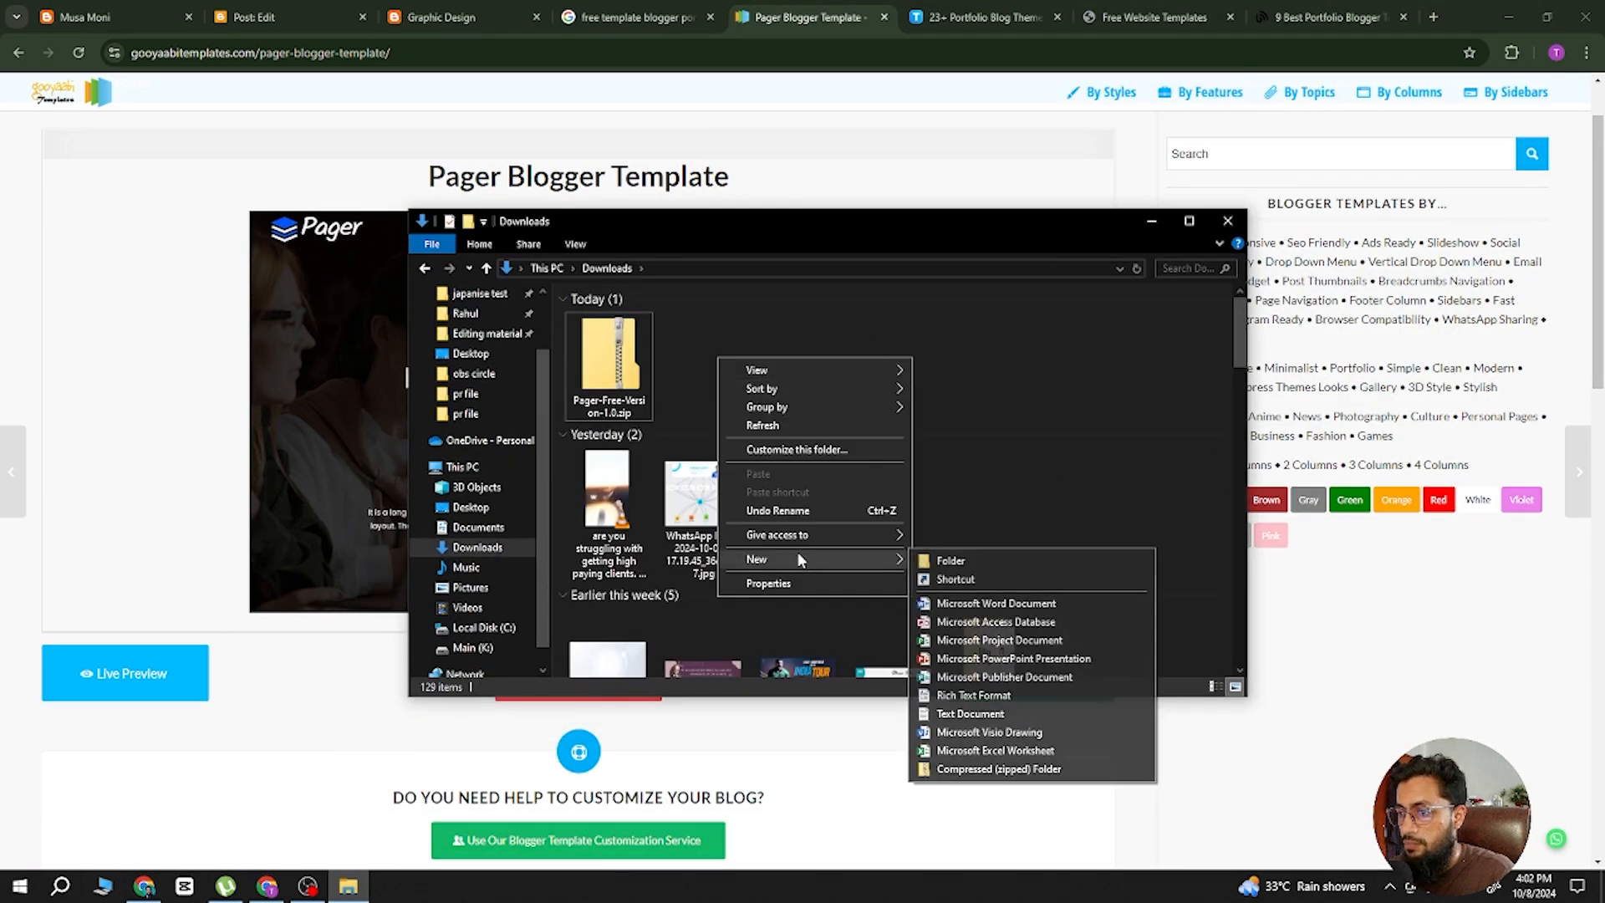
left_click(953, 578)
left_click(1019, 603)
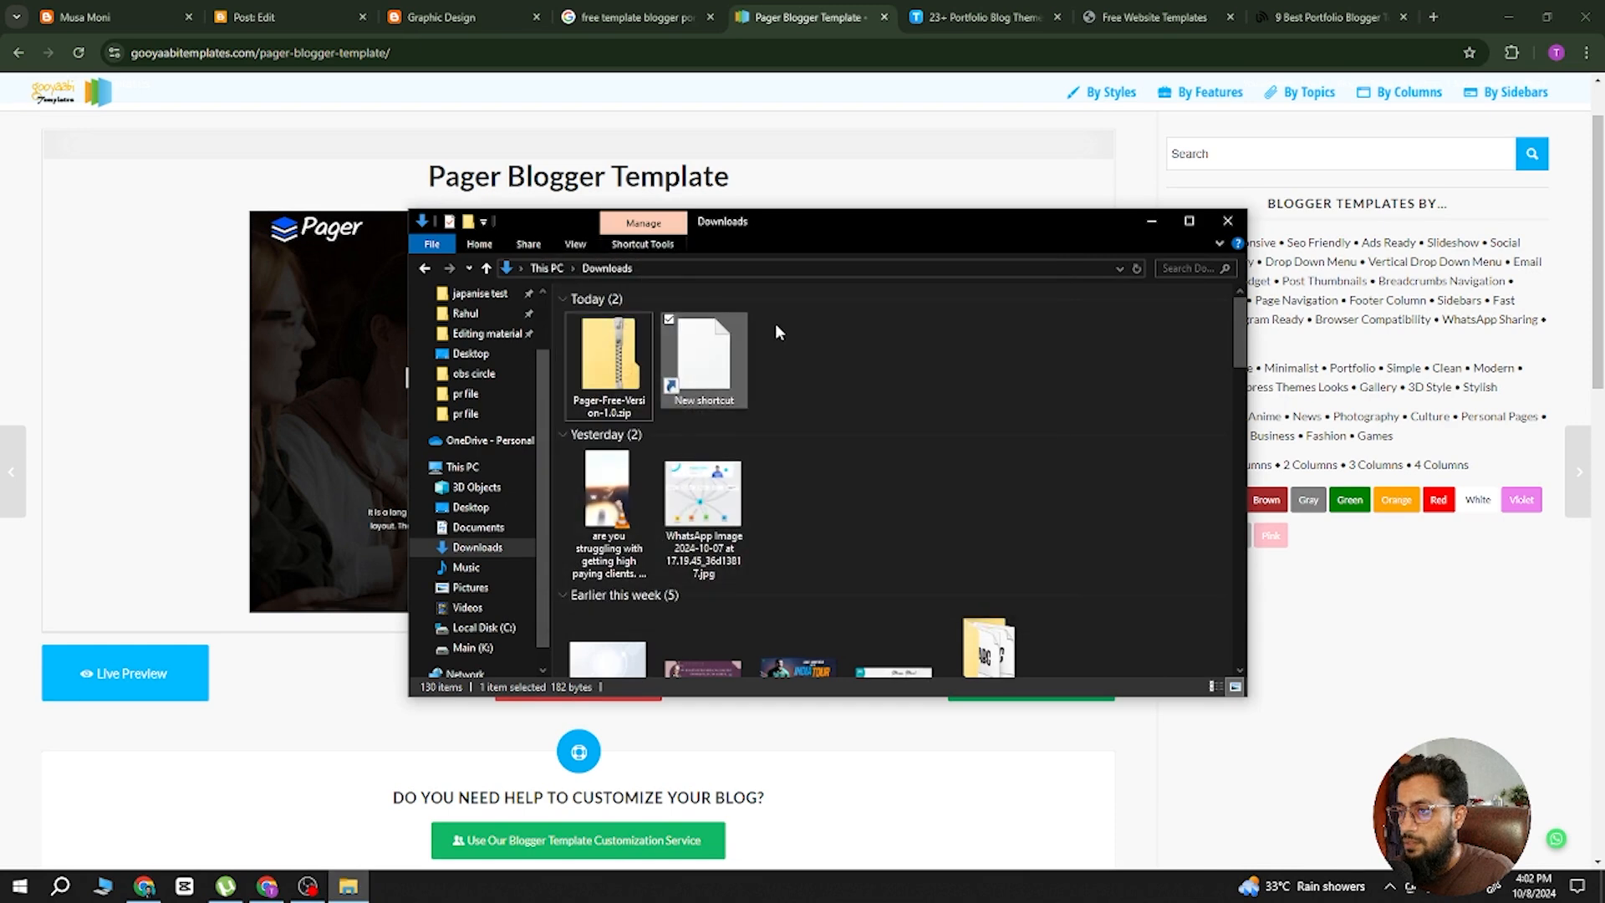
Create a new folder in Downloads and move Pager-Free-Version-1.0.zip into it.
right_click(812, 352)
mouse_move(900, 553)
left_click(1058, 552)
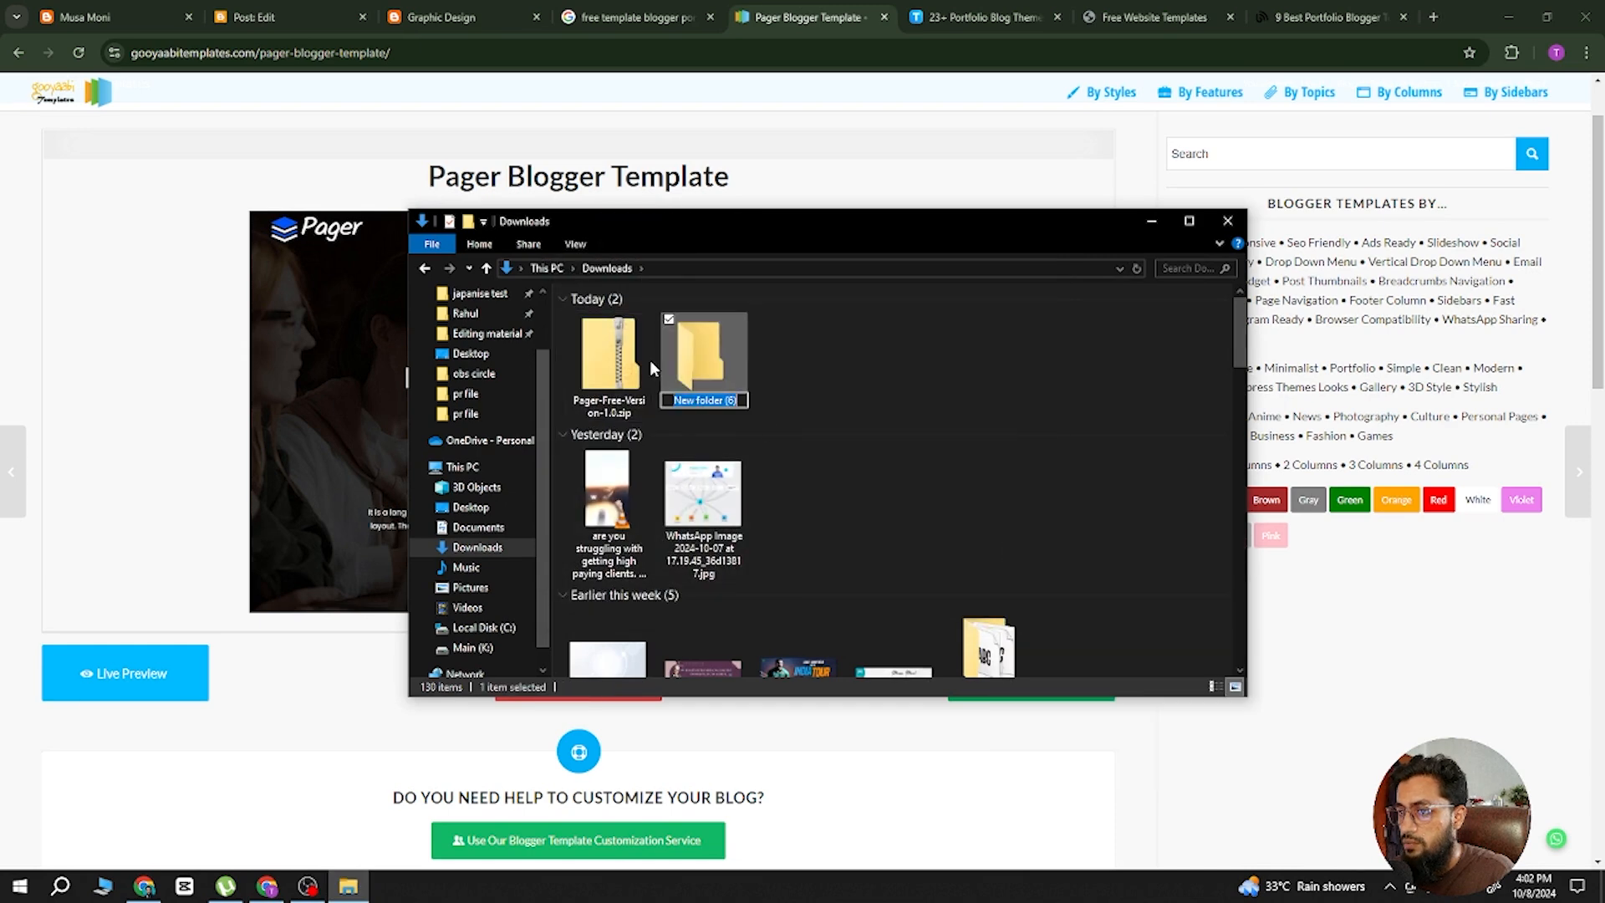
left_click_drag(650, 360, 704, 363)
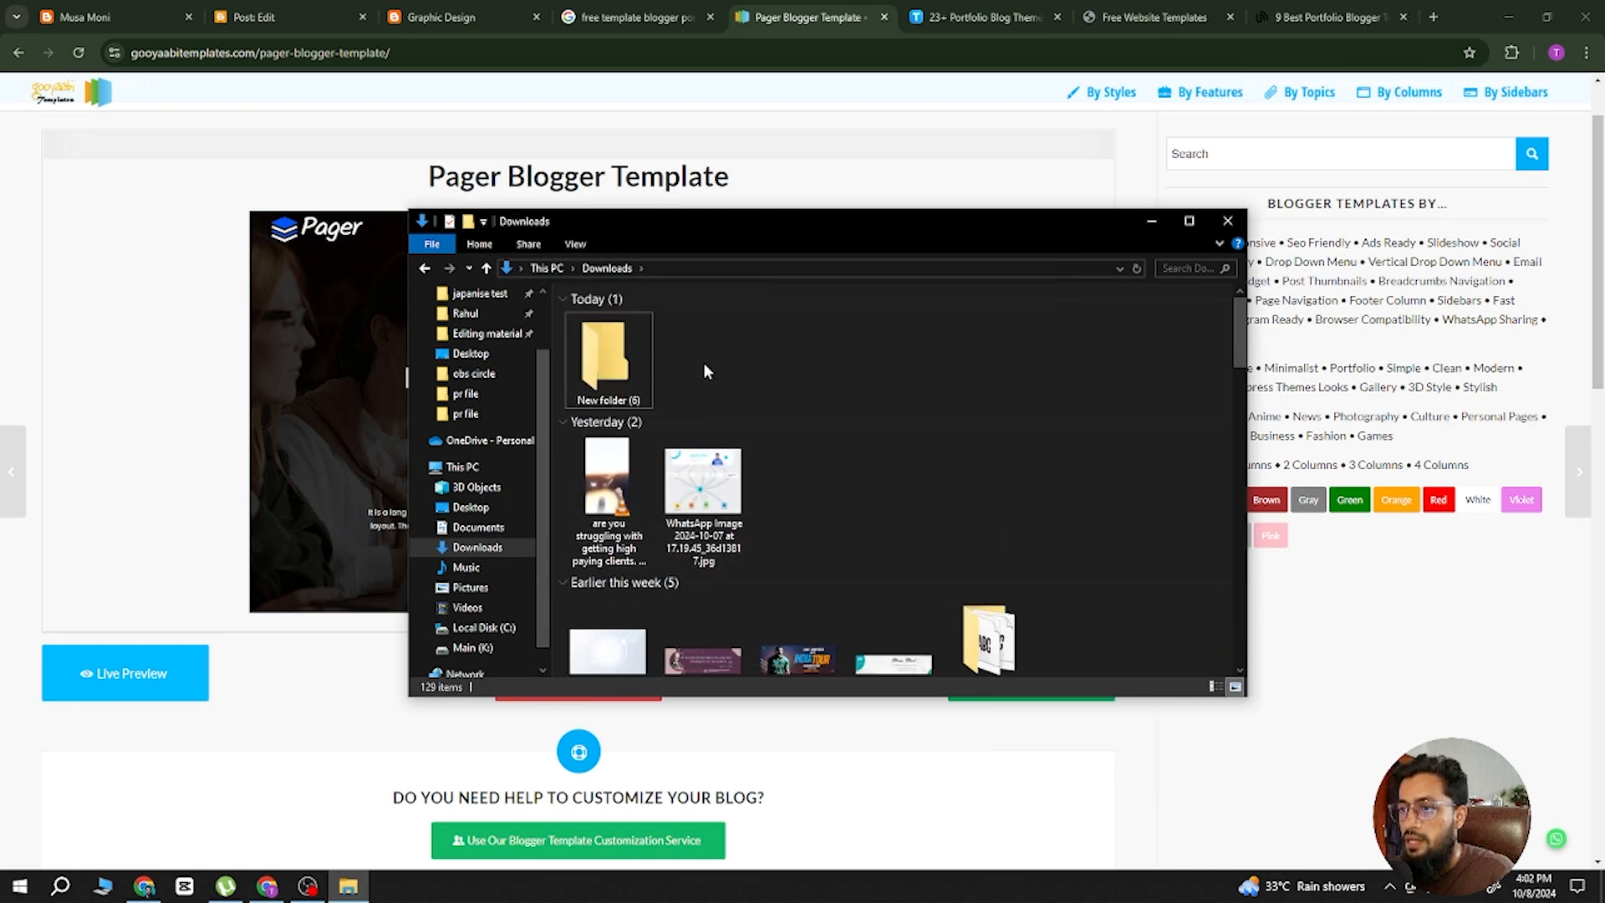
Extract Pager-Free-Version-1.0.zip directly inside the new folder with 7-Zip and delete the archive.
double_click(607, 350)
right_click(651, 318)
mouse_move(732, 406)
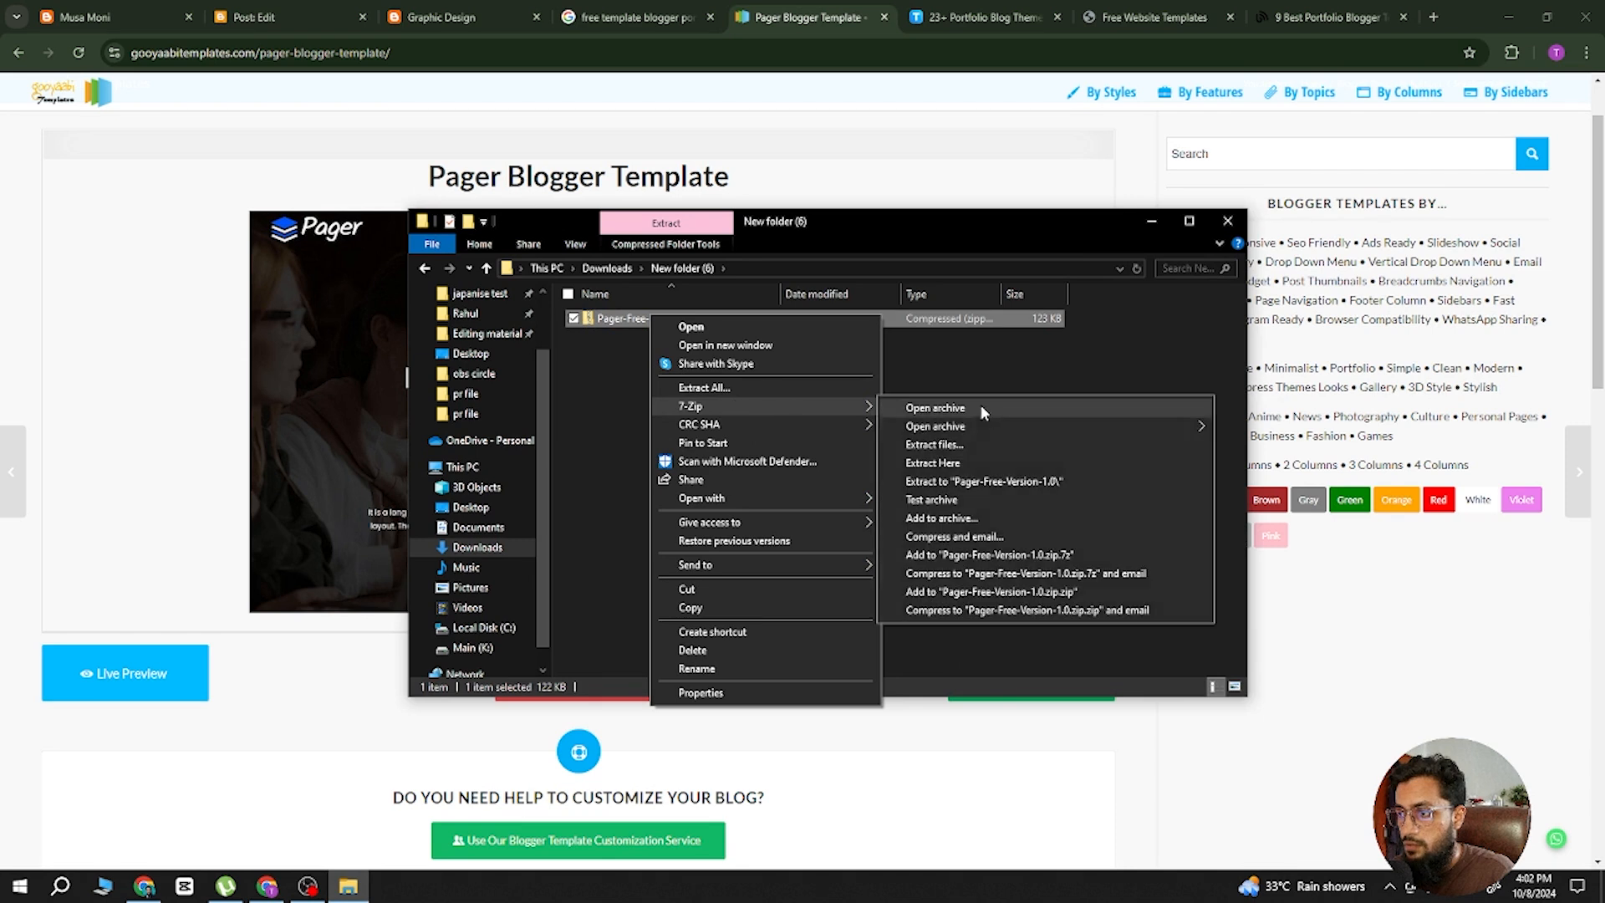
left_click(971, 462)
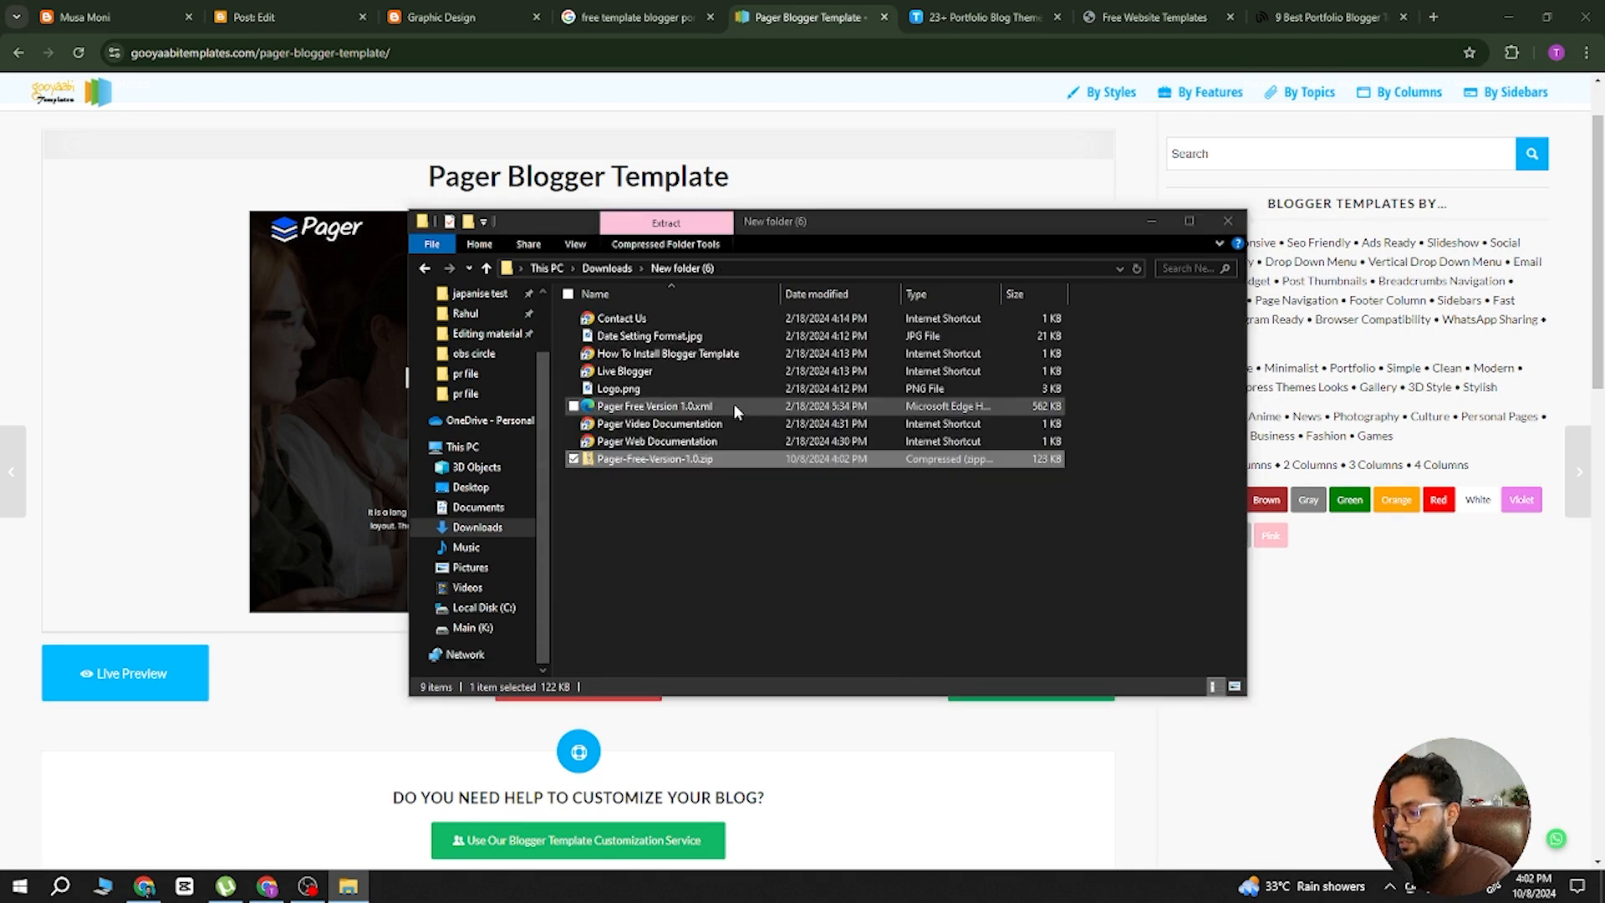
key("Delete")
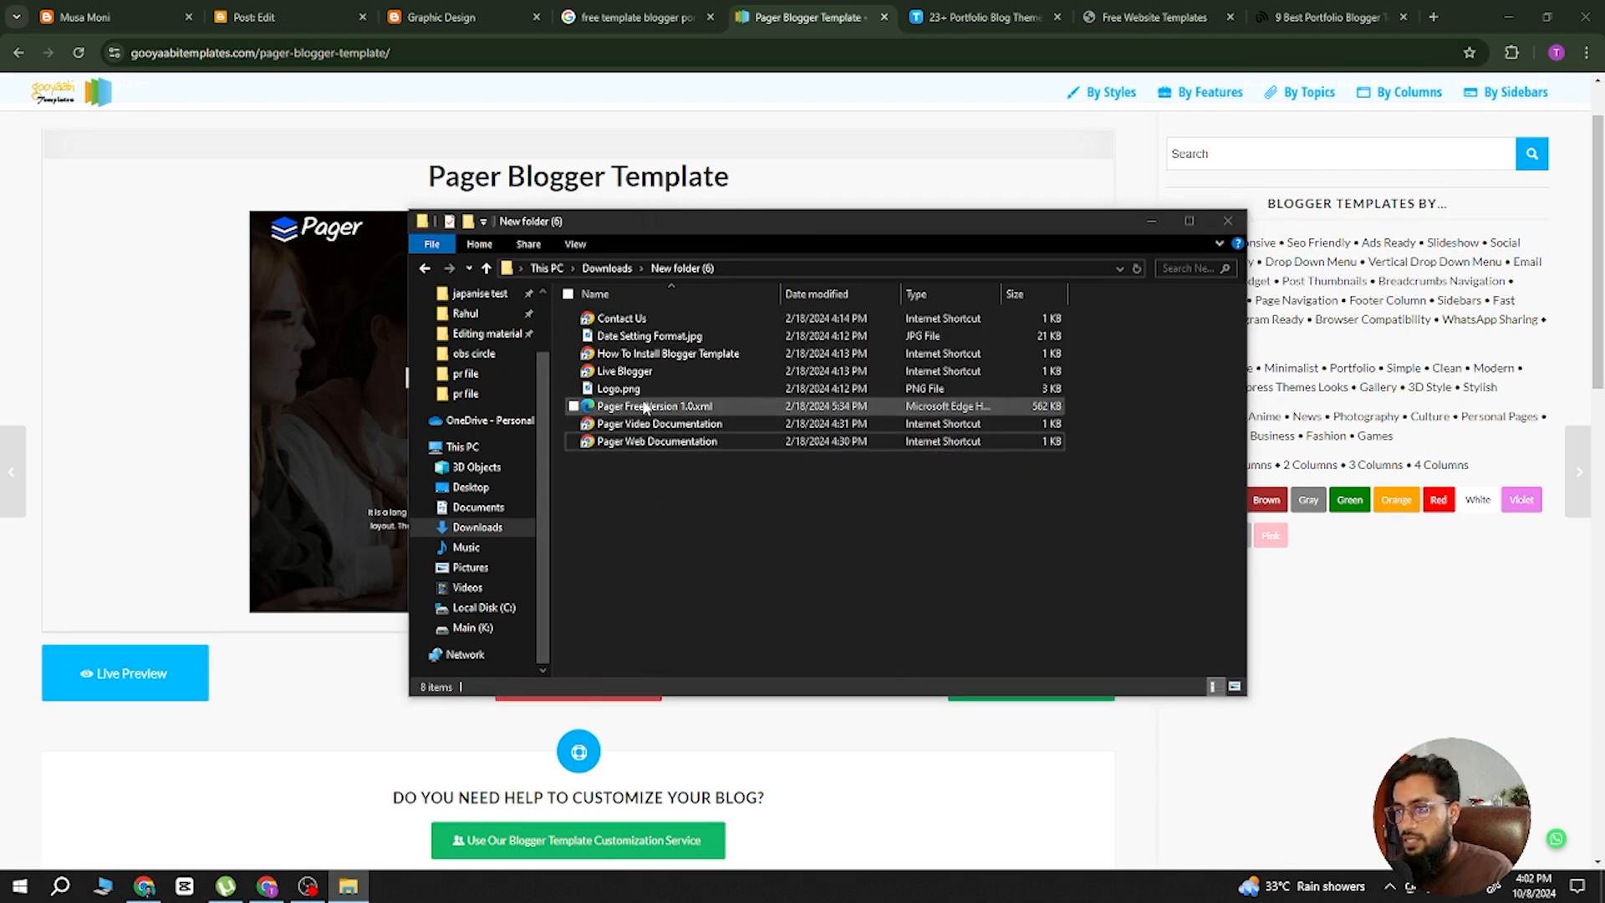
Open the extracted Pager Free Version 1.0.xml template file in Notepad.
left_click(653, 344)
left_click(650, 509)
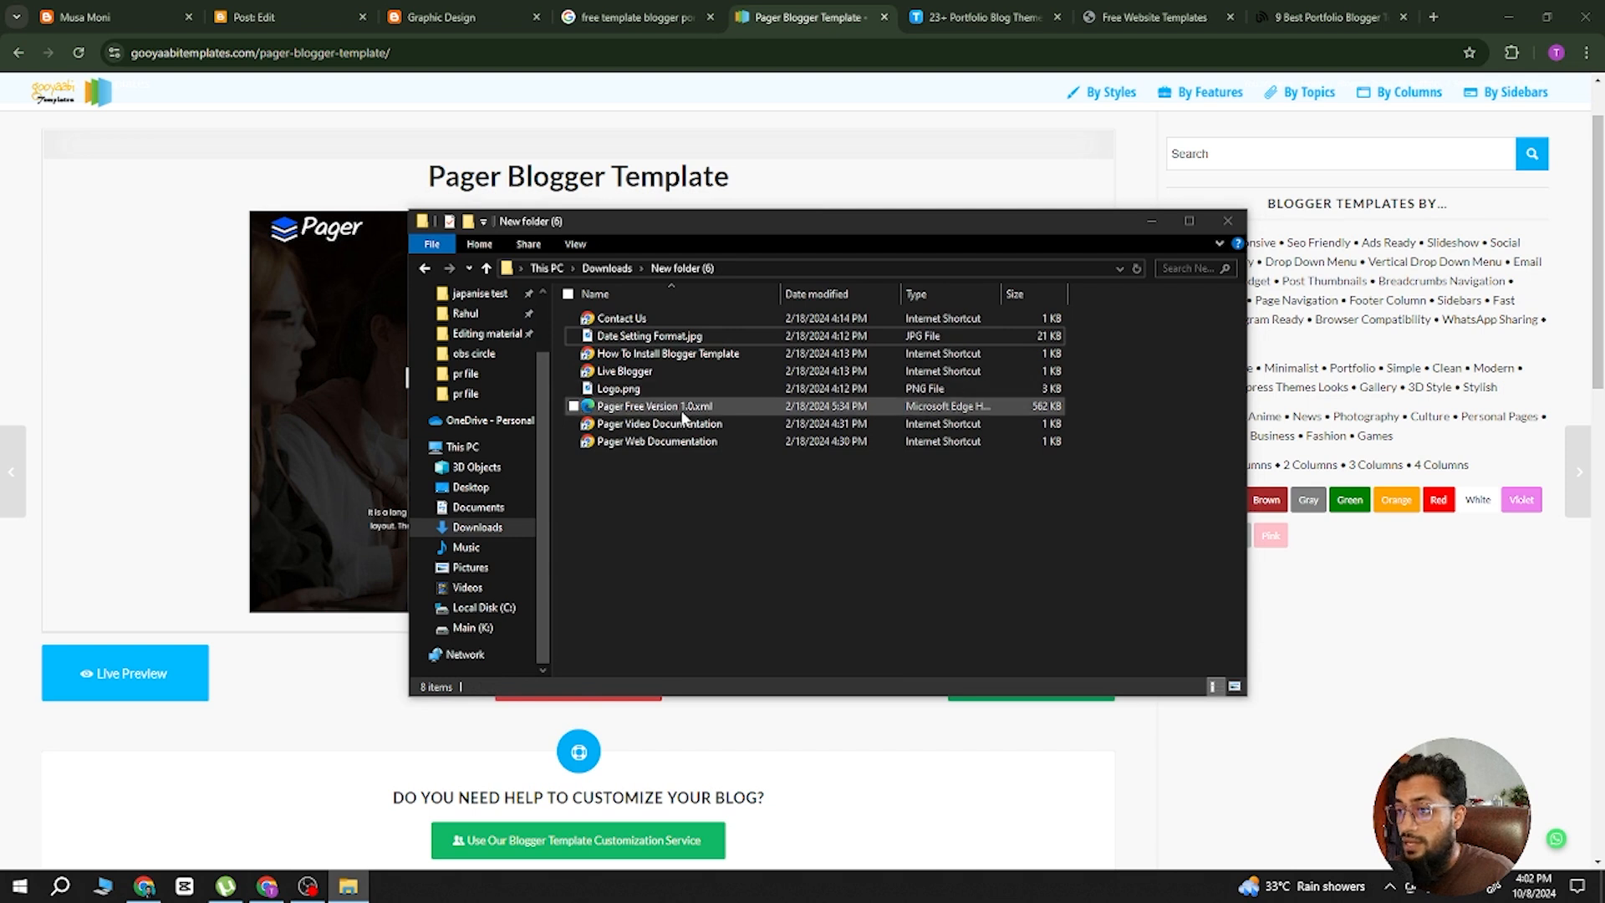
left_click(725, 408)
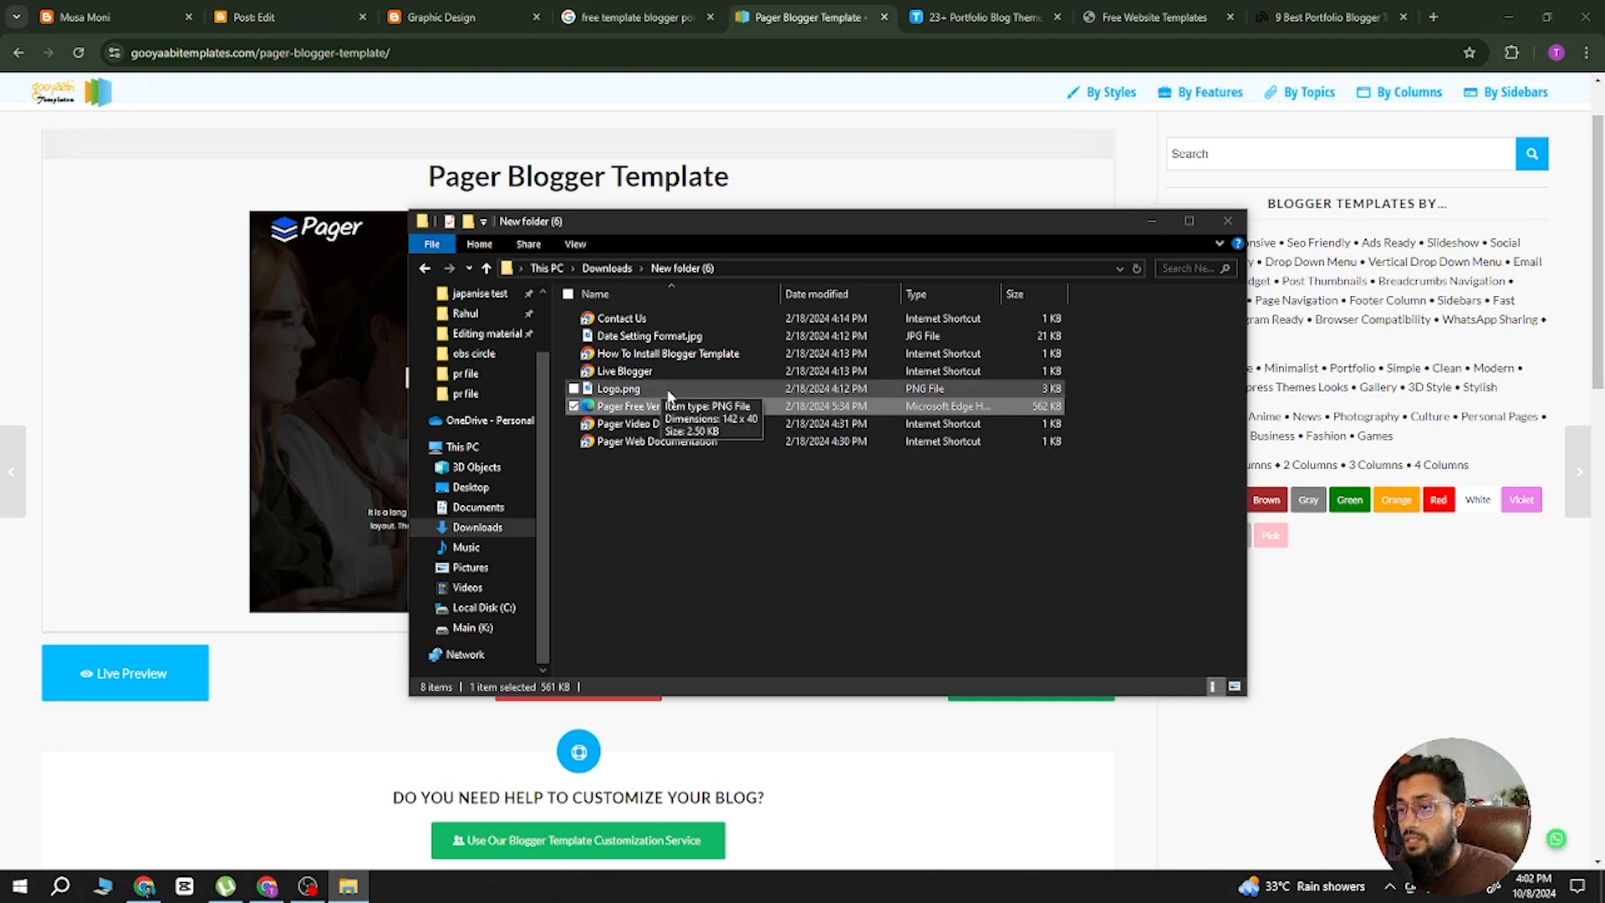
double_click(687, 410)
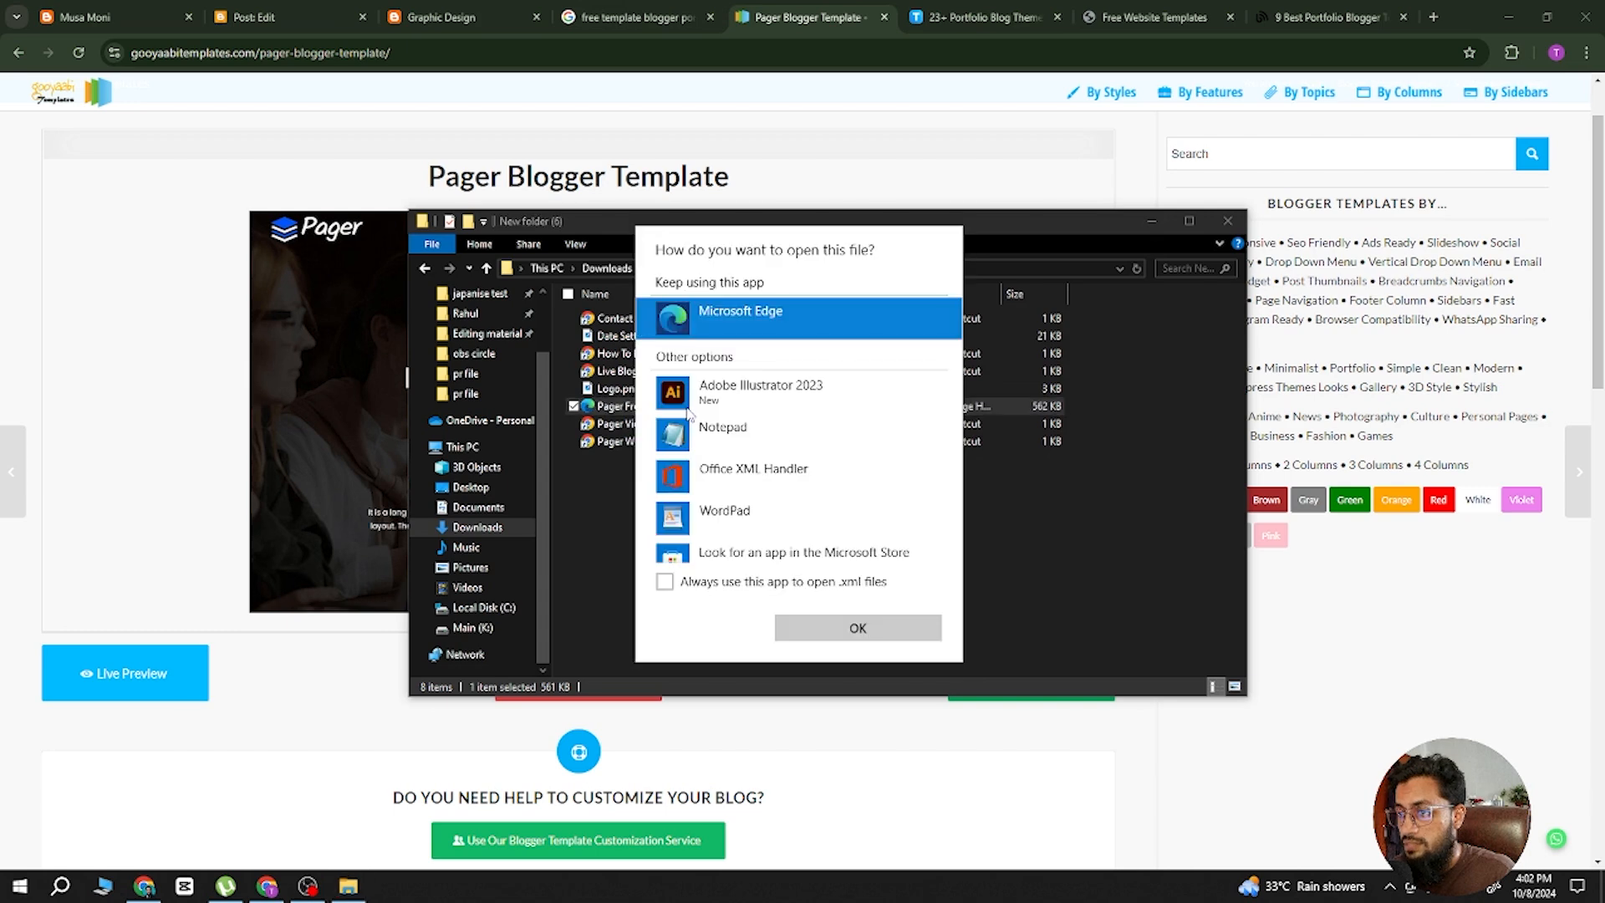
left_click(748, 435)
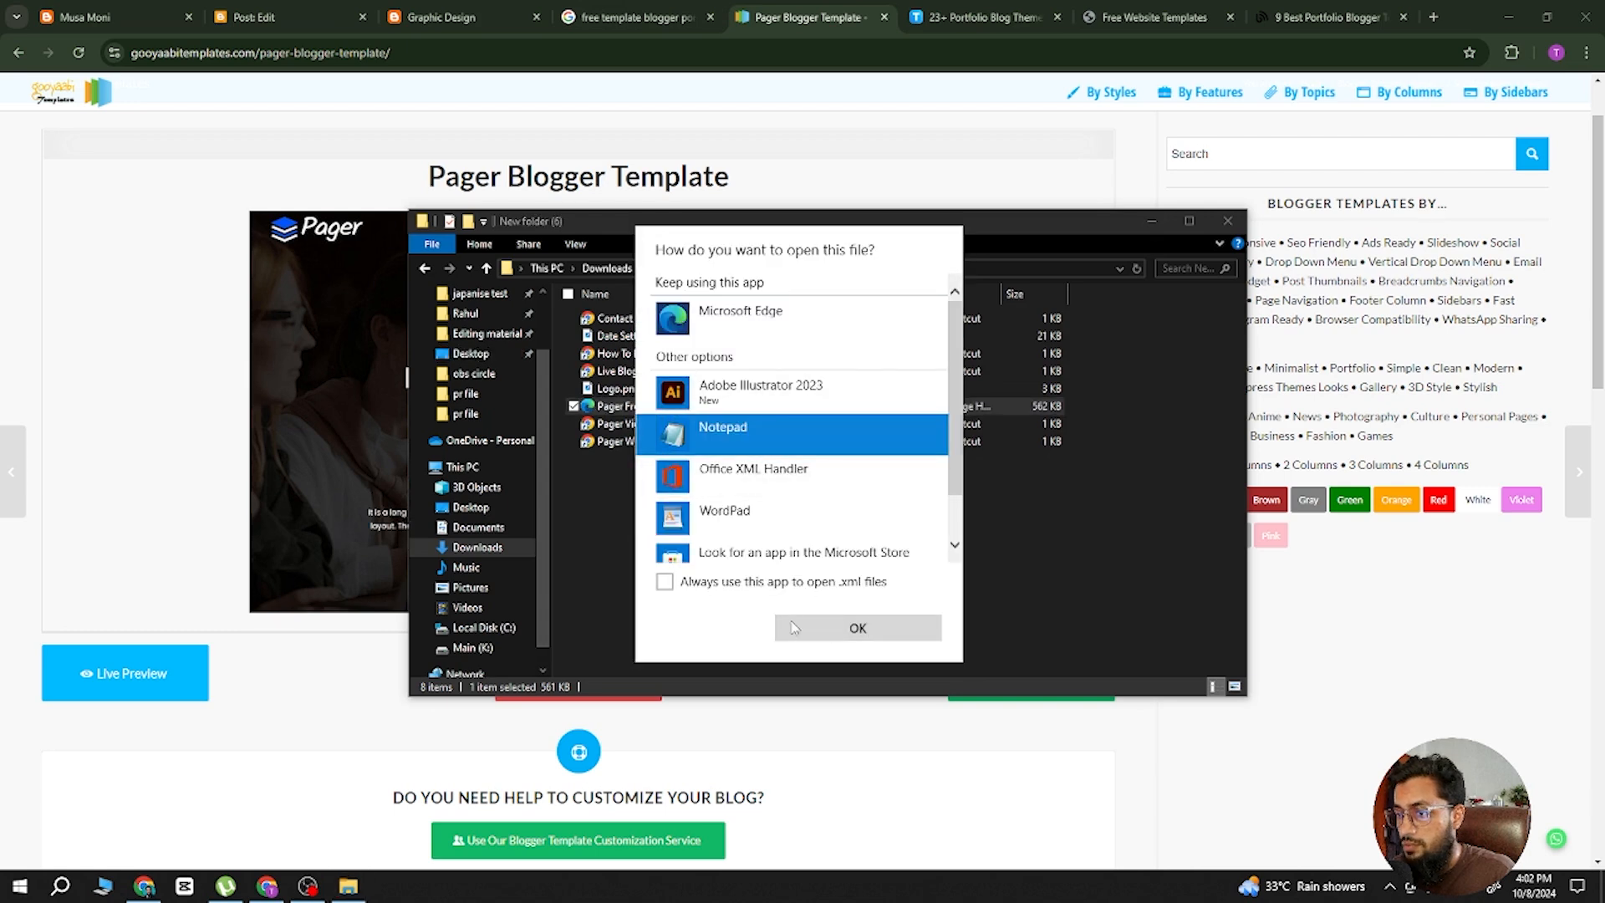
left_click(821, 633)
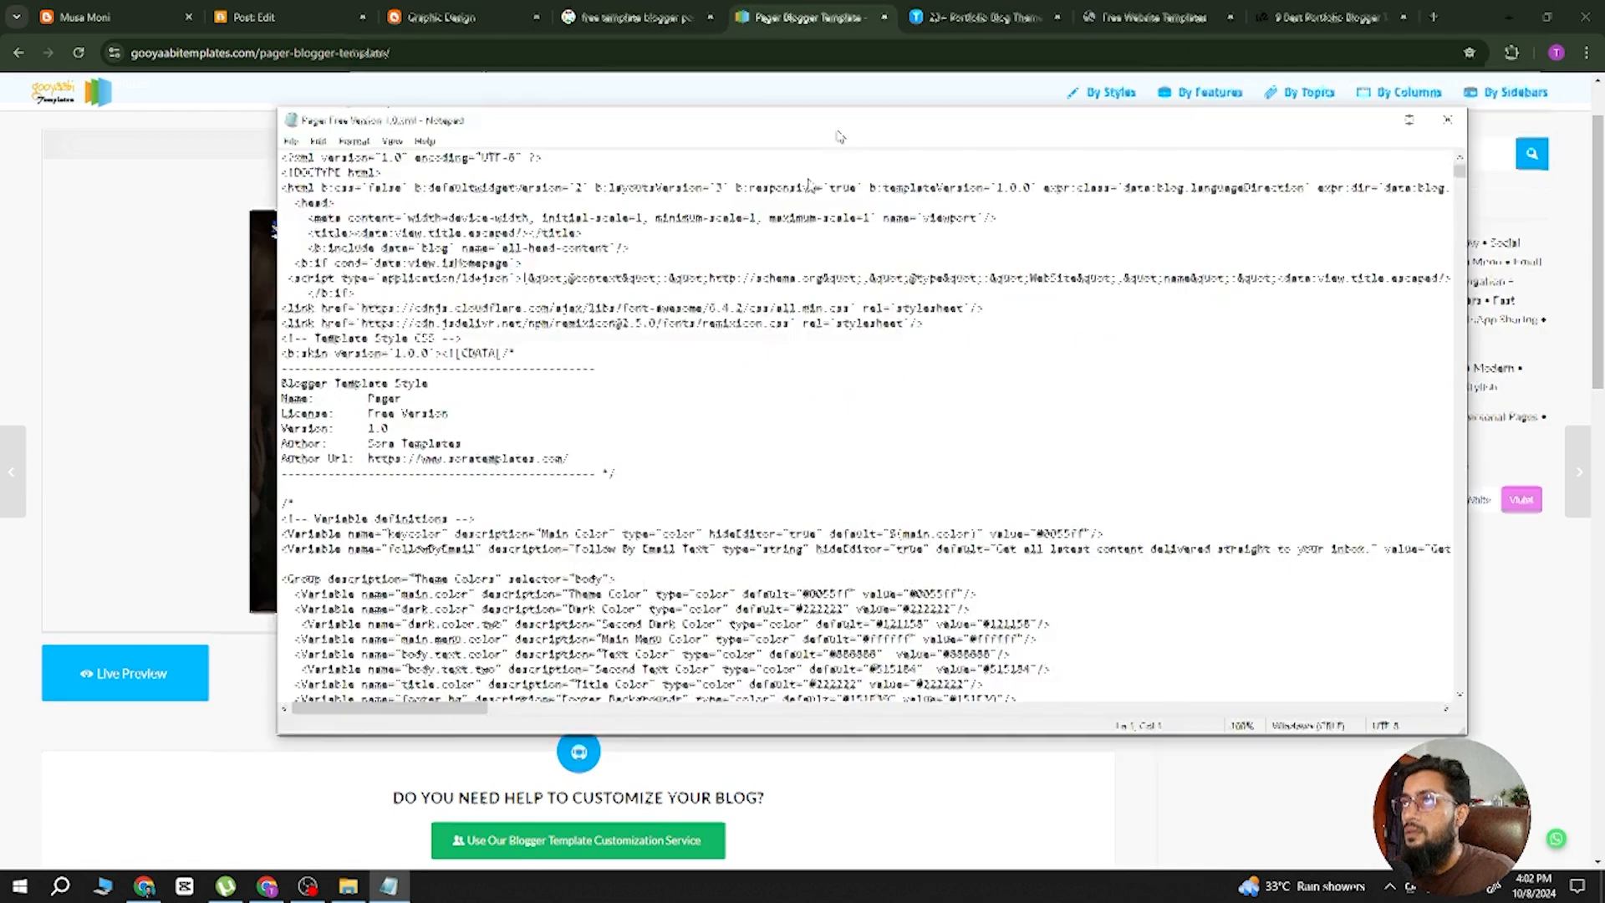
Reposition the Notepad window and examine the Pager template's XML code, including its variable definitions and style sections.
left_click_drag(838, 134, 759, 170)
left_click(645, 358)
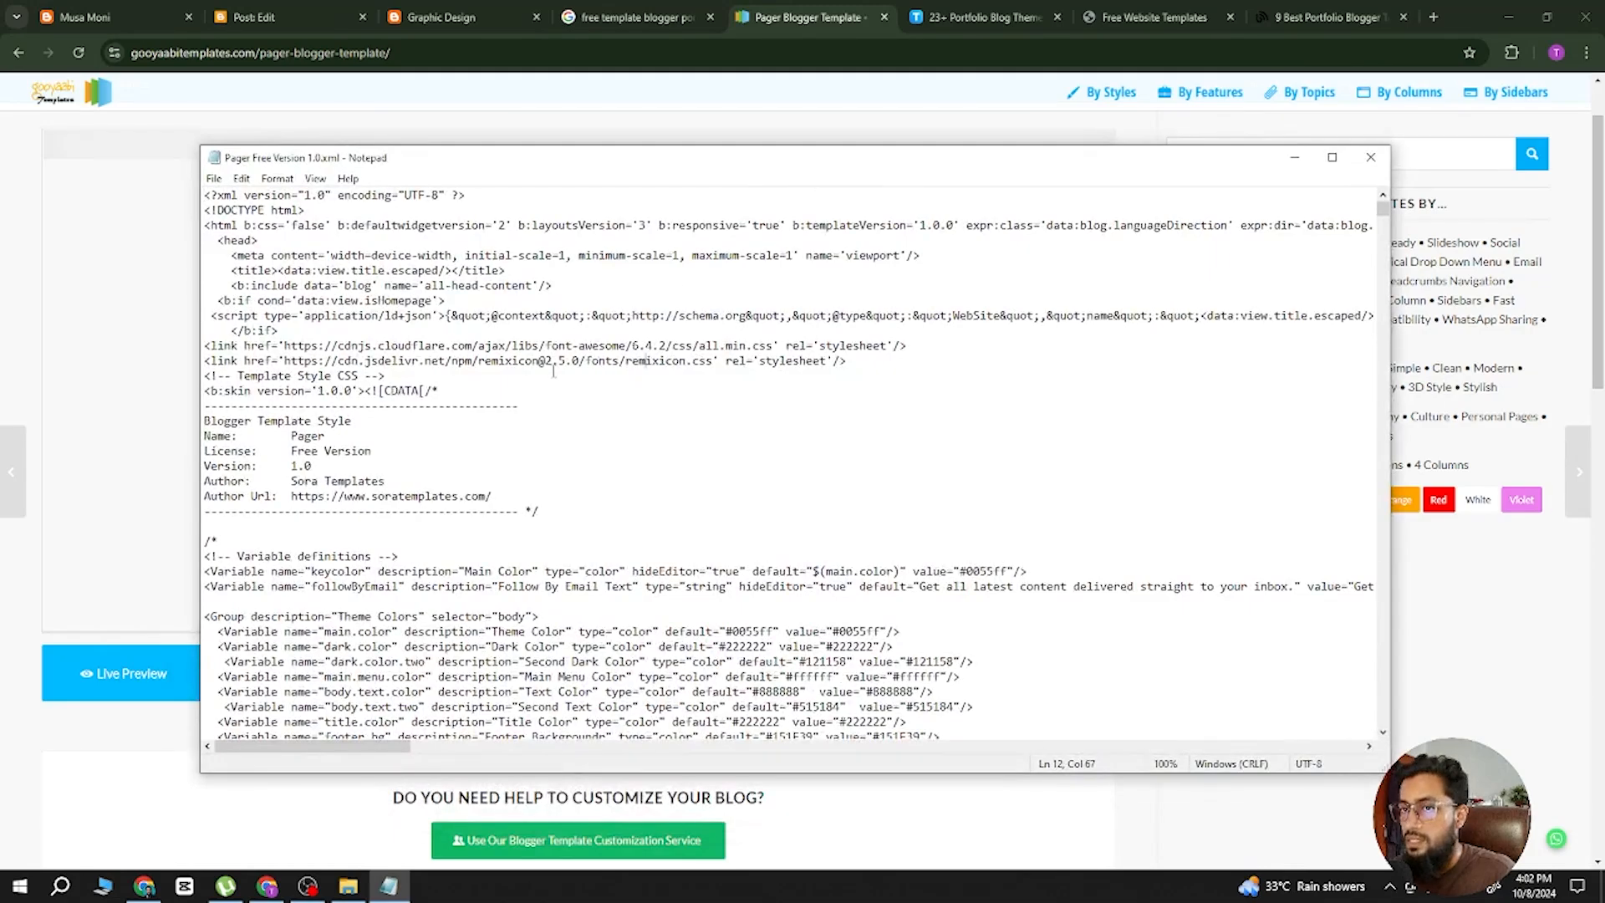
scroll(549, 382, "down", 6)
scroll(549, 382, "down", 20)
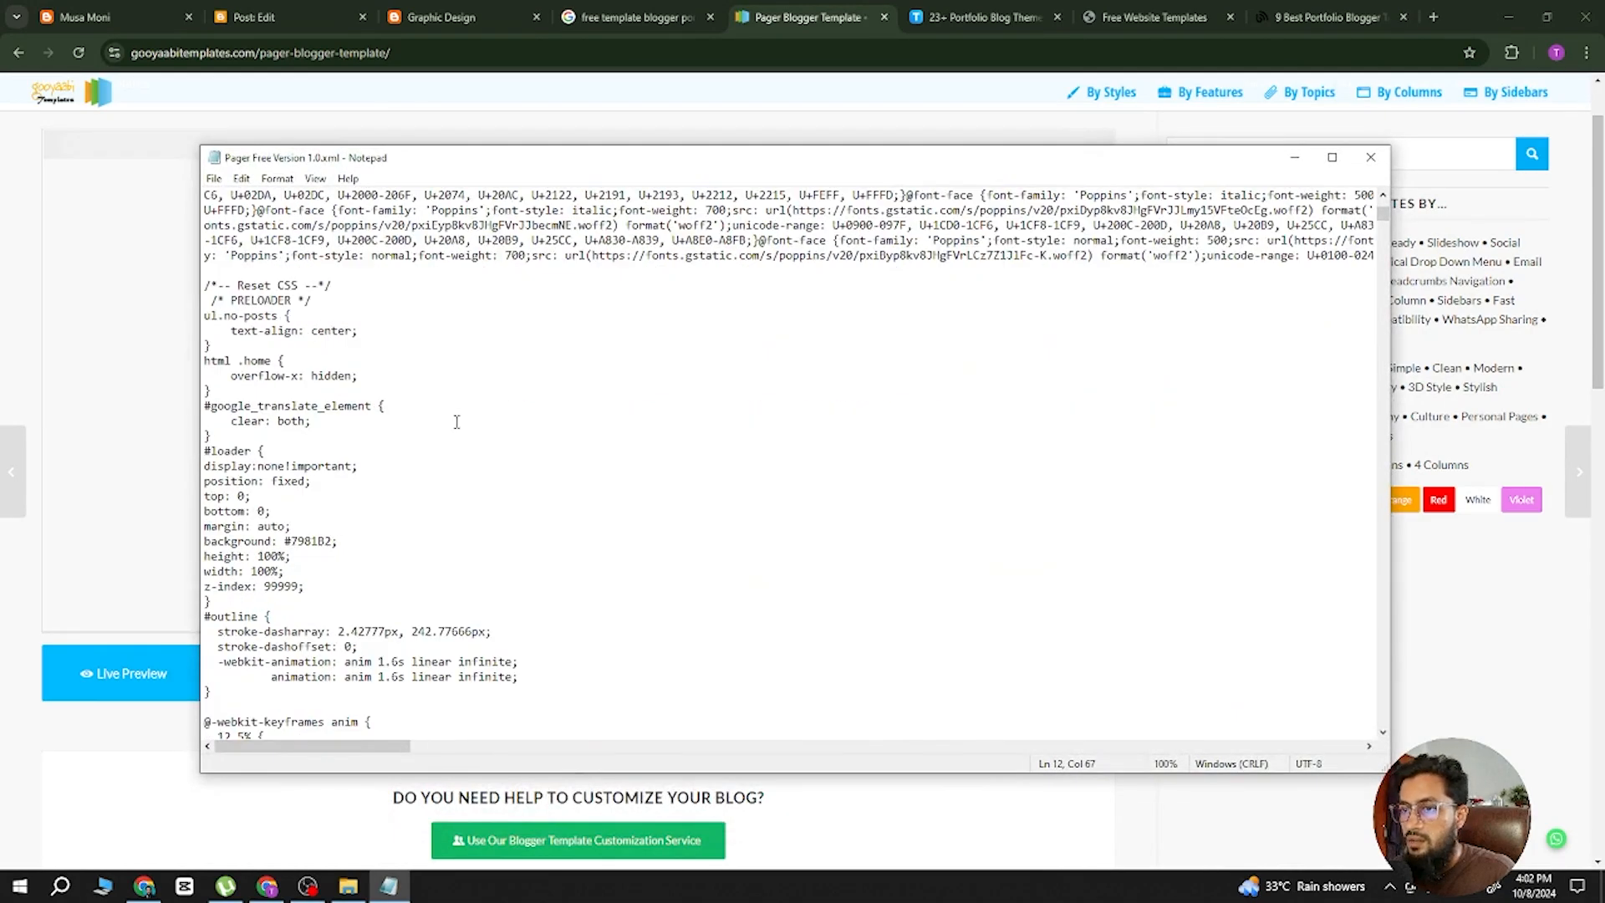
scroll(459, 453, "down", 3)
scroll(428, 421, "up", 18)
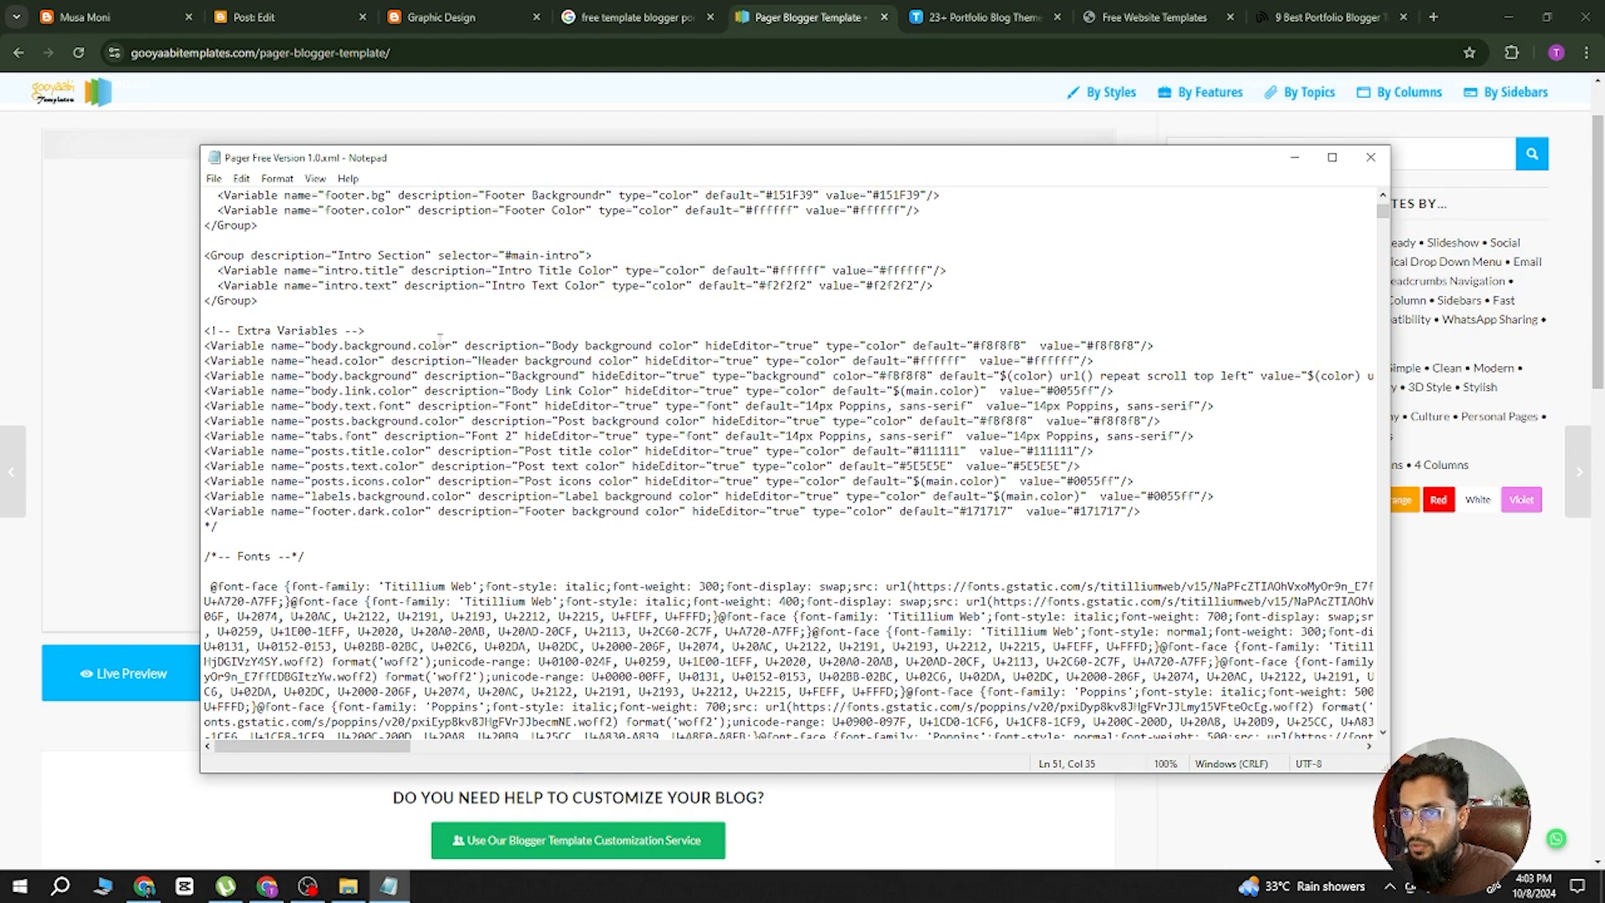
Copy the entire XML code of the Pager template and minimize the Notepad window.
scroll(445, 368, "up", 3)
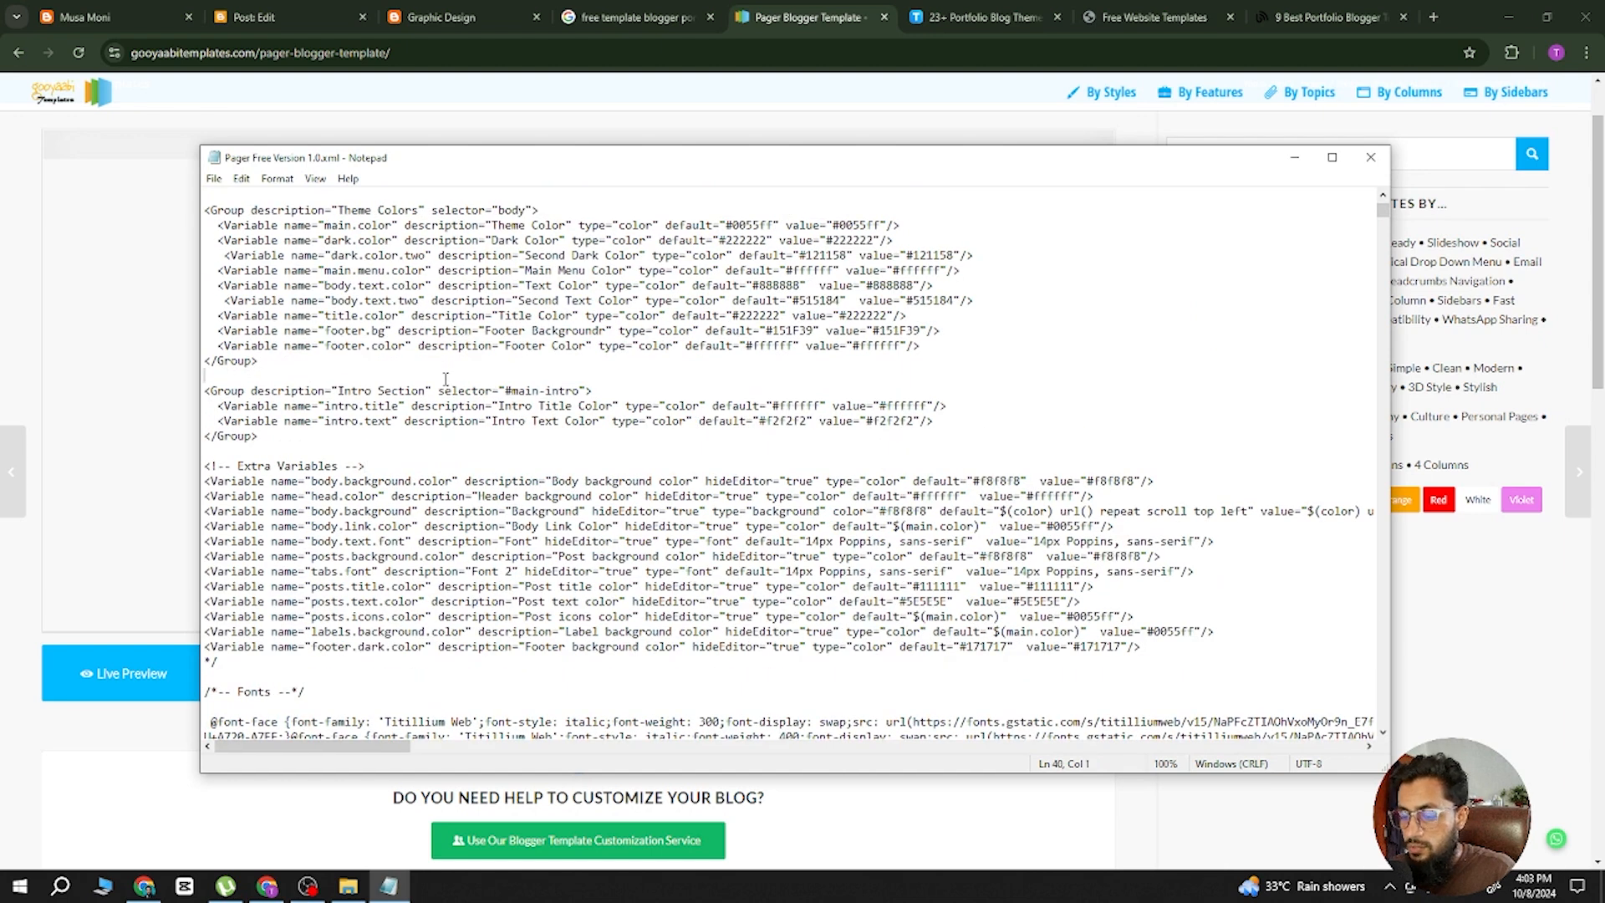
key("ctrl+a")
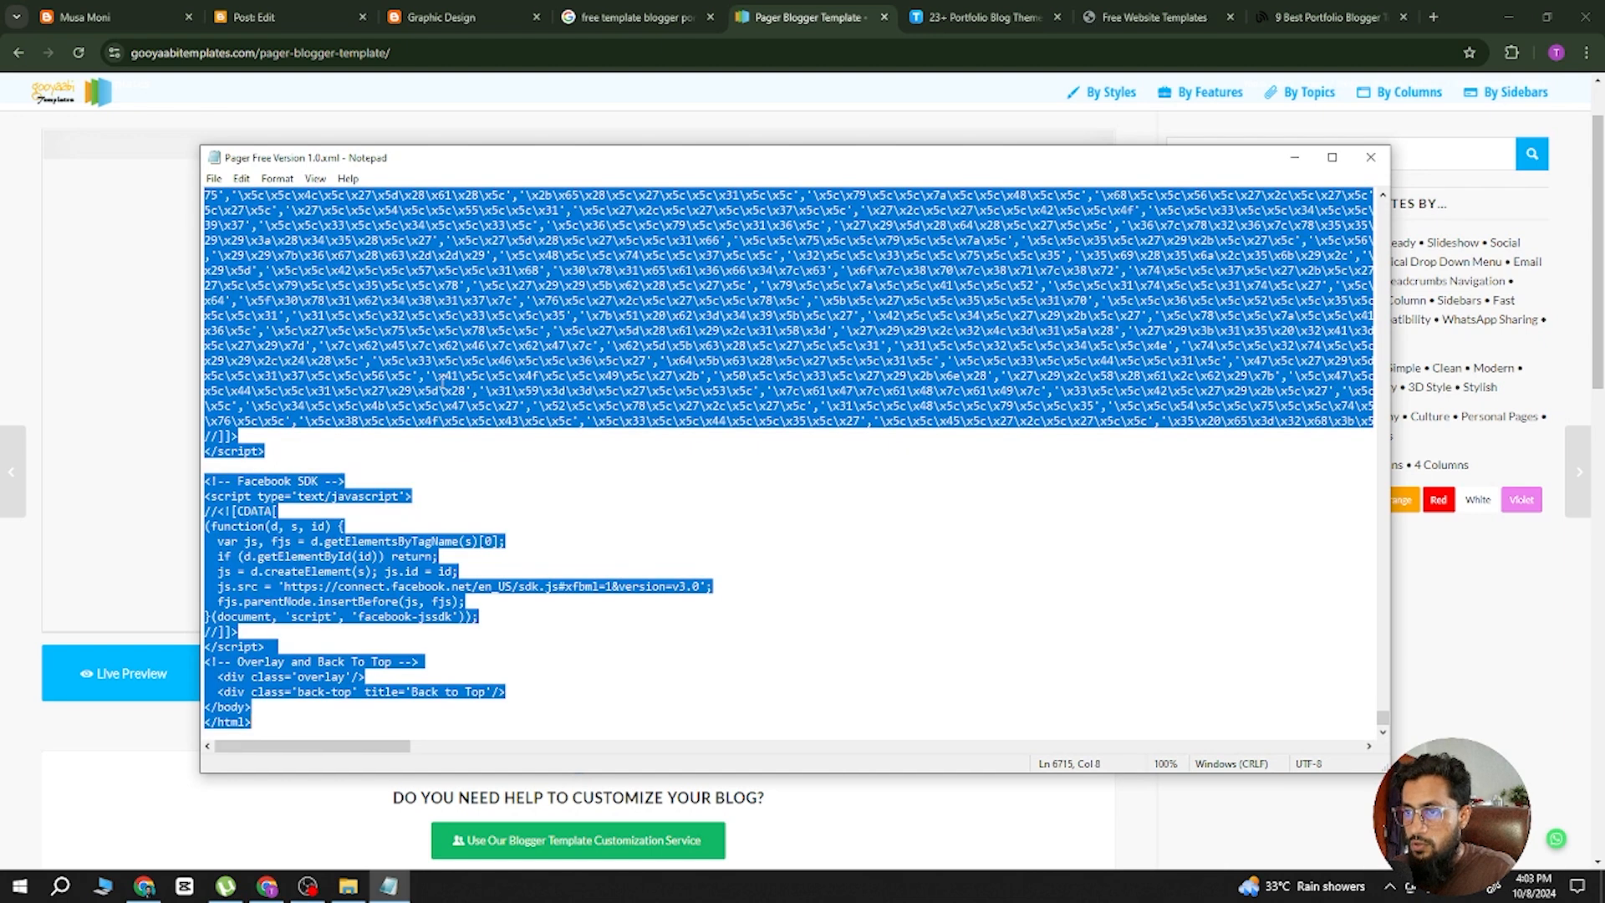
left_click(1294, 158)
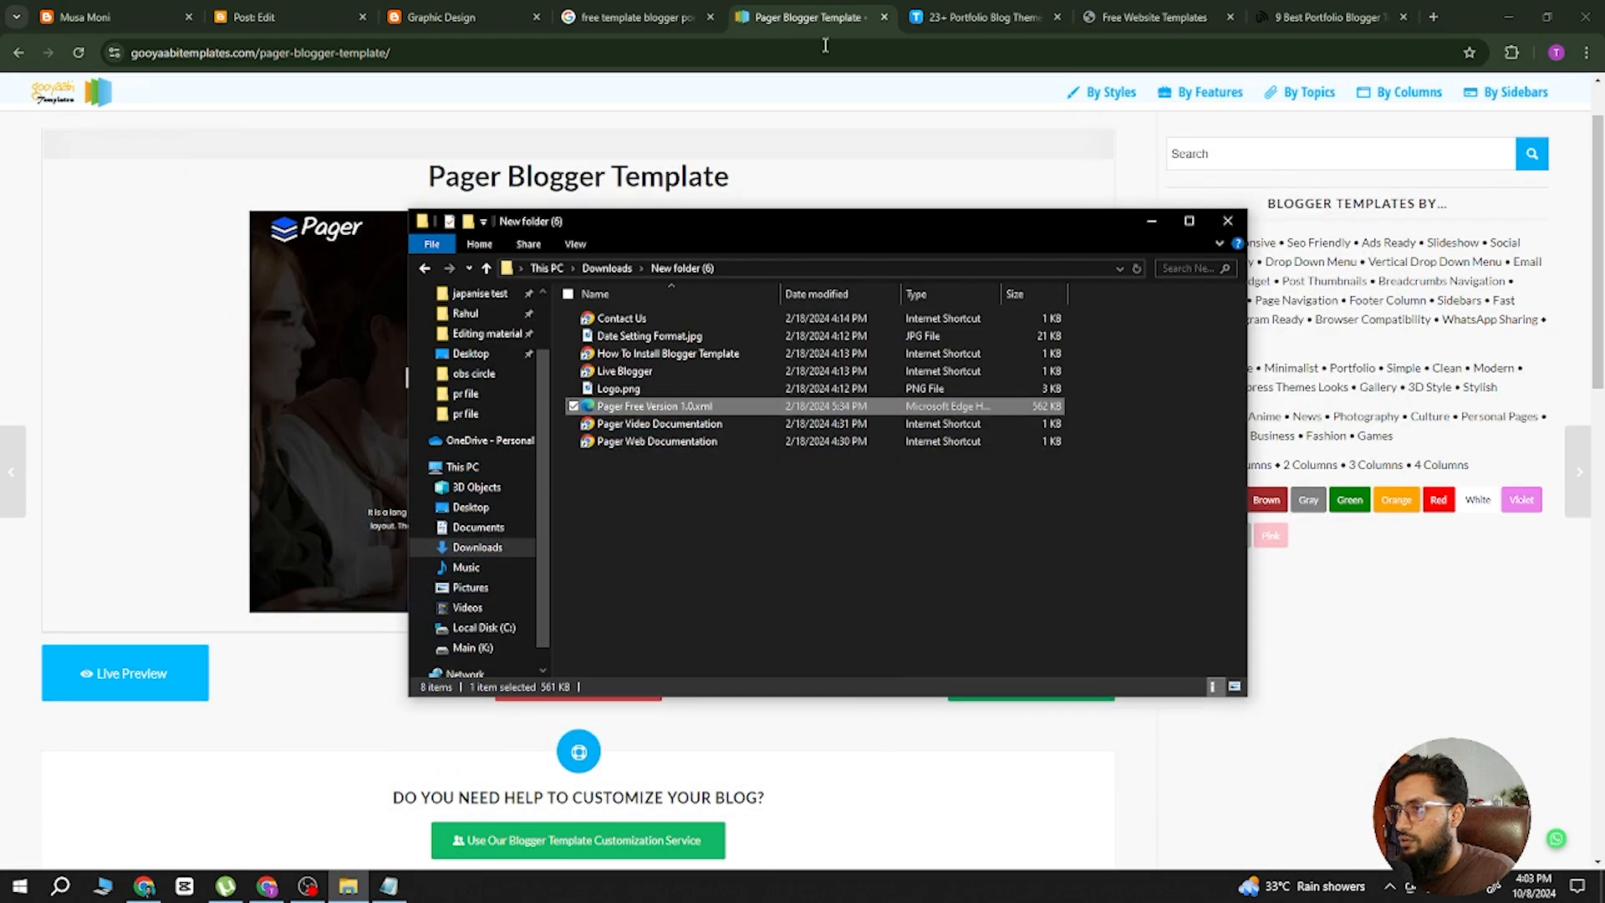
Open the Graphic Design blog's Theme settings in Blogger and open the current theme's HTML for editing.
left_click(468, 21)
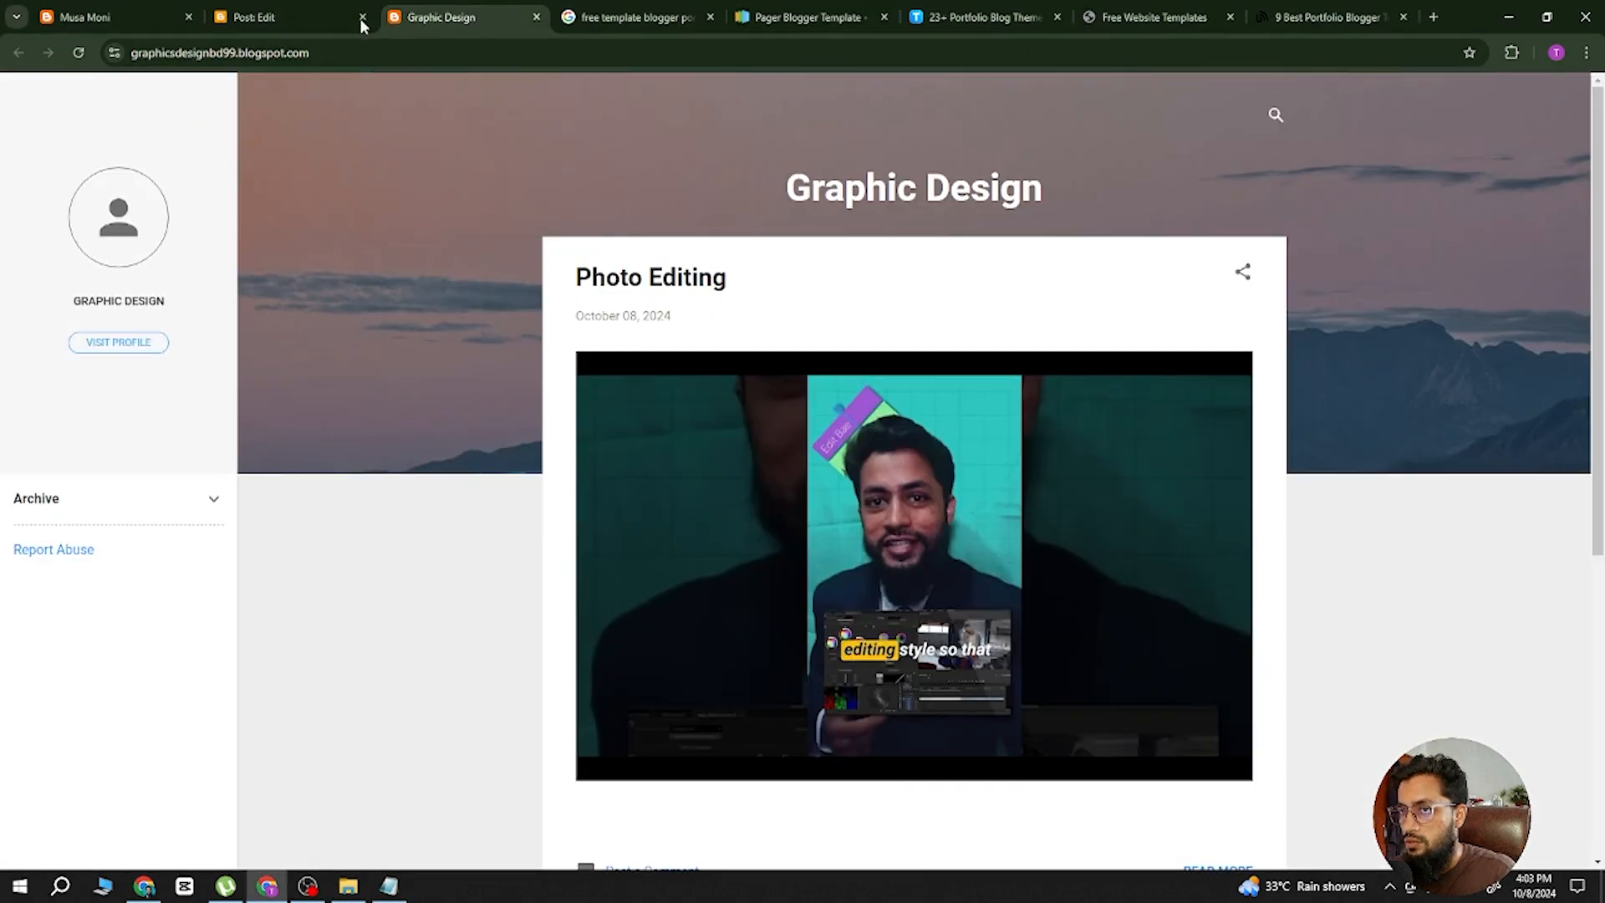
left_click(293, 17)
left_click(17, 97)
left_click(115, 509)
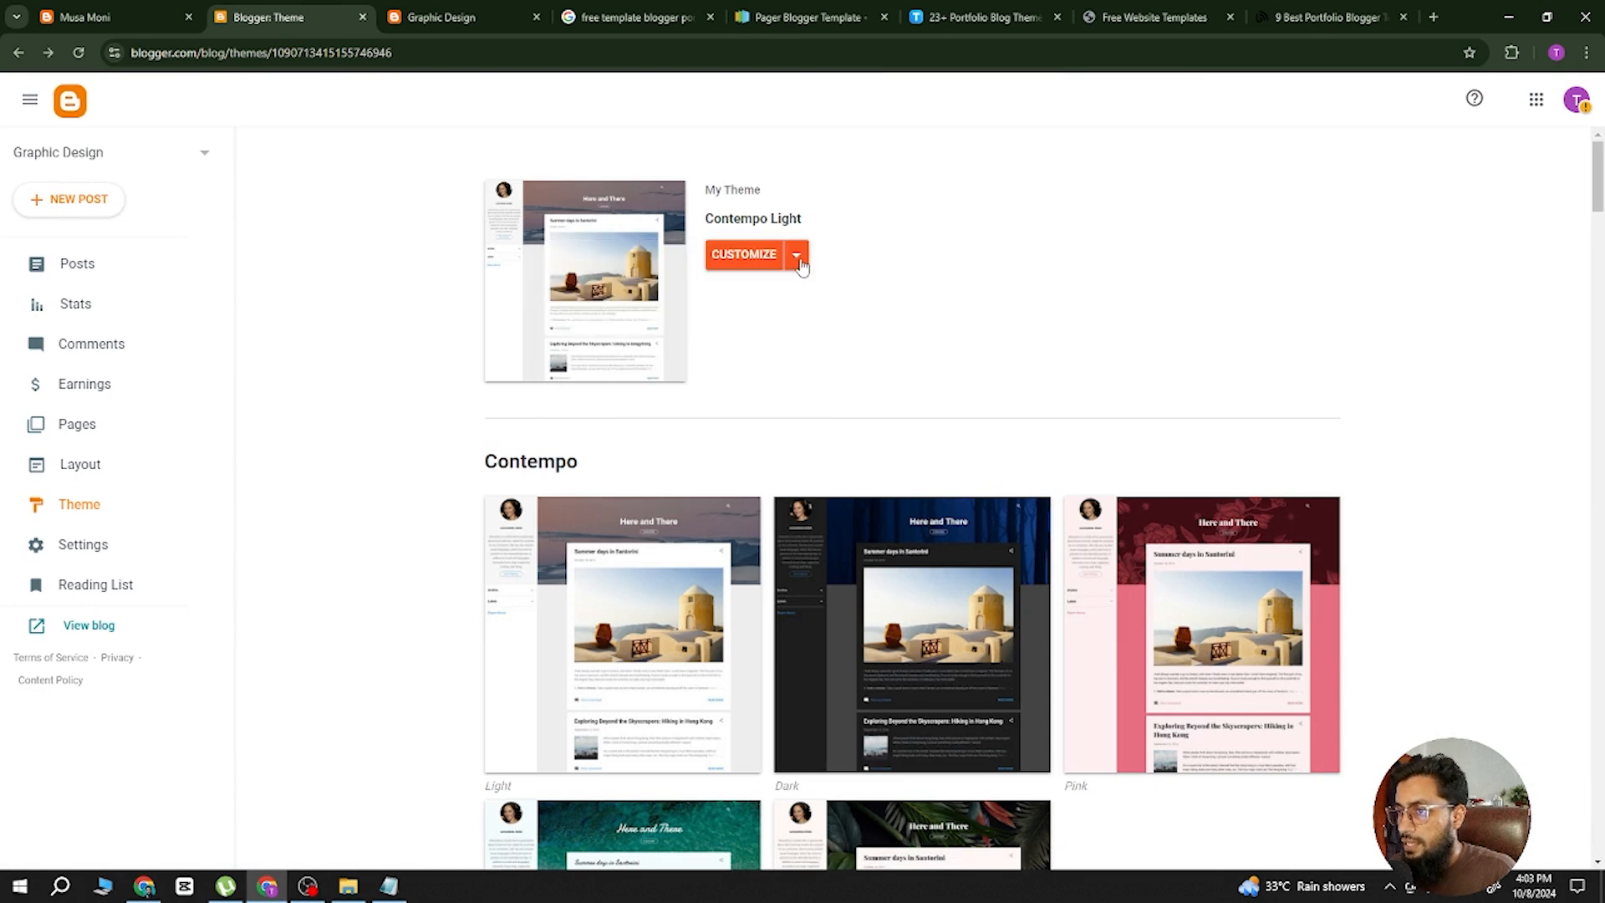
left_click(797, 256)
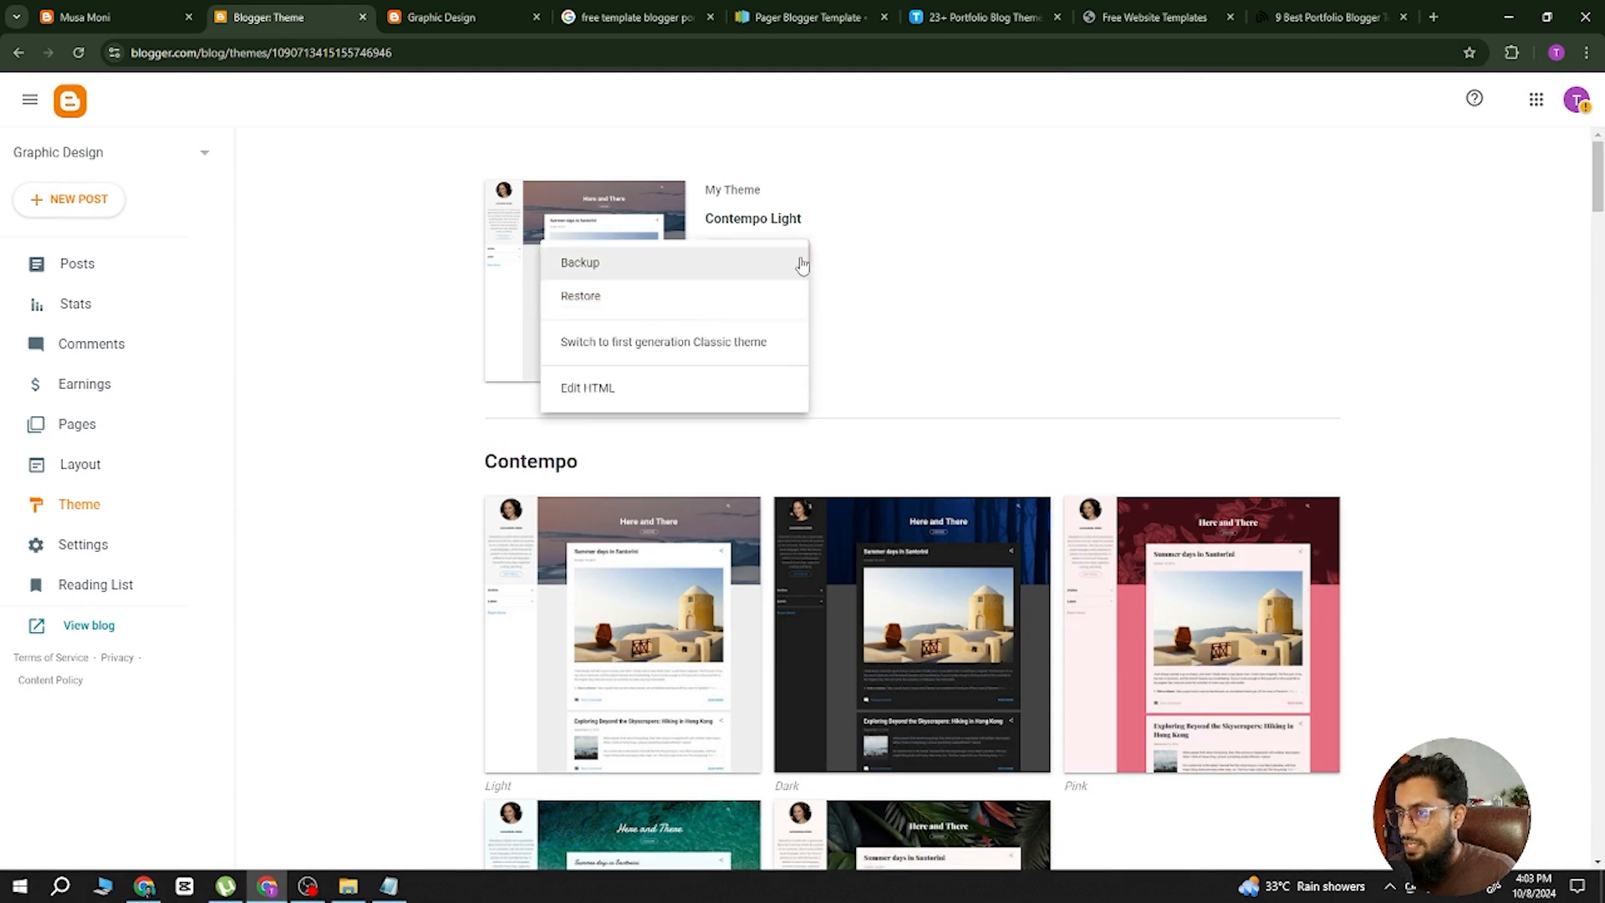
left_click(601, 392)
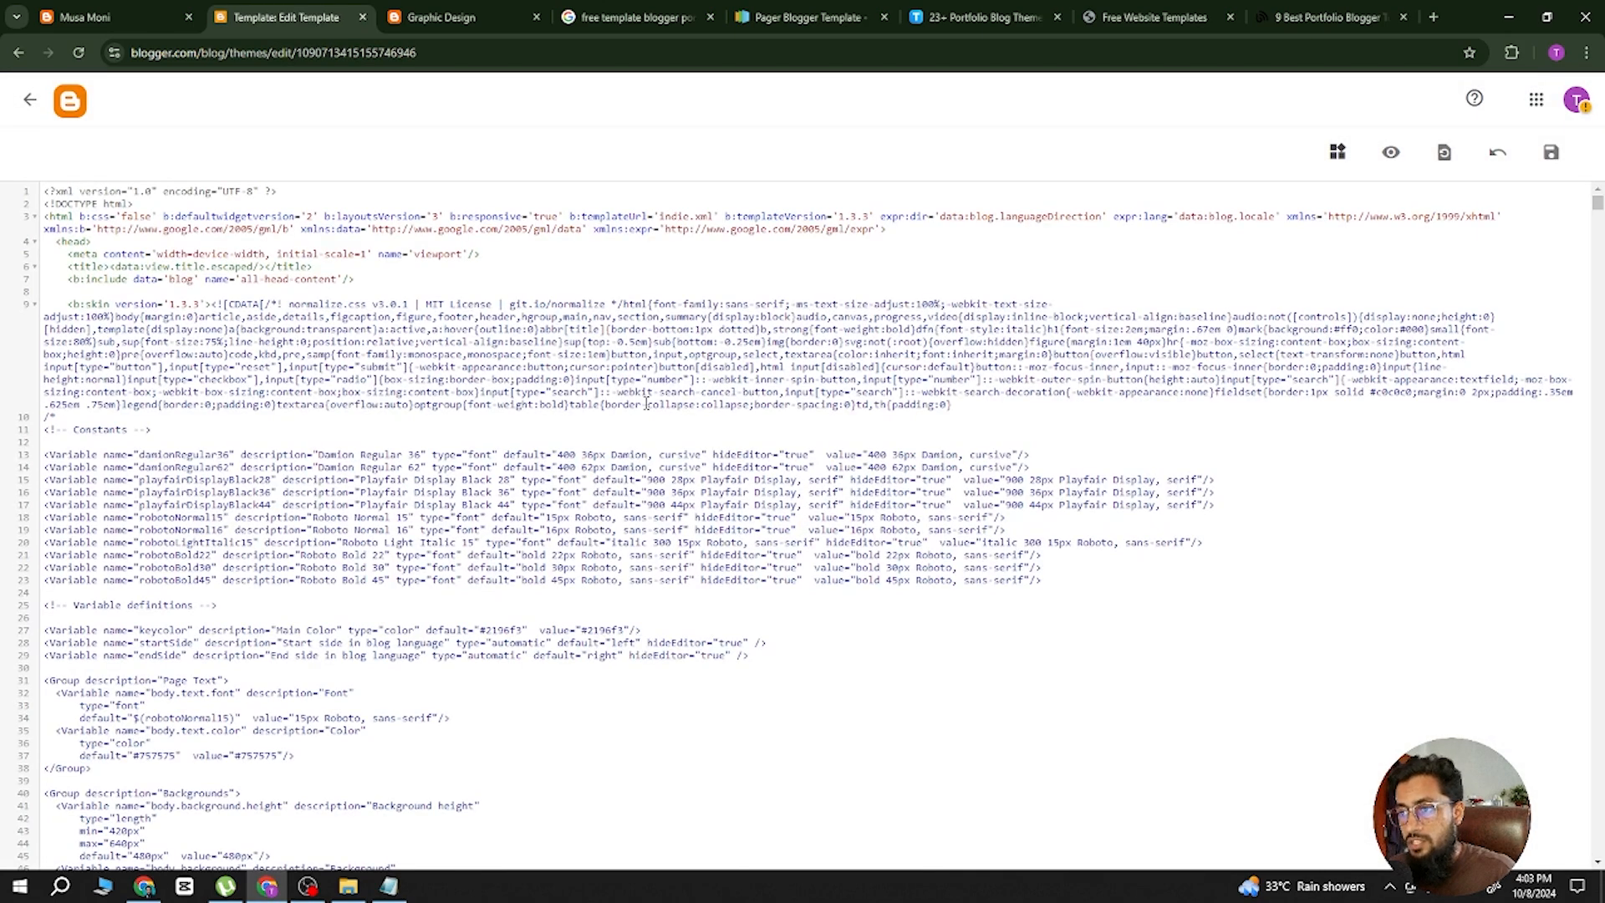
Replace all of the blog theme's HTML with the copied Pager template code and save the theme.
key("ctrl+a")
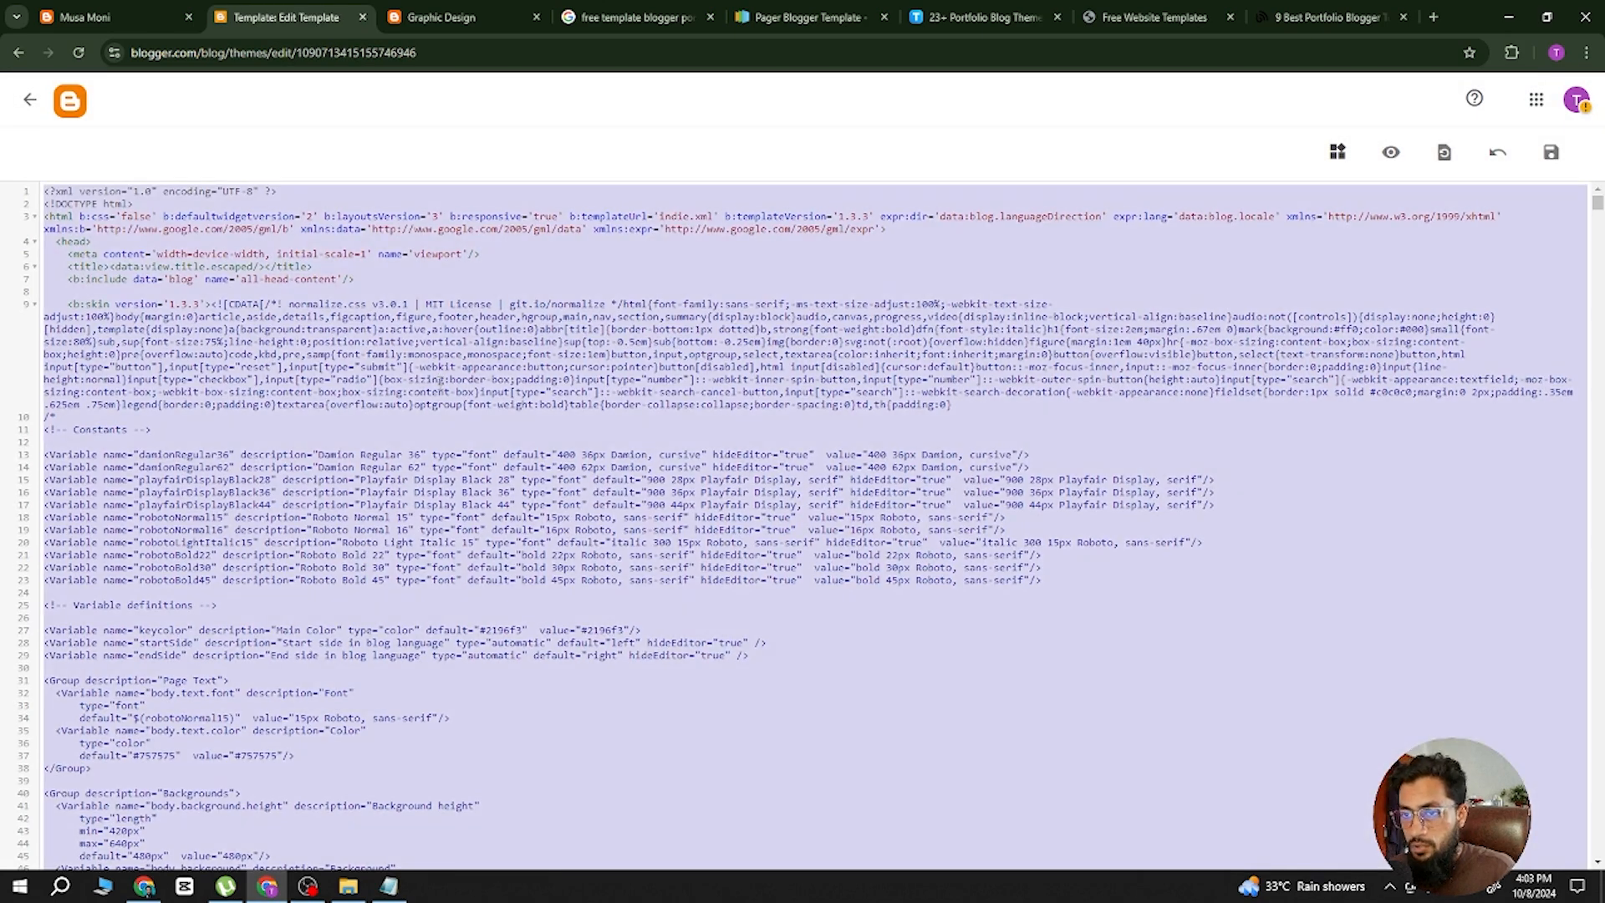
scroll(393, 335, "down", 10)
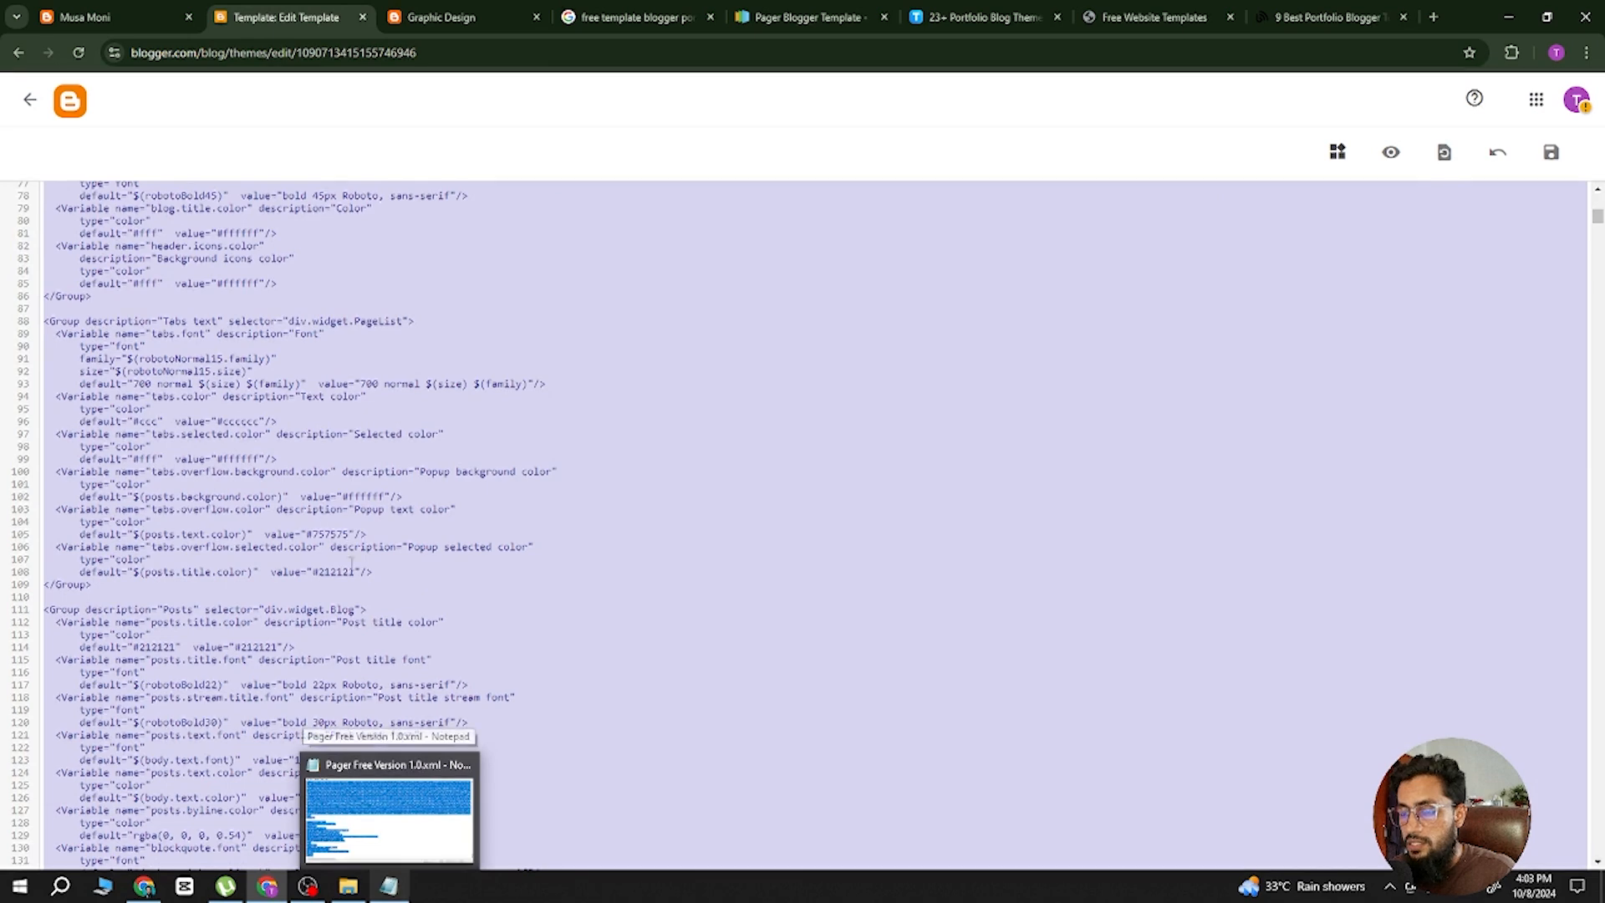
left_click(284, 495)
key("ctrl+a")
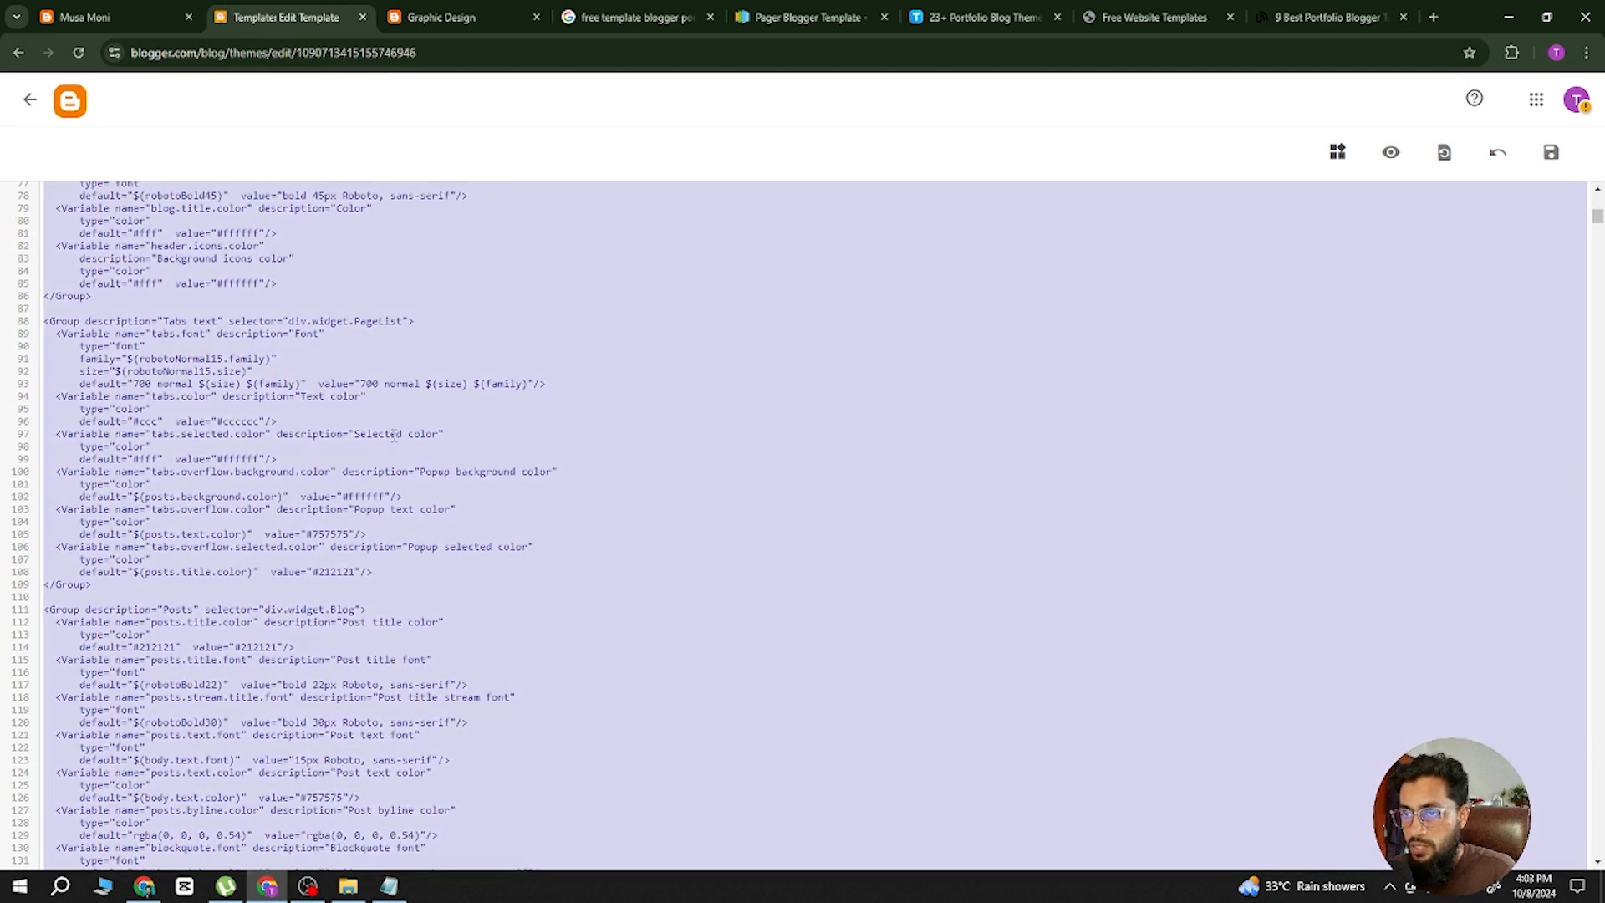
key("ctrl+v")
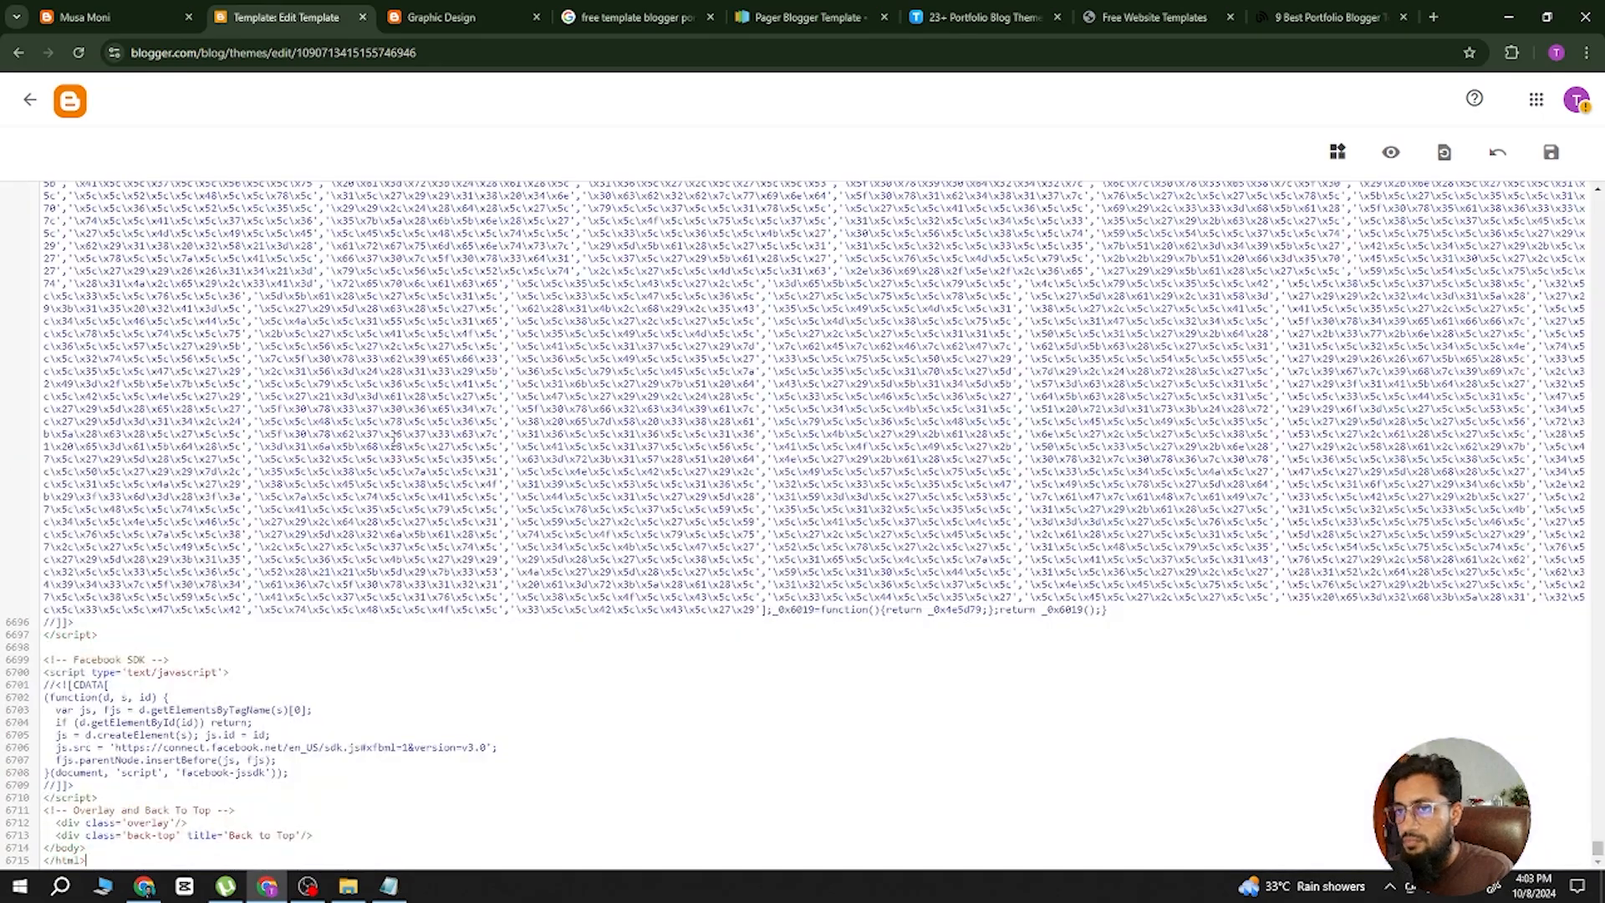
scroll(464, 412, "up", 20)
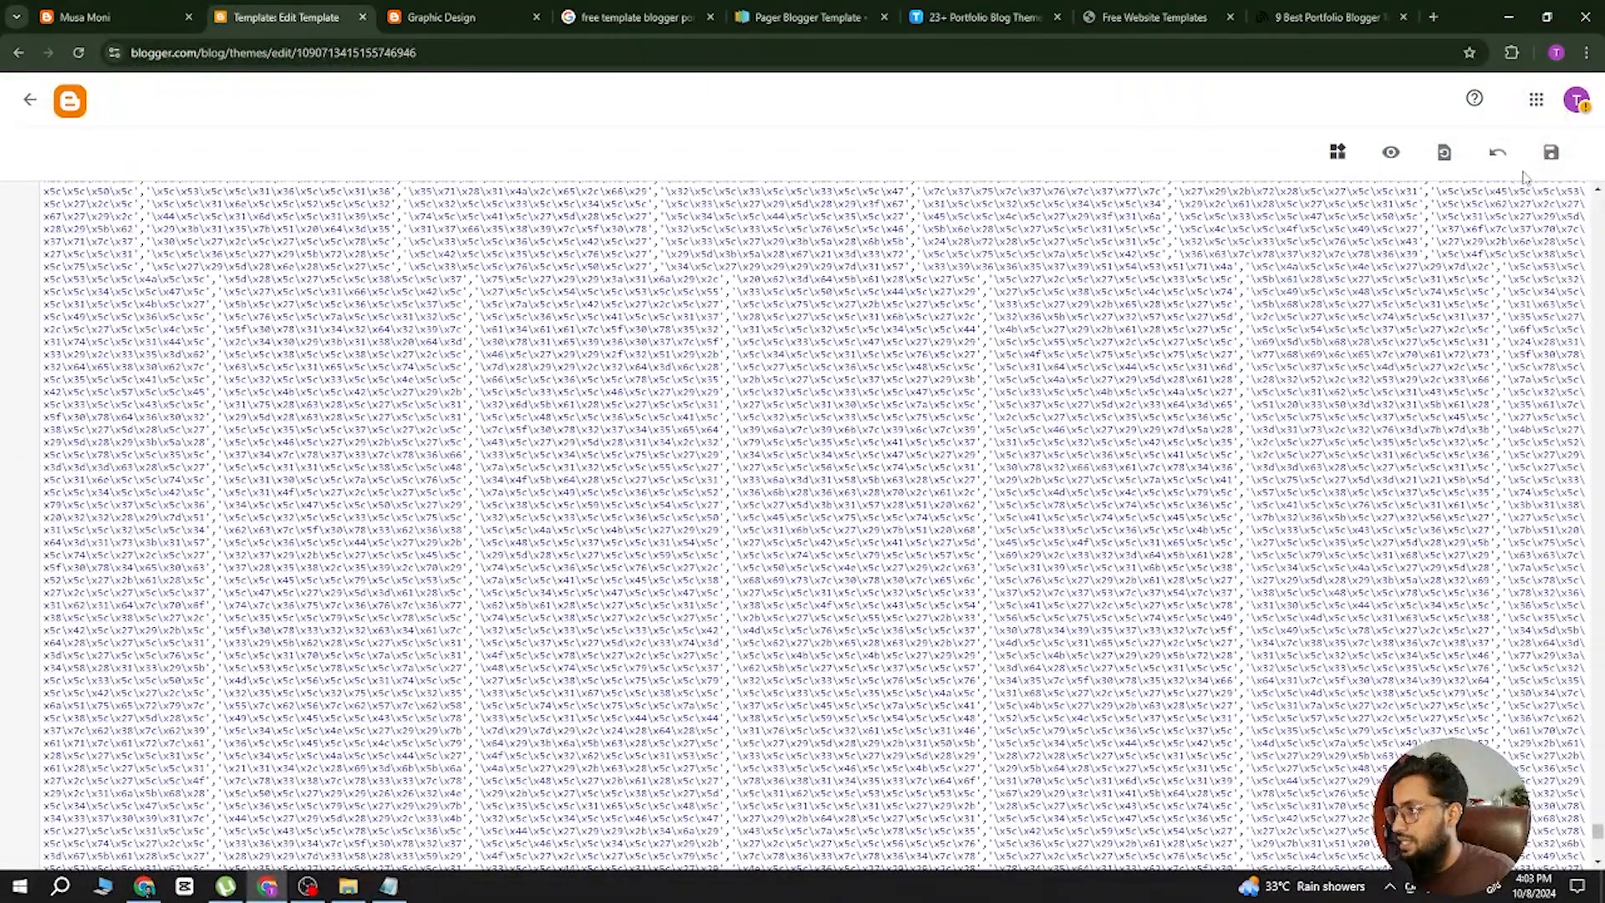
left_click(1551, 154)
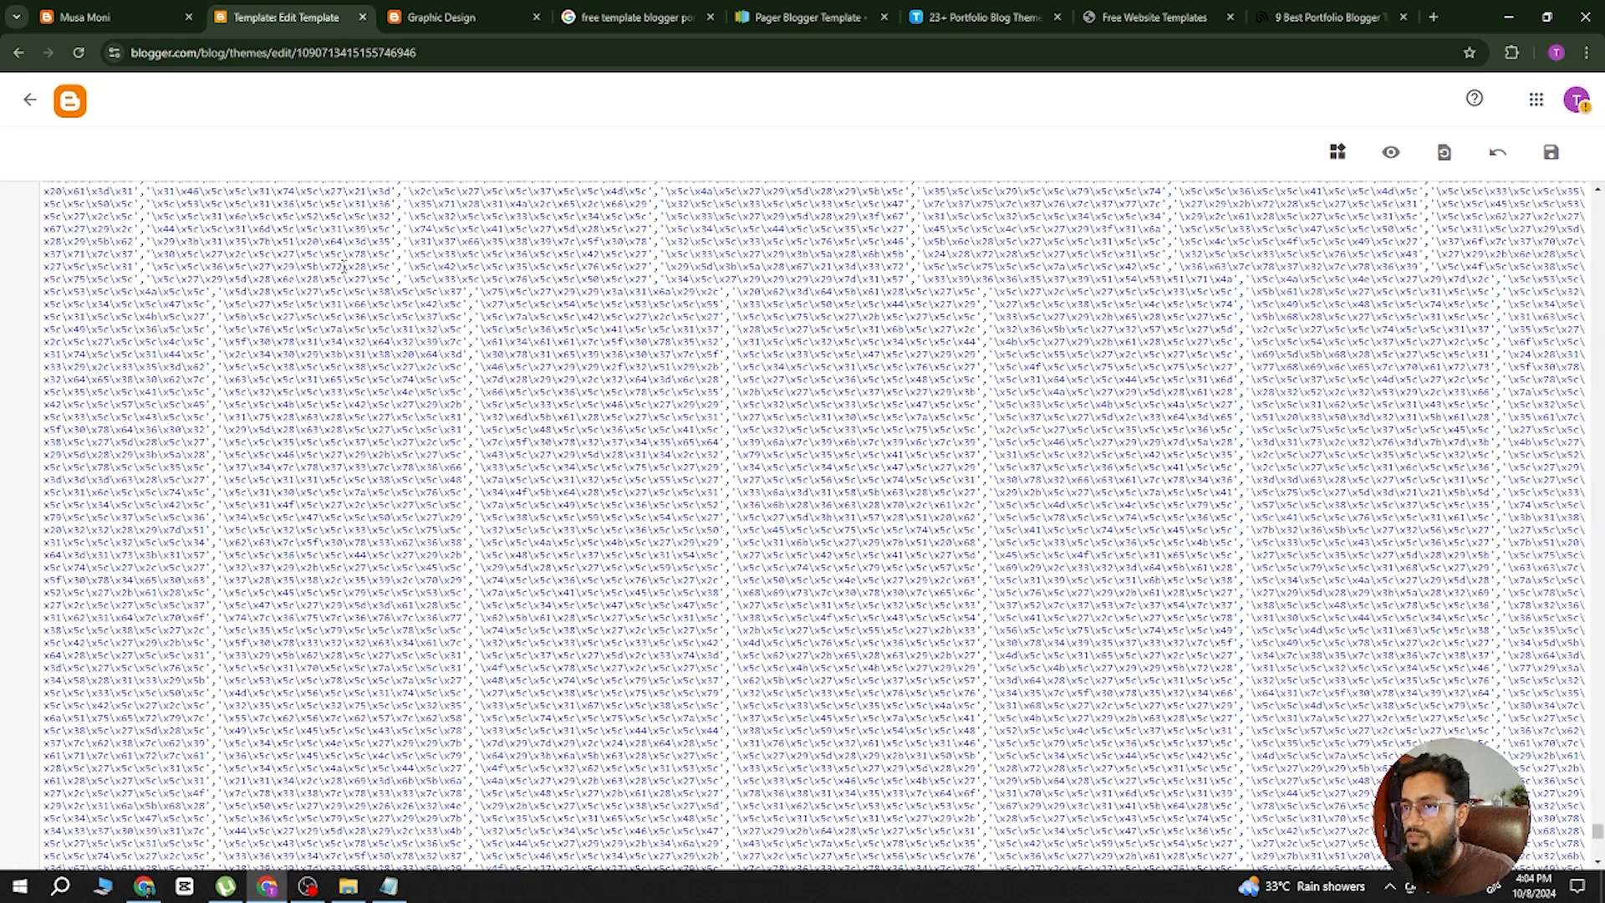
Compare the Graphic Design blog's old layout and posts with the design shown on the Pager template page.
left_click(443, 19)
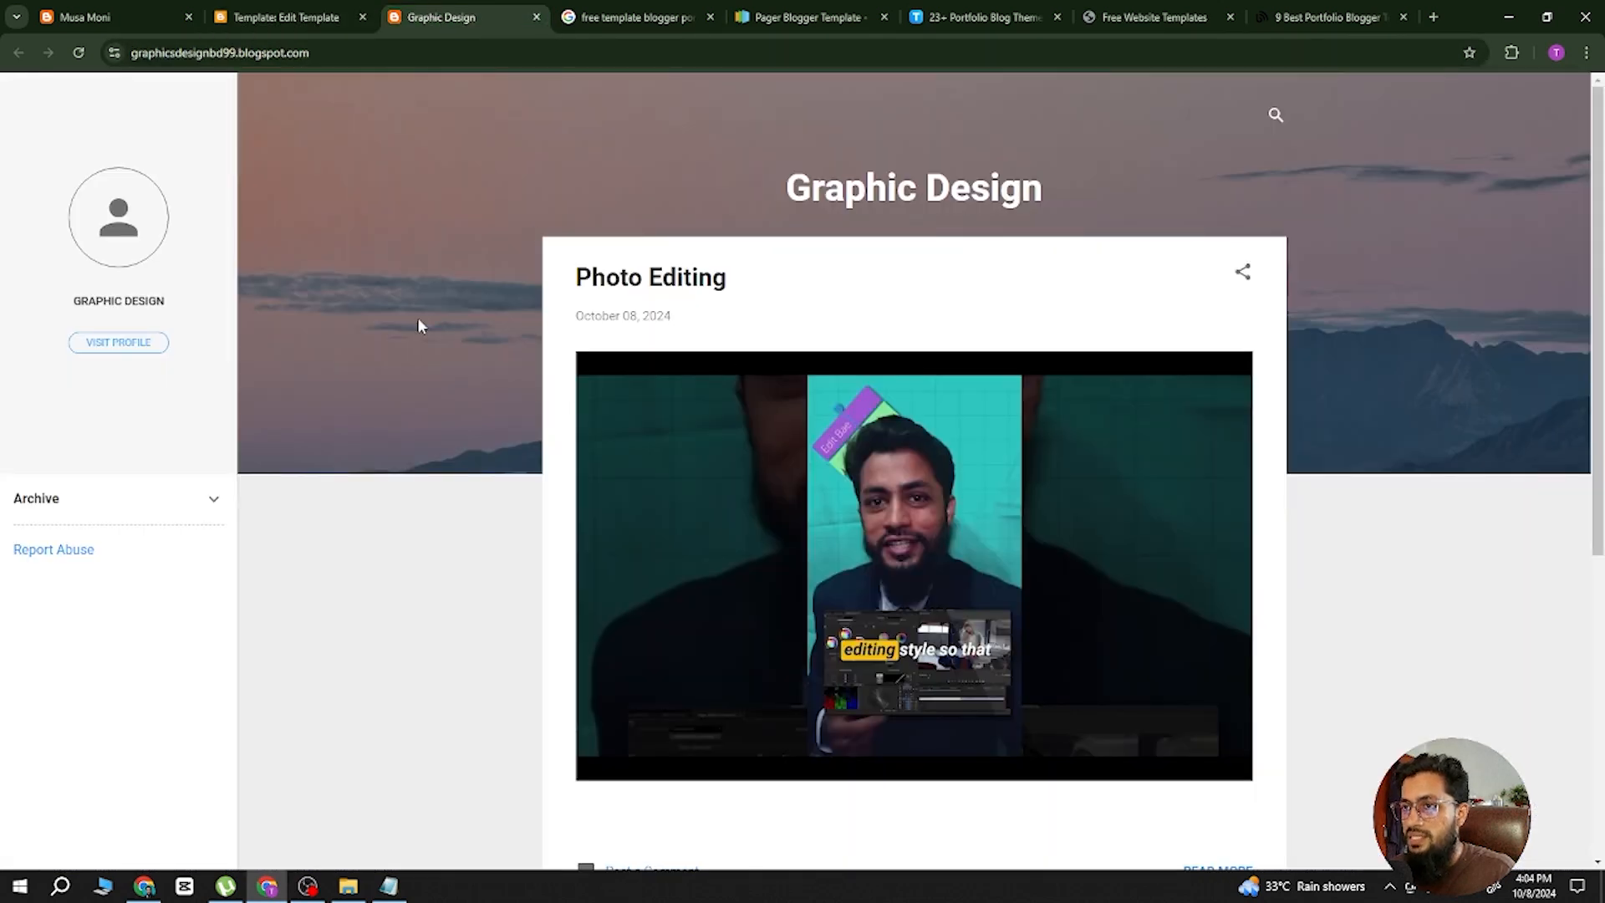
scroll(418, 324, "down", 4)
scroll(1049, 98, "up", 1)
scroll(1051, 99, "up", 3)
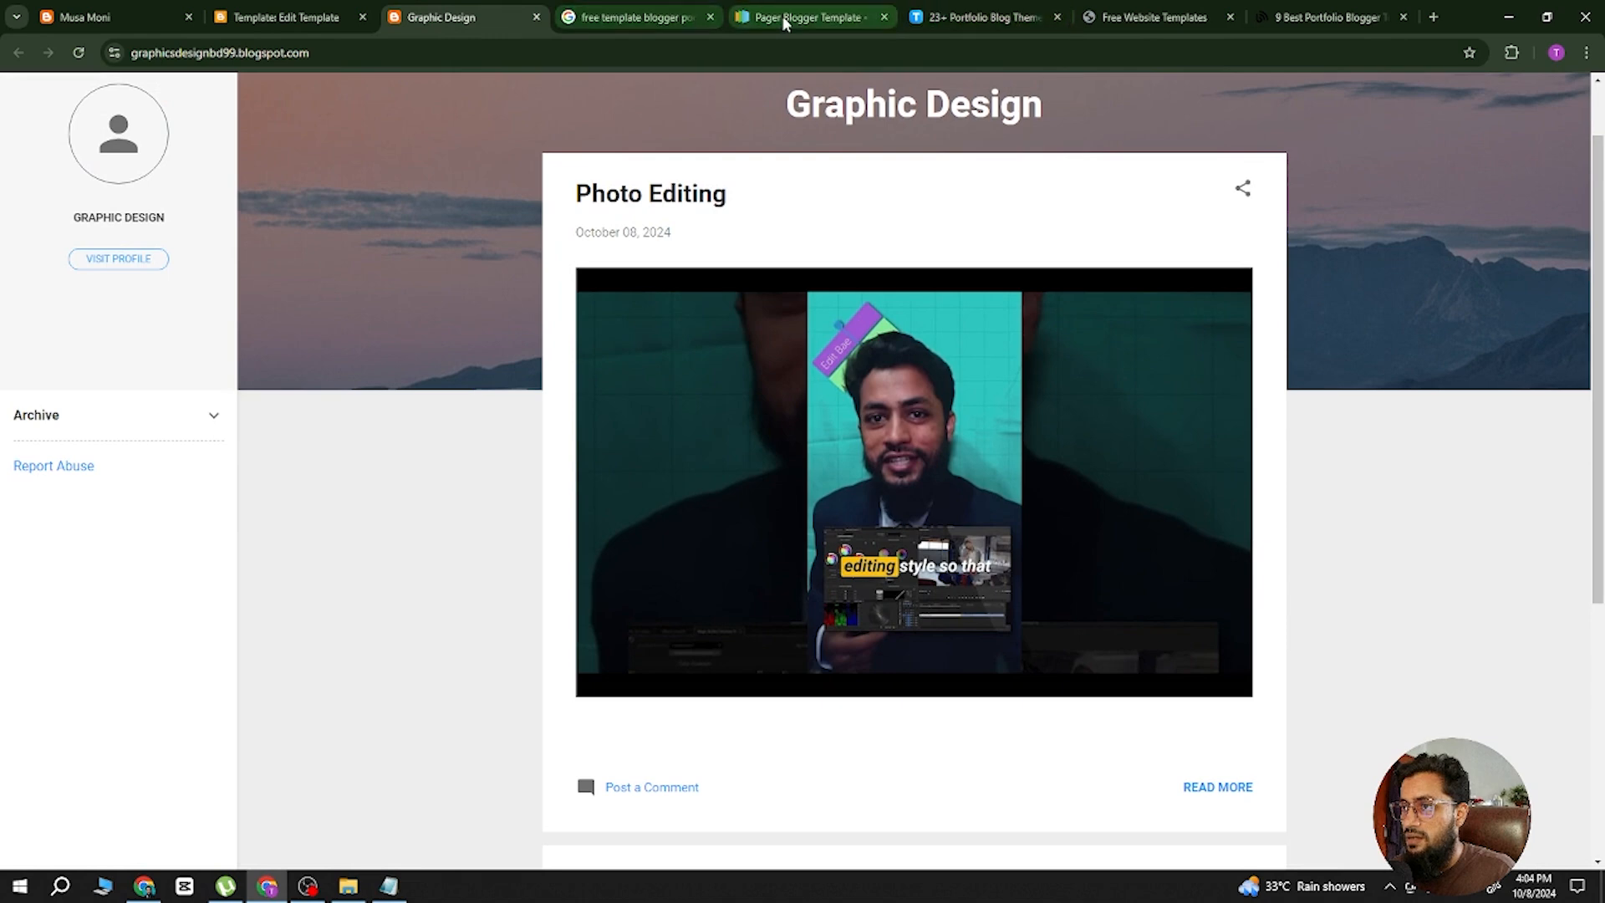
left_click(783, 17)
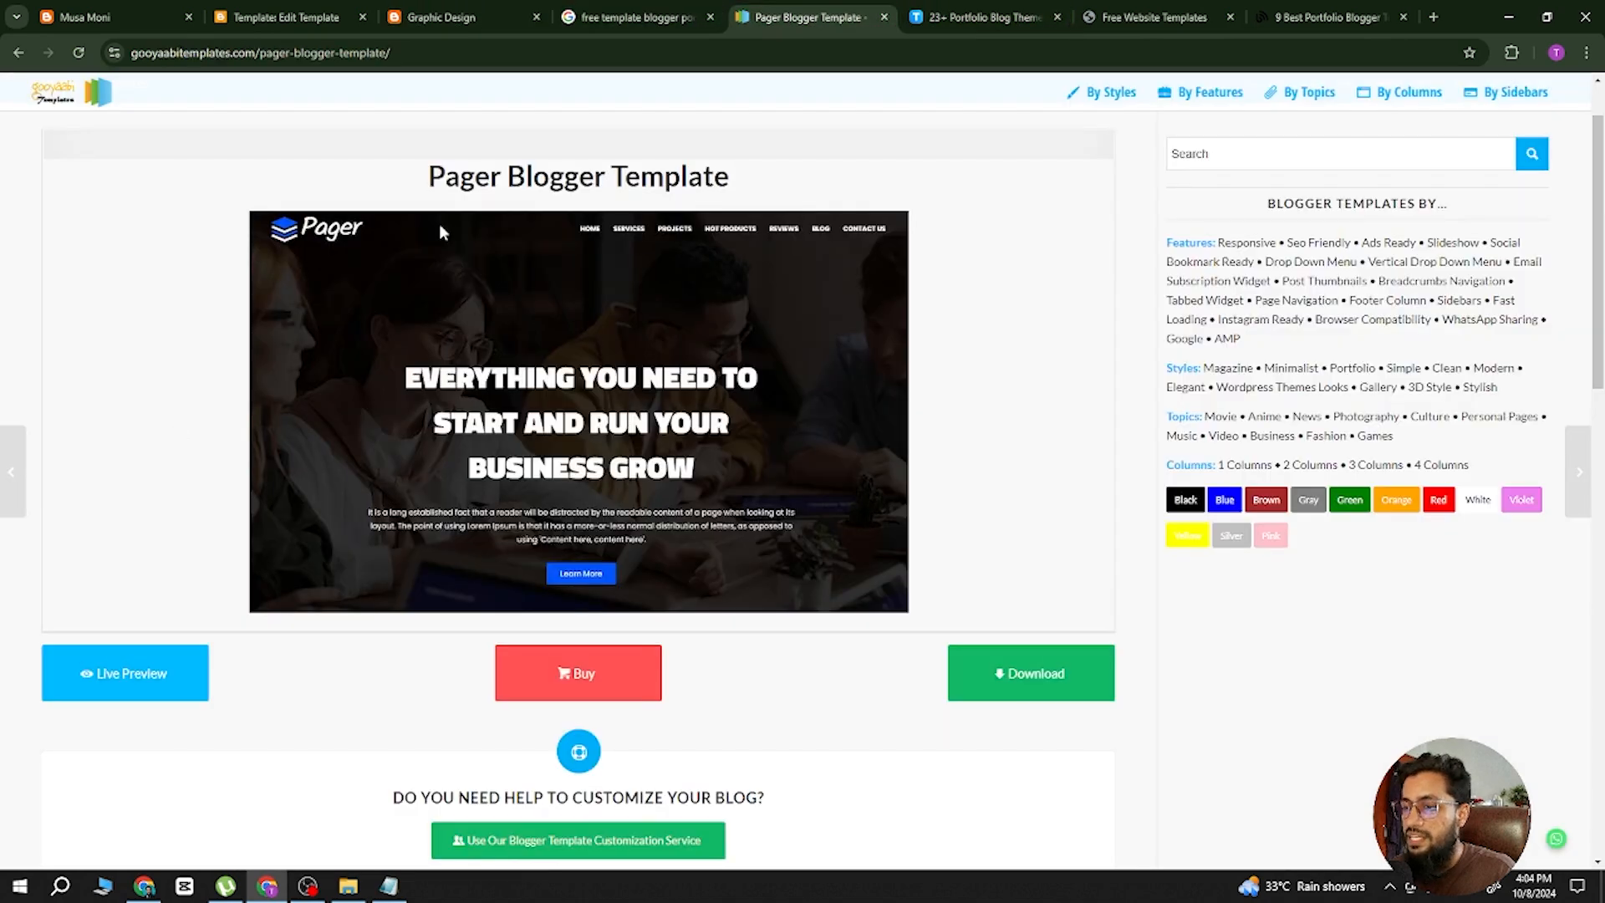
scroll(590, 592, "down", 3)
scroll(590, 585, "up", 5)
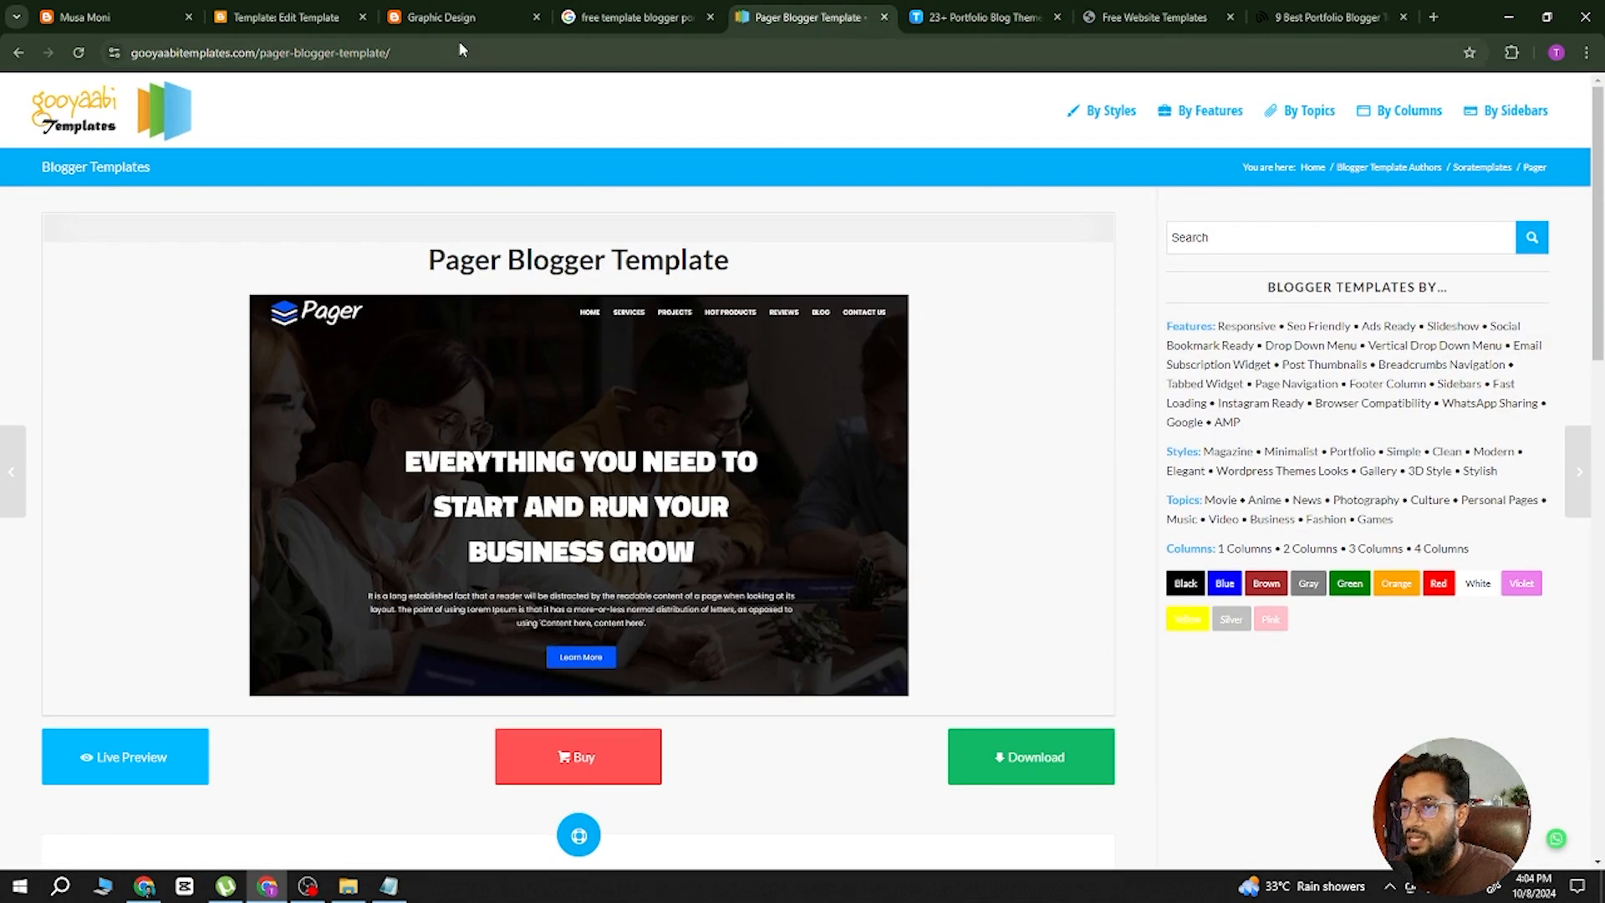
left_click(439, 18)
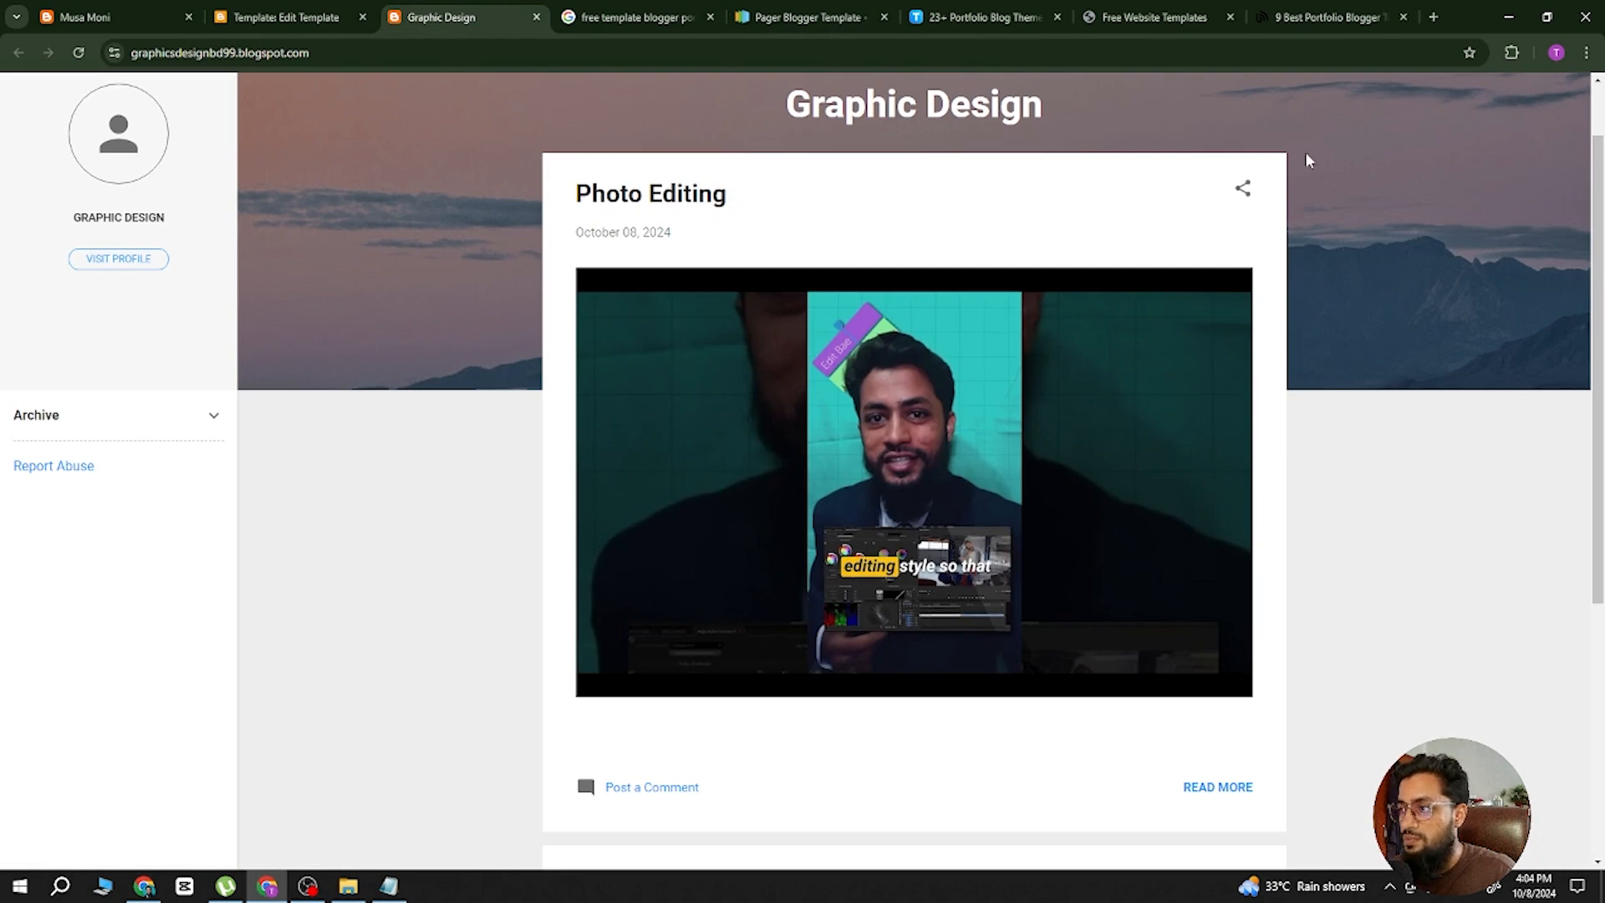
scroll(1497, 459, "down", 5)
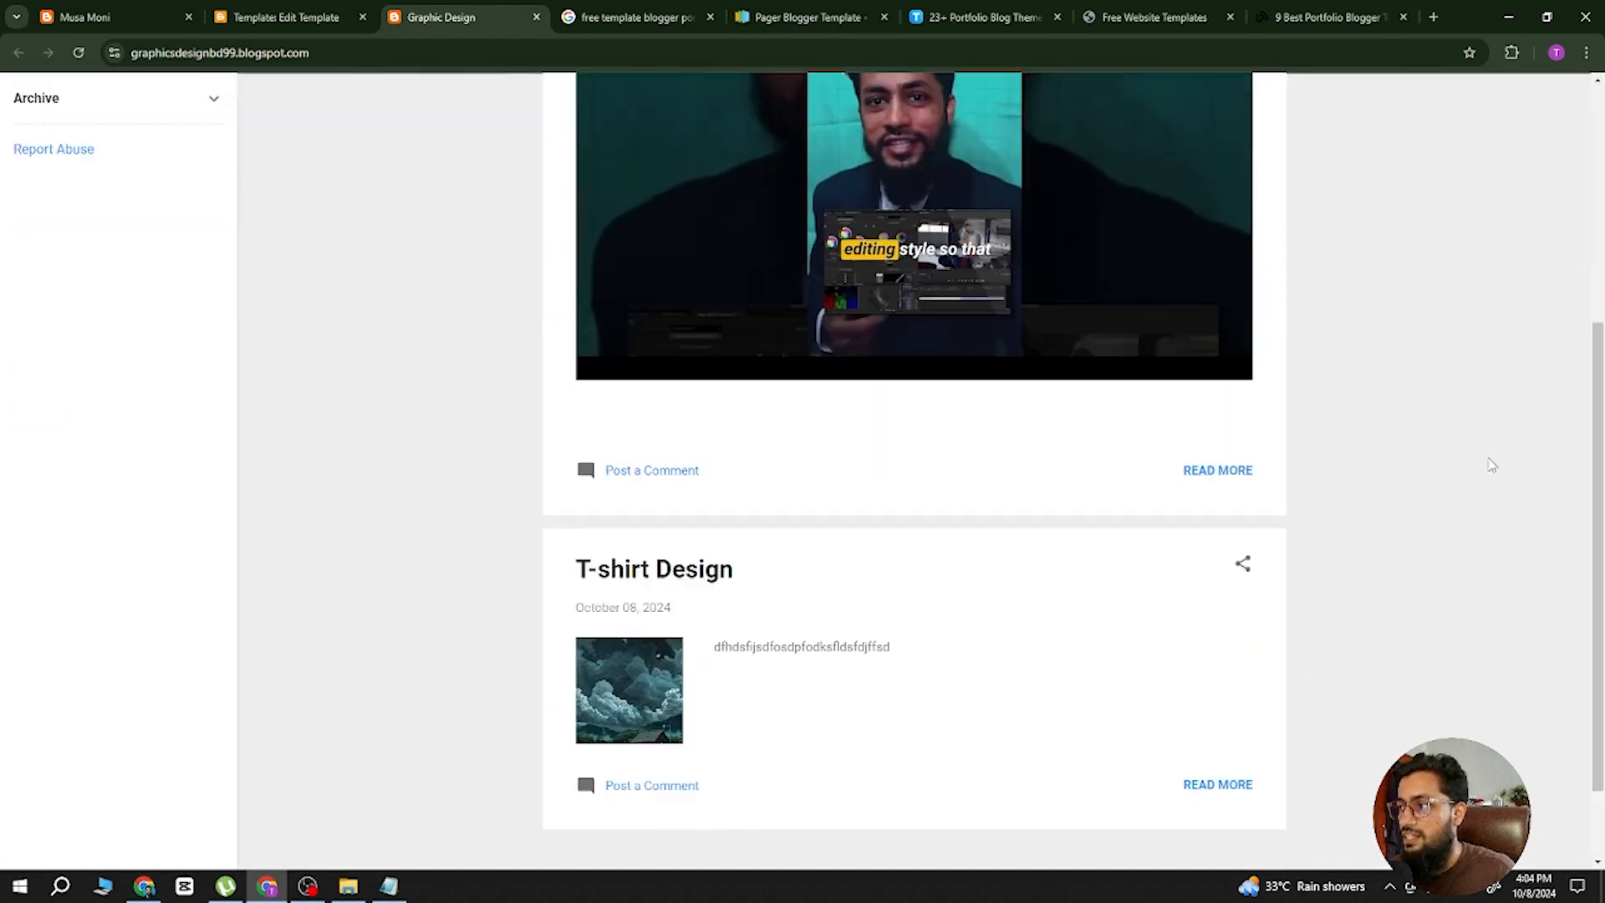
scroll(1486, 479, "up", 5)
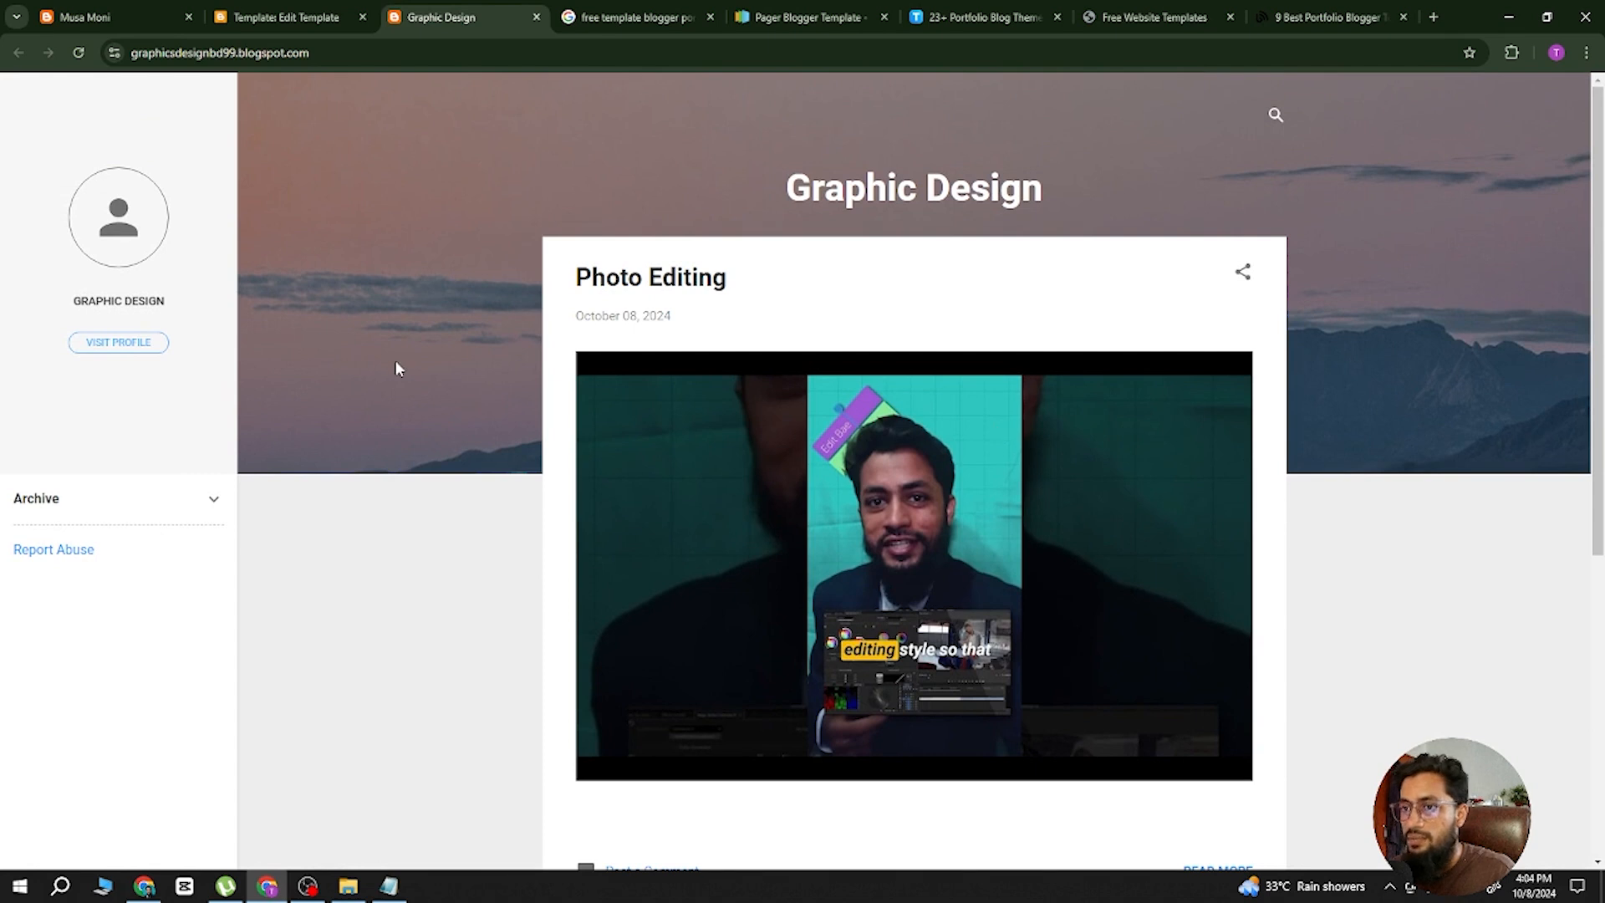
Reload the Graphic Design blog and examine its layout from the header to the footer.
left_click(79, 53)
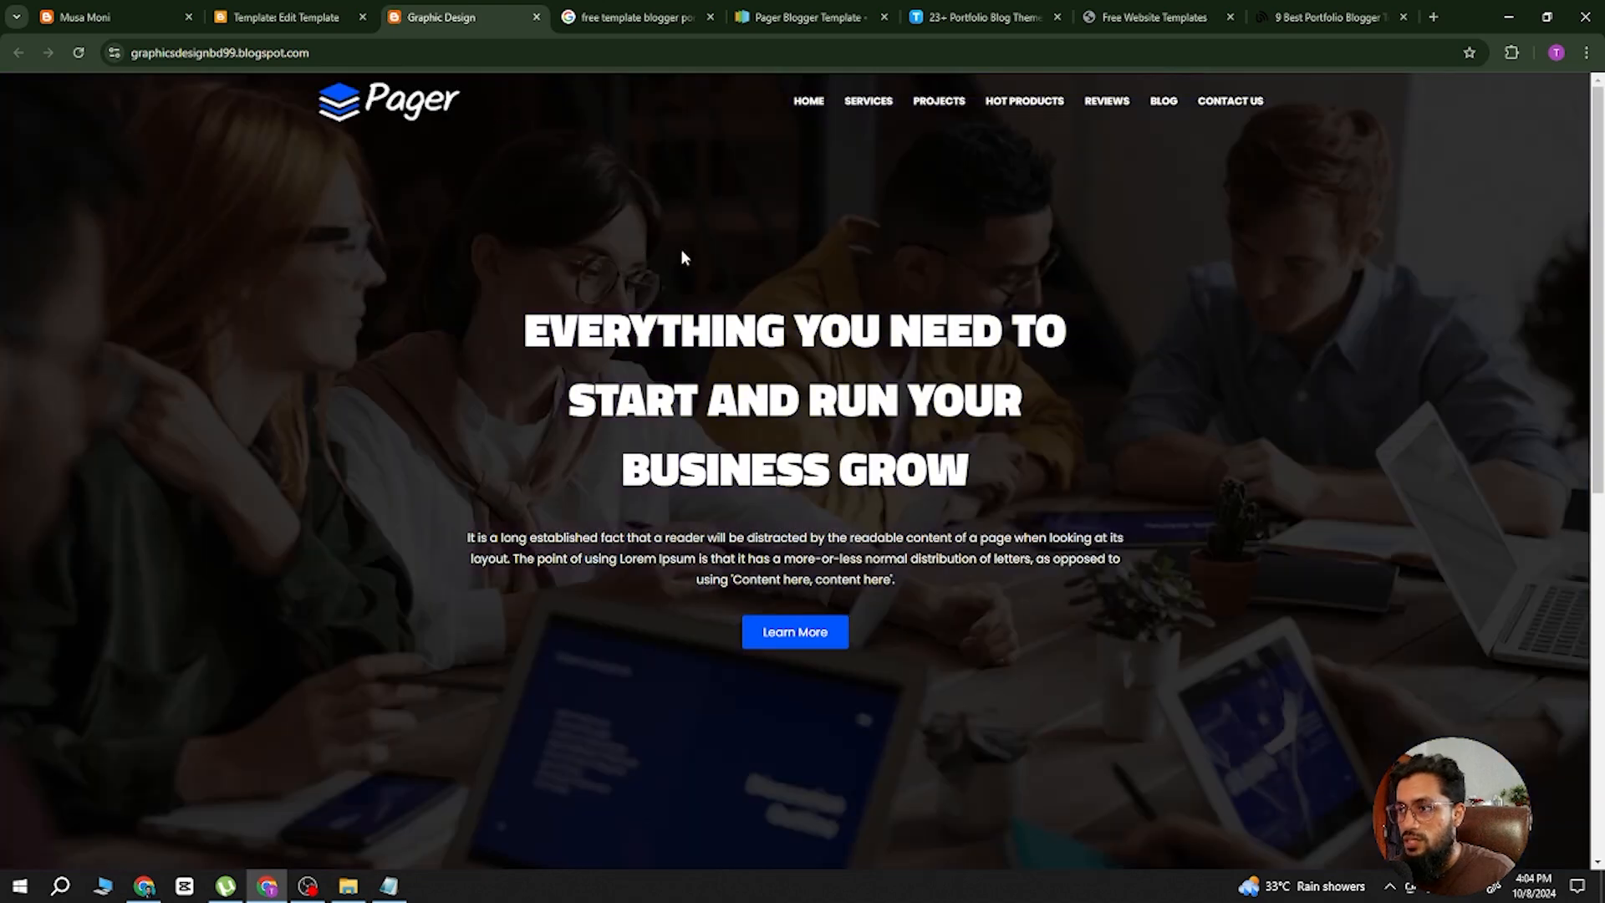
scroll(811, 288, "down", 10)
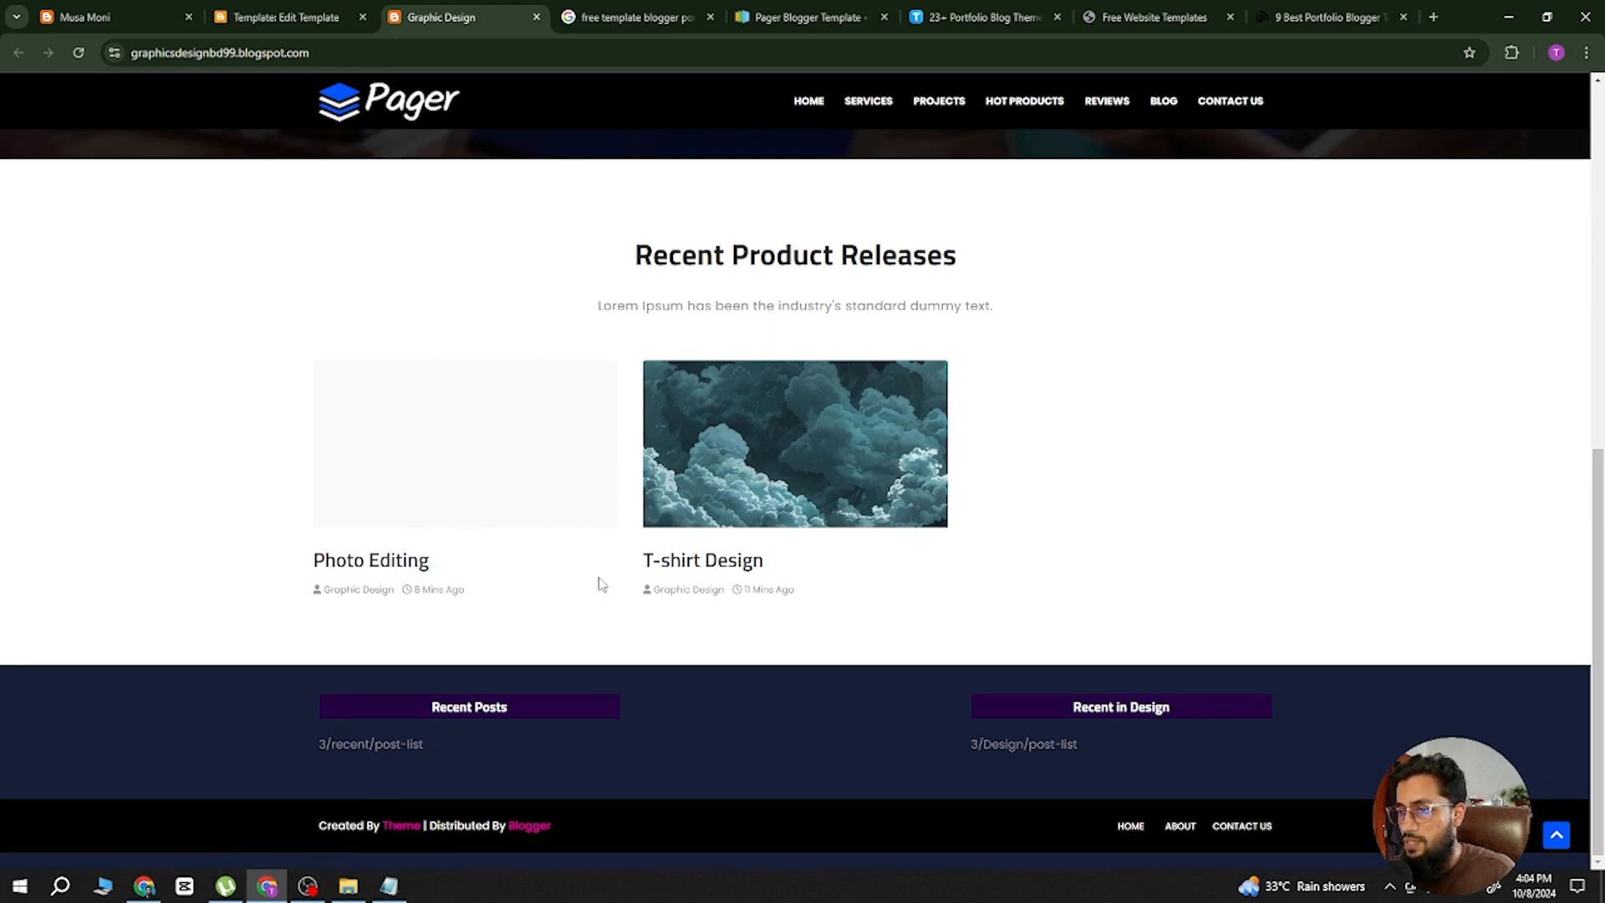
scroll(602, 585, "up", 10)
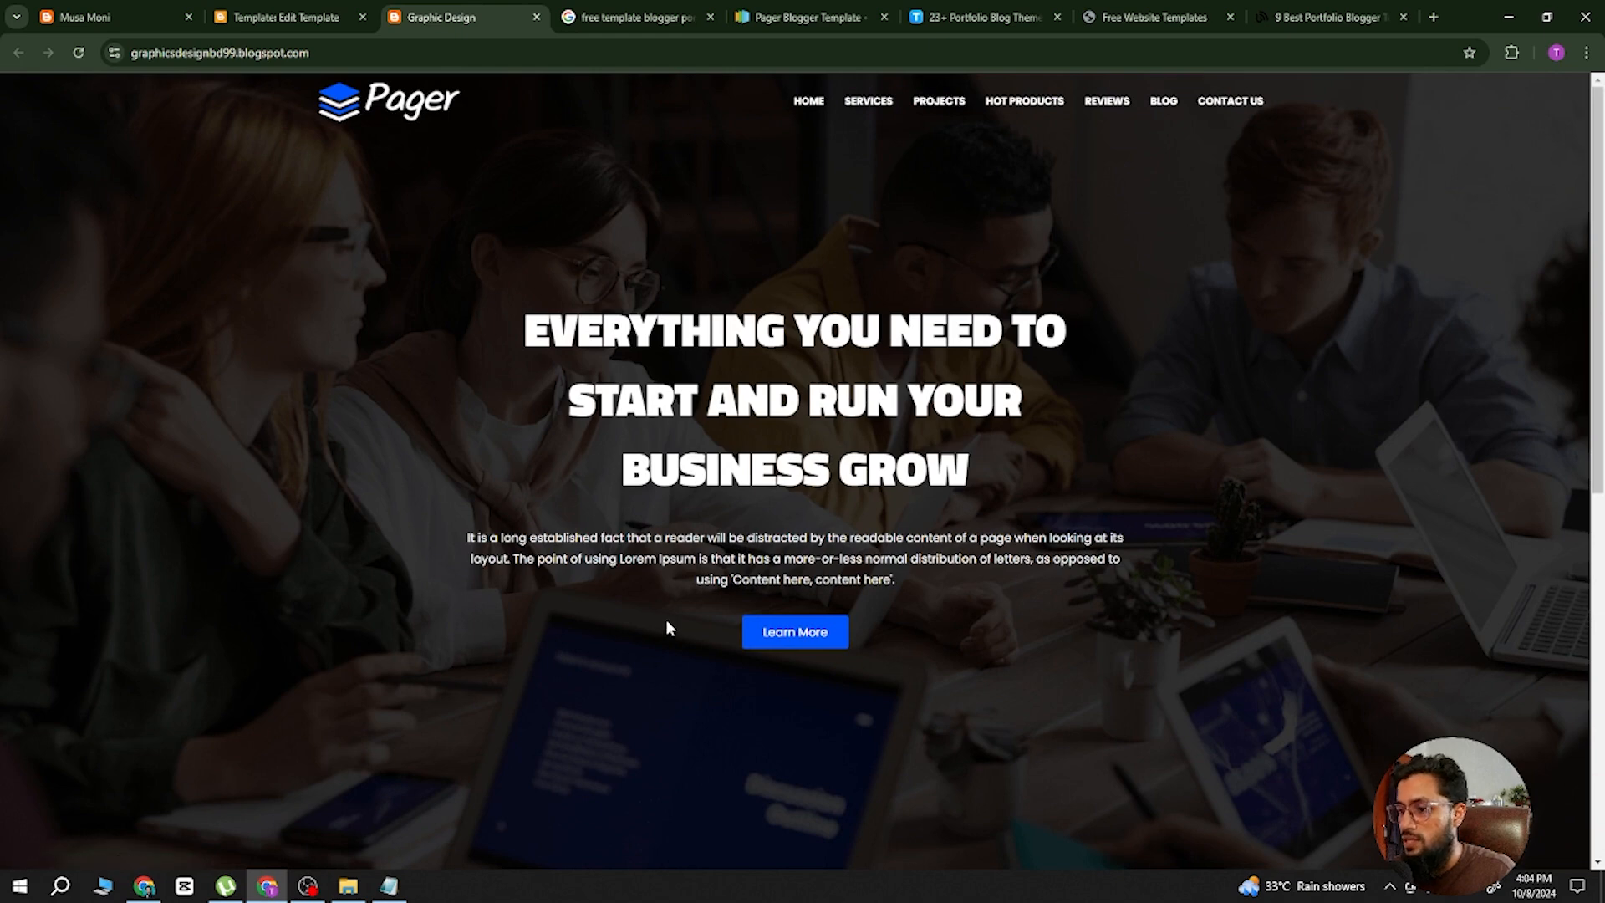
scroll(666, 619, "down", 8)
scroll(863, 591, "up", 10)
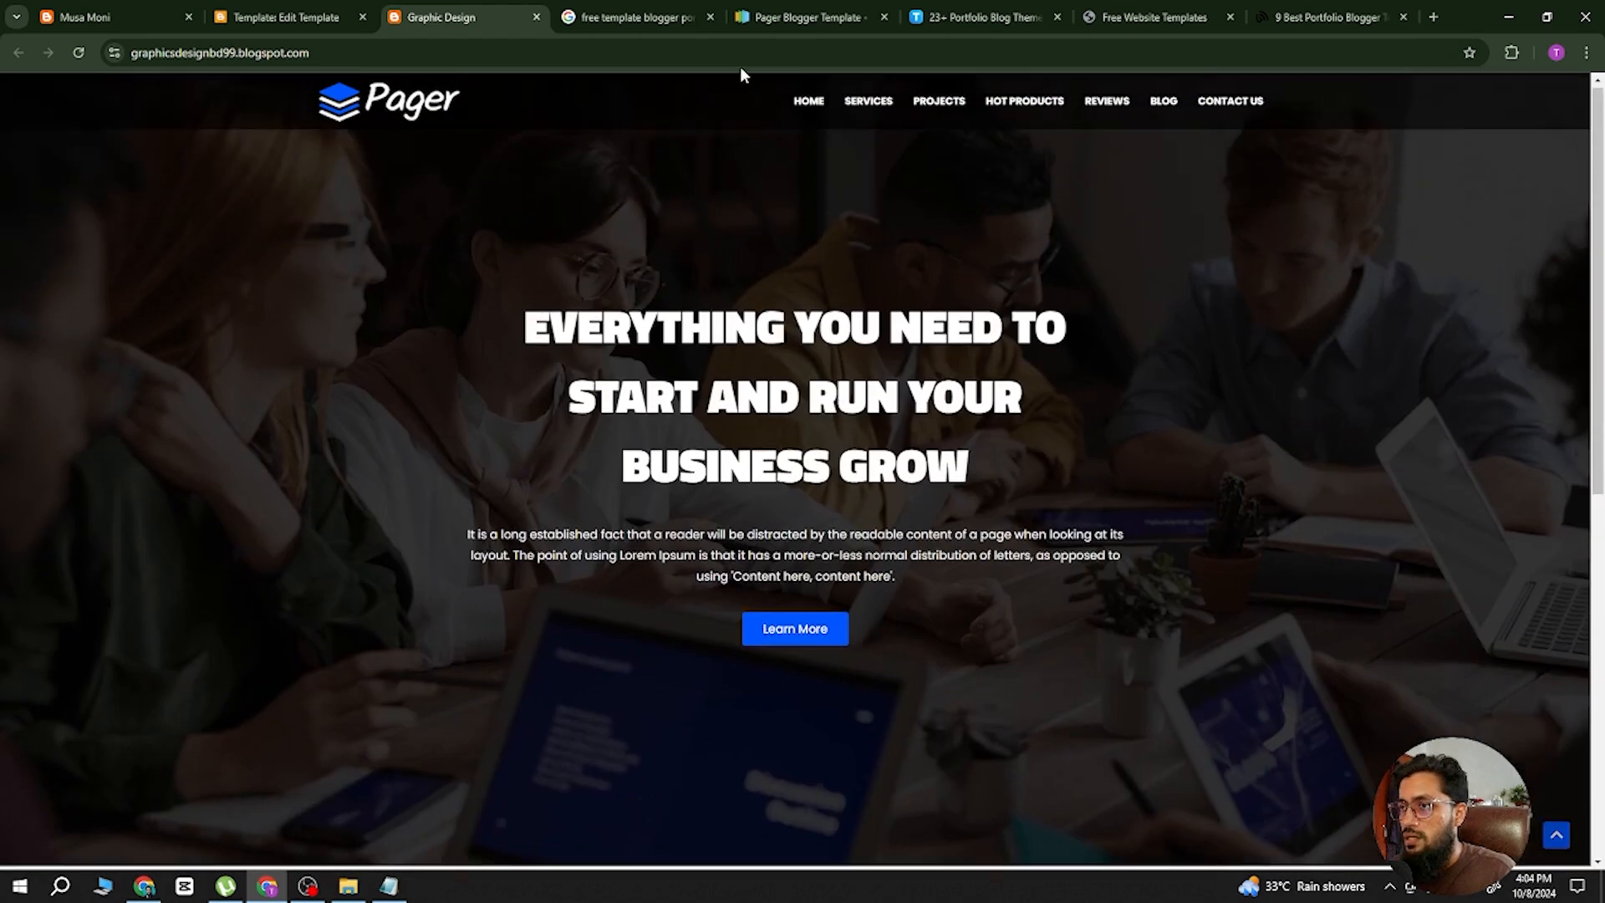
Review the Pager Blogger Template page again, including its preview image, download options and setup instructions.
left_click(629, 17)
left_click(807, 17)
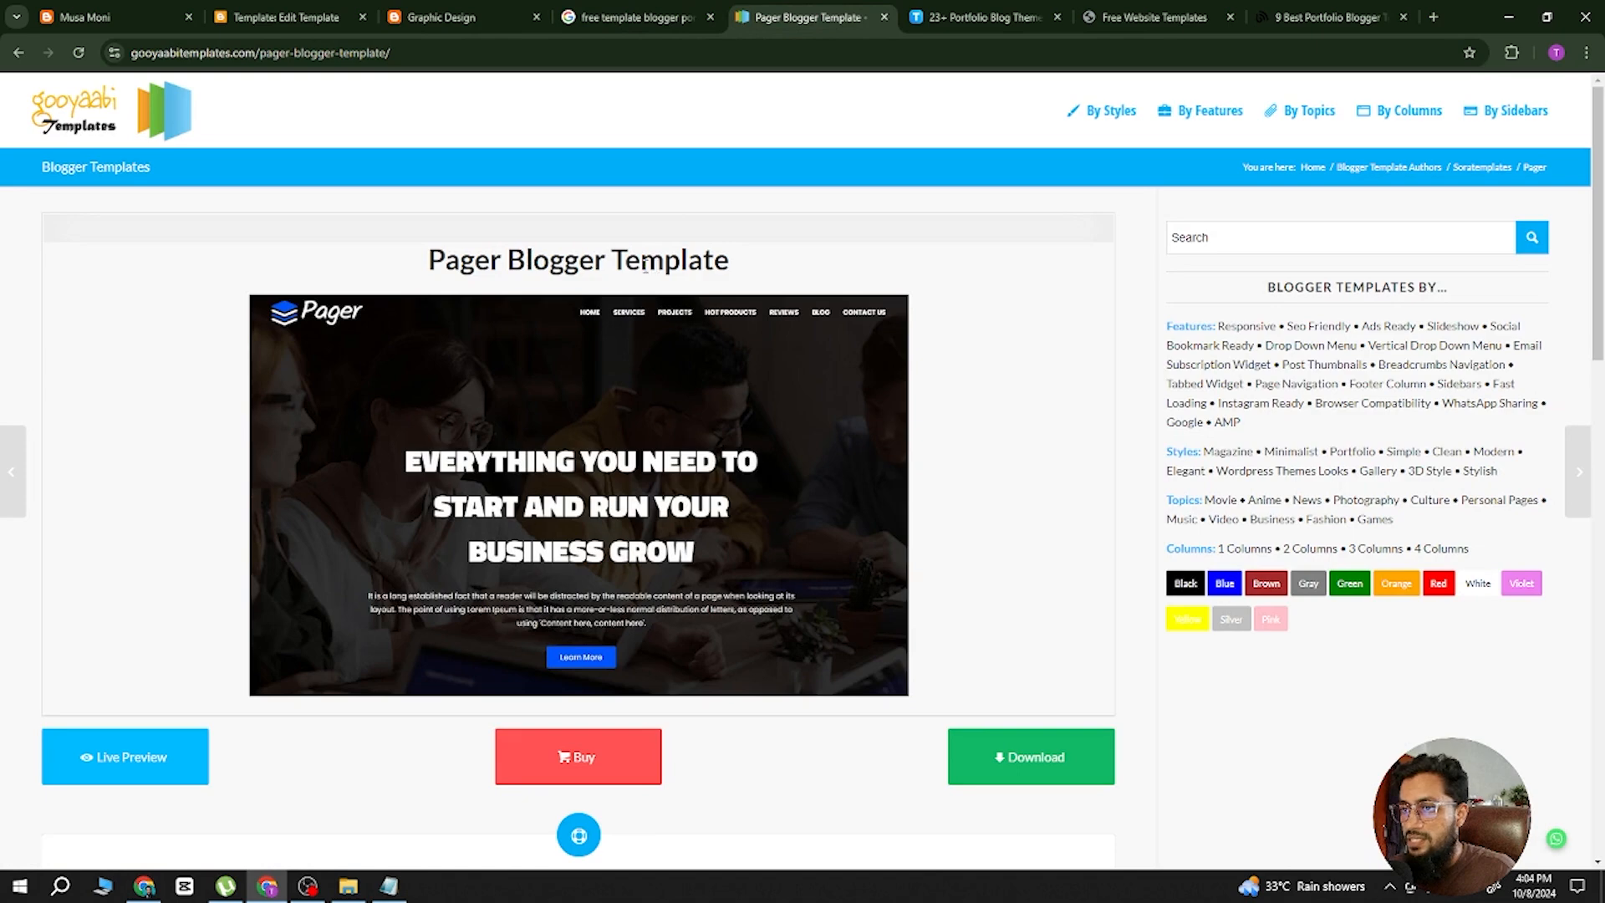
scroll(583, 549, "down", 5)
scroll(583, 535, "up", 5)
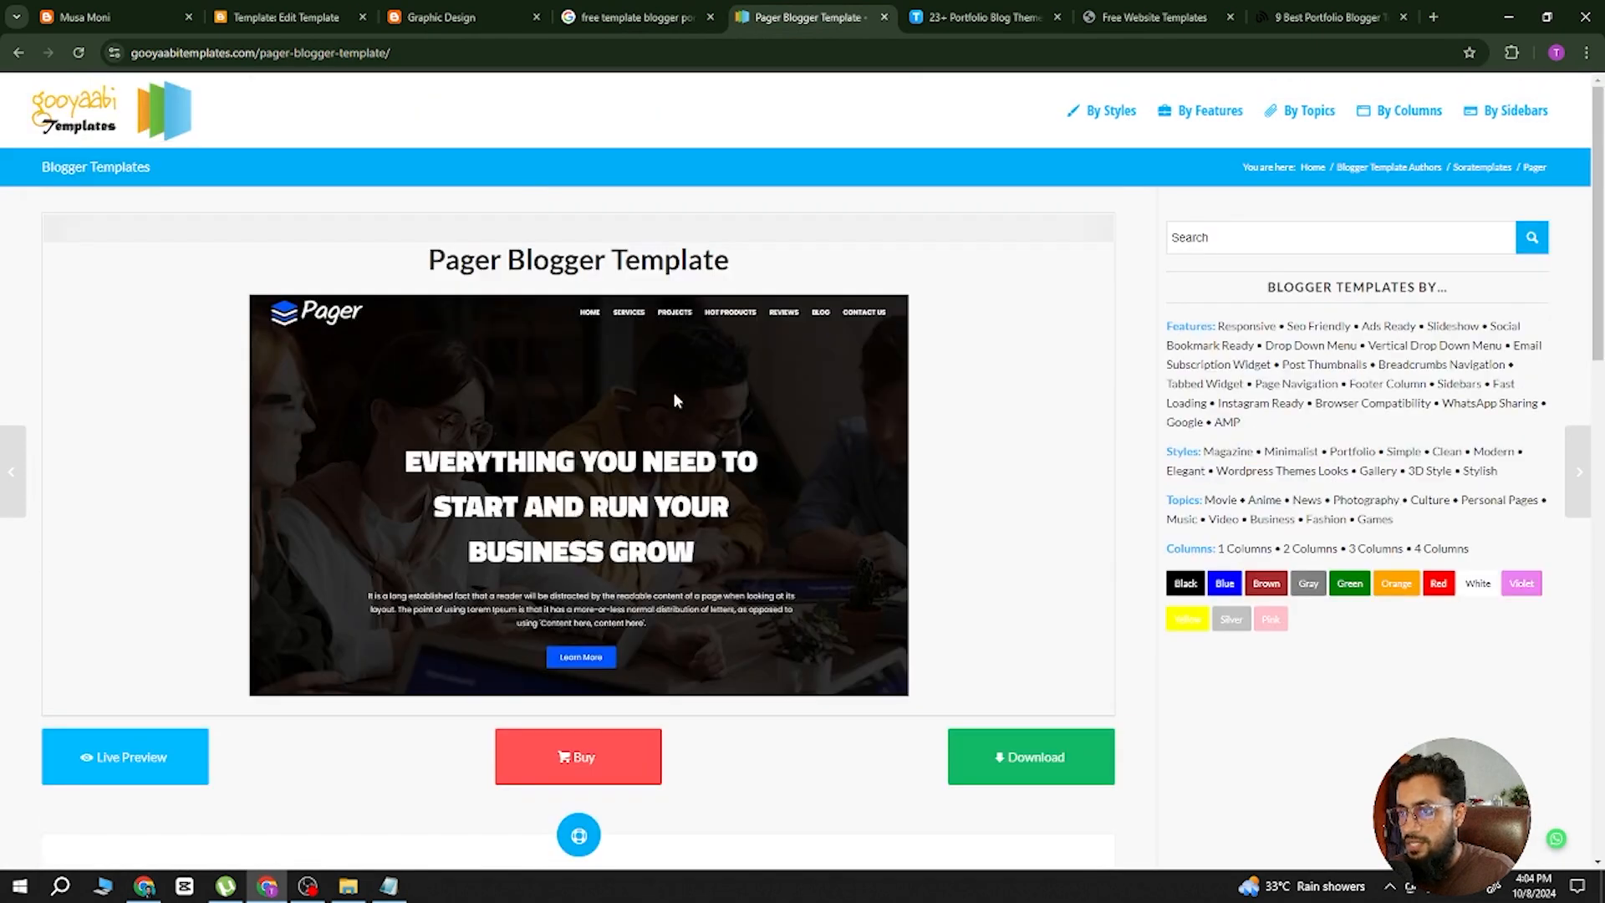
scroll(536, 443, "down", 10)
scroll(928, 294, "up", 7)
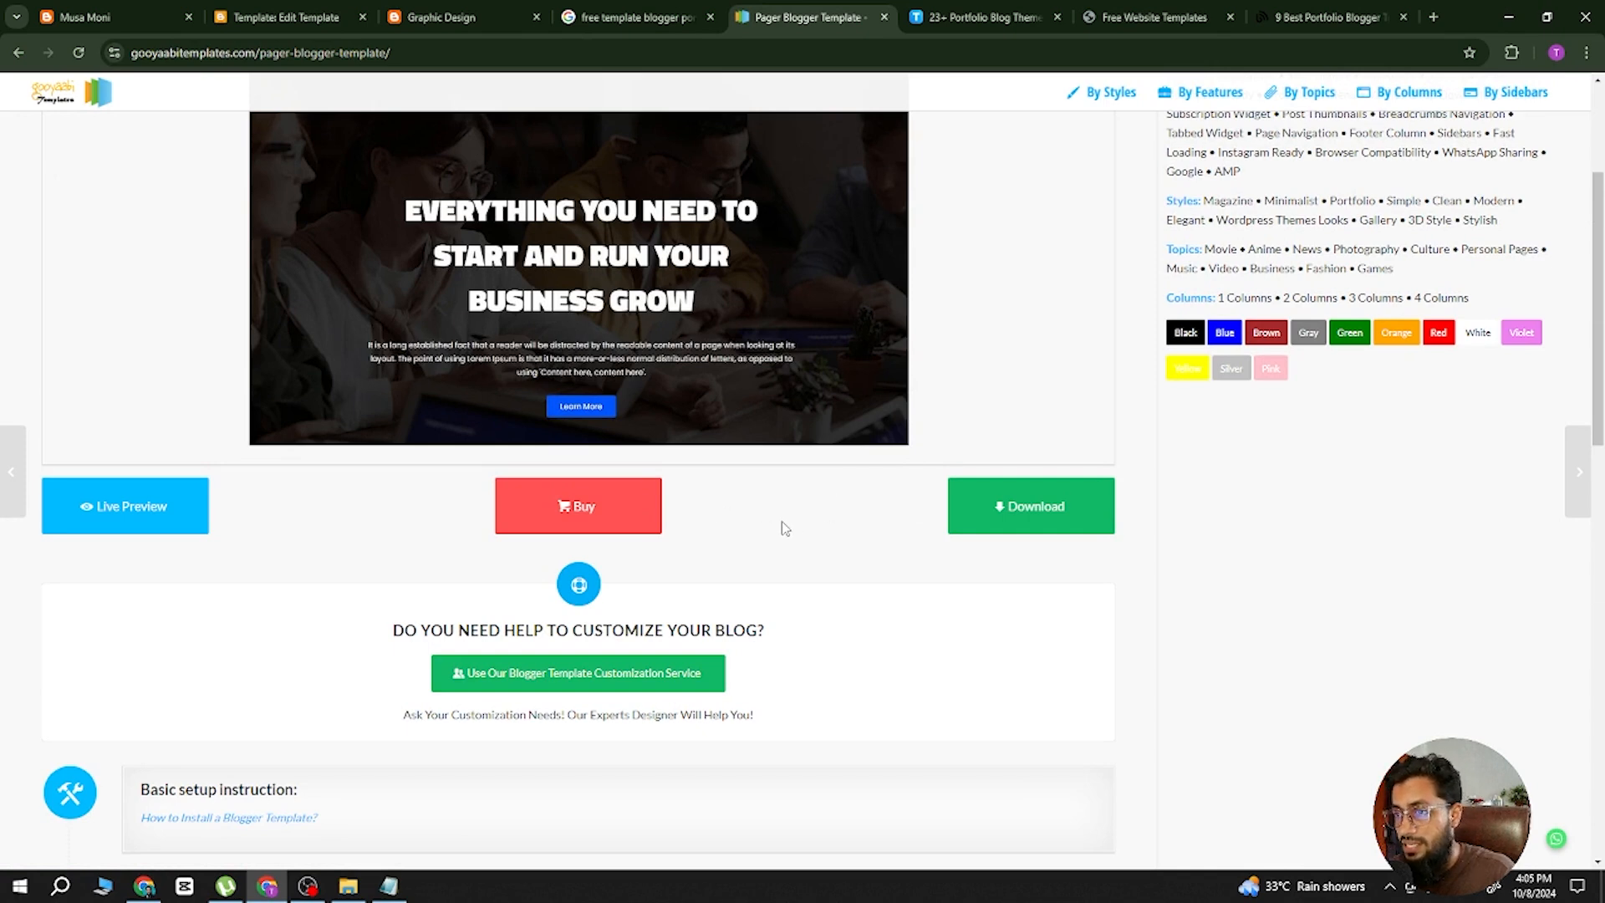
scroll(782, 528, "up", 3)
Return to the live Graphic Design blog and examine its post section and the footer's credit line.
left_click(454, 20)
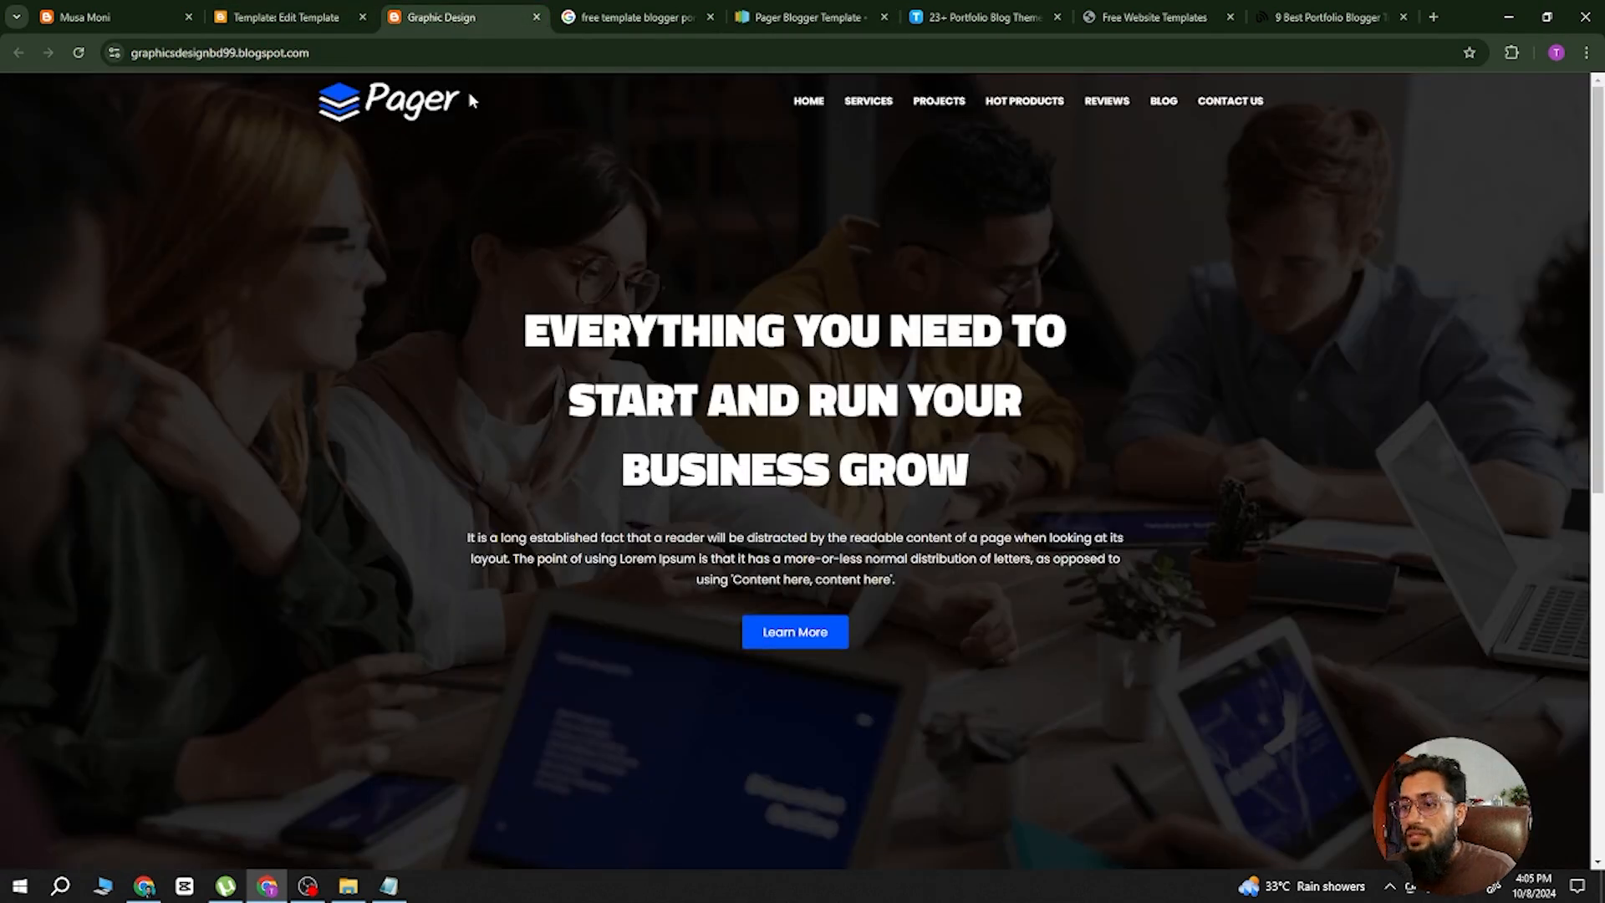
left_click(286, 25)
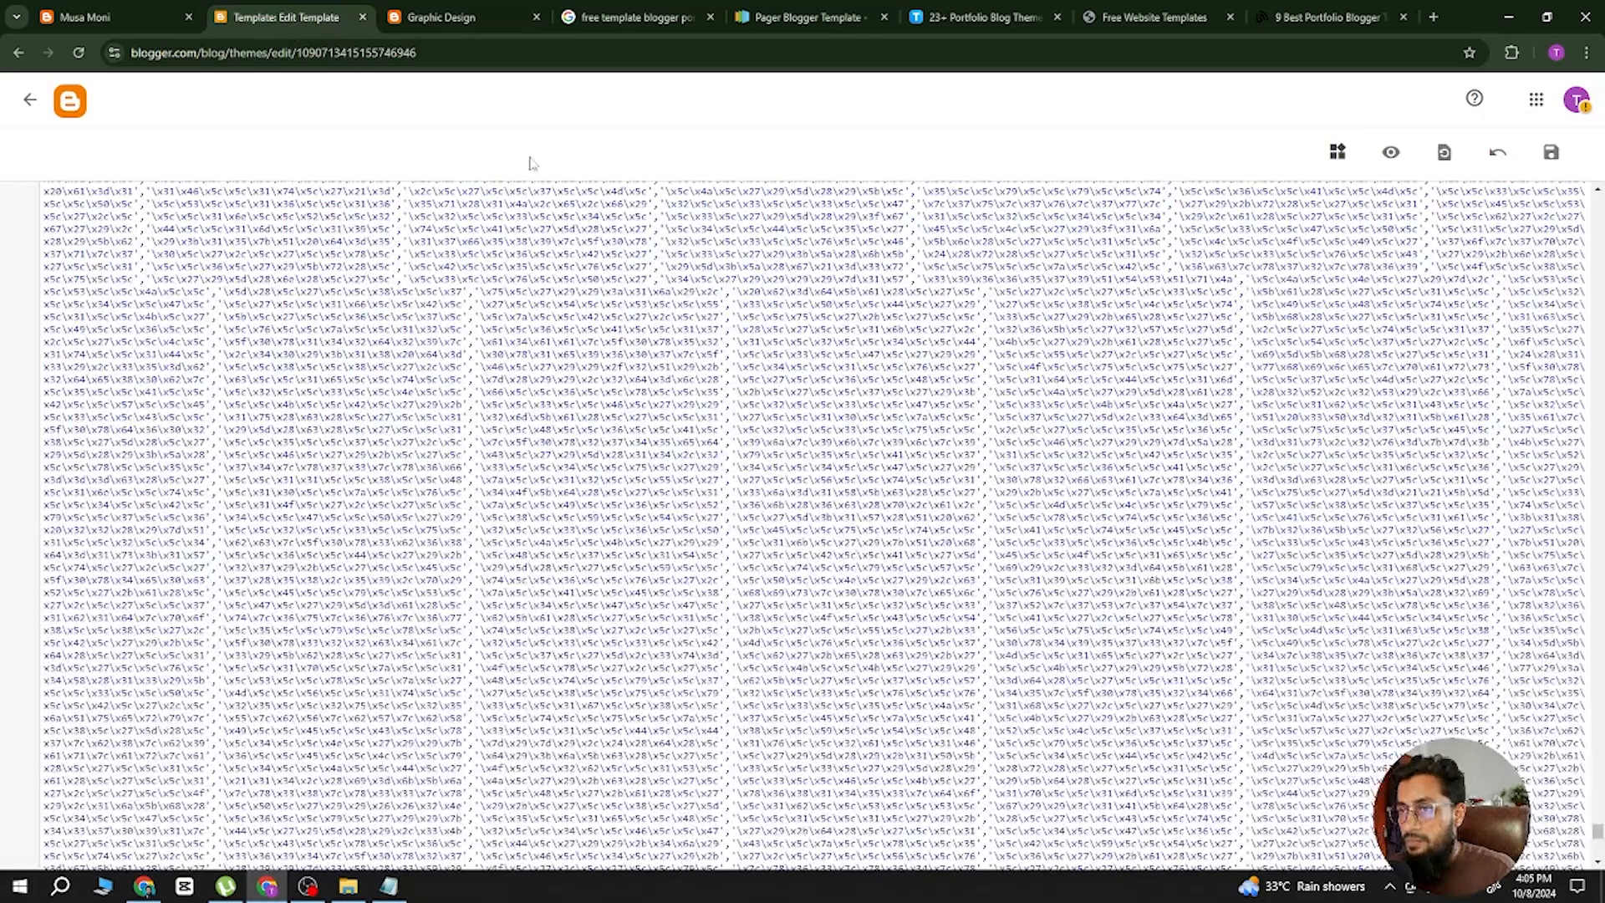
left_click(454, 20)
scroll(728, 411, "down", 8)
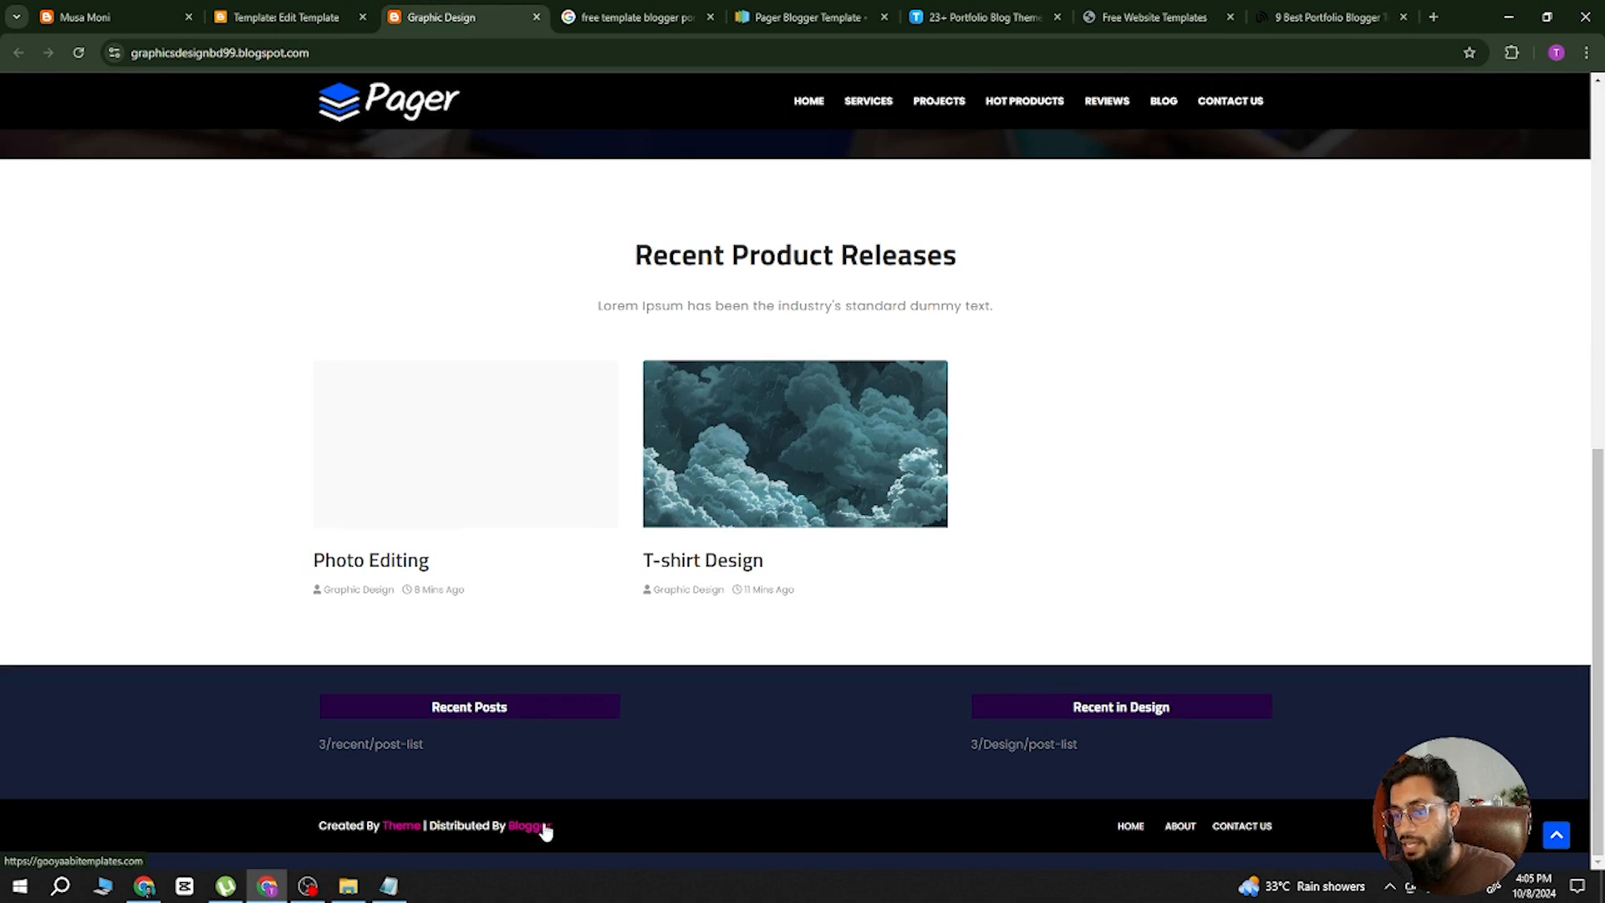
left_click_drag(332, 828, 340, 830)
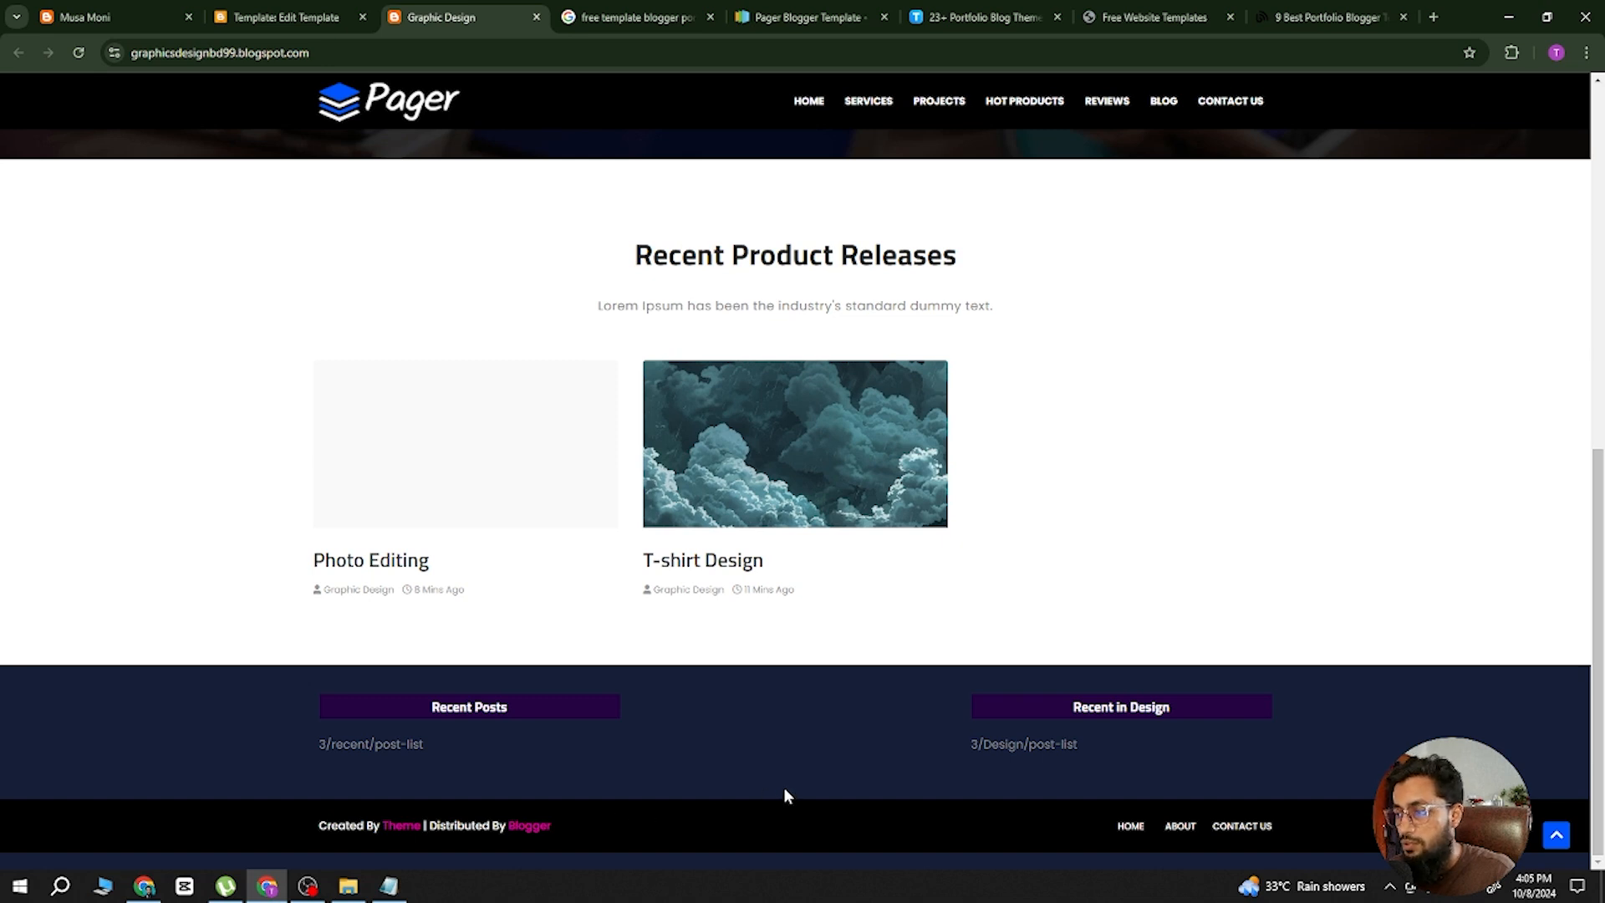
scroll(785, 790, "up", 9)
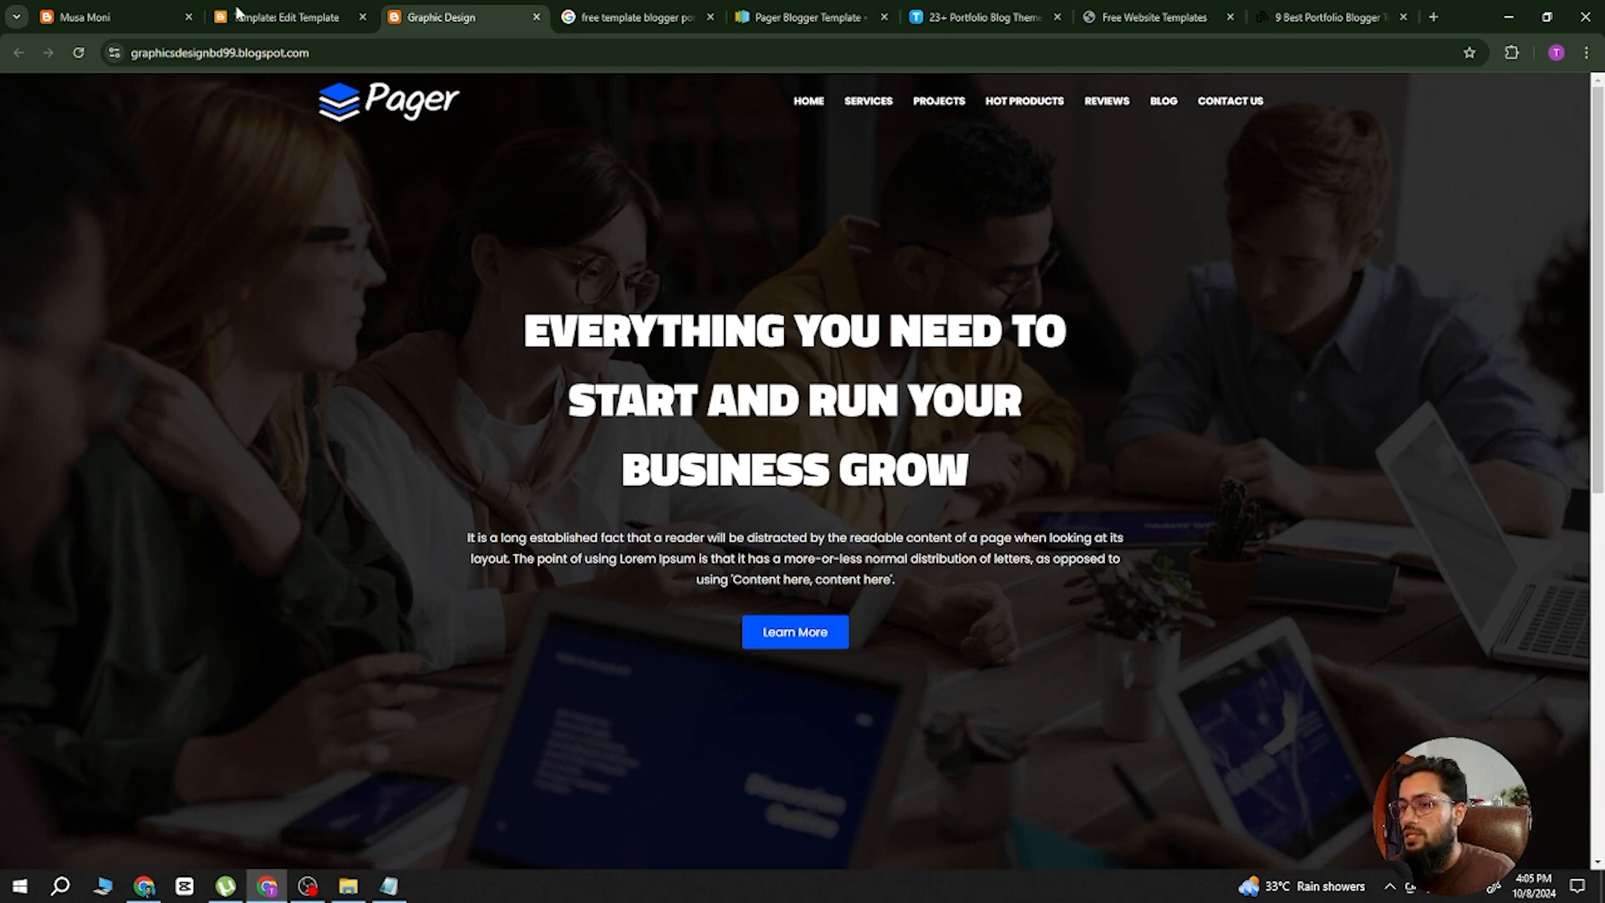
Leave the theme's HTML editor and open the theme customizer for the blog.
left_click(312, 17)
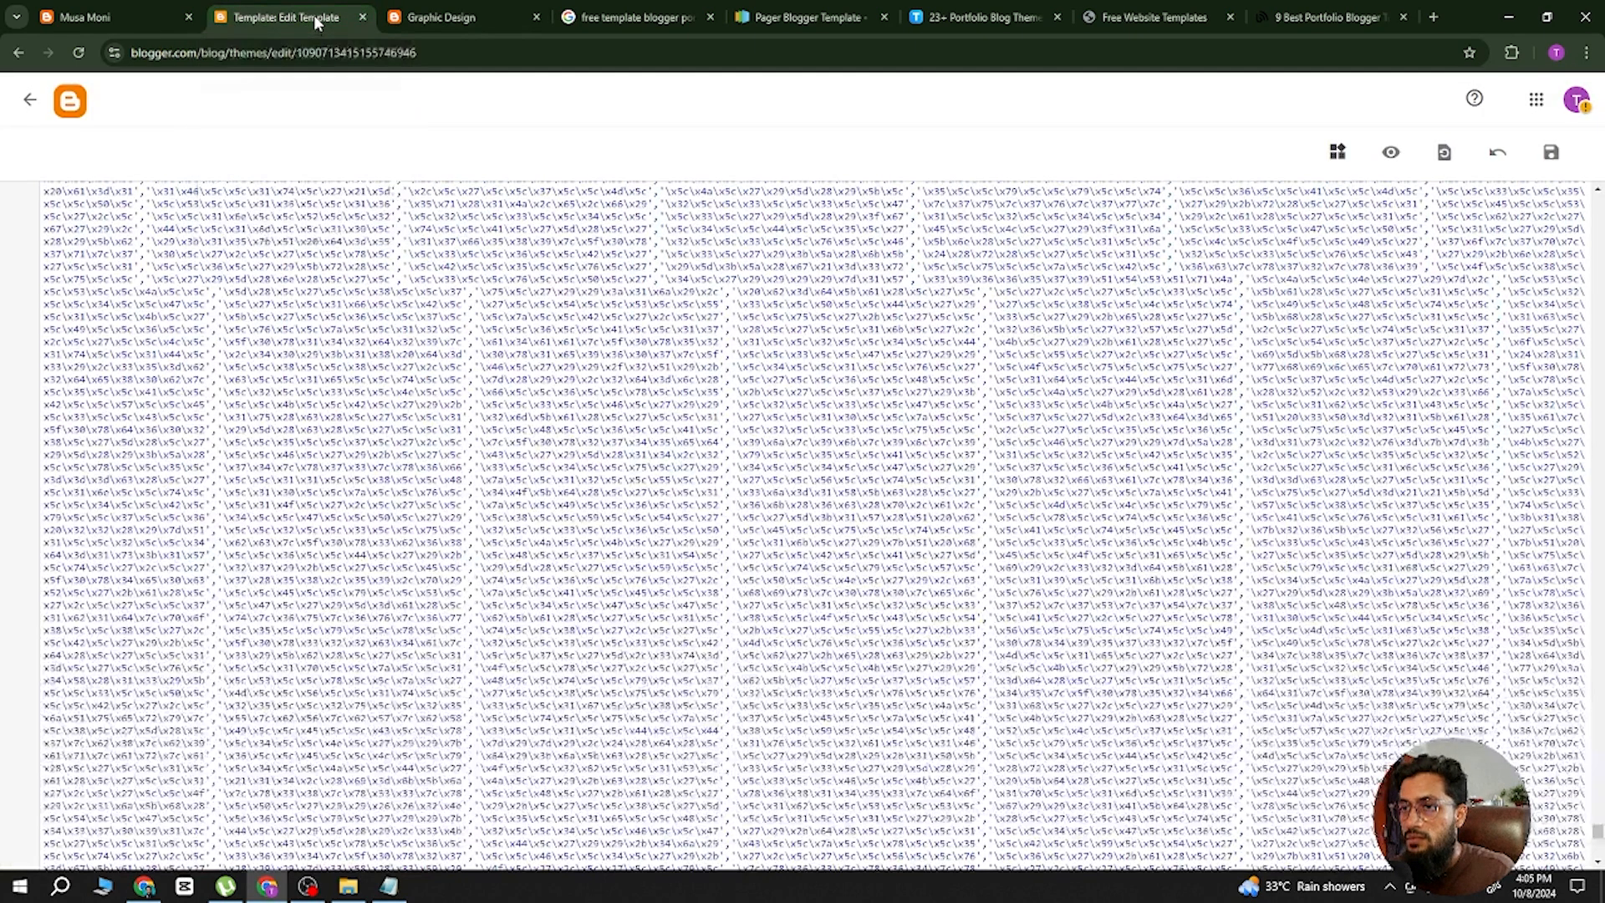
left_click(30, 100)
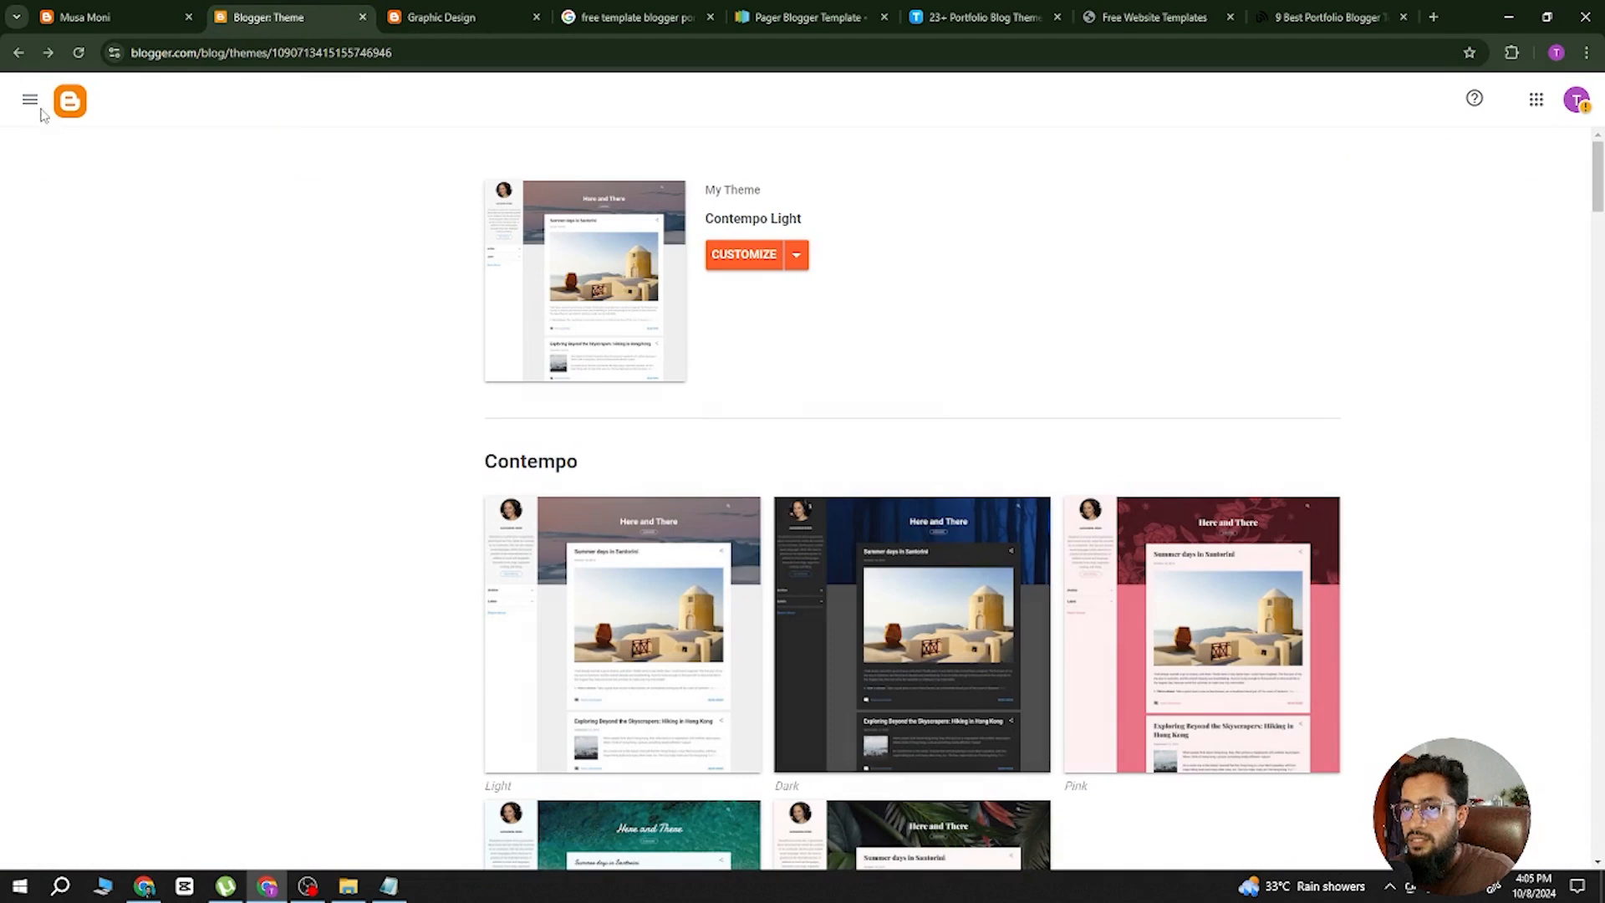
left_click(743, 264)
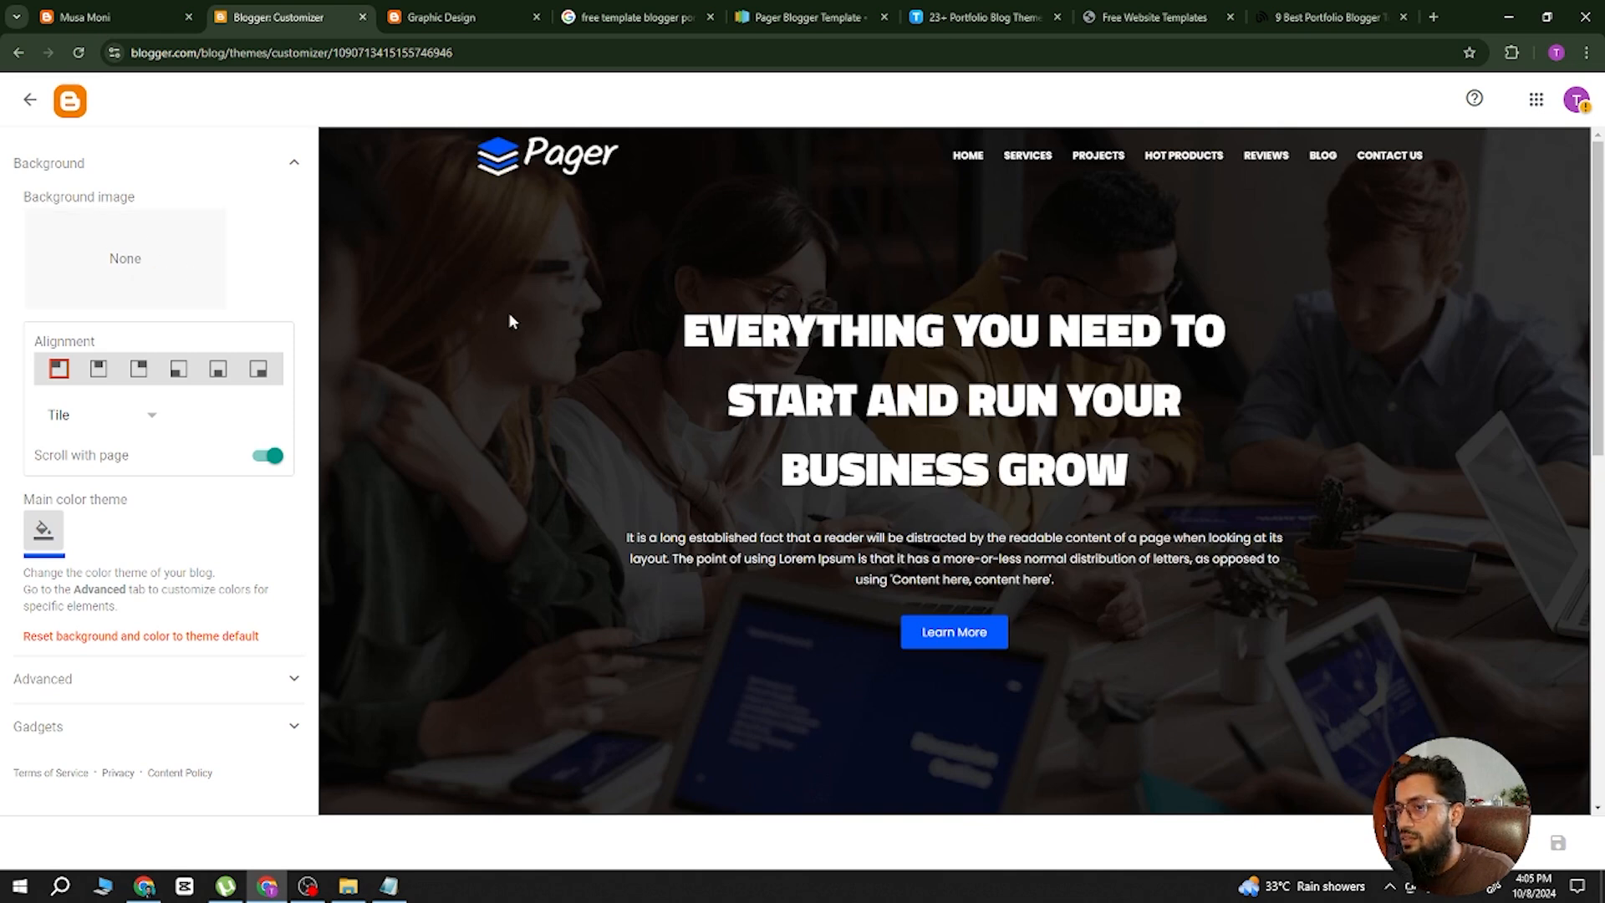
Examine the blog preview and the customizer's Background options, including the Abstract background images and the main color palette.
scroll(1415, 596, "down", 8)
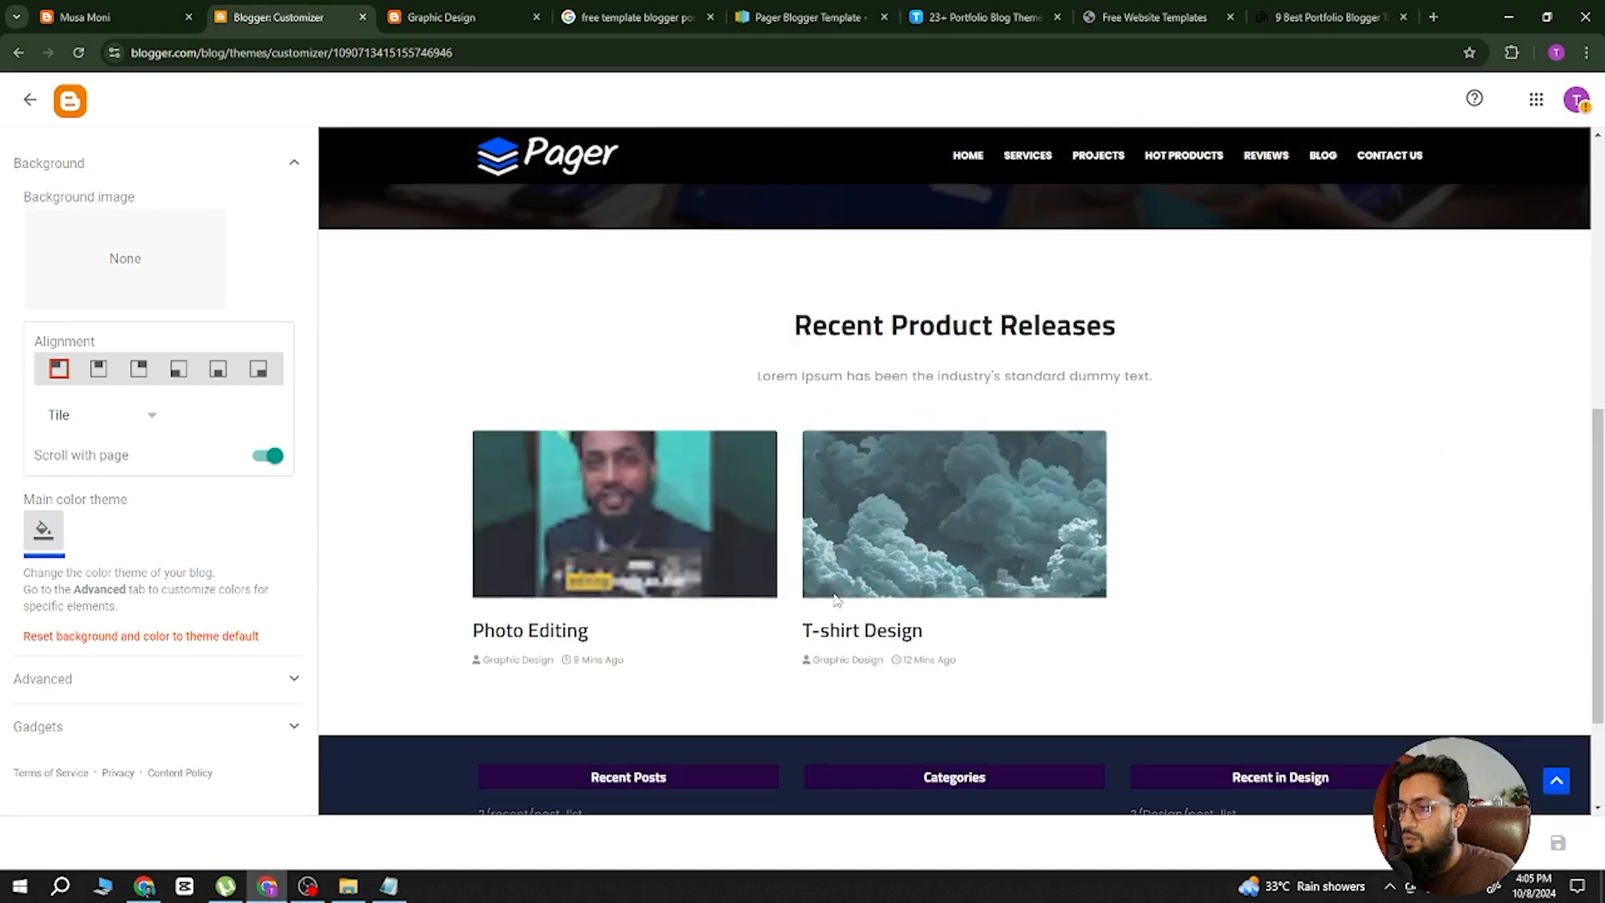
scroll(836, 598, "up", 7)
left_click(140, 256)
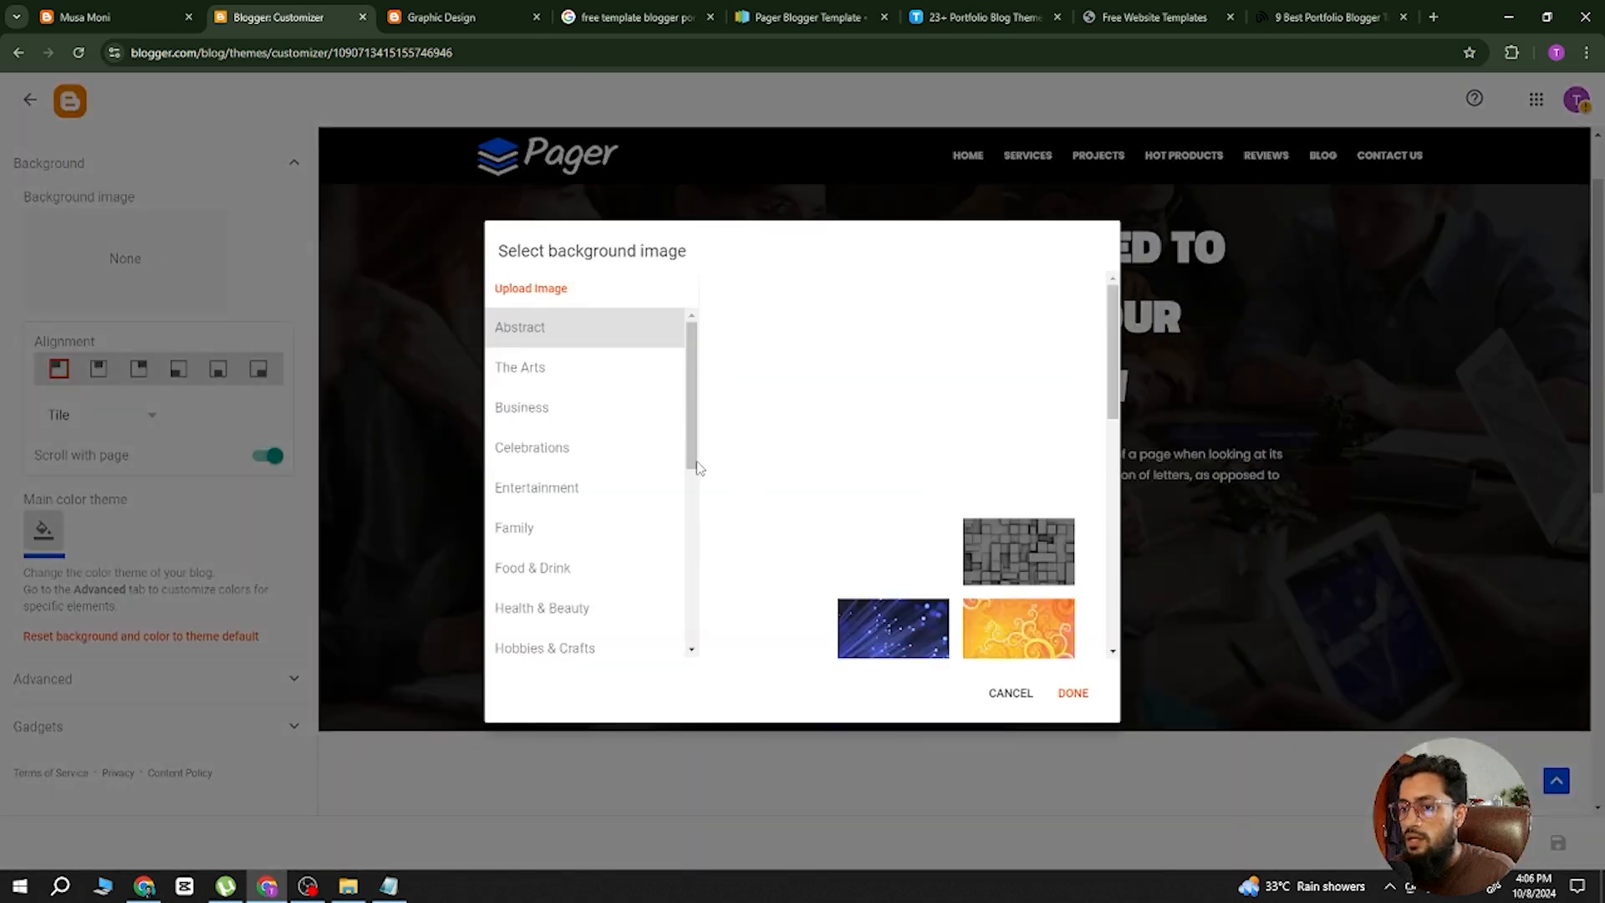
scroll(961, 519, "down", 6)
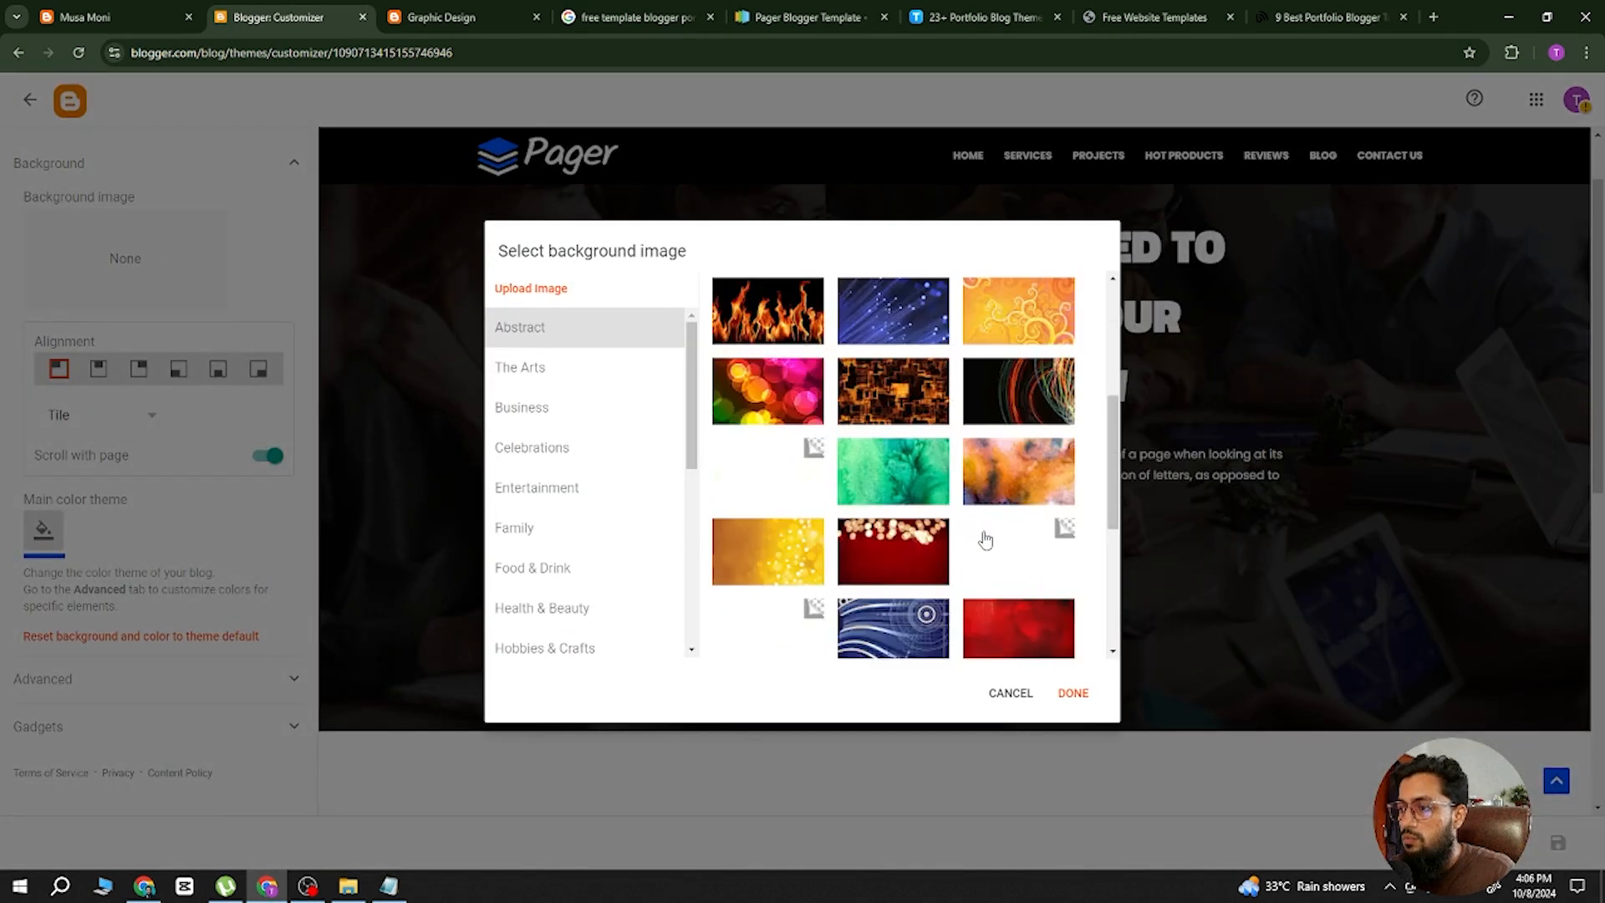
scroll(944, 535, "up", 3)
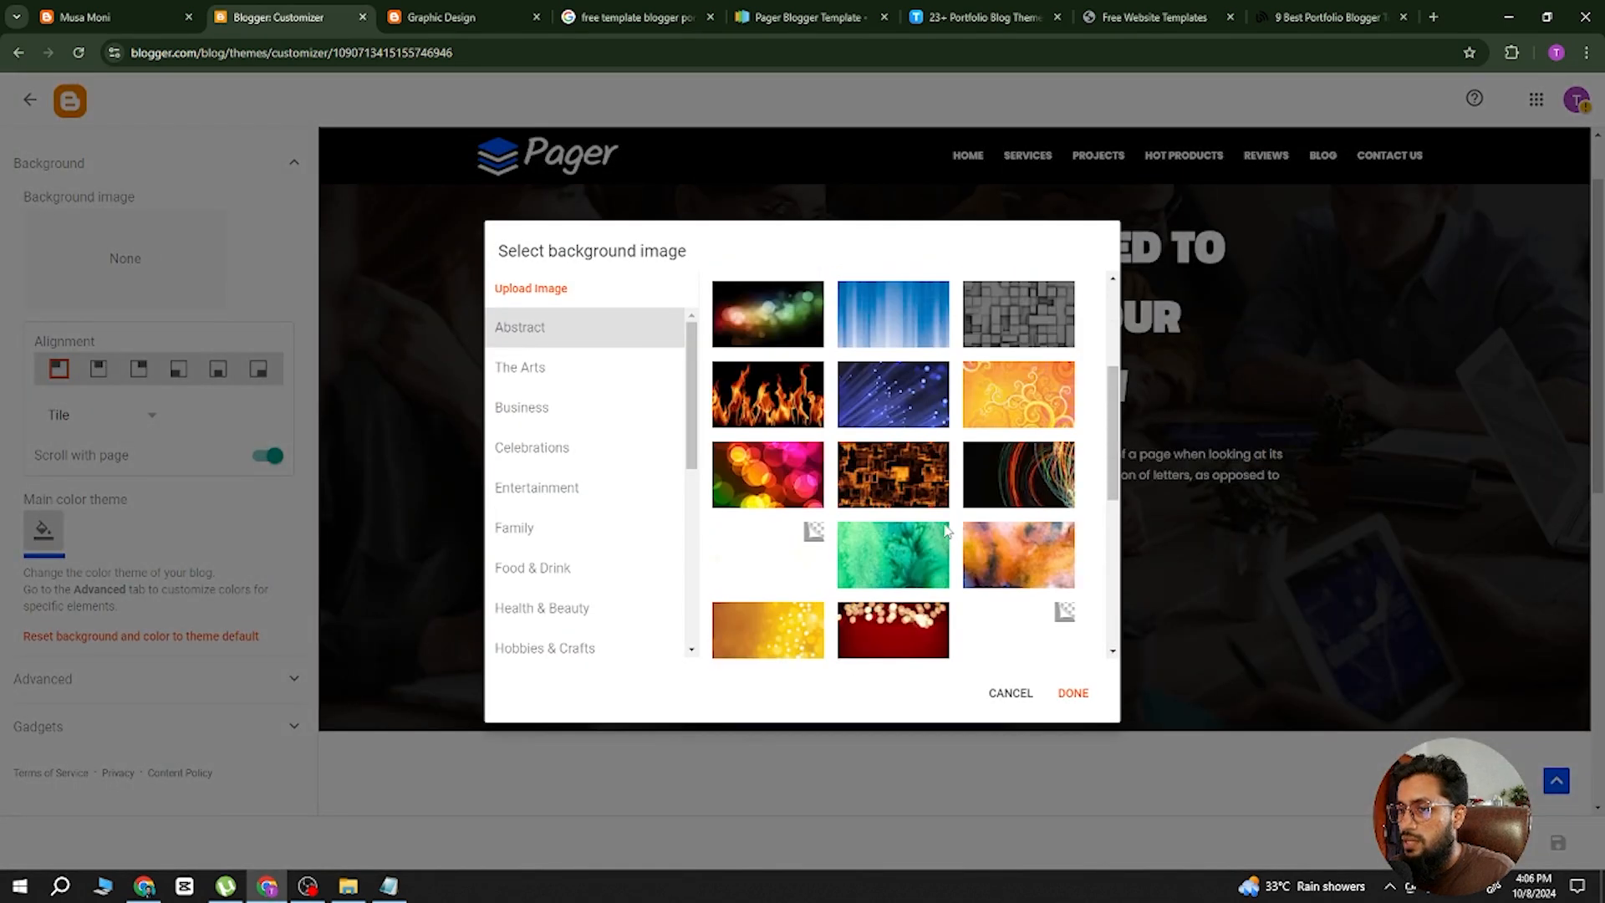
left_click(1010, 693)
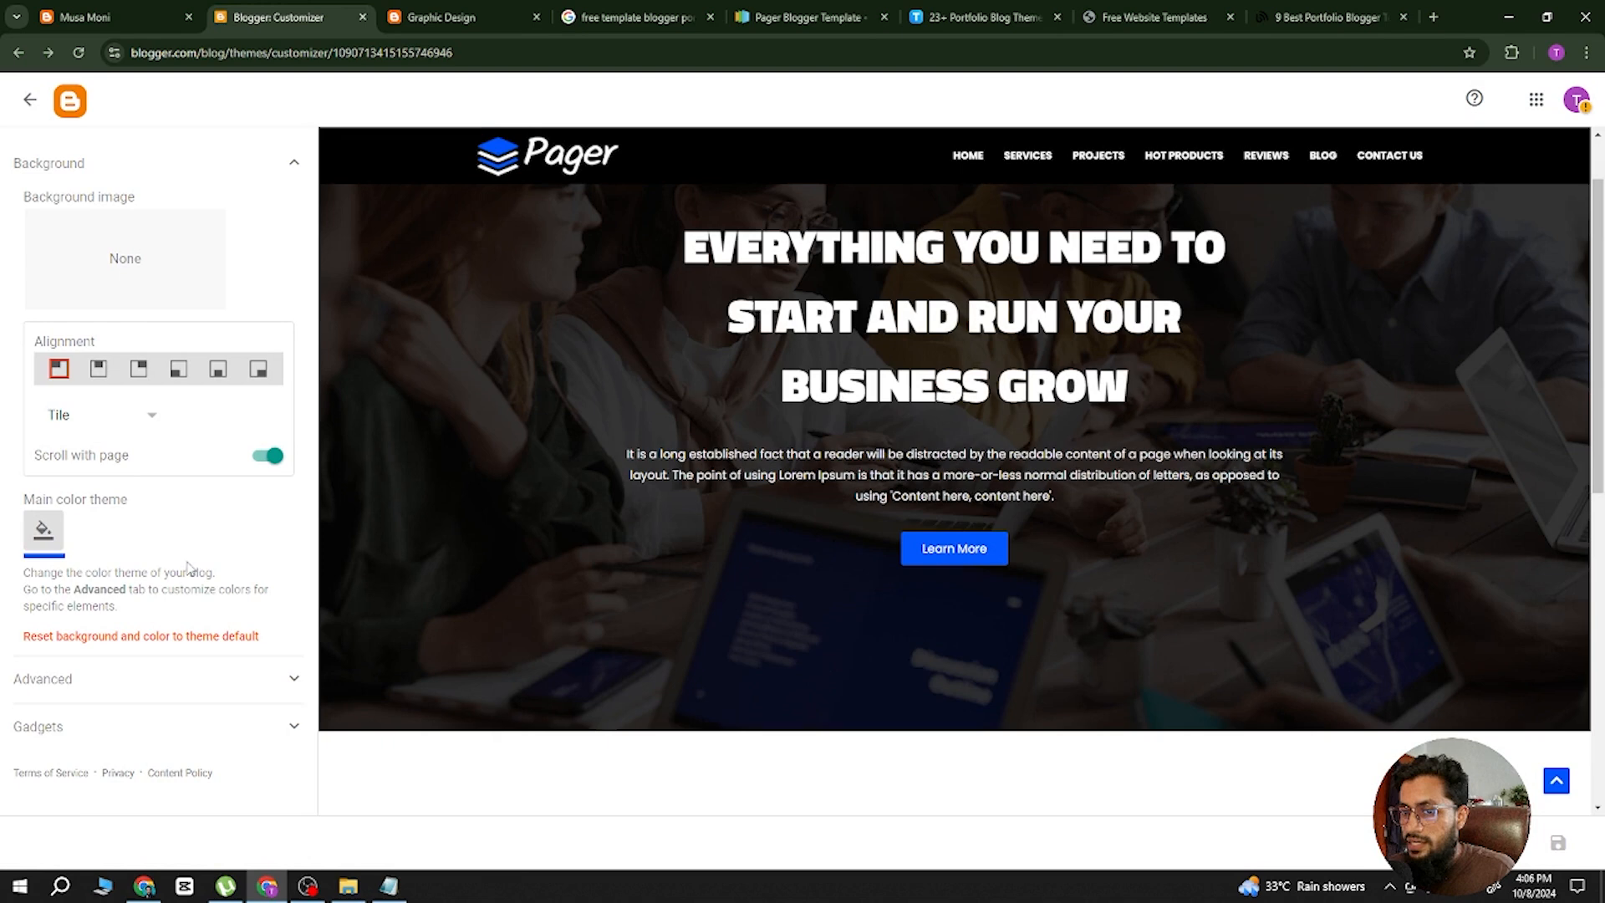
left_click(44, 550)
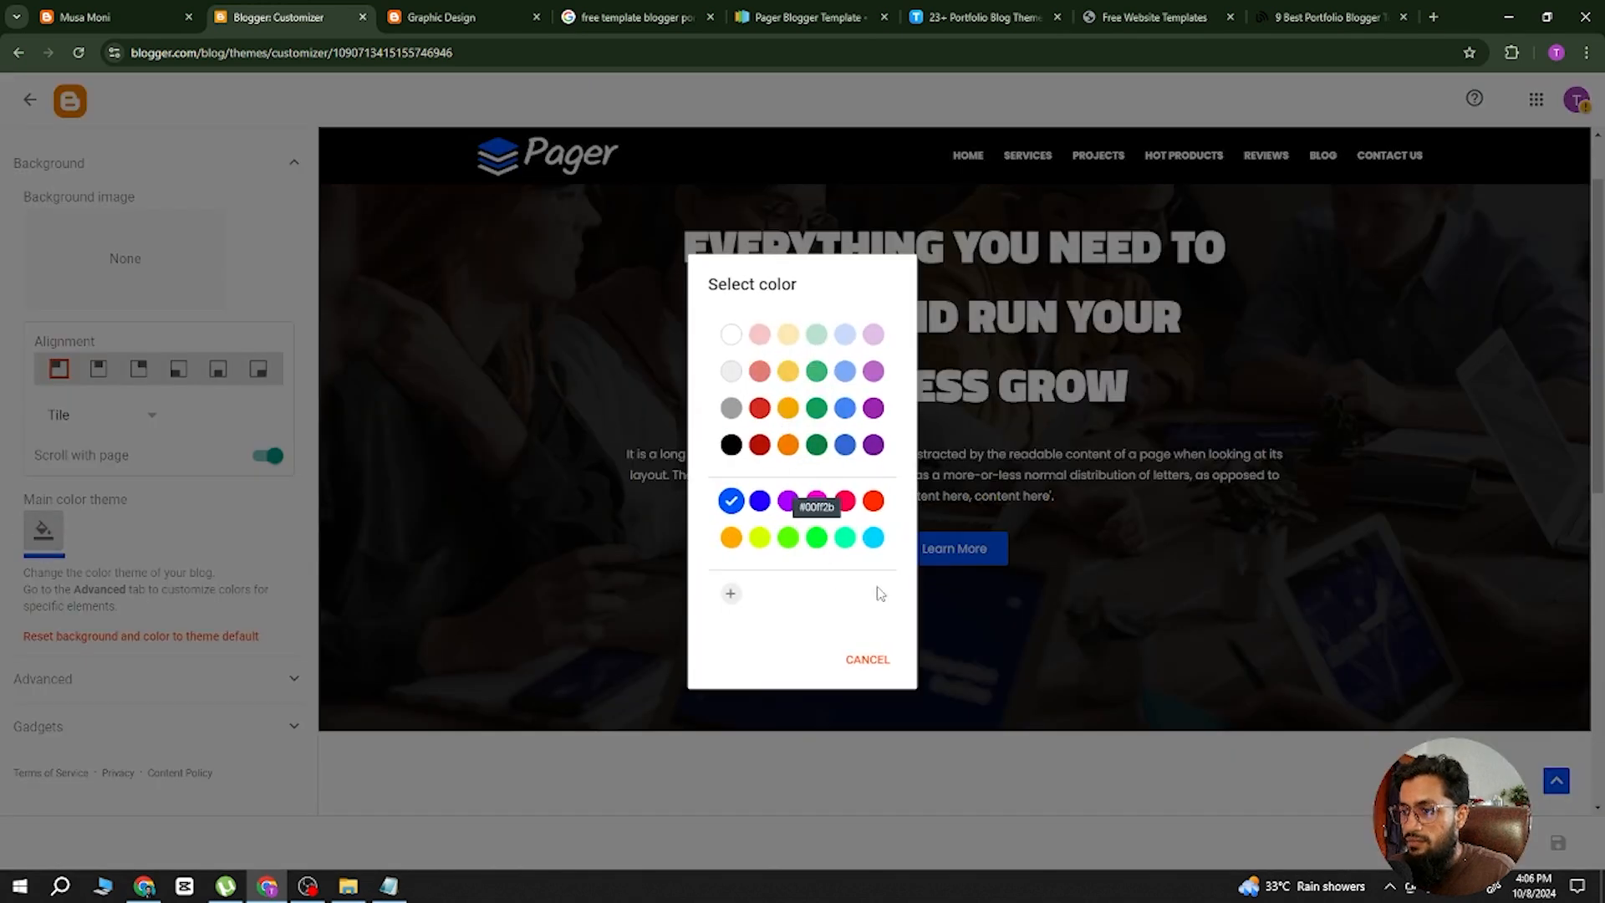
left_click(872, 661)
Review the customizer's Advanced theme color options and its Gadgets settings.
left_click(132, 681)
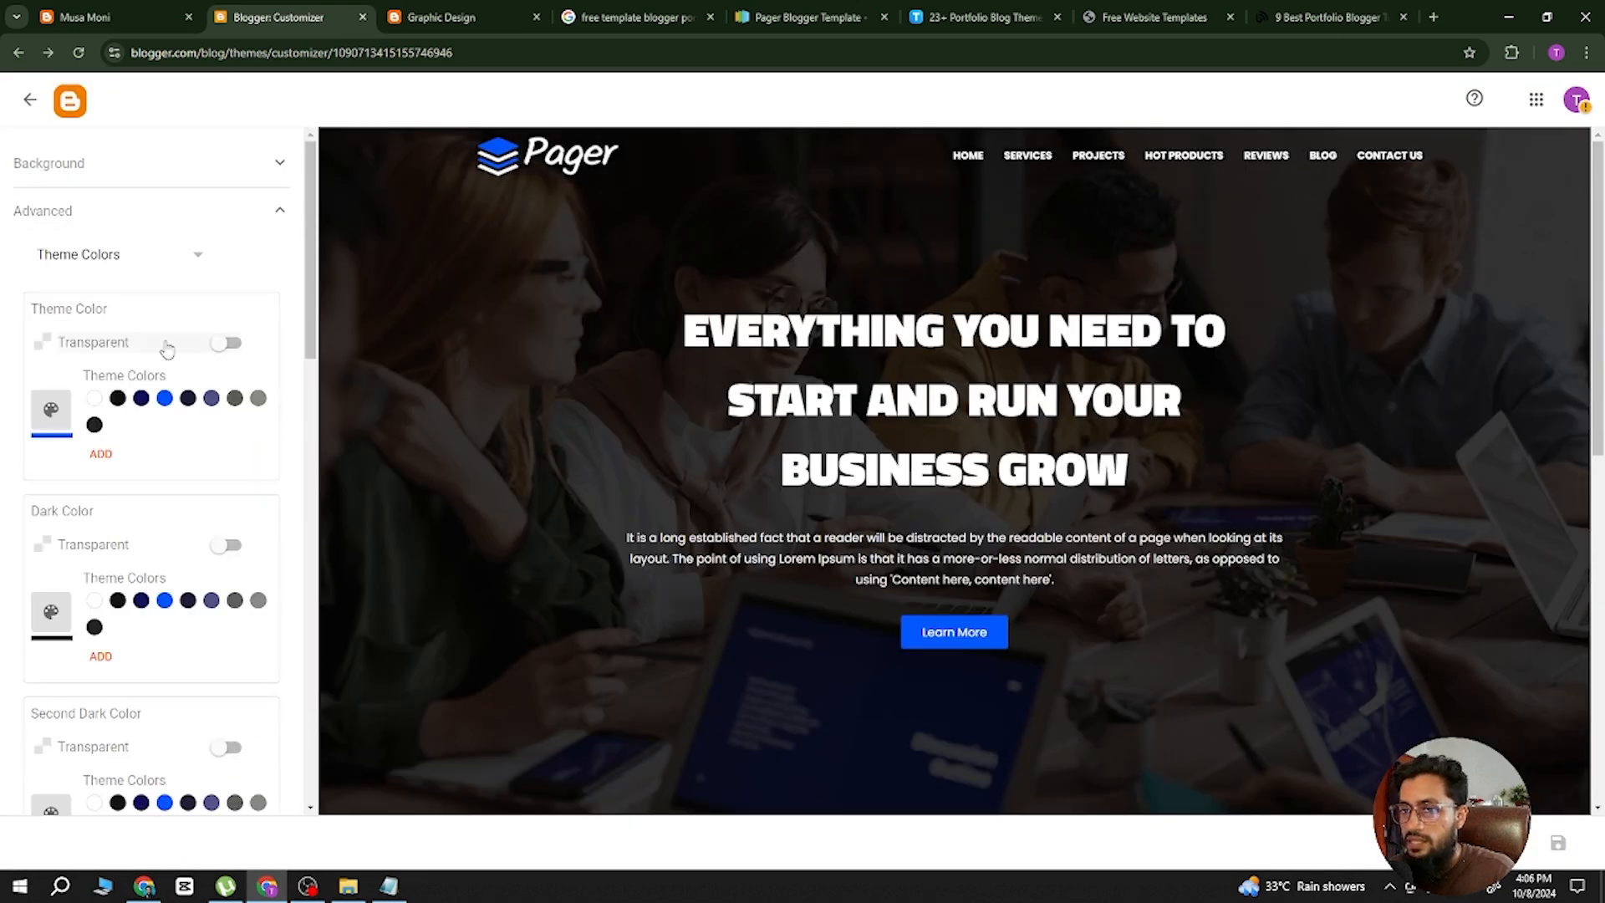
left_click(124, 256)
left_click(58, 215)
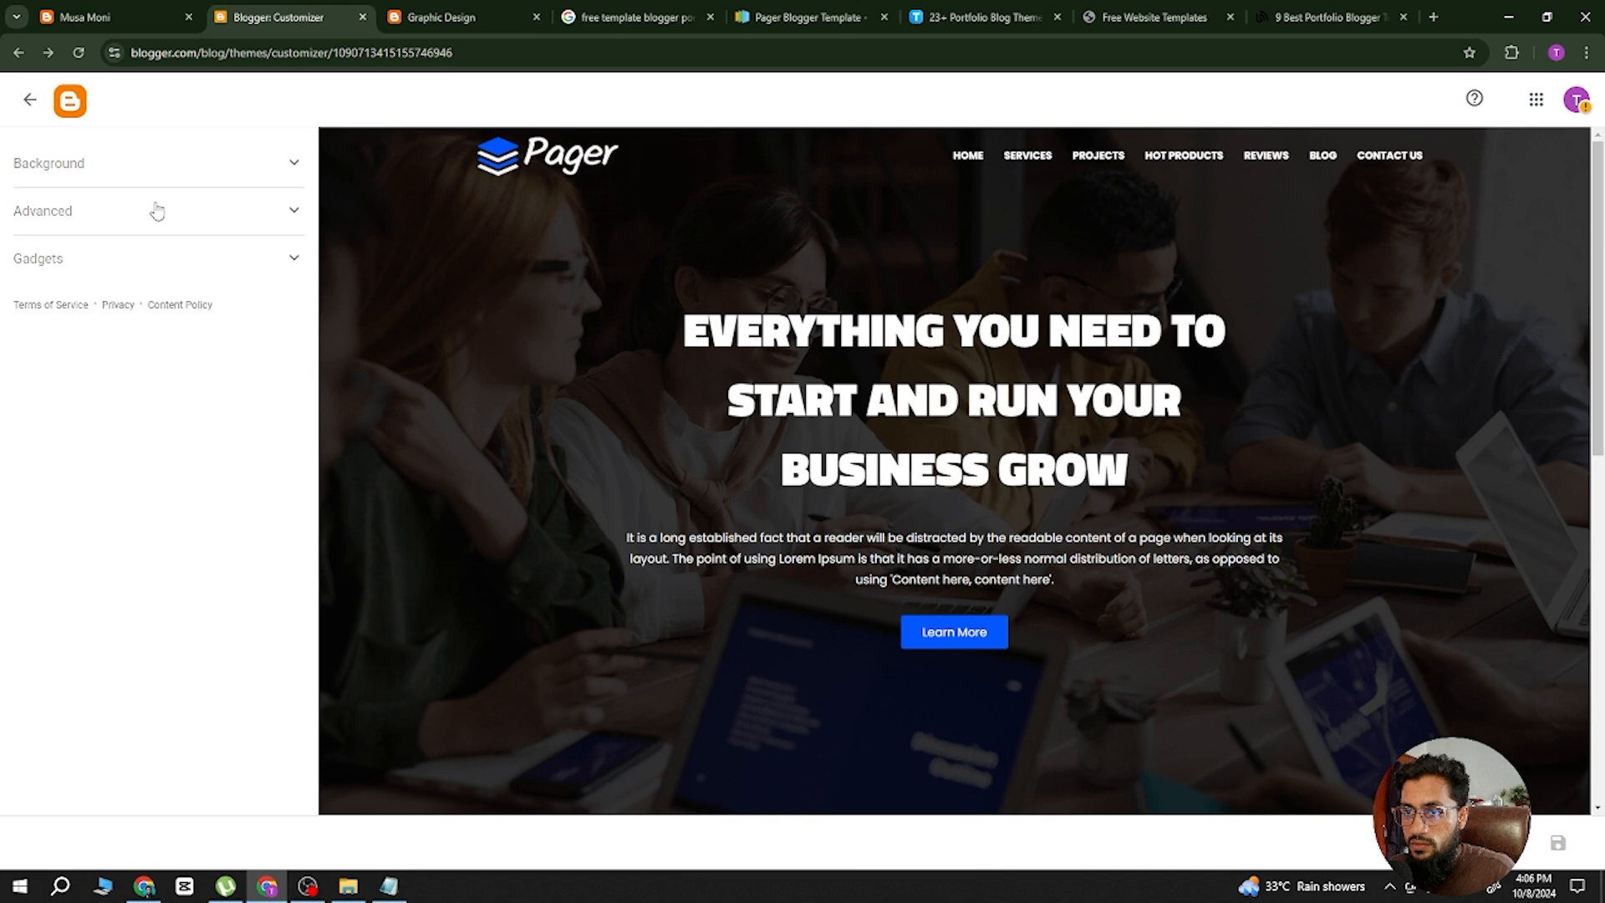
left_click(92, 262)
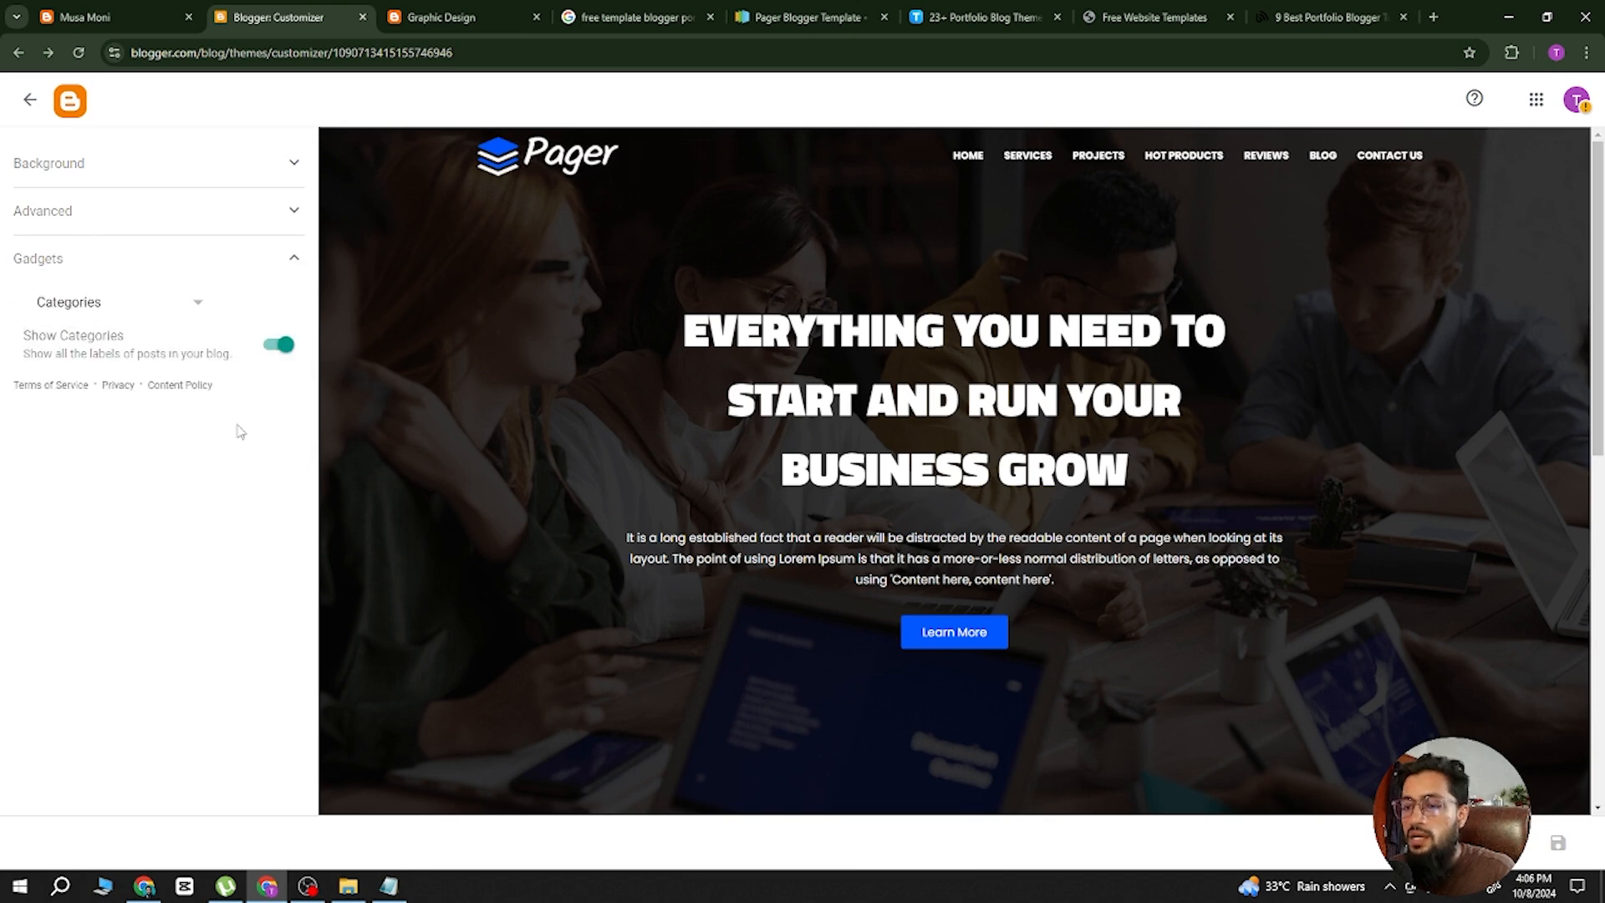
scroll(1121, 452, "down", 5)
scroll(1124, 509, "down", 4)
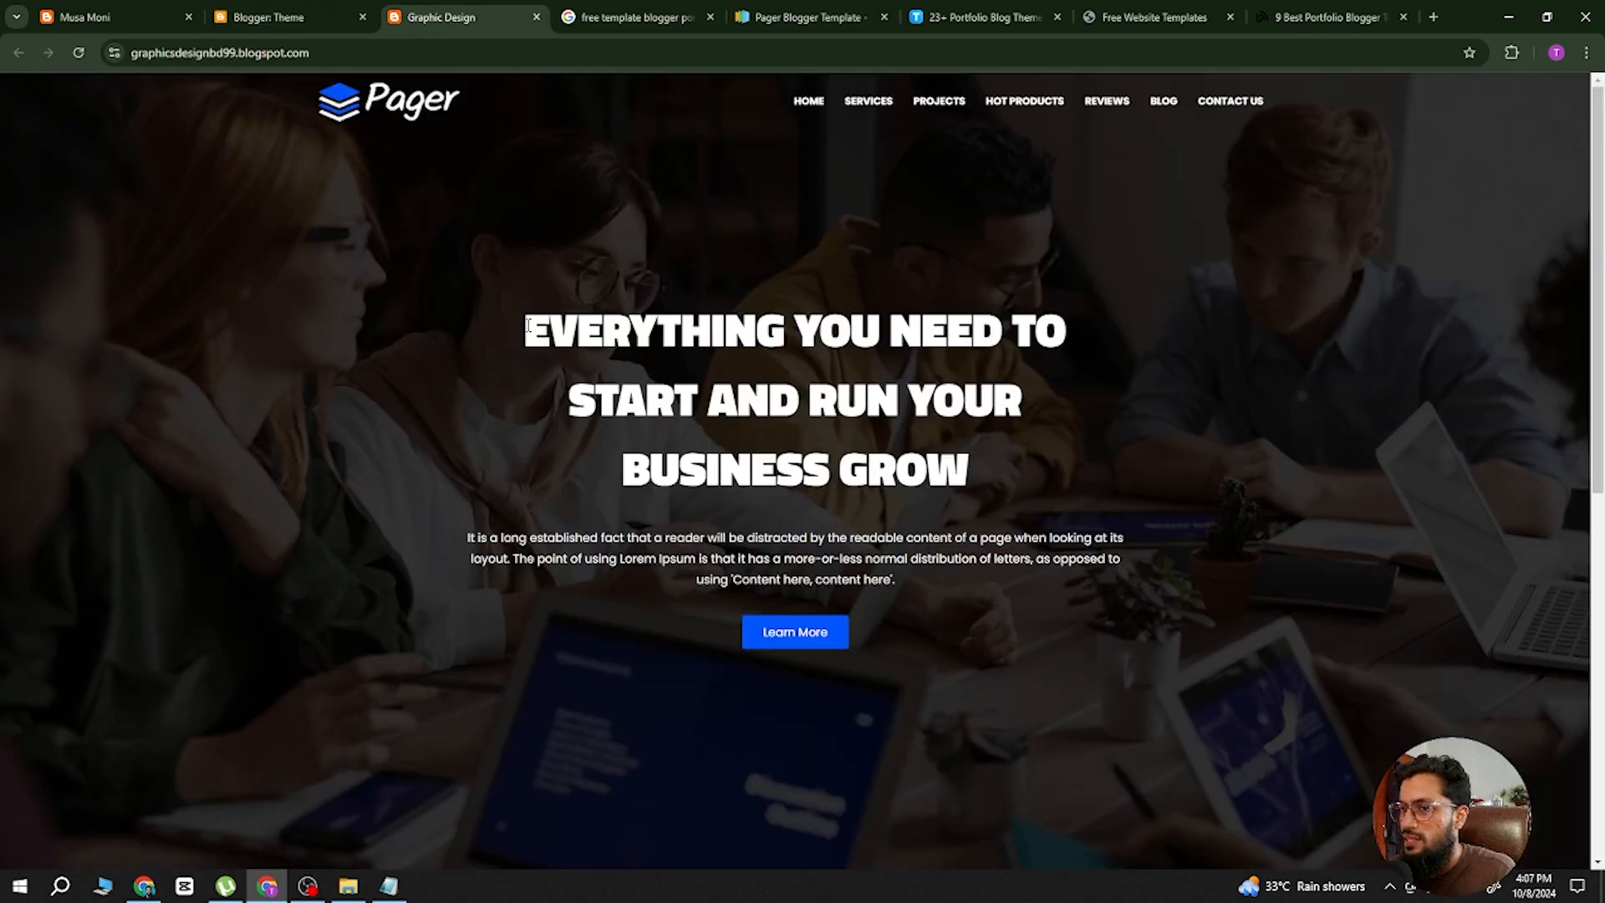
Copy the words "Everything you need to" from the intro heading on the live Graphic Design blog.
left_click_drag(526, 327, 1020, 495)
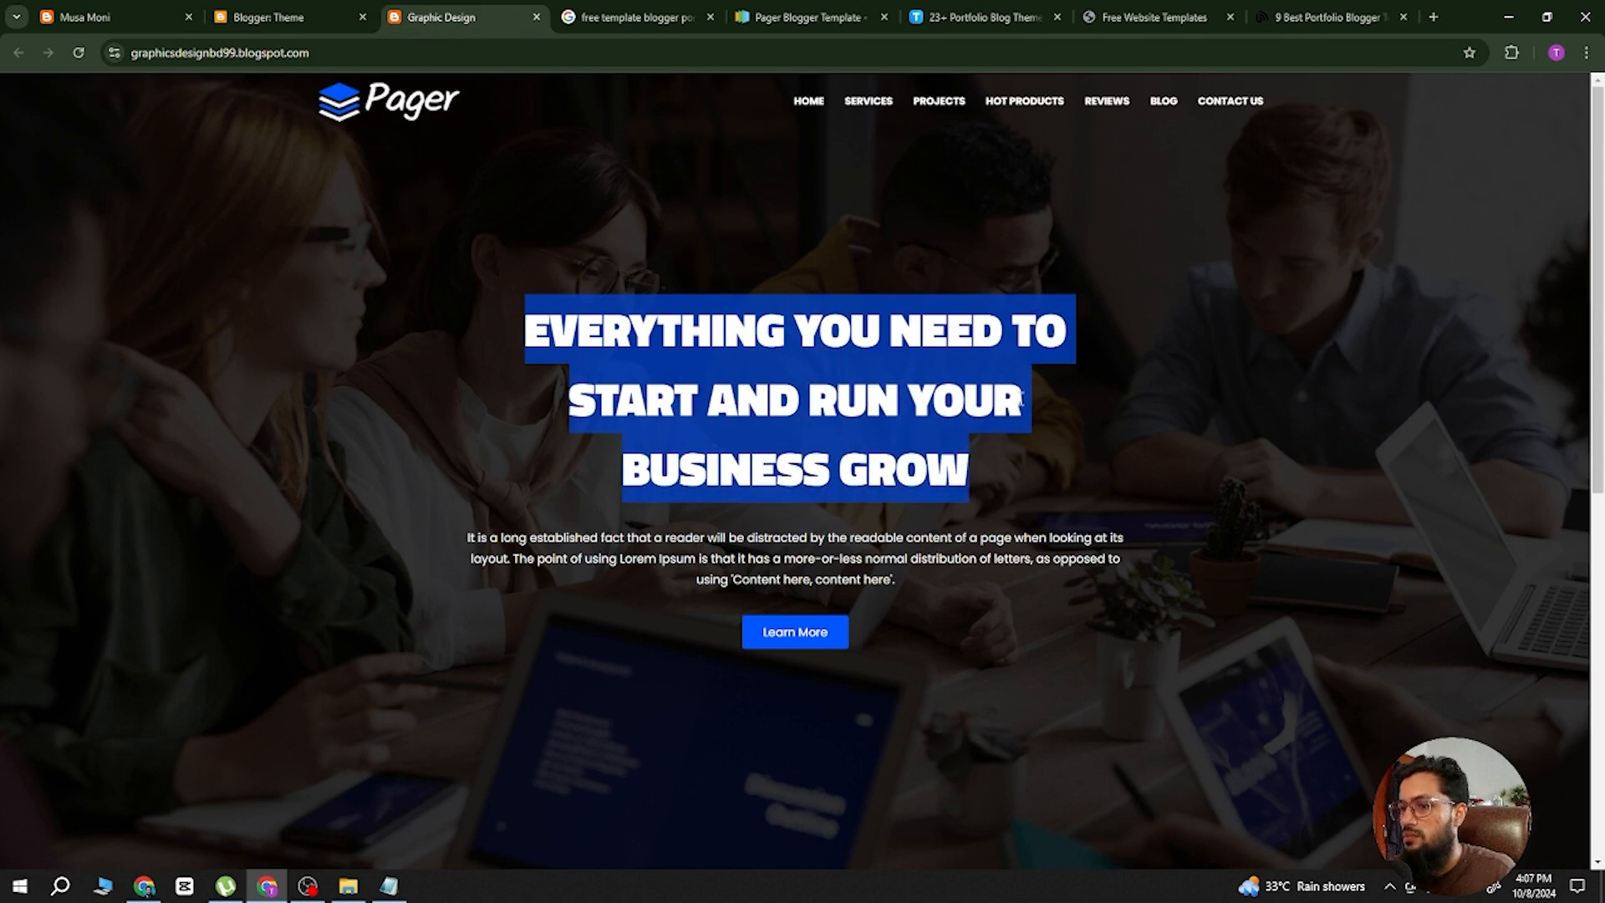
left_click(945, 363)
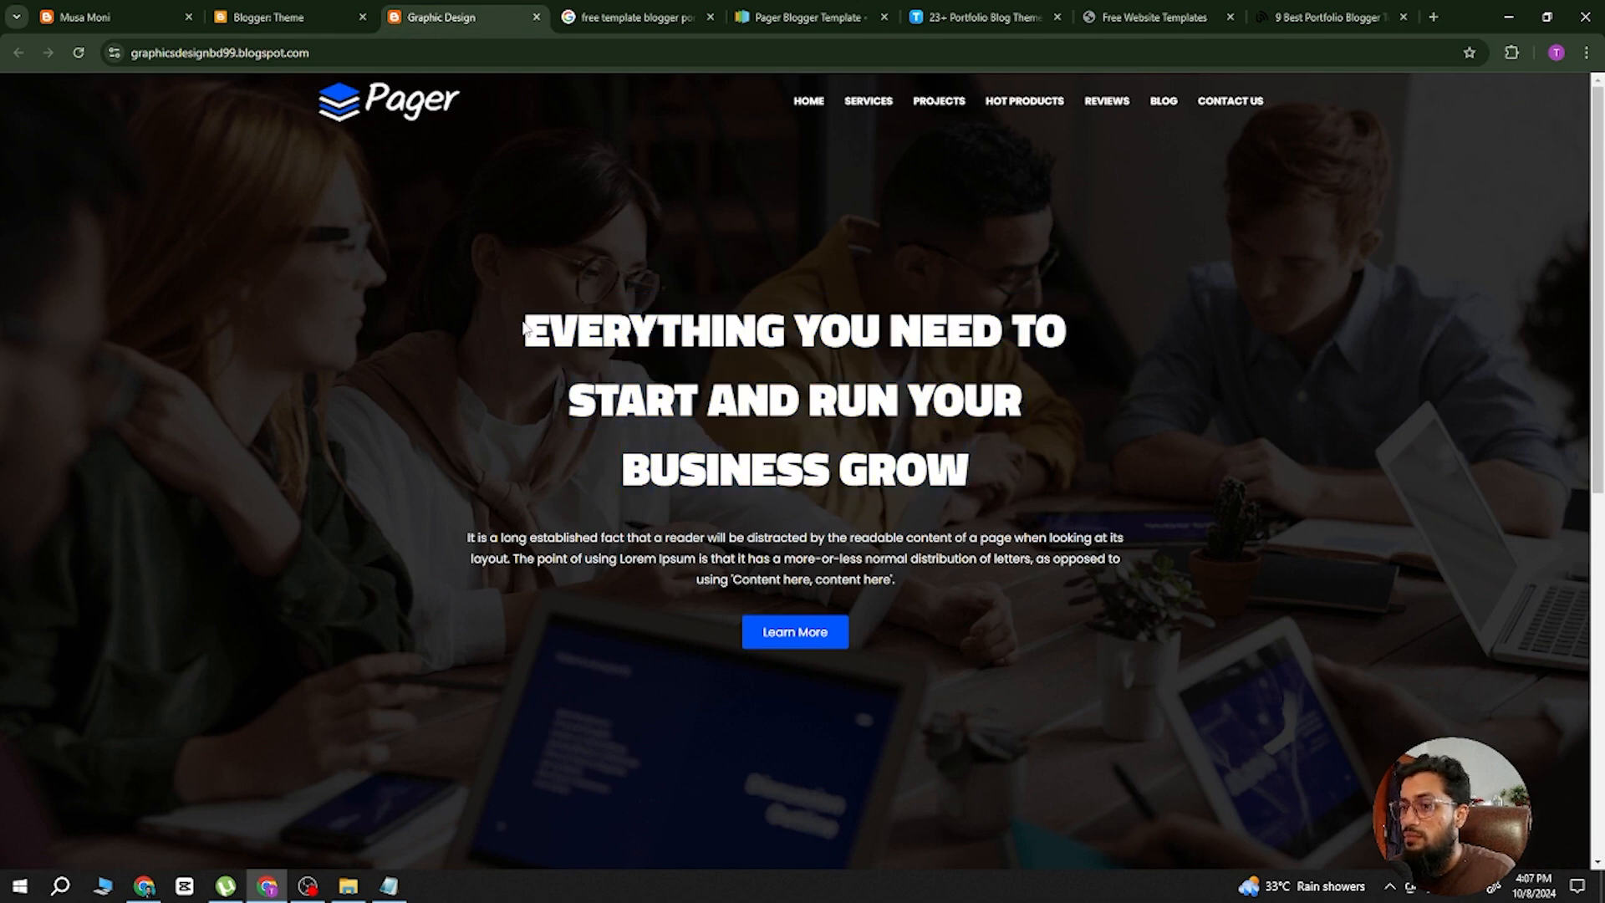
left_click_drag(524, 327, 1070, 353)
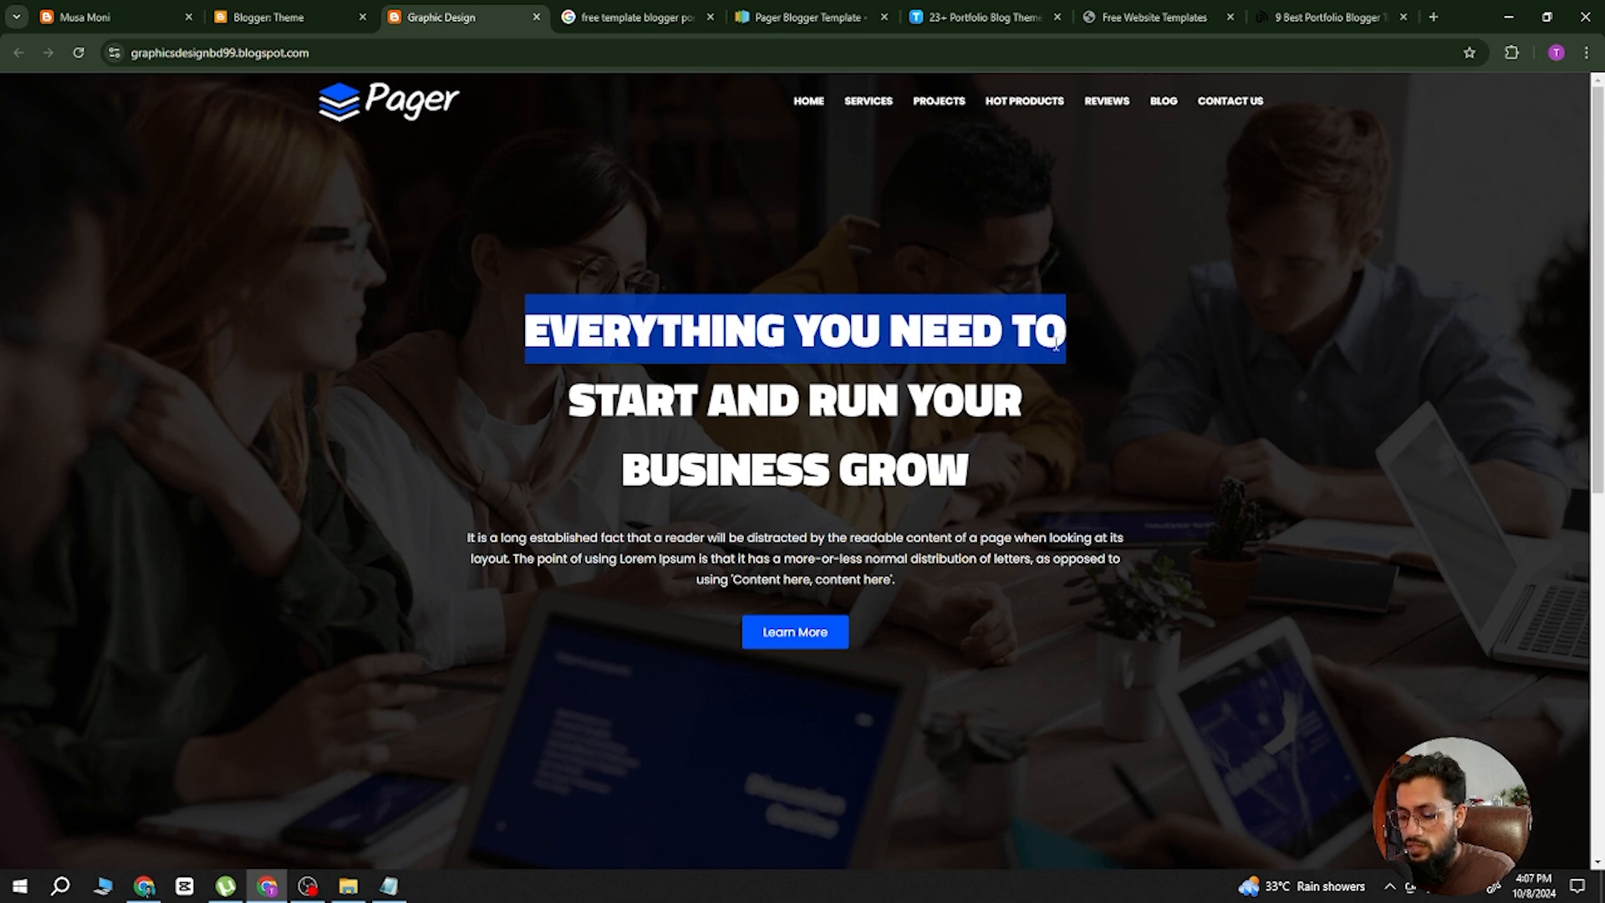
Open the Graphic Design blog's theme in the HTML editor.
left_click(305, 18)
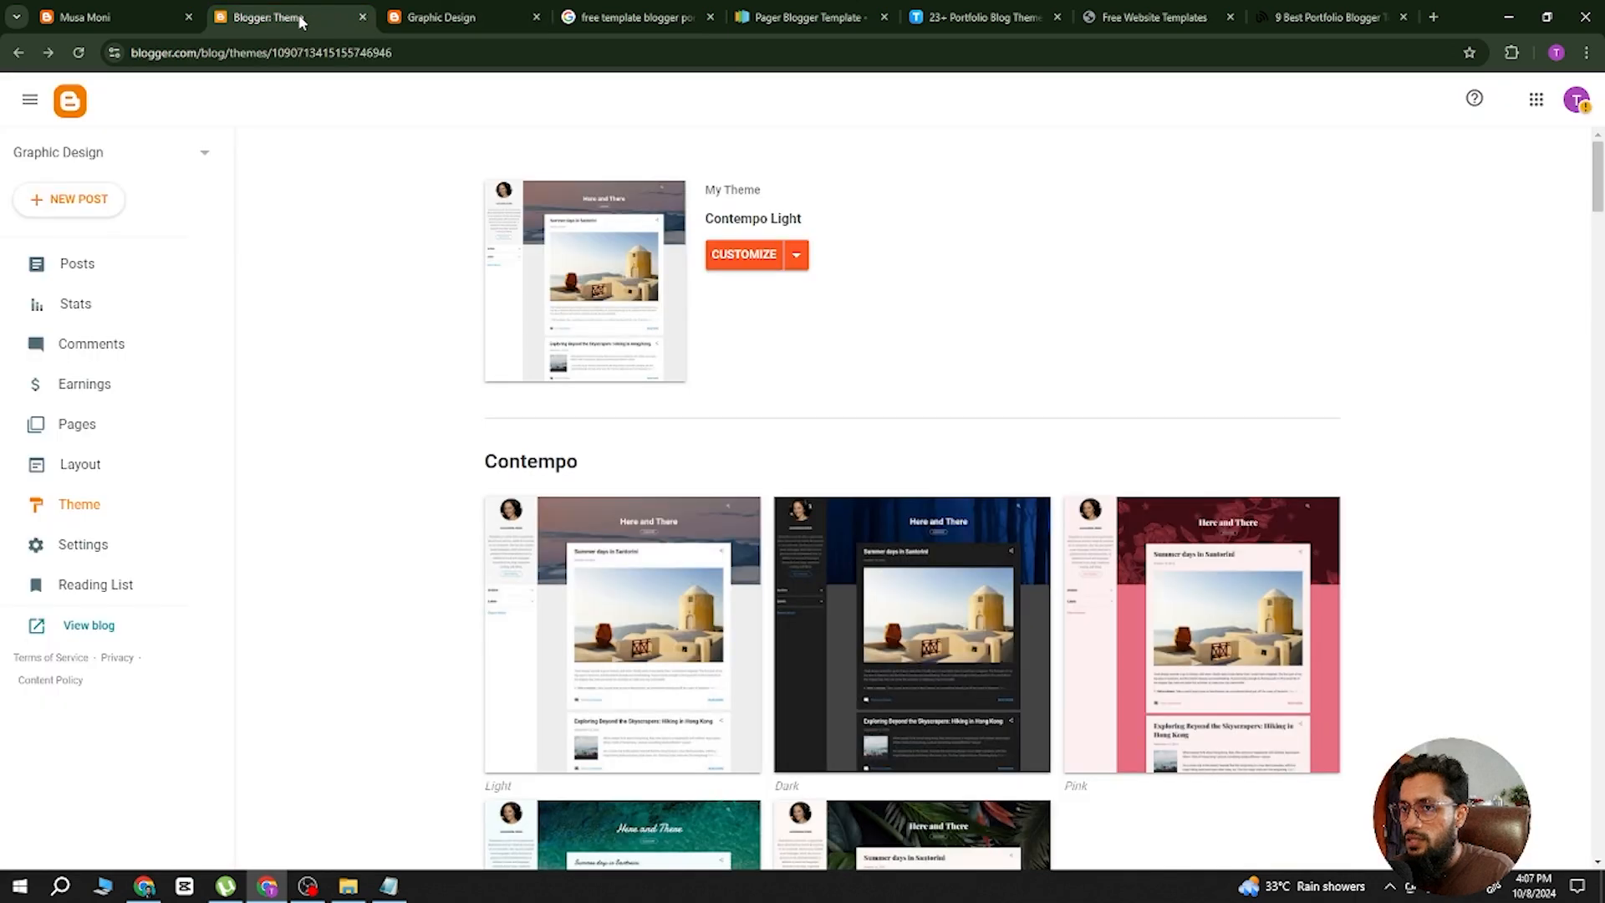
left_click(798, 258)
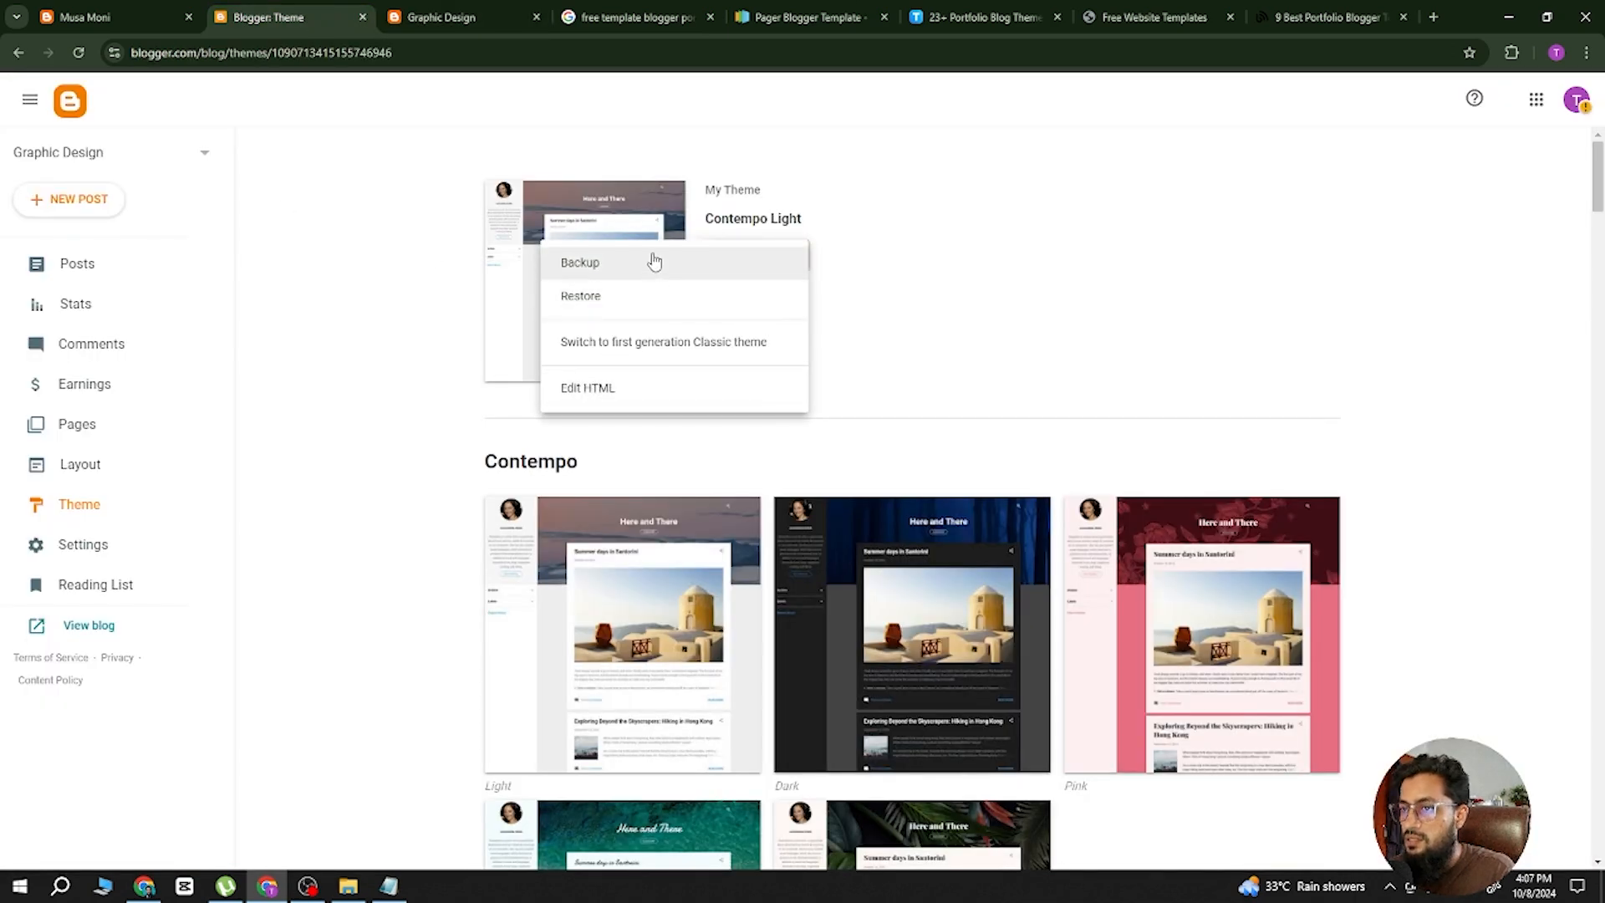
left_click(618, 390)
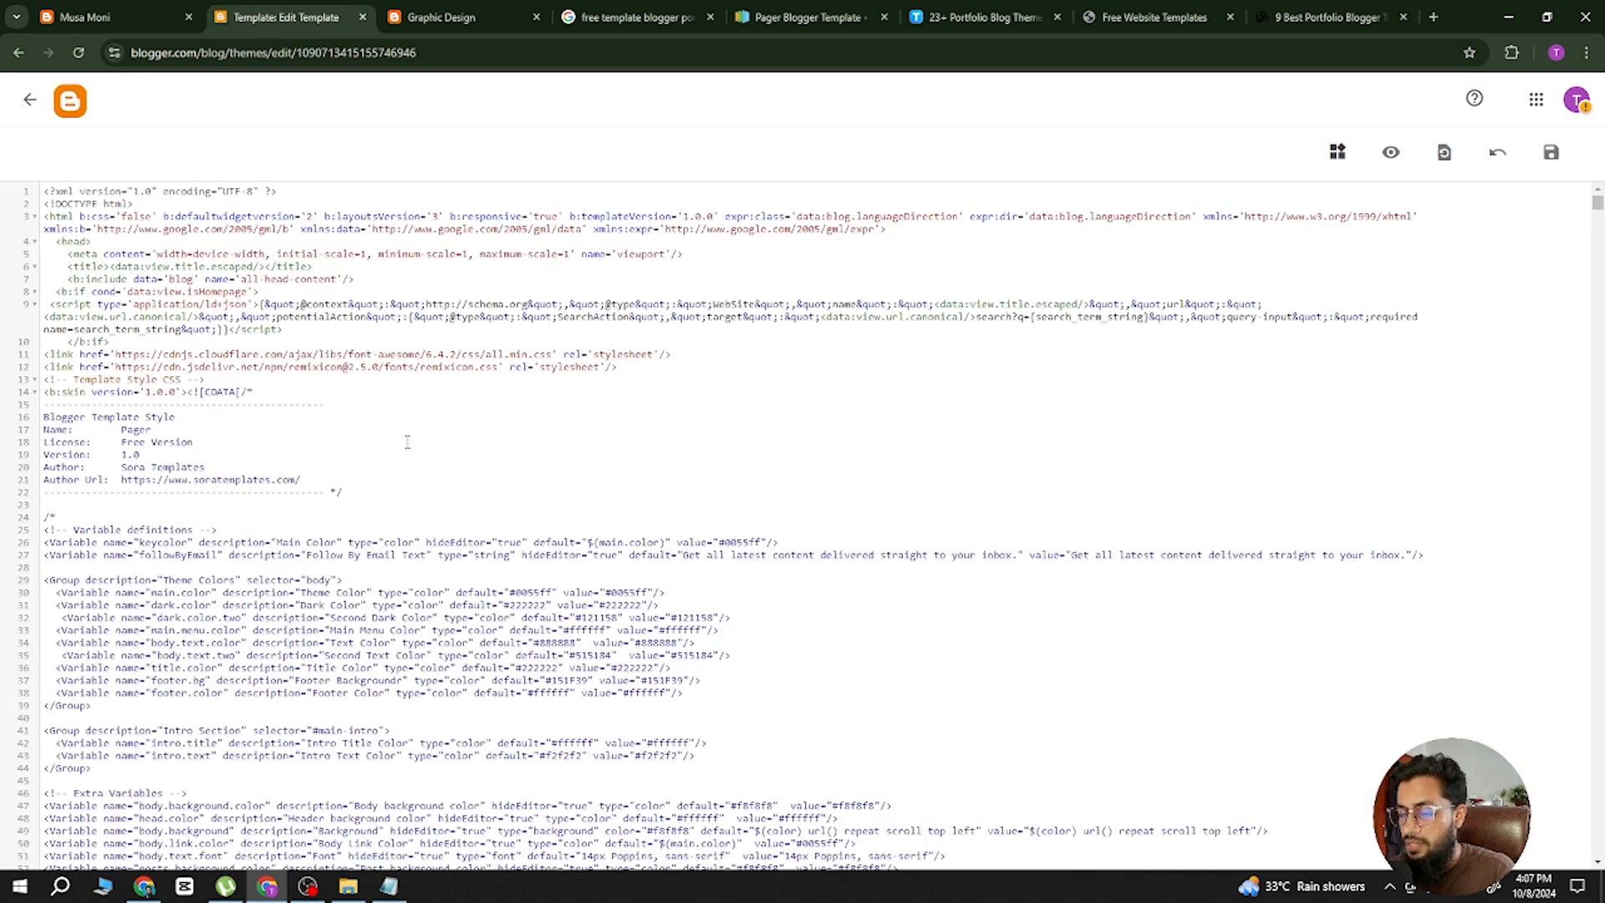
left_click(374, 434)
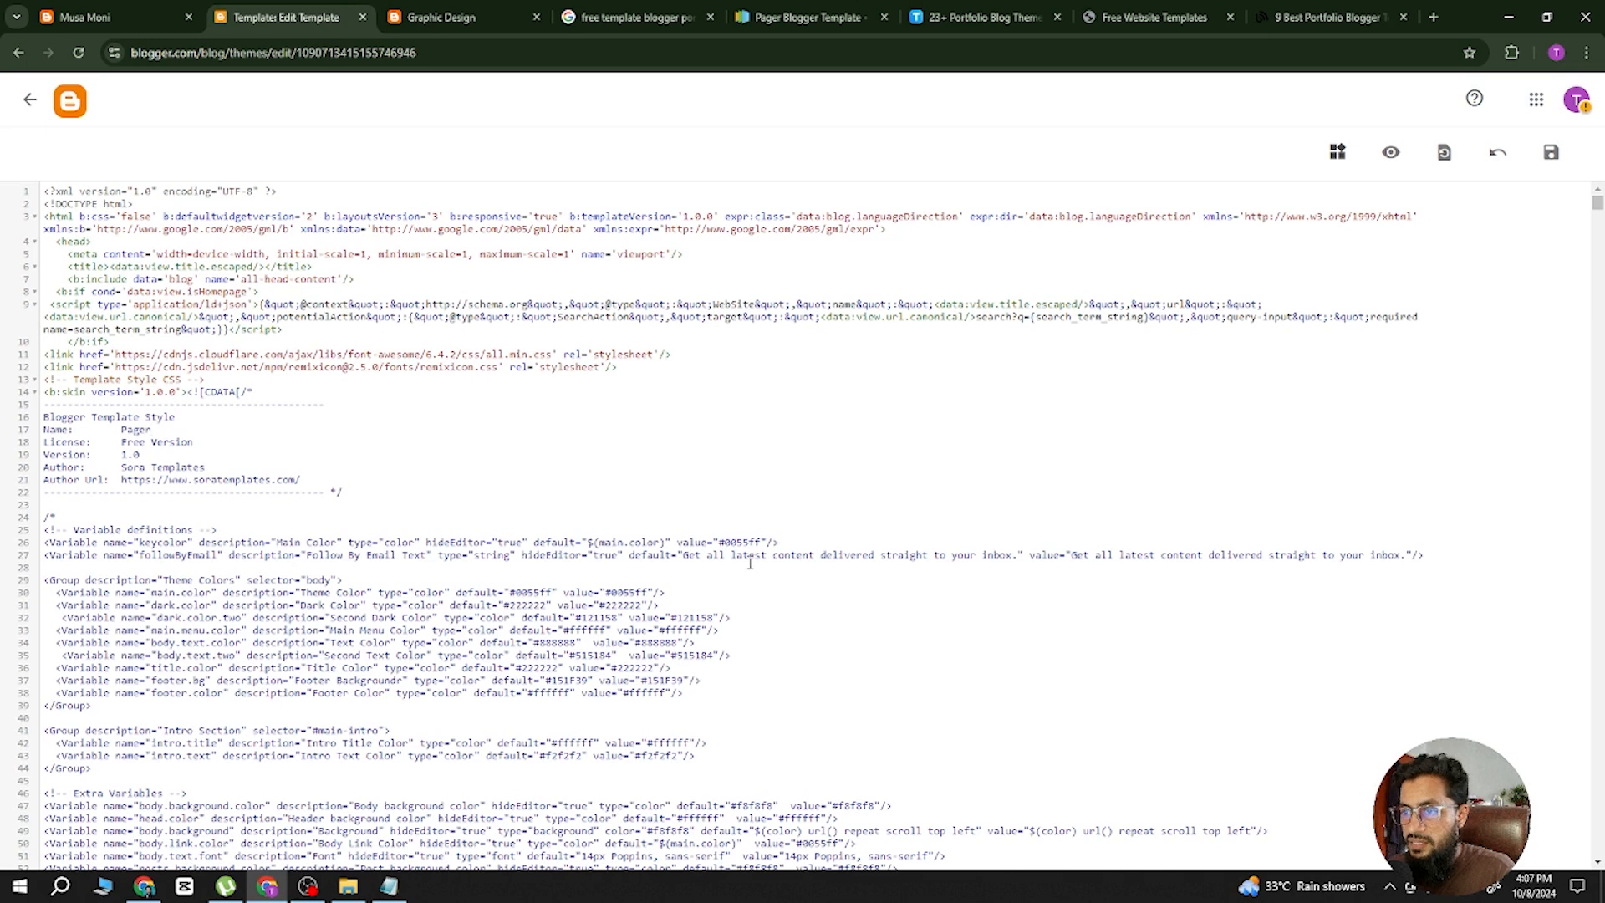
left_click(833, 560)
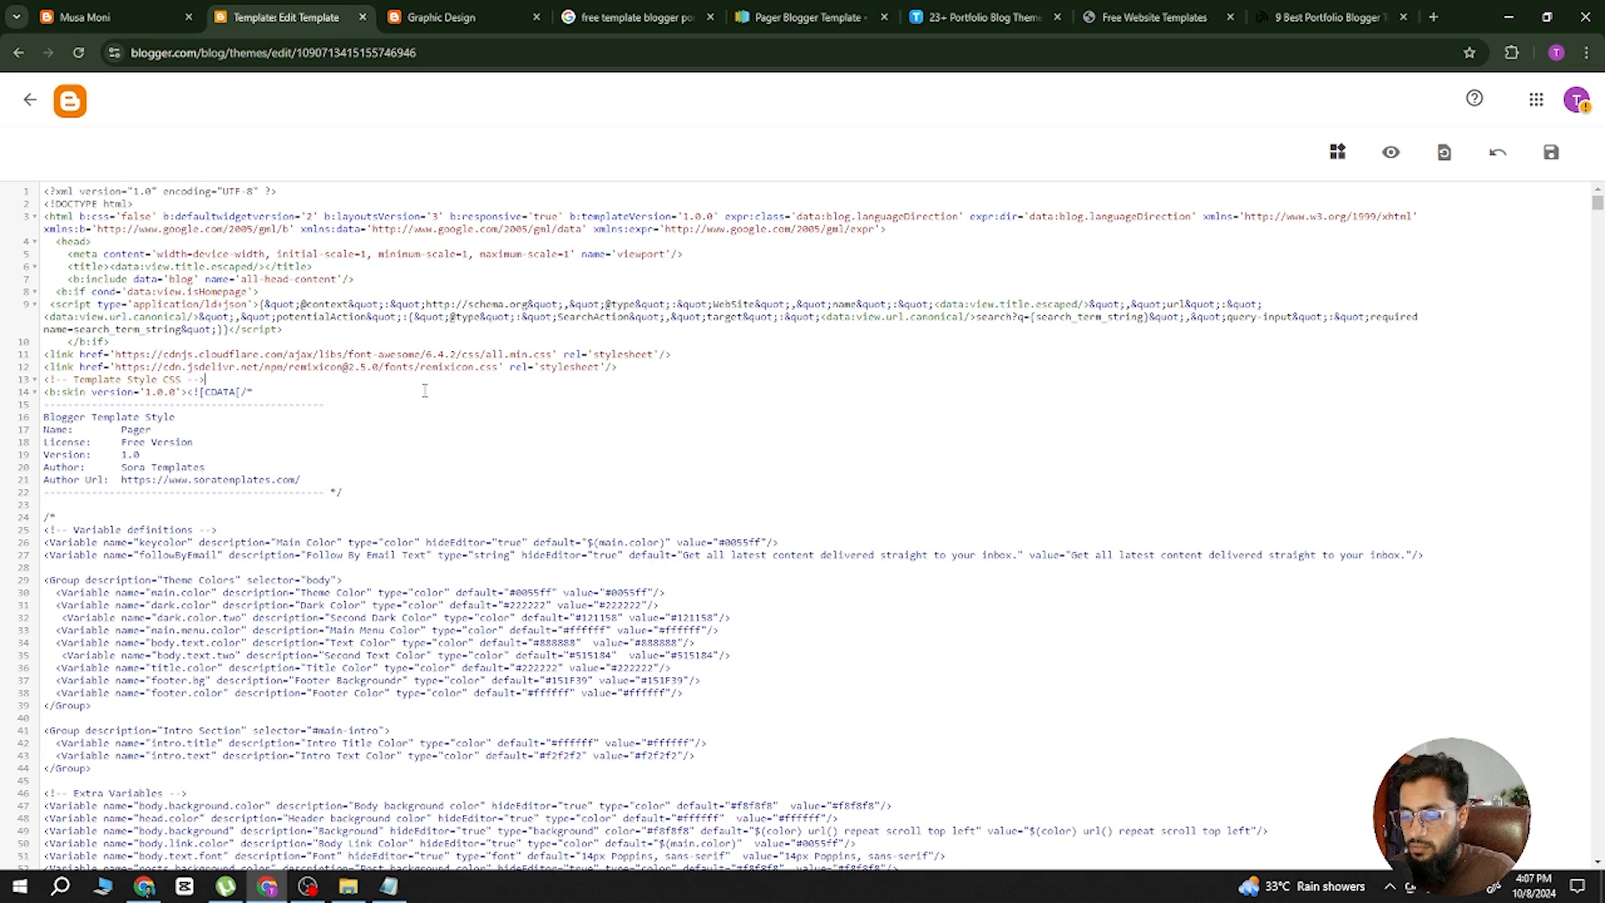
Search the theme code for "Everything you need to" and compare the matching title with the heading on the live blog.
key("ctrl+f")
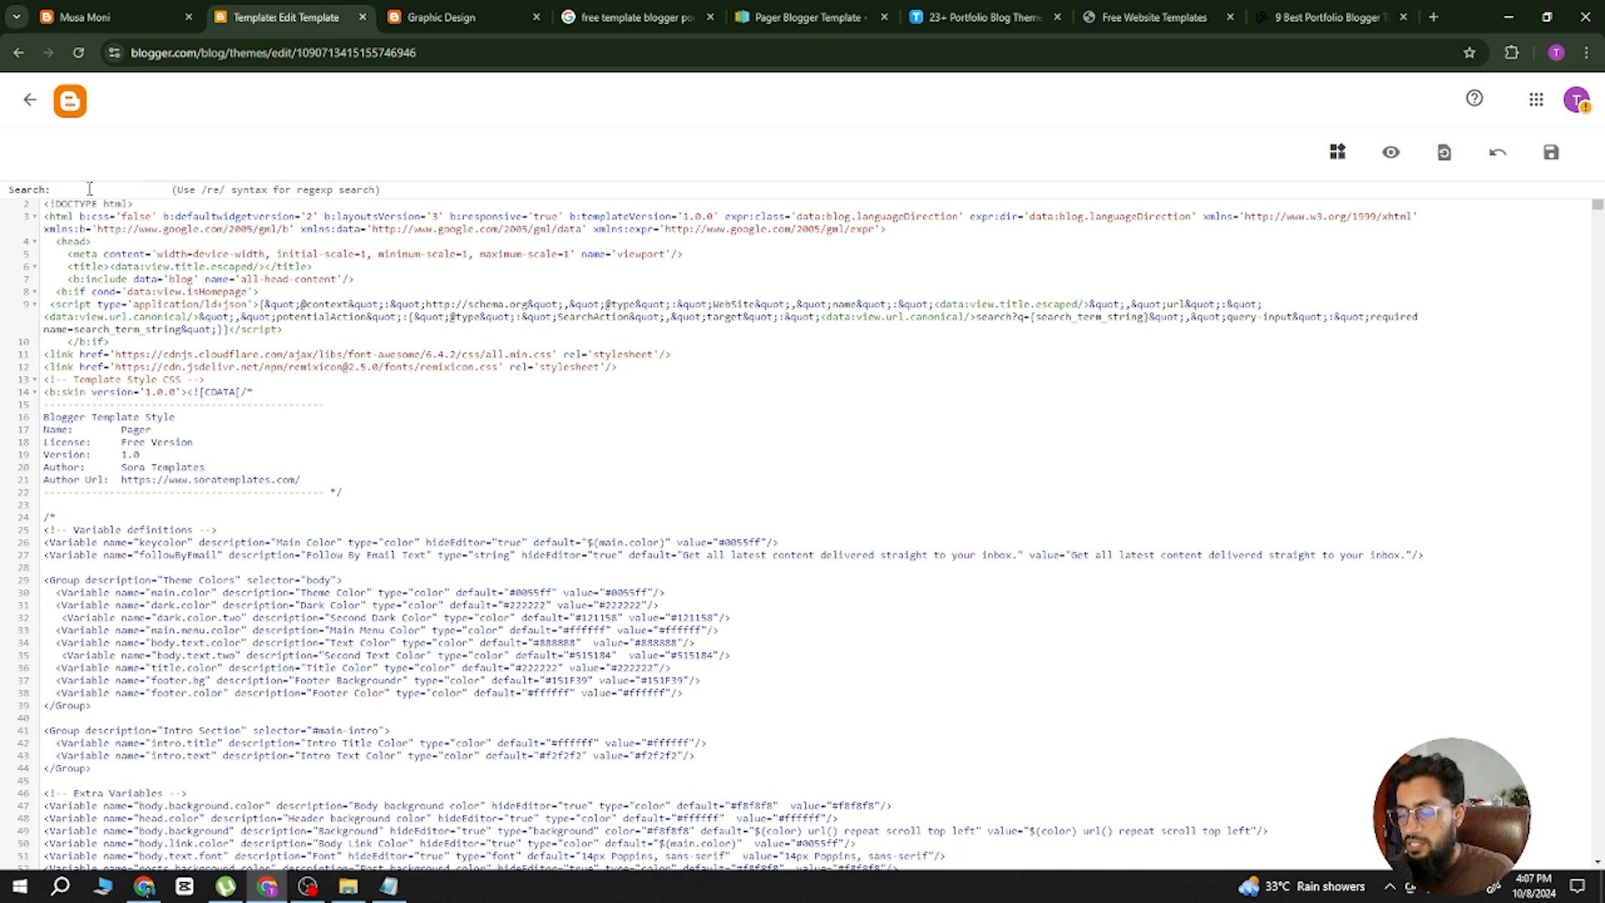
key("ctrl+v")
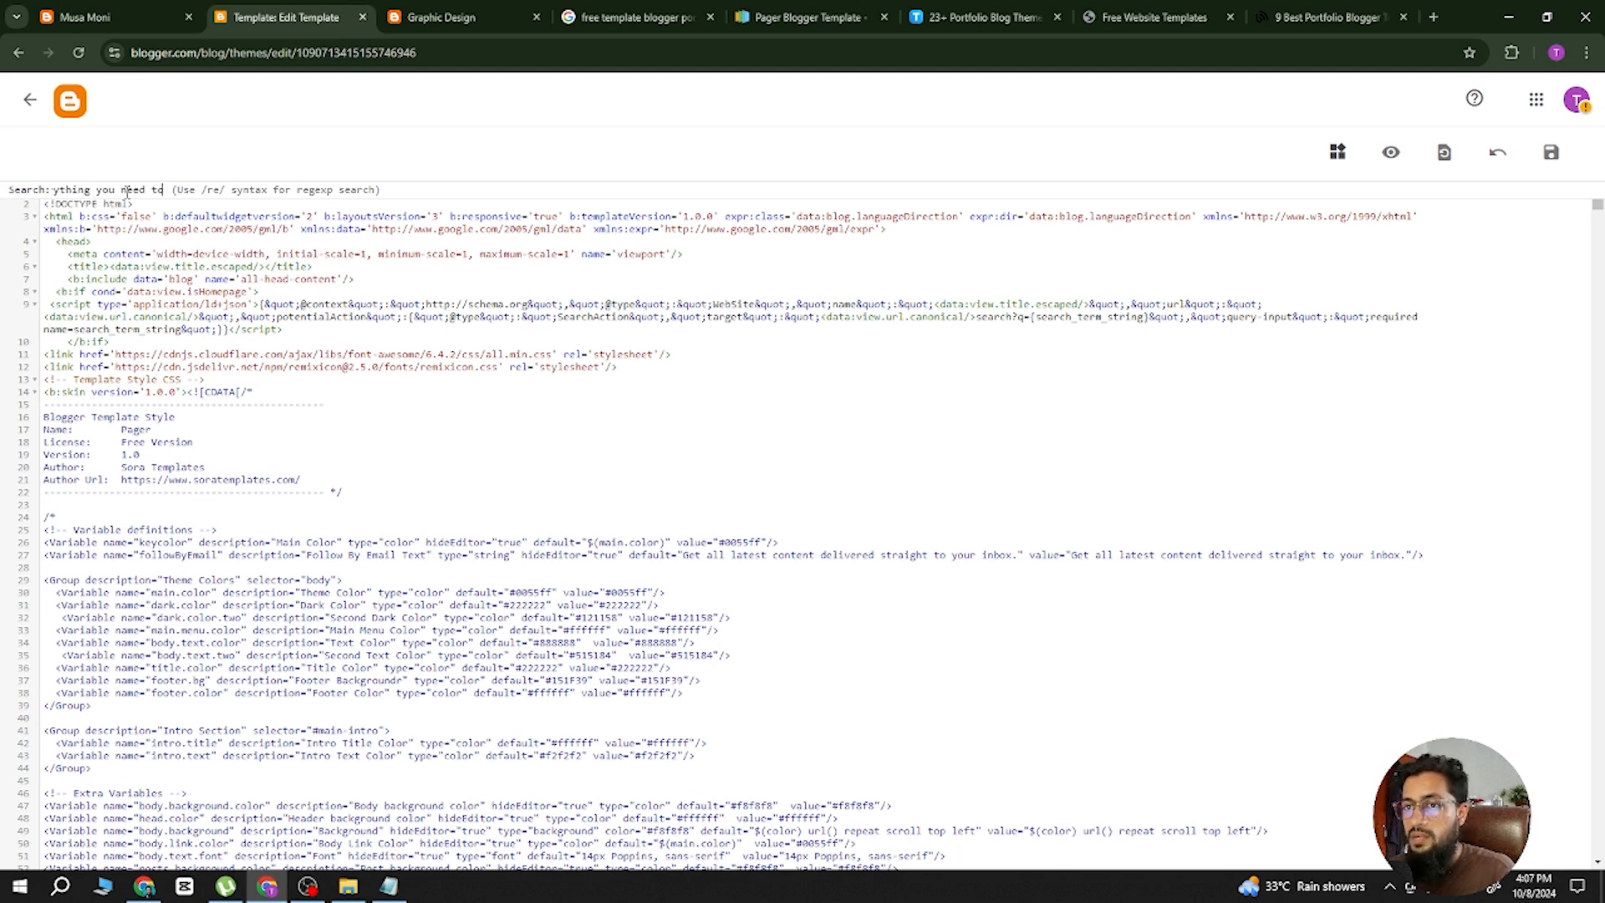
key("Return")
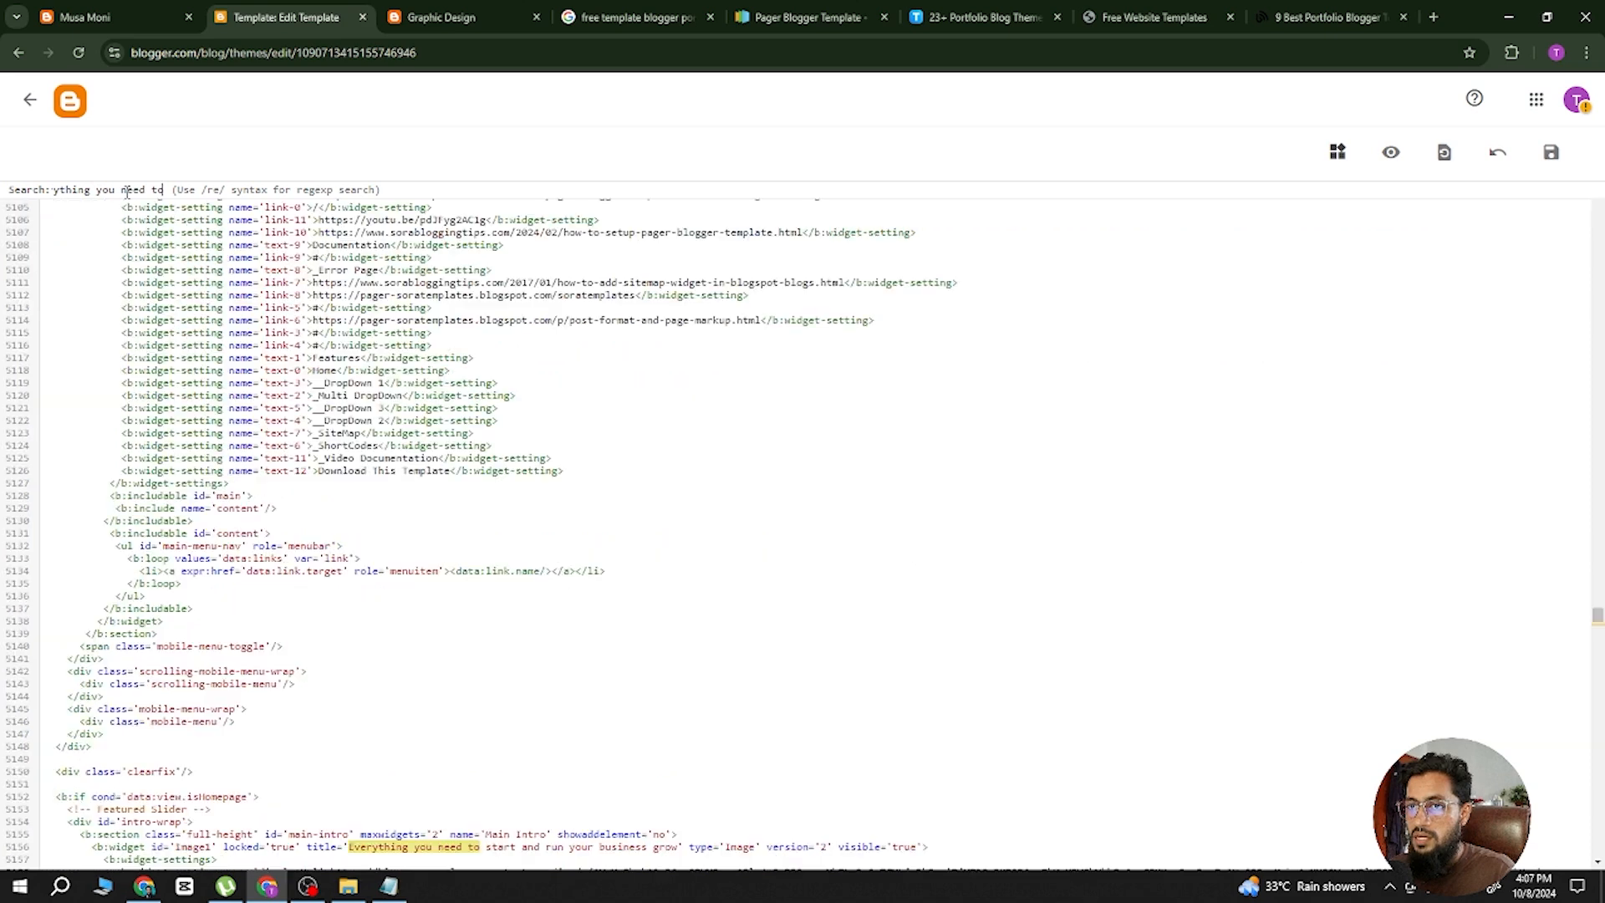
scroll(449, 471, "down", 5)
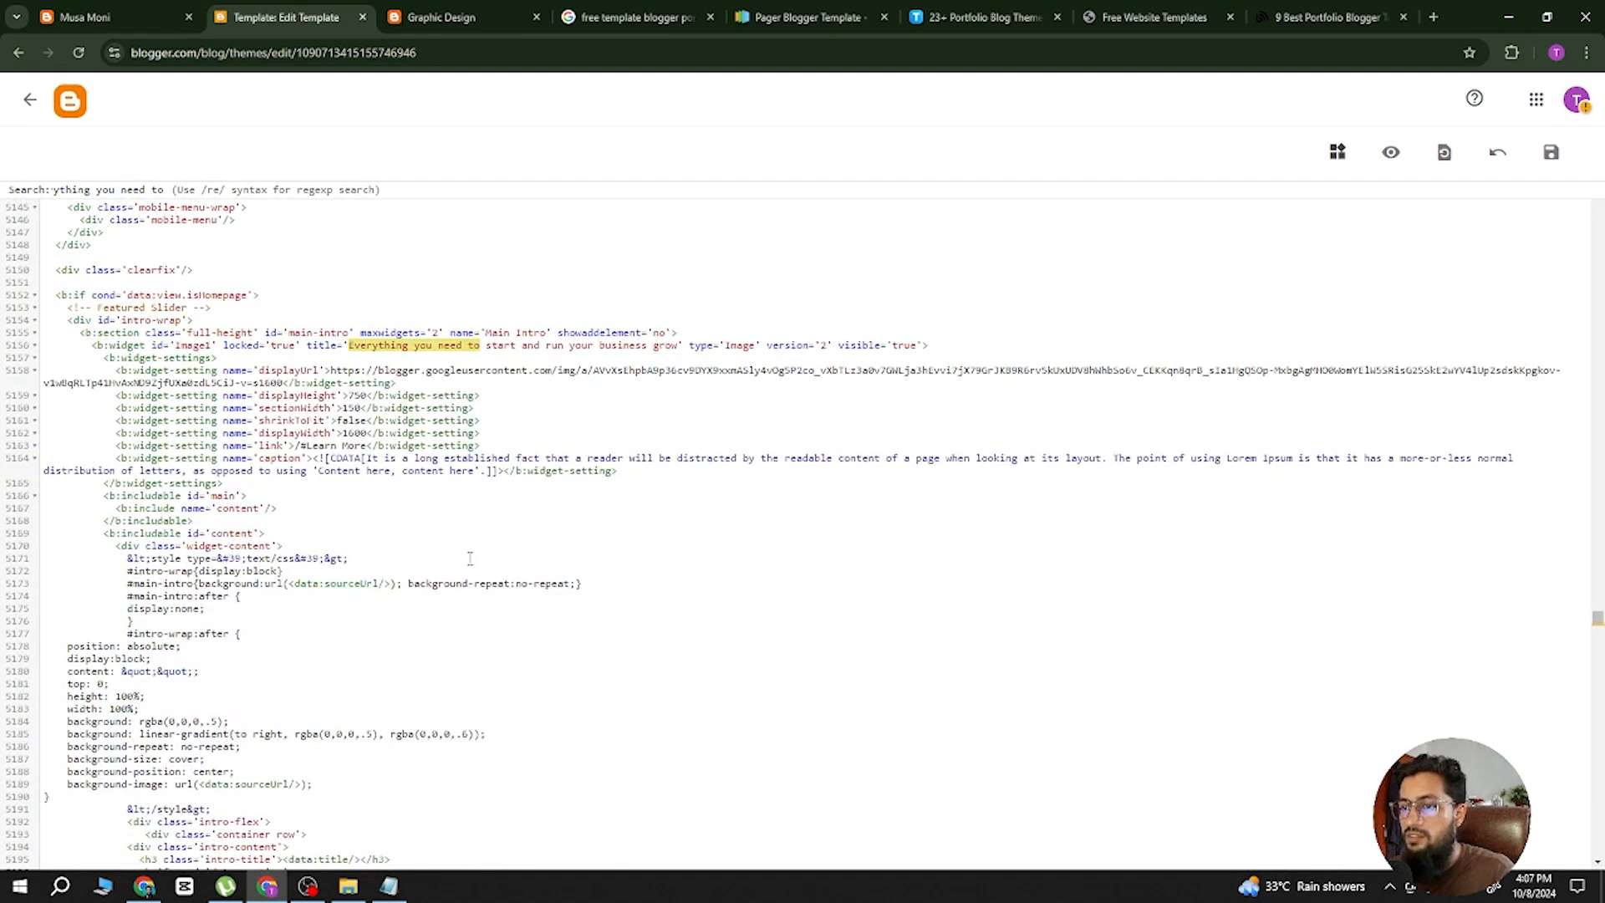
left_click(512, 18)
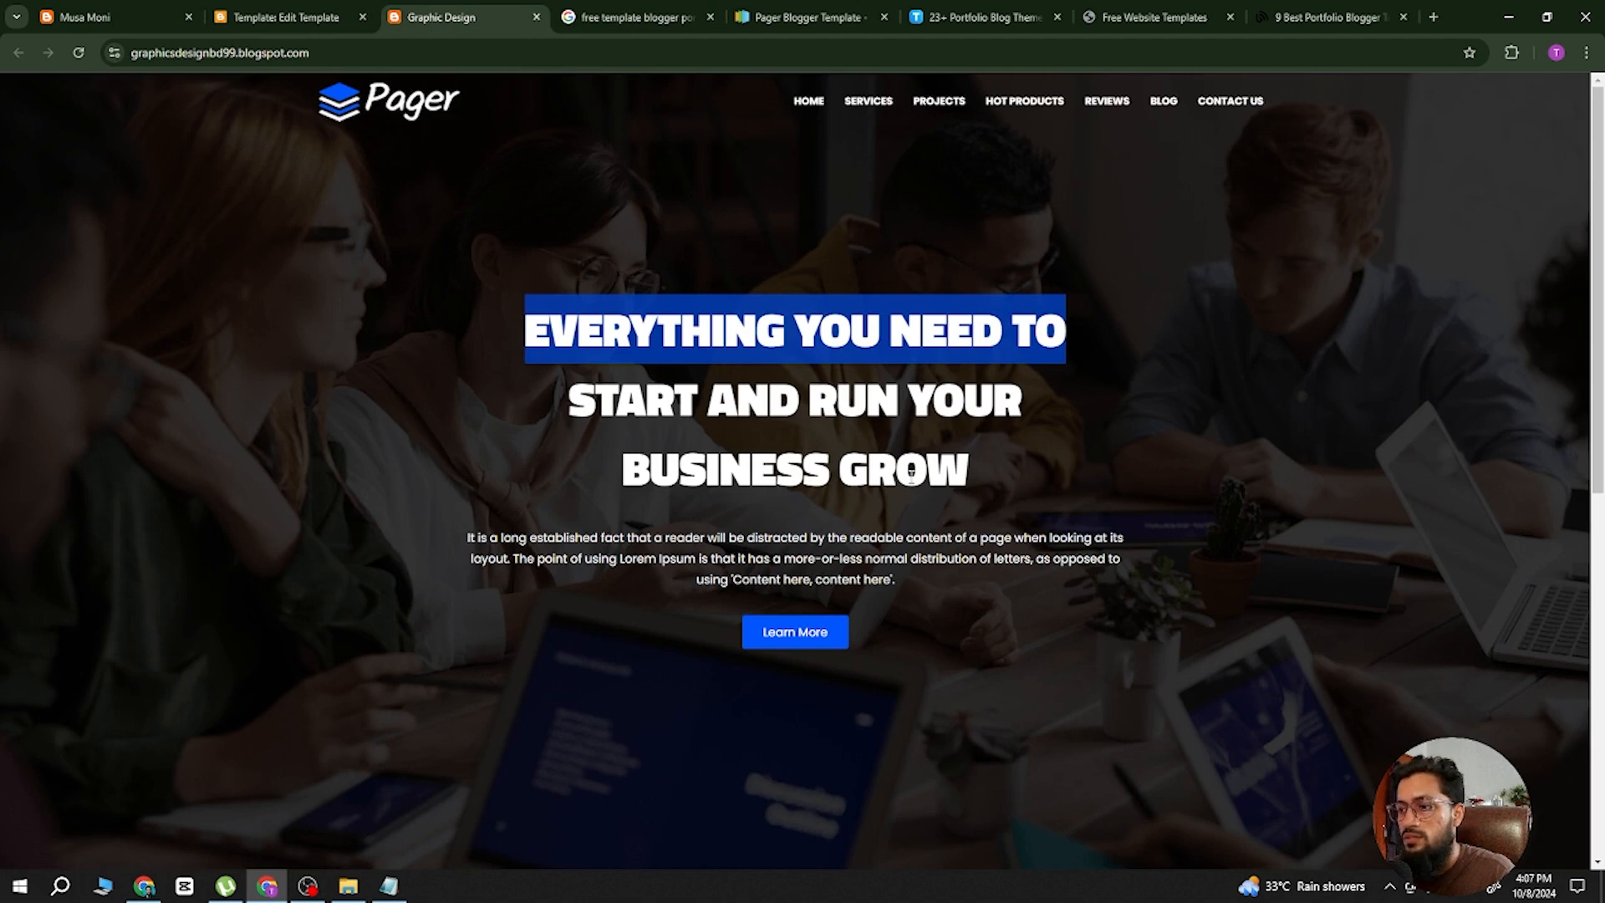
left_click(966, 473)
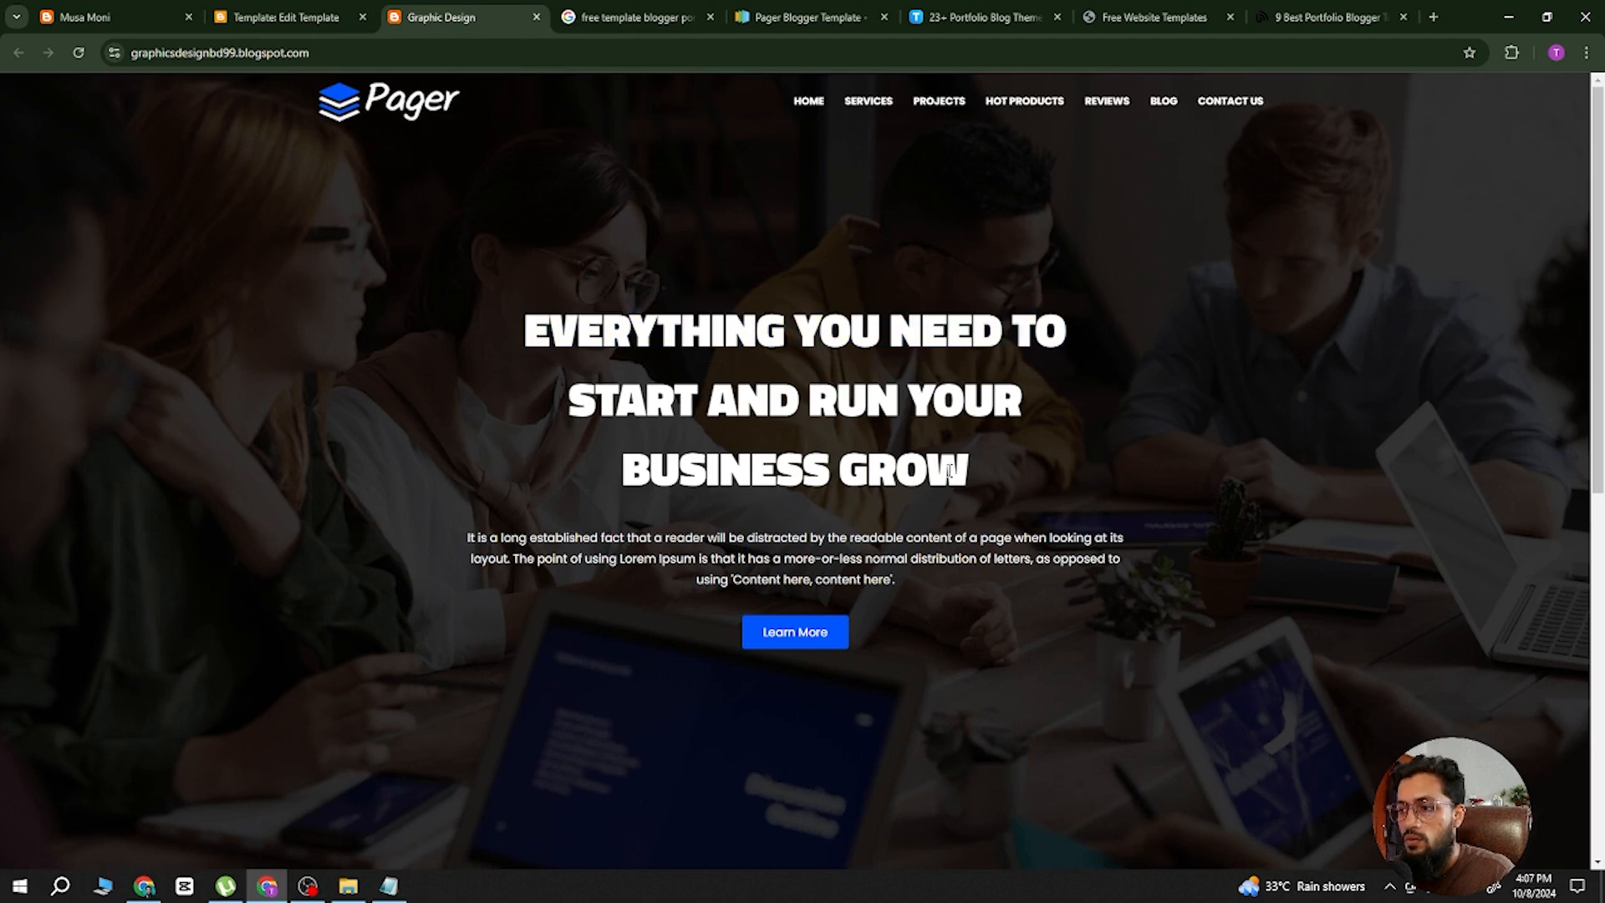
left_click(313, 22)
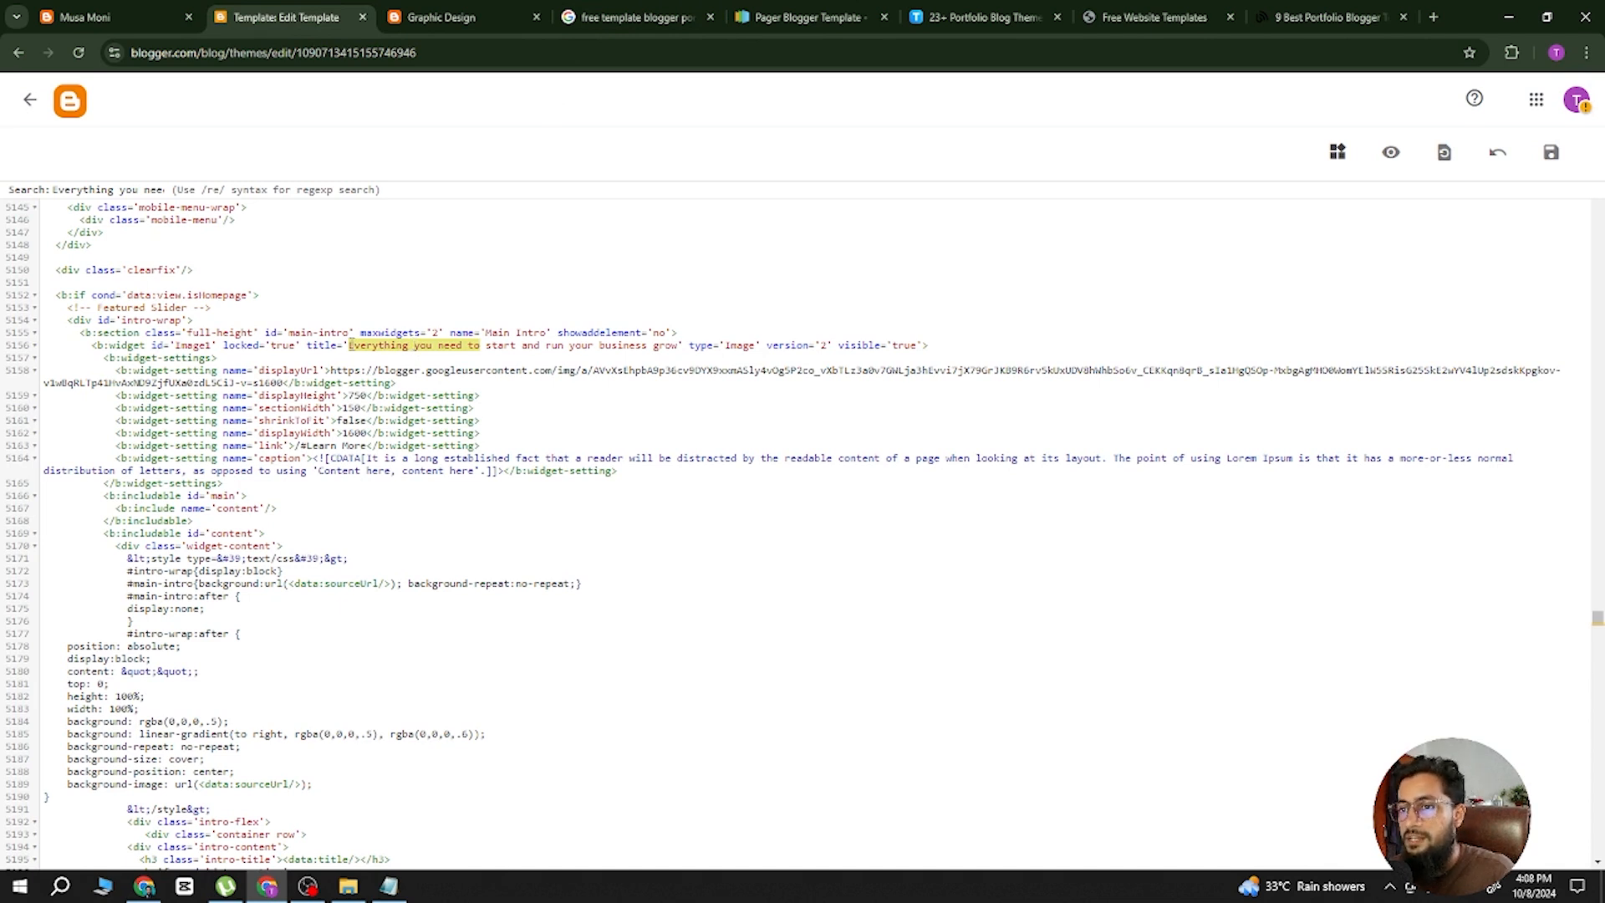
key("Return")
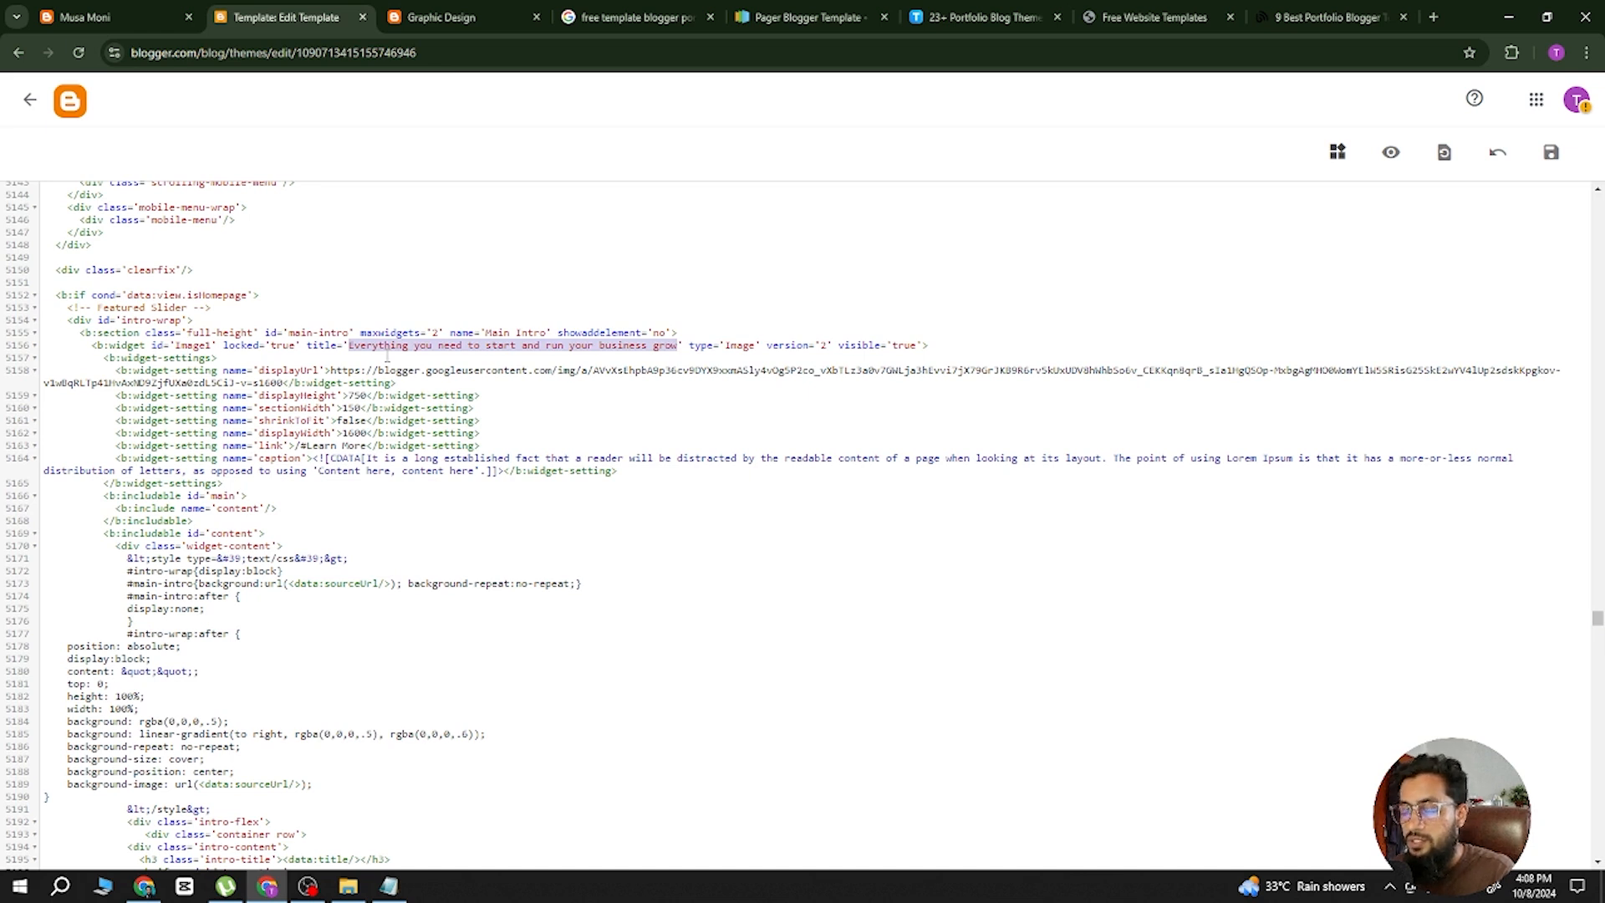
Replace the Main Intro image widget's title text in the code with "Take my video editing and graphic design course for free".
type("Take my ")
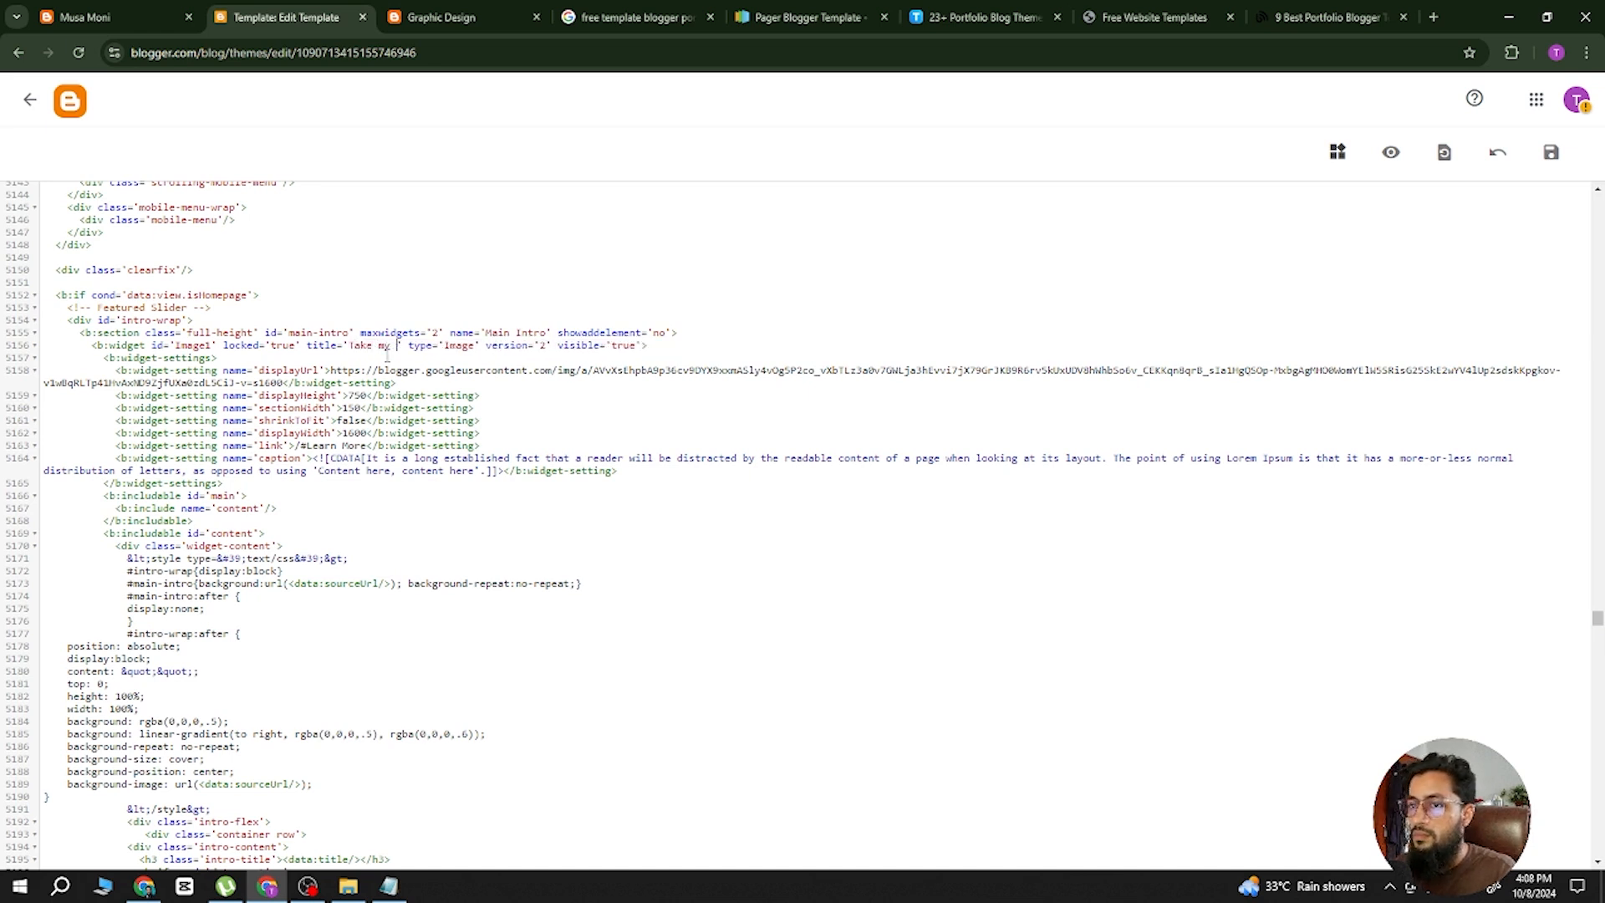
type("video editing ")
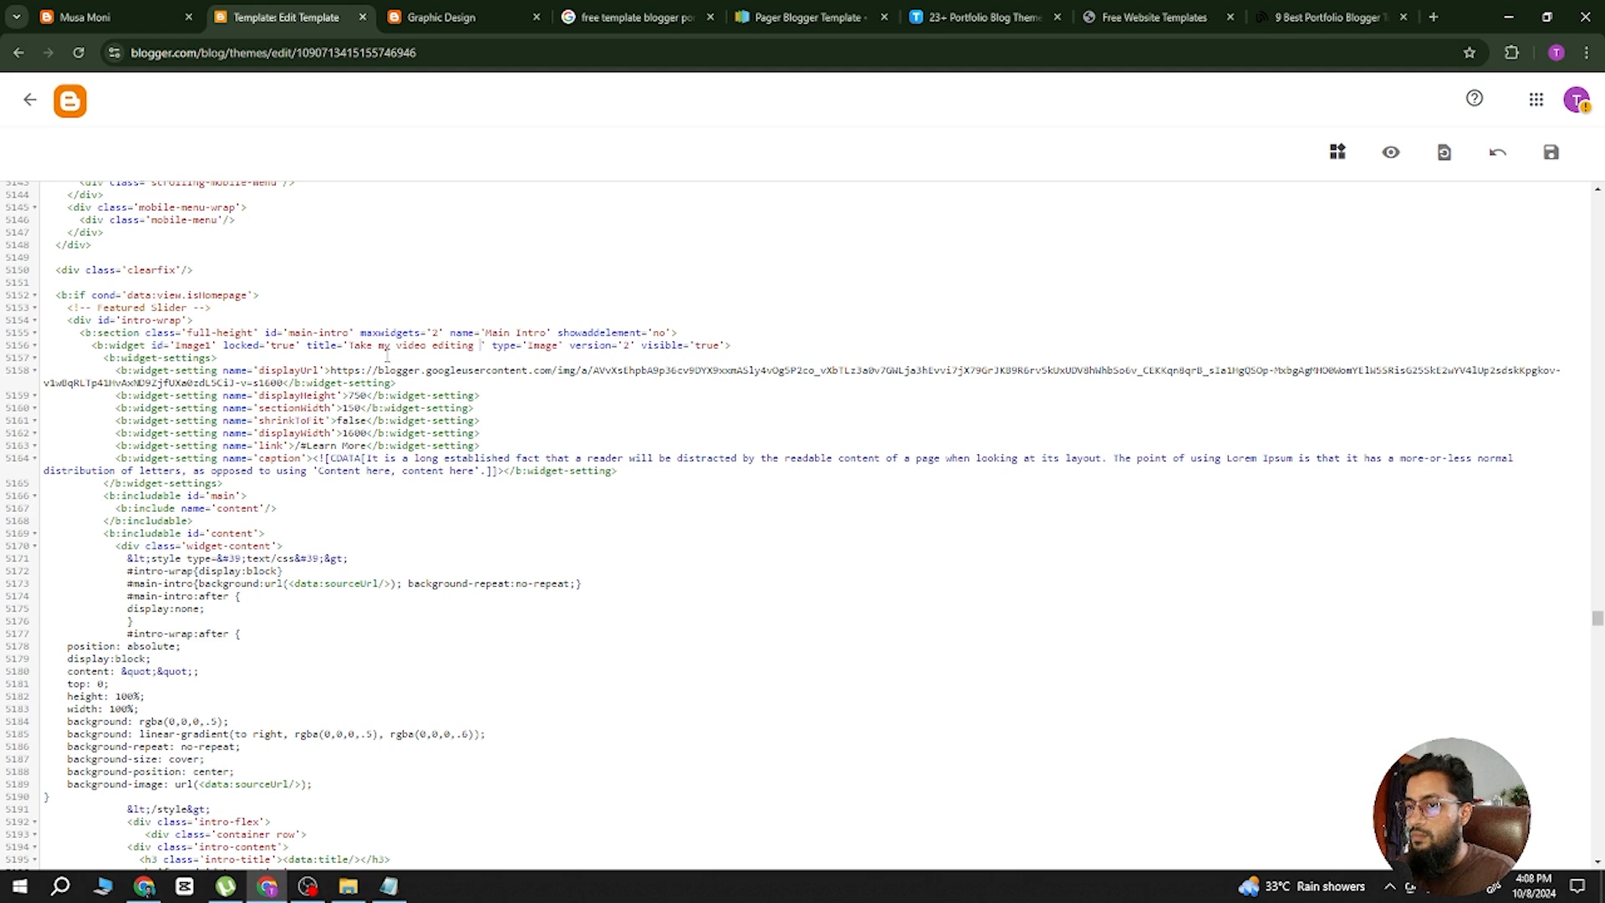
type("and ")
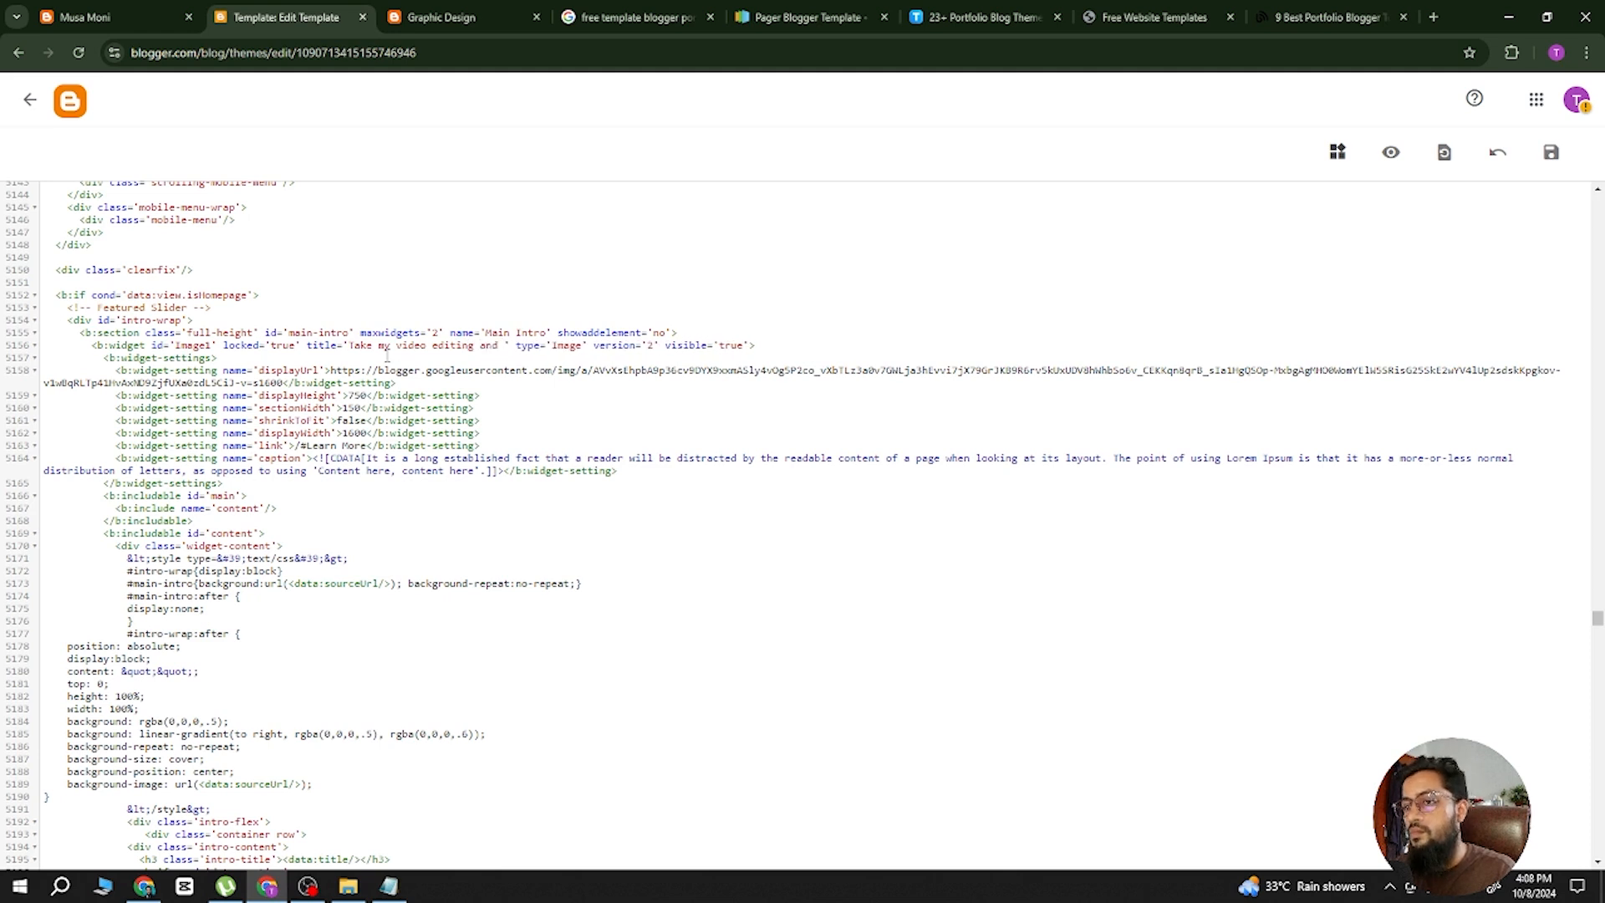
type("graphic design")
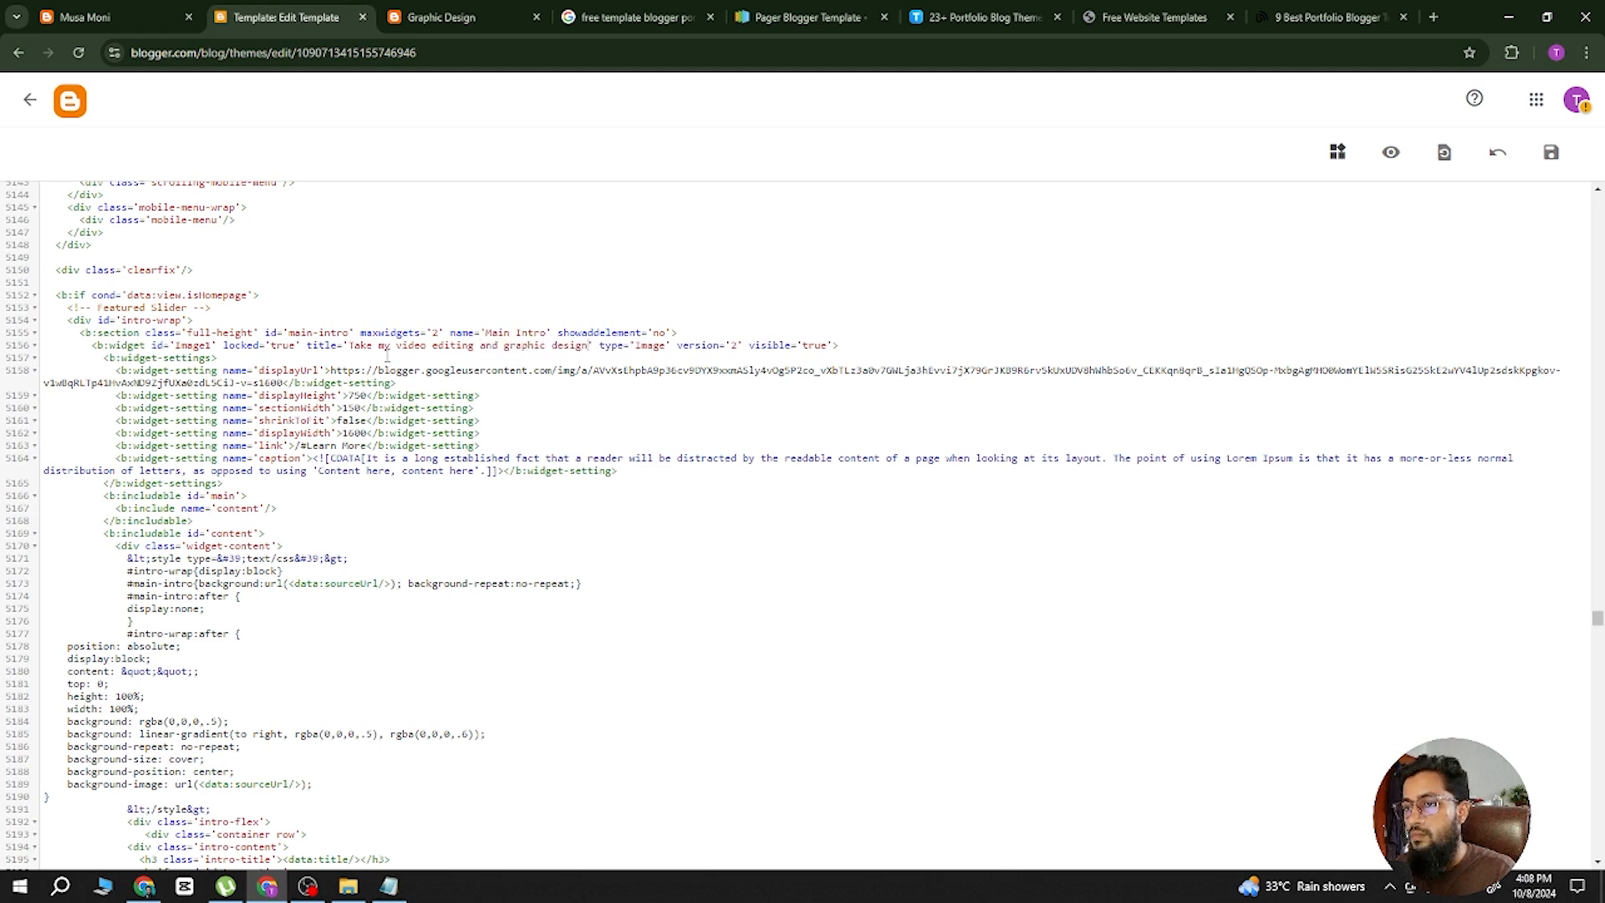
type(" course for ")
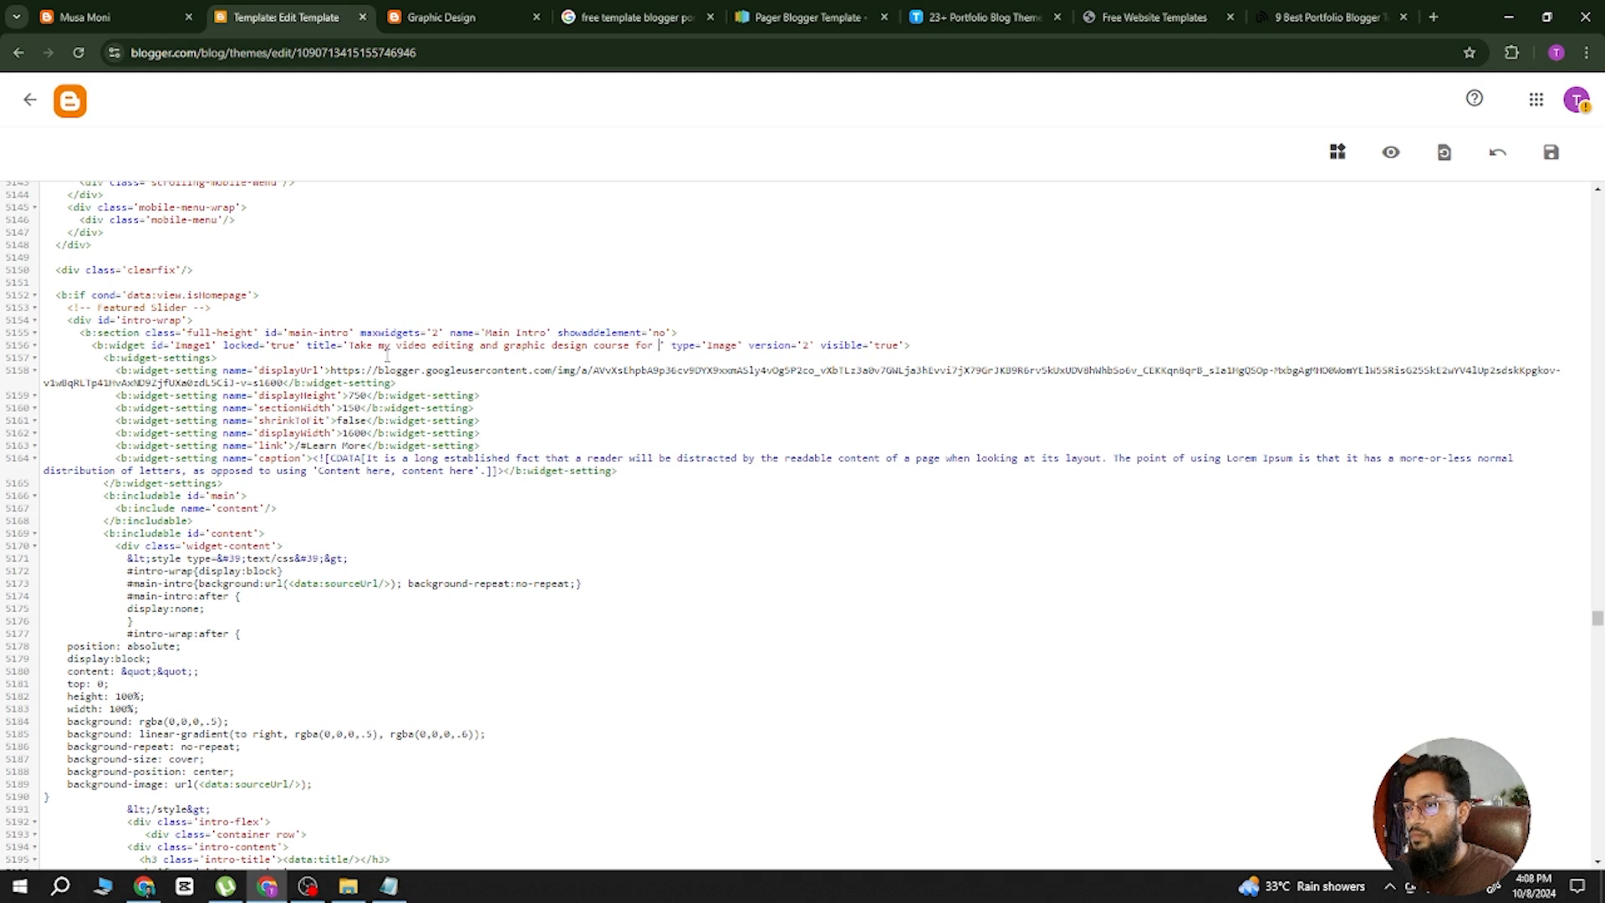
type("free")
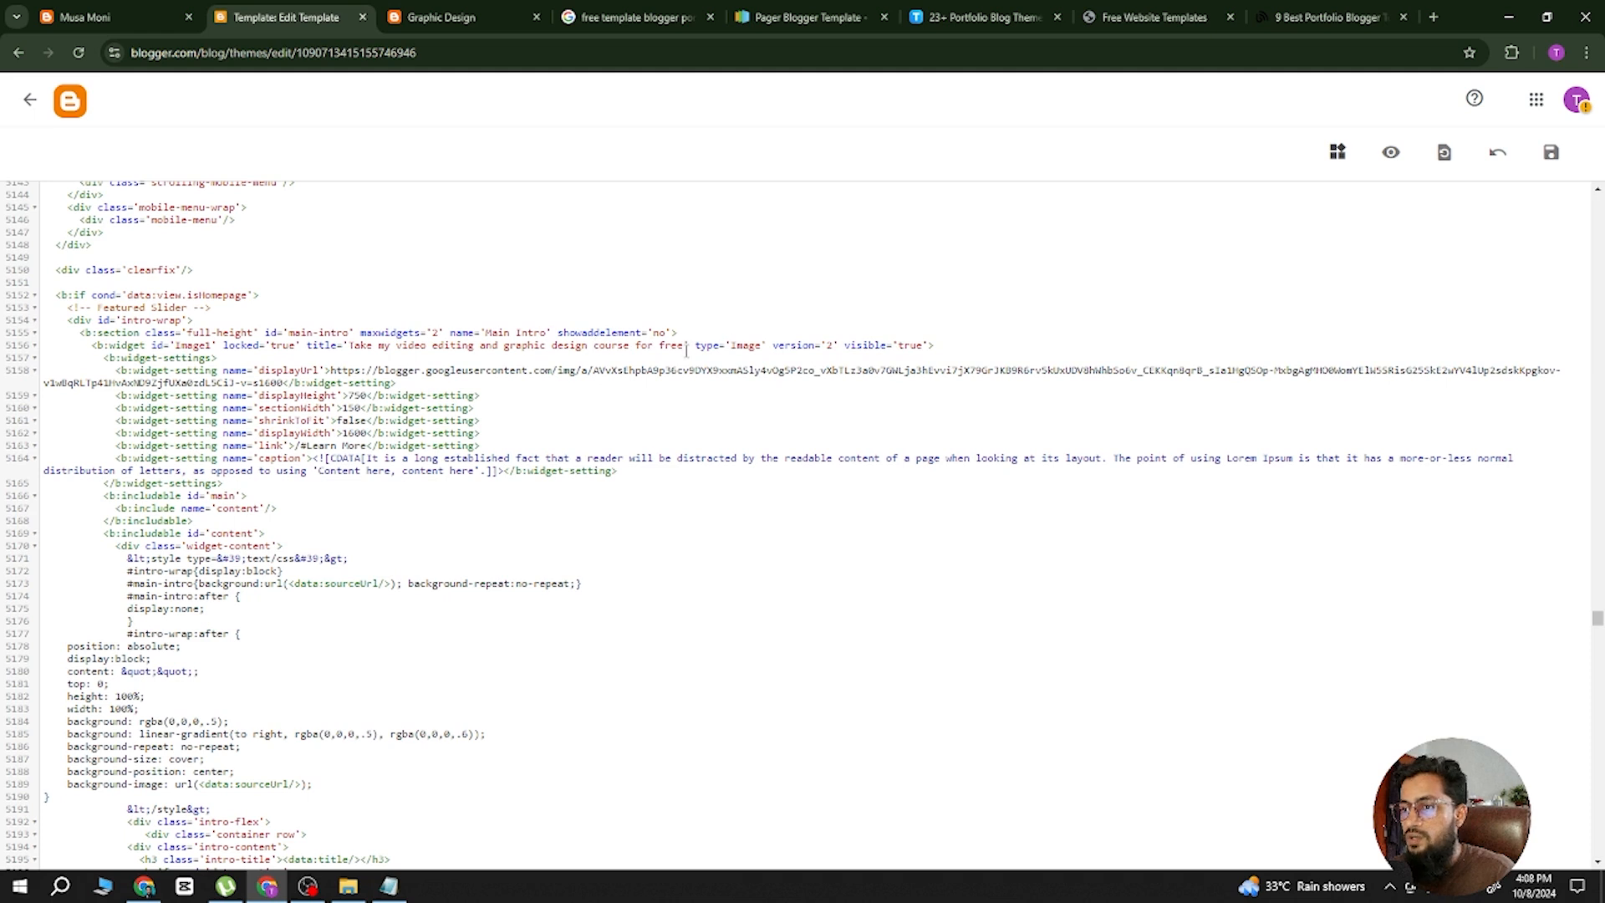
Save the edited theme code, check the intro heading on the live blog, and return to the HTML editor.
left_click(1551, 154)
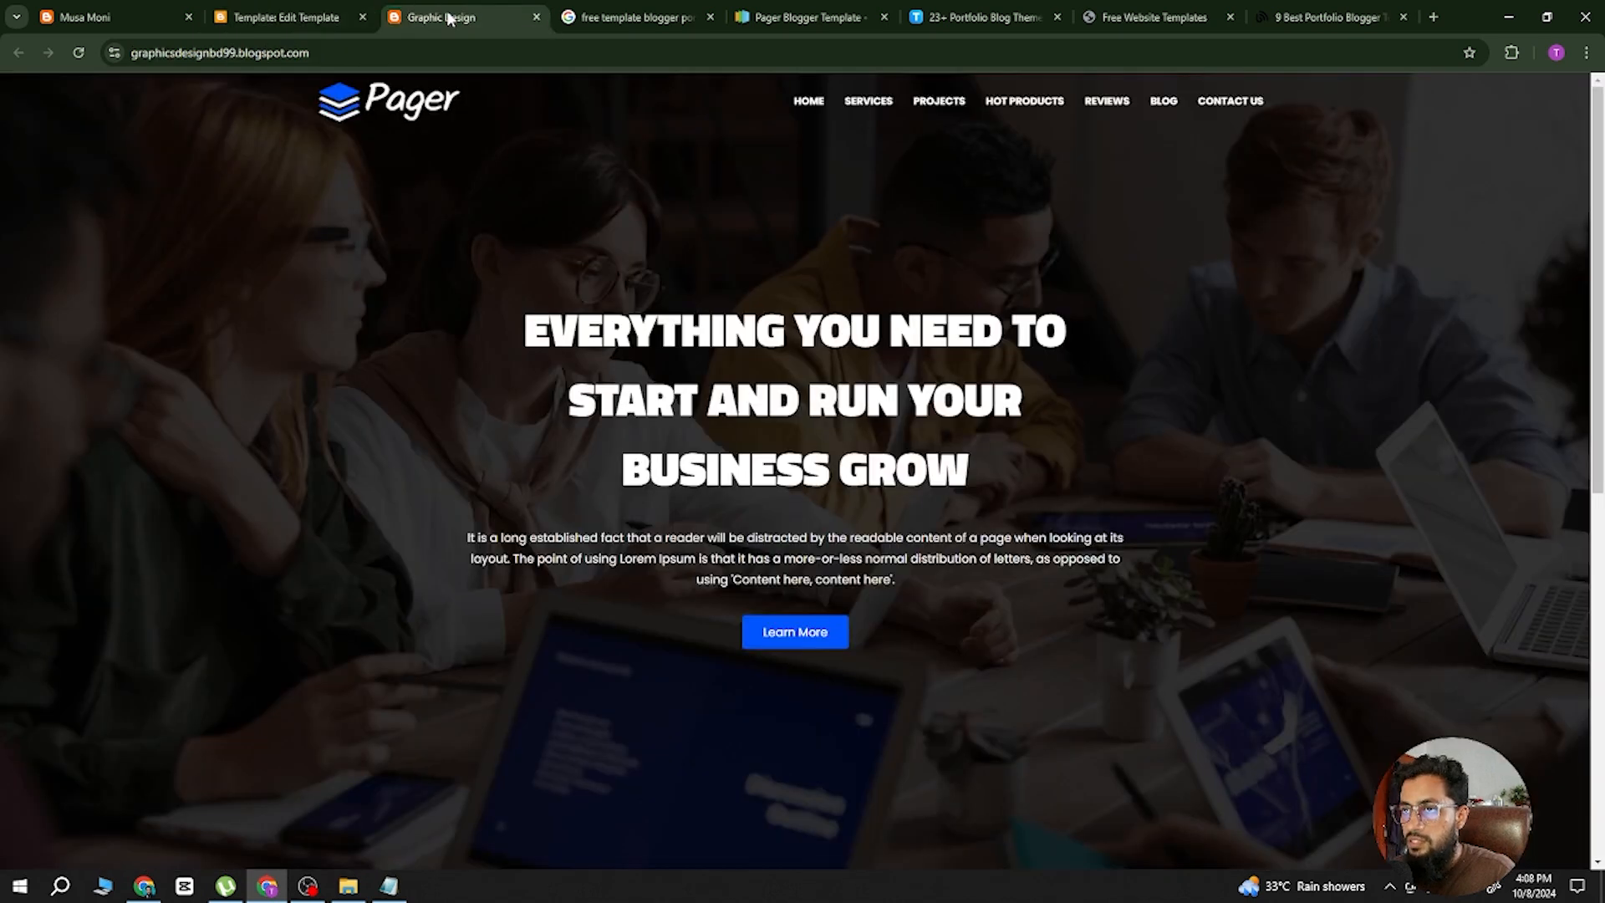
left_click(450, 18)
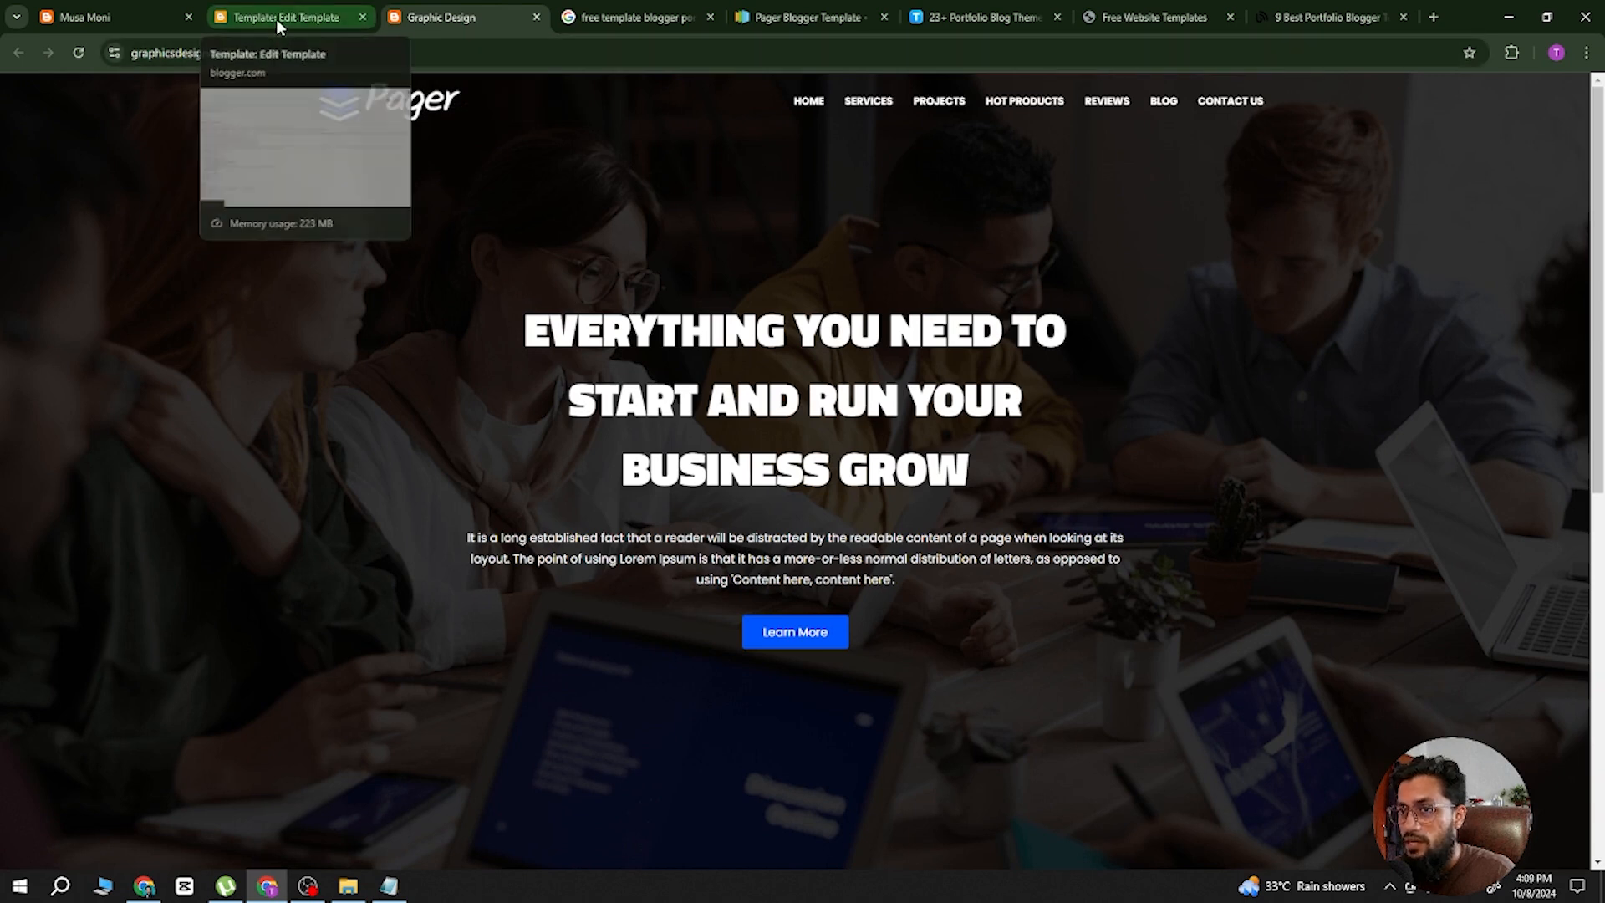
left_click(316, 23)
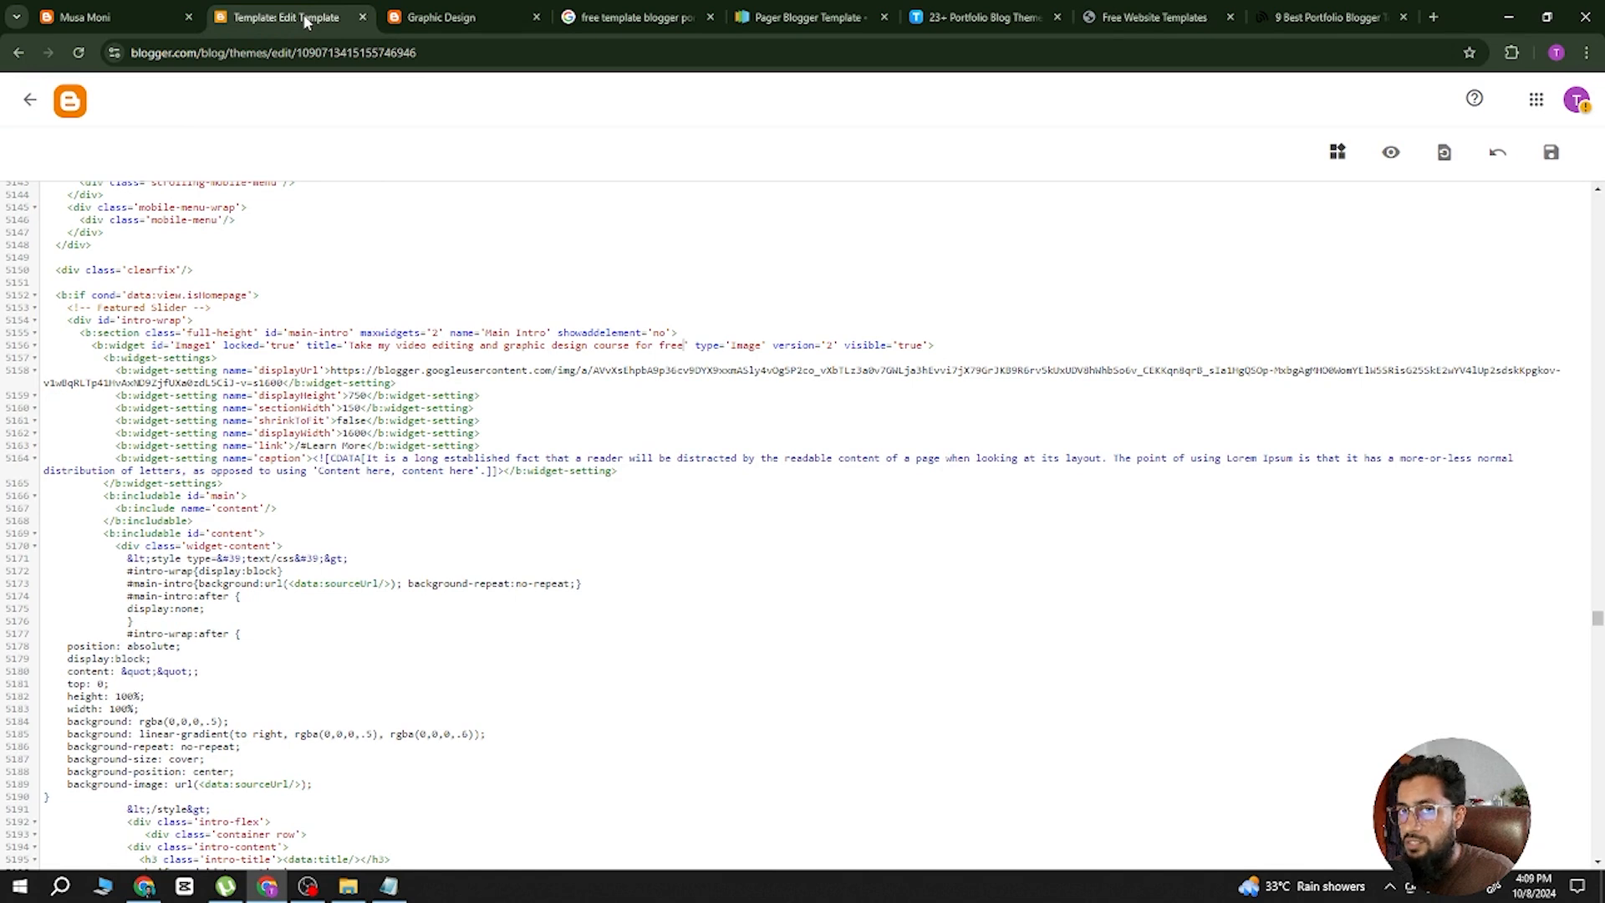
Reload the live blog and check the intro heading text and header logo on the homepage.
left_click(433, 18)
left_click(78, 53)
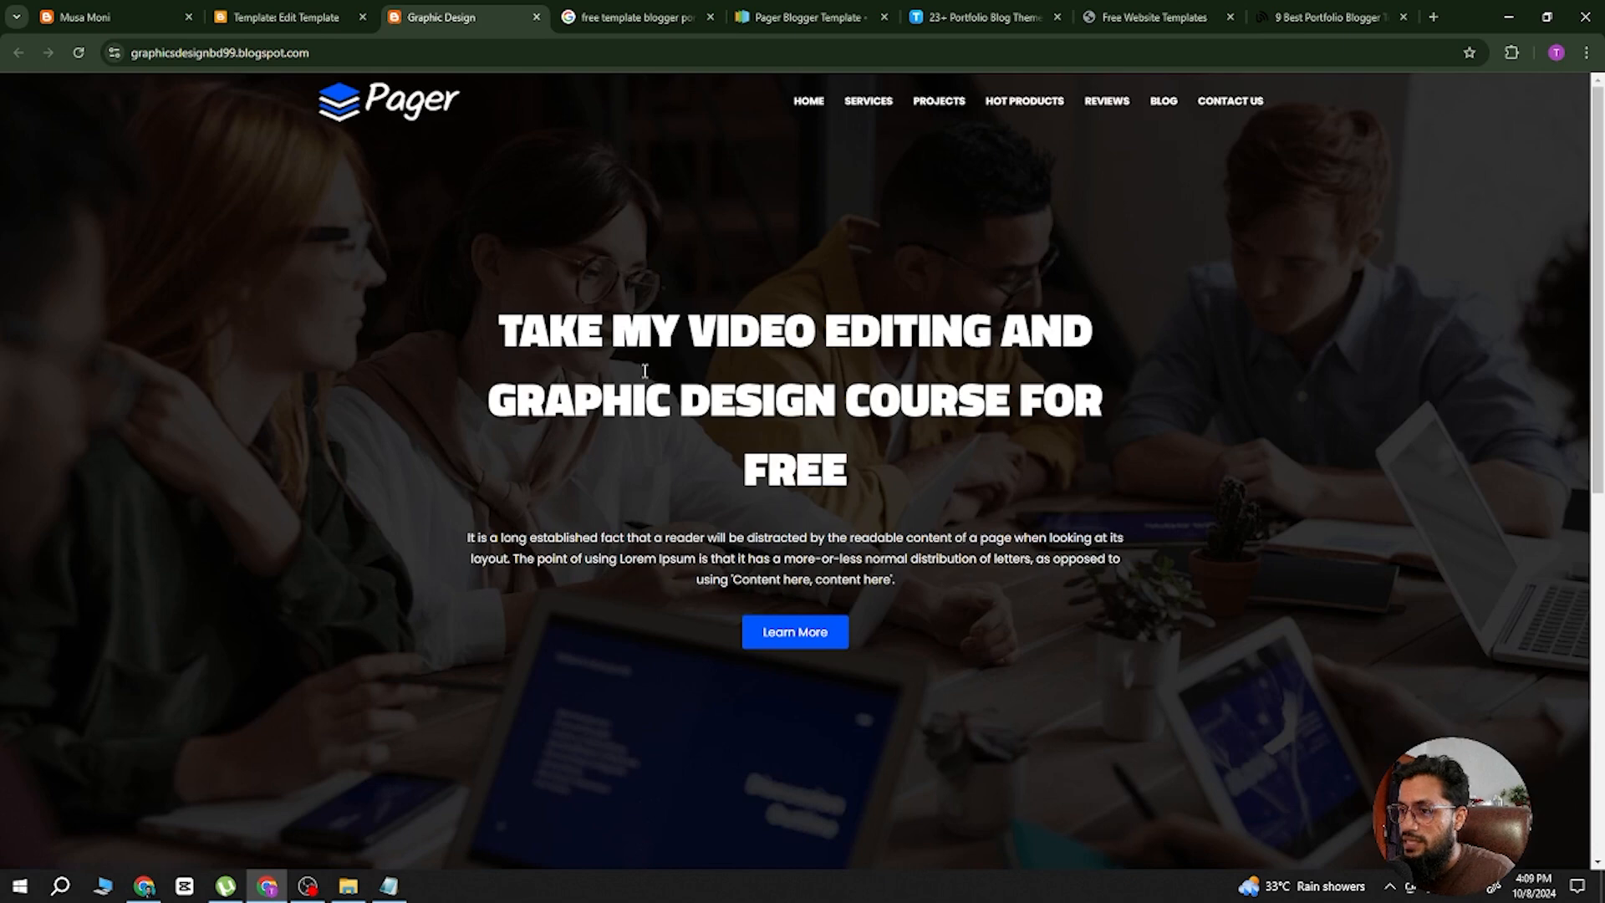
left_click_drag(504, 326, 977, 470)
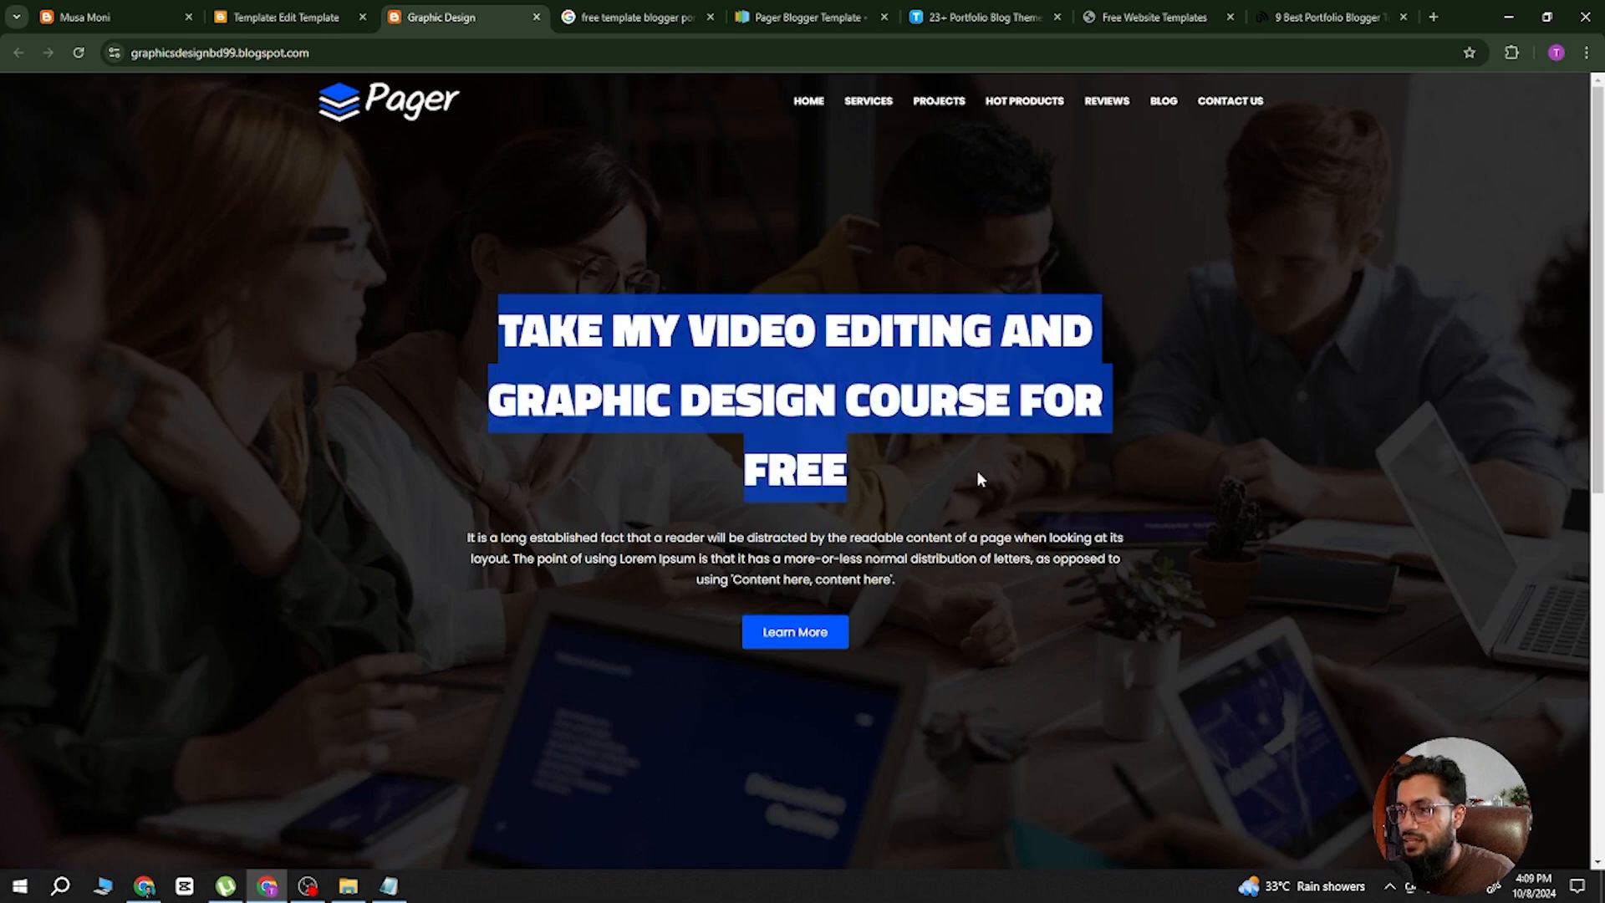
left_click(972, 469)
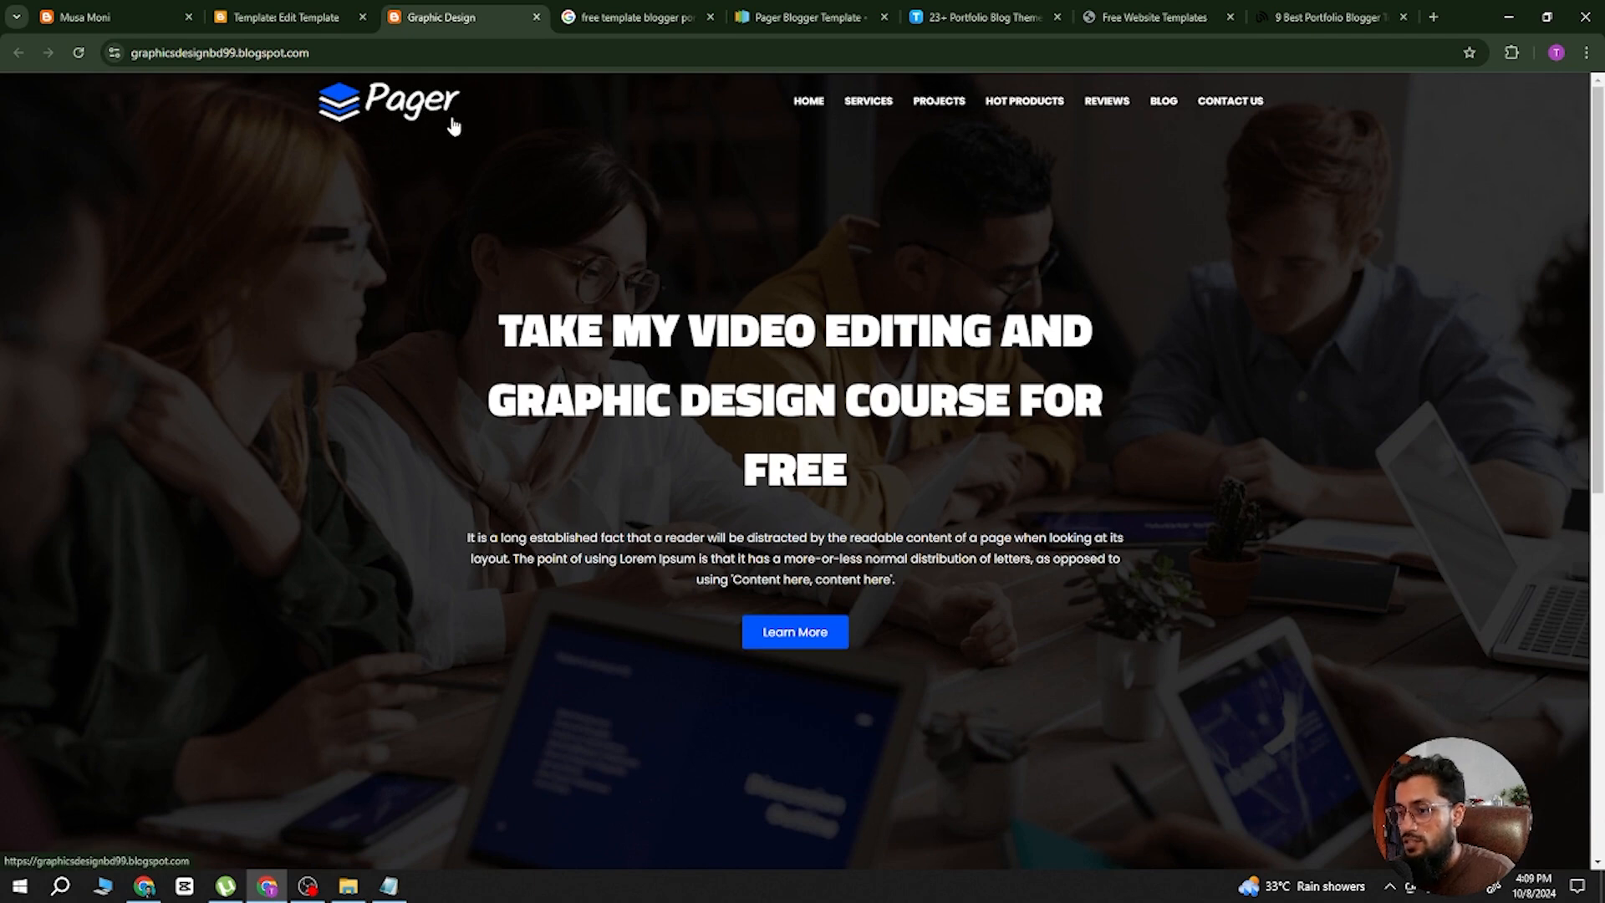
scroll(1099, 451, "down", 6)
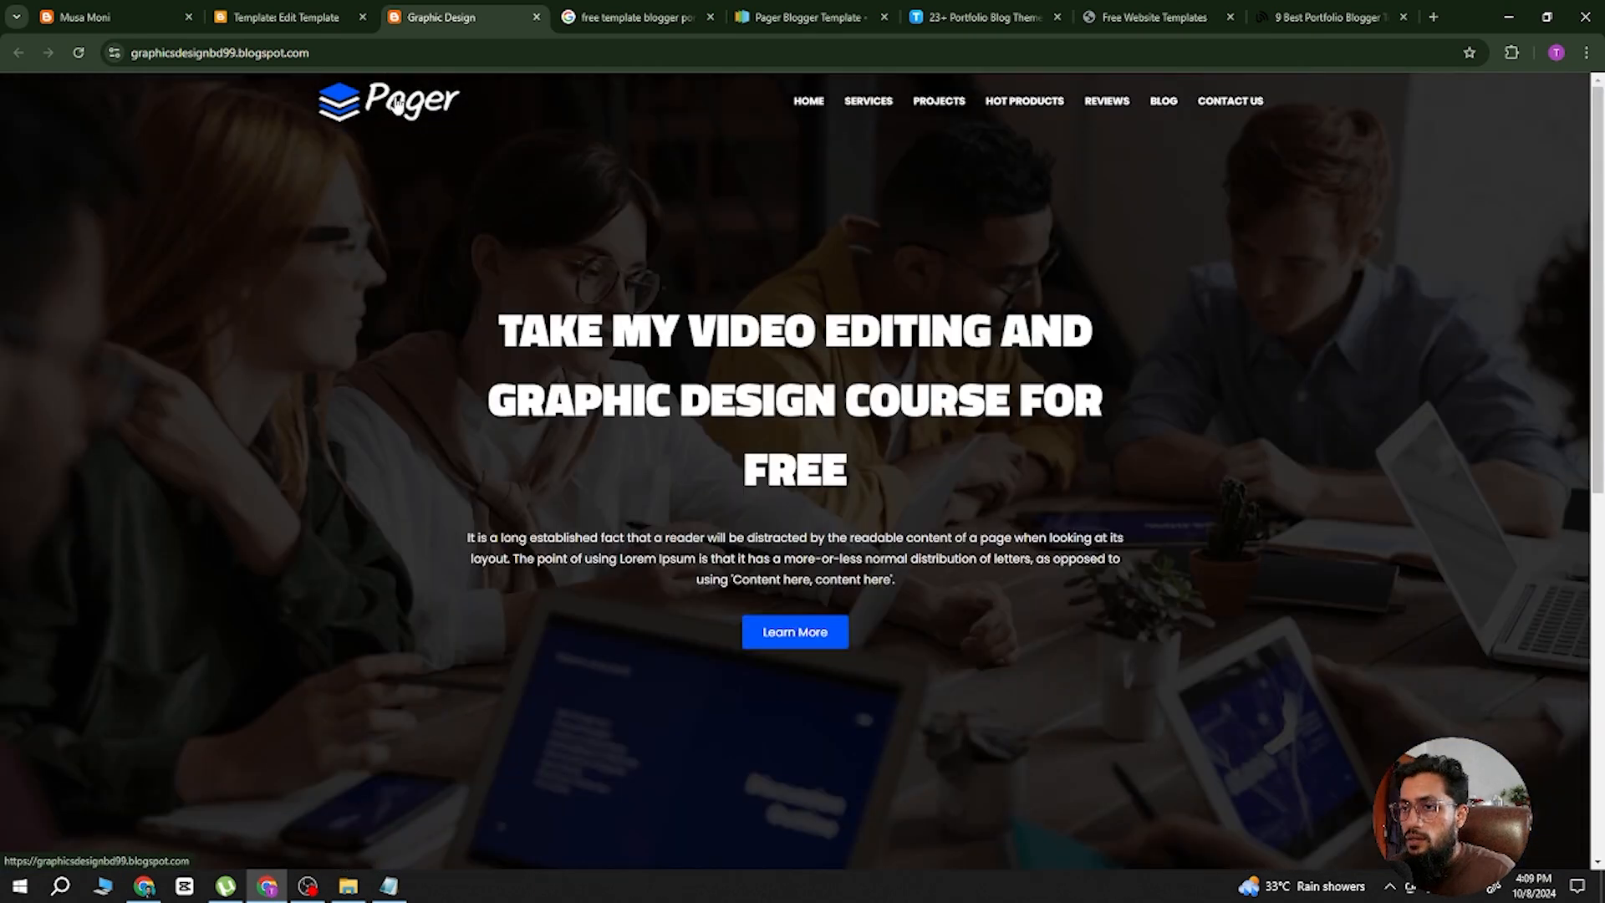
Inspect the live blog's page code and expand the header-wrap element to find the logo's section.
left_click(299, 16)
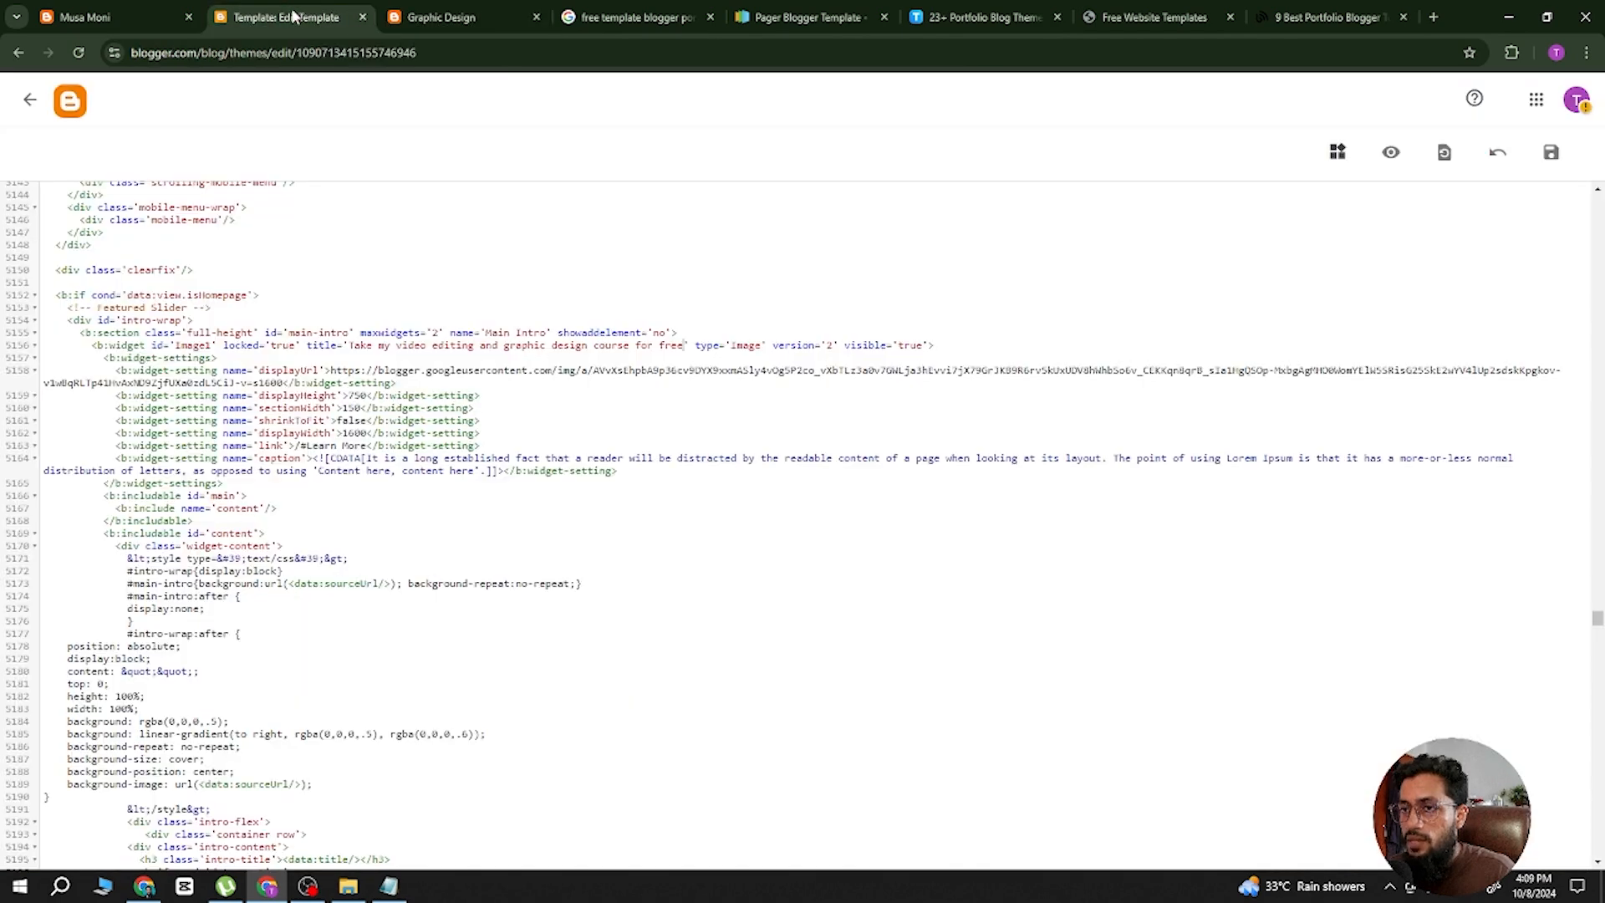
left_click(443, 19)
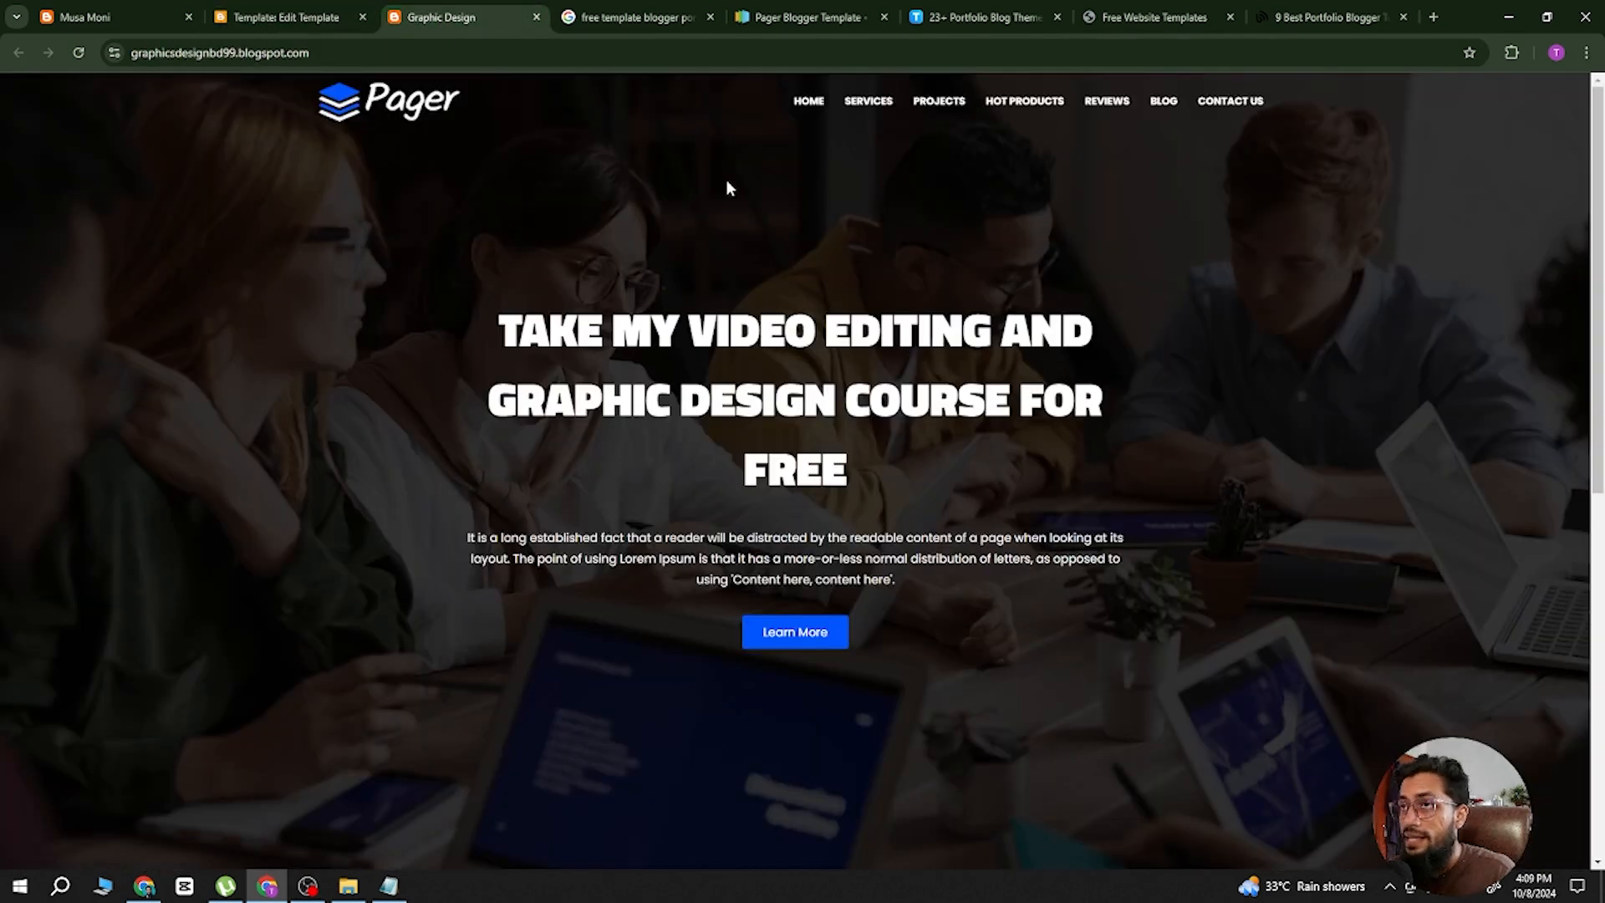
right_click(609, 211)
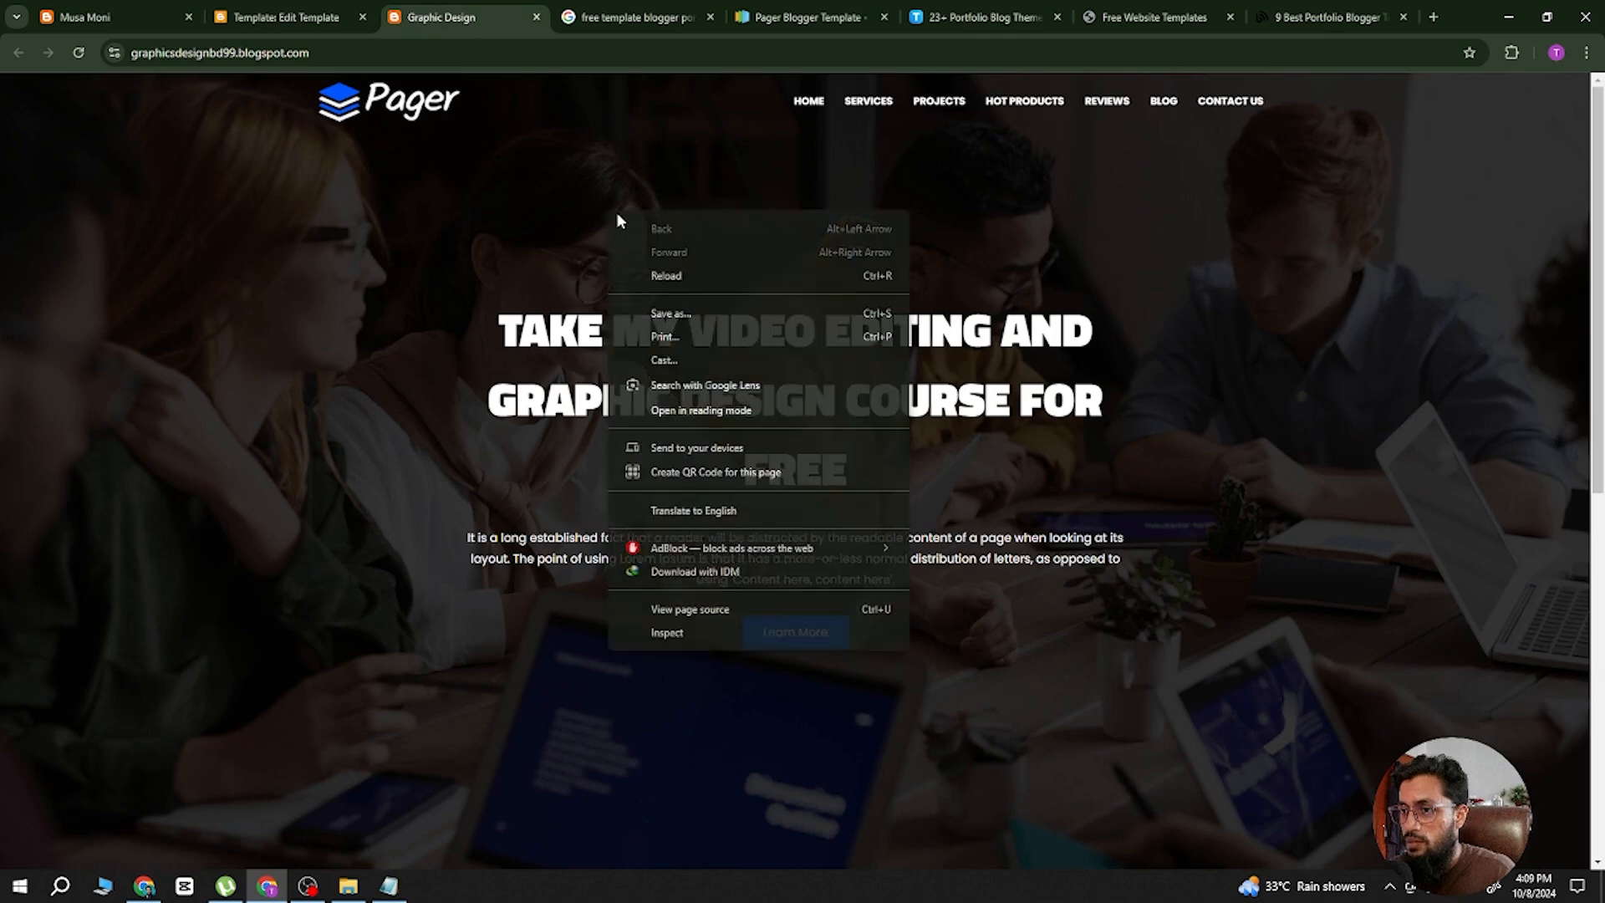
left_click(712, 634)
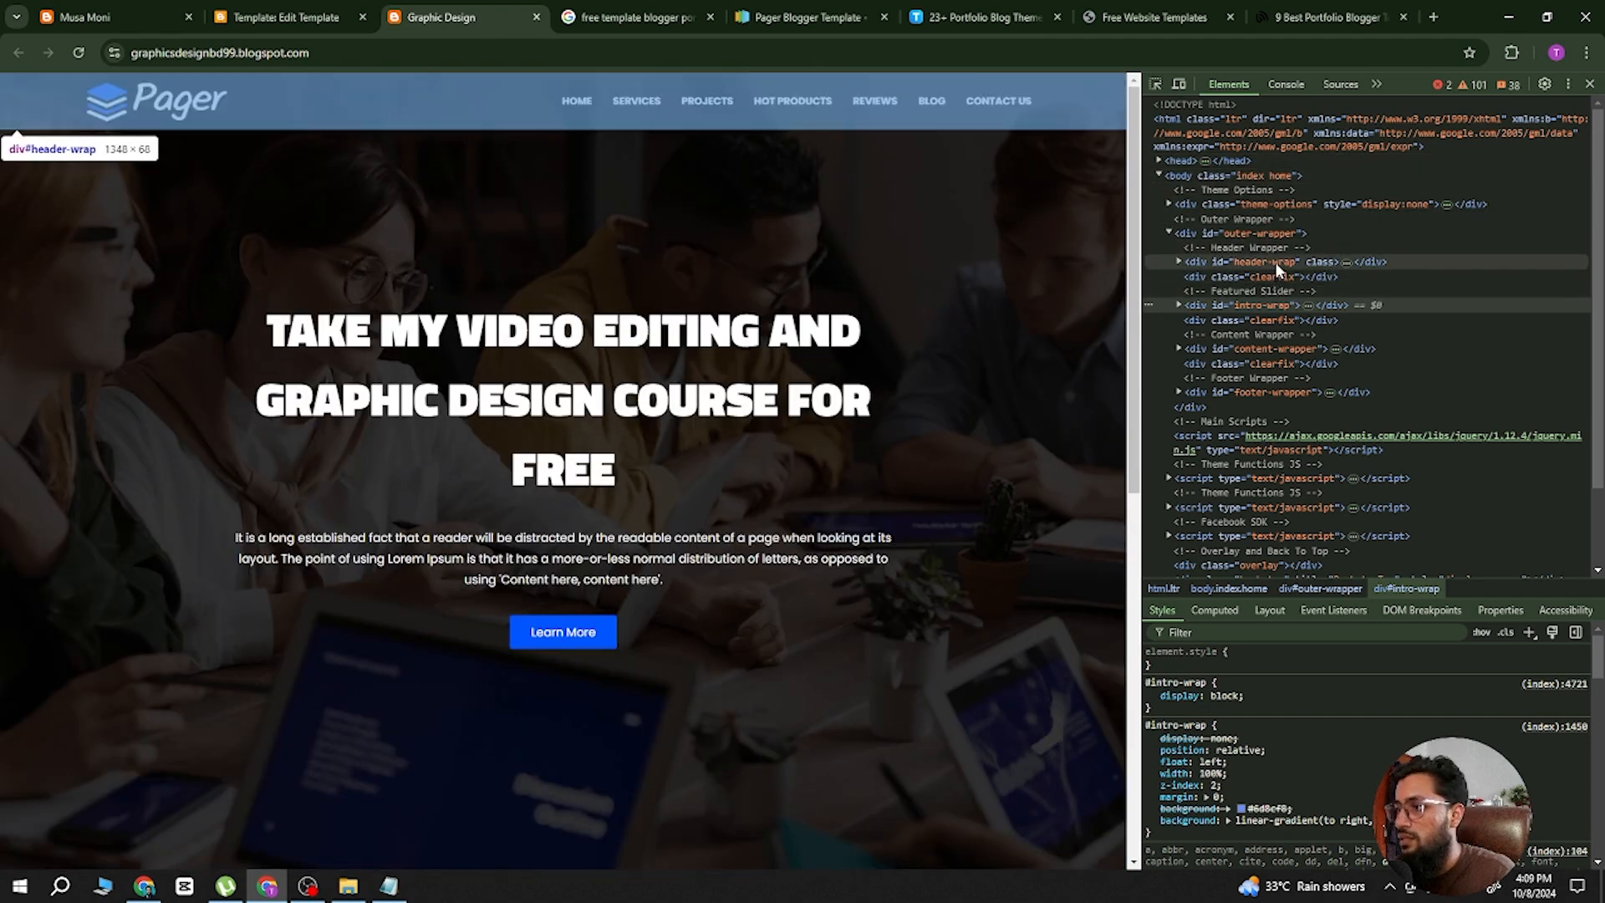
left_click(1276, 263)
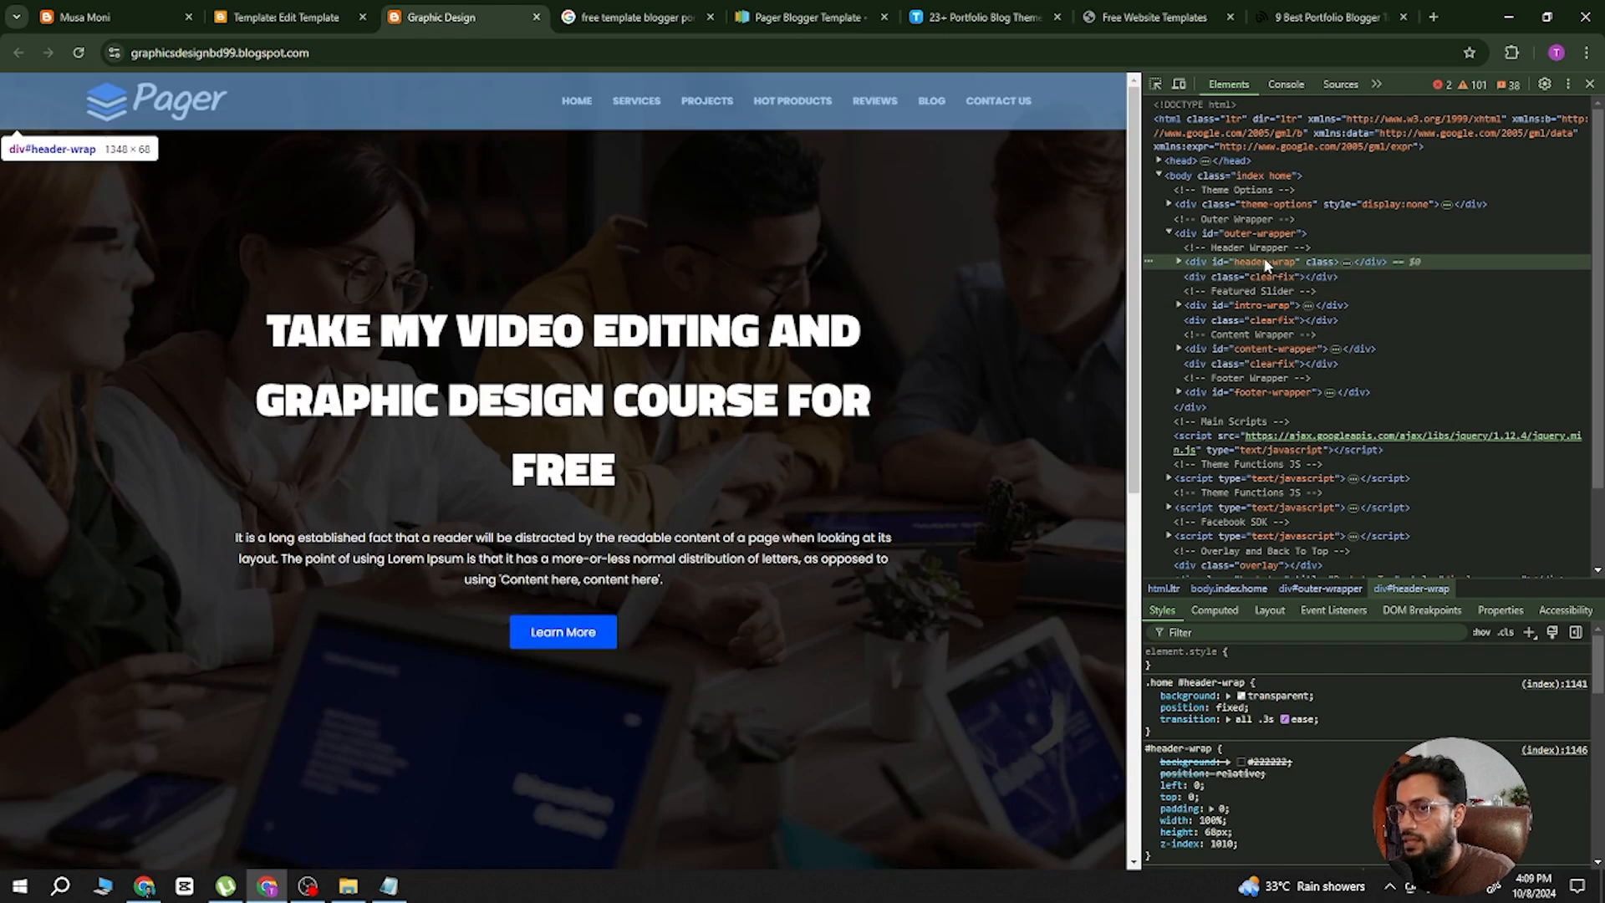
left_click(1180, 261)
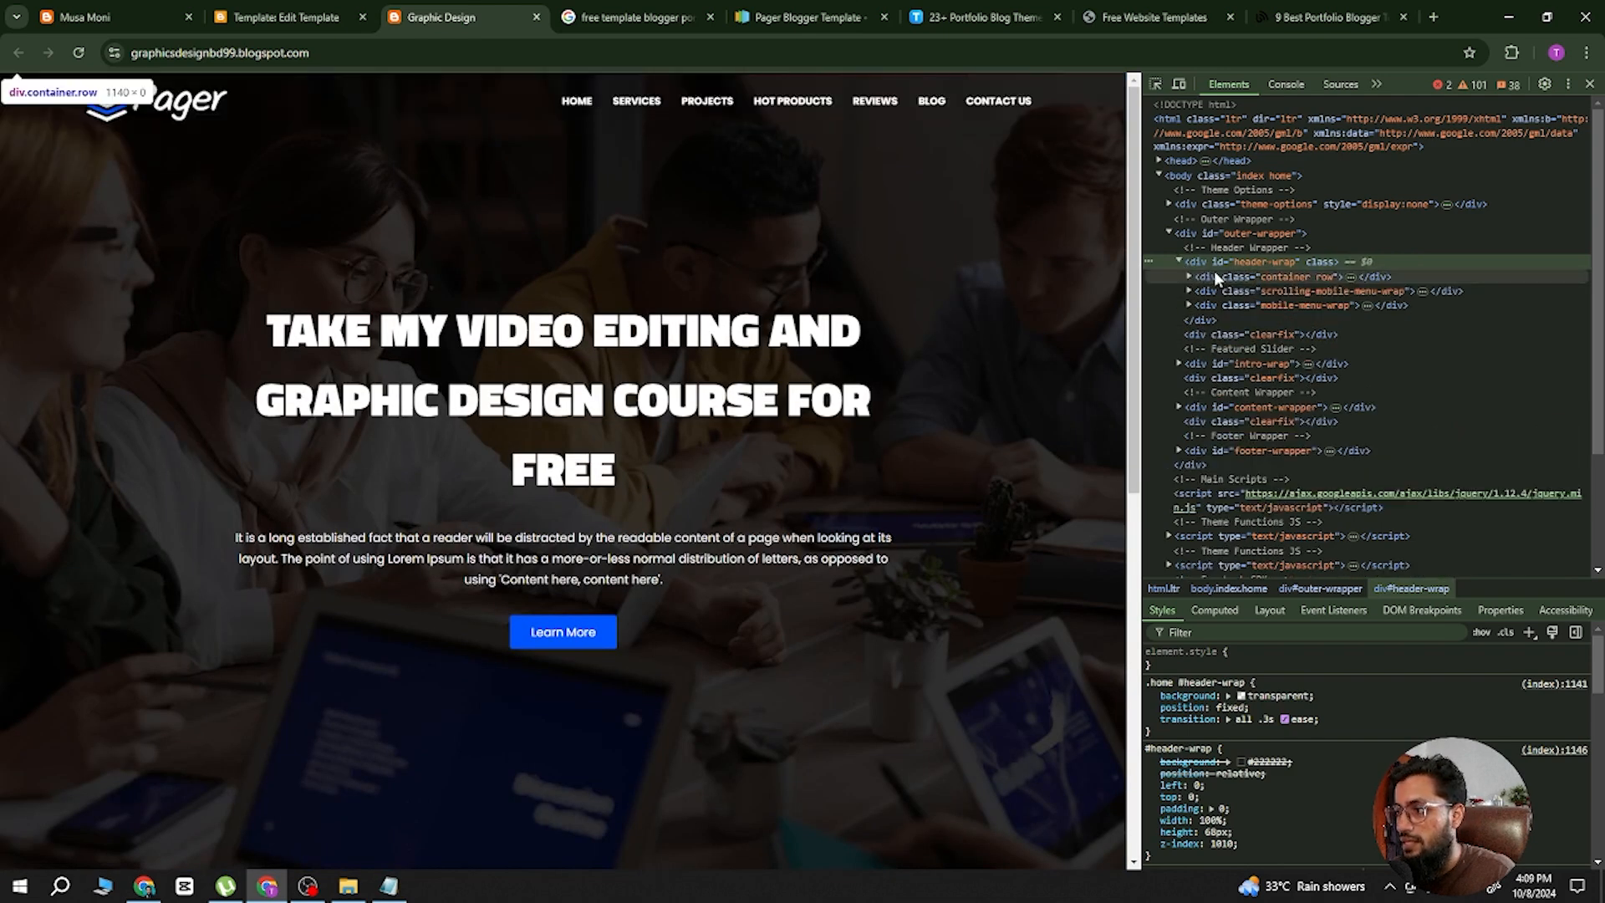
left_click(1260, 319)
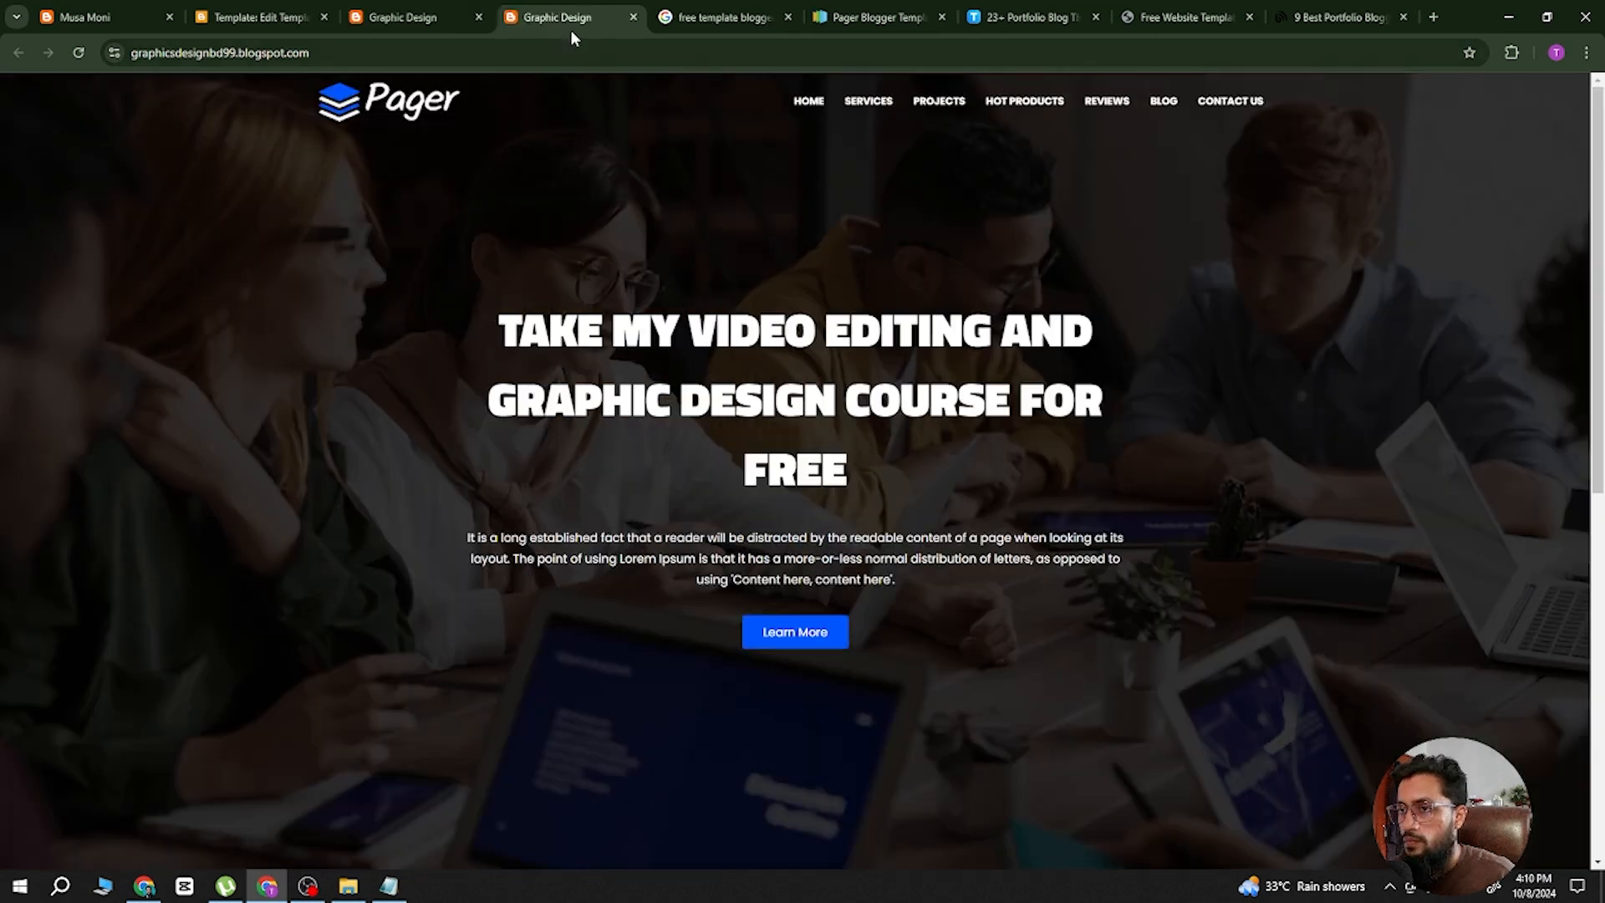
Expand the header-brand link in the inspected code to reach the logo's img element.
left_click(464, 18)
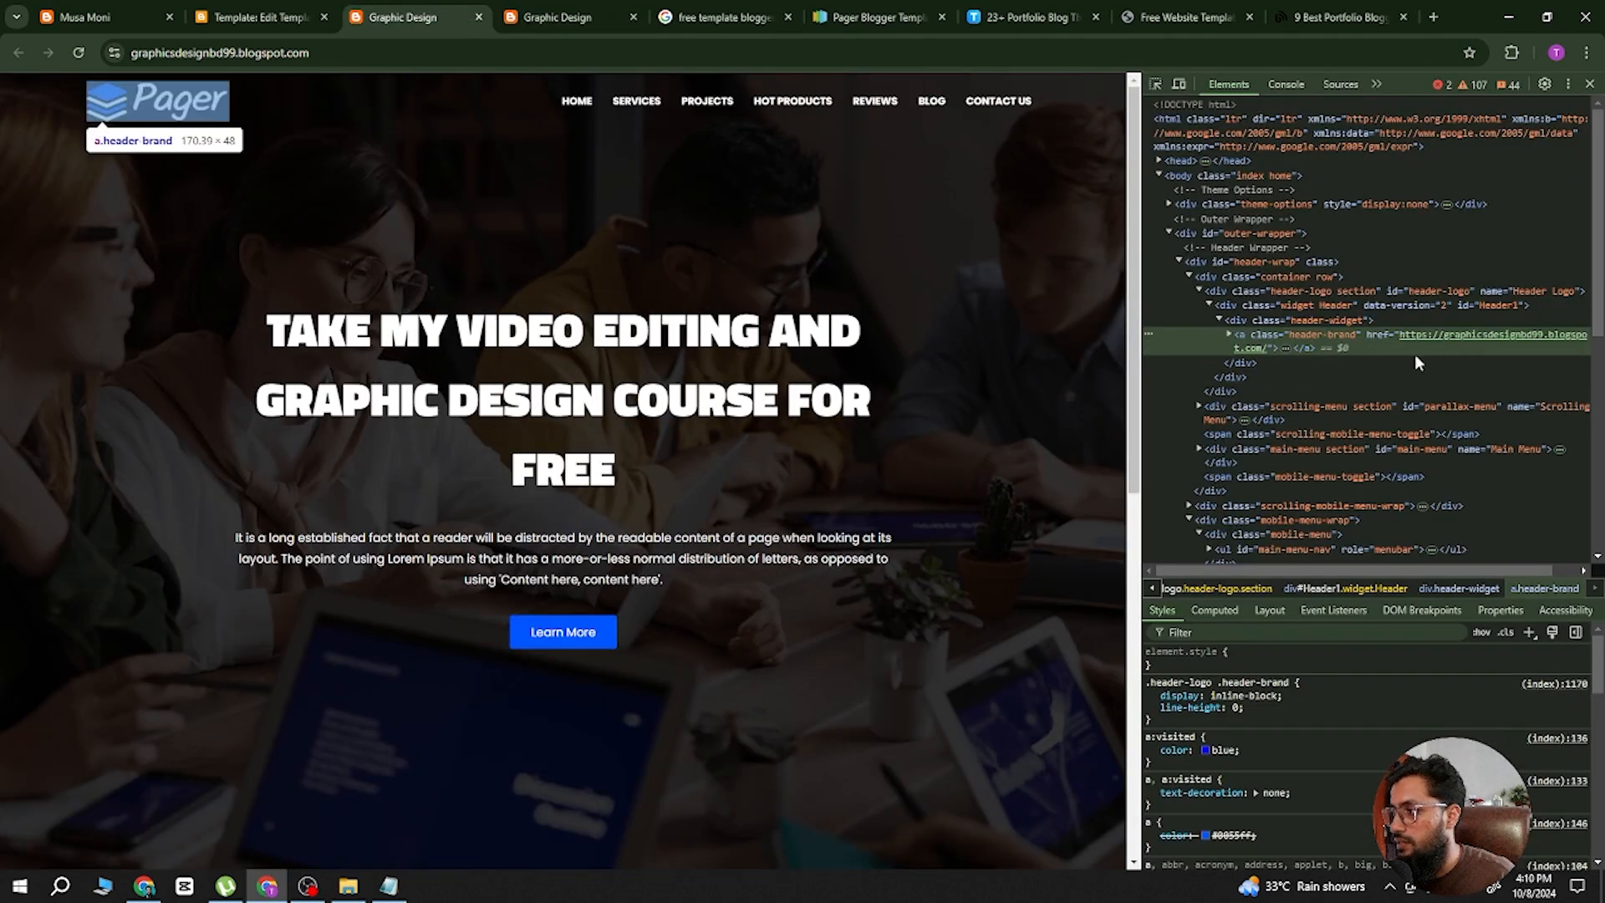
left_click_drag(1227, 570, 1250, 573)
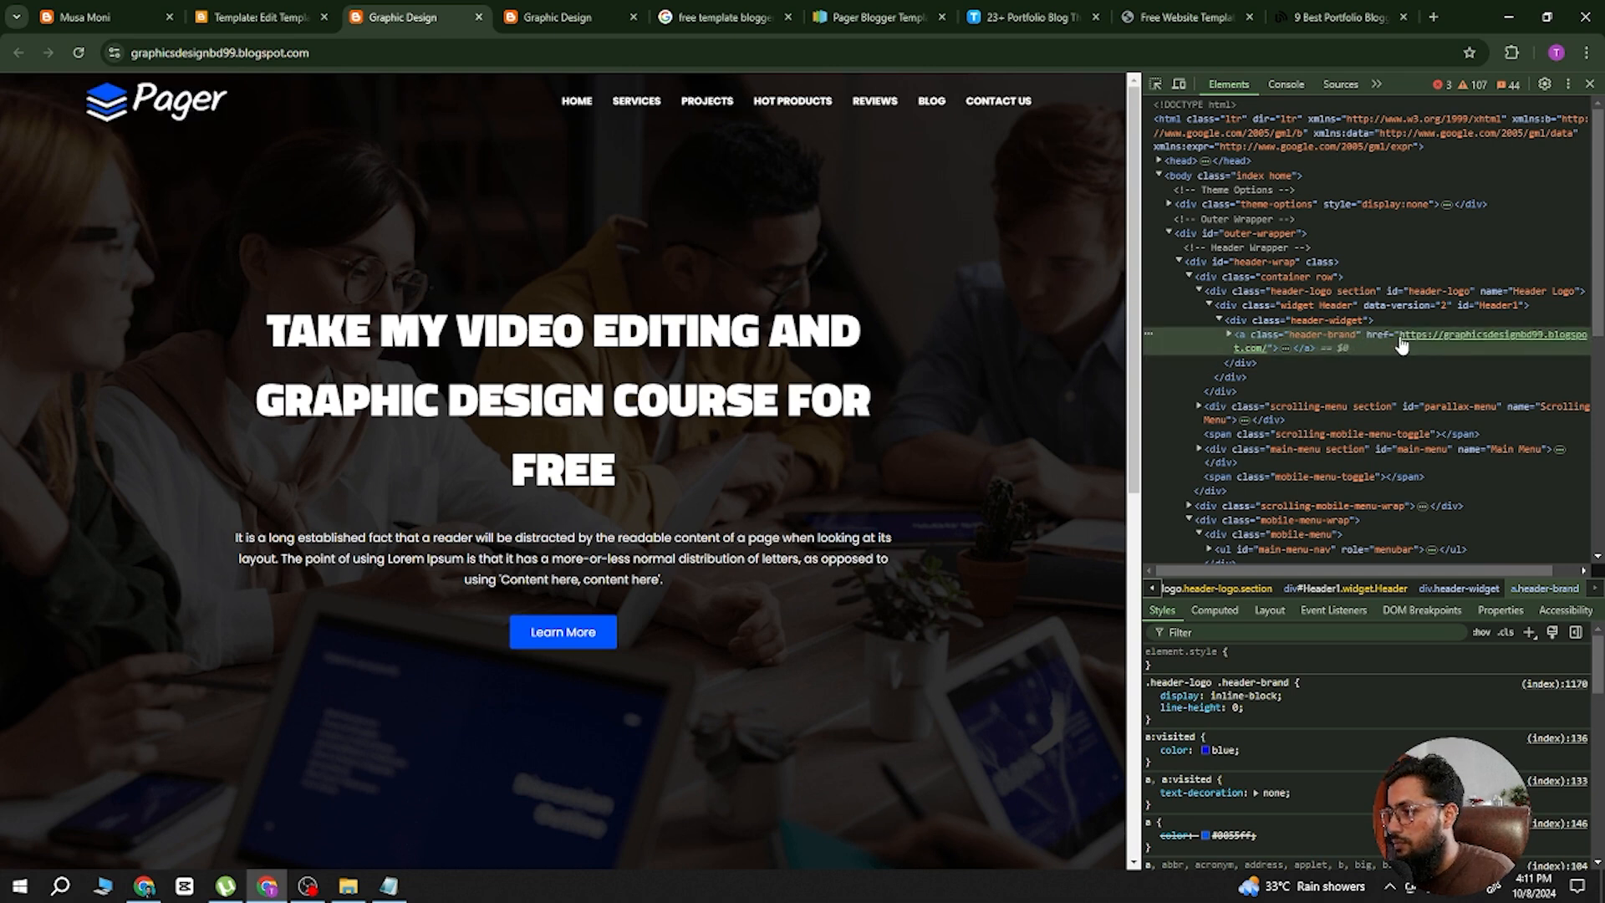
key("Right")
key("Right")
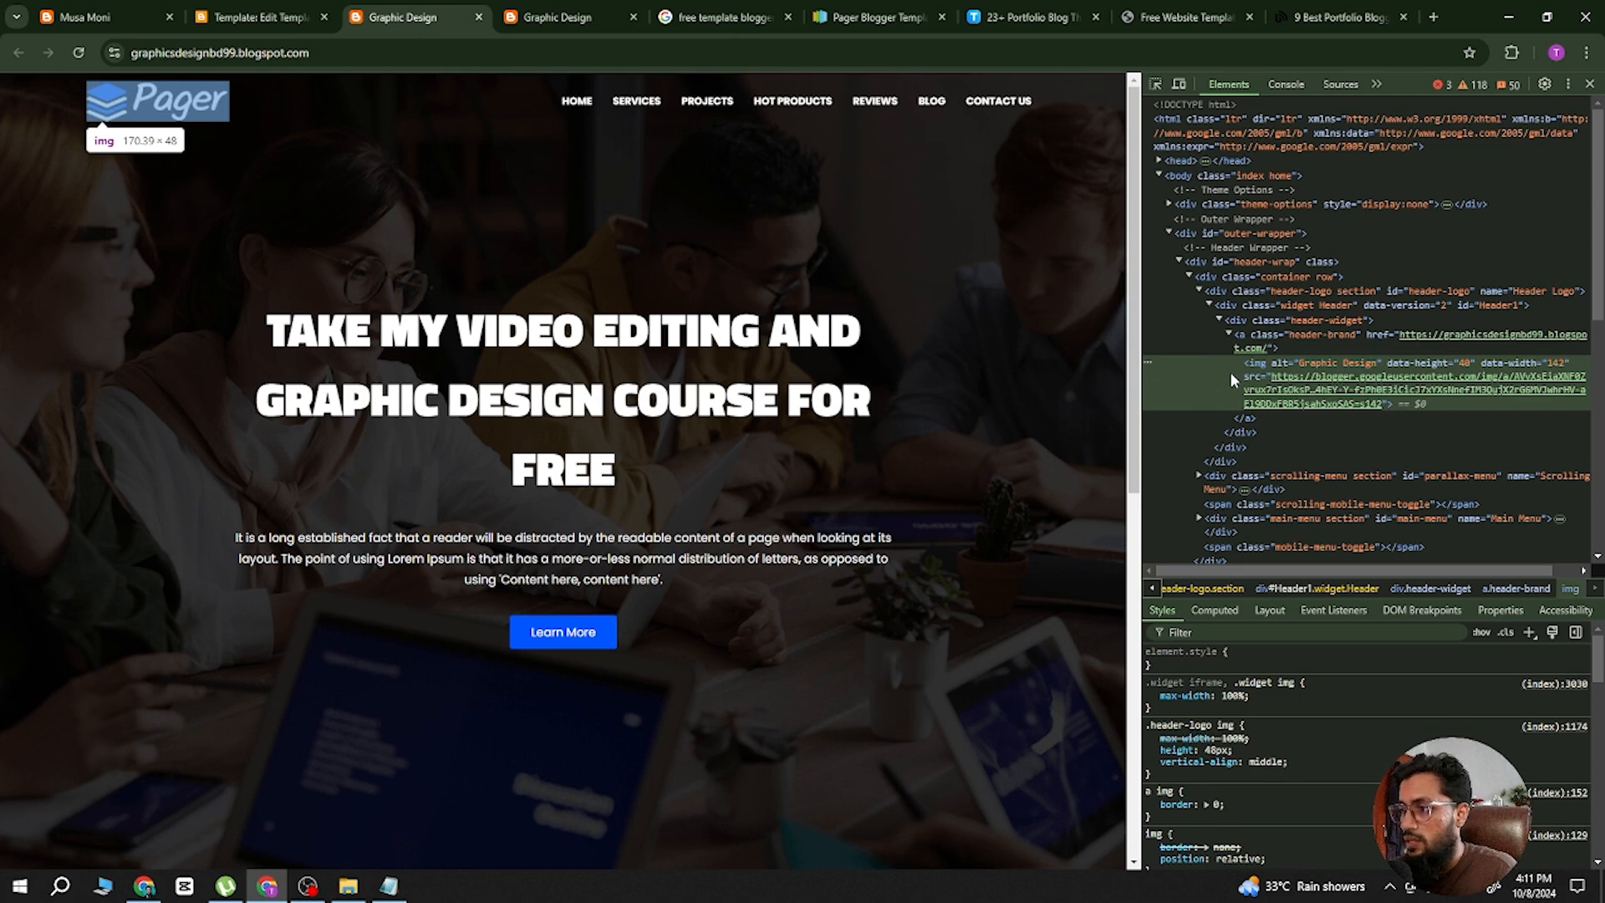
Try a theme-code search for "img alt", and copy the logo image's full address by opening its source link from the inspected page.
left_click(248, 18)
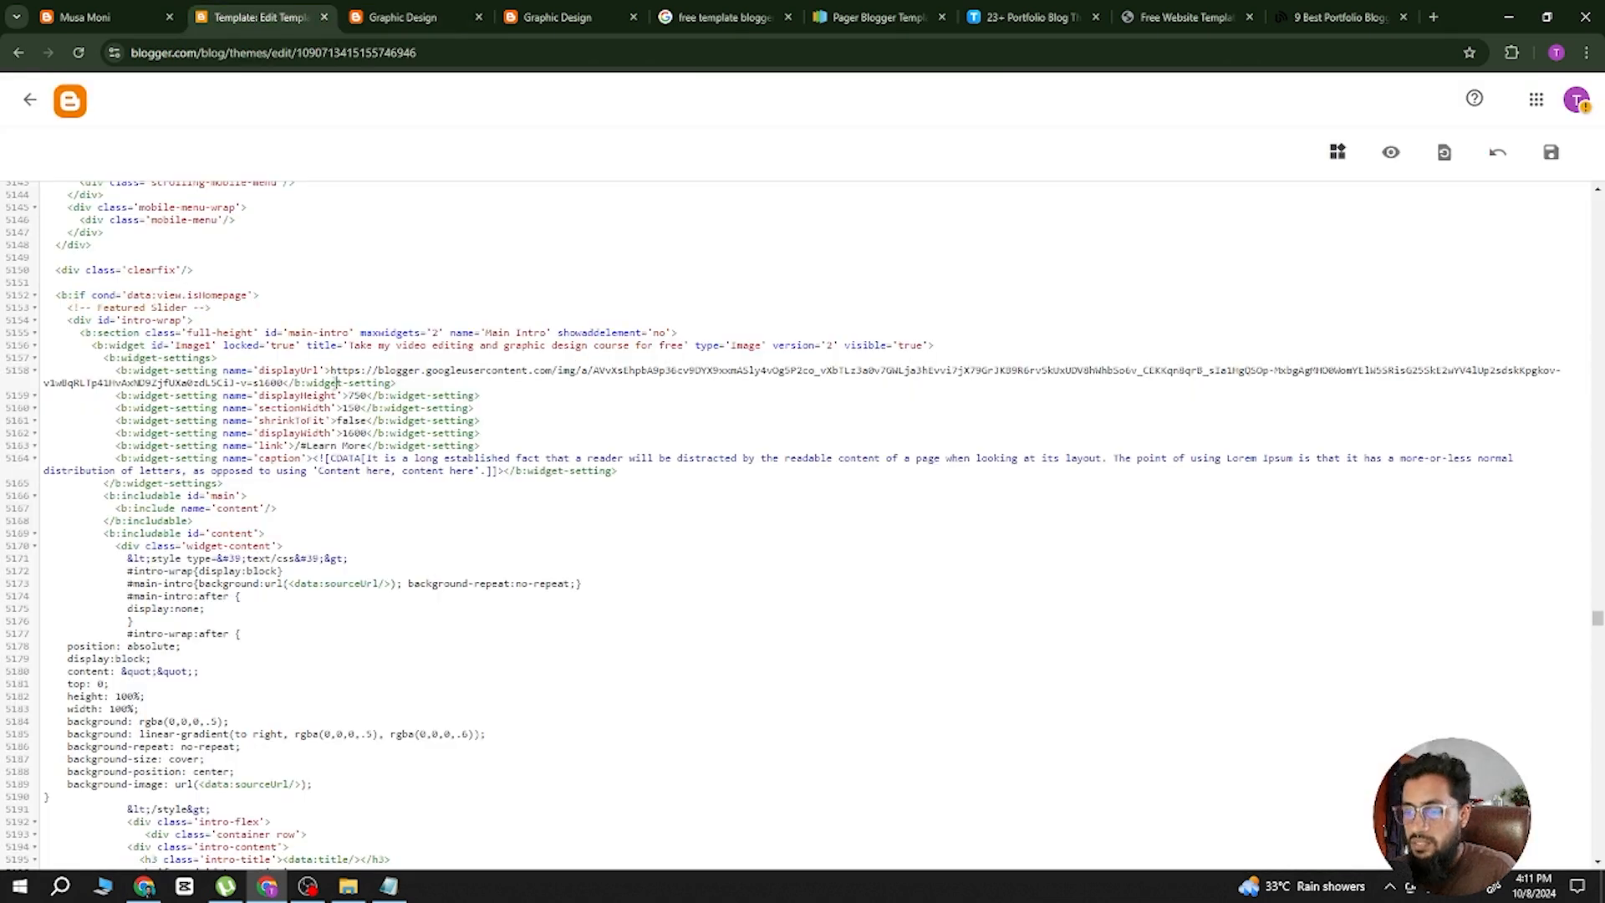
key("ctrl+f")
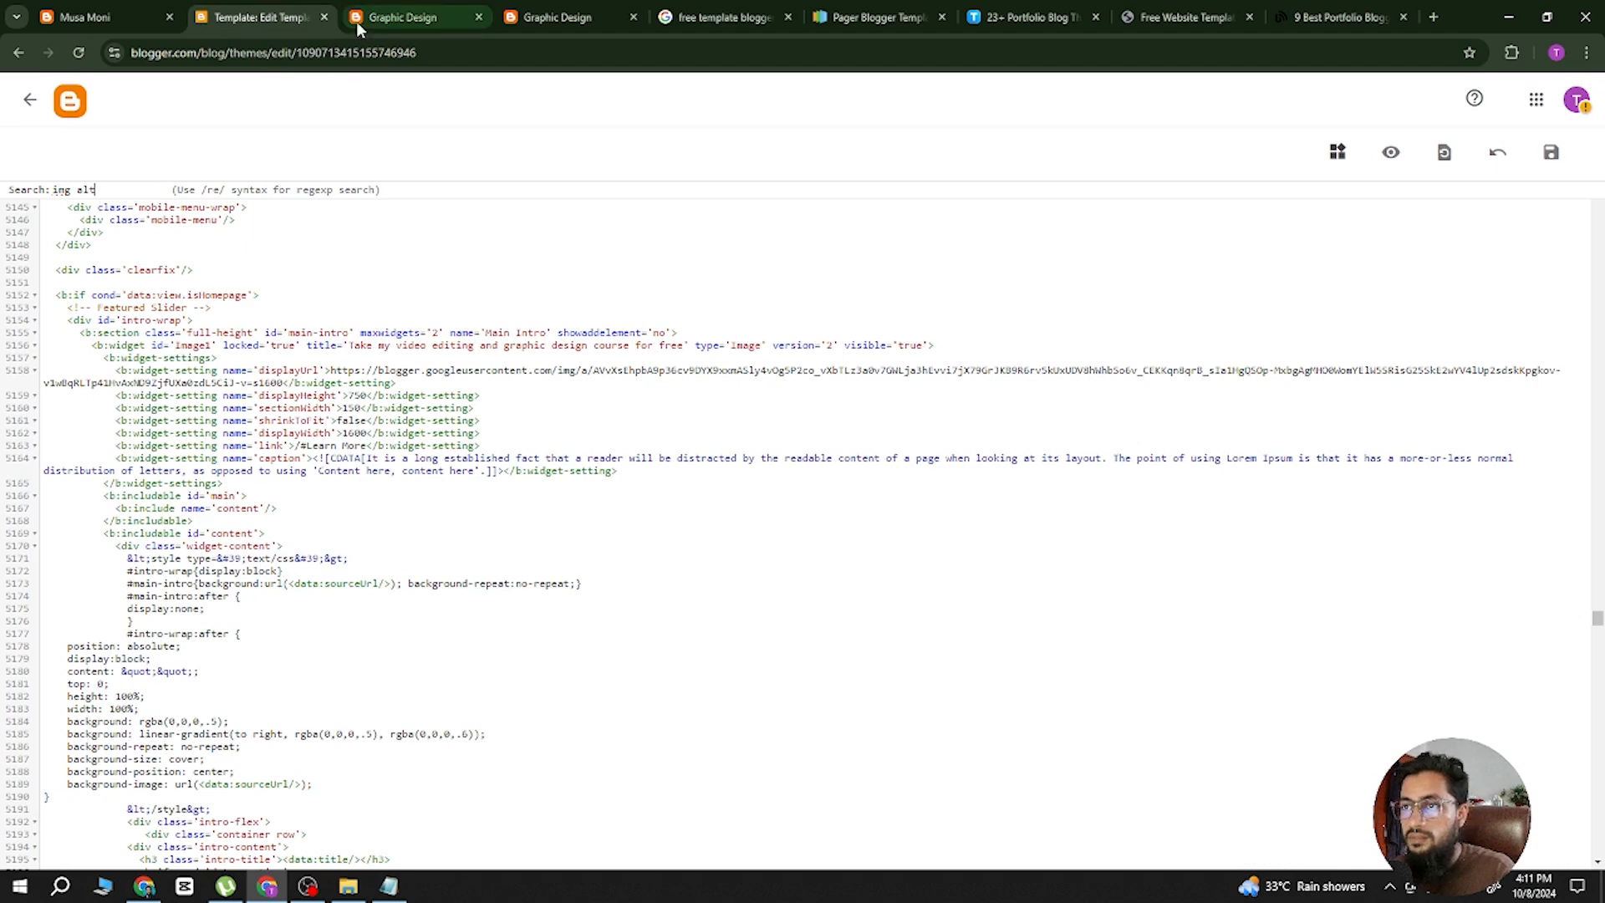
left_click(402, 16)
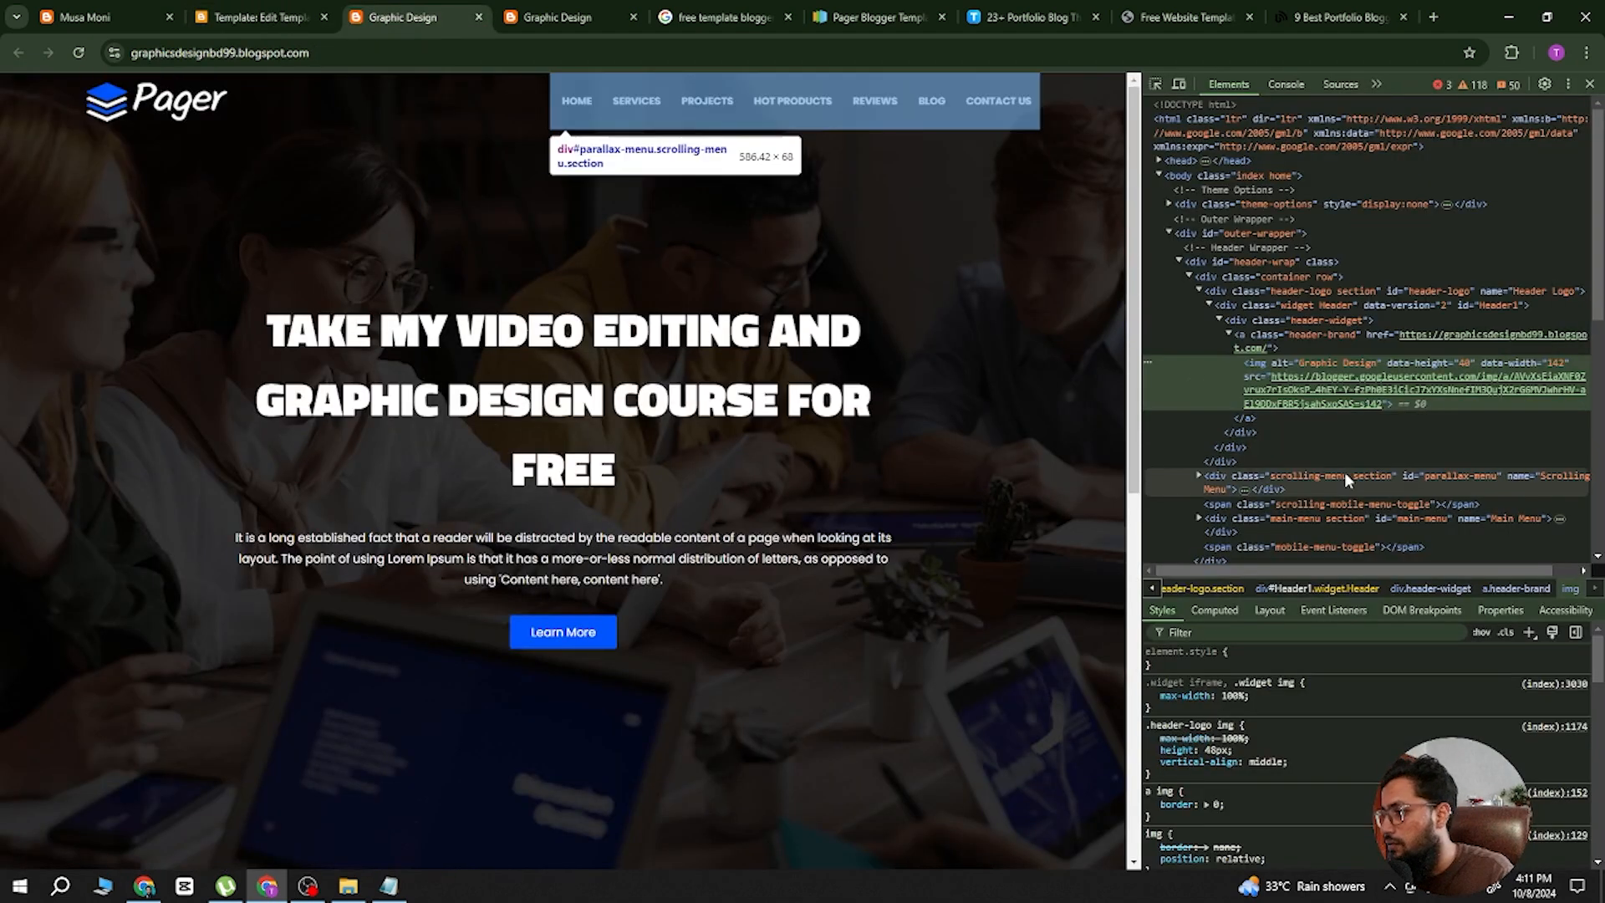
mouse_move(1401, 378)
left_click(1401, 344)
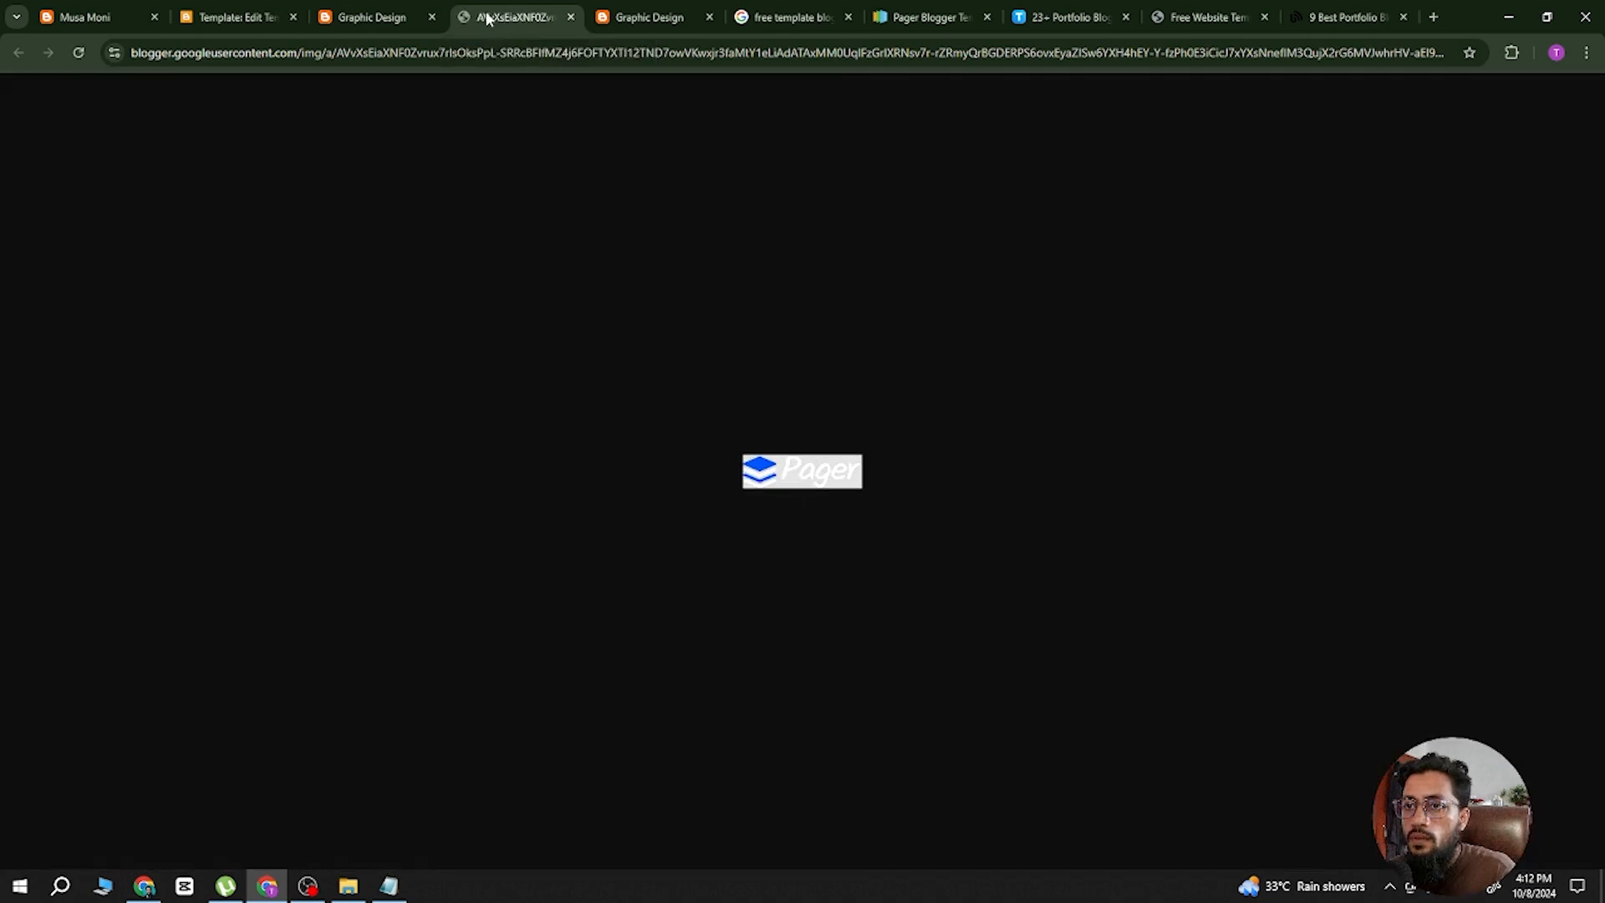
left_click(419, 53)
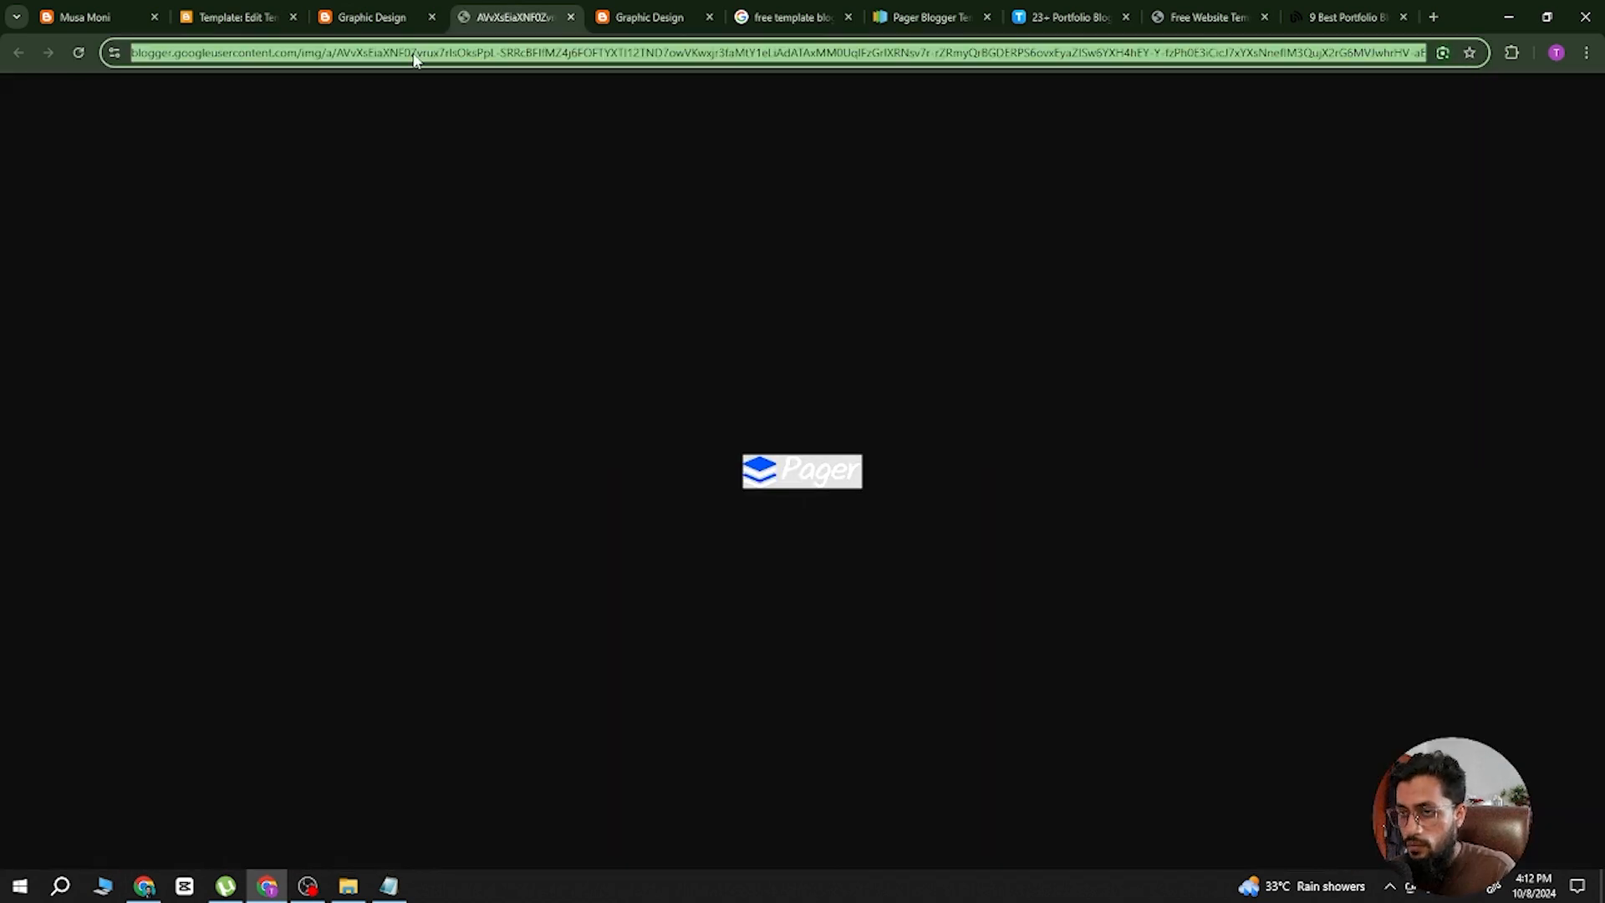
Search the theme code for the copied logo image address to locate the Header Logo widget's displayUrl setting.
left_click(242, 17)
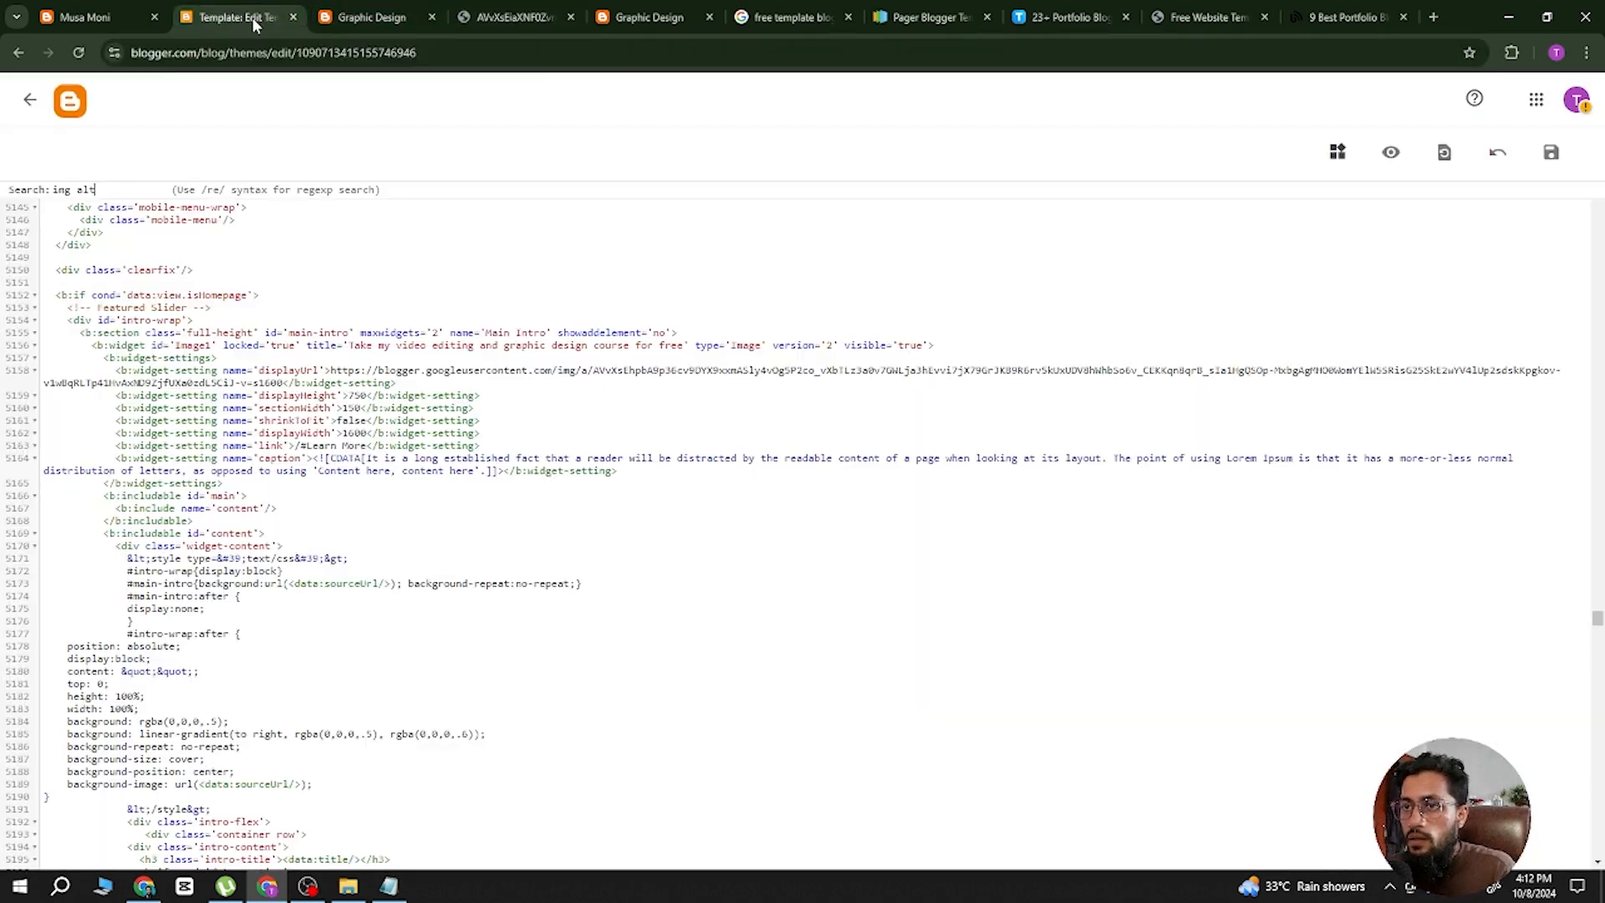
key("ctrl+a")
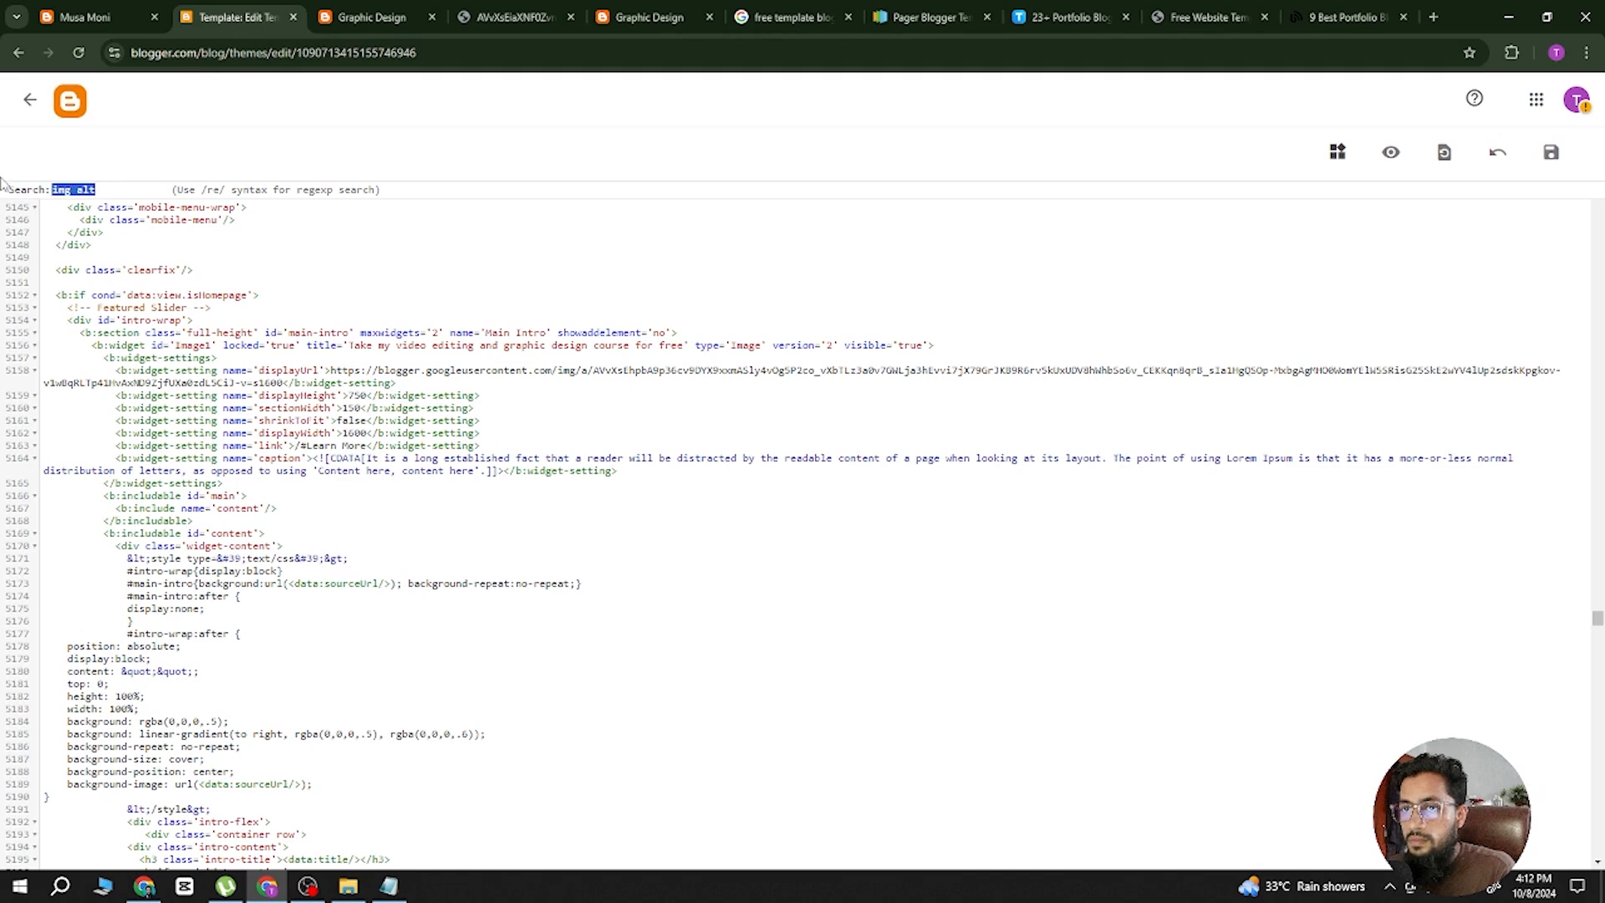
type("BR5jsahSxoSAS-s142")
key("Return")
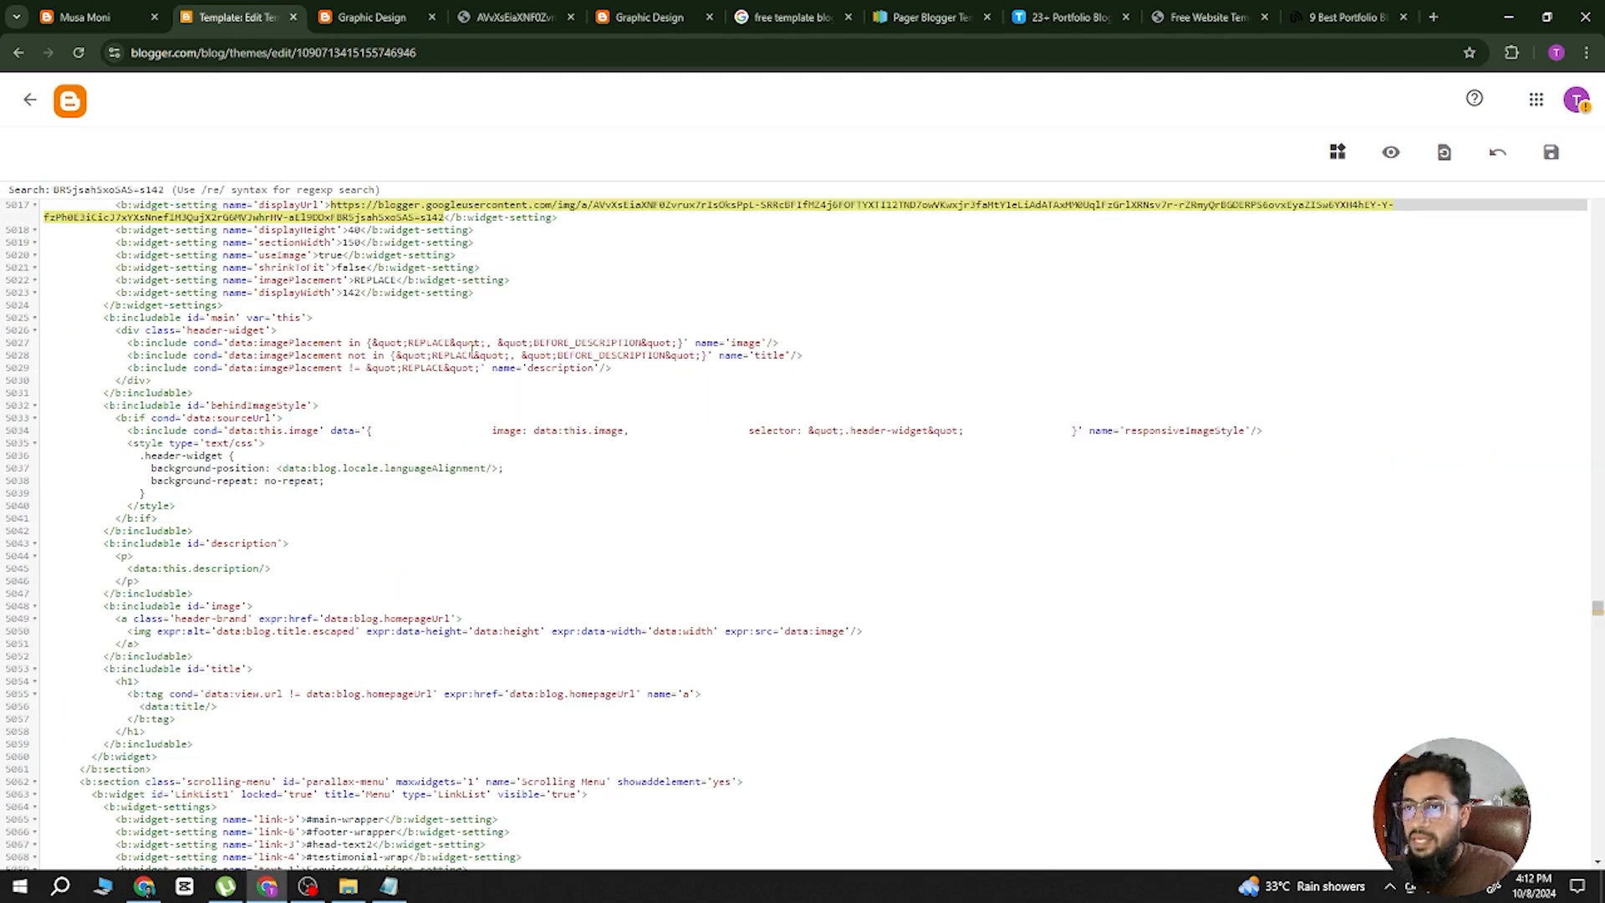
scroll(474, 351, "up", 1)
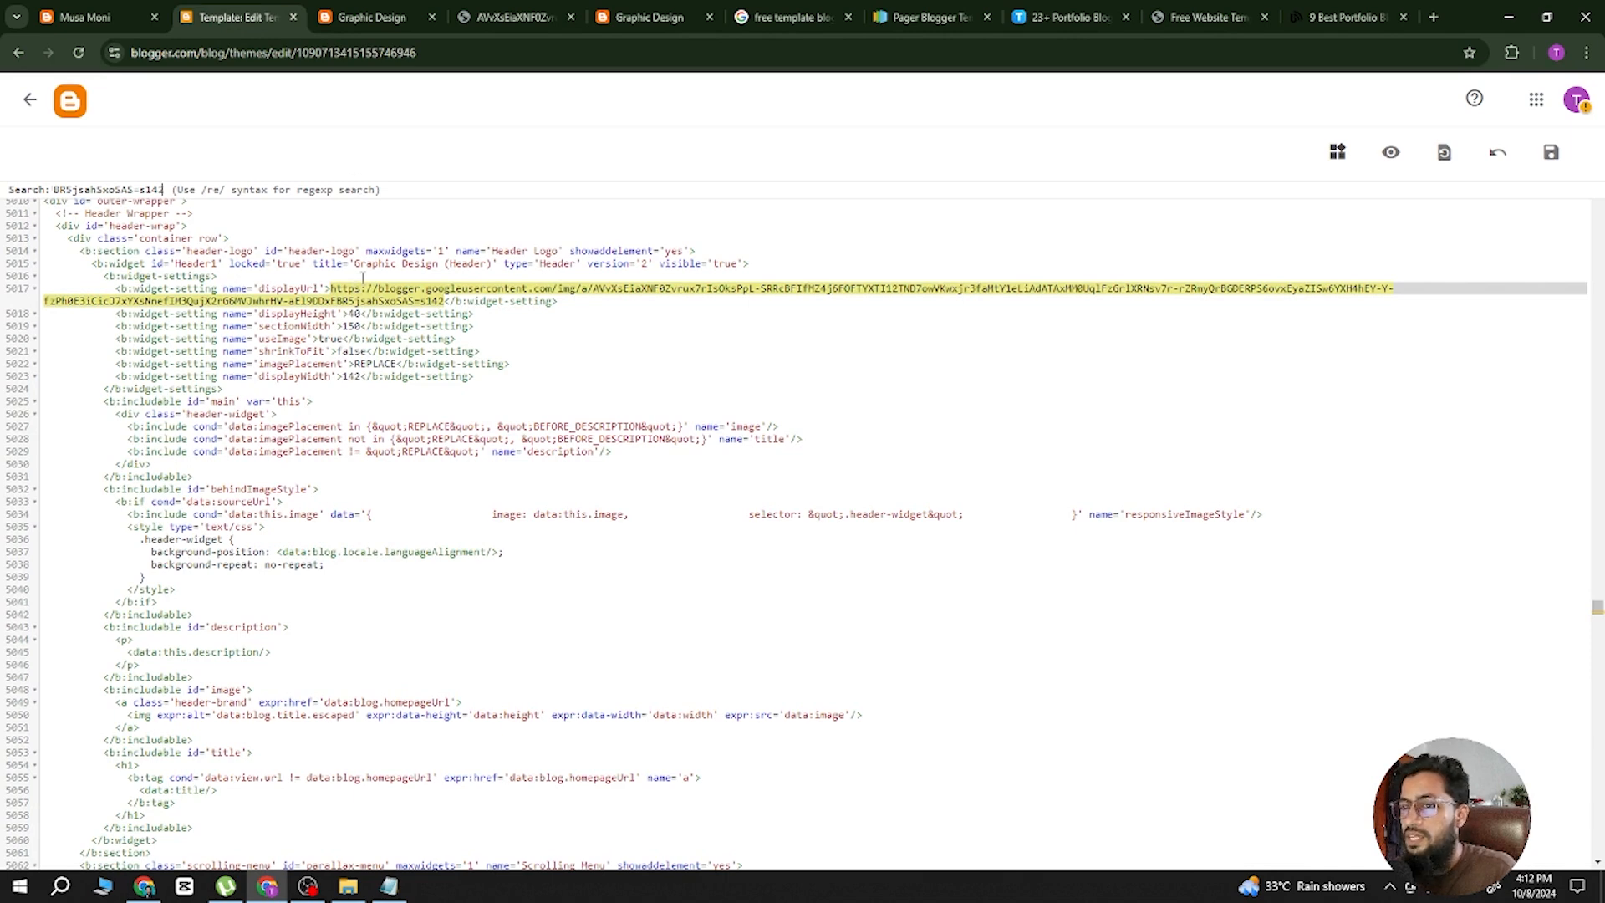
Open the Graphic Design blog's posts in a separate Blogger tab and create a new post.
left_click(107, 20)
left_click(227, 17)
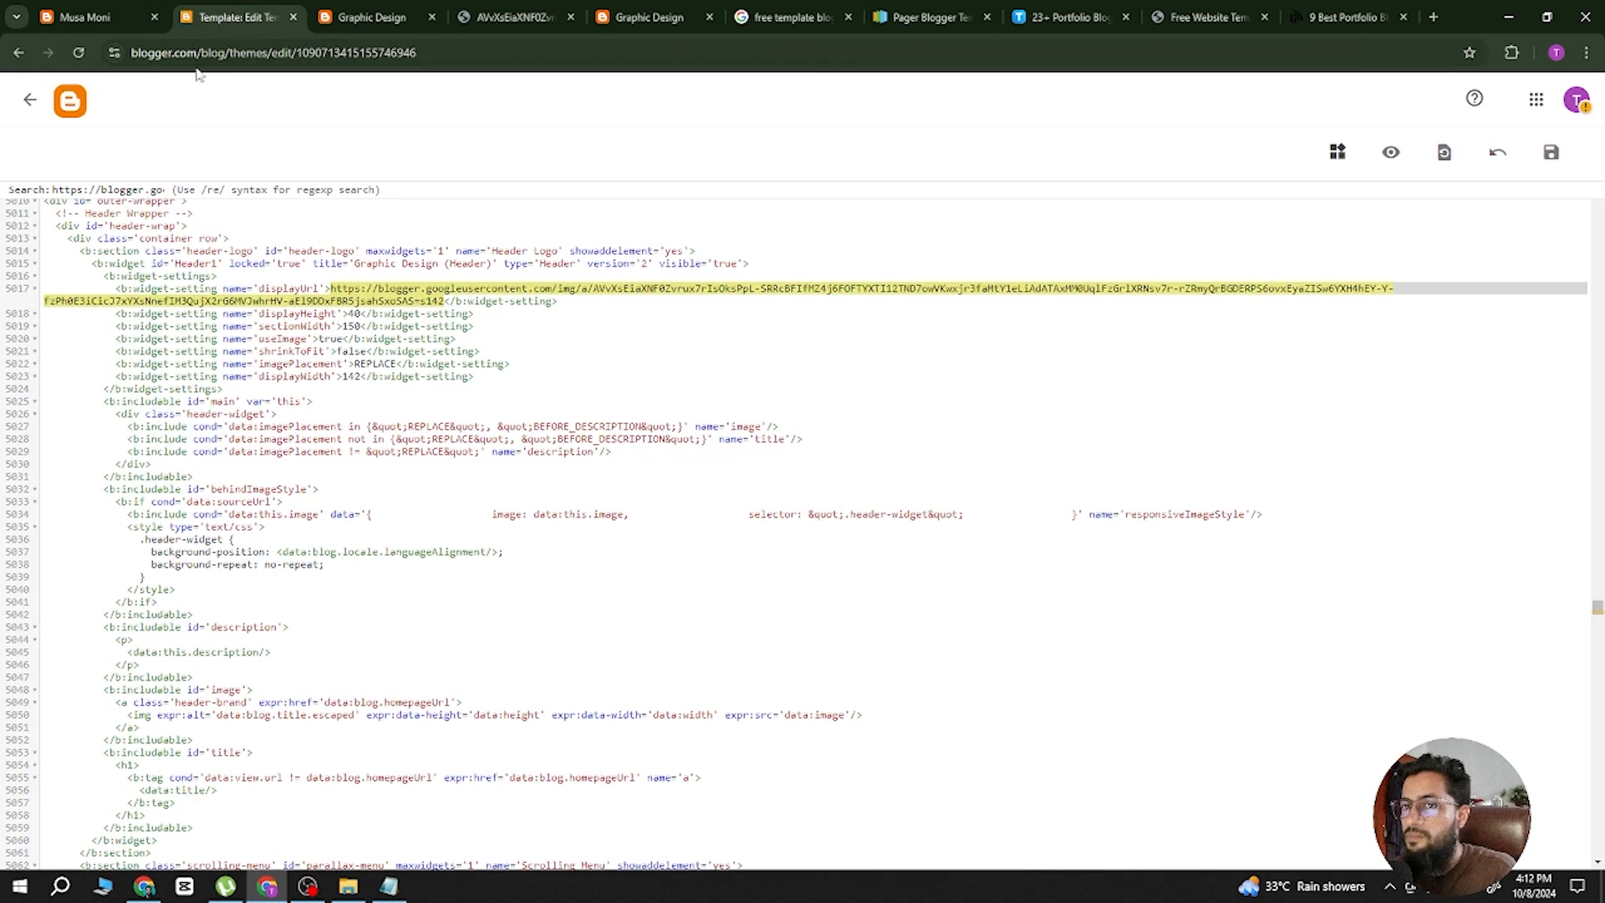
middle_click(75, 109)
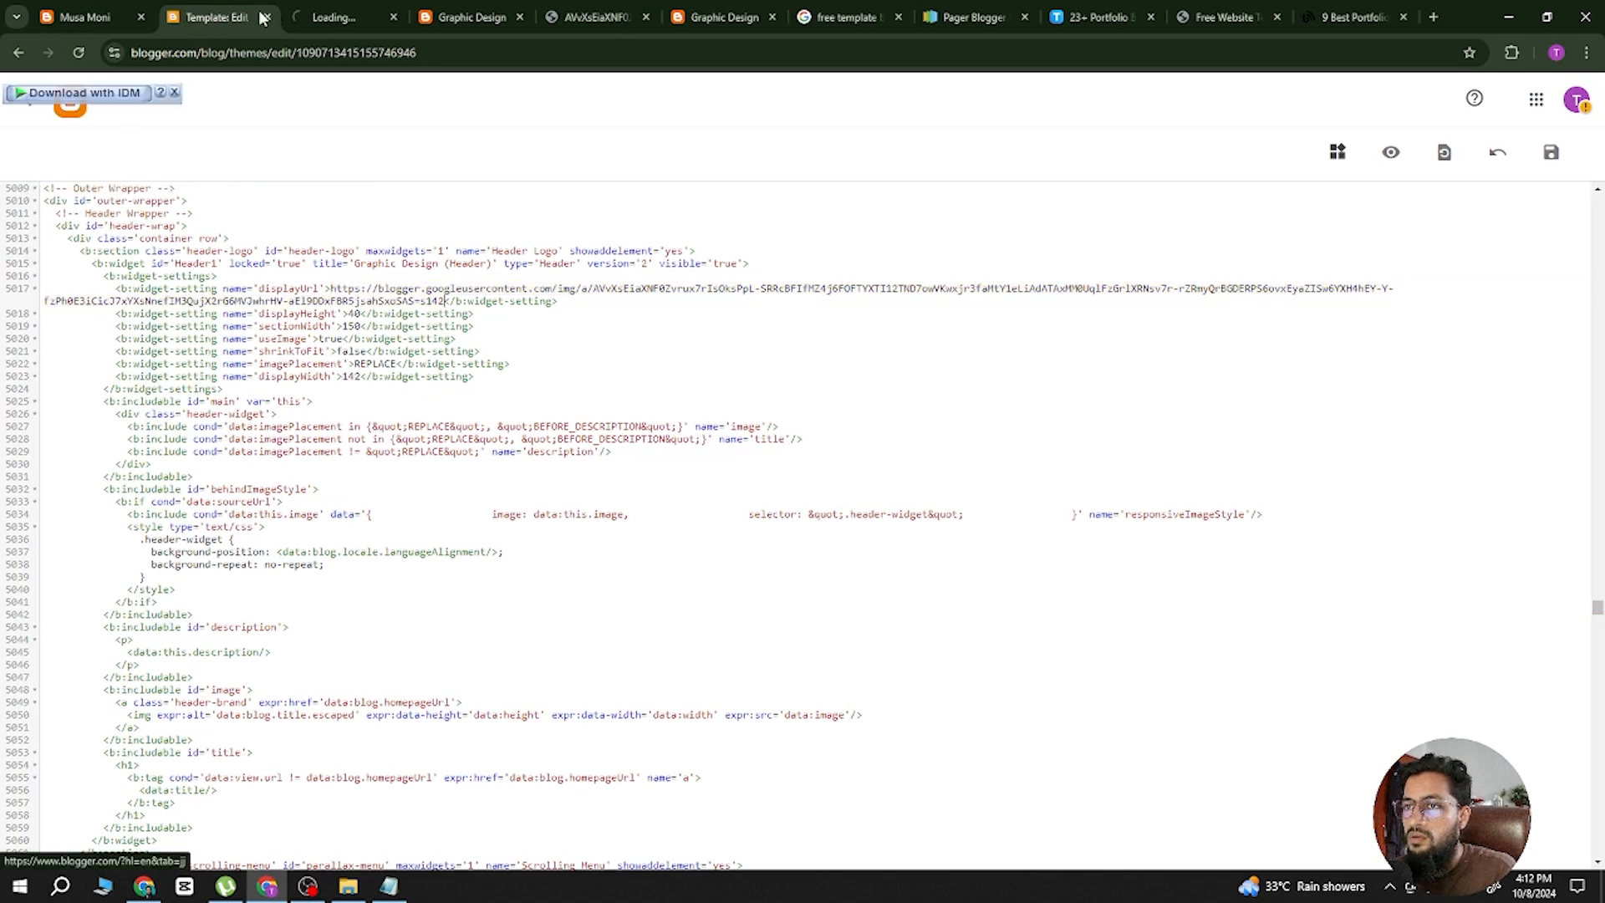
left_click(338, 18)
left_click(201, 17)
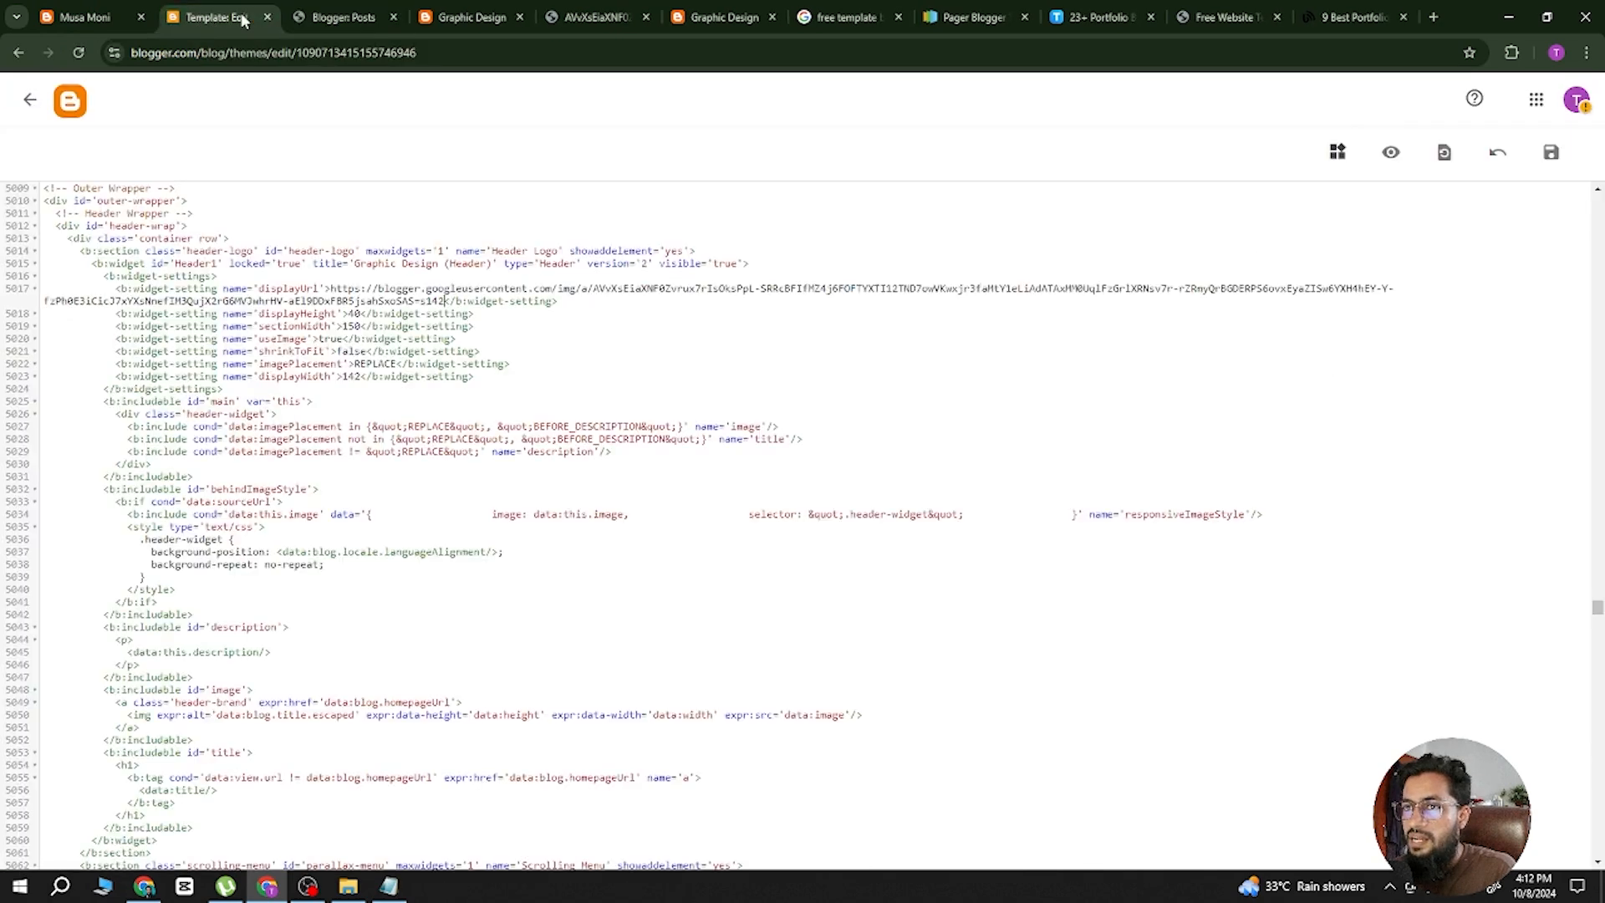
left_click(316, 25)
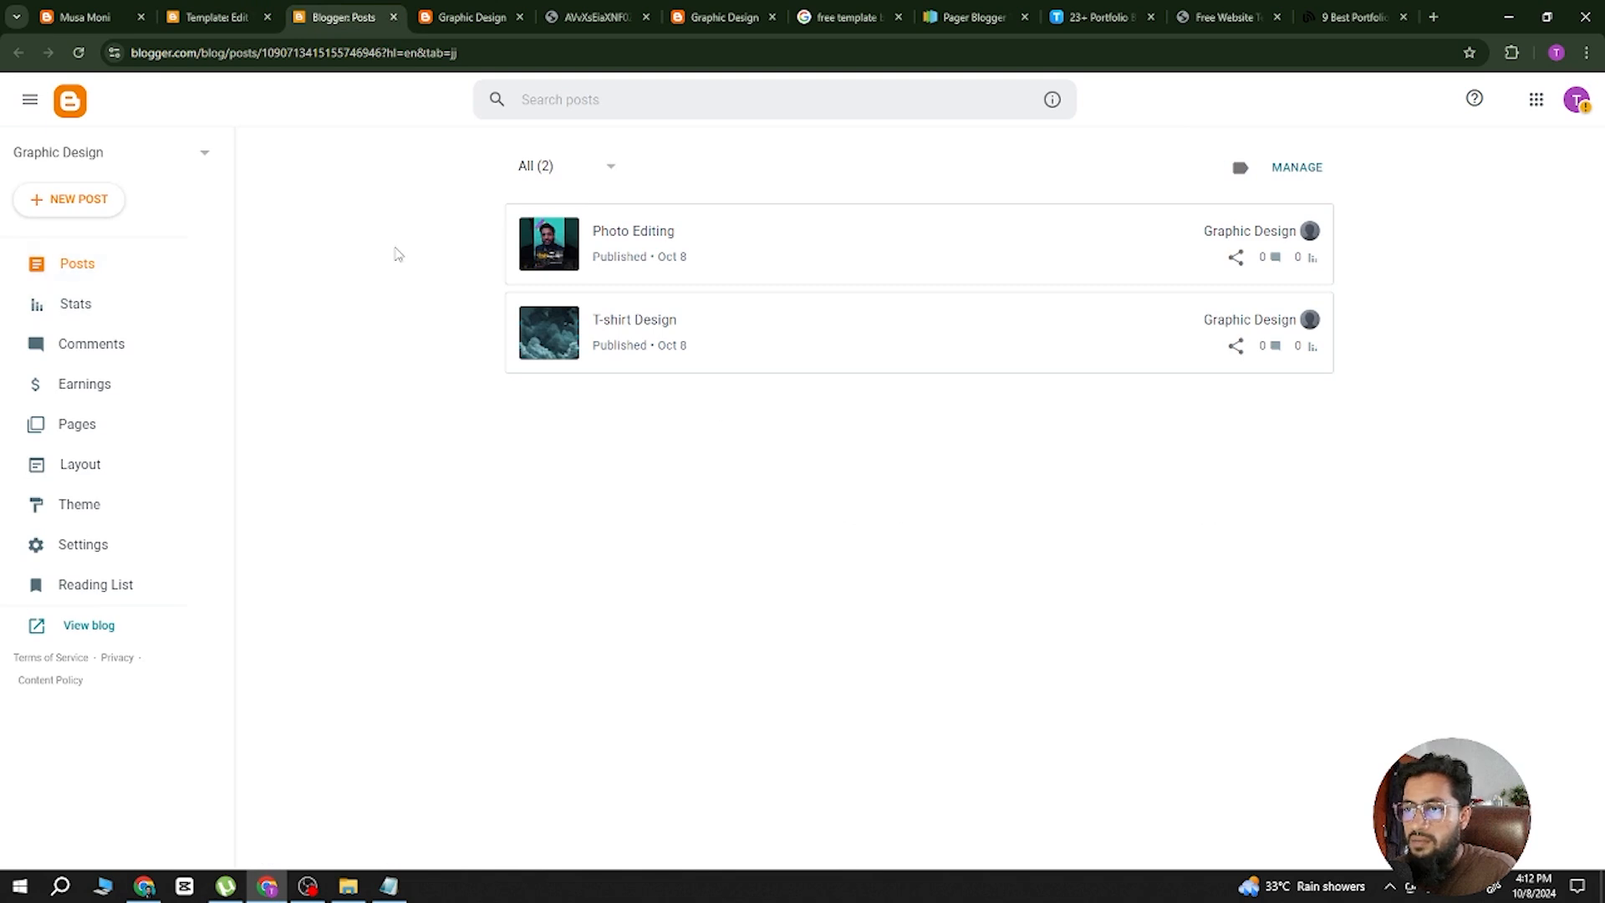
left_click(71, 201)
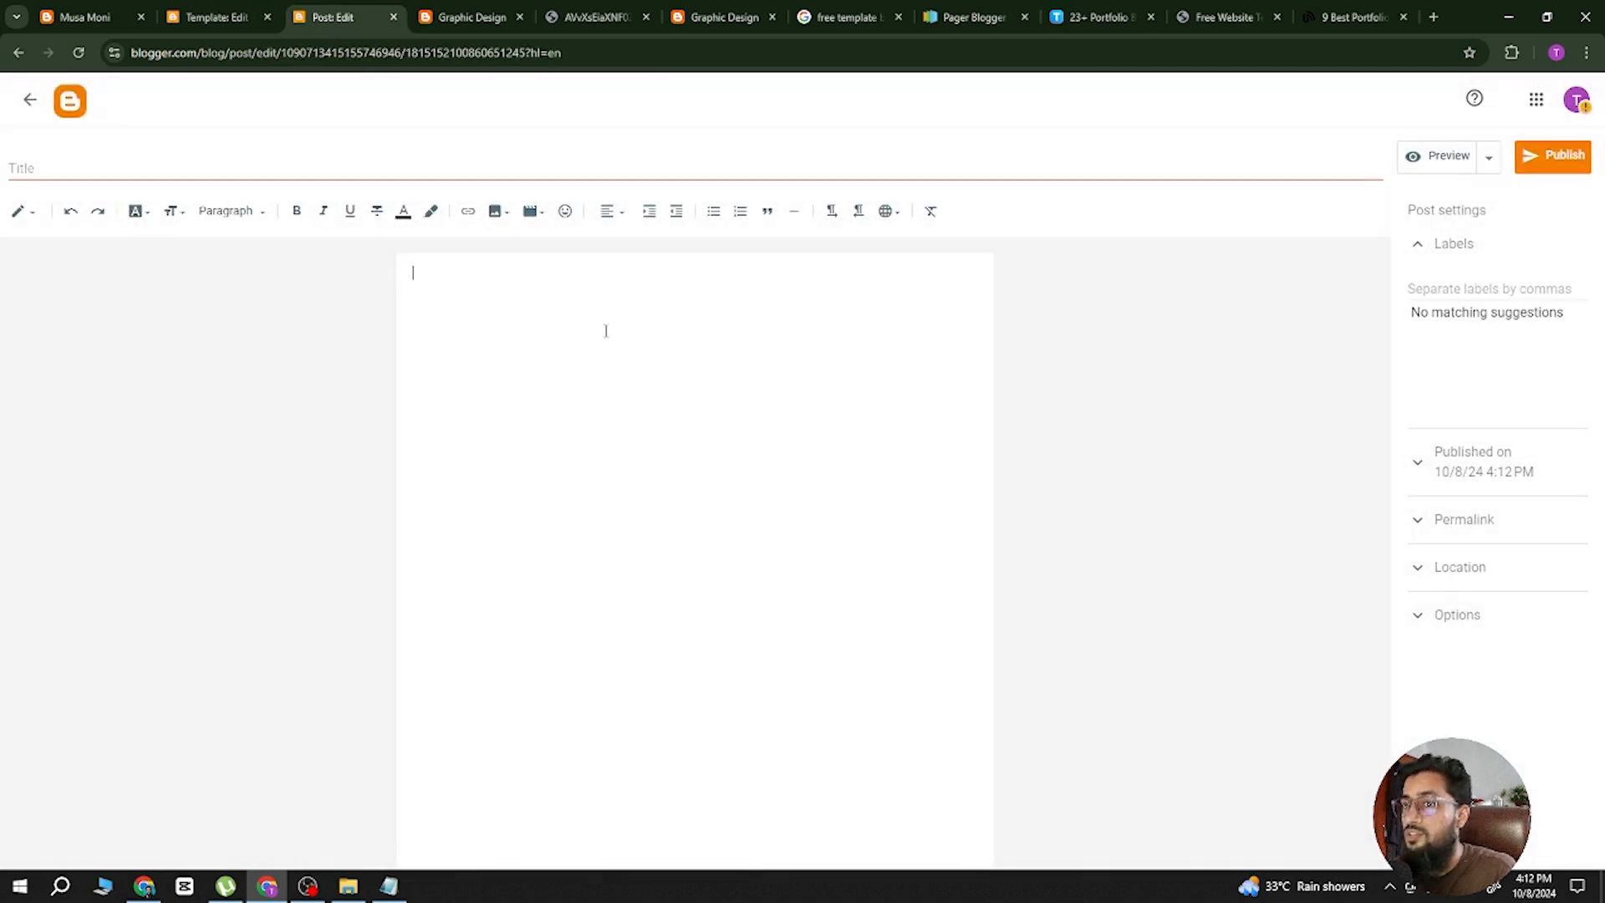
Upload the logo file 1.png from the logo folder on the Desktop into the new post.
left_click(494, 214)
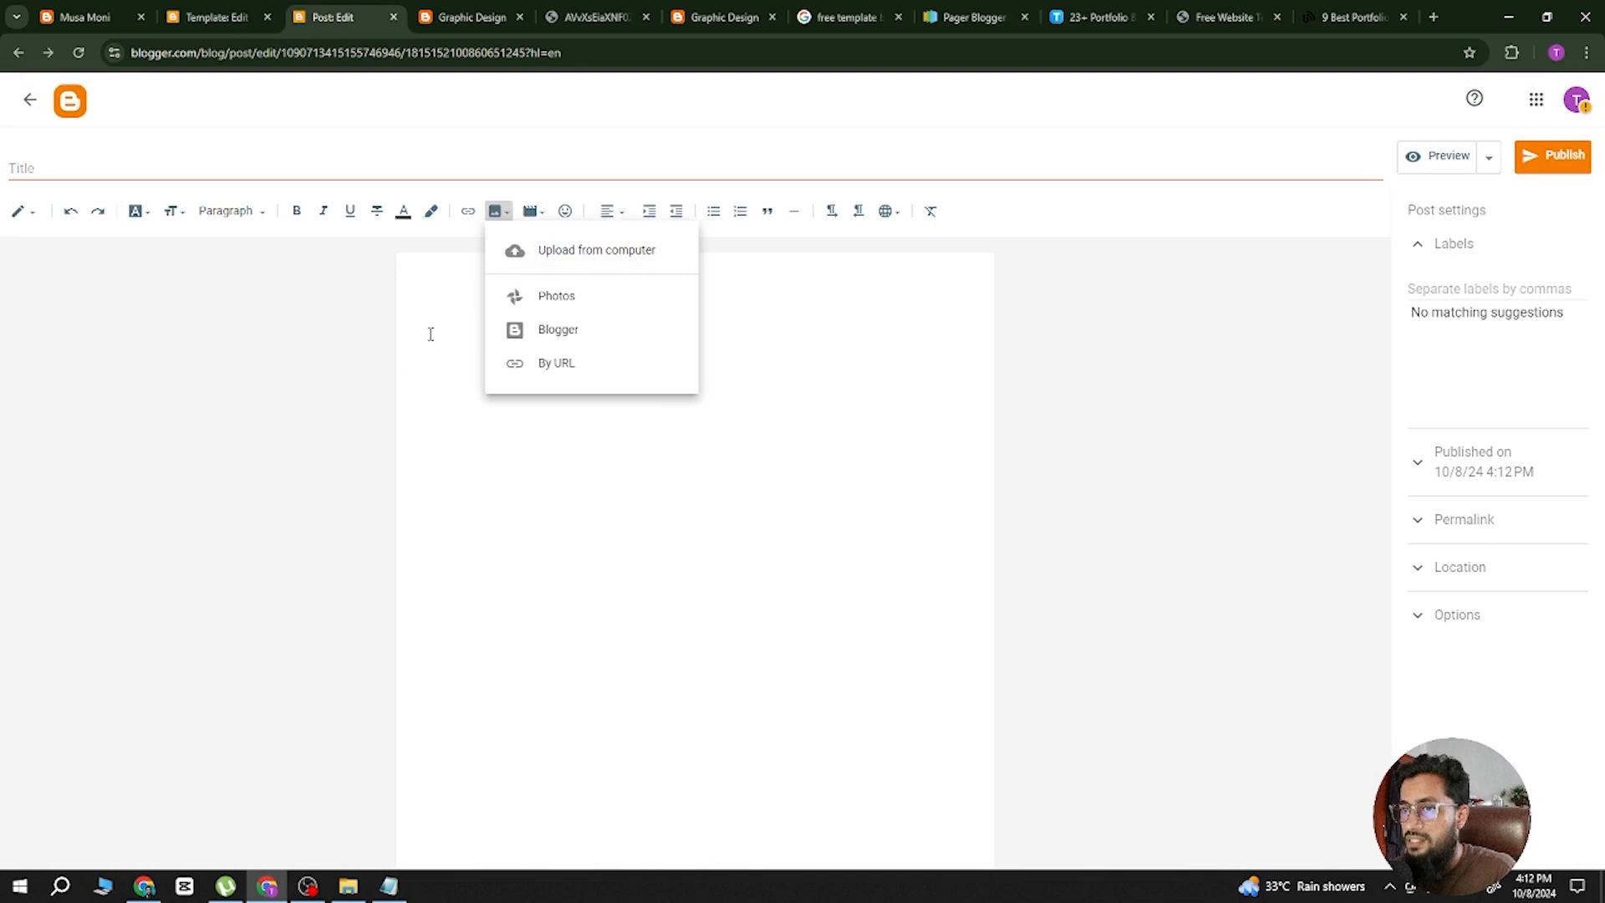
left_click(430, 333)
left_click(500, 212)
left_click(533, 255)
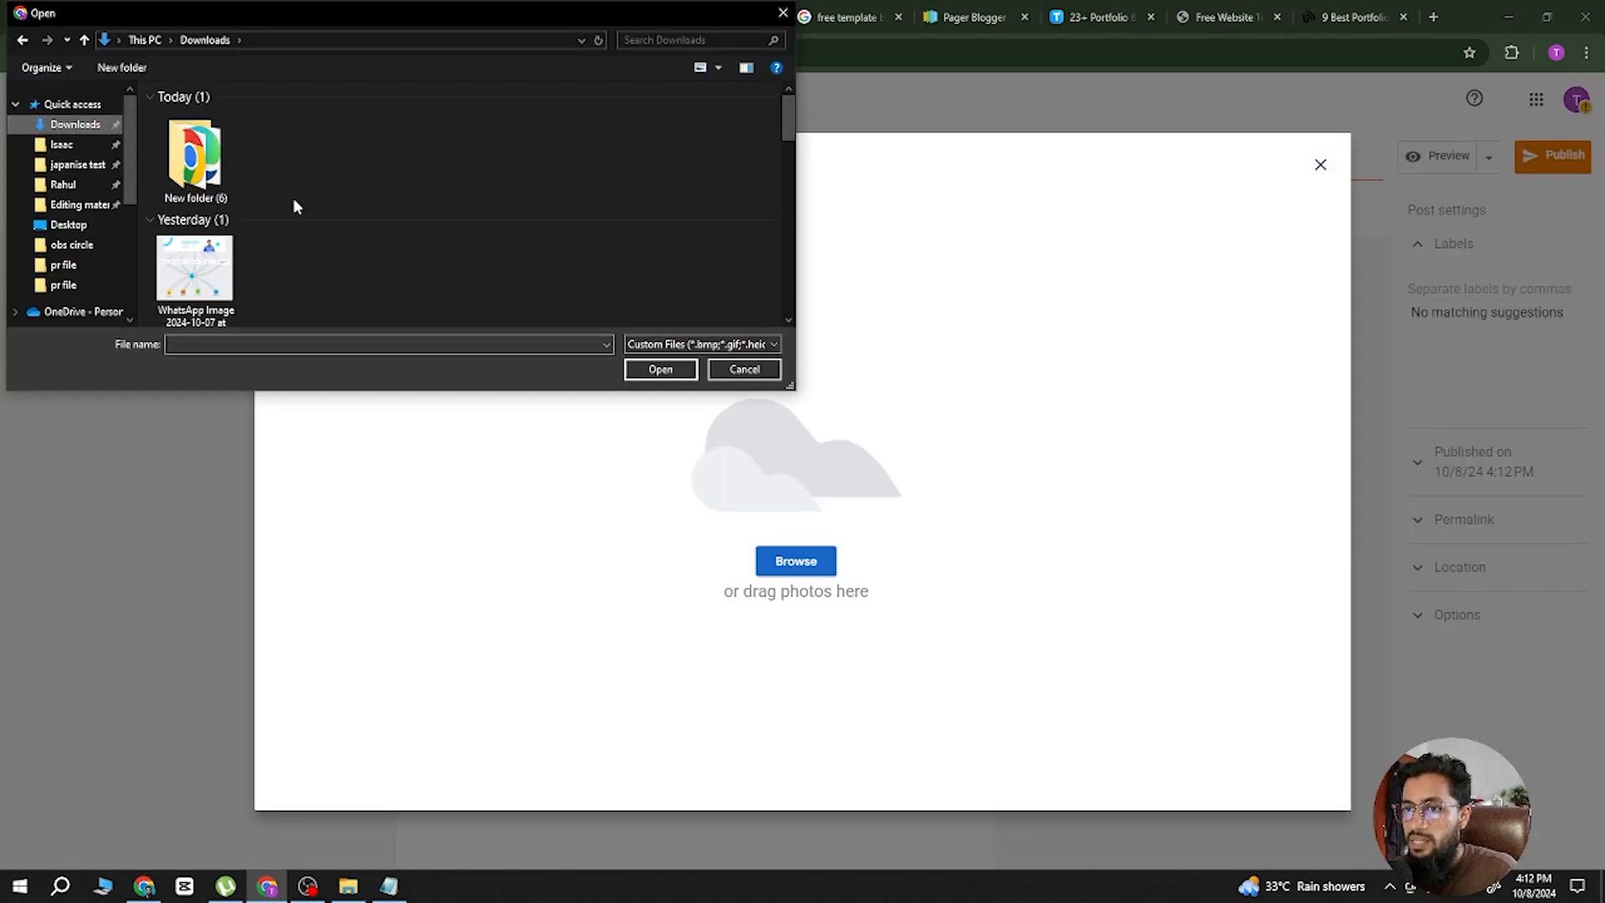
scroll(264, 221, "down", 6)
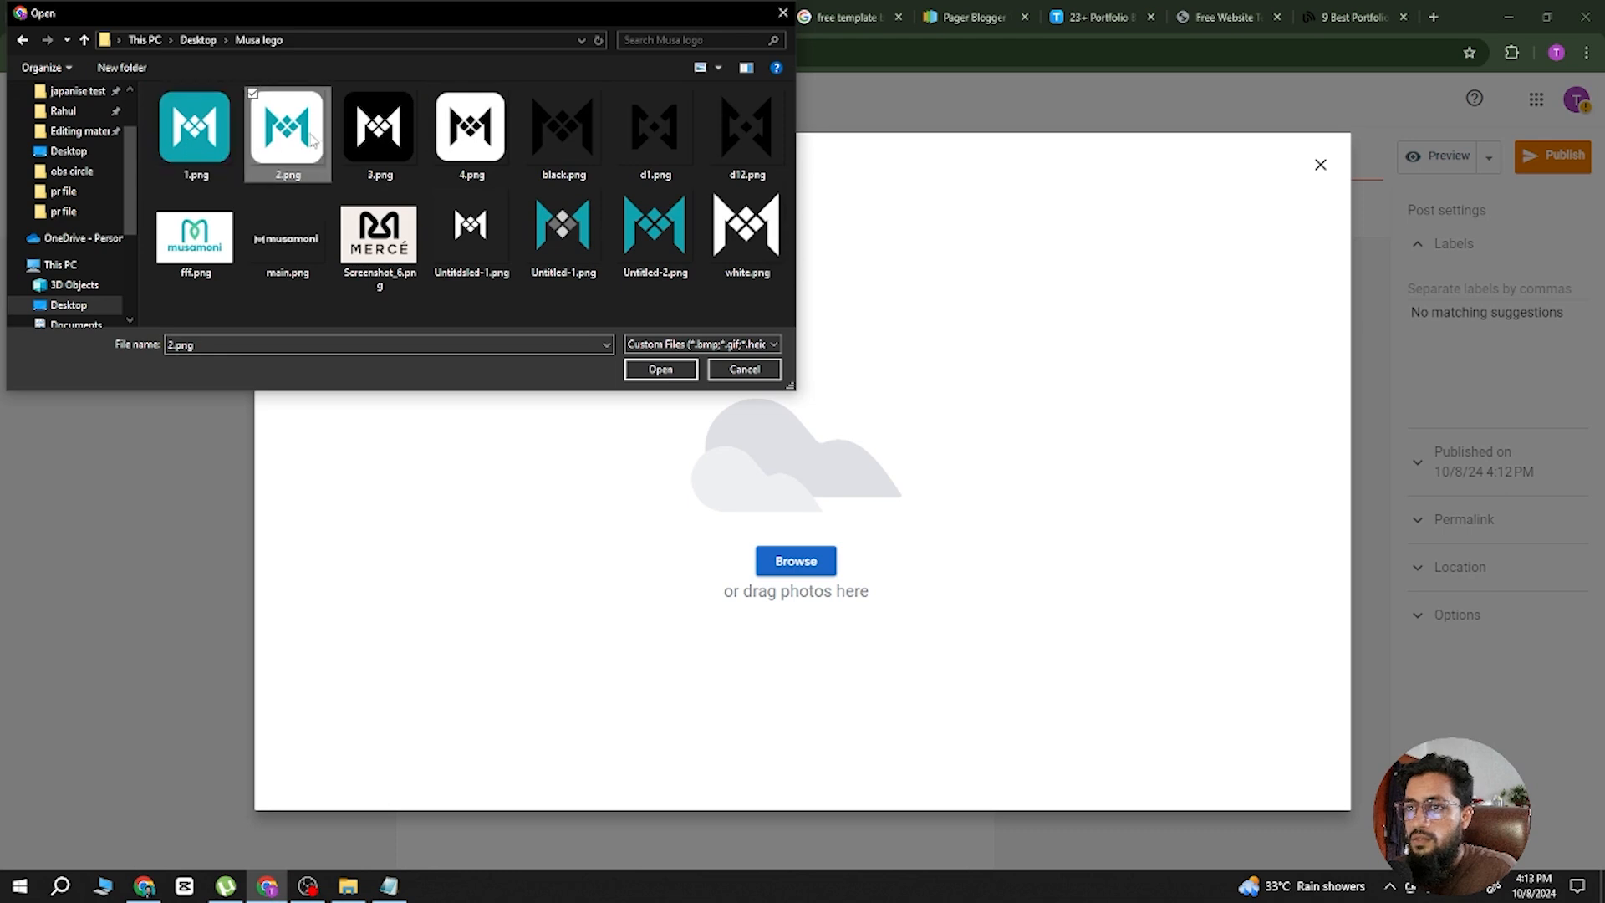
left_click(182, 138)
left_click(680, 372)
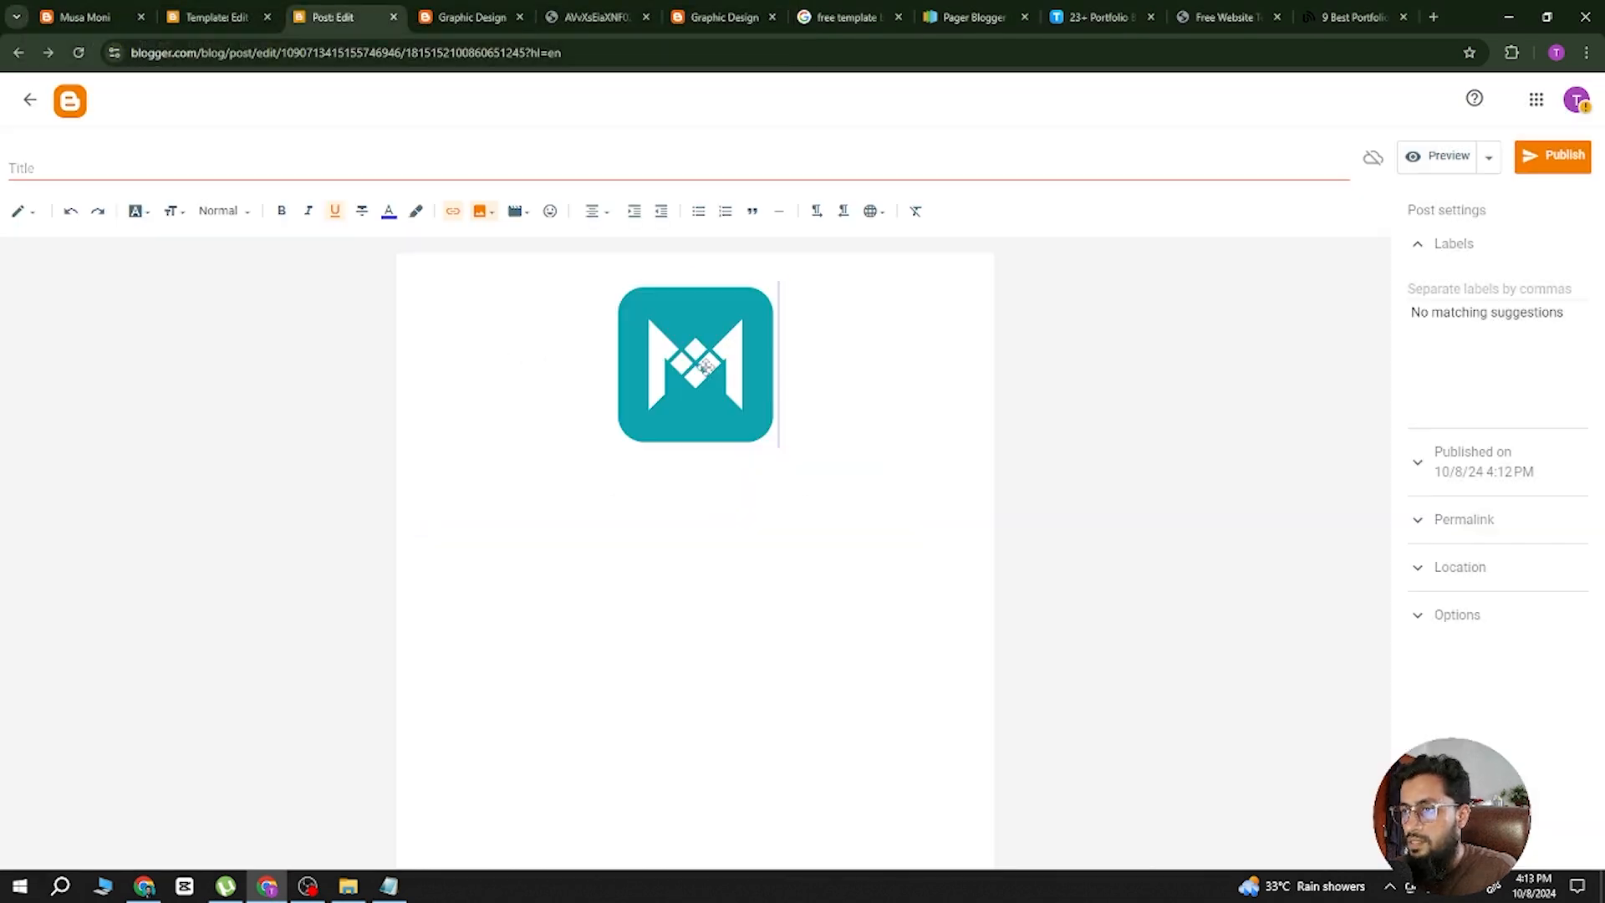
Copy the image address of the logo uploaded in the new post.
left_click(706, 367)
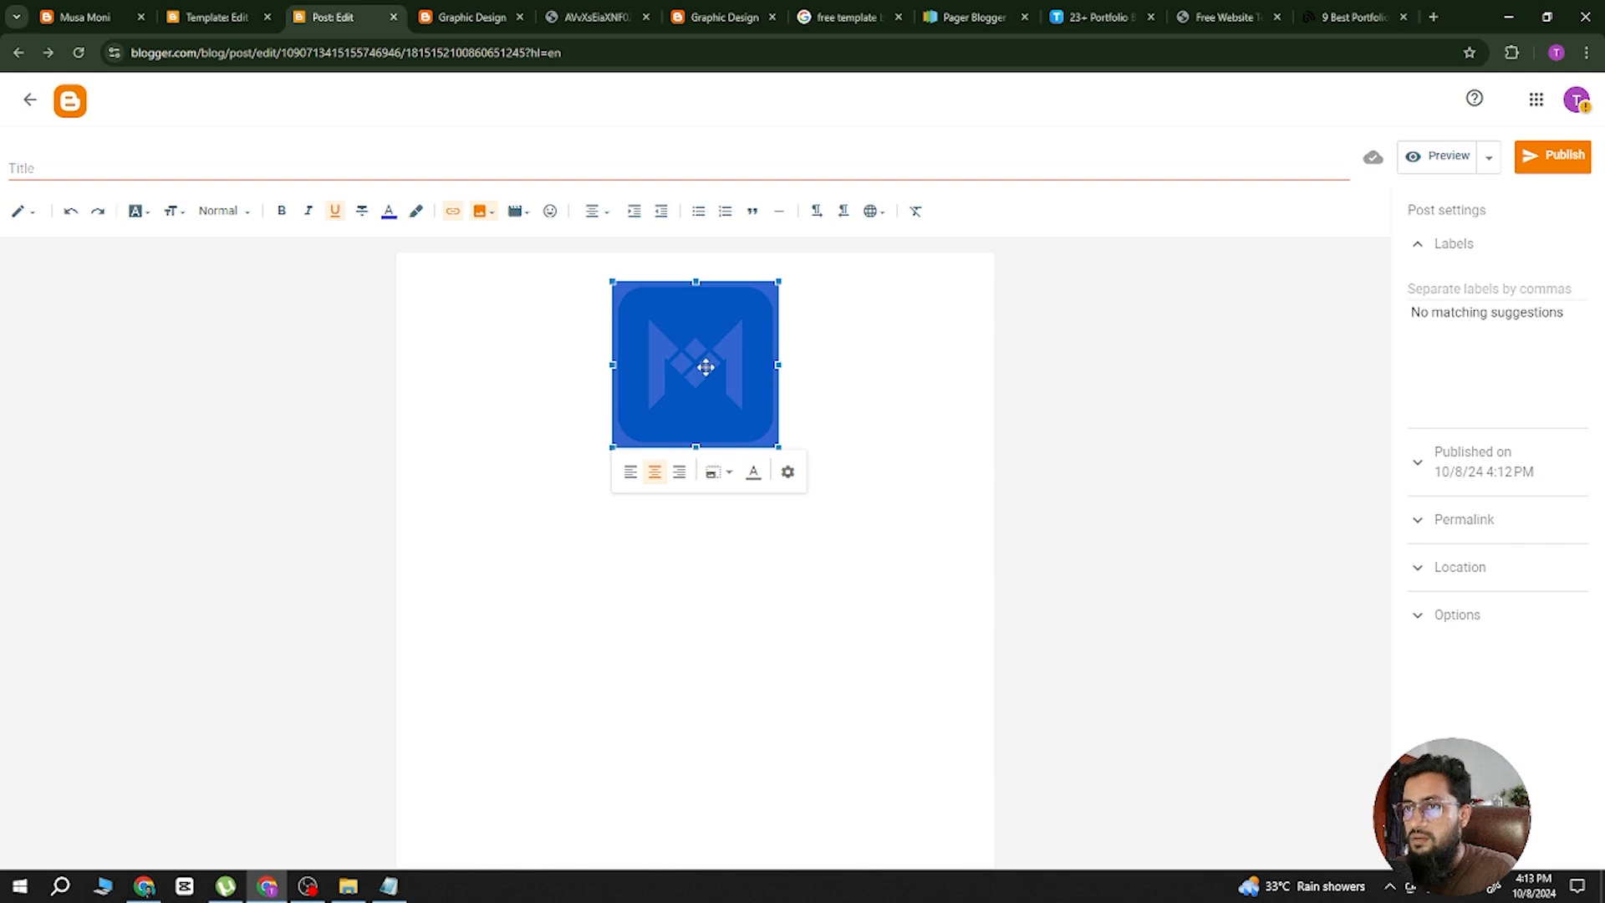
left_click(215, 20)
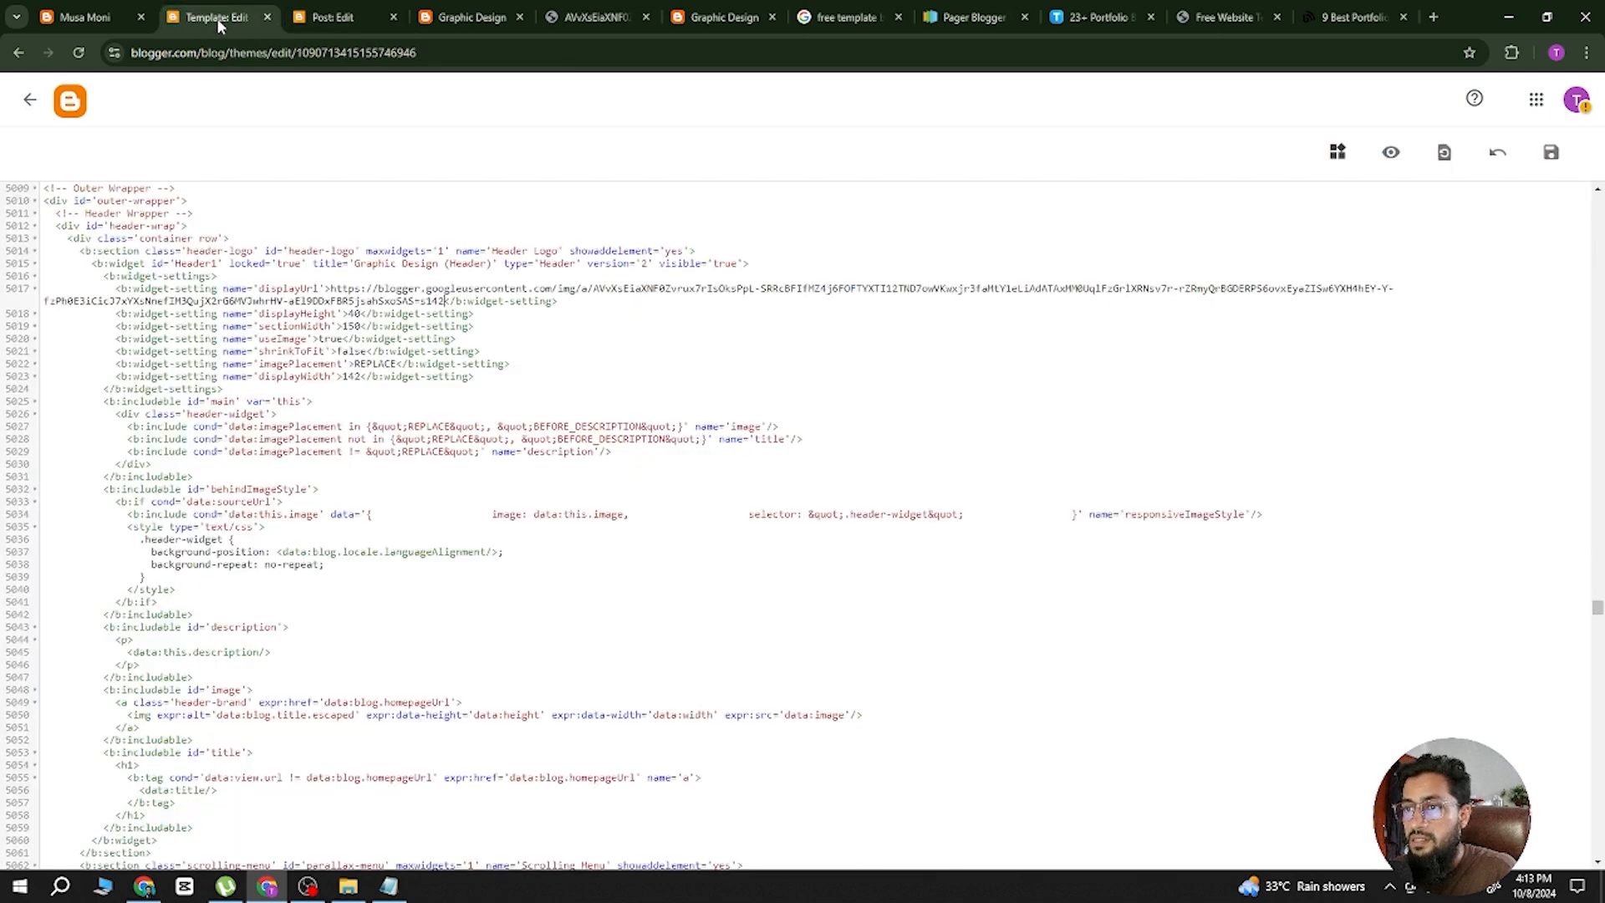
left_click(308, 18)
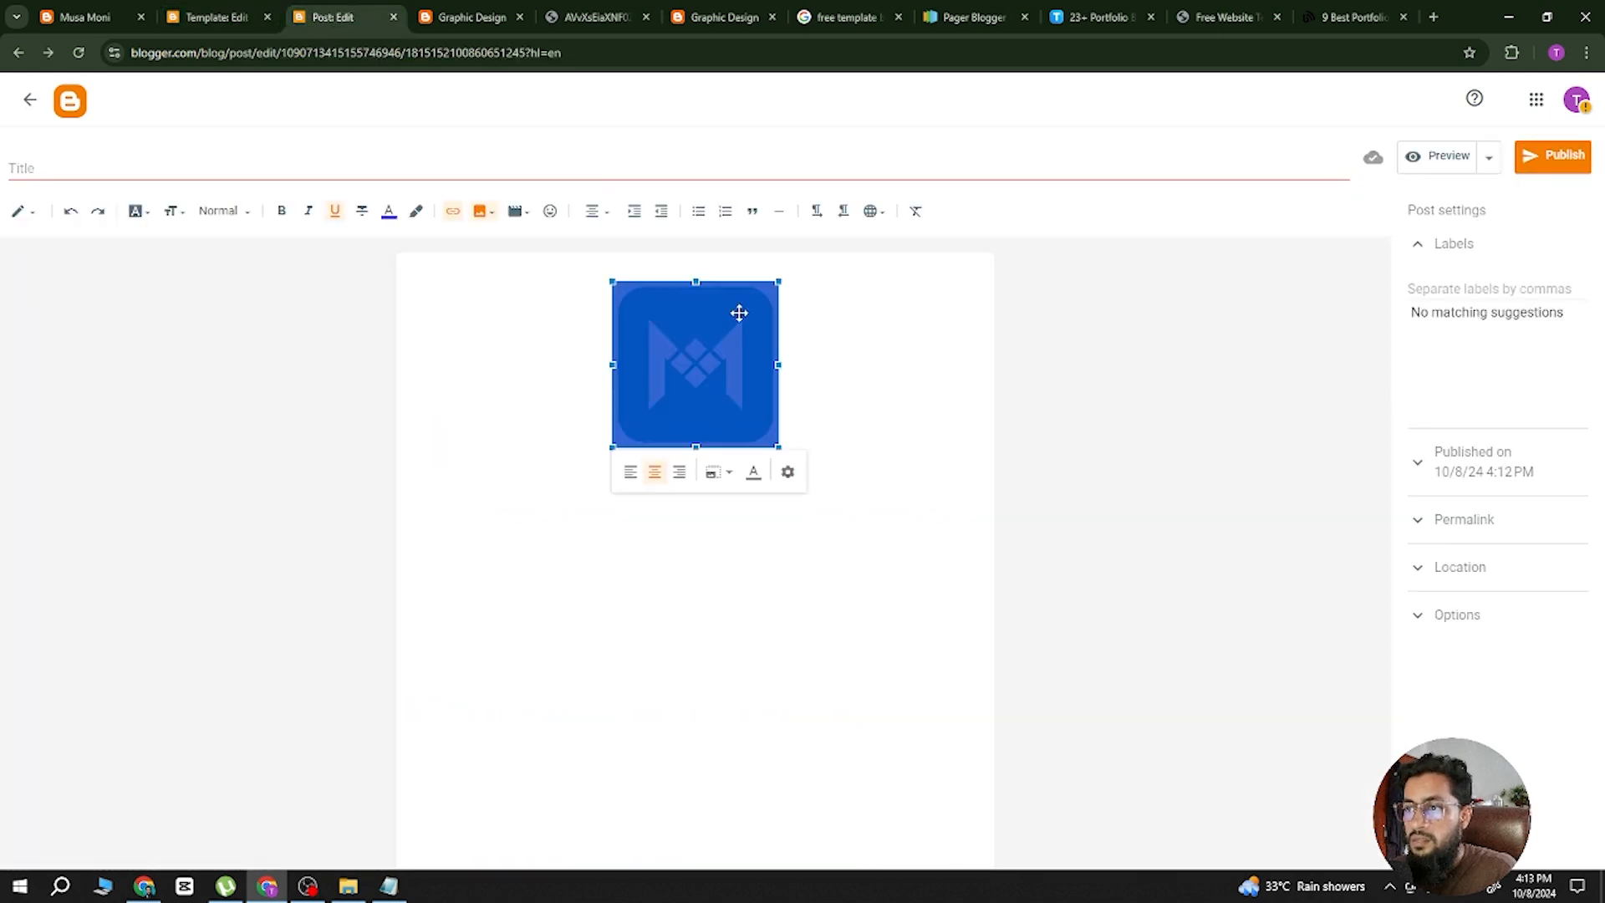
right_click(708, 388)
left_click(680, 358)
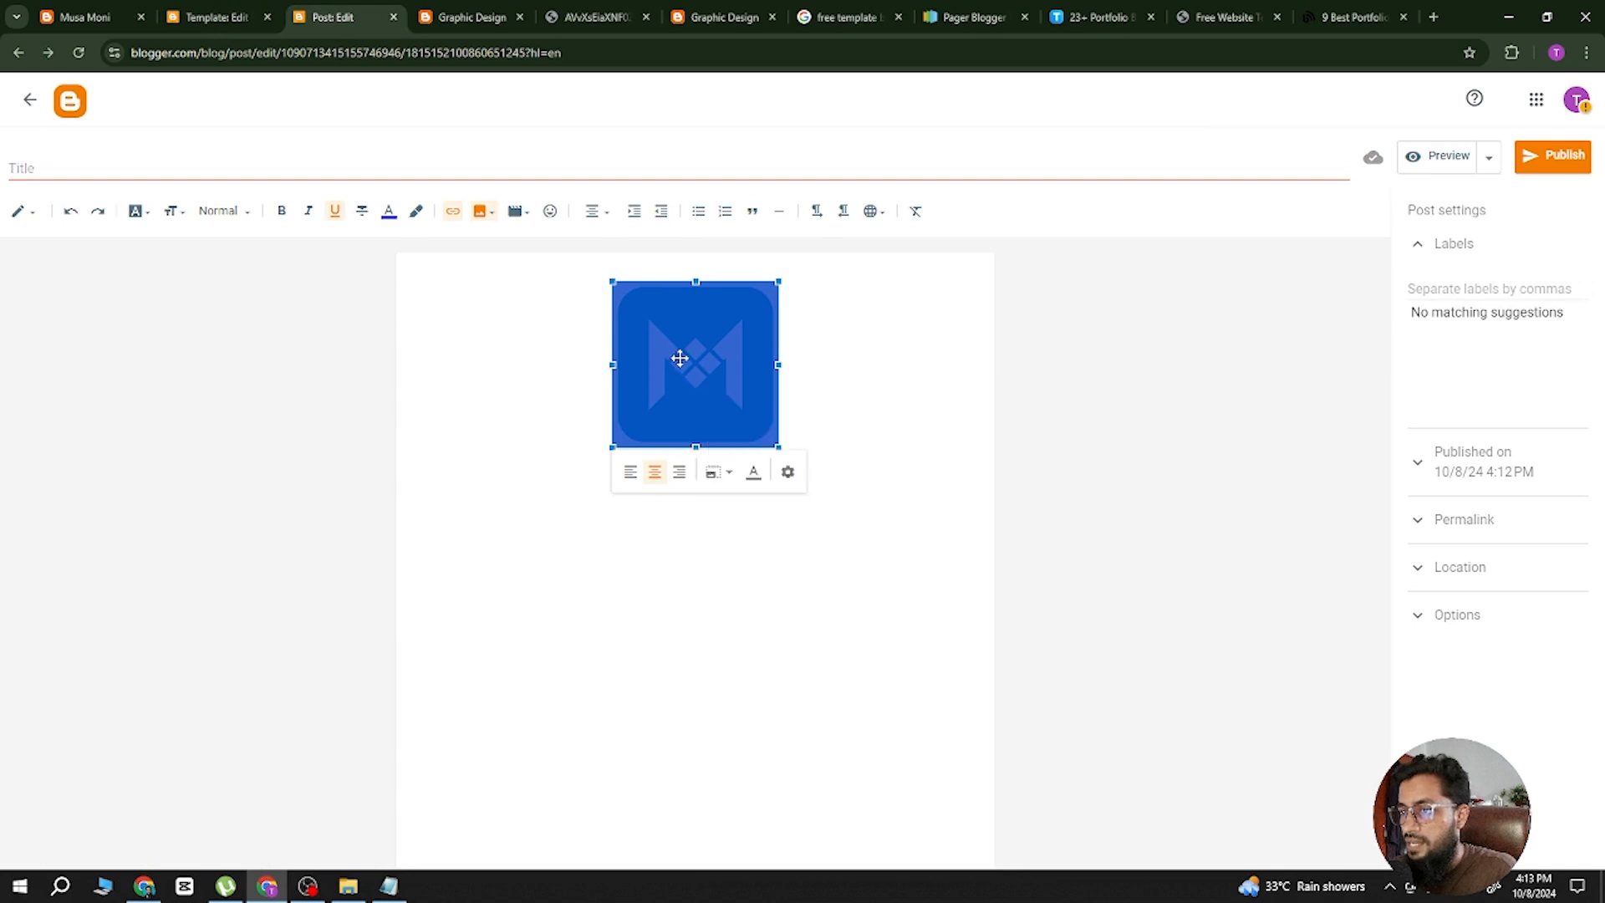
left_click(875, 347)
left_click(693, 335)
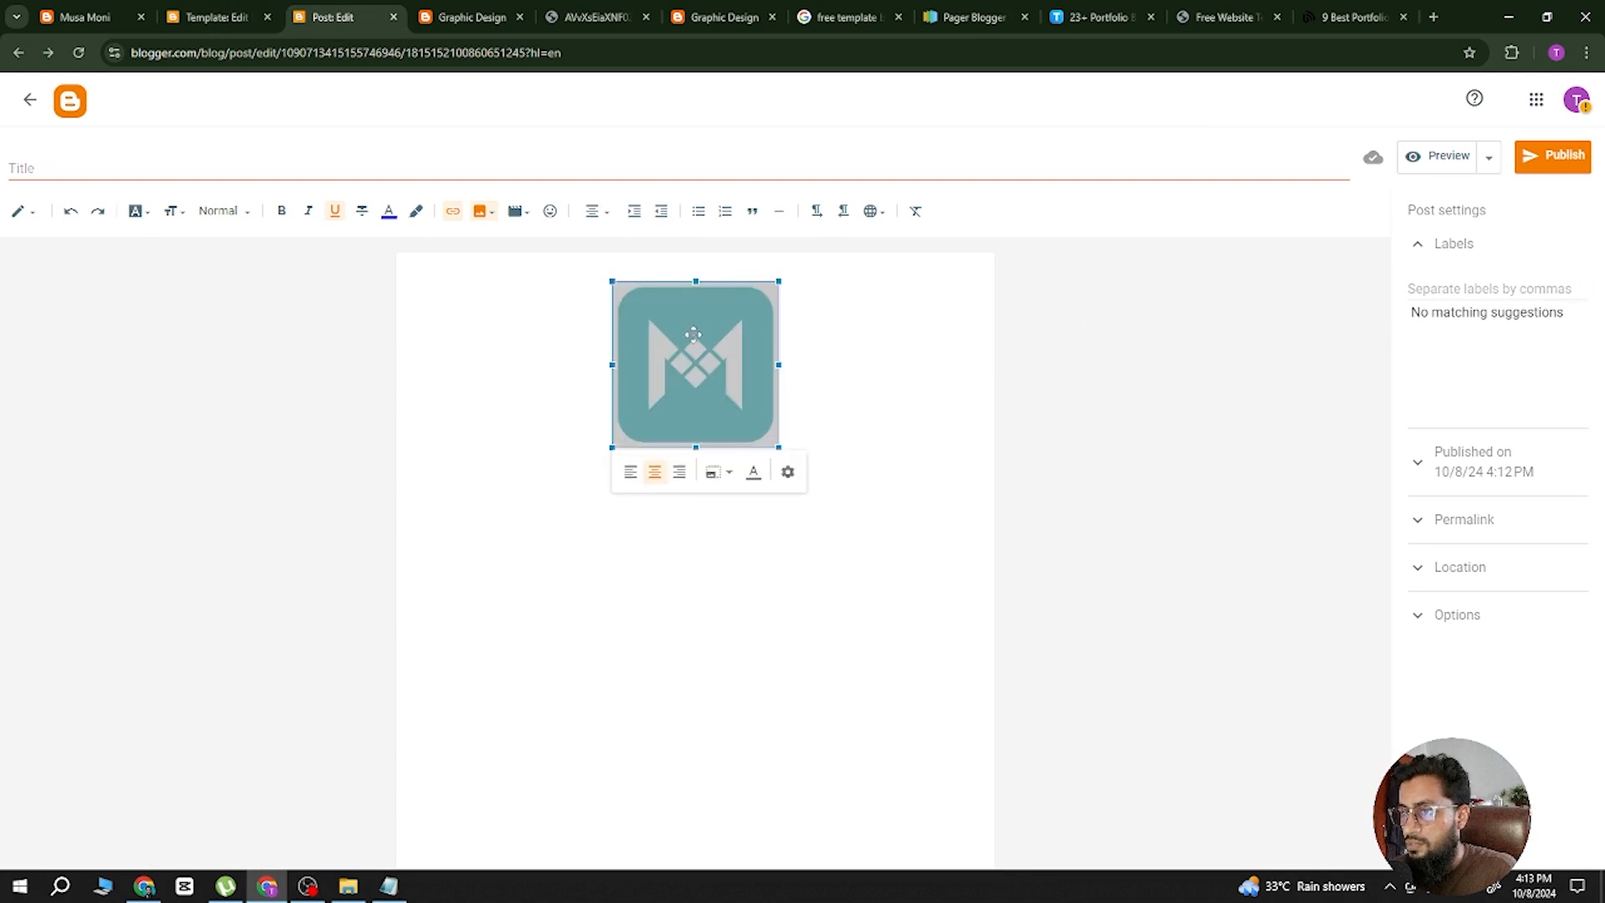
right_click(692, 333)
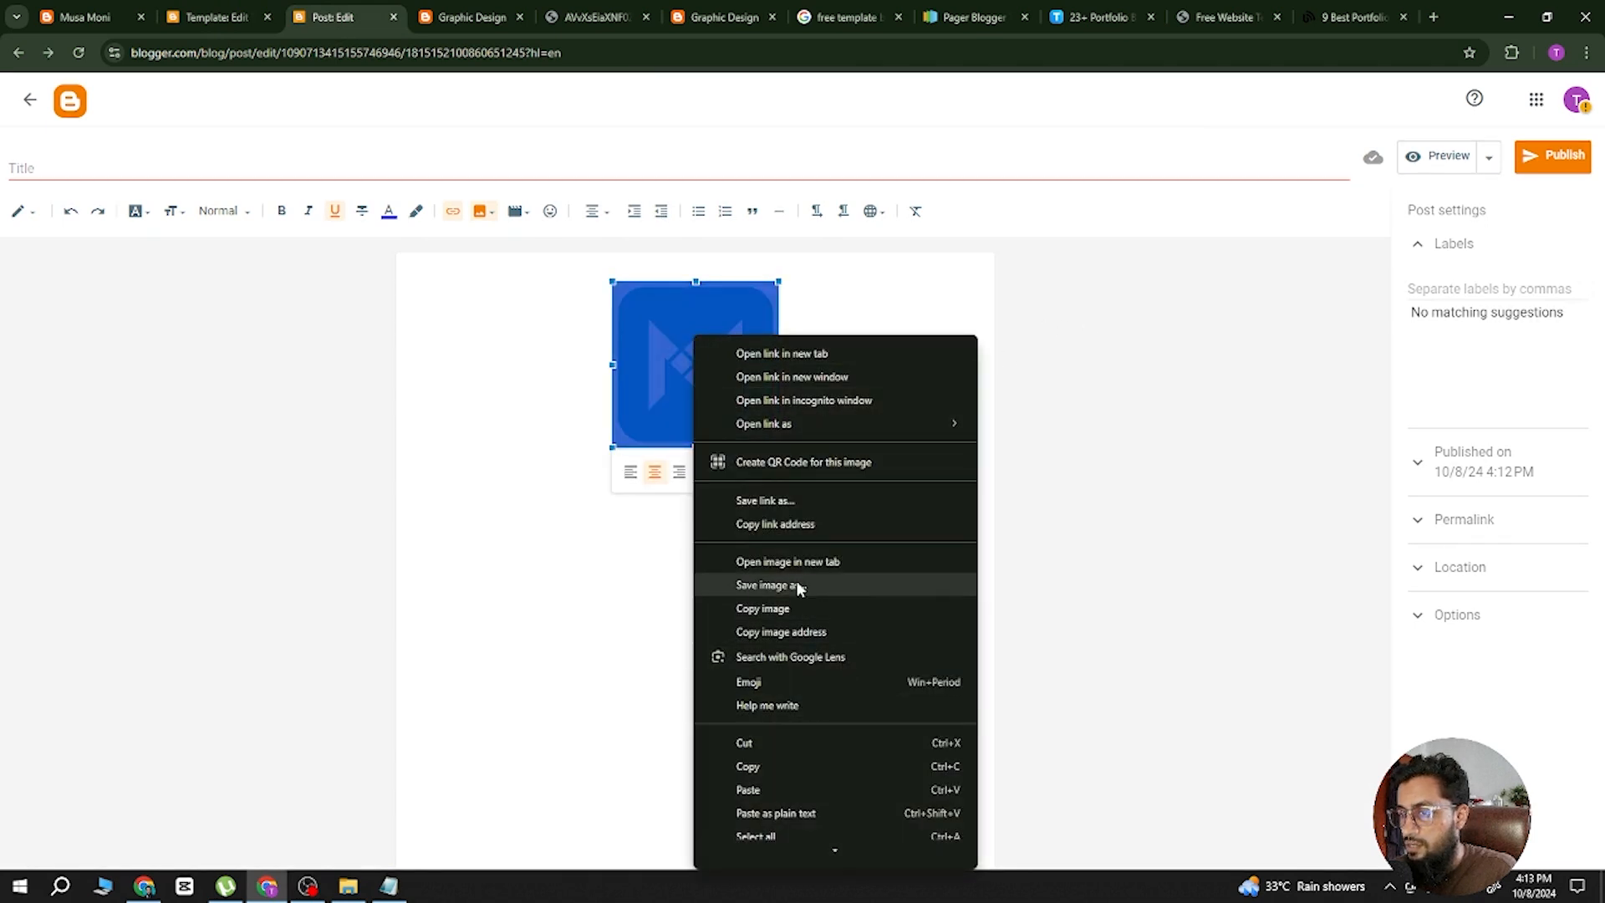
left_click(816, 633)
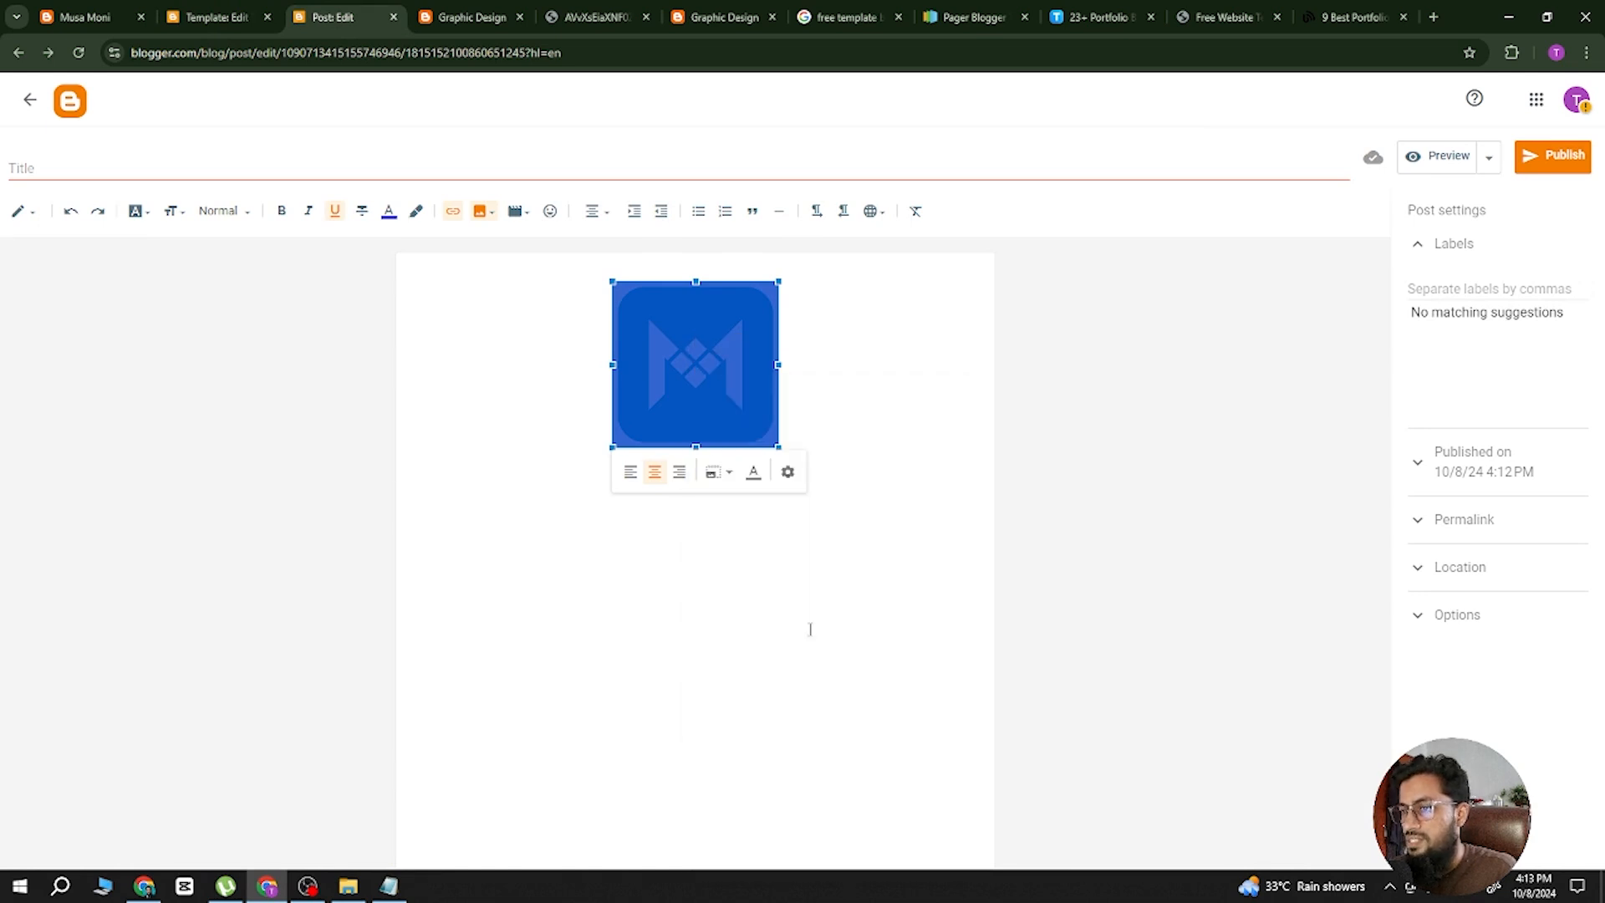
left_click(1116, 483)
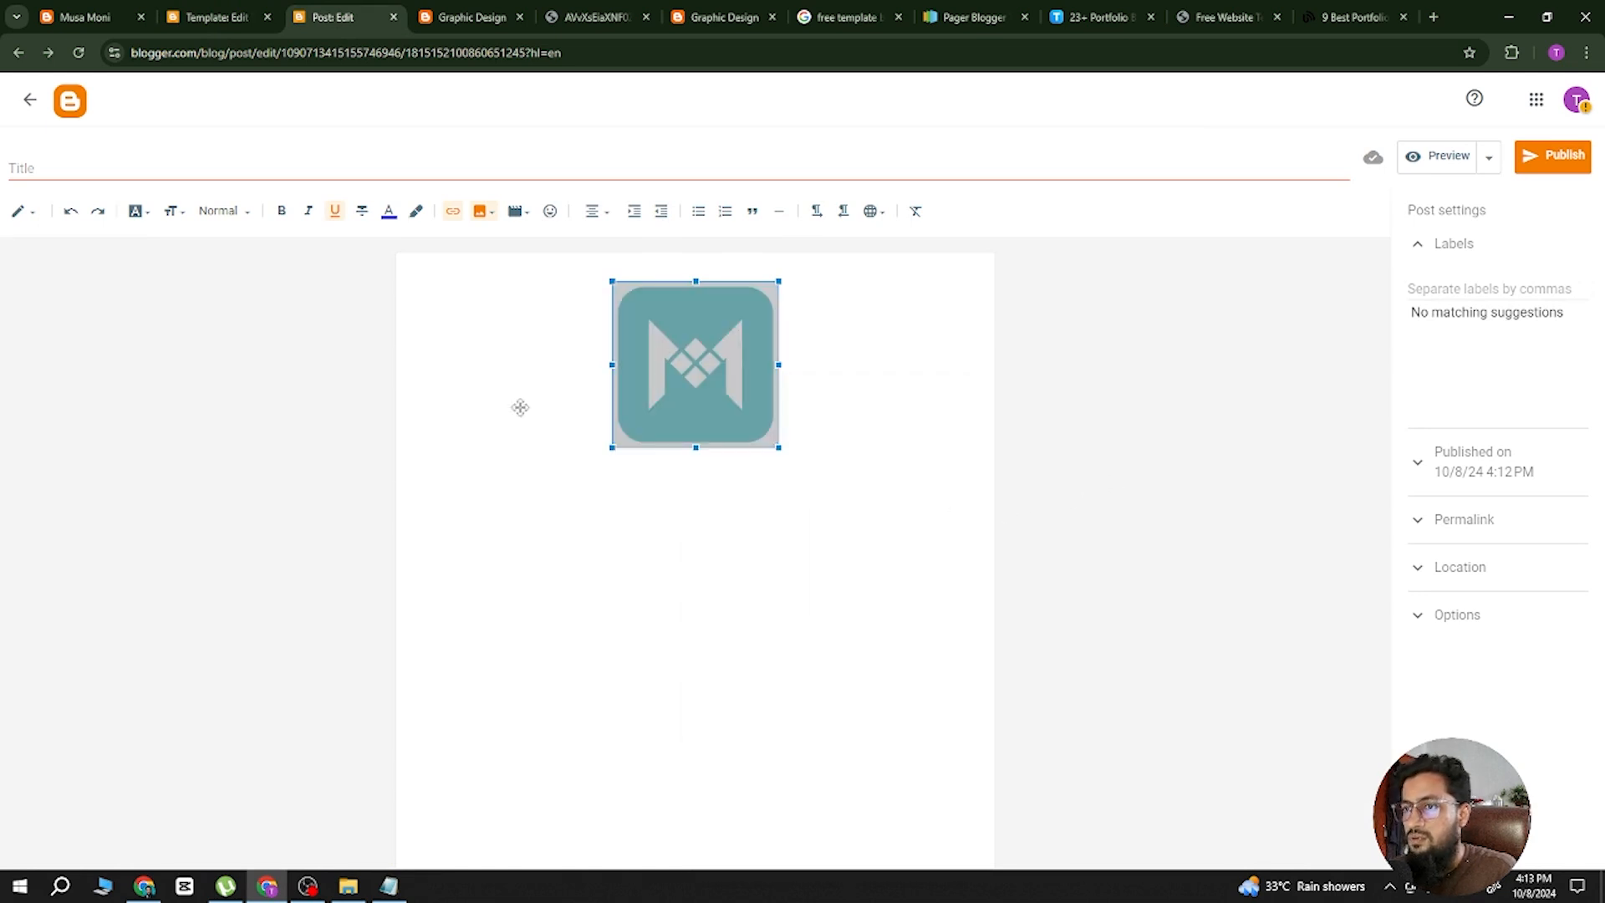
Replace the Header Logo widget's displayUrl value in the theme code with the copied address of the uploaded 1.png.
left_click(213, 18)
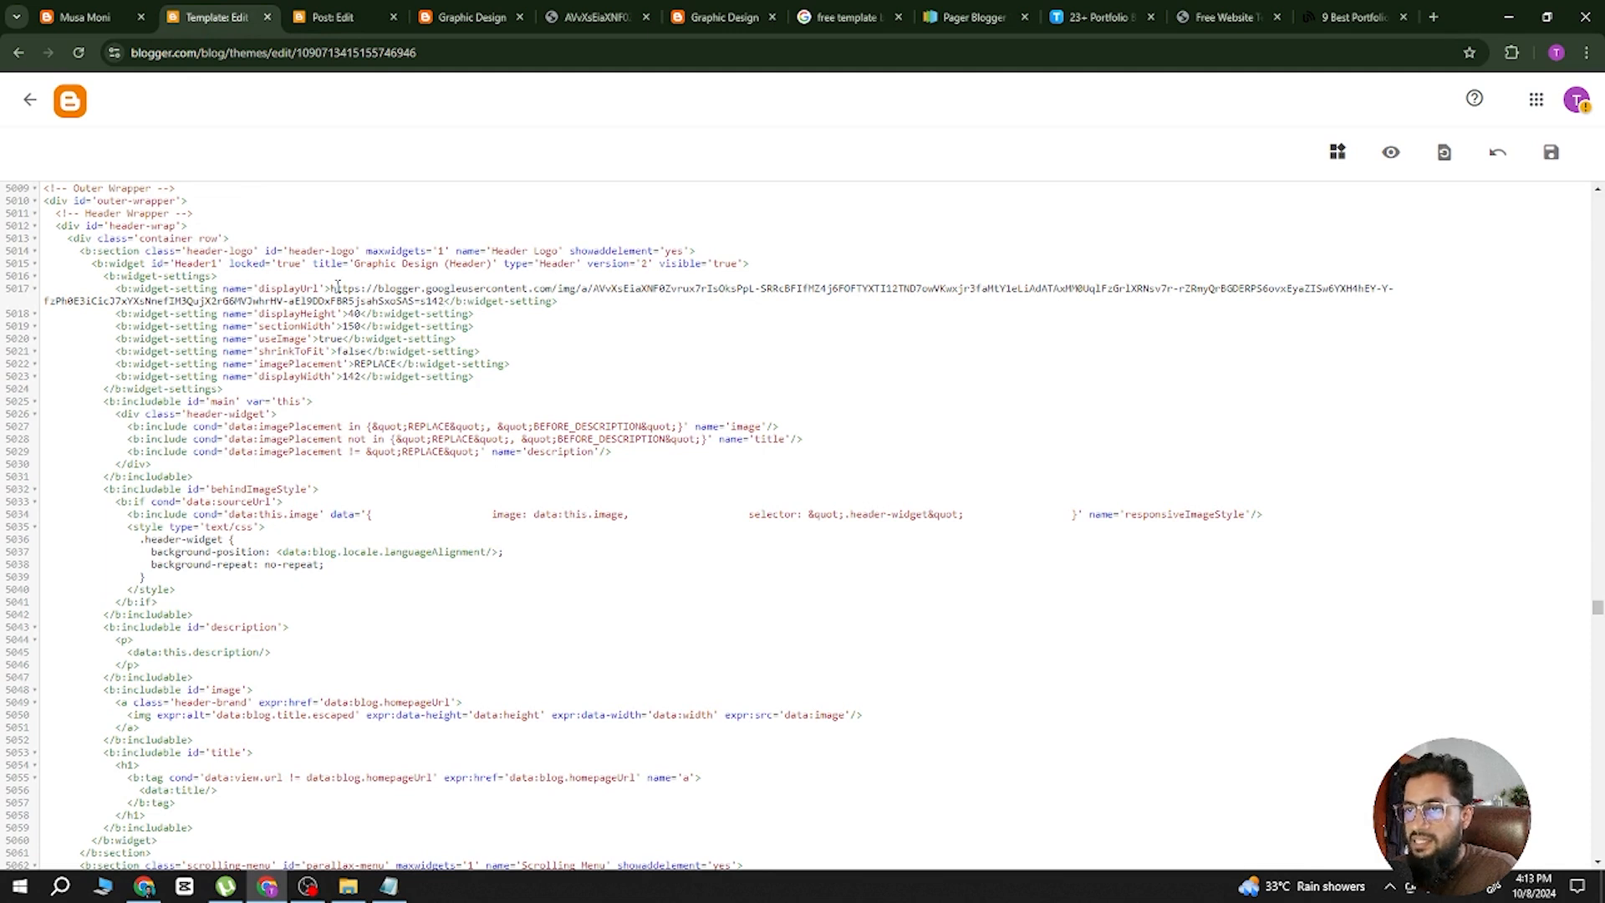
left_click_drag(330, 288, 444, 301)
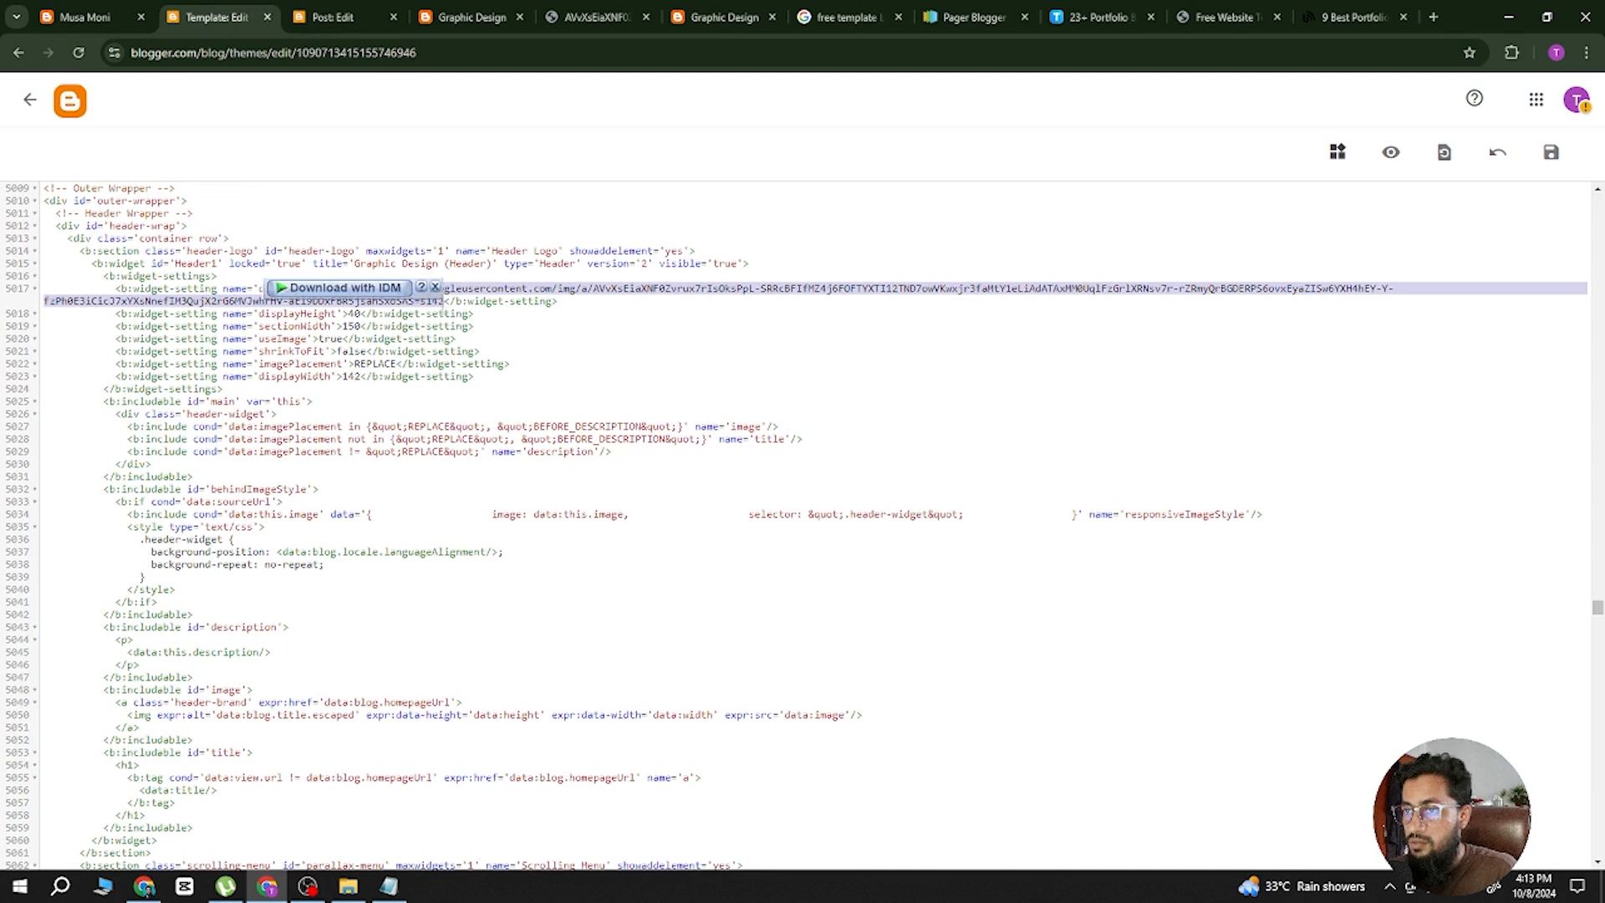
key("ctrl+v")
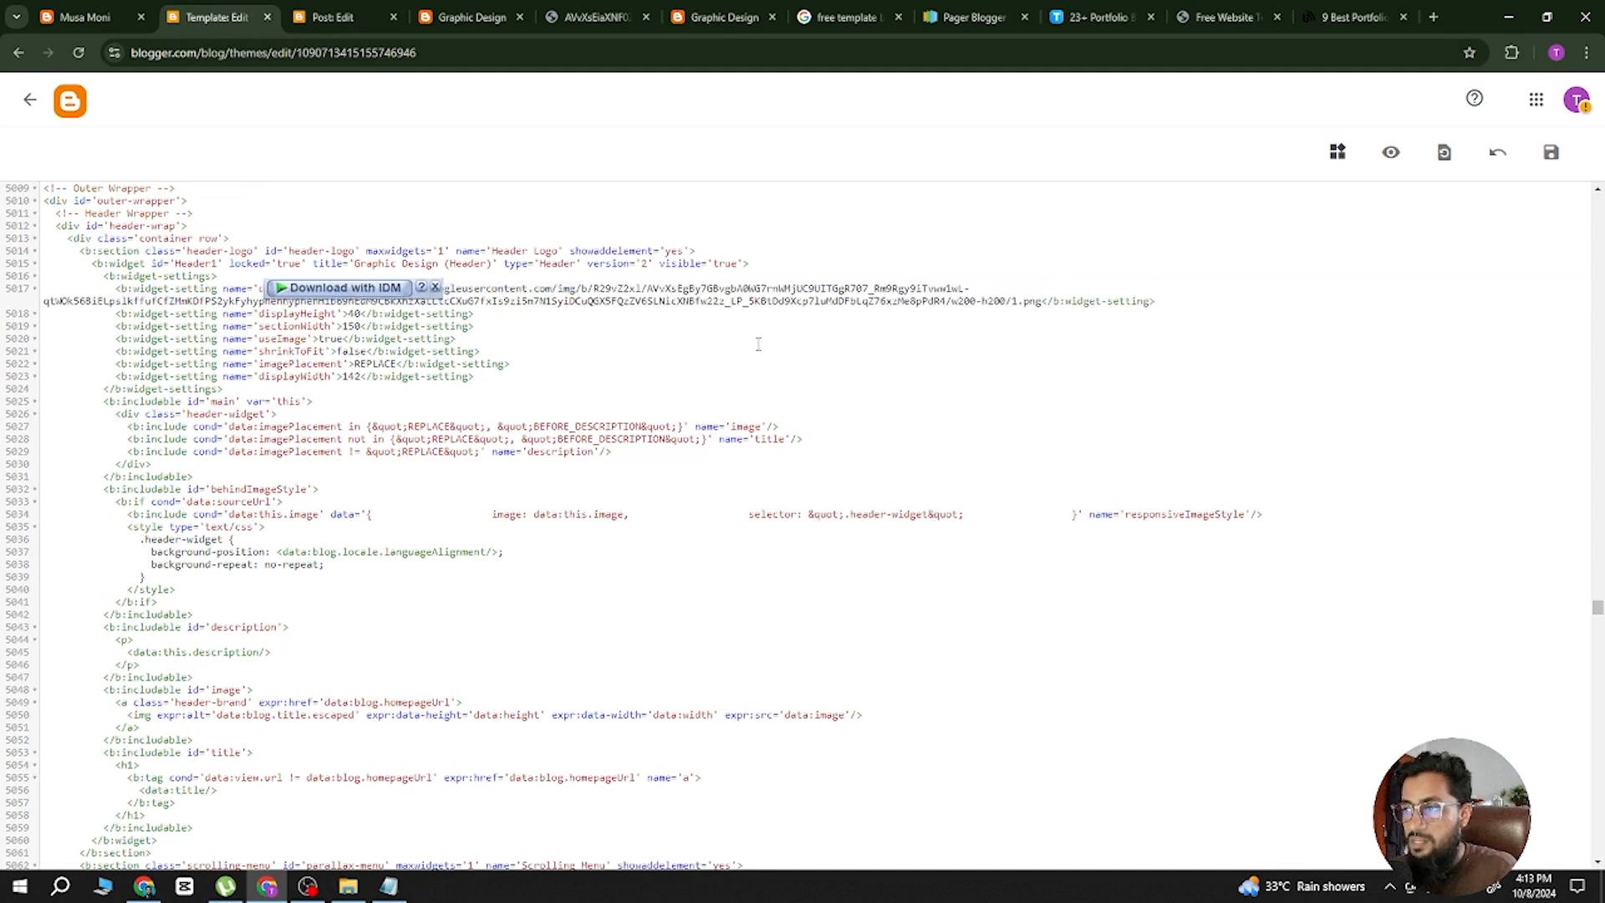
left_click(915, 363)
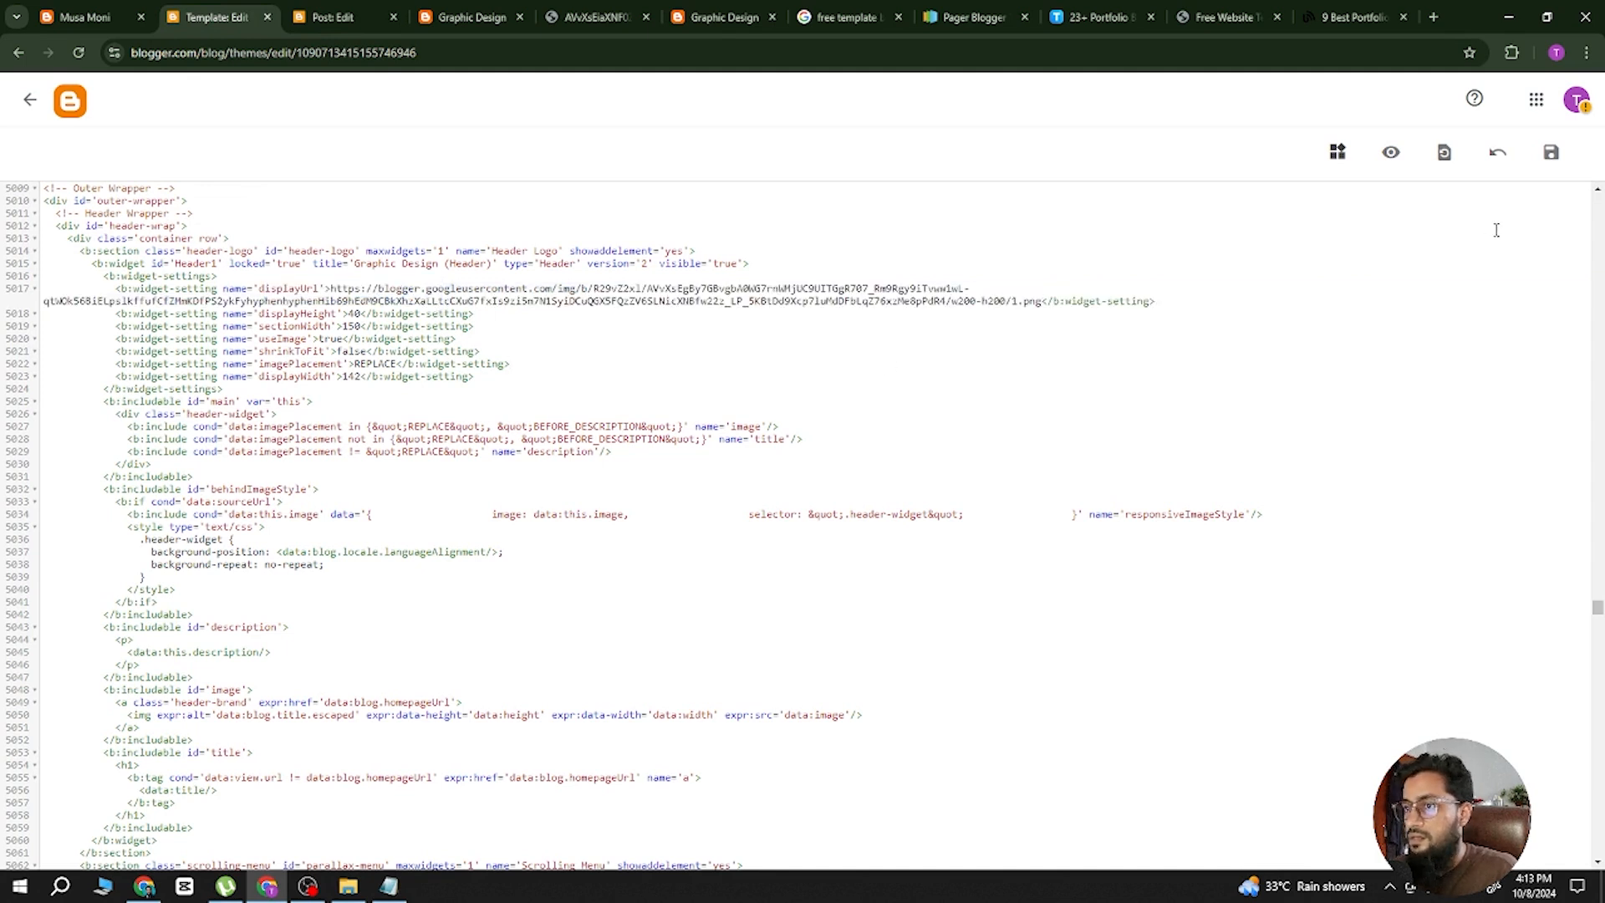
Leave the untitled logo post as a draft and save the edited theme code.
left_click(325, 18)
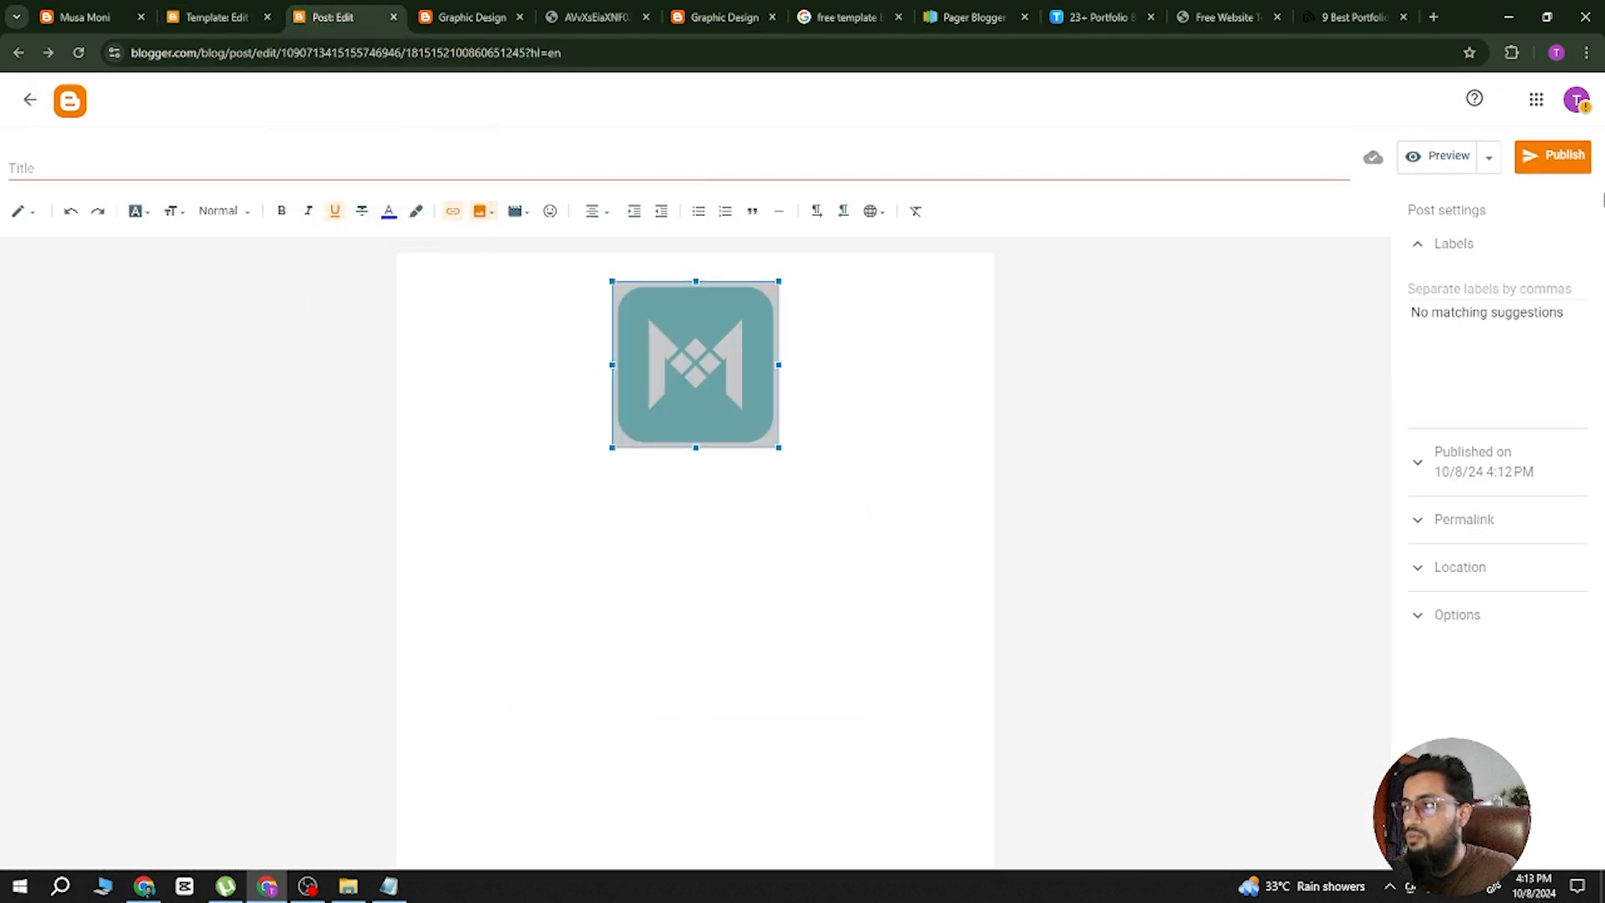
left_click(29, 102)
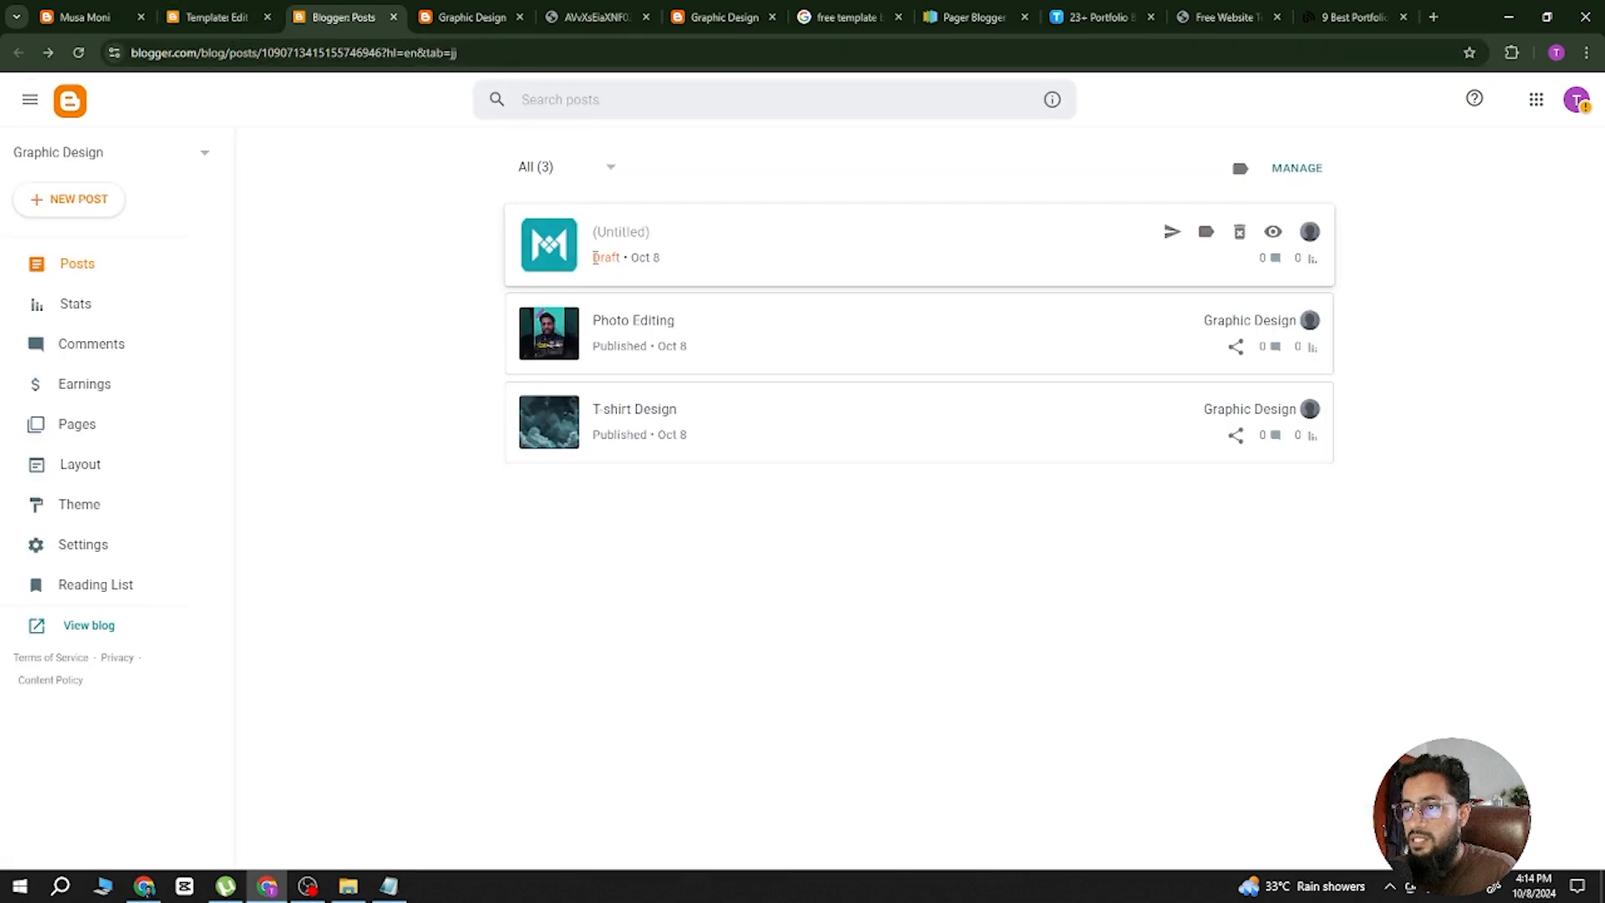
left_click(214, 16)
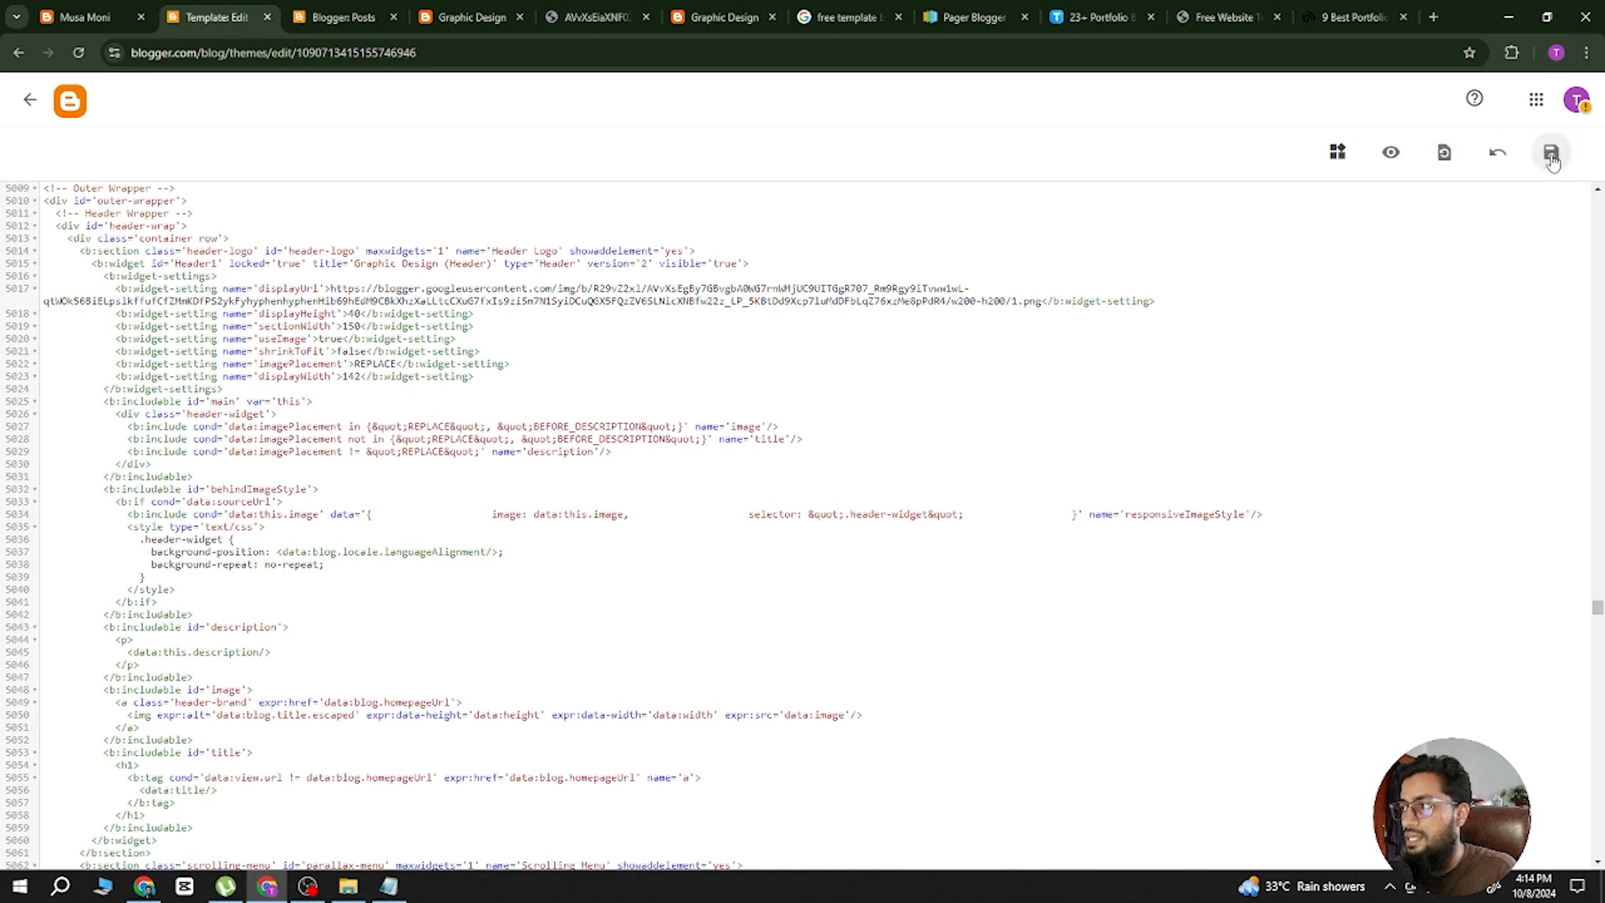
left_click(1552, 153)
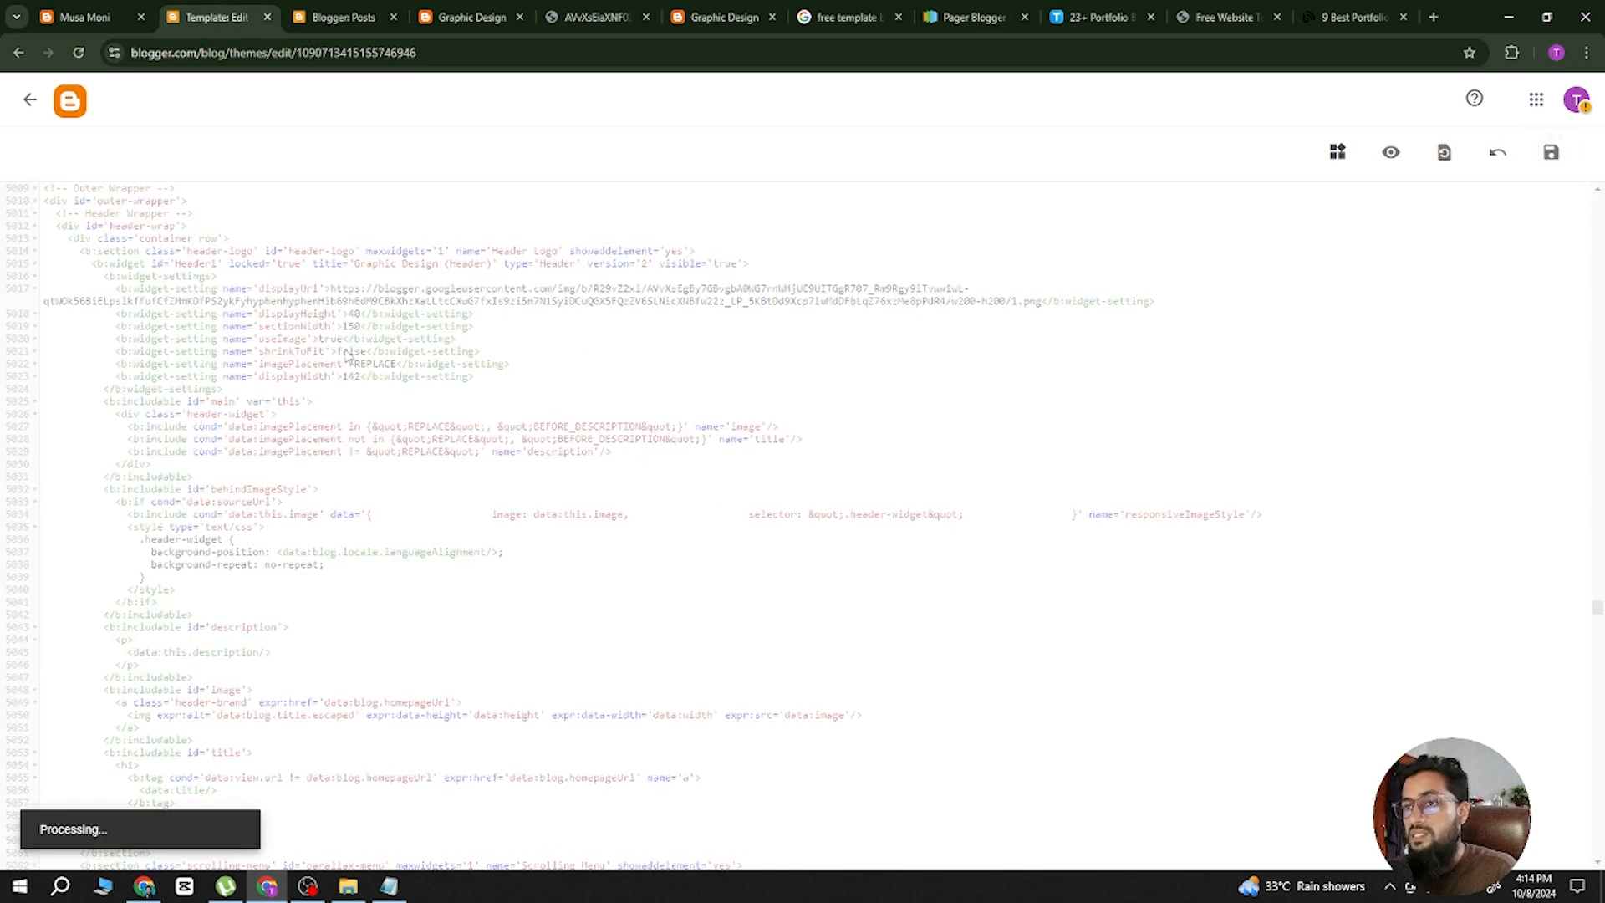
Close the page inspector on the live blog, reload the page, and check the header logo and the homepage down to the footer.
left_click(451, 16)
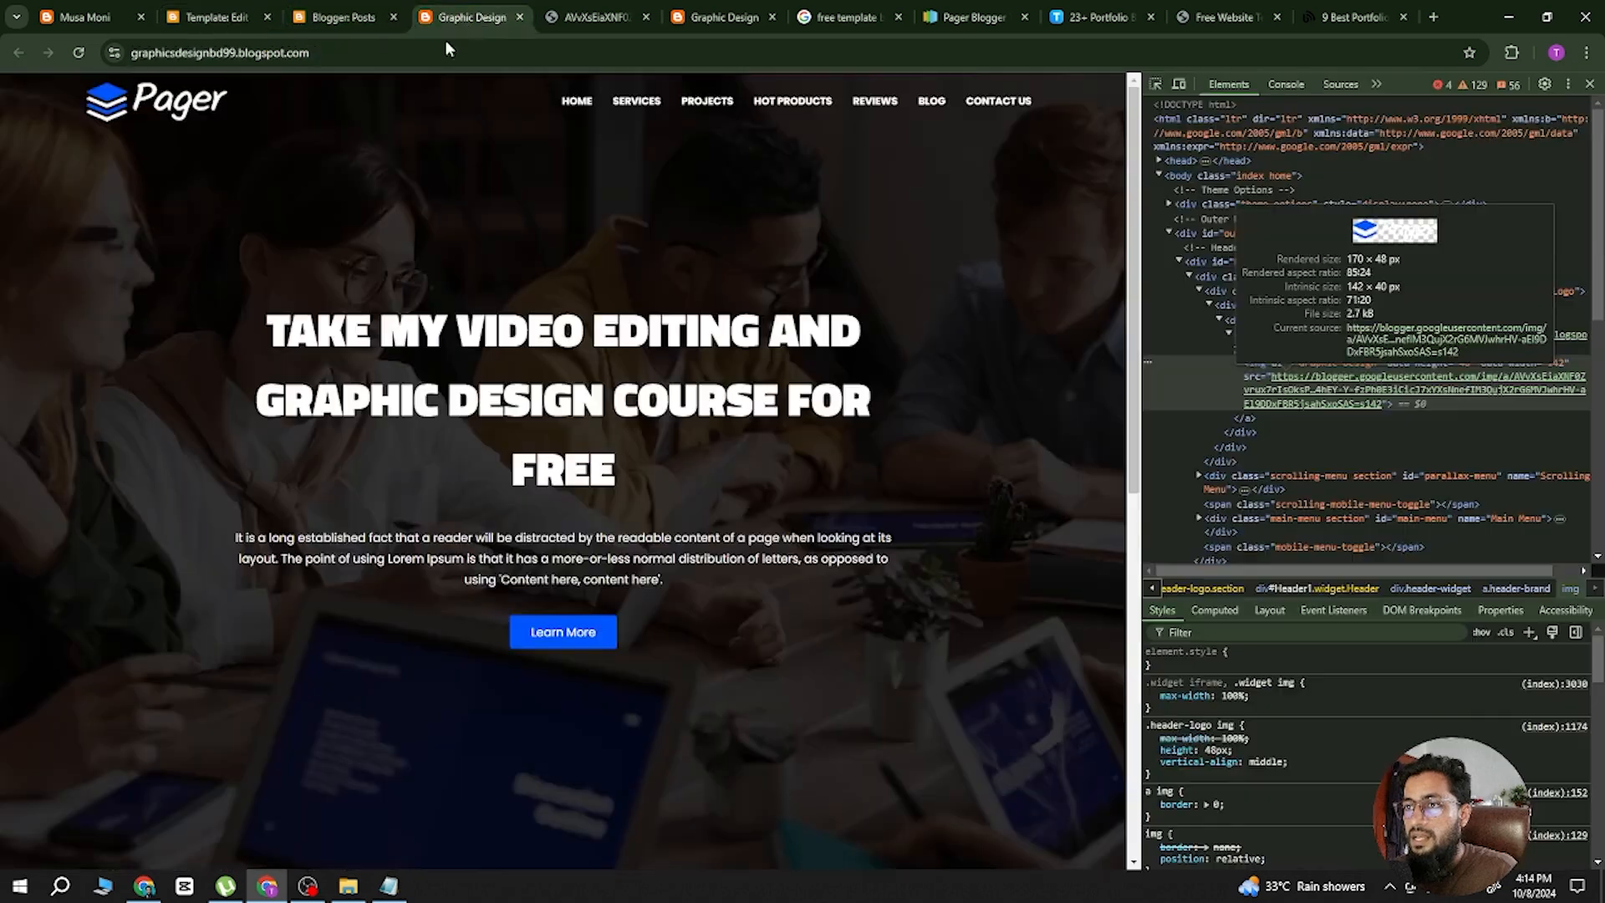
left_click(1589, 83)
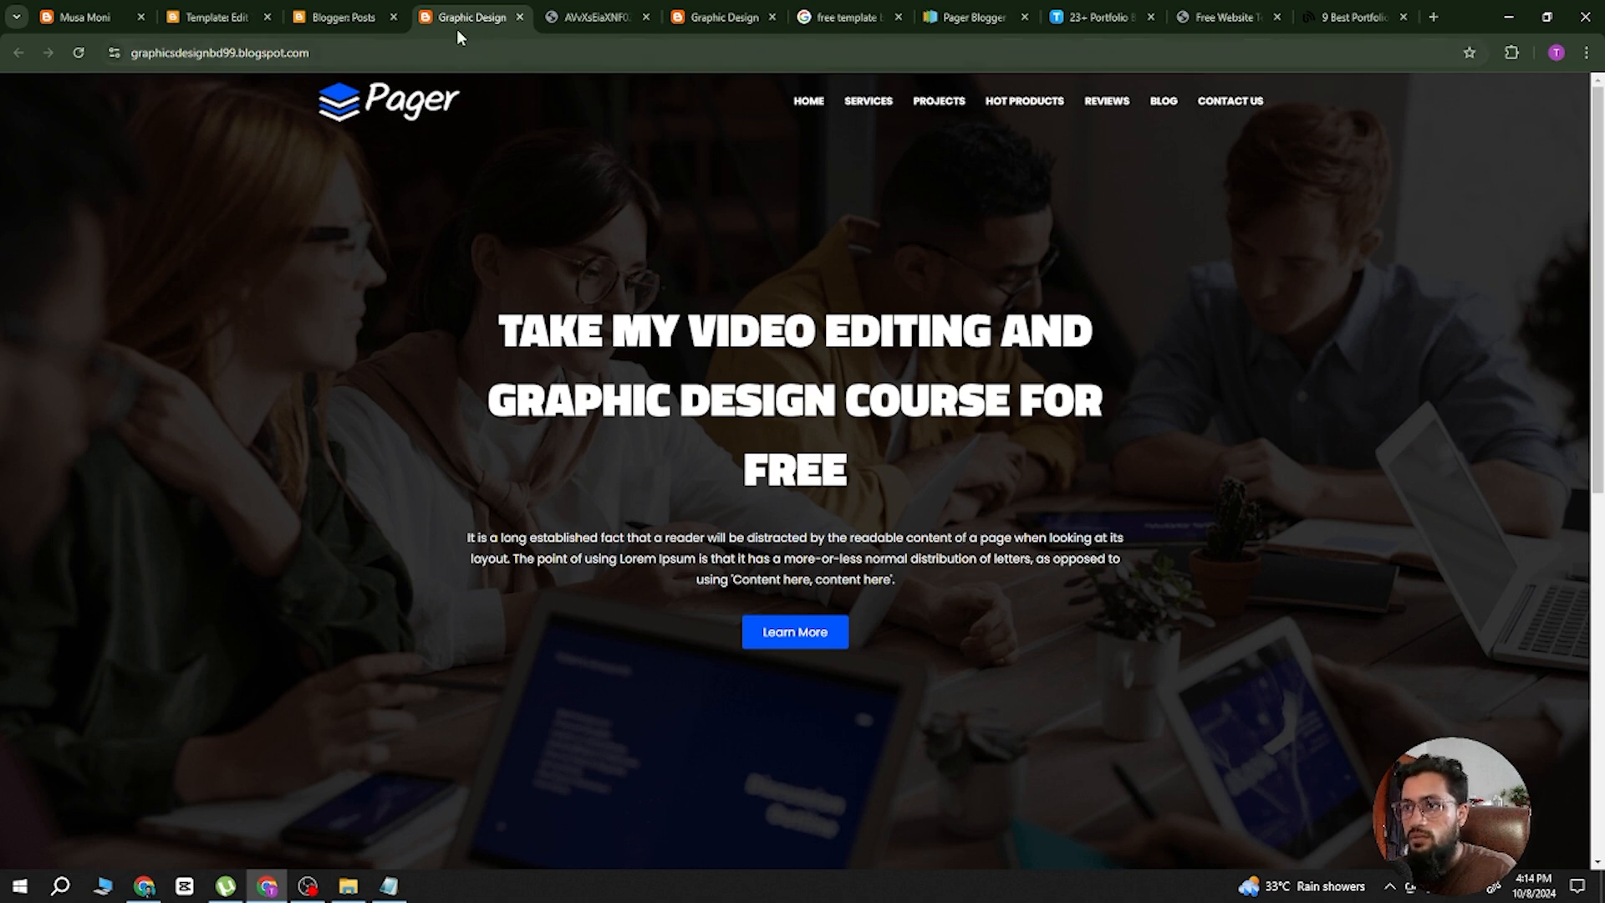
left_click(216, 17)
left_click(479, 18)
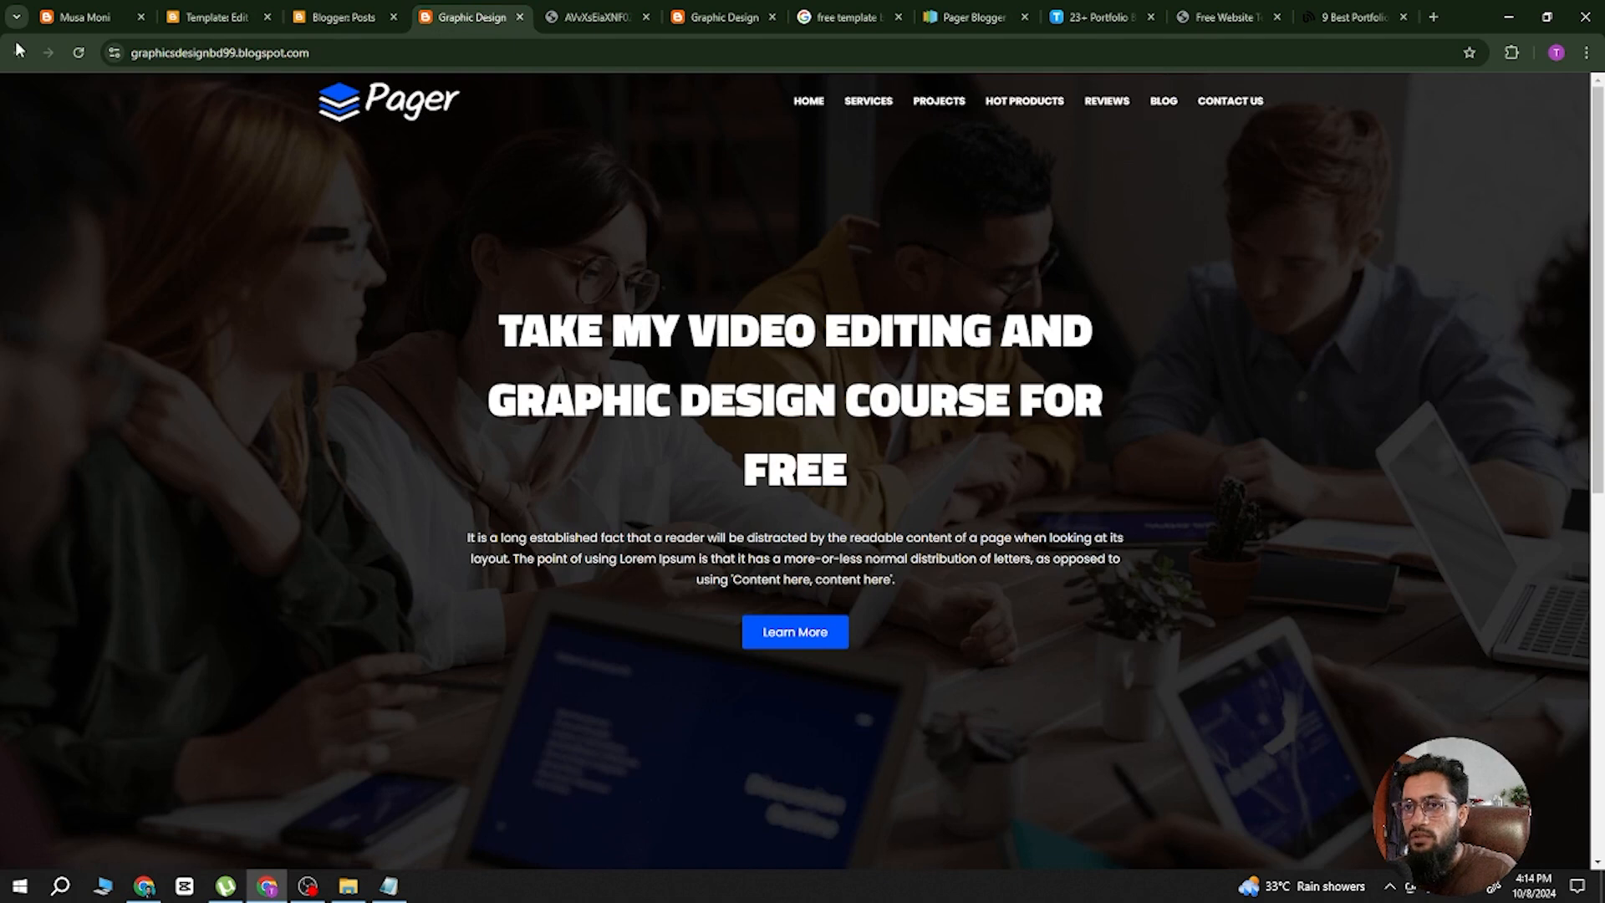
left_click(80, 52)
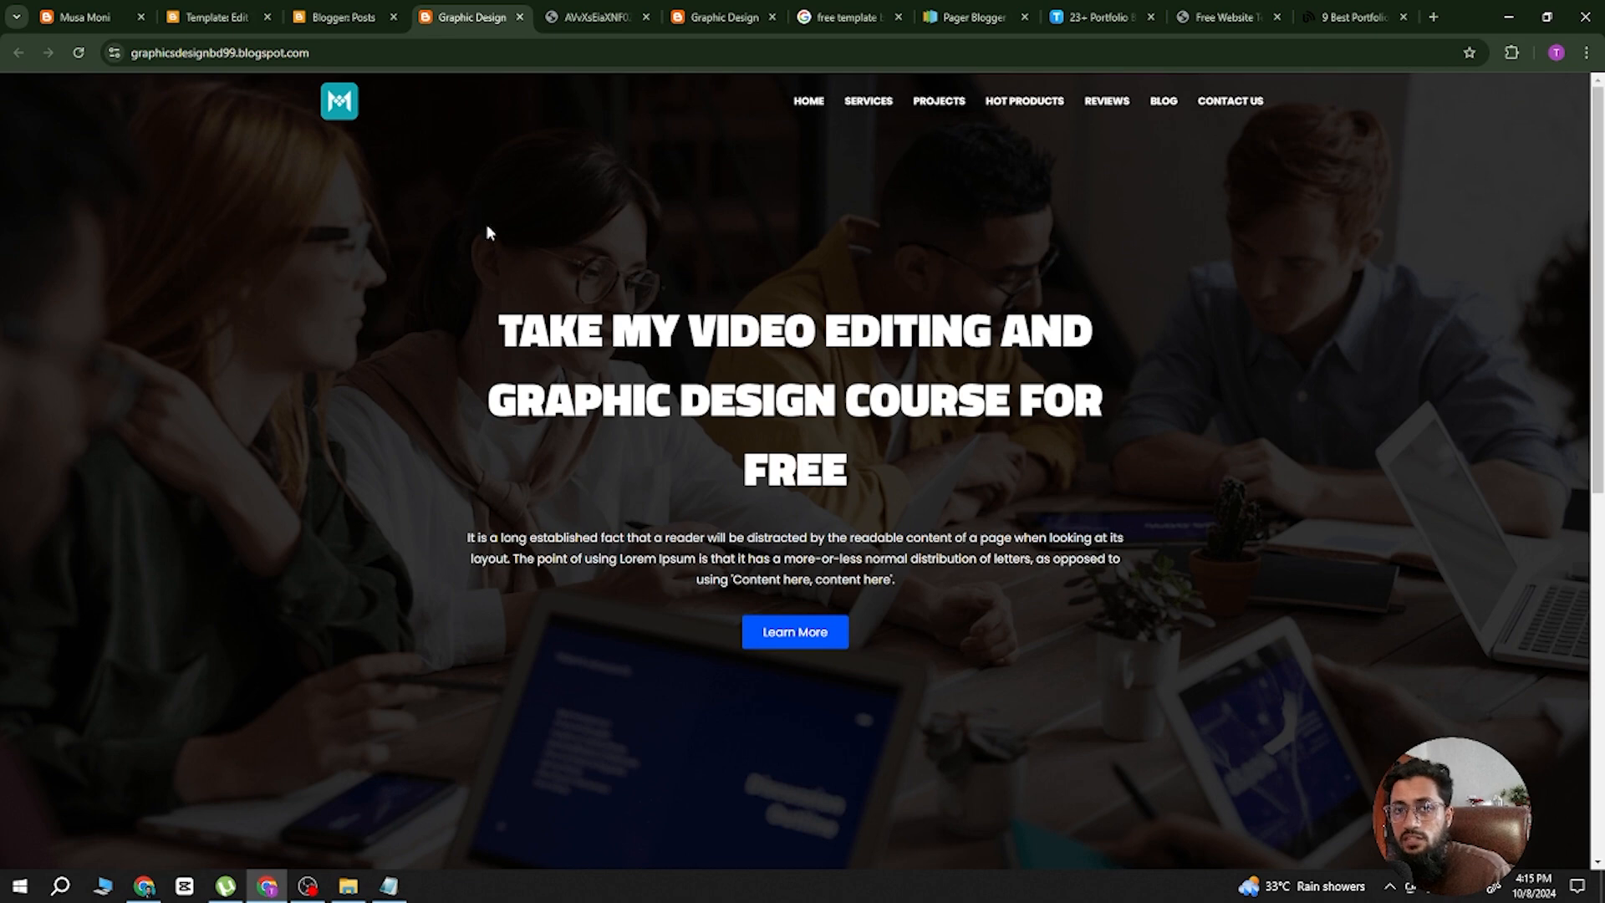
scroll(612, 311, "down", 8)
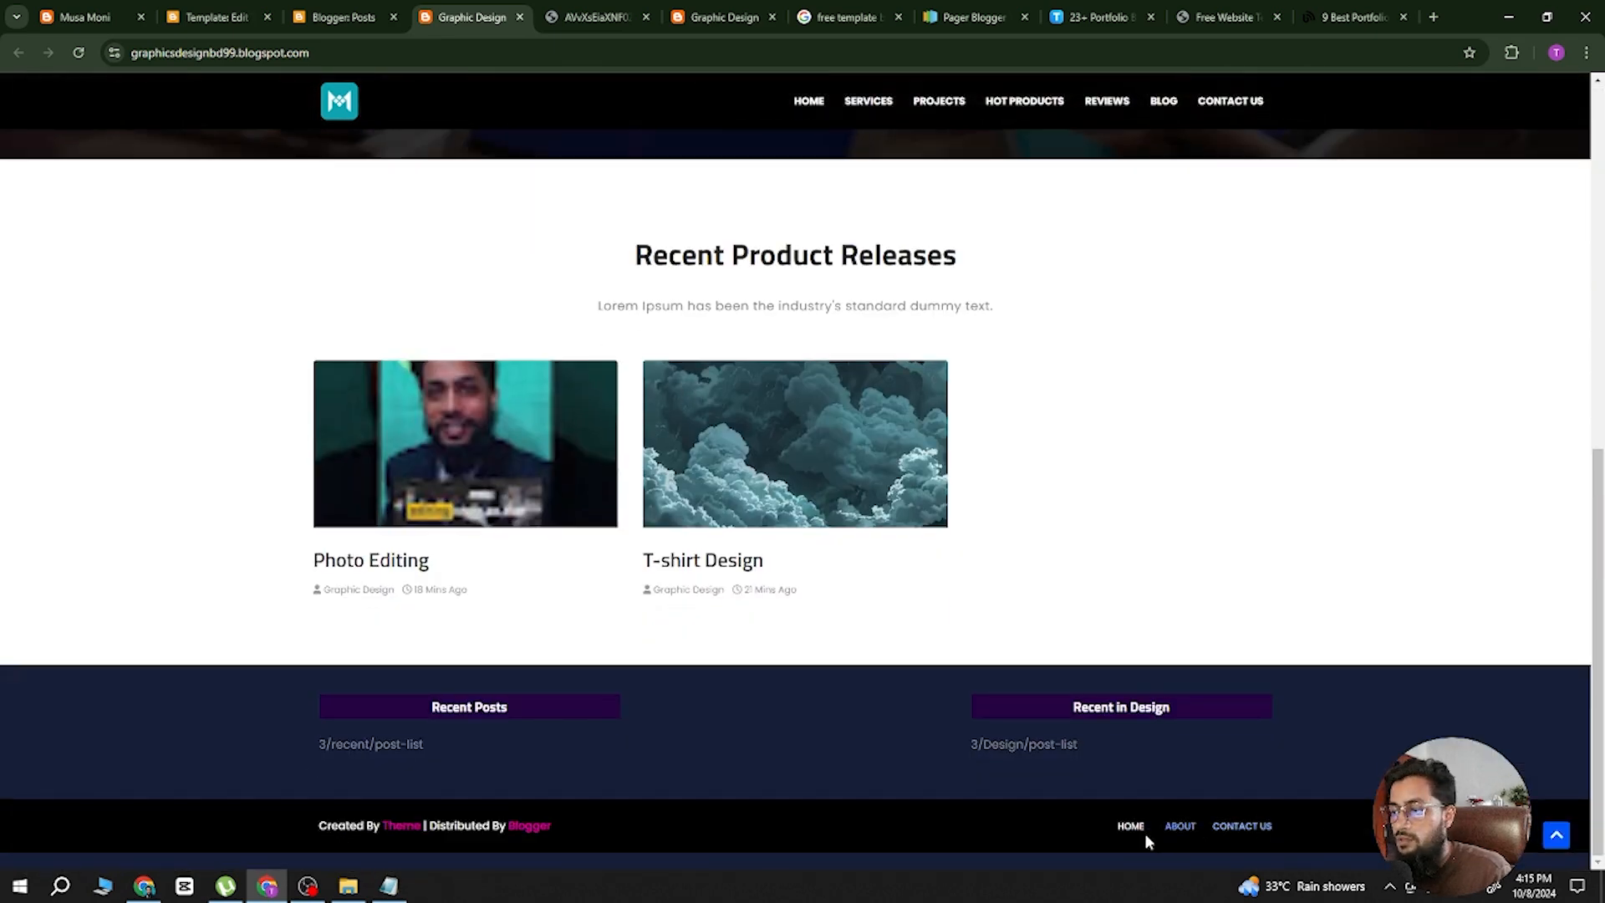
scroll(730, 439, "up", 10)
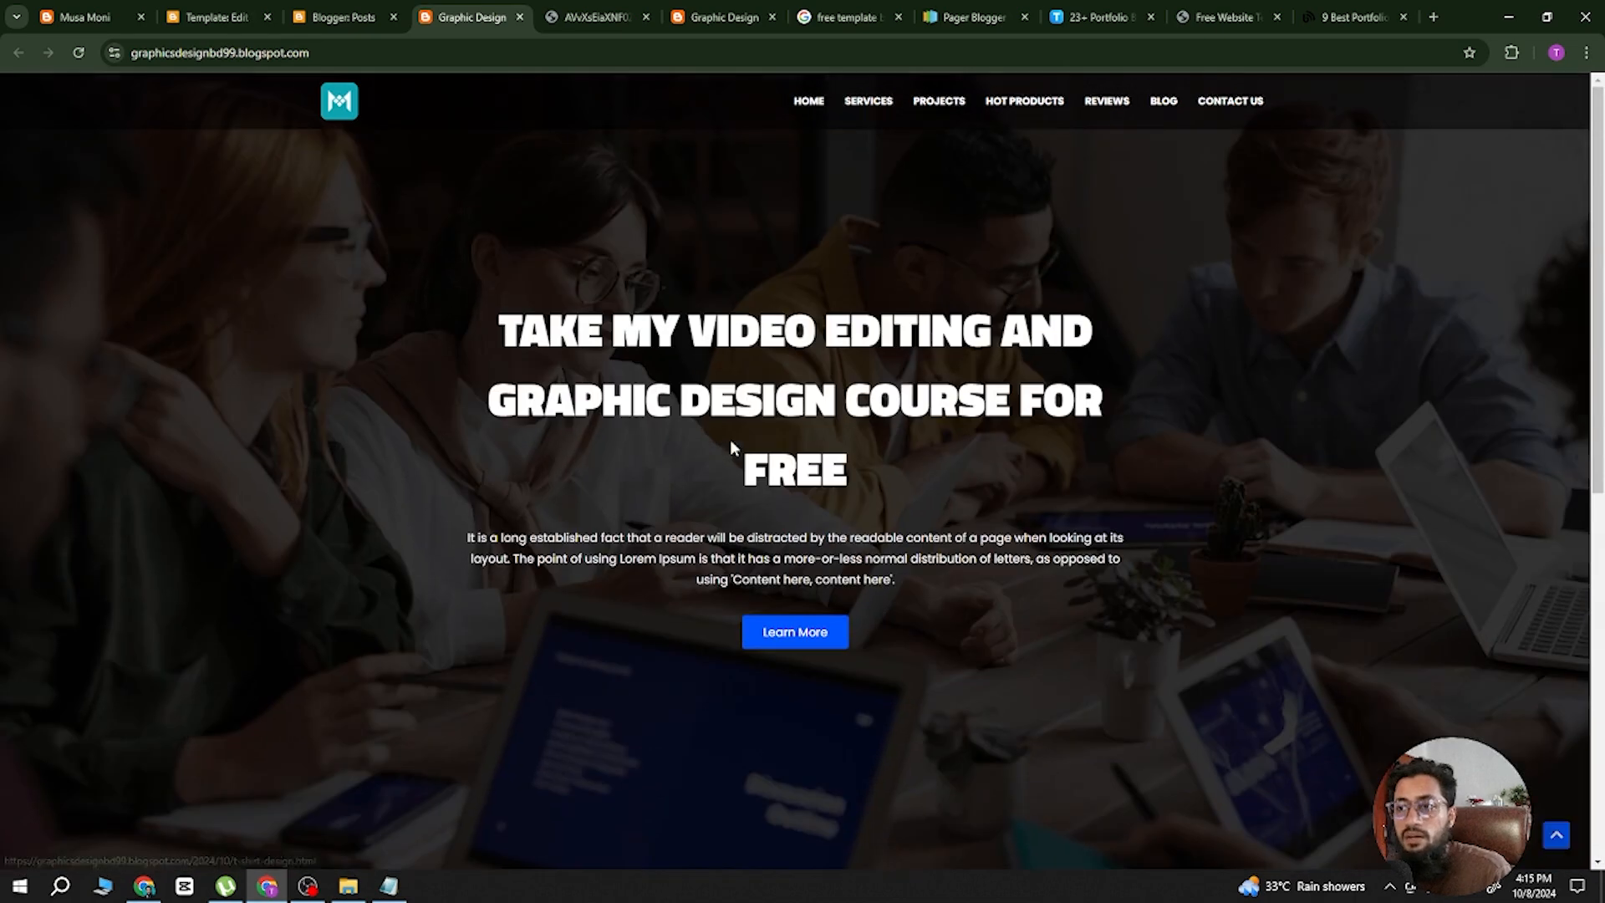
left_click(333, 20)
left_click(476, 16)
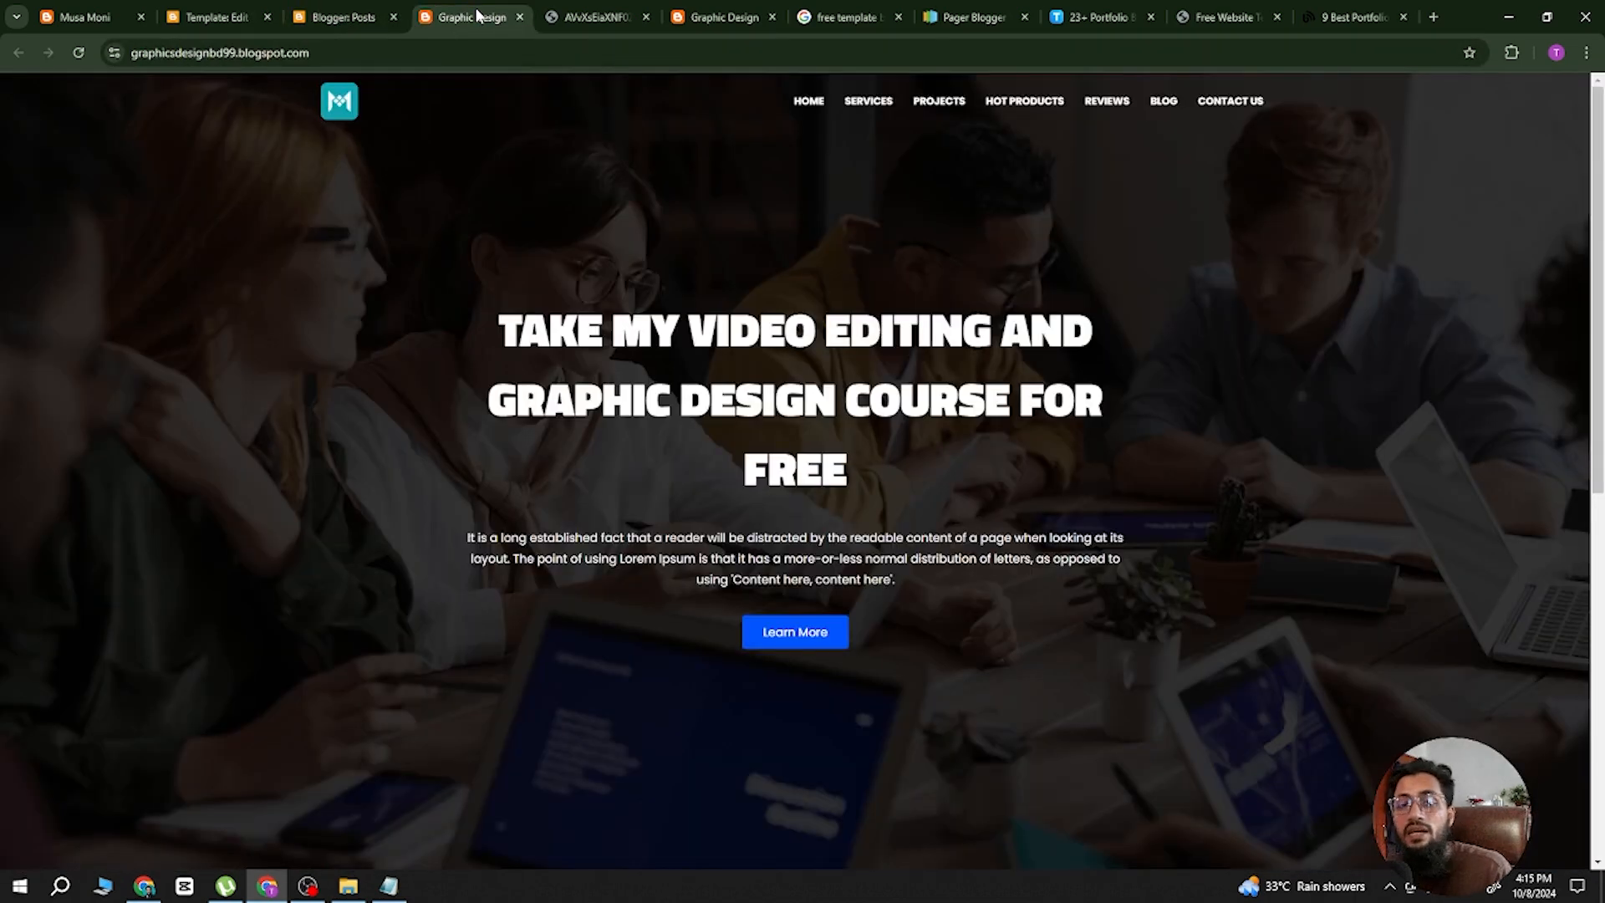